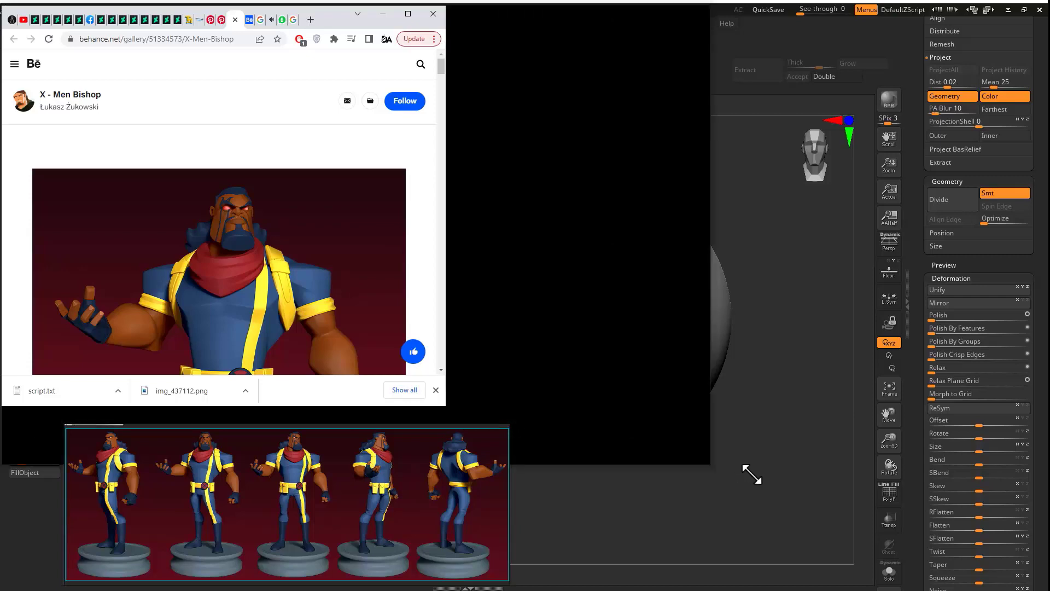
# Step: Examine the X-Men Bishop project on Behance, including the coloured renders, the turnaround and the grey sculpt
pyautogui.moveTo(420, 546); pyautogui.dragTo(0, 512, button='right')
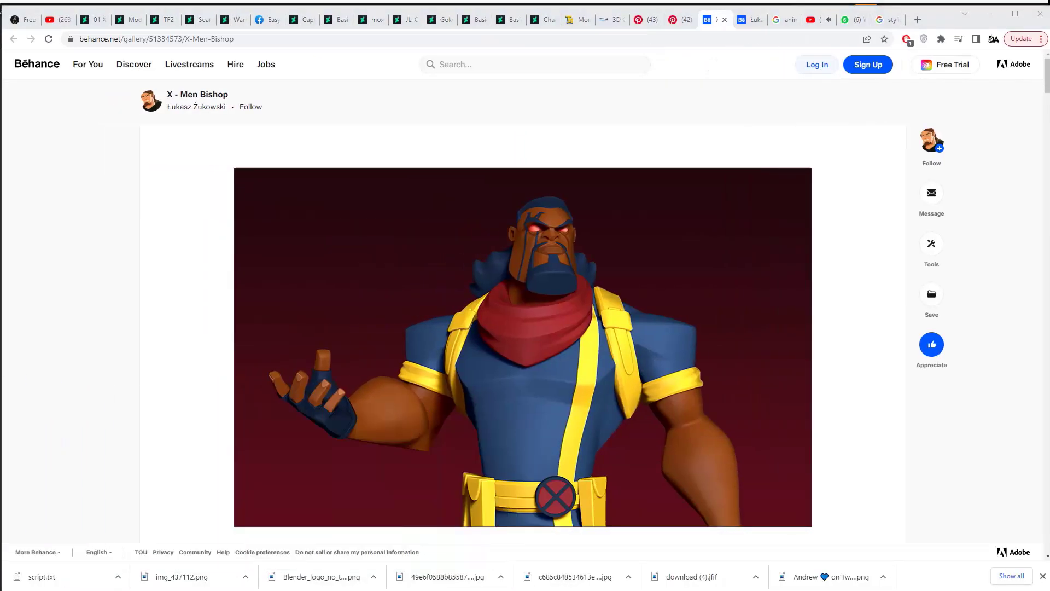
pyautogui.scroll(-20, 572, 208)
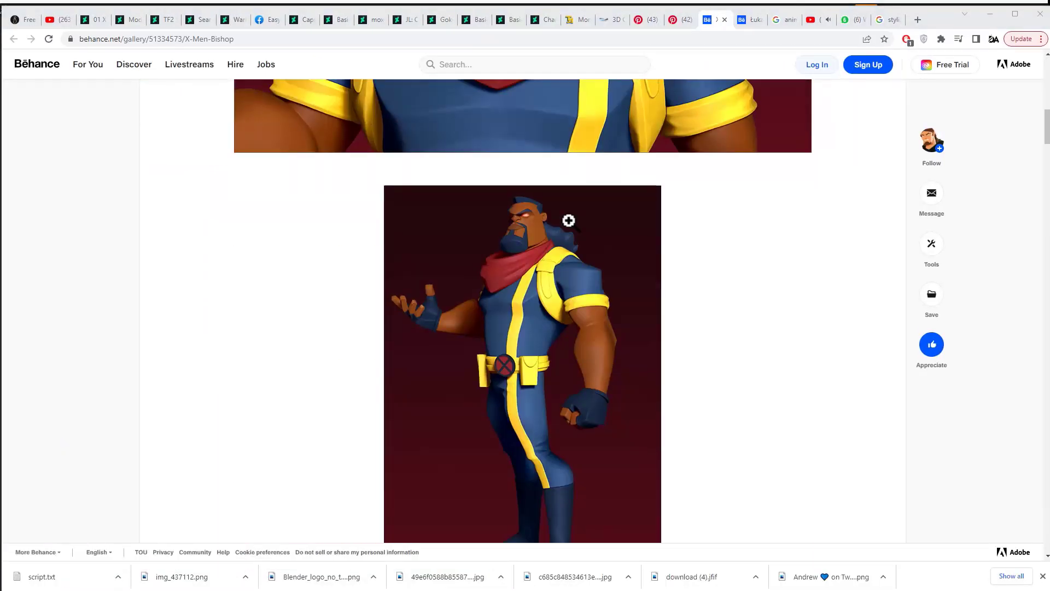
pyautogui.scroll(-15, 567, 223)
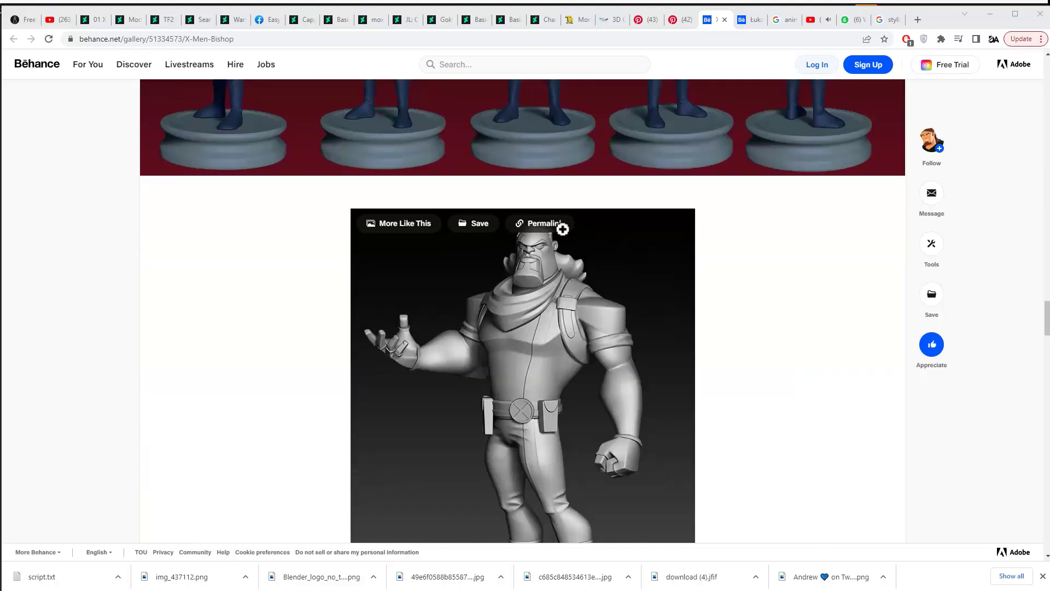
pyautogui.scroll(20, 562, 232)
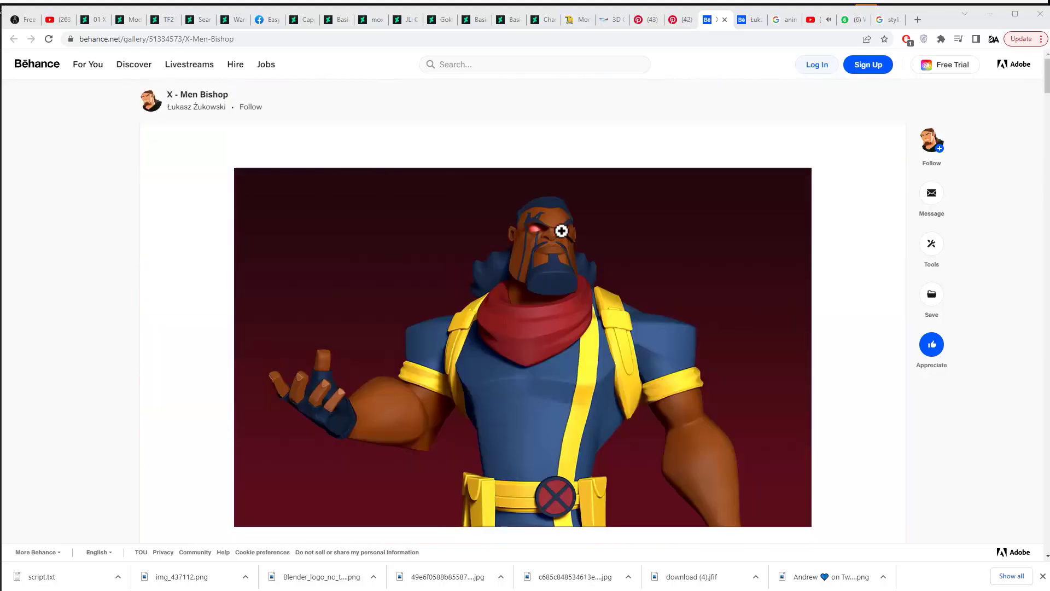
# Step: Look through the artist's Behance portfolio and switch back to ZBrush with the five-view Bishop reference over the canvas
pyautogui.click(749, 24)
pyautogui.scroll(-2, 279, 240)
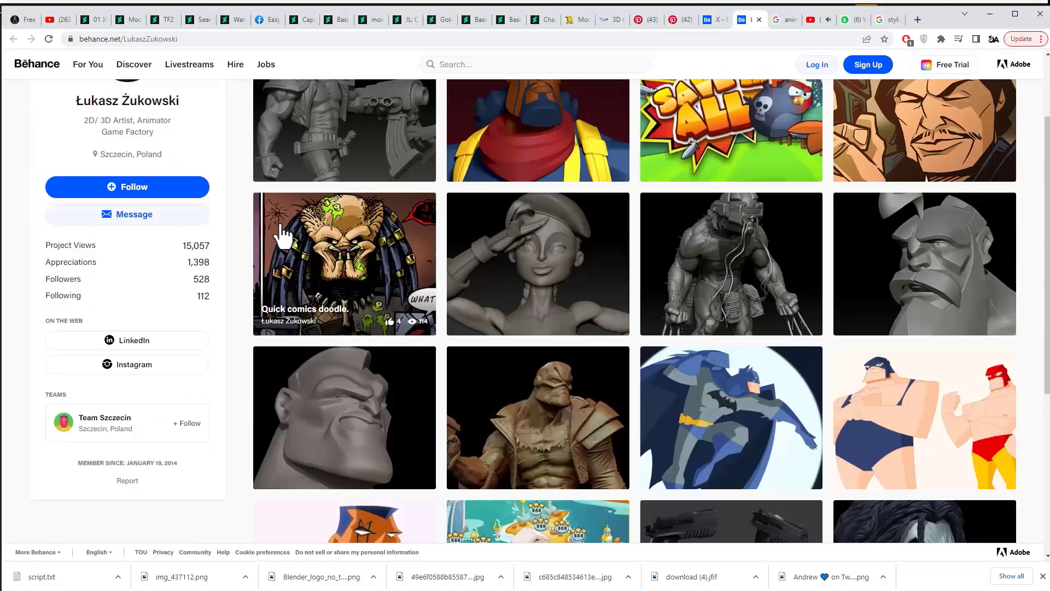
pyautogui.scroll(-5, 285, 239)
pyautogui.scroll(7, 288, 232)
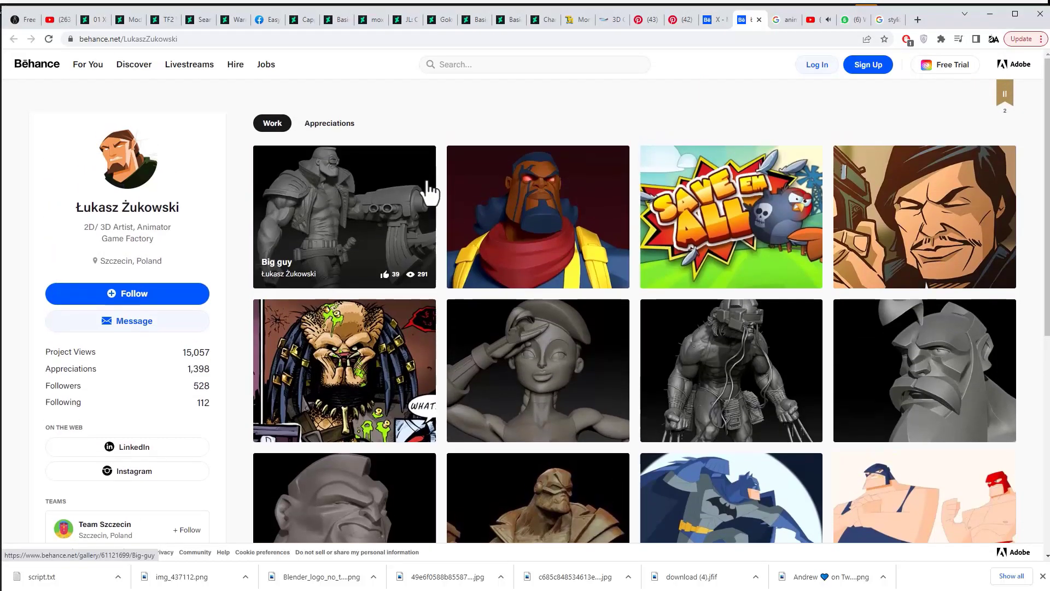
pyautogui.moveTo(952, 16); pyautogui.dragTo(1049, 110)
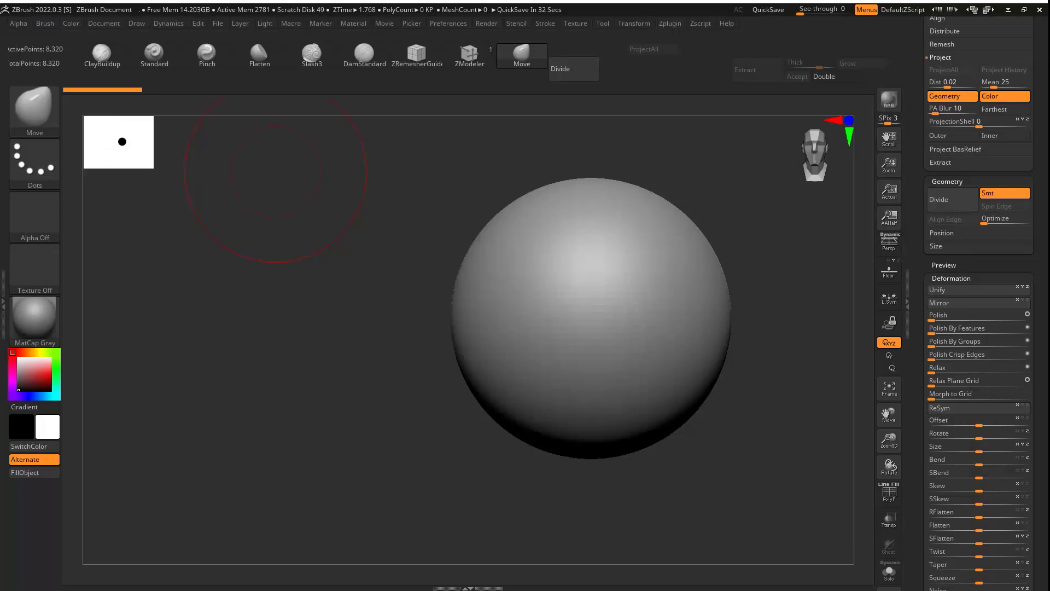
pyautogui.moveTo(0, 459); pyautogui.dragTo(459, 490)
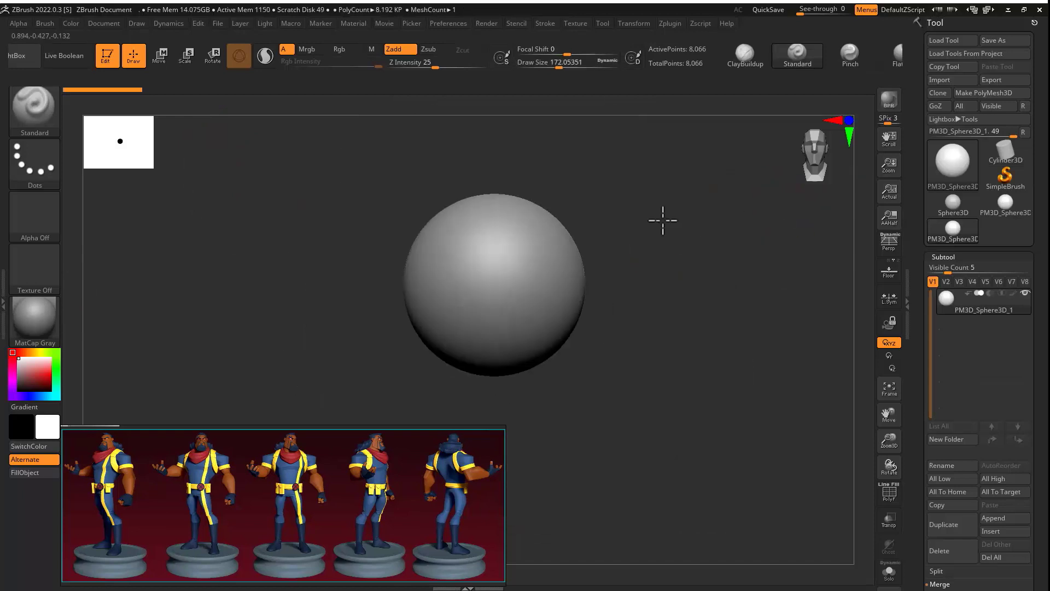
# Step: Stretch the sphere into a tall egg-shaped head with a narrower crown and wide jaw using the Move brush
pyautogui.press('b')
pyautogui.press('m')
pyautogui.press('v')
pyautogui.moveTo(586, 277); pyautogui.dragTo(558, 275)
pyautogui.keyDown('shift'); pyautogui.moveTo(378, 262); pyautogui.dragTo(344, 261); pyautogui.keyUp('shift')
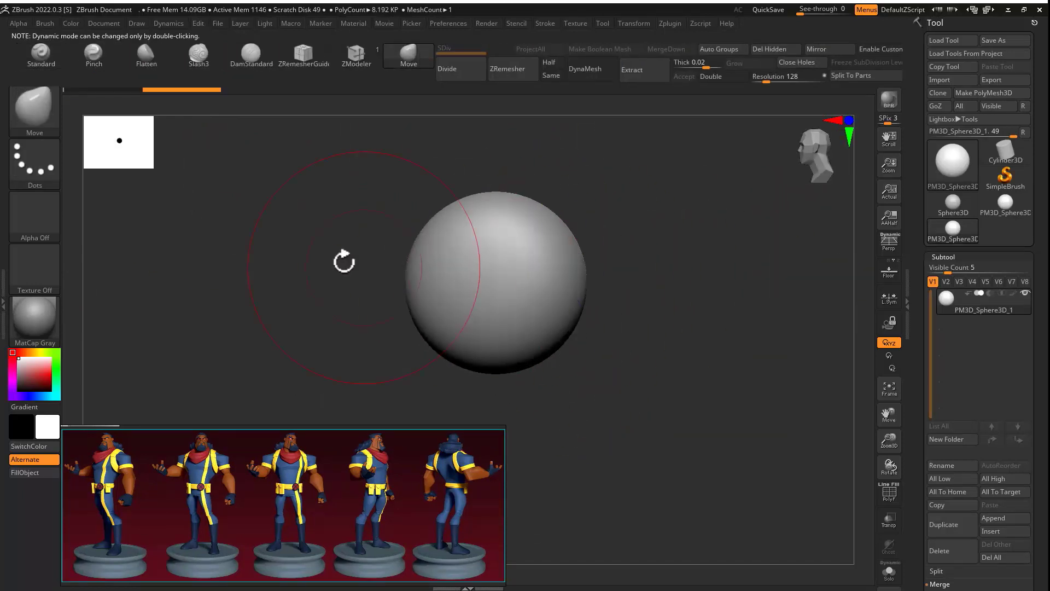
pyautogui.moveTo(406, 269); pyautogui.dragTo(426, 273)
pyautogui.moveTo(424, 323); pyautogui.dragTo(435, 325)
pyautogui.keyDown('shift'); pyautogui.moveTo(328, 295); pyautogui.dragTo(377, 296); pyautogui.keyUp('shift')
pyautogui.keyDown('alt'); pyautogui.moveTo(596, 230); pyautogui.dragTo(568, 183); pyautogui.keyUp('alt')
pyautogui.moveTo(561, 322); pyautogui.dragTo(577, 331)
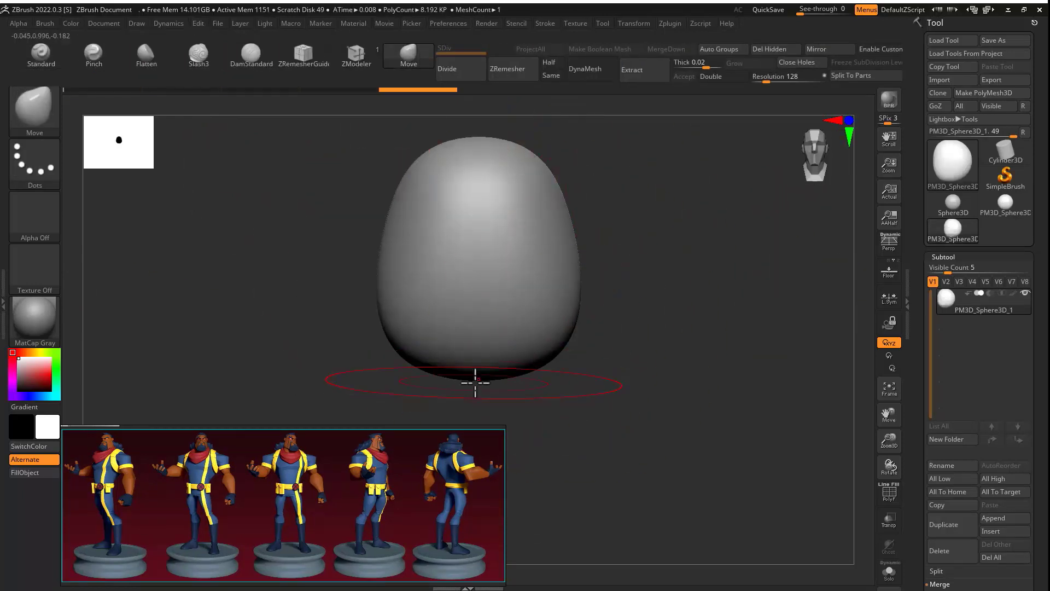
# Step: Flatten the base of the head and square off its crown, face and back in profile with the Move brush
pyautogui.moveTo(474, 382); pyautogui.dragTo(474, 370)
pyautogui.keyDown('shift'); pyautogui.moveTo(629, 366); pyautogui.dragTo(575, 364); pyautogui.keyUp('shift')
pyautogui.moveTo(657, 350); pyautogui.dragTo(656, 338)
pyautogui.moveTo(693, 222); pyautogui.dragTo(678, 217)
pyautogui.moveTo(581, 137); pyautogui.dragTo(580, 151)
pyautogui.moveTo(647, 183); pyautogui.dragTo(655, 180)
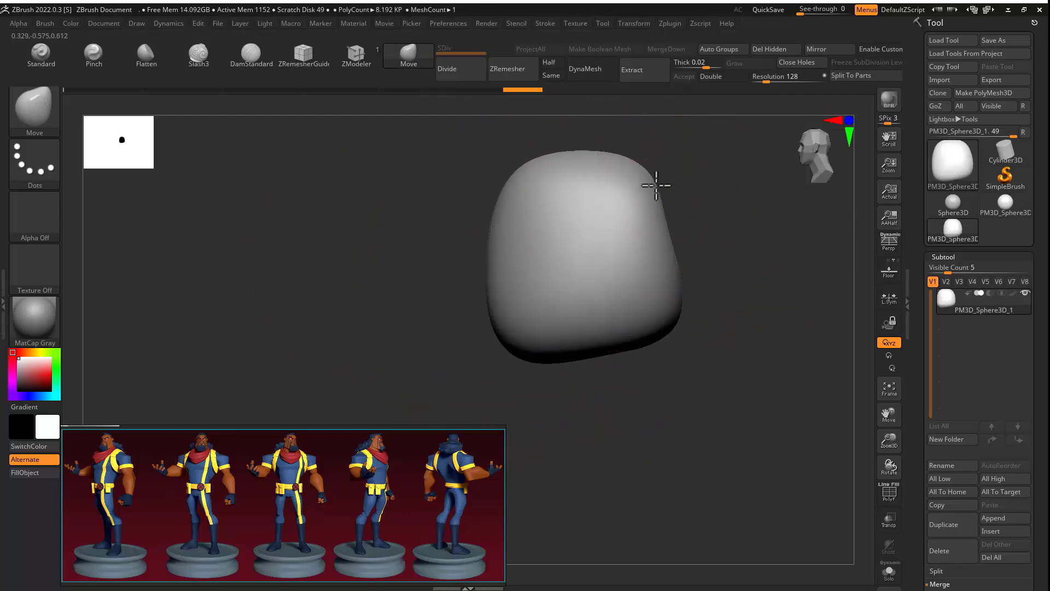
pyautogui.moveTo(496, 325); pyautogui.dragTo(470, 328)
pyautogui.keyDown('shift'); pyautogui.moveTo(399, 296); pyautogui.dragTo(449, 296); pyautogui.keyUp('shift')
# Step: Carve the eye sockets and block in the cheekbones and cheek folds symmetrically with the ClayBuildup brush
pyautogui.moveTo(705, 252)
pyautogui.keyDown('alt'); pyautogui.mouseDown()
pyautogui.moveTo(662, 230)
pyautogui.moveTo(747, 317)
pyautogui.mouseUp(); pyautogui.keyUp('alt')
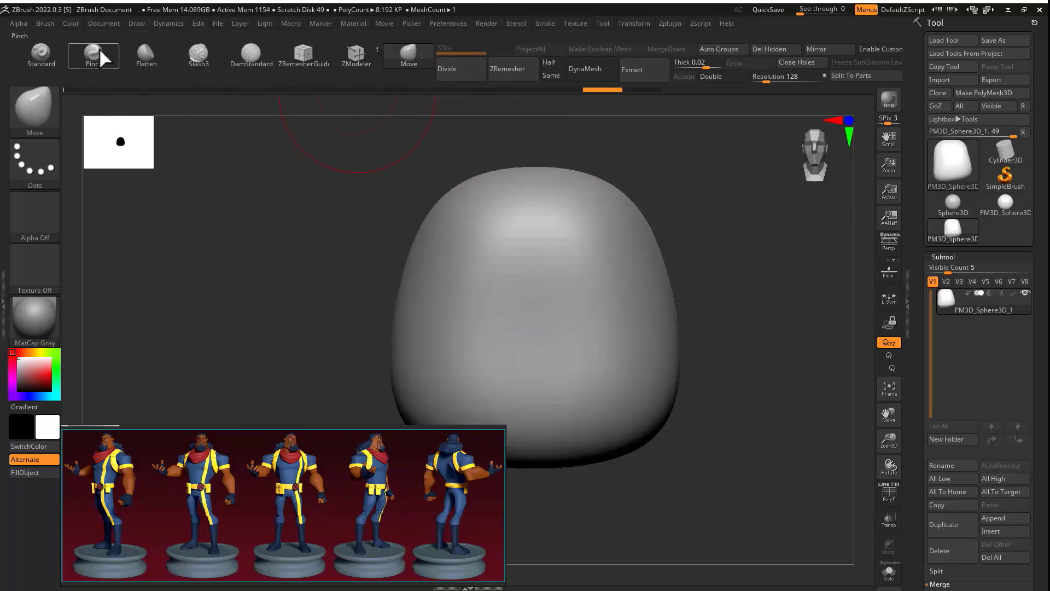
pyautogui.moveTo(101, 58); pyautogui.dragTo(165, 58)
pyautogui.click(54, 55)
pyautogui.moveTo(569, 286); pyautogui.dragTo(619, 286)
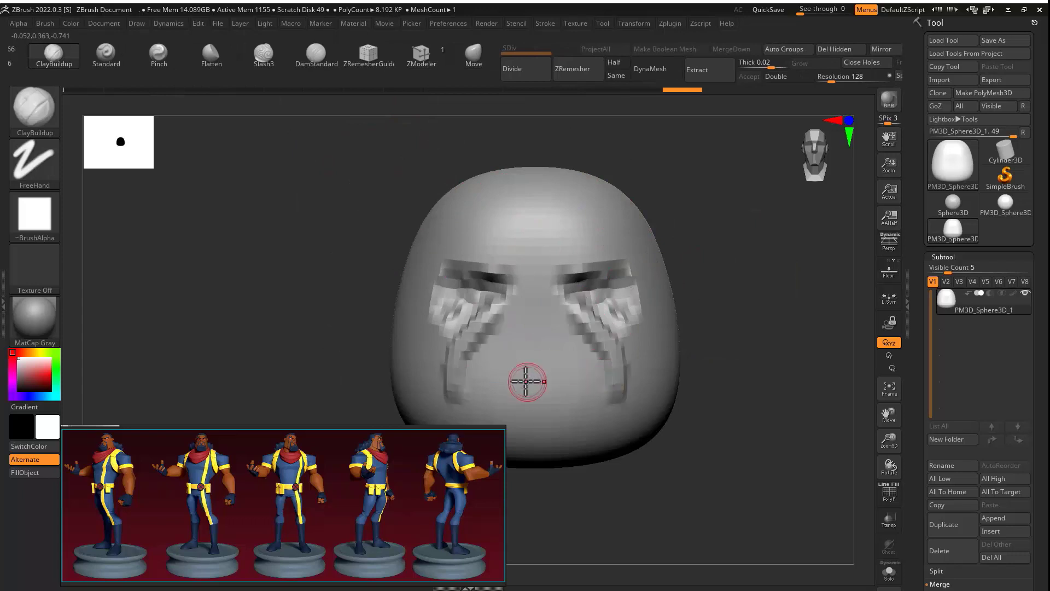
# Step: Build up a protruding mouth and chin mass with ClayBuildup and prepare a large Move brush for reshaping its profile
pyautogui.keyDown('alt'); pyautogui.moveTo(533, 476); pyautogui.dragTo(594, 395); pyautogui.keyUp('alt')
pyautogui.moveTo(547, 301)
pyautogui.mouseDown()
pyautogui.moveTo(544, 327)
pyautogui.moveTo(593, 364)
pyautogui.mouseUp()
pyautogui.moveTo(580, 323)
pyautogui.keyDown('shift'); pyautogui.mouseDown()
pyautogui.moveTo(629, 331)
pyautogui.moveTo(552, 372)
pyautogui.moveTo(656, 403)
pyautogui.mouseUp(); pyautogui.keyUp('shift')
pyautogui.press('b')
pyautogui.press('m')
pyautogui.press('v')
pyautogui.press('s')
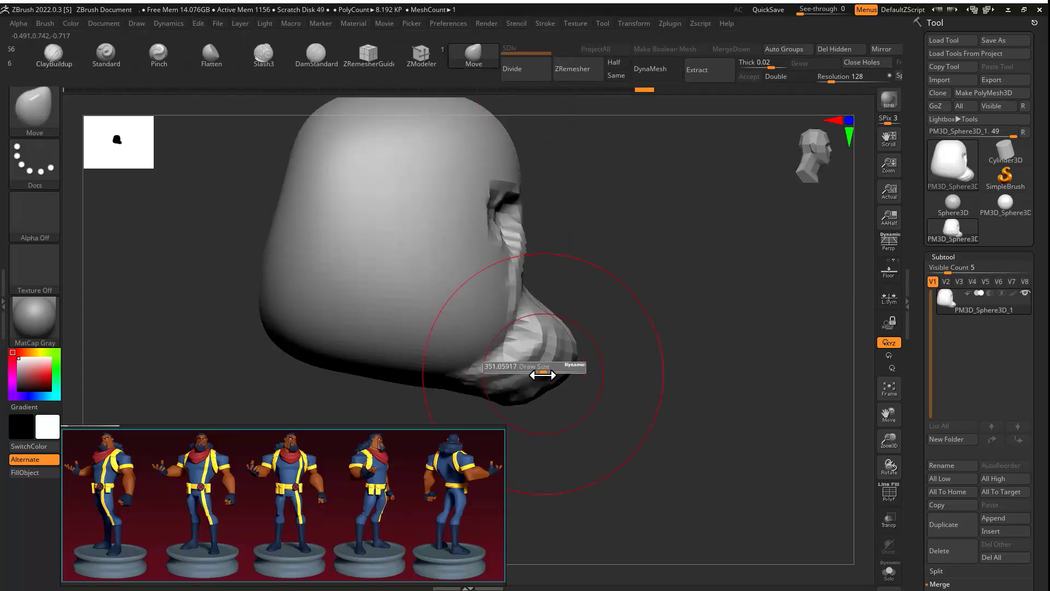
# Step: Retopologize the head with ZRemesher set to Same and smooth the rough clay strokes on the face and chin
pyautogui.click(617, 75)
pyautogui.click(578, 69)
pyautogui.moveTo(633, 253); pyautogui.dragTo(476, 263)
pyautogui.press('space')
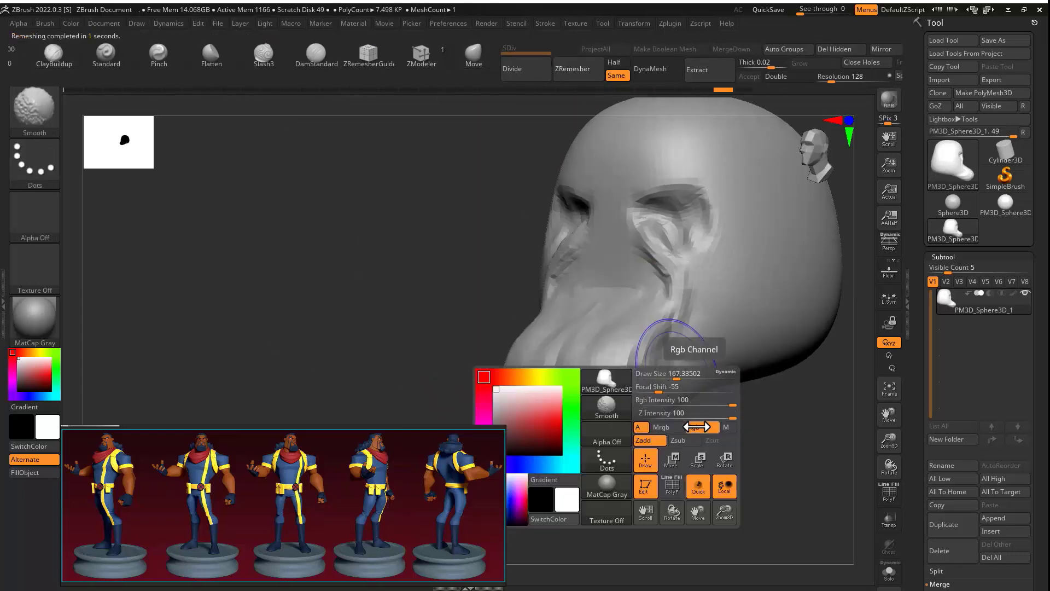
pyautogui.keyDown('shift'); pyautogui.moveTo(656, 350); pyautogui.dragTo(571, 421); pyautogui.keyUp('shift')
pyautogui.moveTo(742, 394)
pyautogui.mouseDown()
pyautogui.moveTo(708, 307)
pyautogui.moveTo(548, 327)
pyautogui.mouseUp()
pyautogui.moveTo(582, 422); pyautogui.dragTo(611, 363)
pyautogui.moveTo(699, 271)
pyautogui.keyDown('alt'); pyautogui.mouseDown()
pyautogui.moveTo(736, 345)
pyautogui.moveTo(656, 344)
pyautogui.mouseUp(); pyautogui.keyUp('alt')
# Step: Refine the folds between cheek and muzzle with DamStandard and smooth the surrounding surface
pyautogui.click(316, 55)
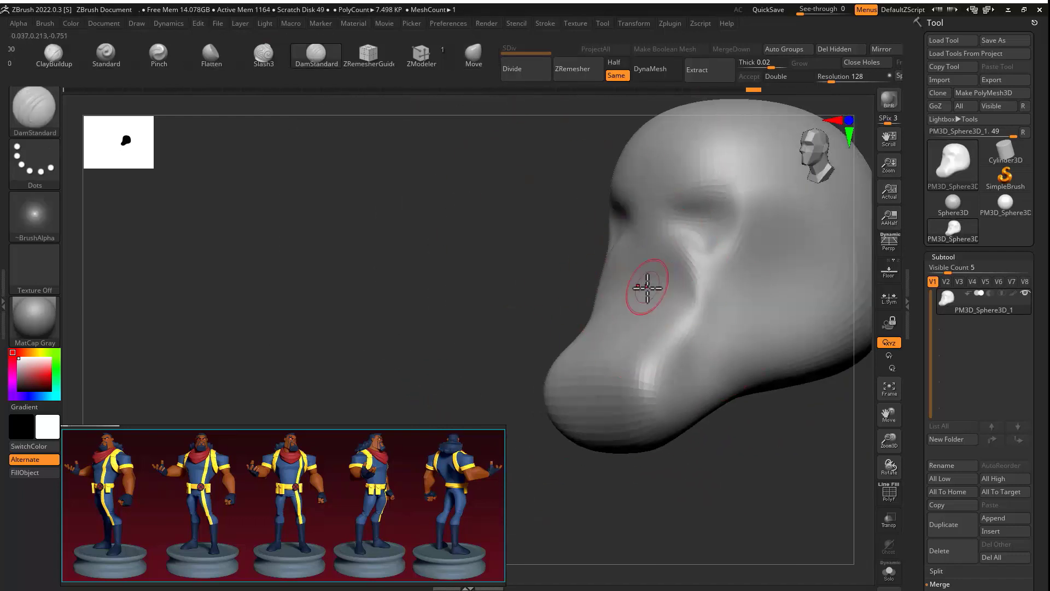
pyautogui.keyDown('shift'); pyautogui.moveTo(514, 383); pyautogui.dragTo(607, 404); pyautogui.keyUp('shift')
pyautogui.press('space')
pyautogui.keyDown('shift'); pyautogui.moveTo(659, 328); pyautogui.dragTo(642, 306); pyautogui.keyUp('shift')
pyautogui.moveTo(777, 339); pyautogui.dragTo(727, 340)
# Step: Append a sphere subtool, scale it down and place it on the front of the face as the nose base
pyautogui.click(994, 519)
pyautogui.click(575, 364)
pyautogui.keyDown('alt'); pyautogui.click(629, 290); pyautogui.keyUp('alt')
pyautogui.press('w')
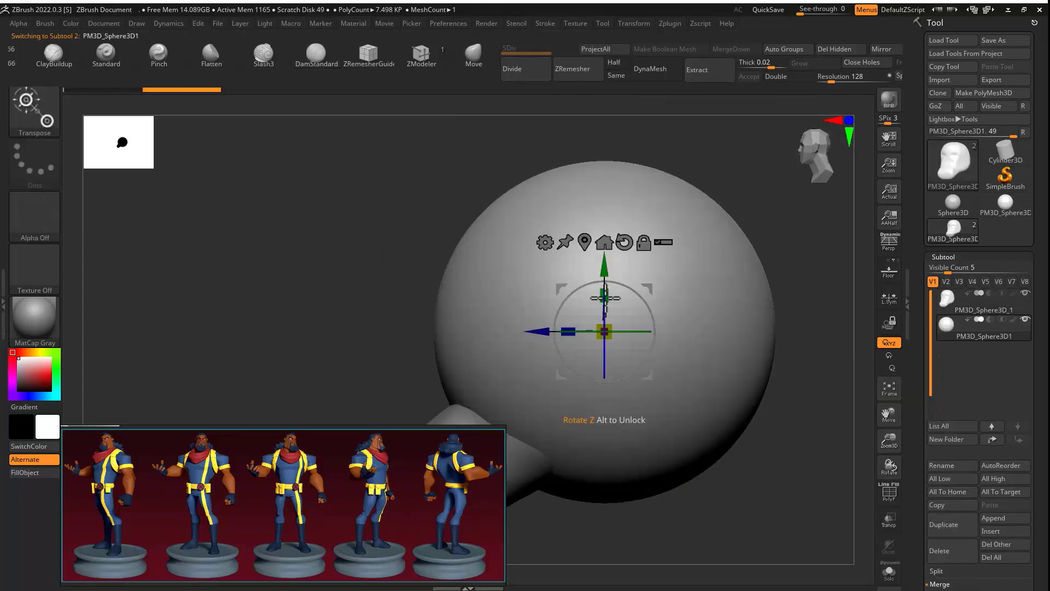
pyautogui.moveTo(604, 330); pyautogui.dragTo(547, 330)
pyautogui.moveTo(520, 344)
pyautogui.keyDown('alt'); pyautogui.mouseDown()
pyautogui.moveTo(563, 277)
pyautogui.moveTo(624, 277)
pyautogui.mouseUp(); pyautogui.keyUp('alt')
pyautogui.moveTo(638, 263); pyautogui.dragTo(618, 266)
pyautogui.keyDown('shift'); pyautogui.moveTo(788, 263); pyautogui.dragTo(544, 262); pyautogui.keyUp('shift')
pyautogui.press('q')
# Step: Pull the small sphere into a nose with a narrow bridge and wide nostrils using the Move brush
pyautogui.keyDown('alt'); pyautogui.moveTo(520, 230); pyautogui.dragTo(483, 110); pyautogui.keyUp('alt')
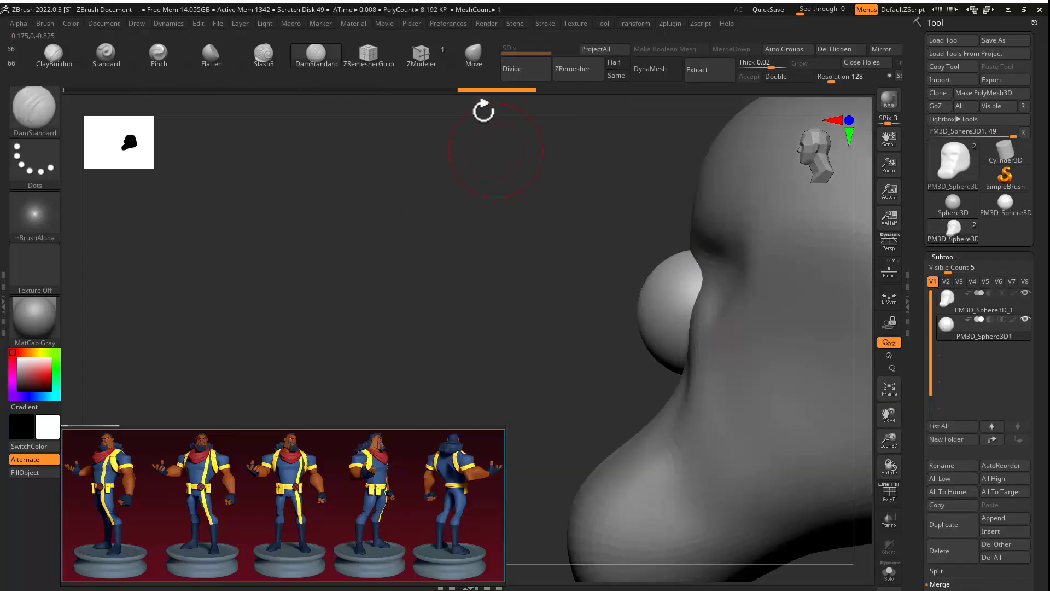
pyautogui.click(473, 55)
pyautogui.keyDown('shift'); pyautogui.moveTo(482, 181); pyautogui.dragTo(569, 180); pyautogui.keyUp('shift')
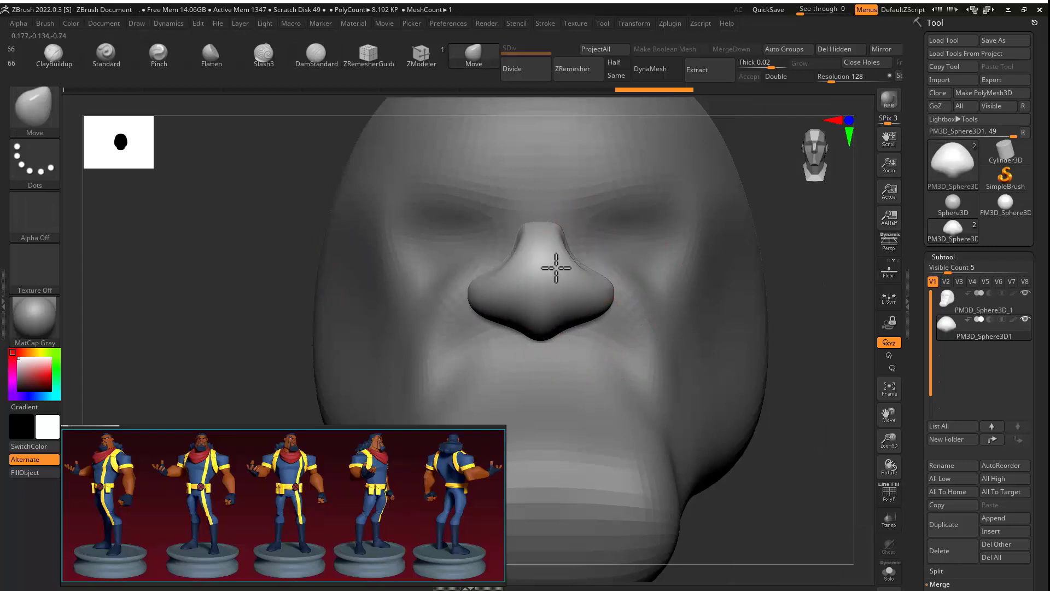
pyautogui.moveTo(557, 268)
pyautogui.mouseDown(button='right')
pyautogui.moveTo(652, 265)
pyautogui.moveTo(657, 297)
pyautogui.mouseUp(button='right')
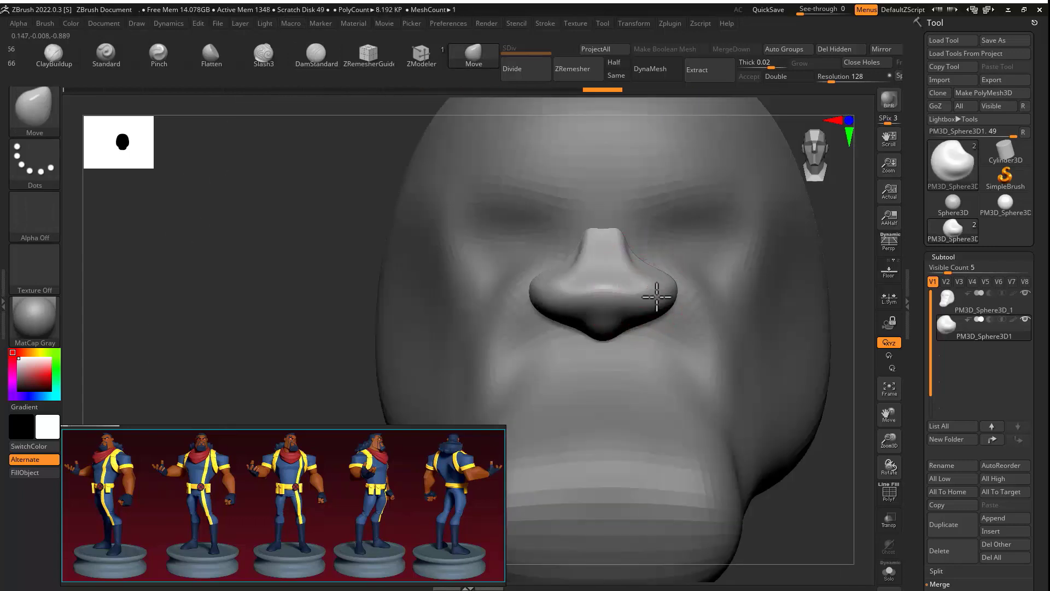
pyautogui.moveTo(826, 512); pyautogui.dragTo(795, 516)
pyautogui.moveTo(607, 299); pyautogui.dragTo(600, 315)
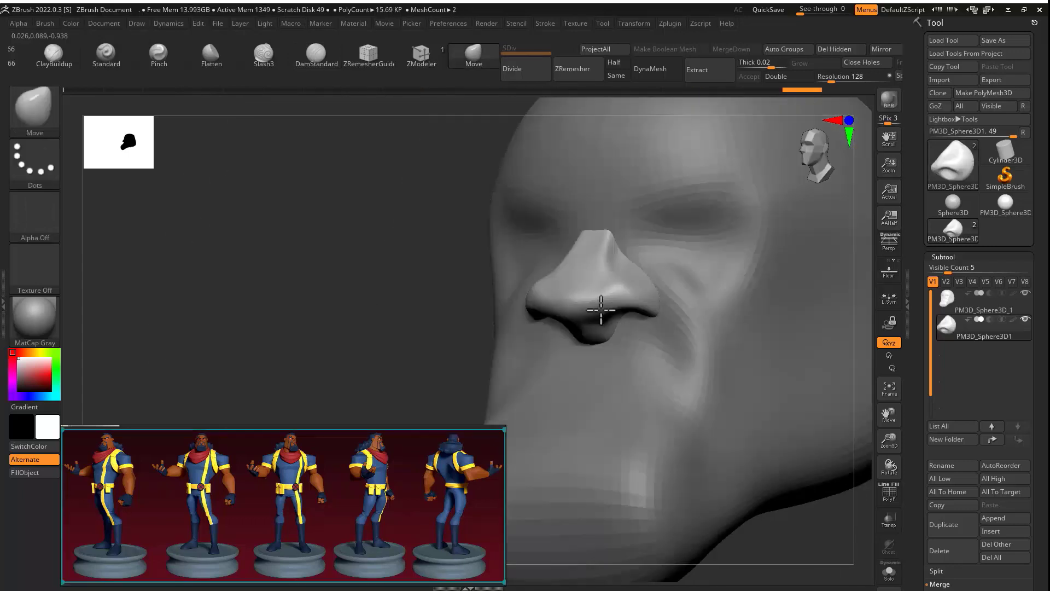
# Step: Define the nostril wings and adjust the nose bridge and tip from the front and side
pyautogui.moveTo(600, 314); pyautogui.dragTo(670, 299, button='right')
pyautogui.moveTo(773, 488); pyautogui.dragTo(602, 306, button='right')
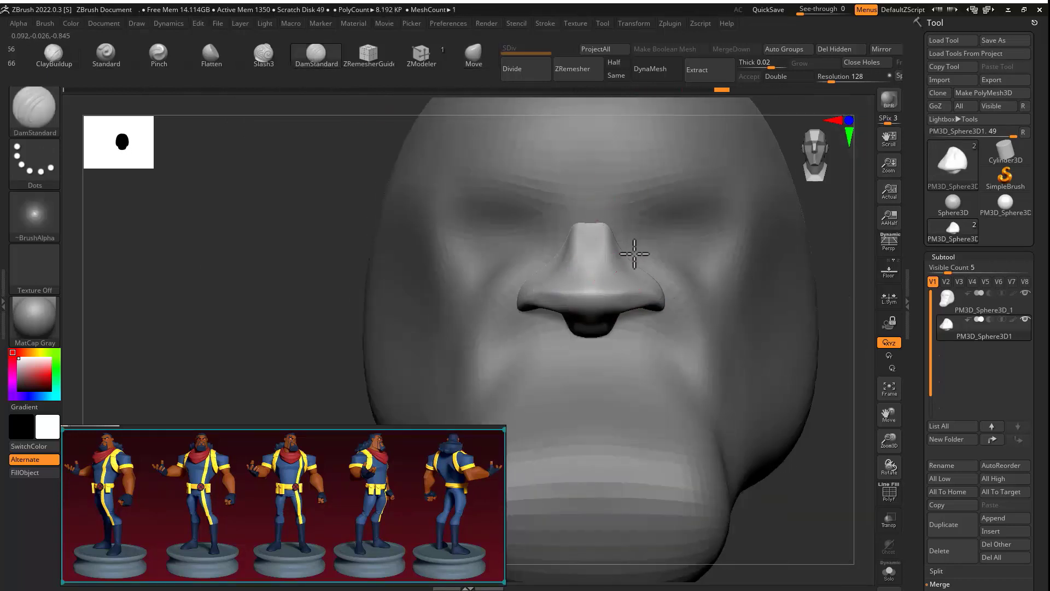
pyautogui.moveTo(837, 247)
pyautogui.mouseDown(button='right')
pyautogui.moveTo(633, 237)
pyautogui.moveTo(844, 242)
pyautogui.moveTo(810, 244)
pyautogui.mouseUp(button='right')
pyautogui.press('b')
pyautogui.press('m')
pyautogui.press('v')
pyautogui.moveTo(235, 320); pyautogui.dragTo(643, 324, button='right')
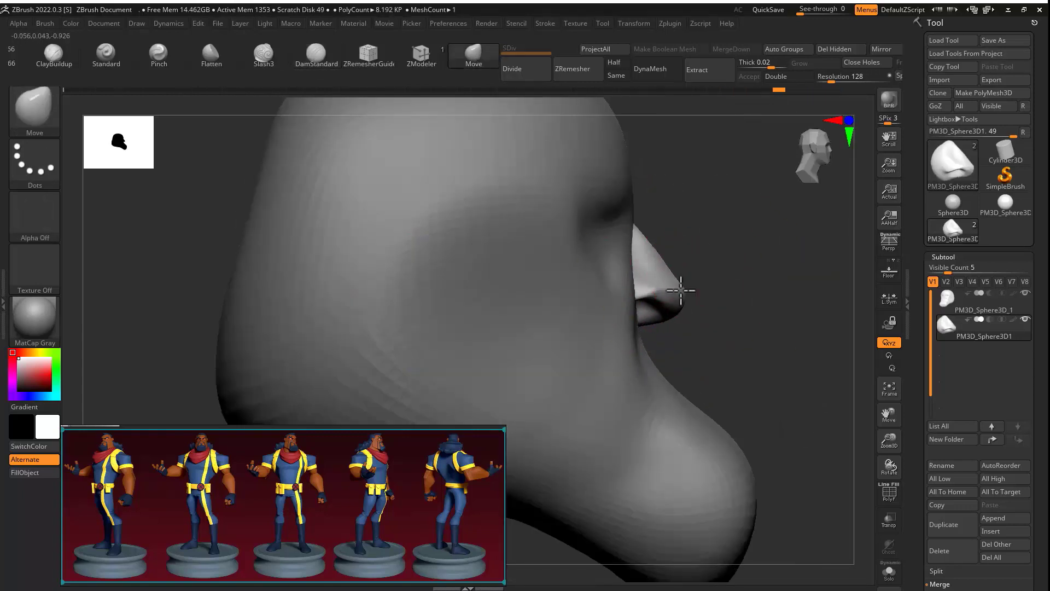
pyautogui.moveTo(681, 290); pyautogui.dragTo(654, 253, button='right')
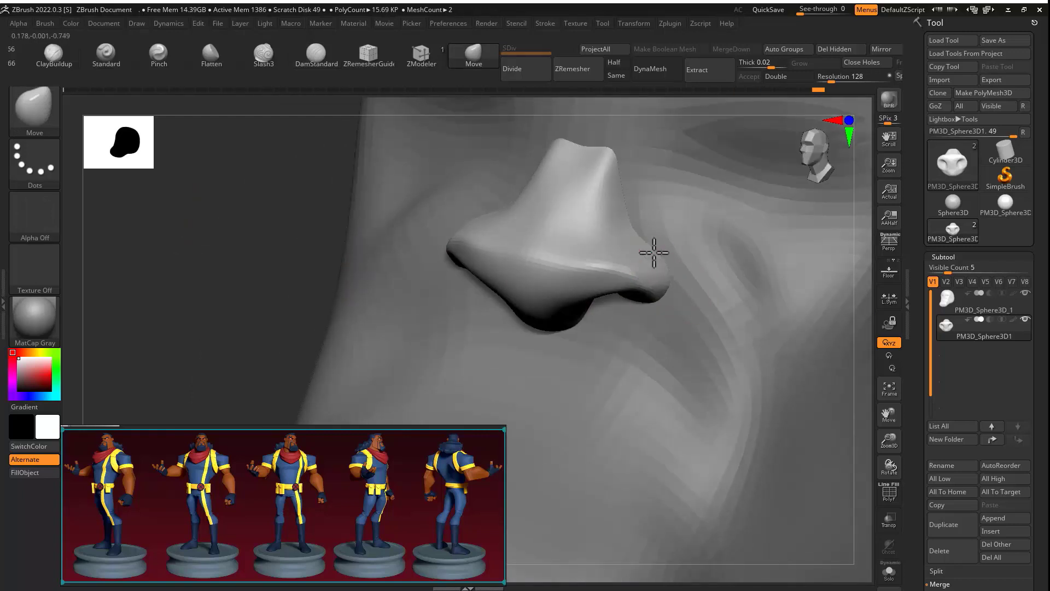
# Step: Append another sphere subtool, shrink it to eyeball size and move it over one eye socket
pyautogui.keyDown('shift'); pyautogui.moveTo(361, 296); pyautogui.dragTo(650, 219, button='right'); pyautogui.keyUp('shift')
pyautogui.click(1004, 518)
pyautogui.click(679, 369)
pyautogui.keyDown('alt'); pyautogui.click(526, 281); pyautogui.keyUp('alt')
pyautogui.press('w')
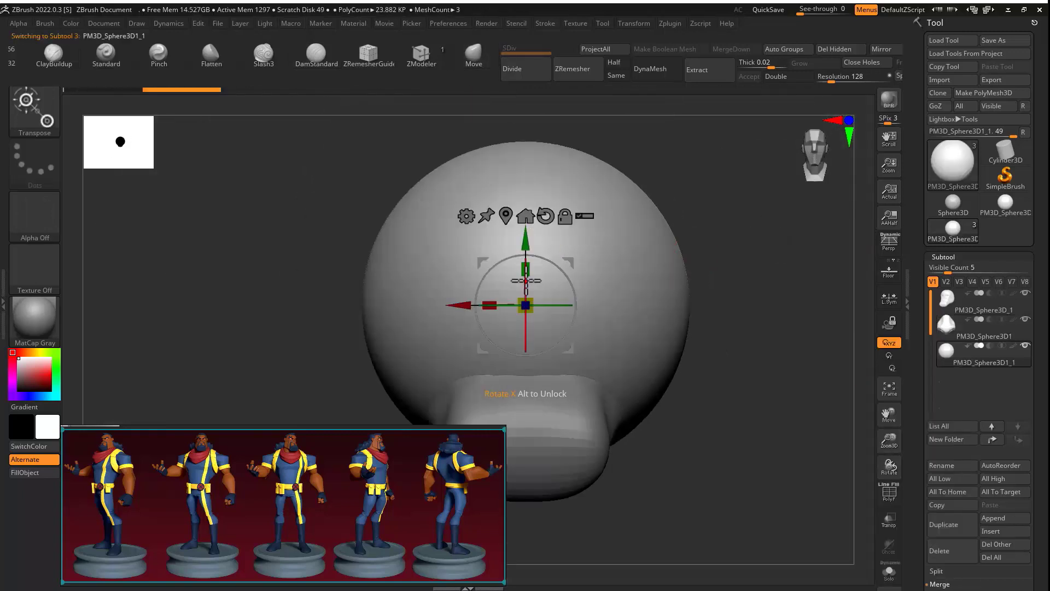
pyautogui.moveTo(531, 359); pyautogui.dragTo(528, 315)
pyautogui.moveTo(569, 264); pyautogui.dragTo(629, 238)
# Step: Adjust the eyeball's depth and position in the eye socket from the side view
pyautogui.keyDown('shift'); pyautogui.moveTo(711, 257); pyautogui.dragTo(613, 258, button='right'); pyautogui.keyUp('shift')
pyautogui.moveTo(512, 279); pyautogui.dragTo(429, 280)
pyautogui.moveTo(629, 258); pyautogui.dragTo(647, 290, button='right')
pyautogui.moveTo(508, 271); pyautogui.dragTo(512, 272)
pyautogui.keyDown('ctrl'); pyautogui.moveTo(808, 232); pyautogui.dragTo(788, 200, button='right'); pyautogui.keyUp('ctrl')
# Step: Select the head subtool and reshape the eye sockets and brow around the eyeball with the Move brush
pyautogui.keyDown('alt'); pyautogui.click(703, 219); pyautogui.keyUp('alt')
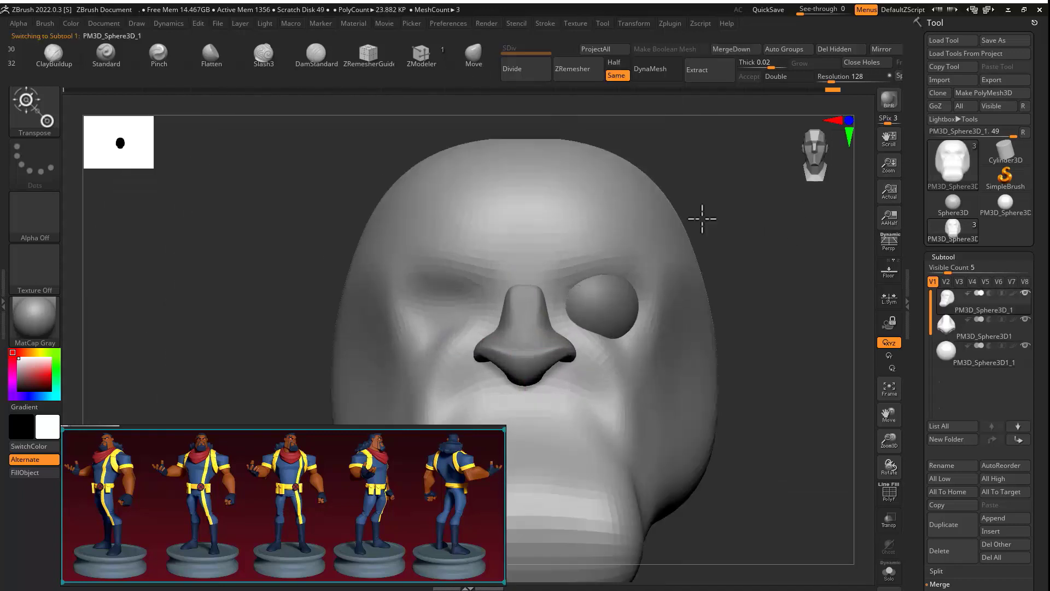
pyautogui.keyDown('ctrl'); pyautogui.moveTo(703, 218); pyautogui.dragTo(678, 247, button='right'); pyautogui.keyUp('ctrl')
pyautogui.press('q')
pyautogui.moveTo(468, 276); pyautogui.dragTo(441, 289)
pyautogui.moveTo(394, 252); pyautogui.dragTo(394, 291)
pyautogui.moveTo(394, 291); pyautogui.dragTo(738, 264, button='right')
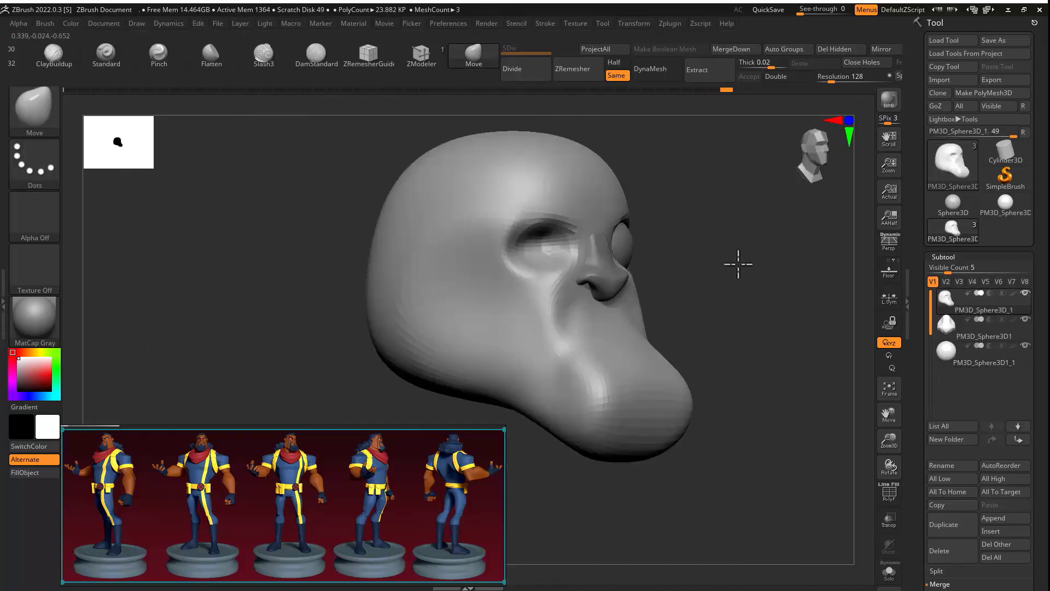
# Step: Deepen the creases around the eye sockets with DamStandard and build up the brow and cheek area with ClayBuildup
pyautogui.keyDown('shift'); pyautogui.moveTo(513, 281); pyautogui.dragTo(499, 228, button='right'); pyautogui.keyUp('shift')
pyautogui.click(315, 55)
pyautogui.press('s')
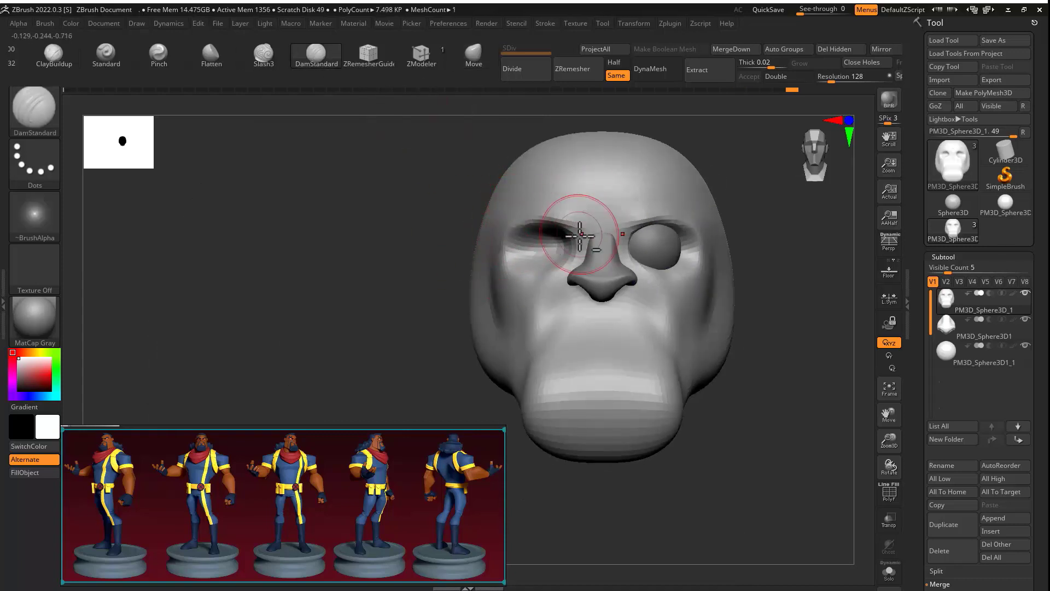
pyautogui.moveTo(787, 244); pyautogui.dragTo(706, 244, button='right')
pyautogui.click(53, 54)
pyautogui.moveTo(460, 218); pyautogui.dragTo(541, 208, button='right')
pyautogui.moveTo(842, 218)
pyautogui.keyDown('shift'); pyautogui.mouseDown(button='right')
pyautogui.moveTo(814, 220)
pyautogui.moveTo(815, 246)
pyautogui.mouseUp(button='right'); pyautogui.keyUp('shift')
pyautogui.keyDown('alt'); pyautogui.moveTo(815, 246); pyautogui.dragTo(706, 236, button='right'); pyautogui.keyUp('alt')
# Step: Slope the brows into an angry frown with the Move brush and resize the brush for adjusting the head's profile
pyautogui.press('b')
pyautogui.press('m')
pyautogui.press('v')
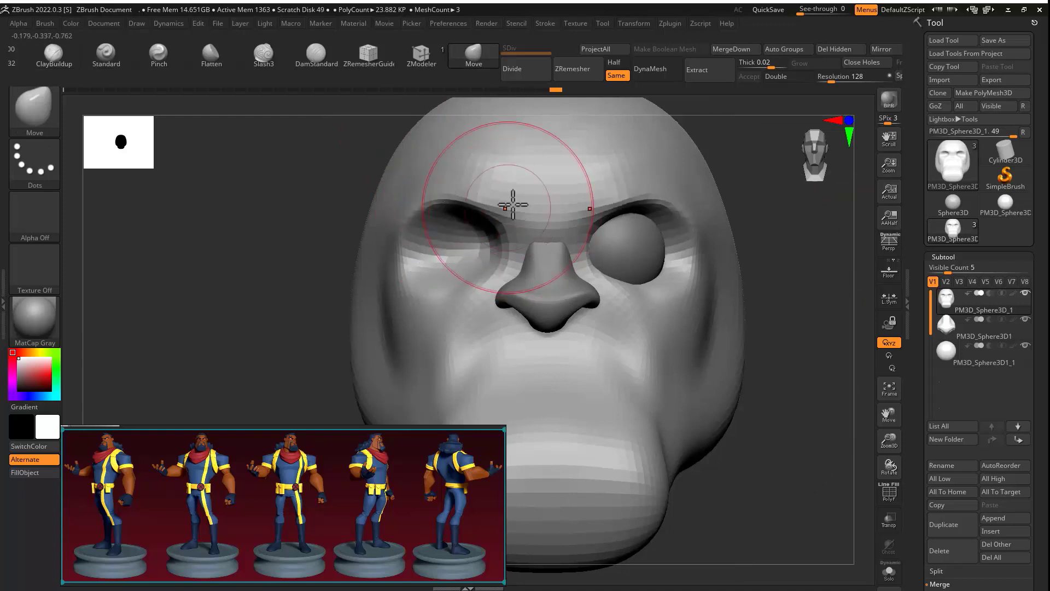
pyautogui.moveTo(246, 253); pyautogui.dragTo(427, 243, button='right')
pyautogui.moveTo(870, 376)
pyautogui.keyDown('shift'); pyautogui.mouseDown(button='right')
pyautogui.moveTo(858, 377)
pyautogui.moveTo(851, 312)
pyautogui.mouseUp(button='right'); pyautogui.keyUp('shift')
pyautogui.keyDown('shift'); pyautogui.moveTo(851, 312); pyautogui.dragTo(711, 300, button='right'); pyautogui.keyUp('shift')
pyautogui.press('s')
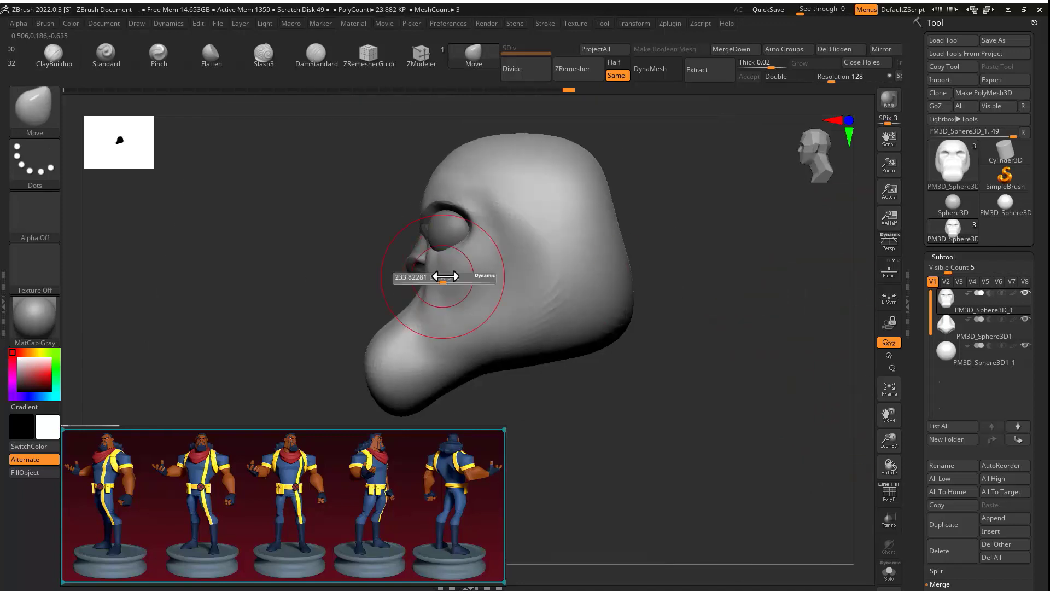
# Step: Sharpen the brow edges with the Pinch brush and carve the under-eye and cheek folds with DamStandard
pyautogui.moveTo(446, 276)
pyautogui.keyDown('shift'); pyautogui.mouseDown(button='right')
pyautogui.moveTo(513, 272)
pyautogui.moveTo(506, 263)
pyautogui.moveTo(544, 204)
pyautogui.moveTo(585, 242)
pyautogui.moveTo(534, 230)
pyautogui.moveTo(656, 230)
pyautogui.mouseUp(button='right'); pyautogui.keyUp('shift')
pyautogui.click(158, 55)
pyautogui.rightClick(469, 274)
pyautogui.moveTo(483, 270)
pyautogui.keyDown('alt'); pyautogui.mouseDown(button='right')
pyautogui.moveTo(537, 146)
pyautogui.moveTo(503, 203)
pyautogui.mouseUp(button='right'); pyautogui.keyUp('alt')
pyautogui.press('b')
pyautogui.press('d')
pyautogui.press('s')
pyautogui.moveTo(600, 258); pyautogui.dragTo(563, 219)
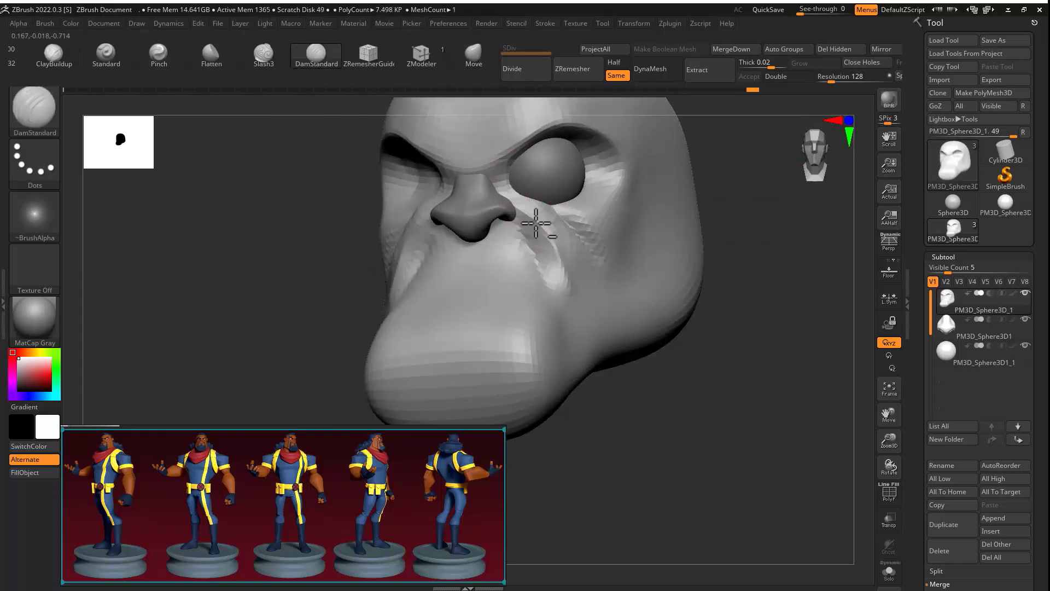
# Step: Select the eyeball subtool and push it slightly back into its socket in profile
pyautogui.moveTo(557, 335)
pyautogui.mouseDown(button='right')
pyautogui.moveTo(685, 242)
pyautogui.moveTo(607, 208)
pyautogui.moveTo(605, 294)
pyautogui.moveTo(626, 296)
pyautogui.moveTo(711, 213)
pyautogui.moveTo(411, 202)
pyautogui.mouseUp(button='right')
pyautogui.press('b')
pyautogui.press('m')
pyautogui.press('v')
pyautogui.keyDown('alt'); pyautogui.click(409, 195); pyautogui.keyUp('alt')
pyautogui.press('w')
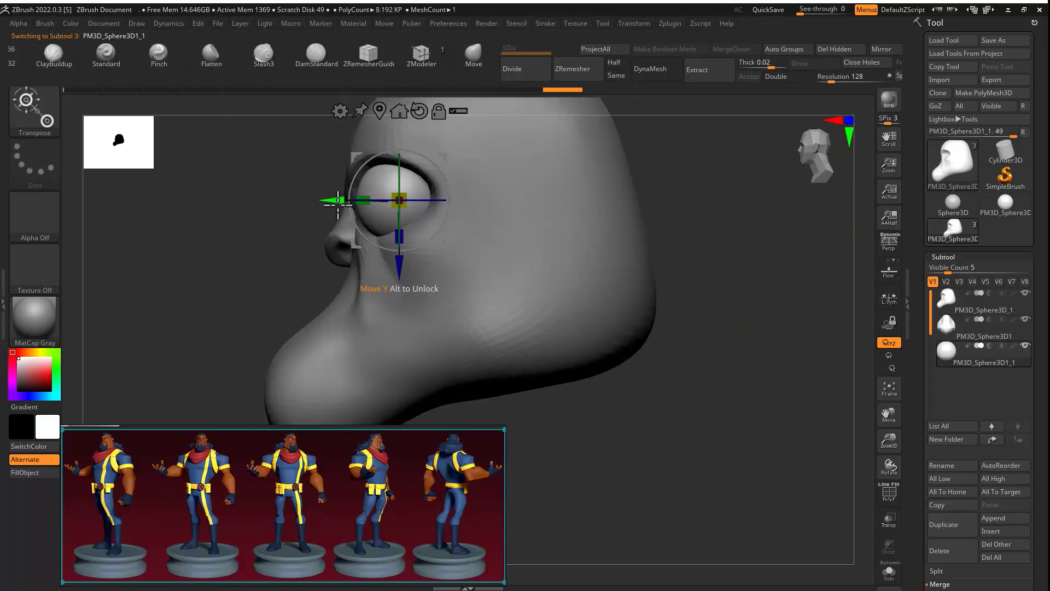
pyautogui.moveTo(336, 201); pyautogui.dragTo(352, 201)
# Step: Isolate the eyeball and use a lasso selection to cut a wedge-shaped eye opening out of its front, ending isolation
pyautogui.moveTo(351, 201); pyautogui.dragTo(438, 219, button='right')
pyautogui.keyDown('ctrl'); pyautogui.moveTo(438, 219); pyautogui.dragTo(610, 281, button='right'); pyautogui.keyUp('ctrl')
pyautogui.hotkey('shift', 's')
pyautogui.keyDown('ctrl'); pyautogui.keyDown('shift'); pyautogui.click(34, 163); pyautogui.keyUp('shift'); pyautogui.keyUp('ctrl')
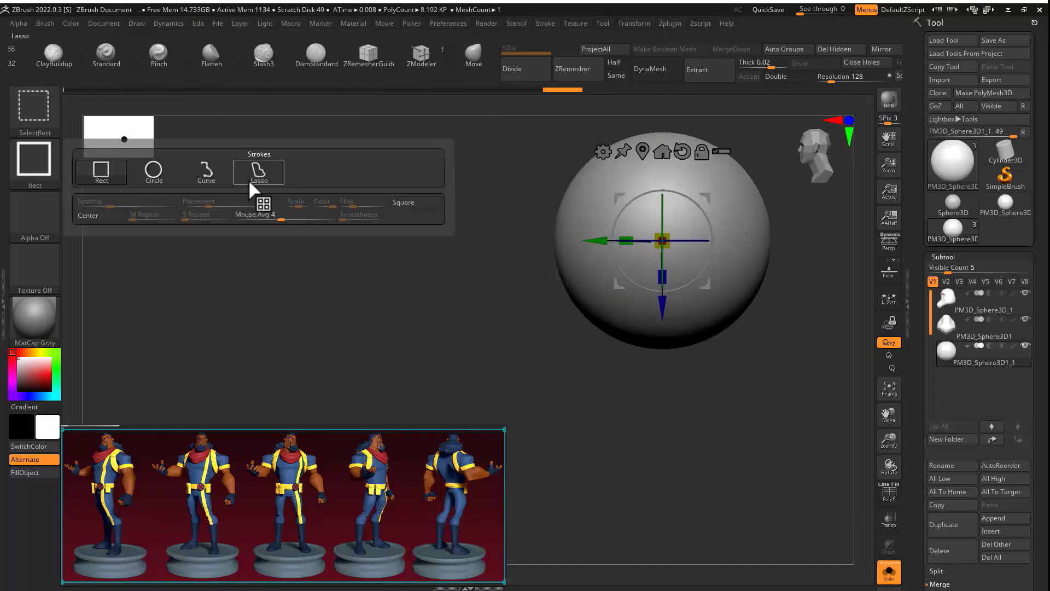
pyautogui.keyDown('ctrl'); pyautogui.keyDown('shift'); pyautogui.click(255, 178); pyautogui.keyUp('shift'); pyautogui.keyUp('ctrl')
pyautogui.moveTo(523, 191)
pyautogui.keyDown('ctrl'); pyautogui.keyDown('shift'); pyautogui.mouseDown()
pyautogui.moveTo(640, 234)
pyautogui.moveTo(523, 290)
pyautogui.mouseUp(); pyautogui.keyUp('shift'); pyautogui.keyUp('ctrl')
pyautogui.moveTo(522, 290); pyautogui.dragTo(752, 318, button='right')
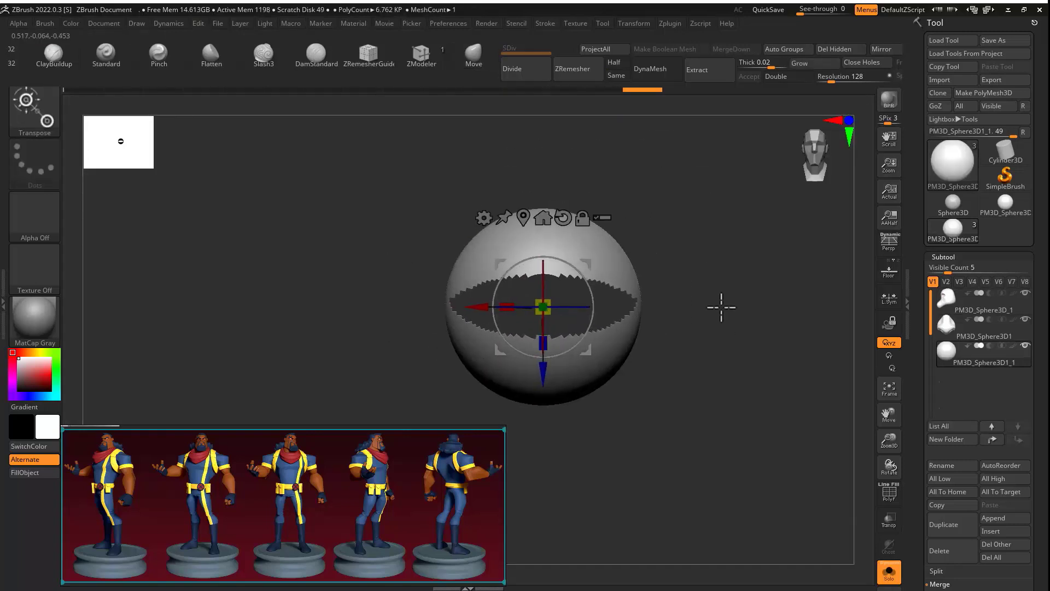
pyautogui.hotkey('shift', 's')
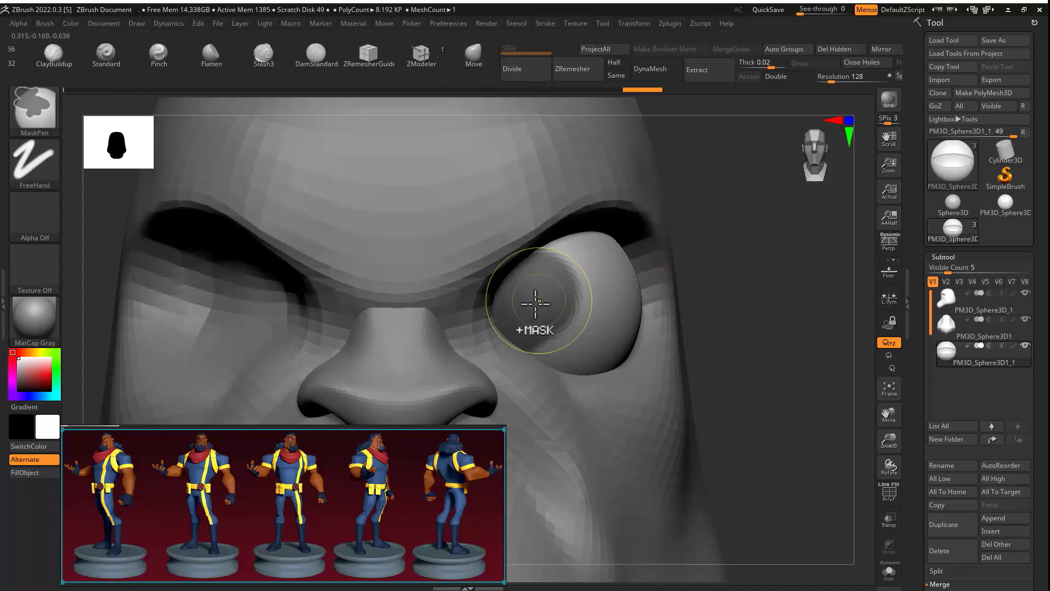
# Step: Finish cutting the eye opening, select the head and pull its brow ridge down around the eyeball with the Move brush
pyautogui.keyDown('ctrl'); pyautogui.keyDown('alt'); pyautogui.keyDown('shift'); pyautogui.moveTo(504, 323); pyautogui.dragTo(504, 322); pyautogui.keyUp('shift'); pyautogui.keyUp('alt'); pyautogui.keyUp('ctrl')
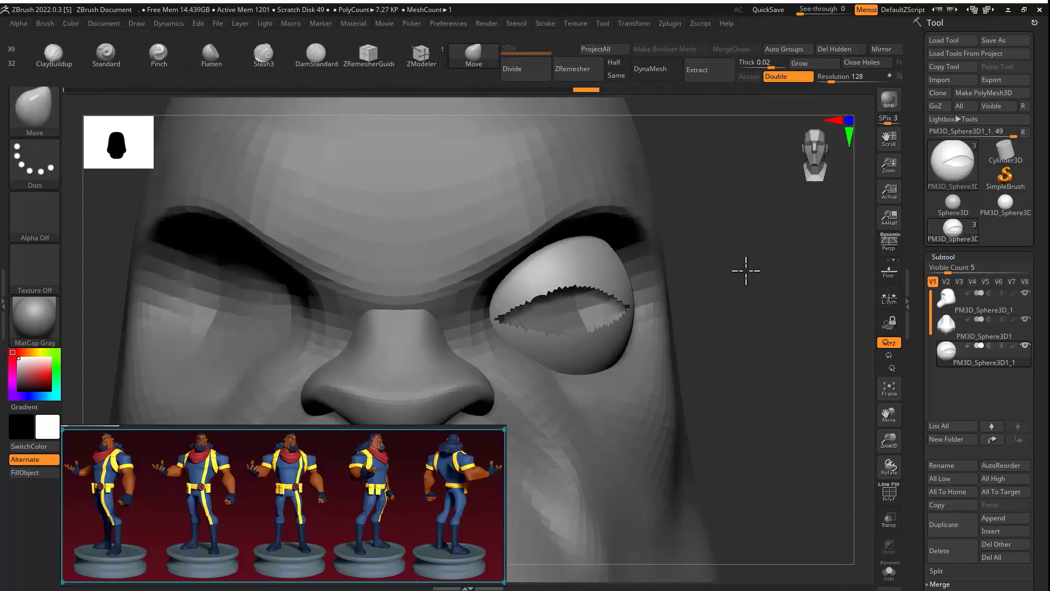
pyautogui.moveTo(747, 271); pyautogui.dragTo(711, 273, button='right')
pyautogui.keyDown('alt'); pyautogui.click(416, 241); pyautogui.keyUp('alt')
pyautogui.moveTo(157, 211); pyautogui.dragTo(751, 247, button='right')
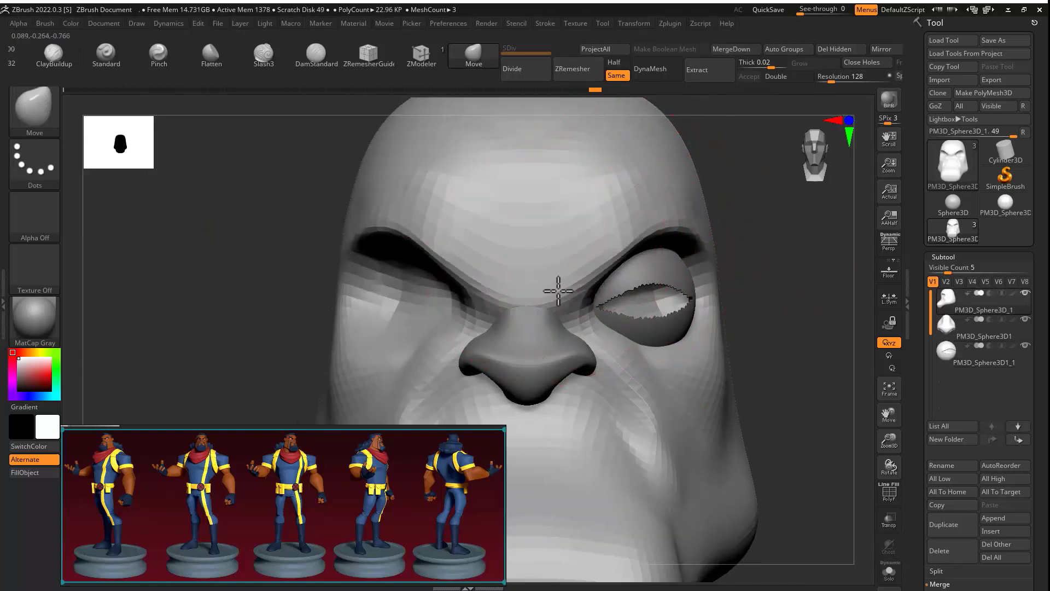
pyautogui.moveTo(624, 247); pyautogui.dragTo(702, 251, button='right')
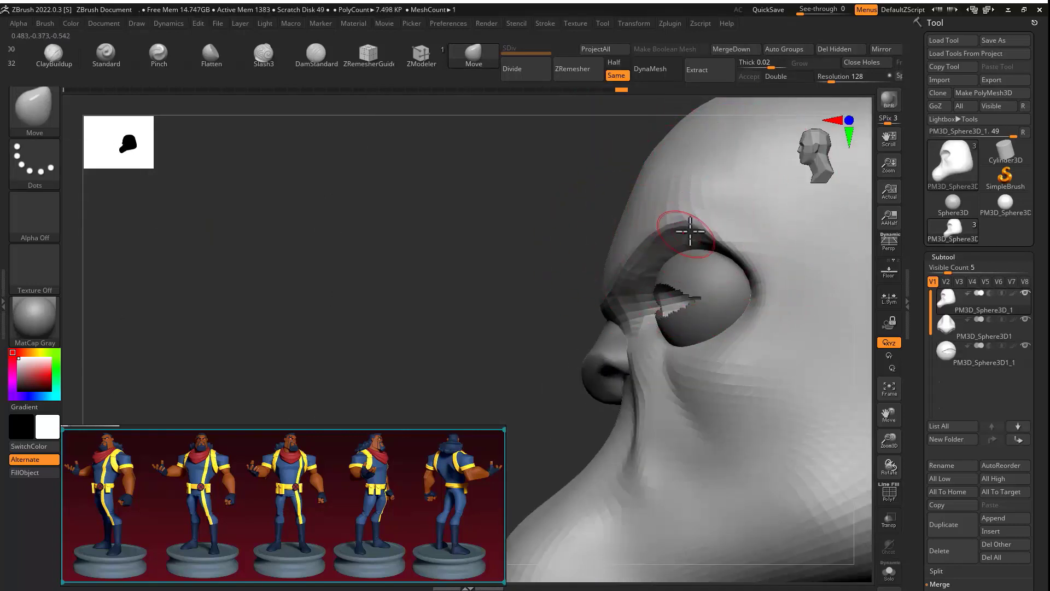
pyautogui.moveTo(750, 301); pyautogui.dragTo(603, 247, button='right')
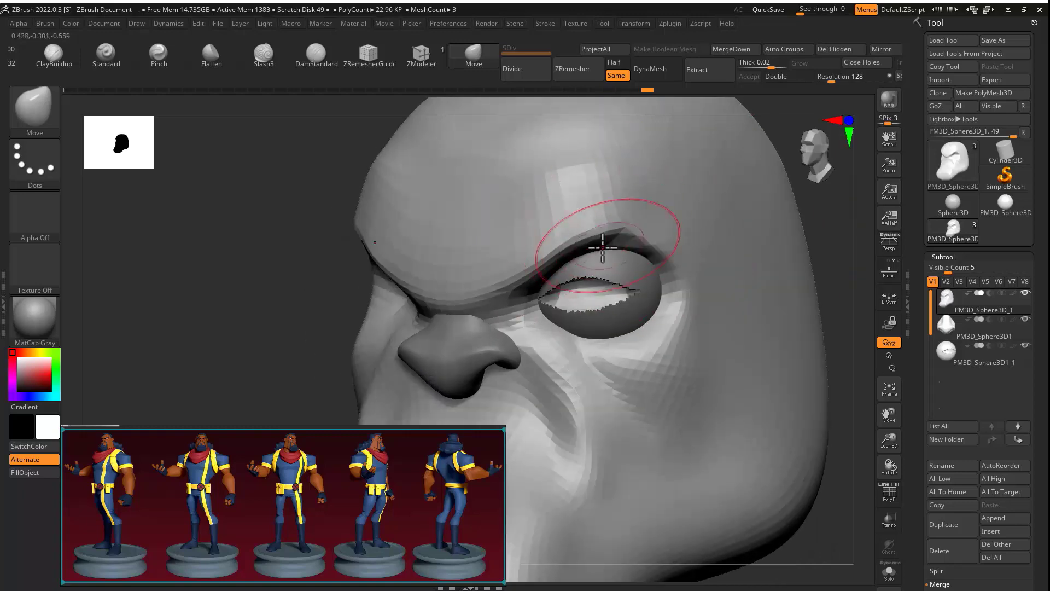
pyautogui.moveTo(821, 223); pyautogui.dragTo(704, 245, button='right')
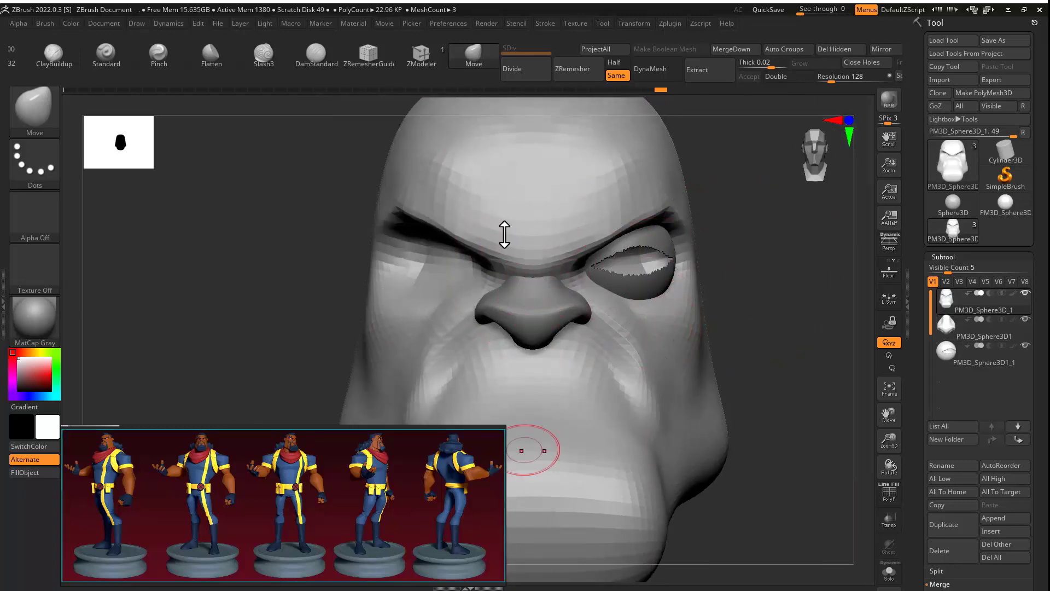
# Step: Refine the angry brow shape from several angles and sharpen its edge above the eyes with the Pinch brush
pyautogui.keyDown('ctrl'); pyautogui.moveTo(504, 234); pyautogui.dragTo(253, 140, button='right'); pyautogui.keyUp('ctrl')
pyautogui.moveTo(766, 306); pyautogui.dragTo(553, 282, button='right')
pyautogui.moveTo(711, 288); pyautogui.dragTo(749, 288, button='right')
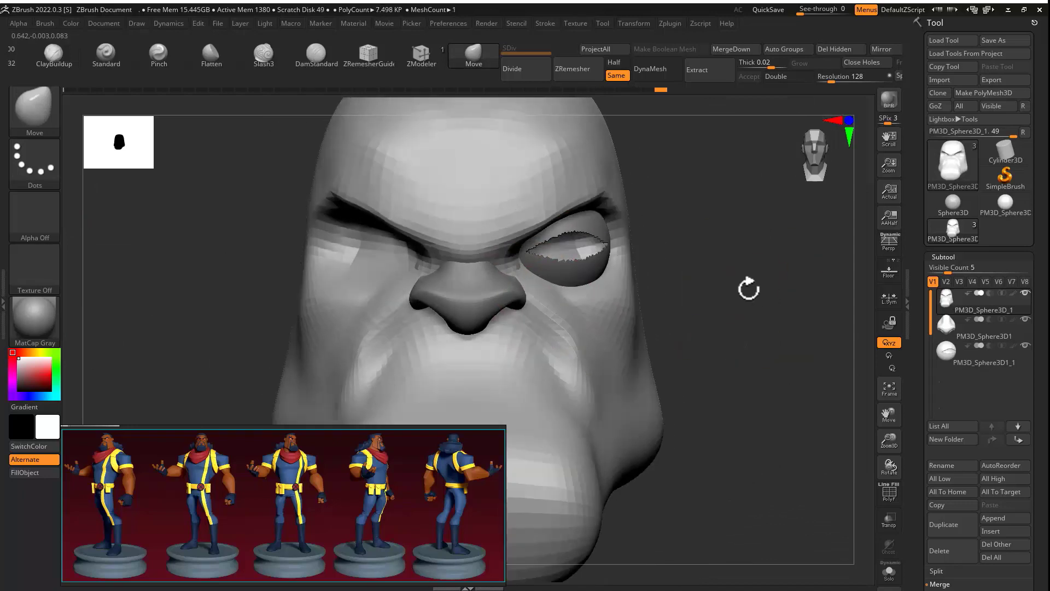
pyautogui.moveTo(589, 390)
pyautogui.mouseDown(button='right')
pyautogui.moveTo(599, 340)
pyautogui.moveTo(535, 344)
pyautogui.moveTo(695, 242)
pyautogui.moveTo(610, 286)
pyautogui.moveTo(598, 323)
pyautogui.moveTo(607, 299)
pyautogui.moveTo(680, 298)
pyautogui.moveTo(682, 232)
pyautogui.moveTo(542, 263)
pyautogui.mouseUp(button='right')
pyautogui.press('b')
pyautogui.press('p')
pyautogui.press('i')
# Step: Try smoothing the eyeball's jagged cut with Polish Crisp Edges at 73, and undo back to the uncut eyeball
pyautogui.keyDown('alt'); pyautogui.click(542, 263); pyautogui.keyUp('alt')
pyautogui.keyDown('shift'); pyautogui.moveTo(624, 230); pyautogui.dragTo(725, 235, button='right'); pyautogui.keyUp('shift')
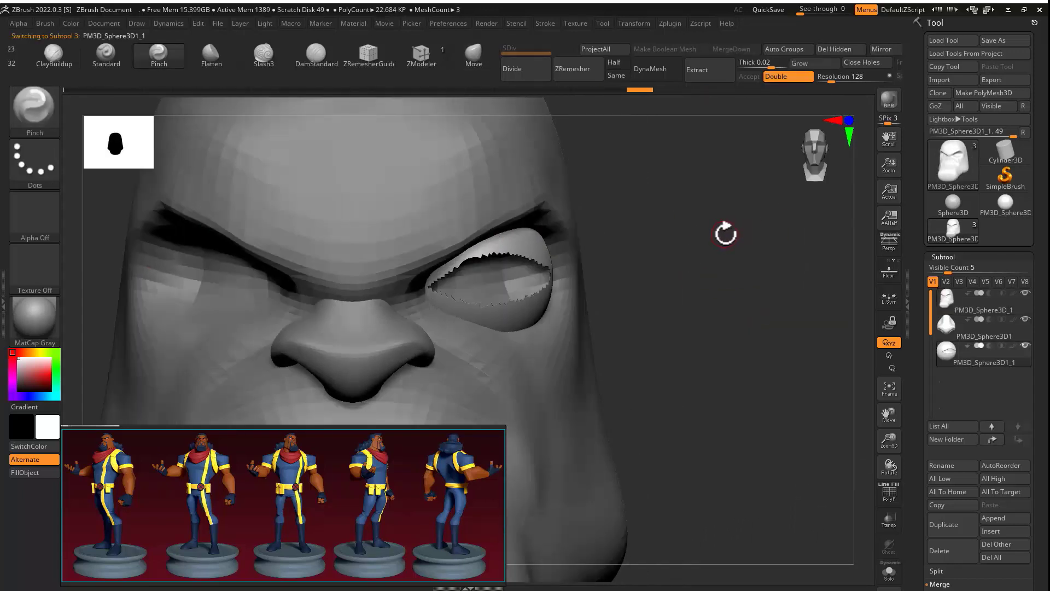
pyautogui.scroll(-10, 940, 277)
pyautogui.click(940, 270)
pyautogui.click(955, 187)
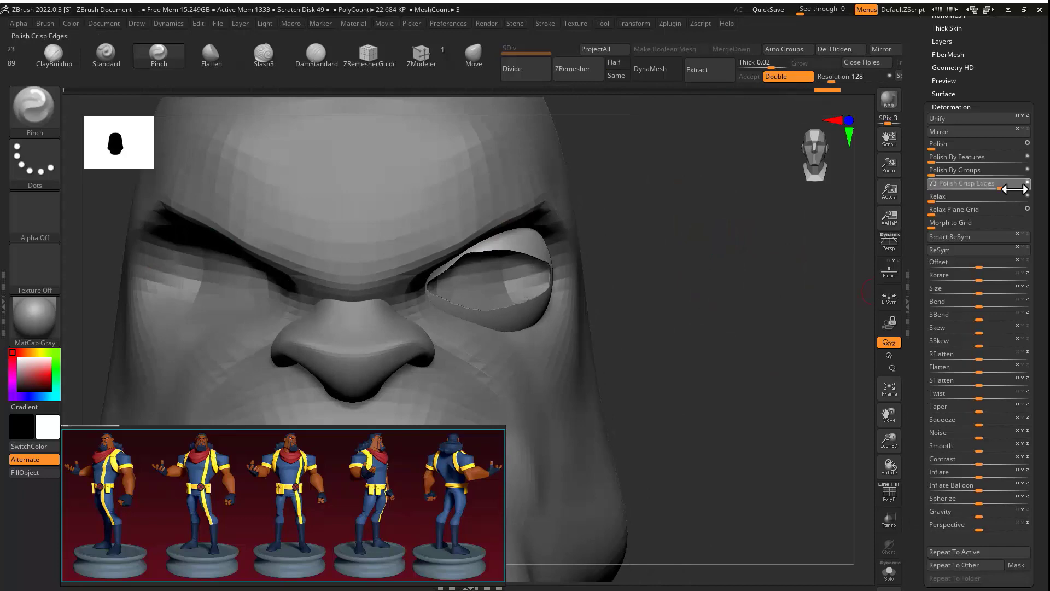
pyautogui.moveTo(504, 261); pyautogui.dragTo(715, 254, button='right')
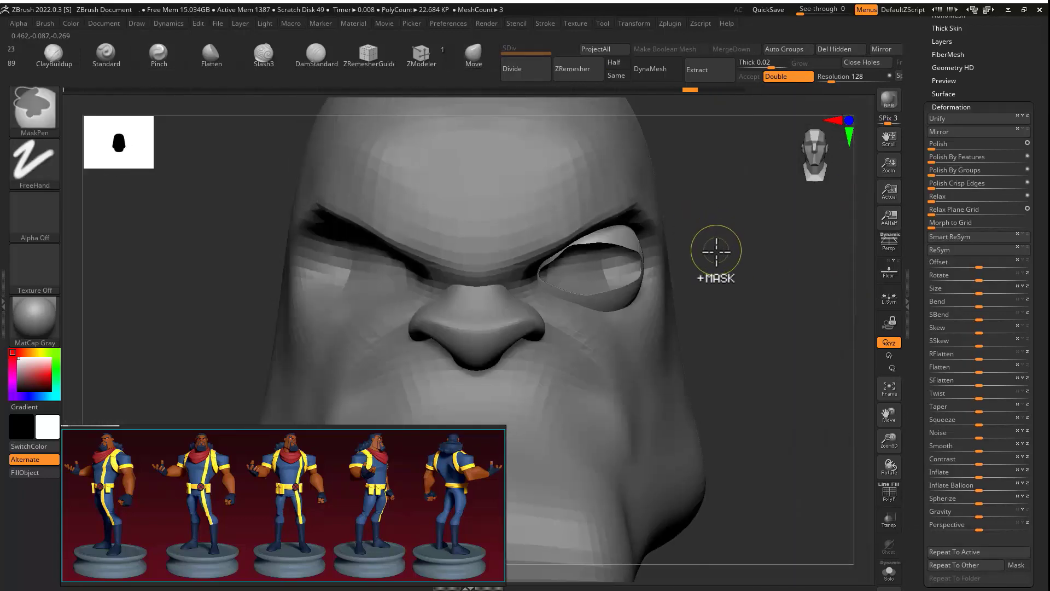
pyautogui.hotkey('ctrl', 'z')
pyautogui.hotkey('ctrl', 'z')
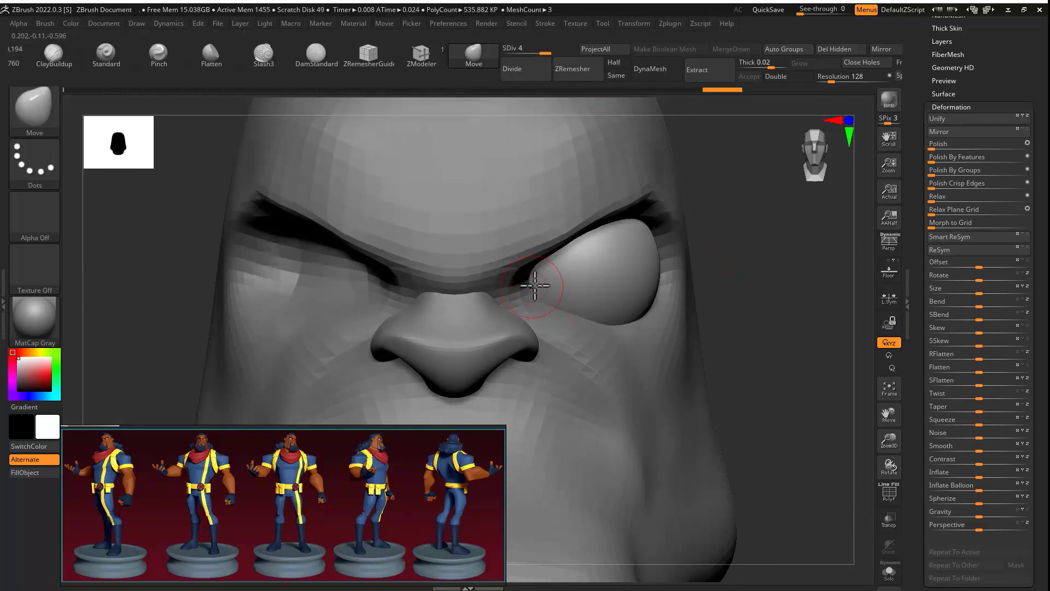
# Step: Mask an almond-shaped eye opening across the front of the eyeball with the lasso mask, adjusting it from several angles
pyautogui.keyDown('ctrl'); pyautogui.moveTo(613, 253); pyautogui.dragTo(660, 270); pyautogui.keyUp('ctrl')
pyautogui.moveTo(661, 270); pyautogui.dragTo(427, 290, button='right')
pyautogui.keyDown('ctrl'); pyautogui.moveTo(539, 276); pyautogui.dragTo(680, 270); pyautogui.keyUp('ctrl')
pyautogui.keyDown('shift'); pyautogui.moveTo(237, 298); pyautogui.dragTo(630, 273, button='right'); pyautogui.keyUp('shift')
pyautogui.moveTo(542, 284)
pyautogui.keyDown('ctrl'); pyautogui.mouseDown()
pyautogui.moveTo(600, 256)
pyautogui.moveTo(659, 269)
pyautogui.mouseUp(); pyautogui.keyUp('ctrl')
pyautogui.moveTo(837, 246)
pyautogui.mouseDown(button='right')
pyautogui.moveTo(750, 248)
pyautogui.moveTo(766, 249)
pyautogui.mouseUp(button='right')
pyautogui.keyDown('ctrl'); pyautogui.moveTo(540, 286); pyautogui.dragTo(669, 270); pyautogui.keyUp('ctrl')
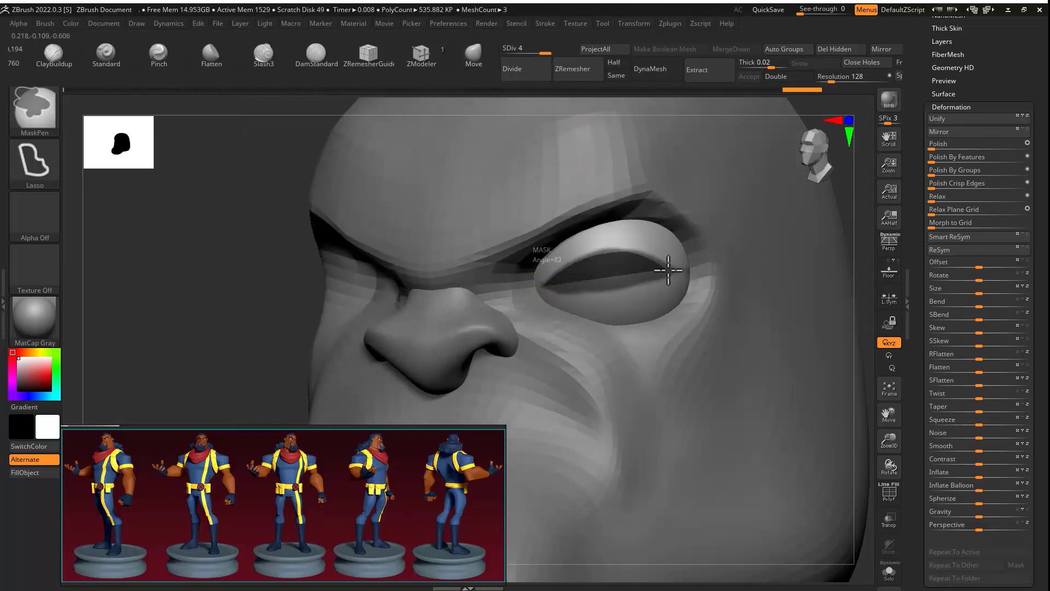
# Step: Trim the corners of the eye-opening mask and invert it so the surrounding eyelid area is masked
pyautogui.hotkey('shift', 's')
pyautogui.keyDown('ctrl'); pyautogui.keyDown('alt'); pyautogui.moveTo(753, 192); pyautogui.dragTo(621, 257); pyautogui.keyUp('alt'); pyautogui.keyUp('ctrl')
pyautogui.moveTo(621, 257); pyautogui.dragTo(492, 263, button='right')
pyautogui.keyDown('ctrl'); pyautogui.keyDown('alt'); pyautogui.moveTo(403, 341); pyautogui.dragTo(509, 289); pyautogui.keyUp('alt'); pyautogui.keyUp('ctrl')
pyautogui.keyDown('shift'); pyautogui.moveTo(509, 289); pyautogui.dragTo(684, 230, button='right'); pyautogui.keyUp('shift')
pyautogui.keyDown('ctrl'); pyautogui.click(755, 165); pyautogui.keyUp('ctrl')
# Step: Extract the masked area as an eyelid shell with a thickness of 0.02, accept it and clear the mask
pyautogui.moveTo(922, 150); pyautogui.dragTo(922, 436)
pyautogui.moveTo(456, 75)
pyautogui.mouseDown()
pyautogui.moveTo(382, 75)
pyautogui.moveTo(444, 75)
pyautogui.mouseUp()
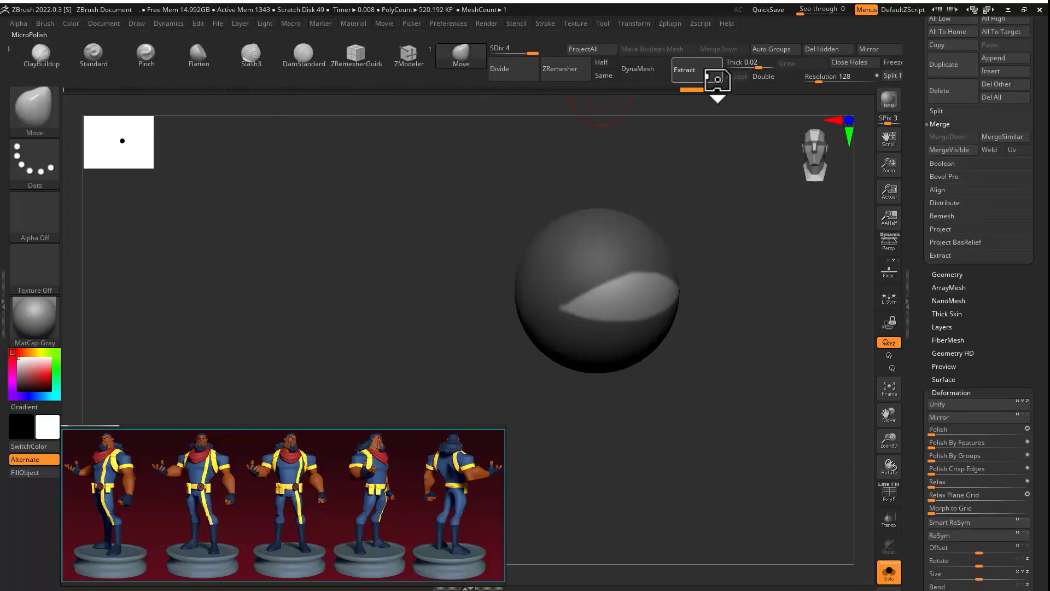
pyautogui.click(712, 76)
pyautogui.click(736, 77)
pyautogui.press('f')
pyautogui.keyDown('ctrl'); pyautogui.moveTo(766, 235); pyautogui.dragTo(794, 263); pyautogui.keyUp('ctrl')
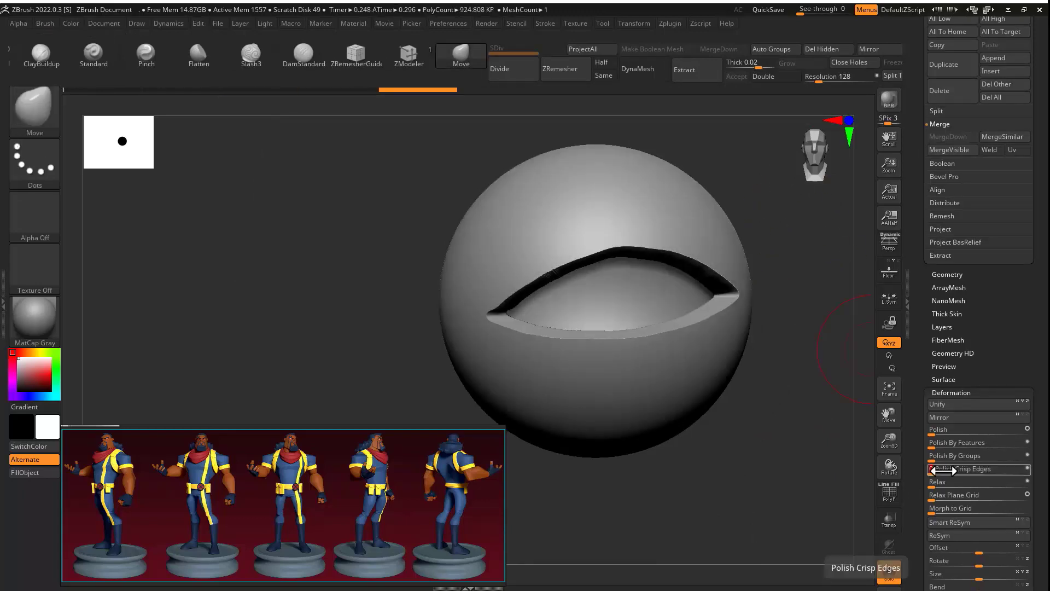
# Step: Smooth the extracted eyelid shell's edges with Polish Crisp Edges and Polish By Groups
pyautogui.click(954, 471)
pyautogui.moveTo(821, 383); pyautogui.dragTo(957, 453, button='right')
pyautogui.hotkey('shift', 'f')
pyautogui.keyDown('ctrl'); pyautogui.moveTo(230, 241); pyautogui.dragTo(240, 266, button='right'); pyautogui.keyUp('ctrl')
pyautogui.moveTo(931, 457); pyautogui.dragTo(939, 463)
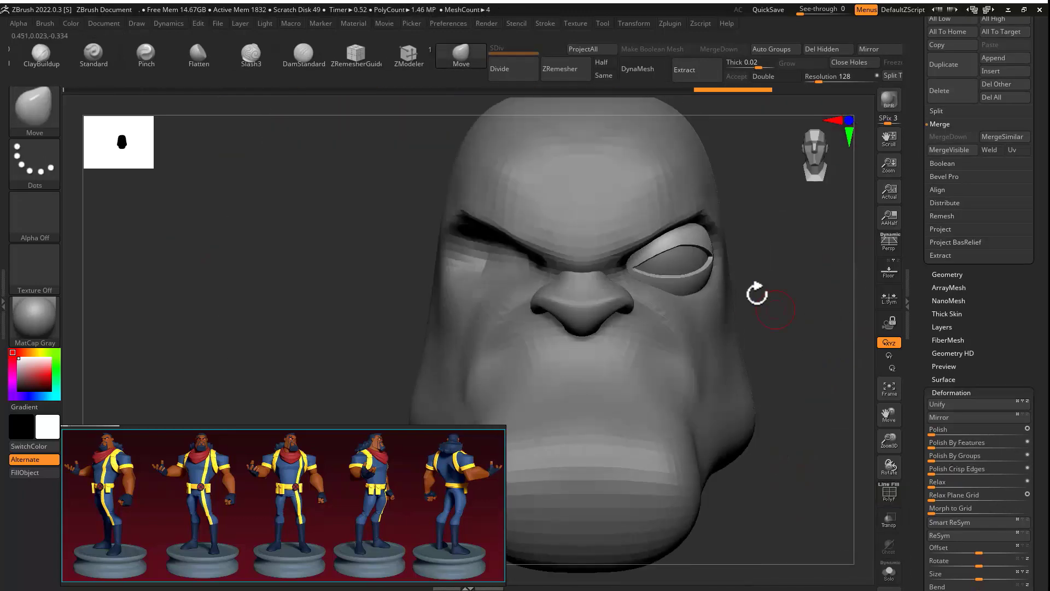
# Step: Select the head and reshape its cheeks and jaw with an enlarged Move brush, smoothing the surface
pyautogui.moveTo(758, 293); pyautogui.dragTo(651, 232)
pyautogui.press('s')
pyautogui.moveTo(821, 284)
pyautogui.mouseDown()
pyautogui.moveTo(830, 270)
pyautogui.moveTo(815, 274)
pyautogui.mouseUp()
pyautogui.keyDown('alt'); pyautogui.click(576, 368); pyautogui.keyUp('alt')
pyautogui.keyDown('ctrl'); pyautogui.moveTo(727, 323); pyautogui.dragTo(733, 292, button='right'); pyautogui.keyUp('ctrl')
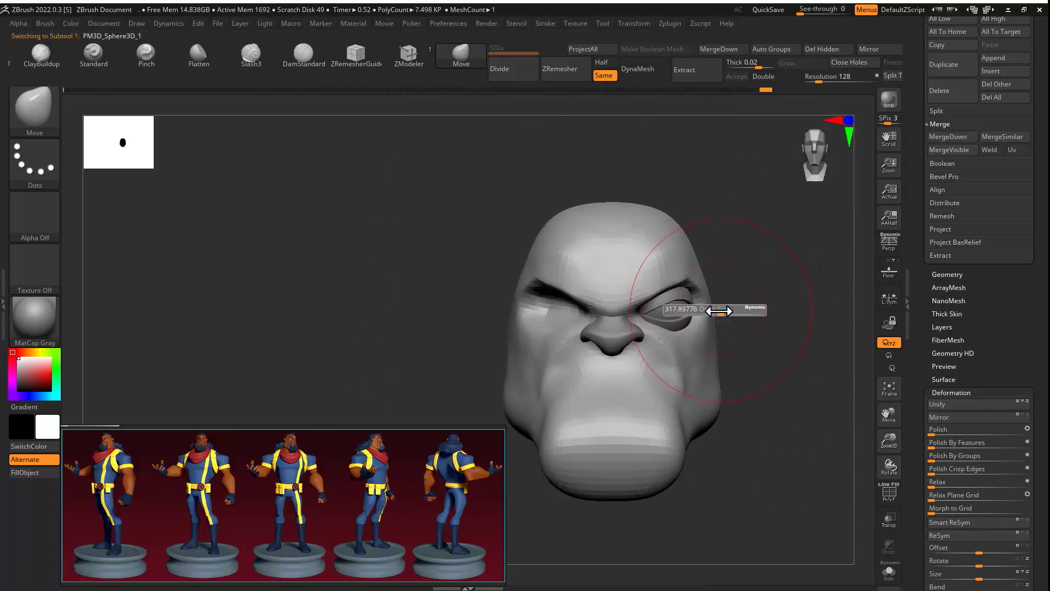
pyautogui.moveTo(719, 310)
pyautogui.mouseDown()
pyautogui.moveTo(652, 307)
pyautogui.moveTo(693, 316)
pyautogui.moveTo(715, 368)
pyautogui.moveTo(698, 291)
pyautogui.moveTo(649, 298)
pyautogui.moveTo(609, 275)
pyautogui.mouseUp()
pyautogui.press('s')
pyautogui.press('space')
pyautogui.moveTo(651, 302)
pyautogui.keyDown('shift'); pyautogui.mouseDown()
pyautogui.moveTo(760, 270)
pyautogui.moveTo(670, 268)
pyautogui.mouseUp(); pyautogui.keyUp('shift')
pyautogui.press('f')
pyautogui.moveTo(585, 263)
pyautogui.mouseDown()
pyautogui.moveTo(615, 301)
pyautogui.moveTo(624, 260)
pyautogui.mouseUp()
pyautogui.moveTo(366, 271)
pyautogui.keyDown('shift'); pyautogui.mouseDown()
pyautogui.moveTo(774, 237)
pyautogui.moveTo(773, 273)
pyautogui.moveTo(750, 230)
pyautogui.moveTo(794, 235)
pyautogui.mouseUp(); pyautogui.keyUp('shift')
# Step: Carve a curved mouth line beneath the nose with the DamStandard brush
pyautogui.press('b')
pyautogui.press('d')
pyautogui.press('s')
pyautogui.moveTo(391, 340); pyautogui.dragTo(640, 297)
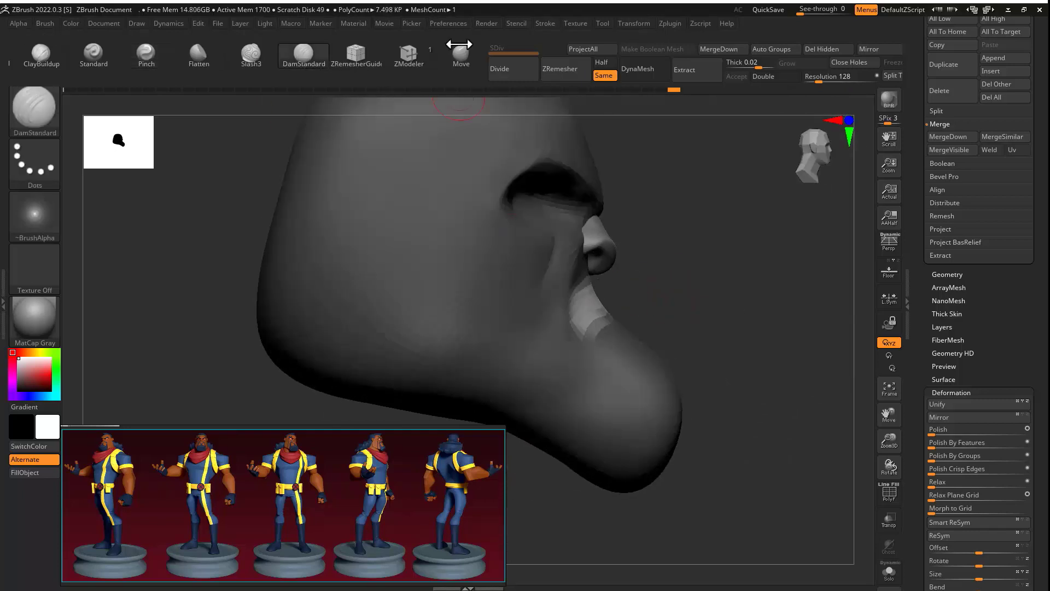
# Step: Form the upper lip and the groove beneath the nose with the Move brush, checking the front and profile
pyautogui.click(461, 55)
pyautogui.keyDown('shift'); pyautogui.moveTo(766, 292); pyautogui.dragTo(618, 291); pyautogui.keyUp('shift')
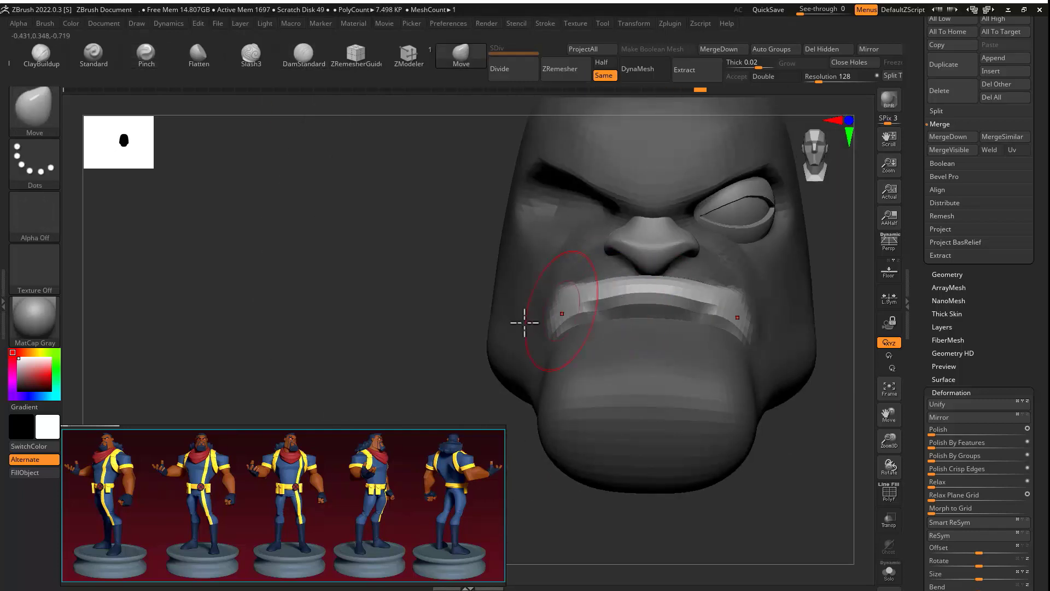
pyautogui.moveTo(459, 323); pyautogui.dragTo(755, 257)
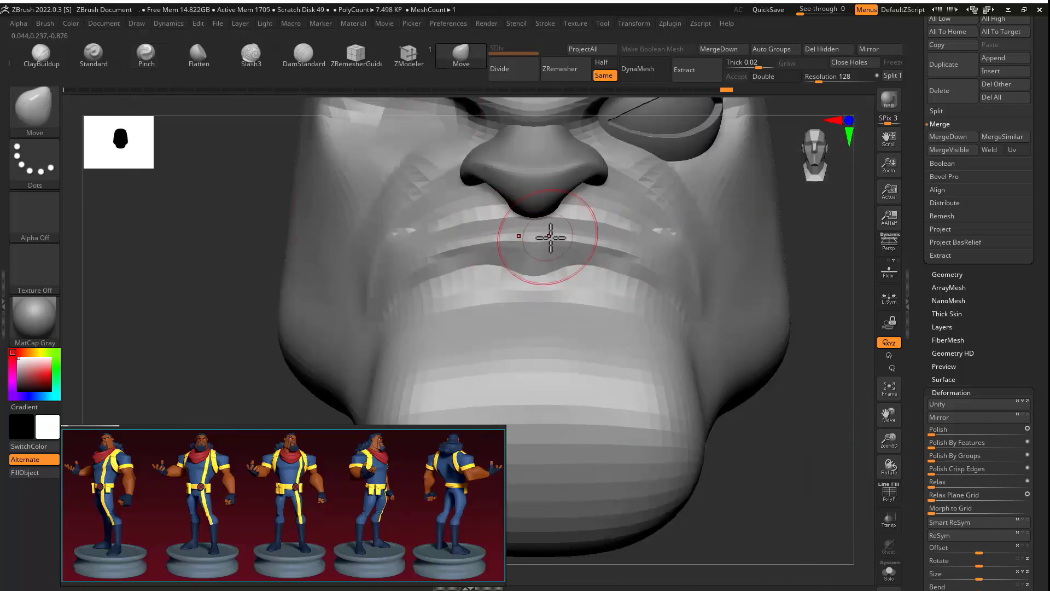
pyautogui.moveTo(550, 238); pyautogui.dragTo(614, 216, button='right')
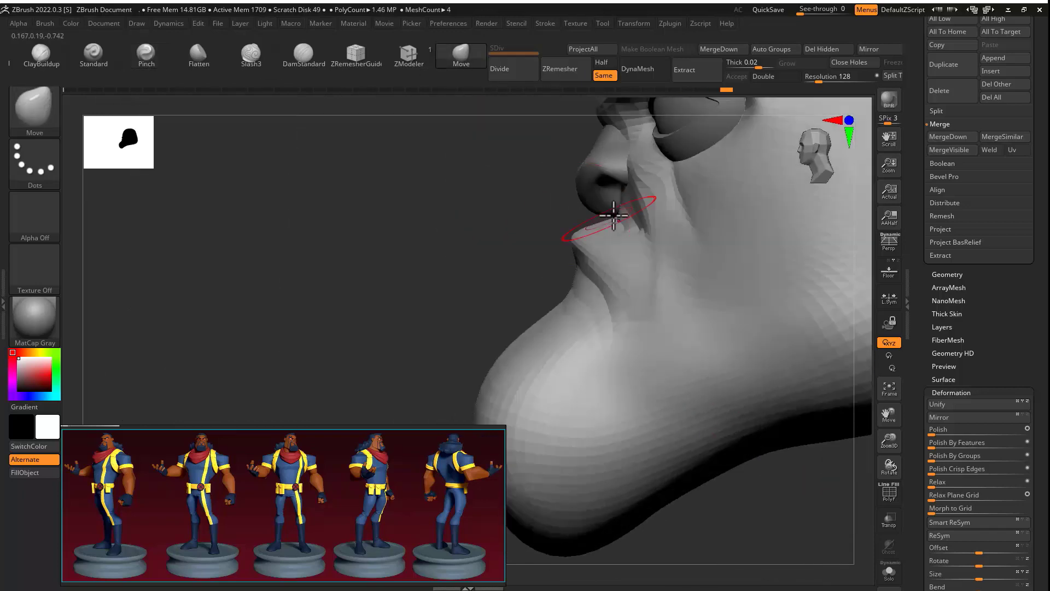
pyautogui.moveTo(614, 216); pyautogui.dragTo(624, 220)
pyautogui.keyDown('shift'); pyautogui.moveTo(624, 220); pyautogui.dragTo(751, 438, button='right'); pyautogui.keyUp('shift')
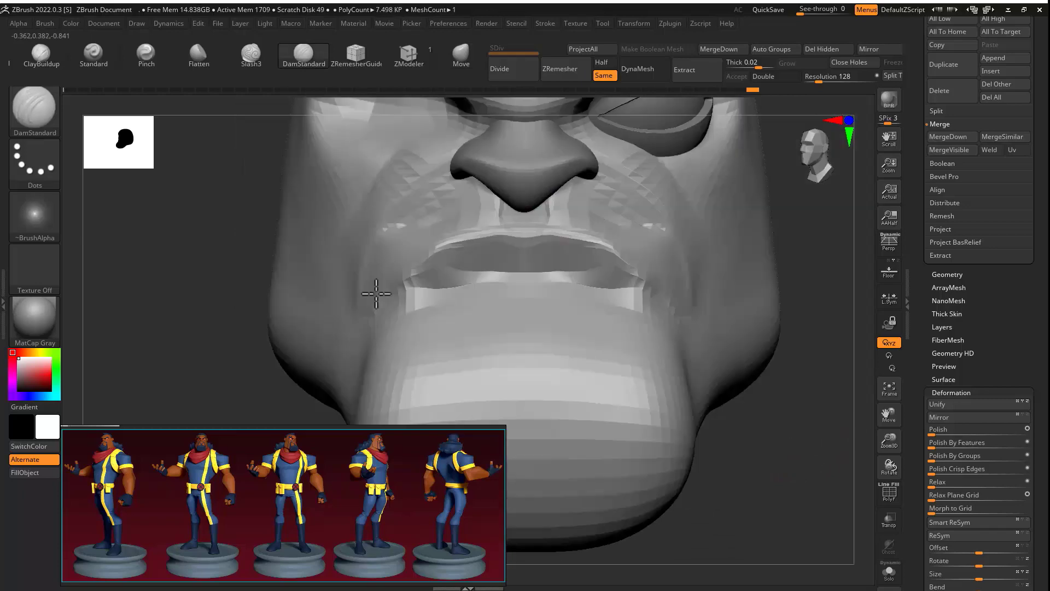
# Step: Pull the lower lip forward with the Move brush and sharpen the edges of both lips with Pinch
pyautogui.moveTo(375, 293)
pyautogui.mouseDown(button='right')
pyautogui.moveTo(802, 351)
pyautogui.moveTo(664, 265)
pyautogui.moveTo(616, 281)
pyautogui.moveTo(807, 307)
pyautogui.moveTo(732, 286)
pyautogui.moveTo(704, 305)
pyautogui.moveTo(389, 319)
pyautogui.moveTo(703, 234)
pyautogui.moveTo(260, 335)
pyautogui.moveTo(635, 269)
pyautogui.mouseUp(button='right')
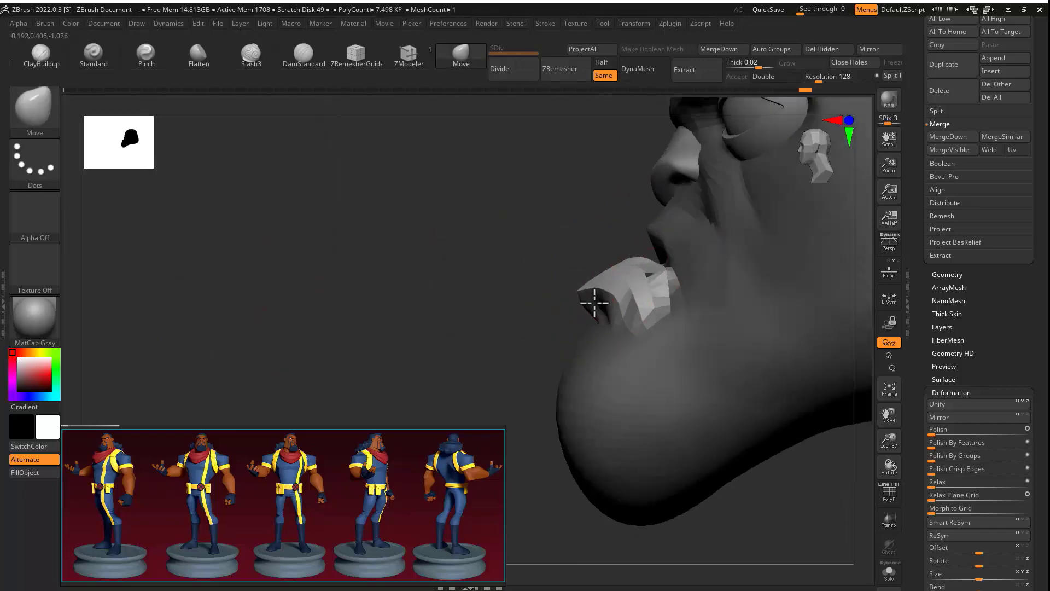
pyautogui.moveTo(594, 302)
pyautogui.mouseDown(button='right')
pyautogui.moveTo(662, 272)
pyautogui.moveTo(530, 262)
pyautogui.moveTo(683, 312)
pyautogui.moveTo(551, 376)
pyautogui.moveTo(398, 312)
pyautogui.moveTo(722, 316)
pyautogui.mouseUp(button='right')
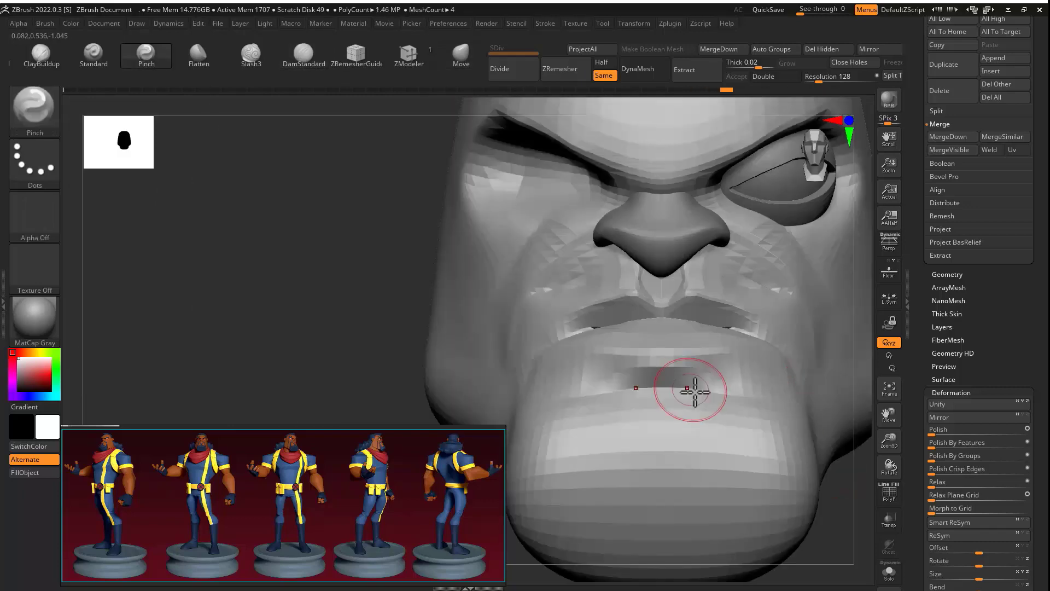
pyautogui.moveTo(692, 392)
pyautogui.mouseDown(button='right')
pyautogui.moveTo(513, 297)
pyautogui.moveTo(429, 322)
pyautogui.moveTo(551, 343)
pyautogui.mouseUp(button='right')
pyautogui.moveTo(615, 315); pyautogui.dragTo(697, 223, button='right')
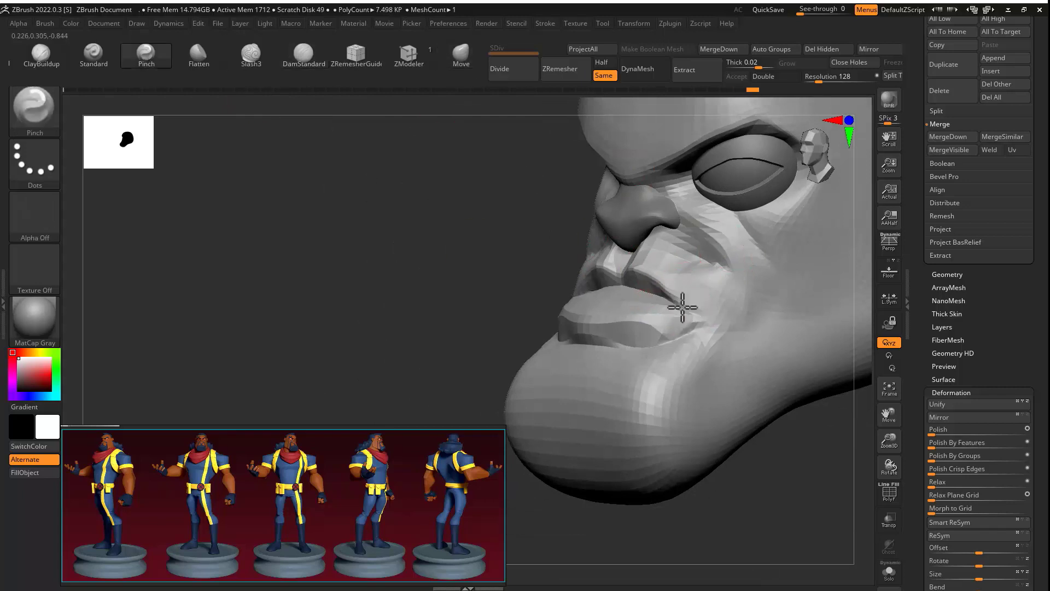
pyautogui.moveTo(683, 307); pyautogui.dragTo(629, 321, button='right')
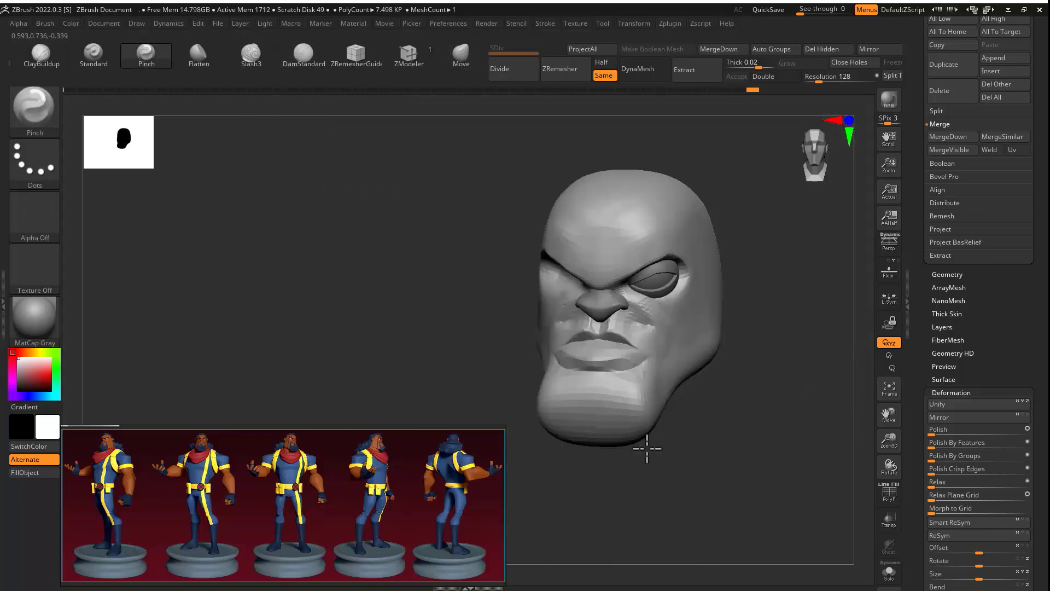
# Step: Mirror the eyeball and its eyelid shell across the X axis, merging each copy into one SubTool
pyautogui.moveTo(645, 445); pyautogui.dragTo(690, 251, button='right')
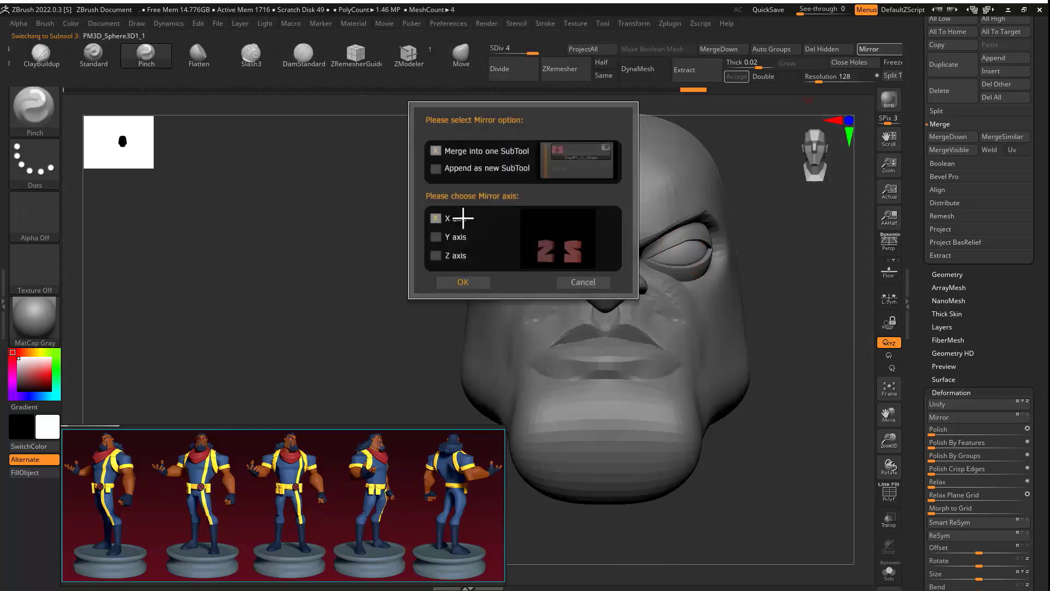
pyautogui.click(469, 282)
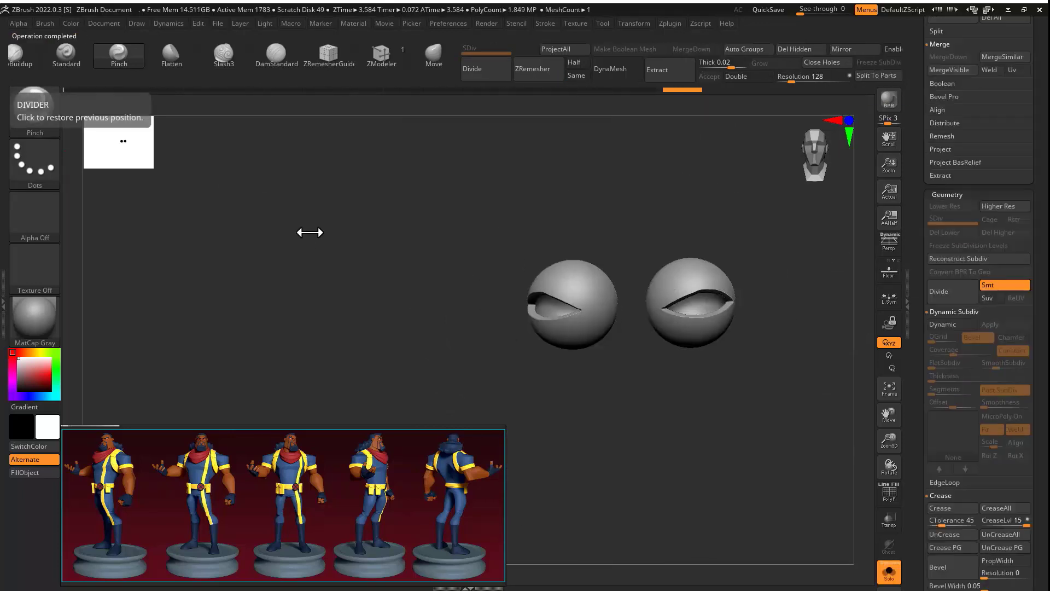
pyautogui.moveTo(807, 448); pyautogui.dragTo(686, 254, button='right')
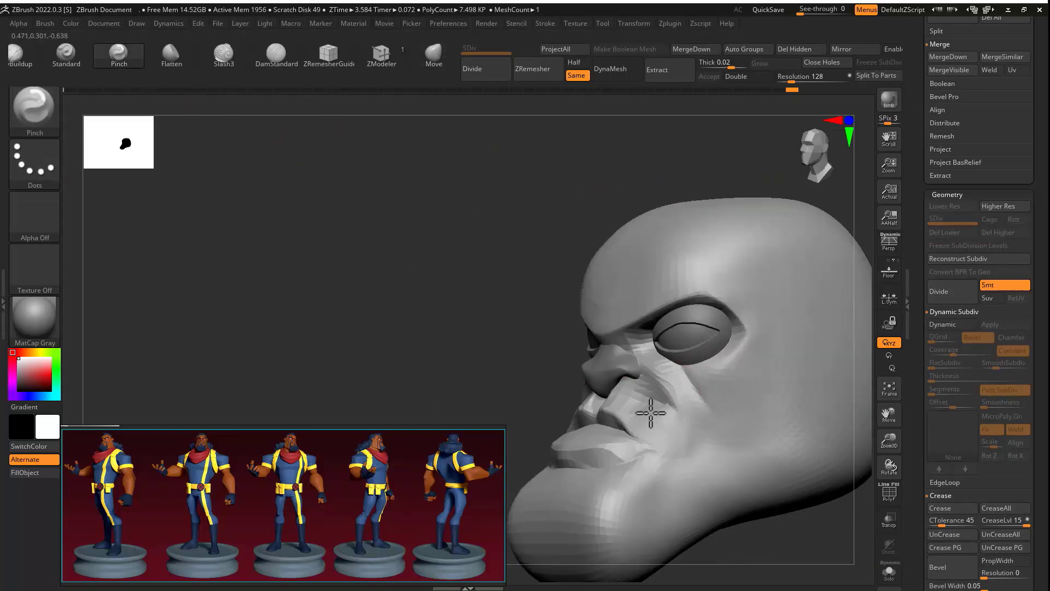
# Step: Sharpen the folds around the mouth with Pinch and adjust the head's side silhouette with the Move brush
pyautogui.moveTo(650, 413); pyautogui.dragTo(695, 297, button='right')
pyautogui.moveTo(722, 339); pyautogui.dragTo(600, 134, button='right')
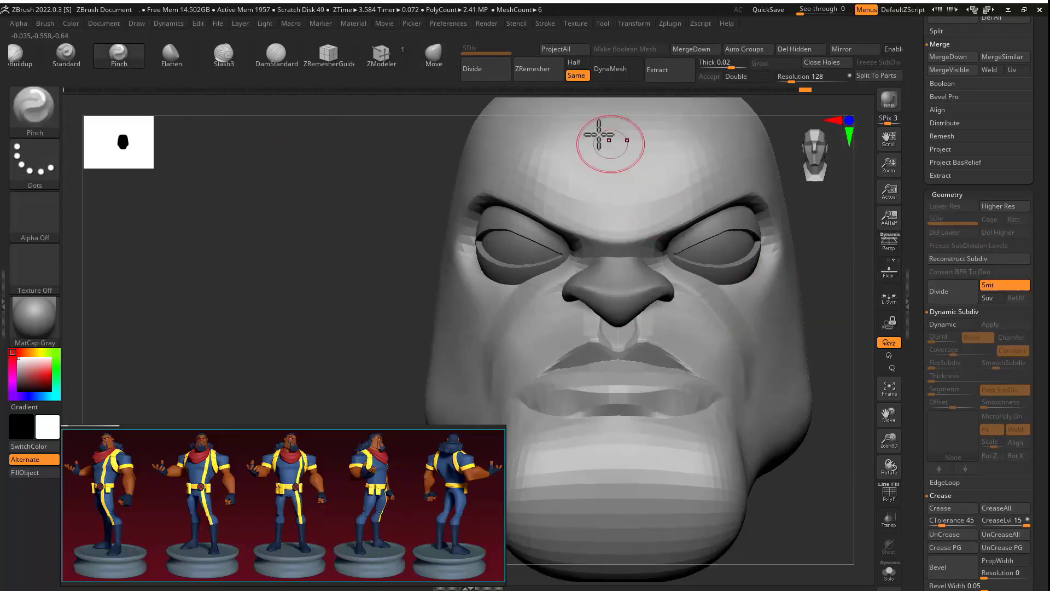
pyautogui.moveTo(752, 283)
pyautogui.mouseDown(button='right')
pyautogui.moveTo(765, 217)
pyautogui.moveTo(802, 228)
pyautogui.mouseUp(button='right')
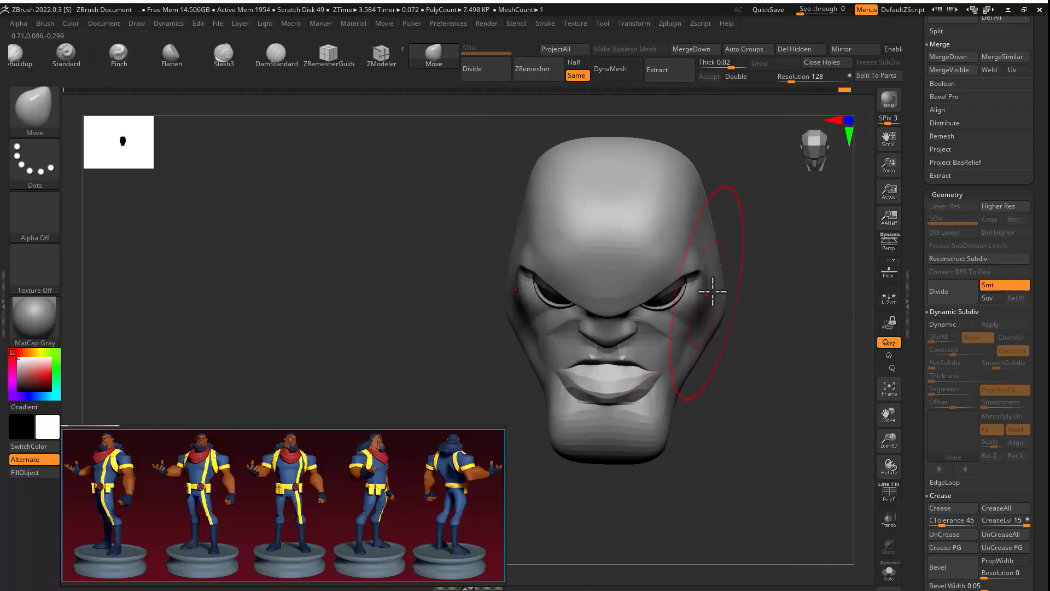
pyautogui.moveTo(712, 292)
pyautogui.mouseDown(button='right')
pyautogui.moveTo(751, 206)
pyautogui.moveTo(704, 207)
pyautogui.moveTo(802, 180)
pyautogui.moveTo(758, 346)
pyautogui.moveTo(797, 328)
pyautogui.mouseUp(button='right')
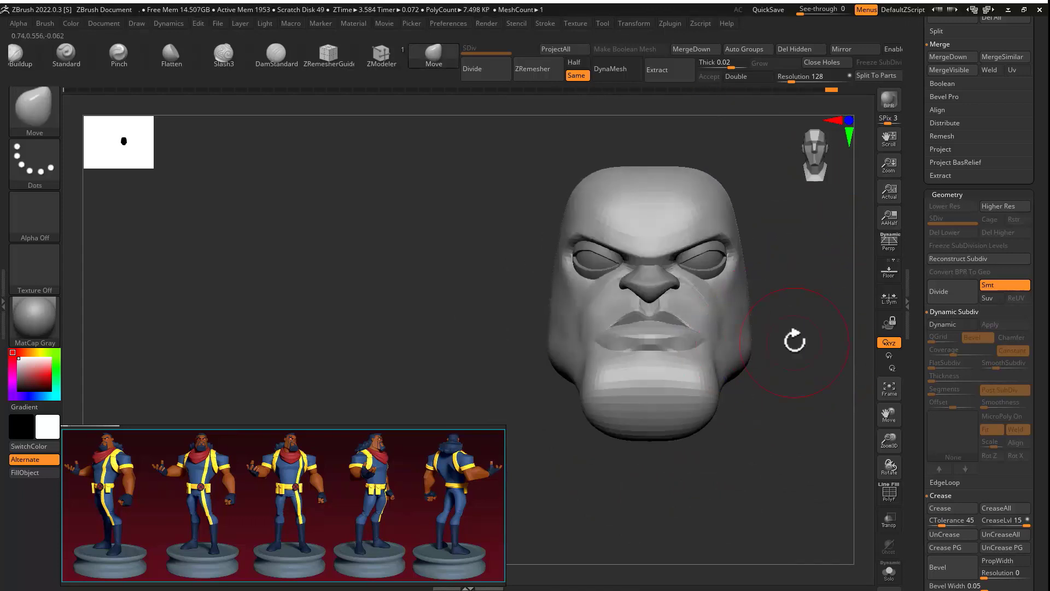
# Step: Carve the side of the head behind the jaw with ClayBuildup and smooth the strokes
pyautogui.moveTo(797, 340); pyautogui.dragTo(680, 452, button='right')
pyautogui.press('b')
pyautogui.press('p')
pyautogui.press('i')
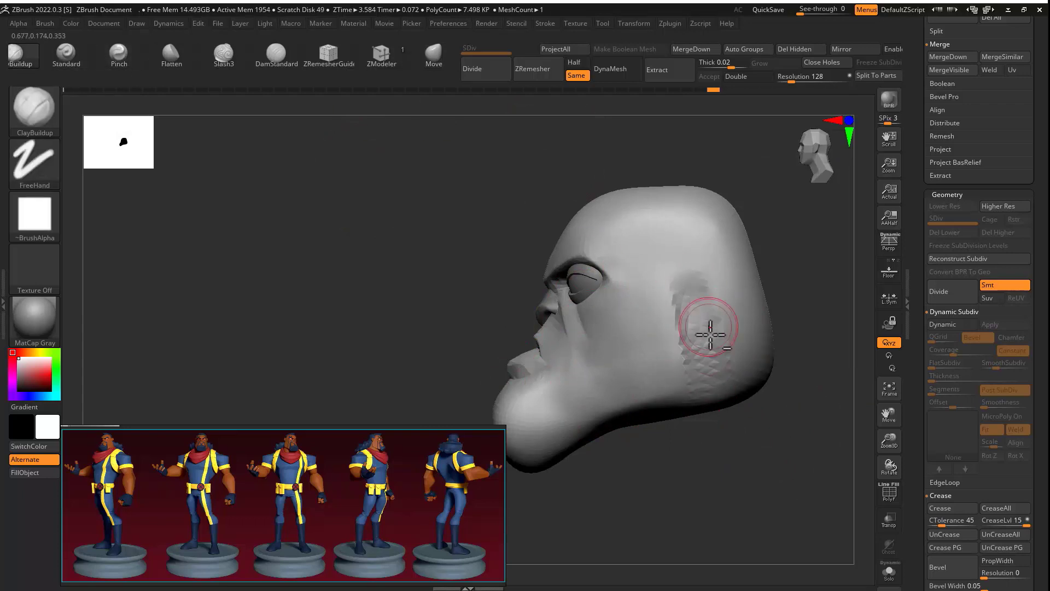
pyautogui.moveTo(730, 394); pyautogui.dragTo(586, 356, button='right')
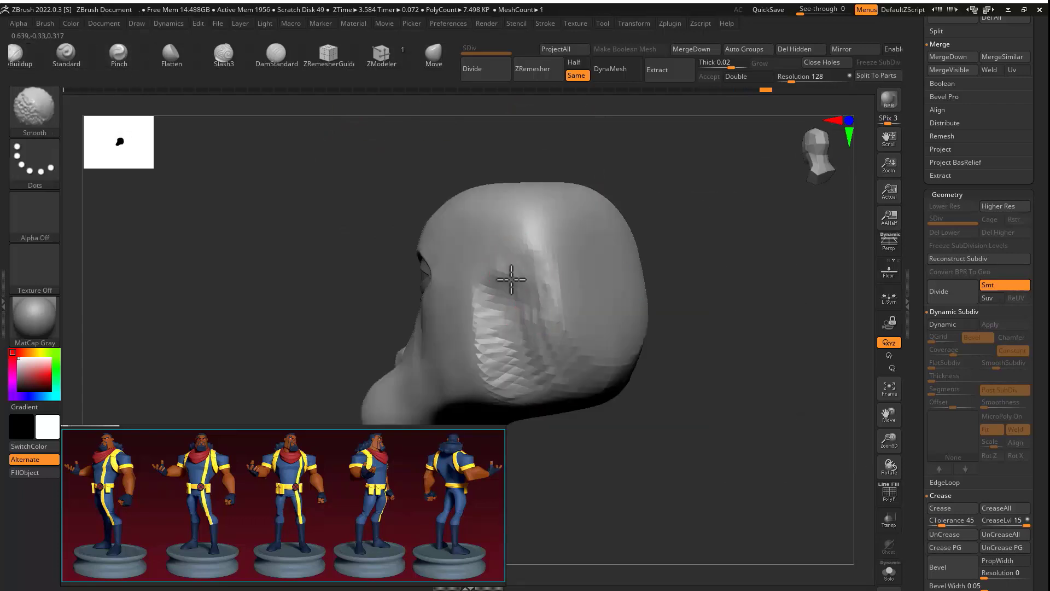
pyautogui.moveTo(509, 277)
pyautogui.mouseDown(button='right')
pyautogui.moveTo(677, 255)
pyautogui.moveTo(595, 384)
pyautogui.mouseUp(button='right')
# Step: Sharpen the rear edge of the jaw with the Pinch brush and refine the head's sides with a resized Move brush
pyautogui.press('b')
pyautogui.press('p')
pyautogui.press('i')
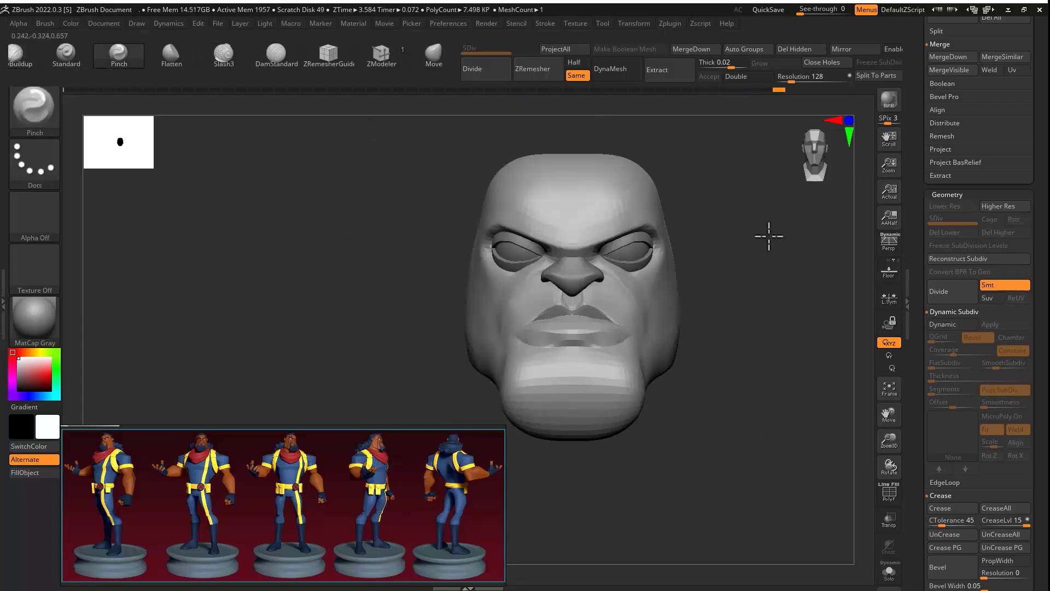
pyautogui.press('b')
pyautogui.press('m')
pyautogui.press('v')
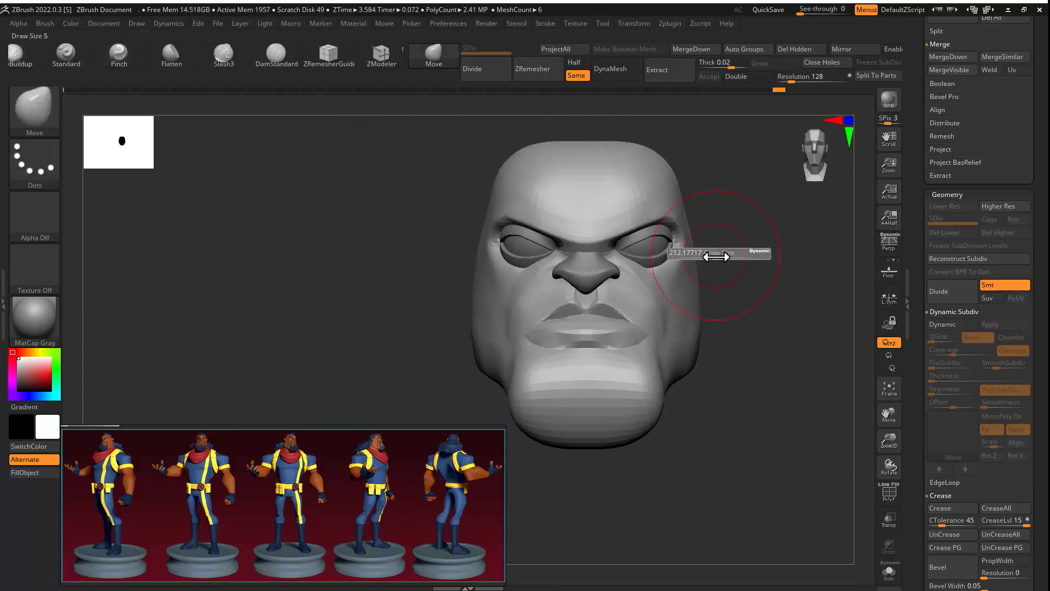
pyautogui.press('s')
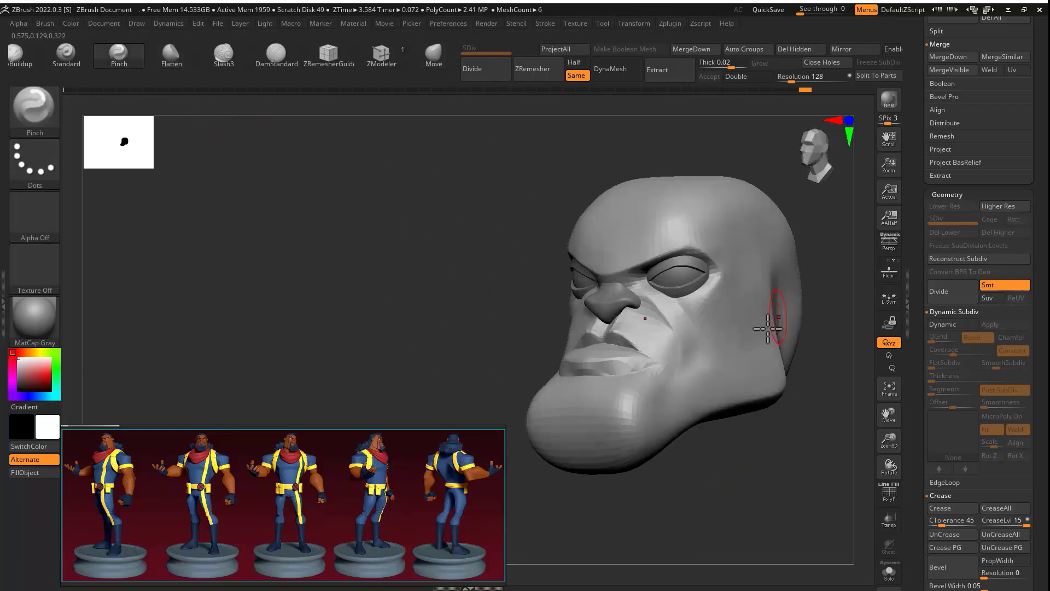
# Step: Square off the protruding chin with the Pinch brush and smooth its underside
pyautogui.press('b')
pyautogui.press('p')
pyautogui.press('i')
pyautogui.moveTo(795, 432)
pyautogui.mouseDown()
pyautogui.moveTo(816, 422)
pyautogui.moveTo(609, 433)
pyautogui.moveTo(629, 363)
pyautogui.mouseUp()
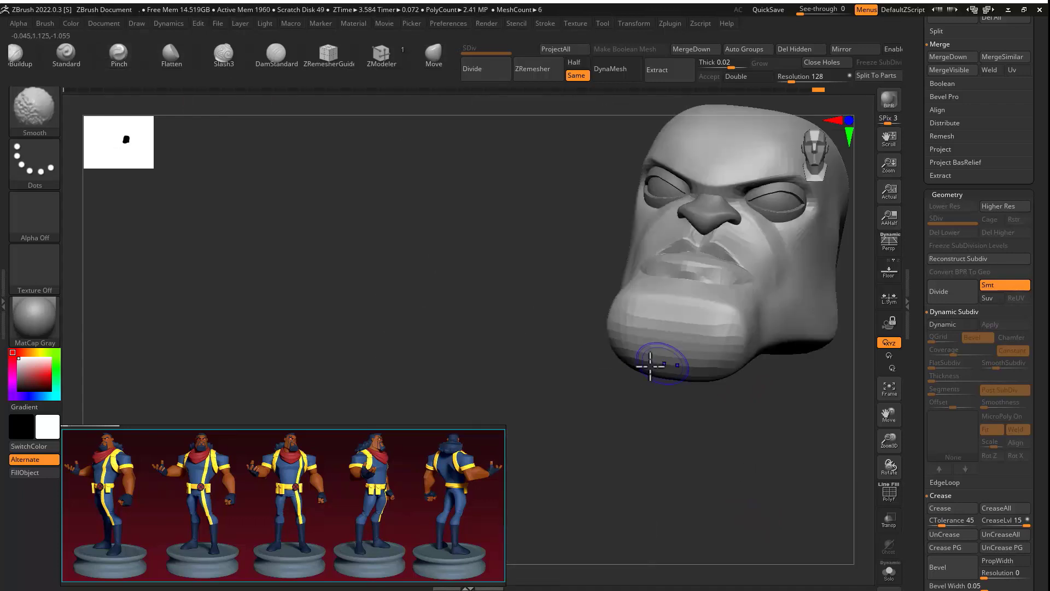
pyautogui.moveTo(650, 366)
pyautogui.mouseDown()
pyautogui.moveTo(629, 307)
pyautogui.moveTo(746, 344)
pyautogui.moveTo(629, 394)
pyautogui.moveTo(625, 369)
pyautogui.moveTo(746, 394)
pyautogui.moveTo(596, 363)
pyautogui.mouseUp()
# Step: Remesh the head with ZRemesher using the Same polygon count option
pyautogui.press('w')
pyautogui.moveTo(744, 466)
pyautogui.mouseDown()
pyautogui.moveTo(703, 288)
pyautogui.moveTo(731, 432)
pyautogui.mouseUp()
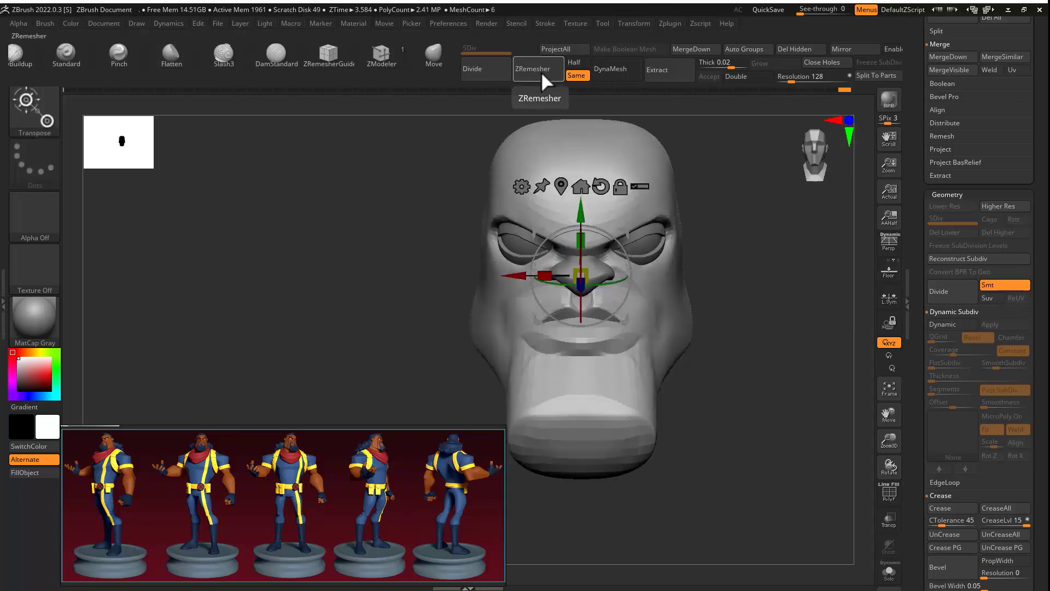
pyautogui.click(541, 71)
pyautogui.moveTo(741, 361); pyautogui.dragTo(472, 164)
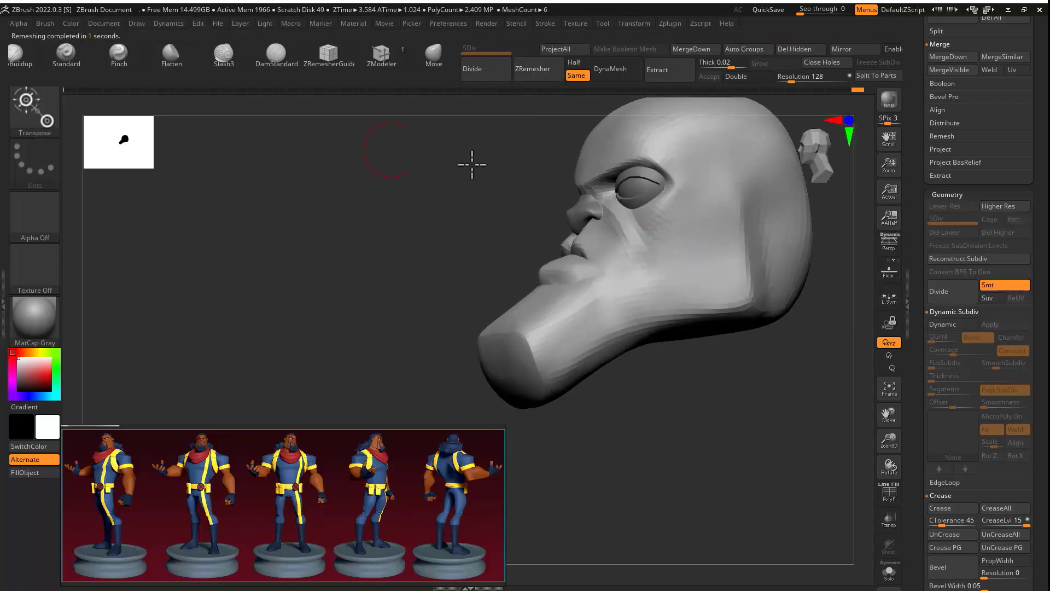
# Step: Sharpen the jaw edges with Pinch and widen the block-shaped chin with the Move brush
pyautogui.moveTo(731, 301); pyautogui.dragTo(622, 476)
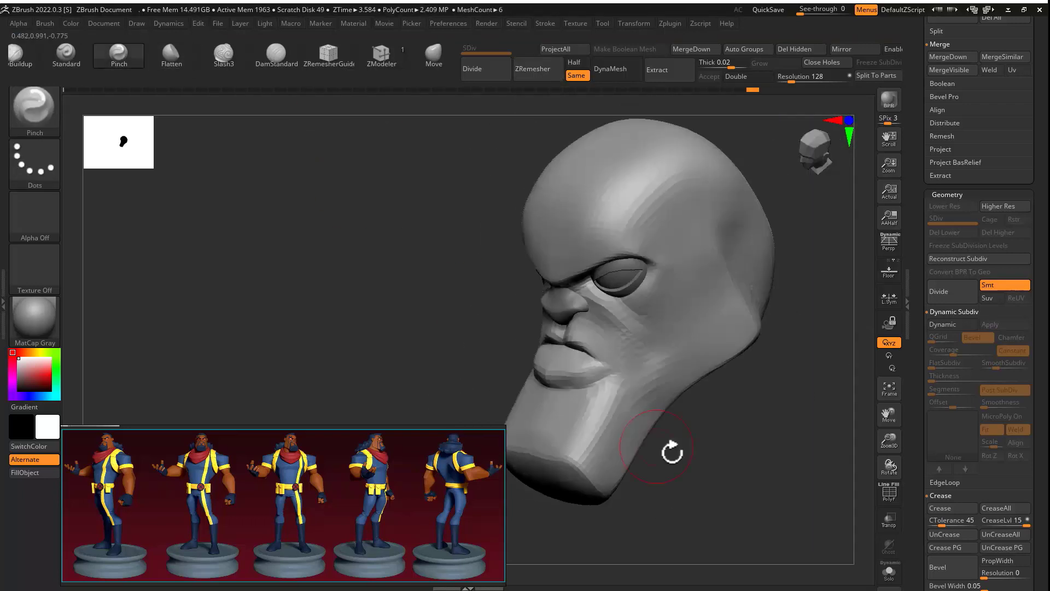
pyautogui.moveTo(670, 450); pyautogui.dragTo(720, 458)
pyautogui.moveTo(663, 507)
pyautogui.mouseDown()
pyautogui.moveTo(688, 448)
pyautogui.moveTo(629, 468)
pyautogui.moveTo(556, 415)
pyautogui.moveTo(533, 340)
pyautogui.moveTo(651, 393)
pyautogui.mouseUp()
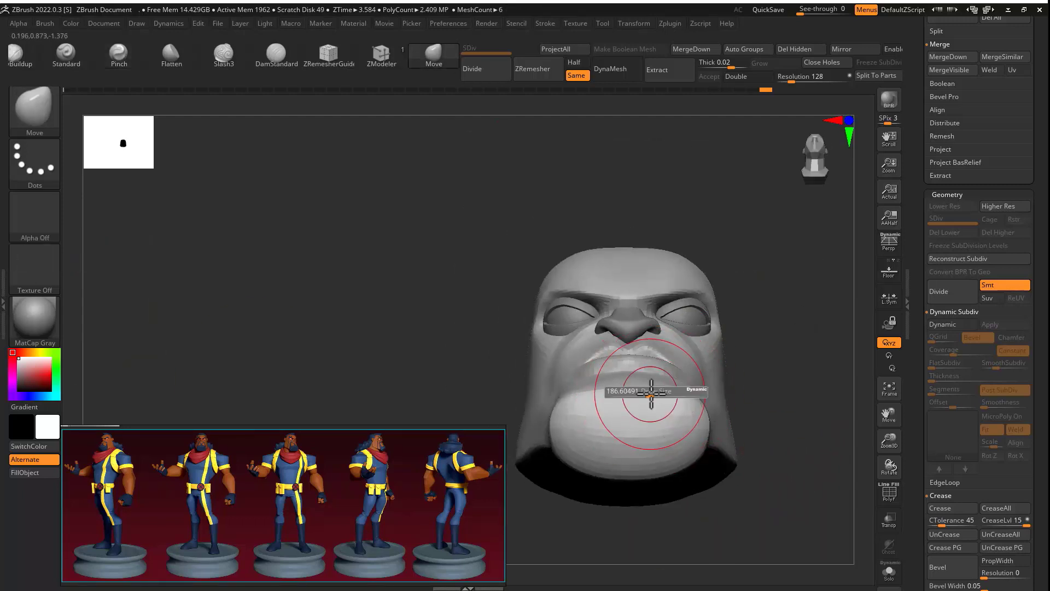
pyautogui.moveTo(702, 439); pyautogui.dragTo(711, 421)
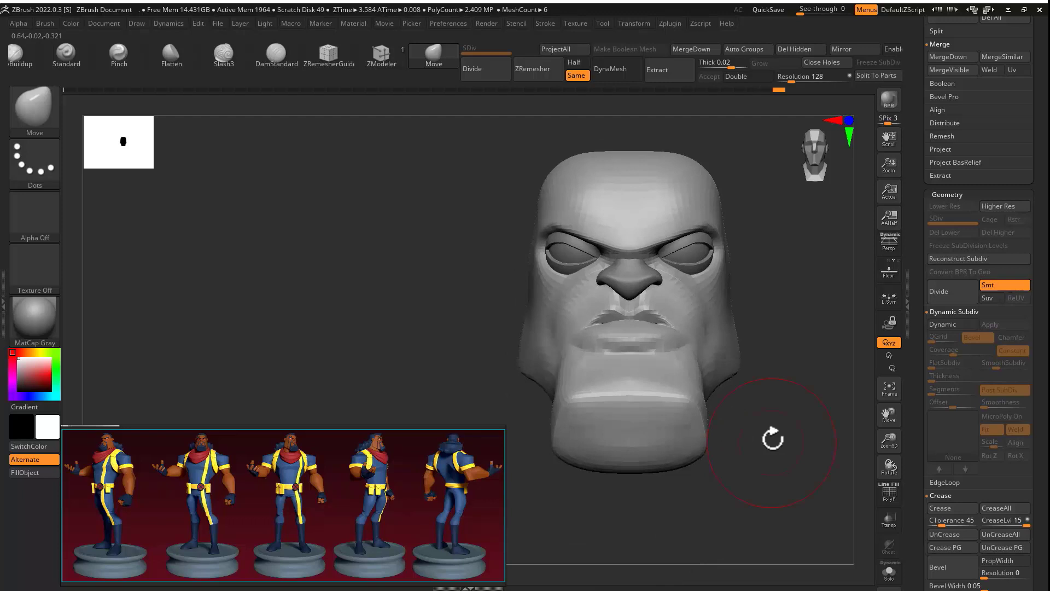
# Step: Tighten the chin edges with Pinch and carve the fold from the cheek to the jaw with DamStandard
pyautogui.moveTo(774, 436); pyautogui.dragTo(662, 383)
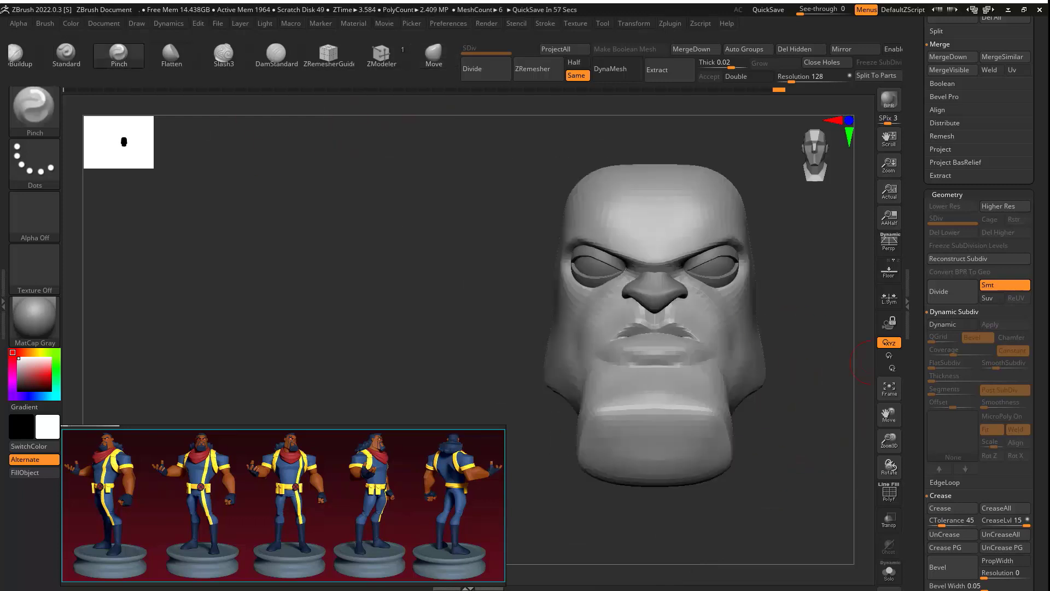
pyautogui.moveTo(842, 349); pyautogui.dragTo(750, 361)
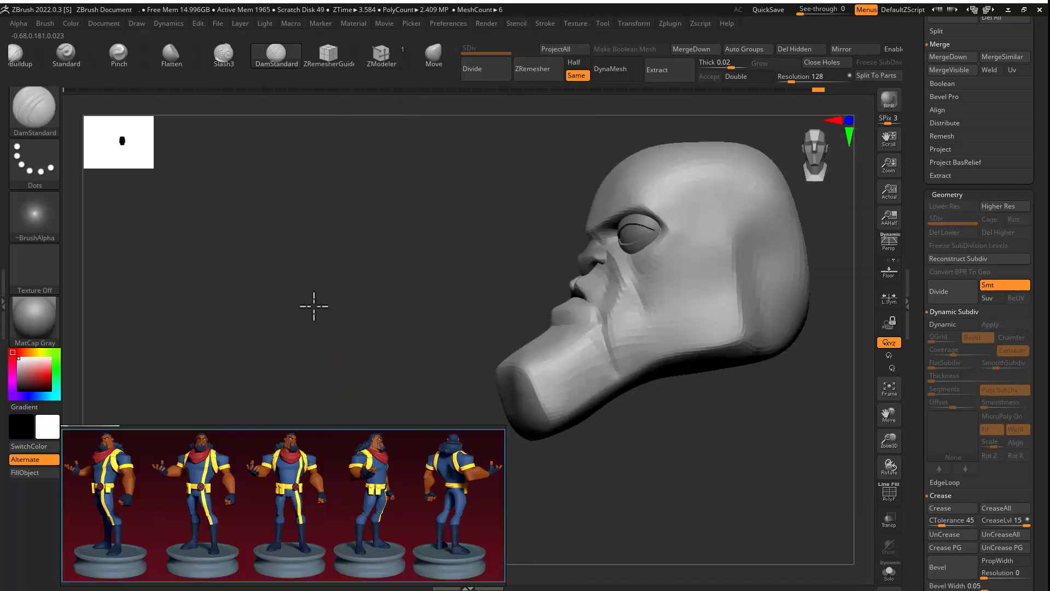
pyautogui.moveTo(312, 305); pyautogui.dragTo(338, 326)
pyautogui.press('s')
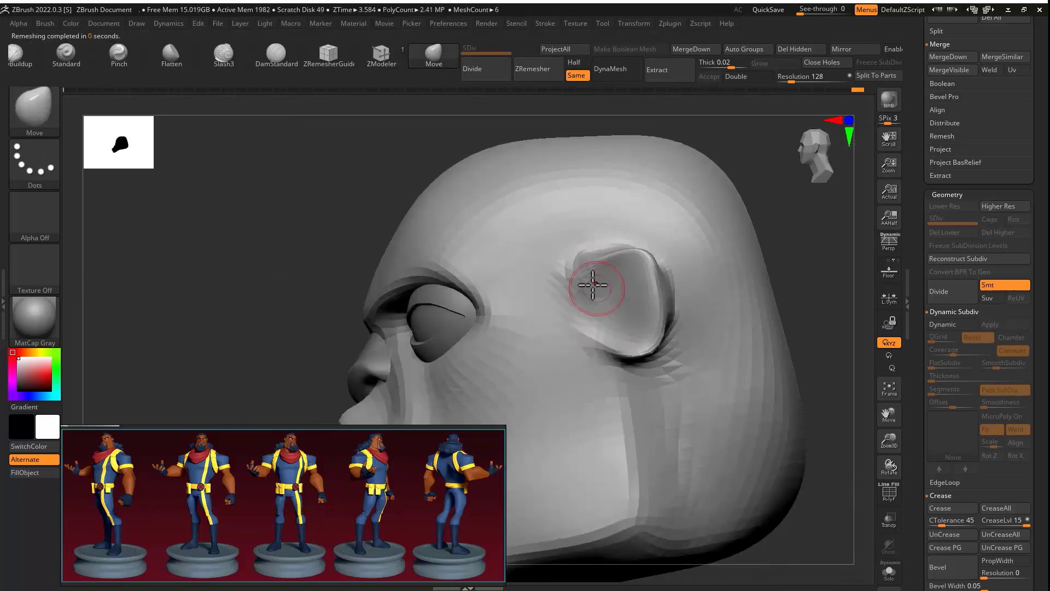
# Step: Sculpt the inner ear with ClayBuildup and define its rim and folds with Pinch
pyautogui.click(17, 54)
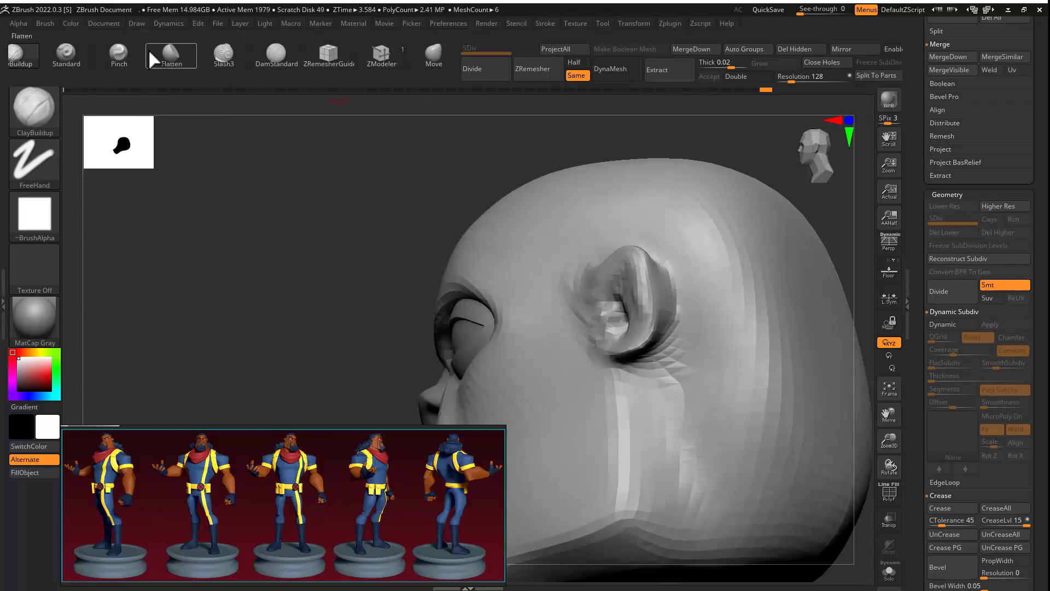
pyautogui.click(119, 54)
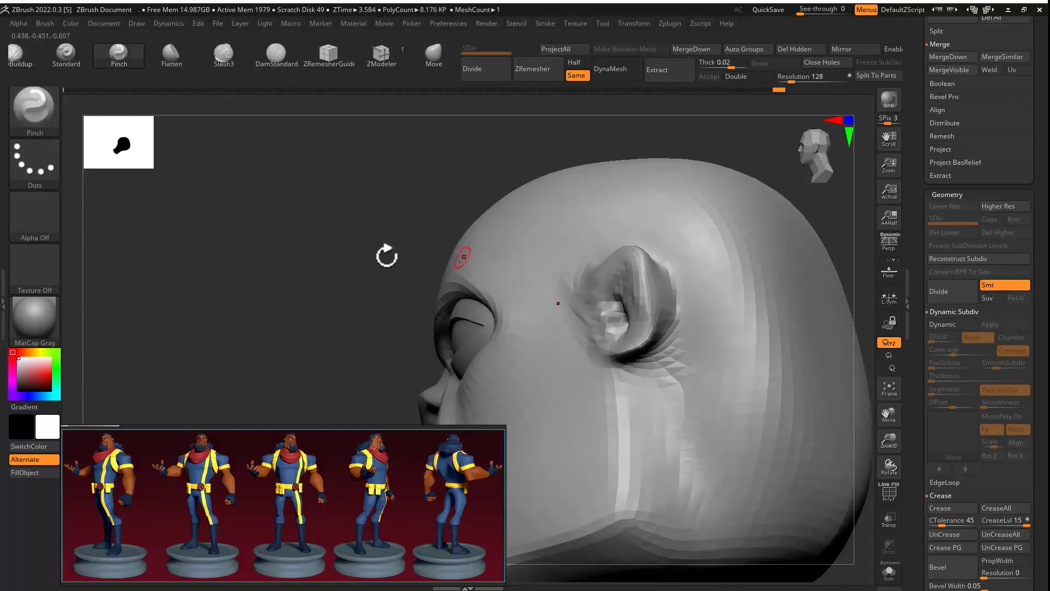
pyautogui.moveTo(387, 256); pyautogui.dragTo(727, 223)
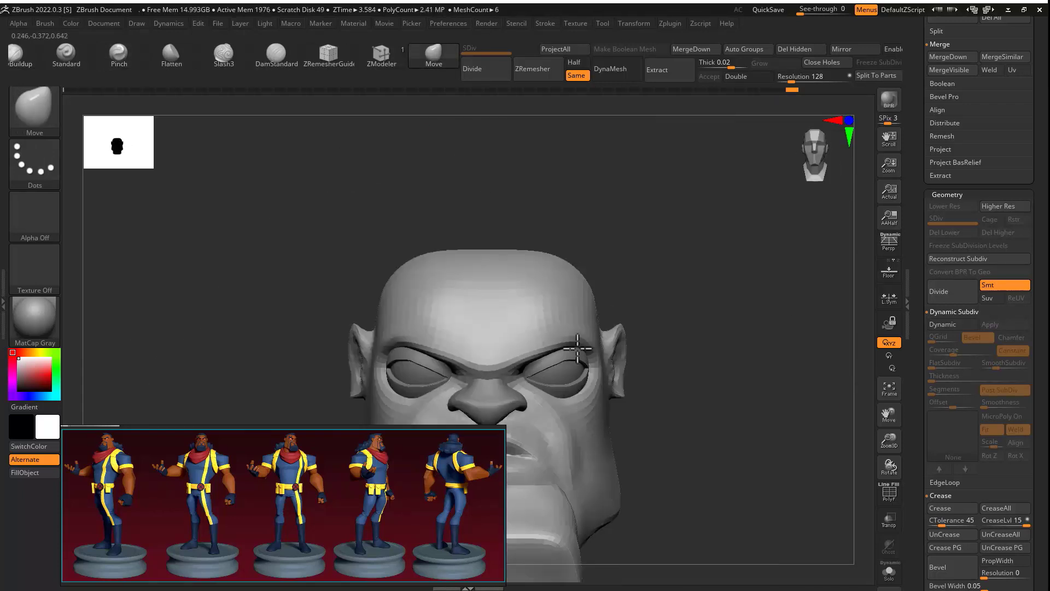
# Step: Adjust the ears' outline from the front with the Move brush, smooth the ear area and remesh the head
pyautogui.moveTo(675, 357); pyautogui.dragTo(642, 356)
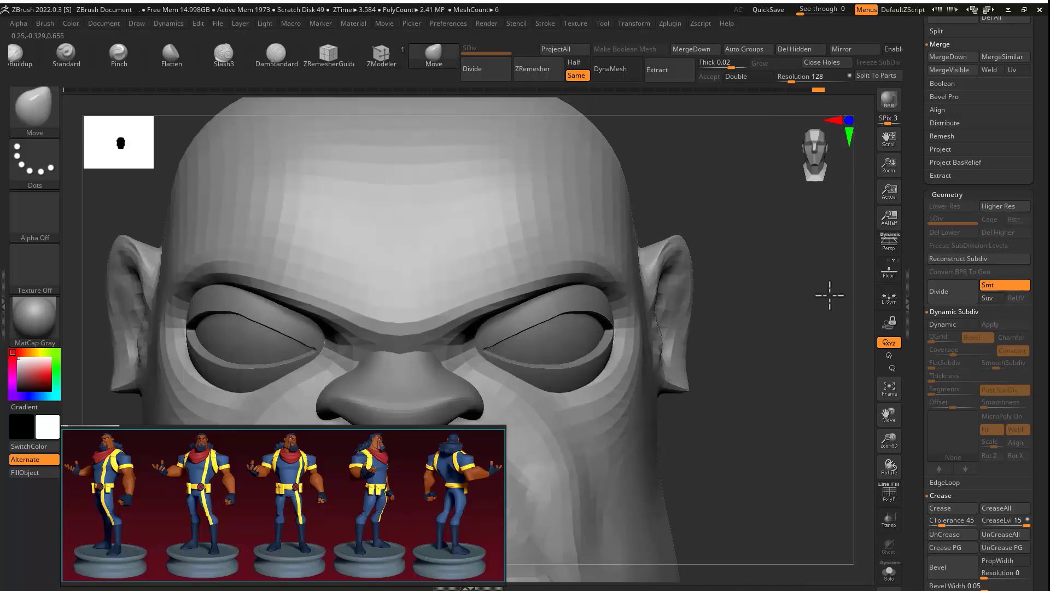
pyautogui.moveTo(828, 293); pyautogui.dragTo(660, 328)
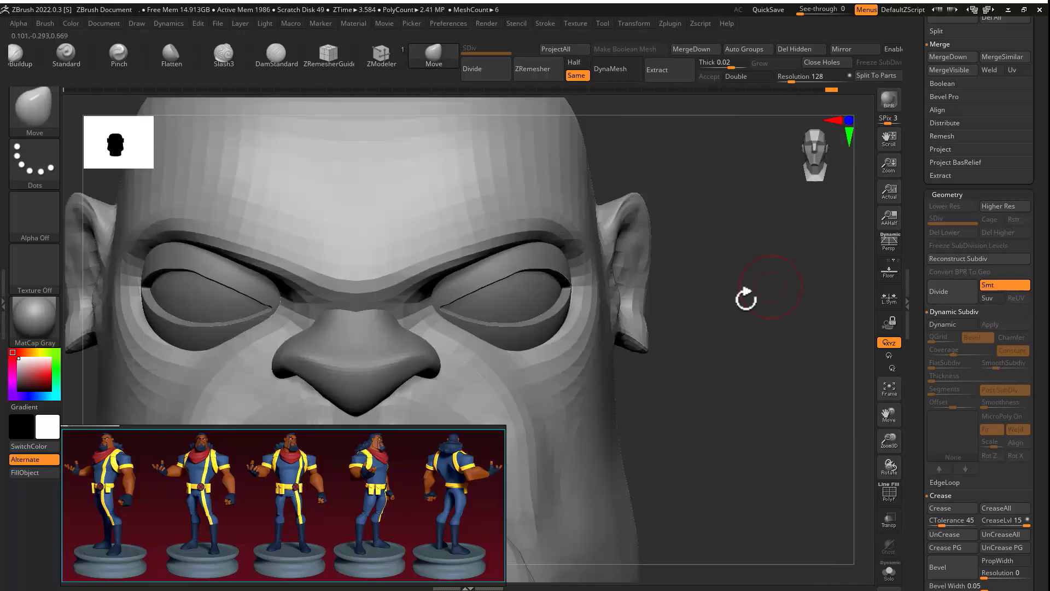
pyautogui.moveTo(746, 298); pyautogui.dragTo(719, 256)
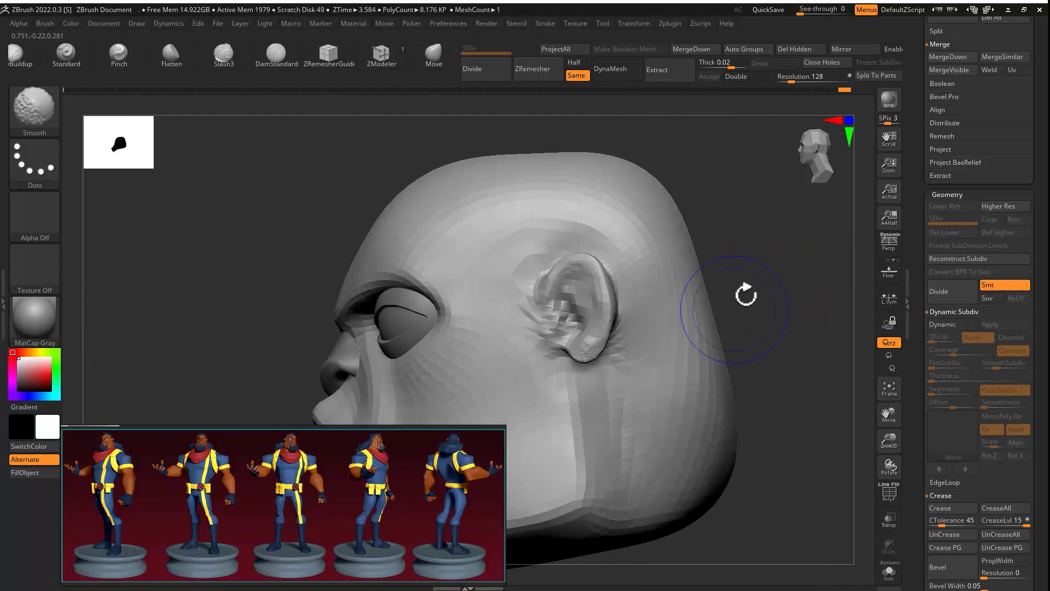
pyautogui.moveTo(746, 293); pyautogui.dragTo(655, 238)
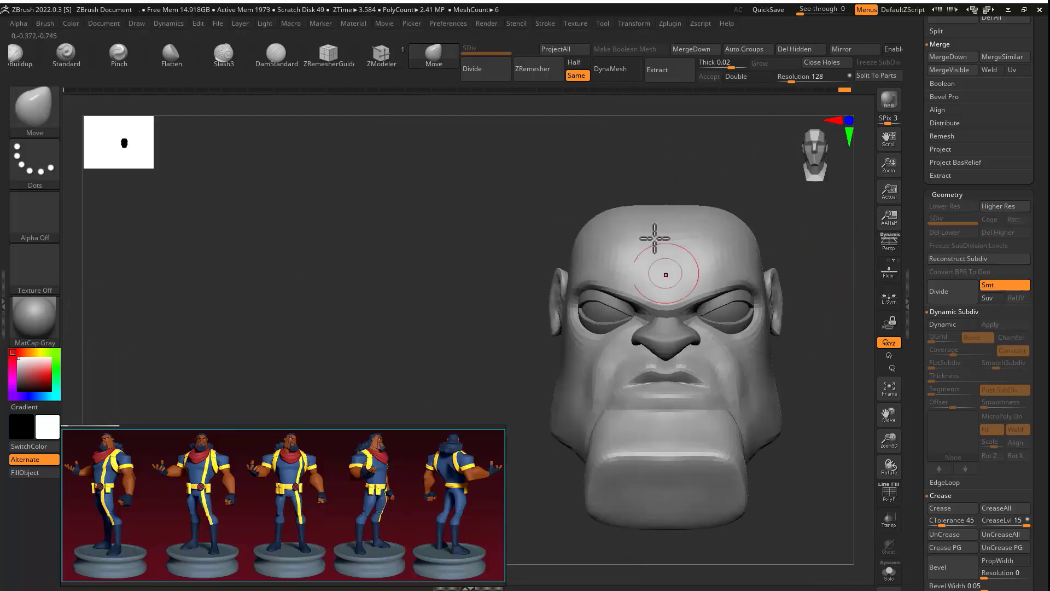
pyautogui.moveTo(777, 335); pyautogui.dragTo(440, 107)
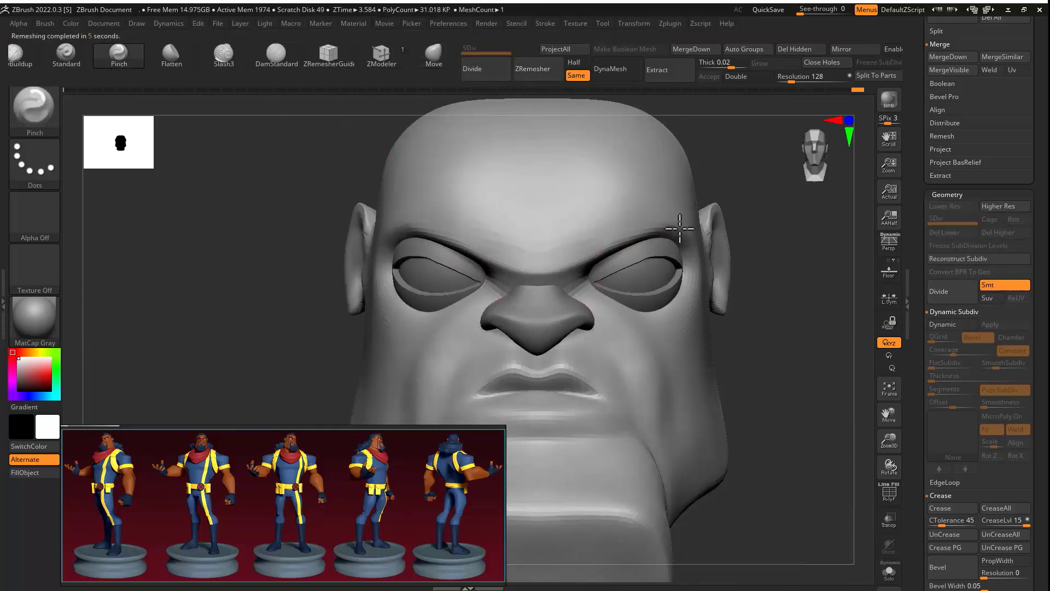
# Step: Sharpen the lips and the folds under the nose with Pinch and reshape the mouth with the Move brush
pyautogui.moveTo(680, 228); pyautogui.dragTo(702, 314, button='right')
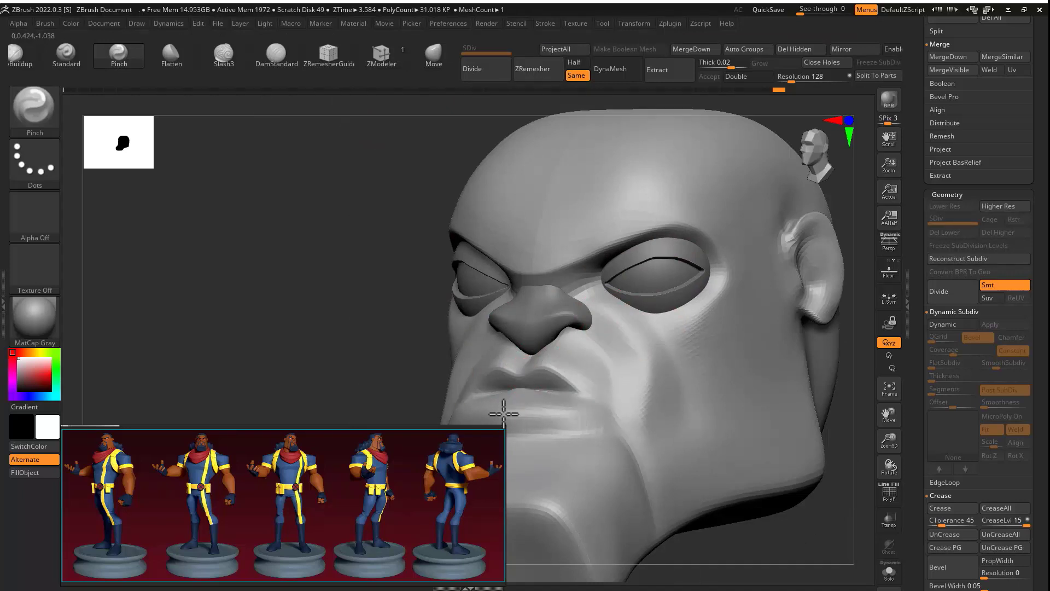
pyautogui.moveTo(503, 414)
pyautogui.mouseDown(button='right')
pyautogui.moveTo(645, 312)
pyautogui.moveTo(615, 349)
pyautogui.mouseUp(button='right')
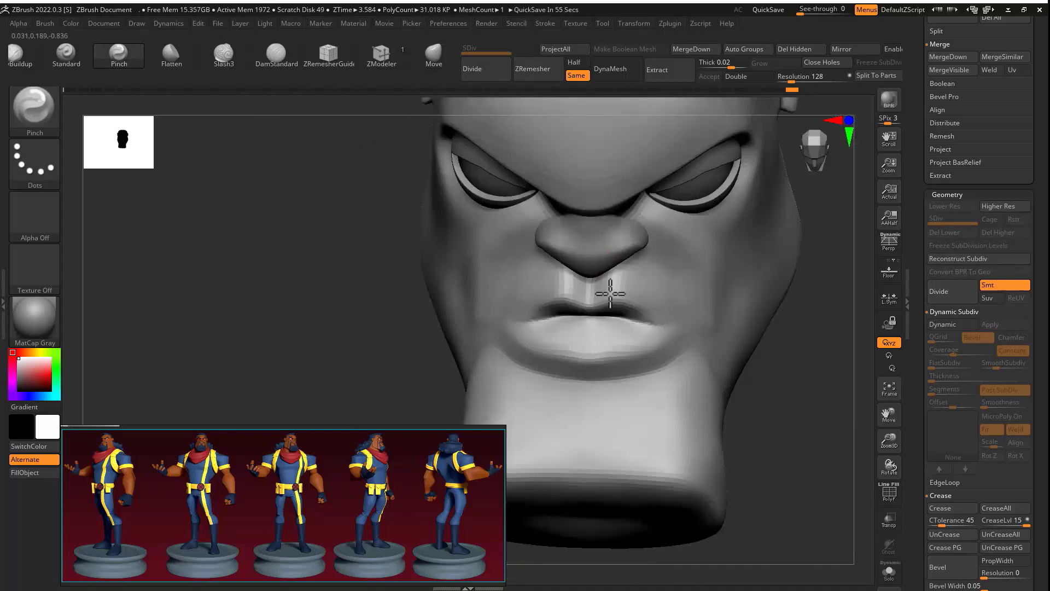
pyautogui.press('b')
pyautogui.press('m')
pyautogui.press('v')
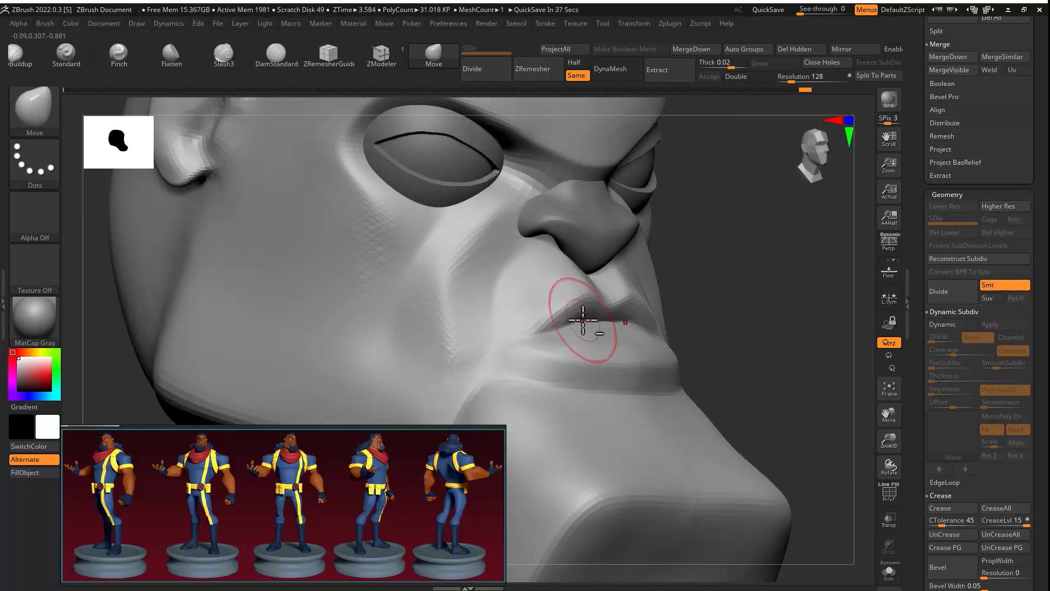
pyautogui.moveTo(579, 318); pyautogui.dragTo(605, 440, button='right')
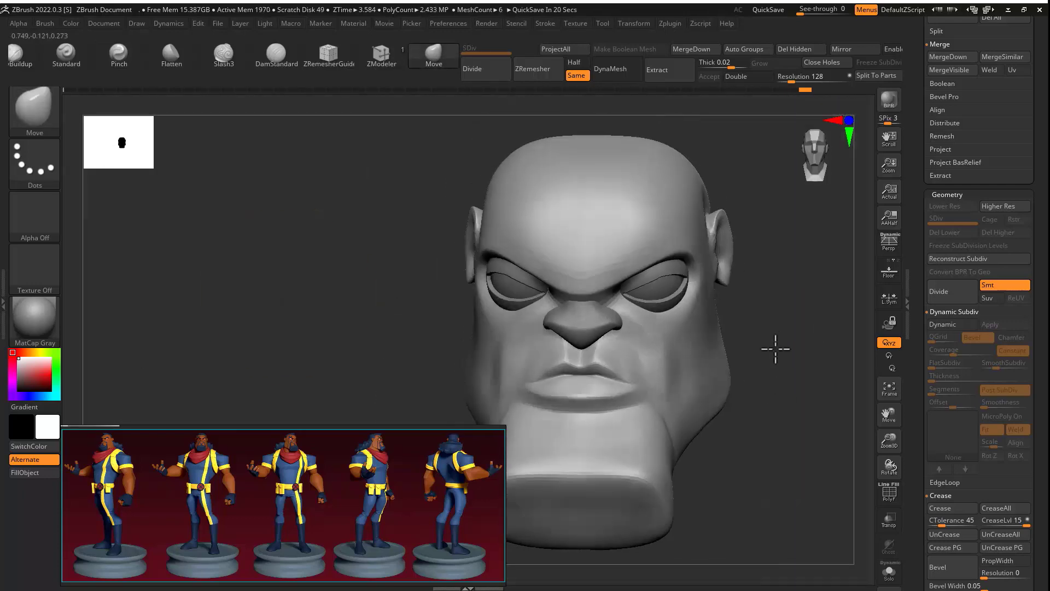
# Step: Define the fold between nose and cheek with Pinch and DamStandard and smooth the strokes
pyautogui.click(119, 55)
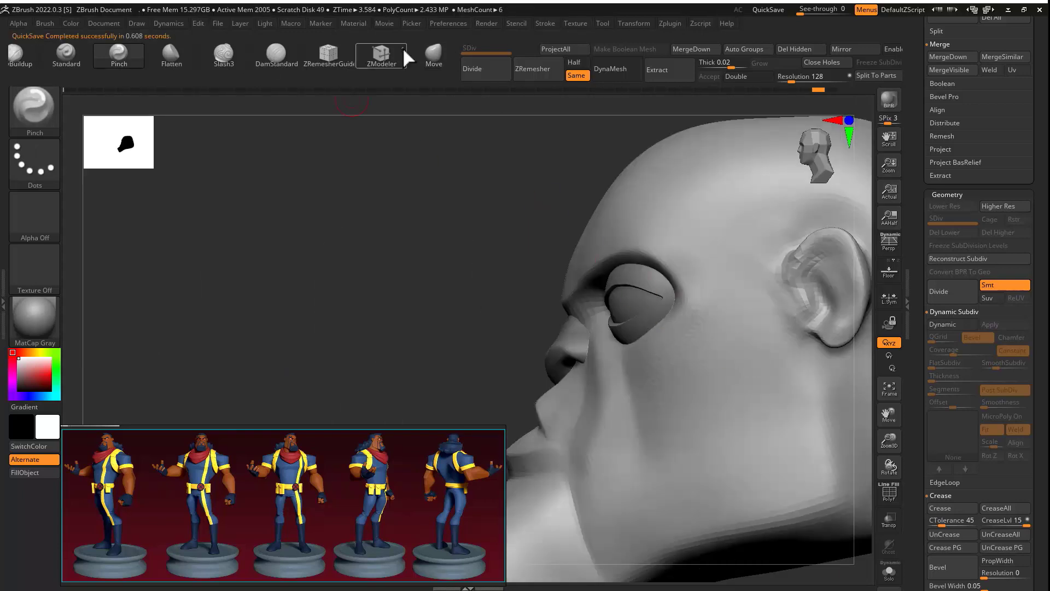
pyautogui.click(281, 57)
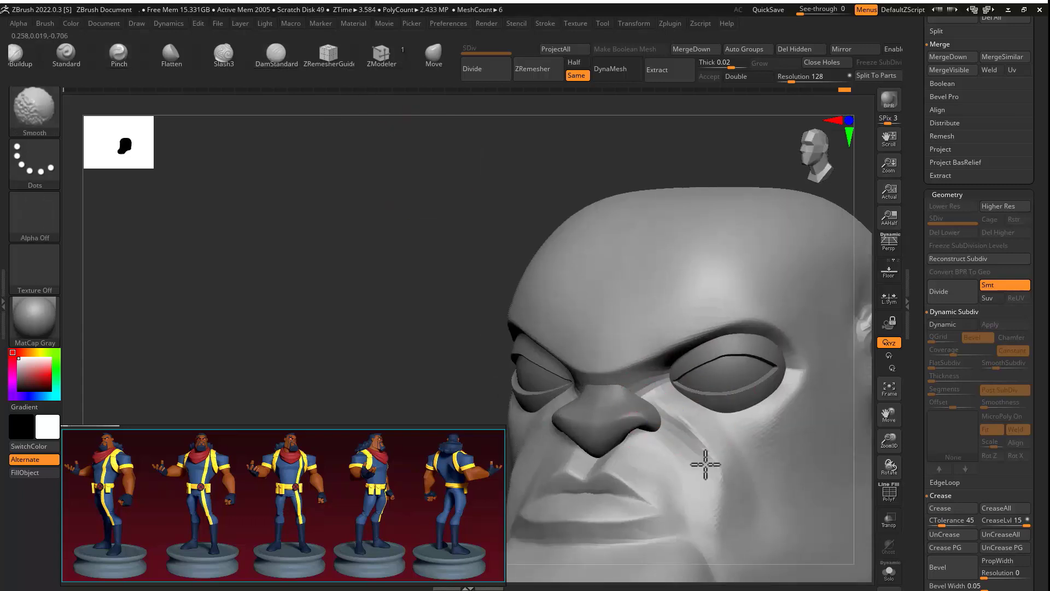
pyautogui.moveTo(706, 464); pyautogui.dragTo(634, 305)
# Step: Mask the hair area from the forehead hairline around the ears and extract it as a shell 0.02 thick
pyautogui.keyDown('ctrl'); pyautogui.moveTo(696, 287); pyautogui.dragTo(699, 327); pyautogui.keyUp('ctrl')
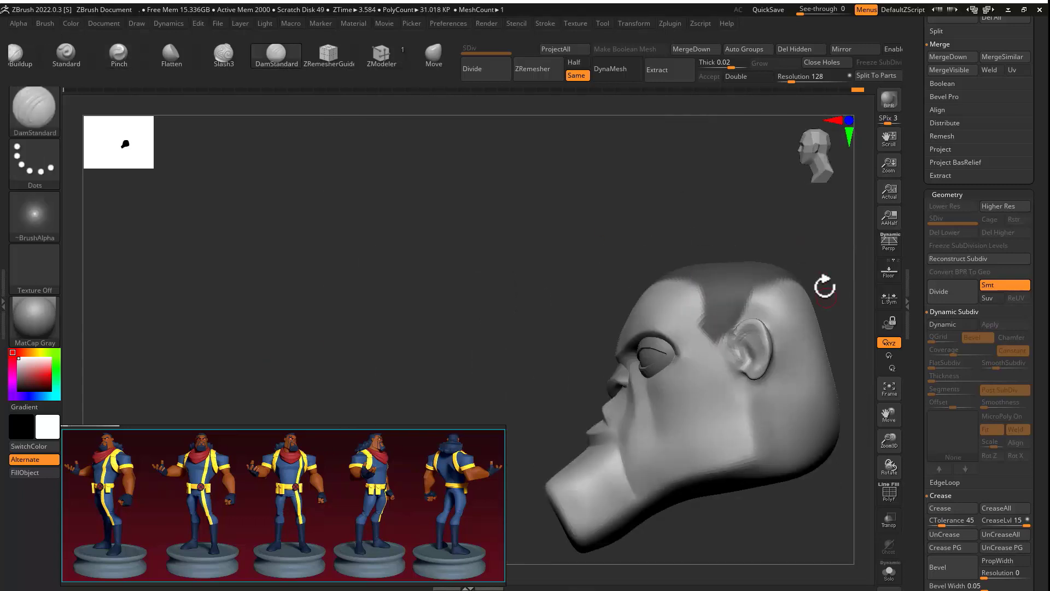
pyautogui.moveTo(825, 286); pyautogui.dragTo(722, 307)
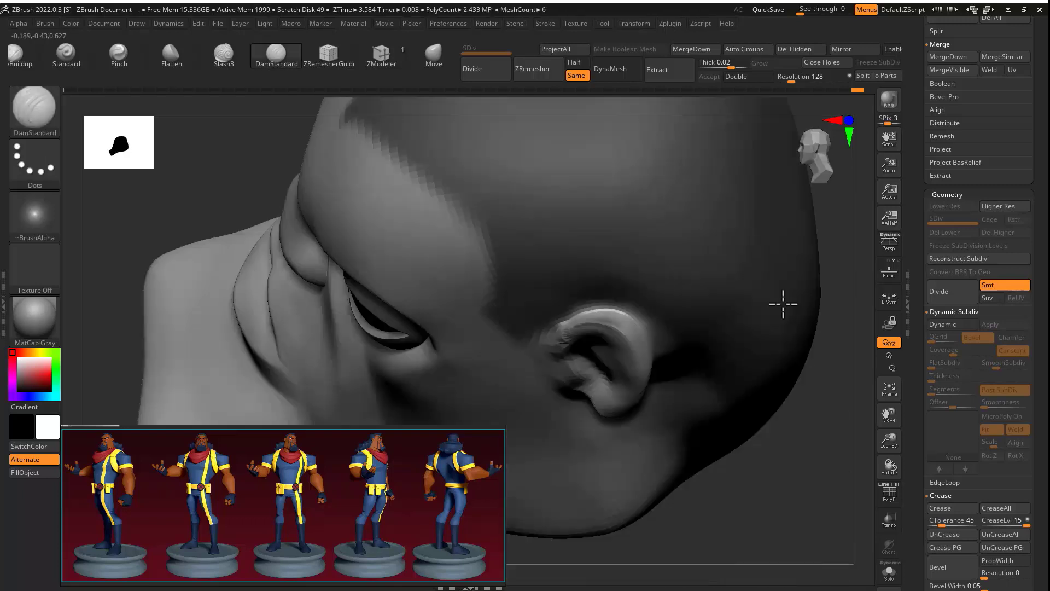
pyautogui.keyDown('ctrl'); pyautogui.moveTo(676, 380); pyautogui.dragTo(710, 360); pyautogui.keyUp('ctrl')
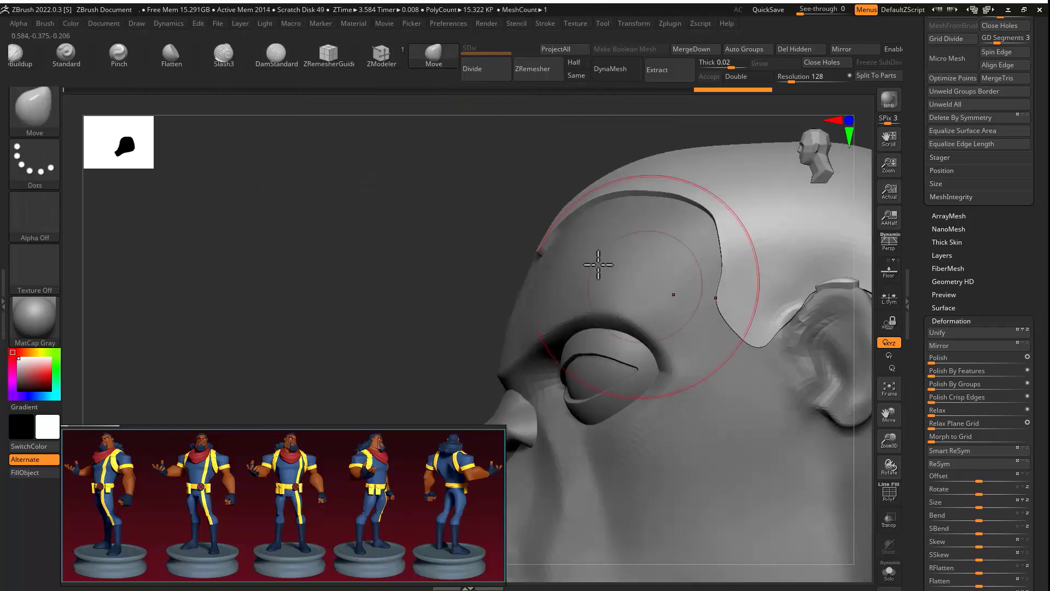
# Step: Shape the hair shell's hairline into a widow's peak with the Move brush and sharpen its edges with Pinch
pyautogui.moveTo(599, 265); pyautogui.dragTo(678, 300)
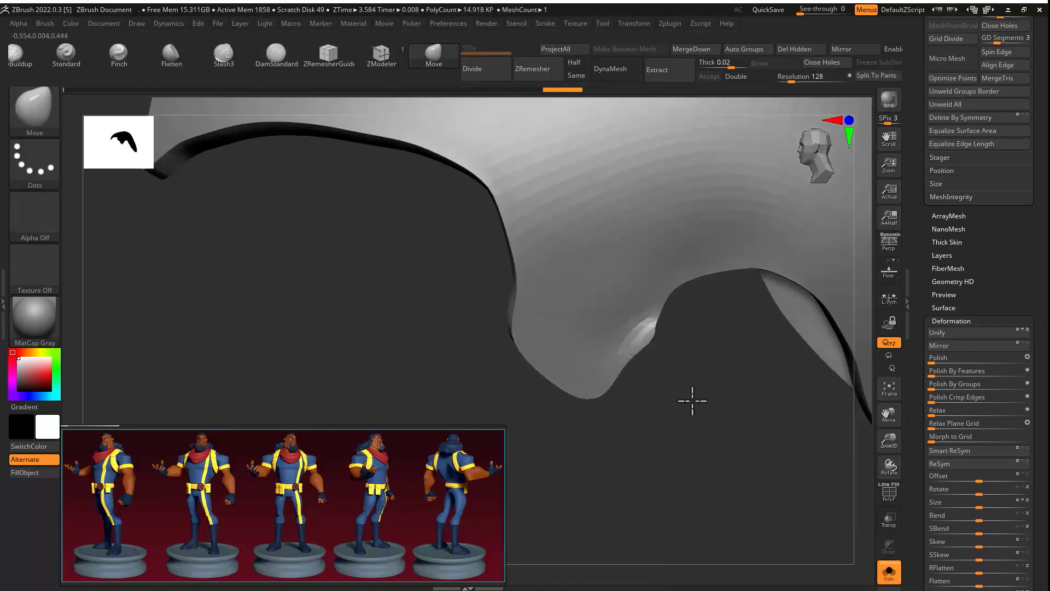
pyautogui.moveTo(693, 401); pyautogui.dragTo(788, 312)
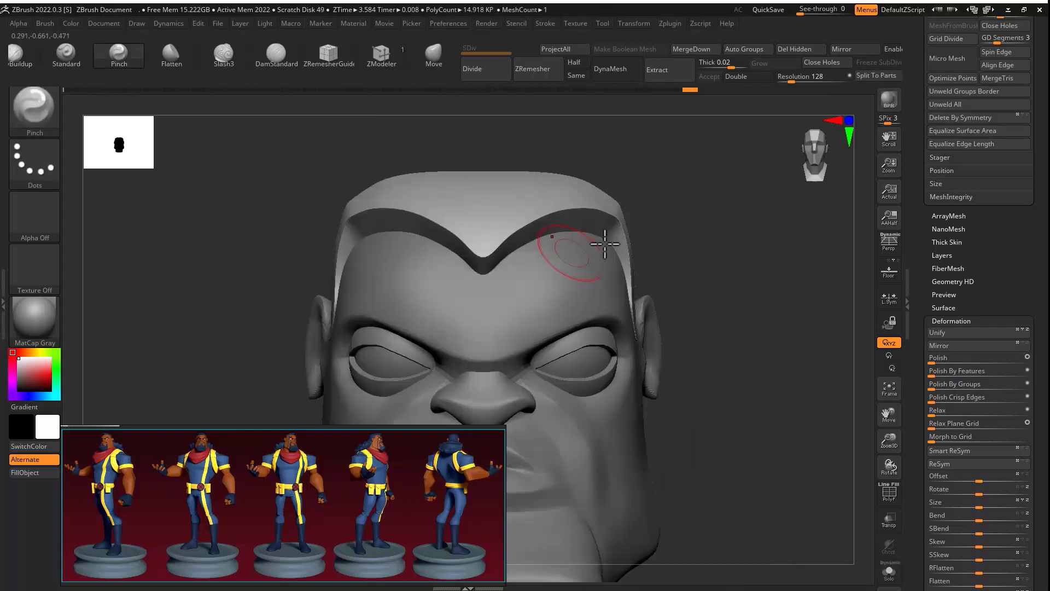
pyautogui.moveTo(569, 246); pyautogui.dragTo(687, 223)
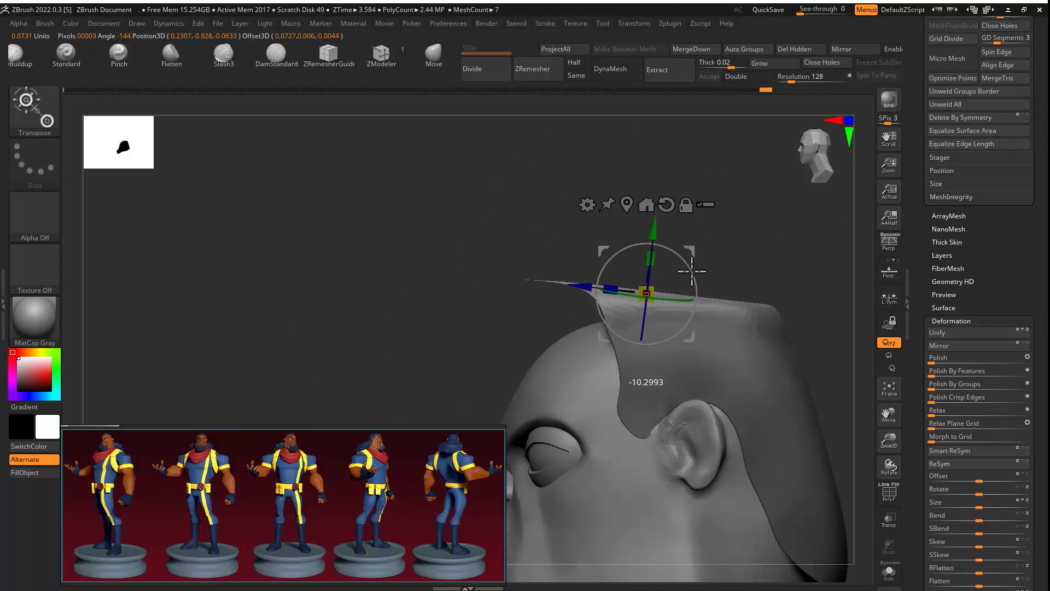
# Step: Raise and tilt the top of the hair with Transpose to form a flat top, and crisp its edges with Pinch
pyautogui.press('shift')
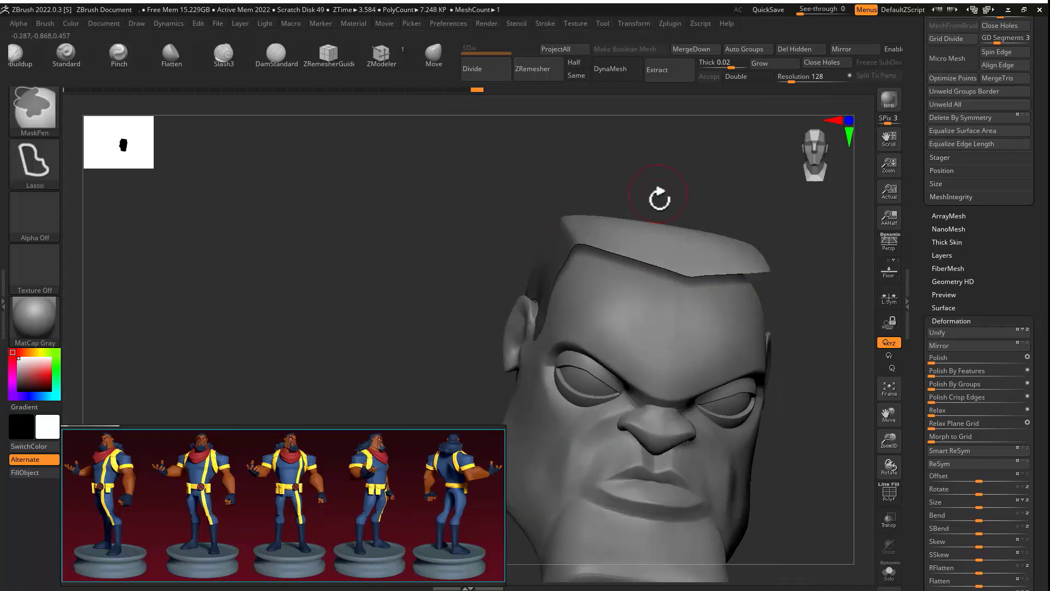
pyautogui.press('w')
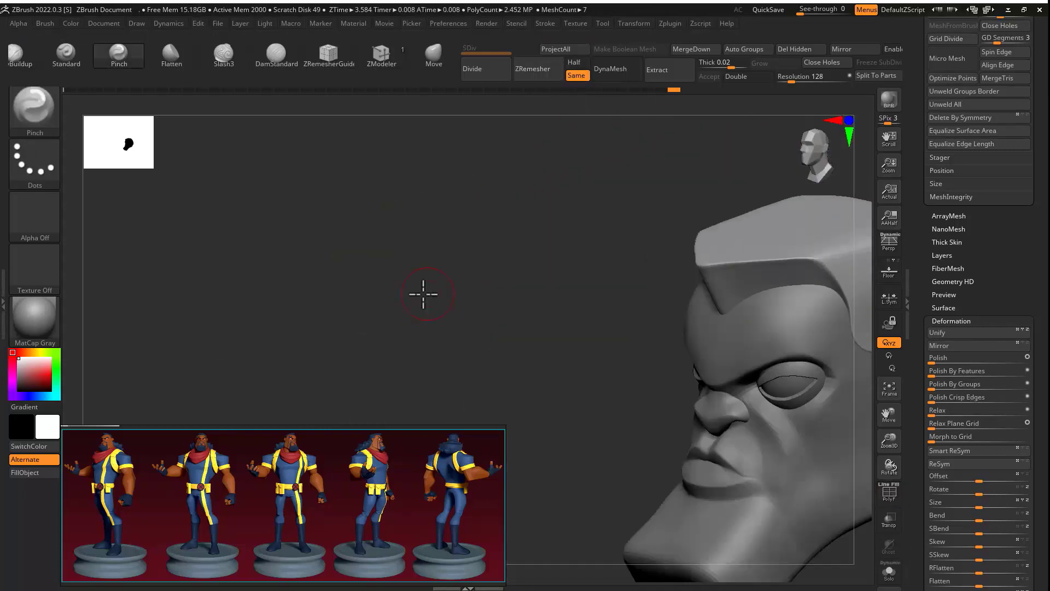
pyautogui.moveTo(423, 293); pyautogui.dragTo(464, 271)
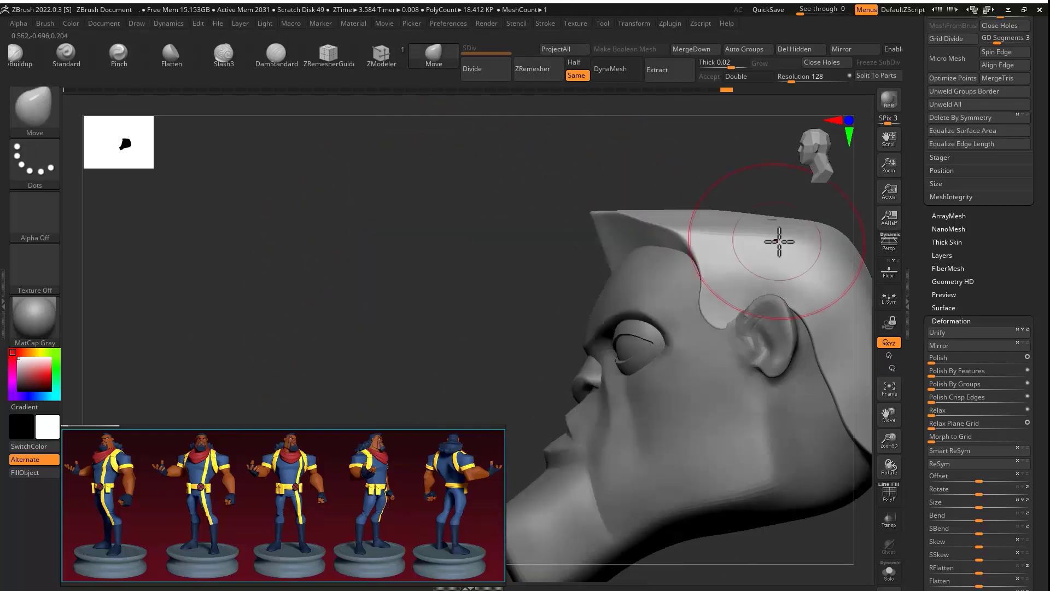
# Step: Refine the flat-top hair's silhouette with Move and Pinch, and make the head the active subtool
pyautogui.keyDown('shift'); pyautogui.moveTo(774, 239); pyautogui.dragTo(697, 243); pyautogui.keyUp('shift')
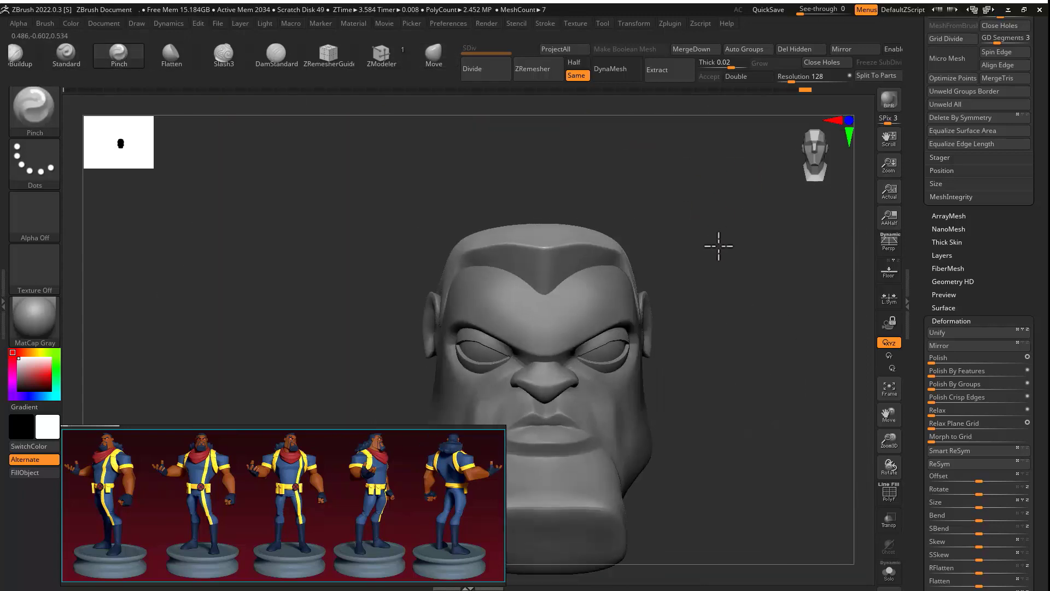
pyautogui.moveTo(717, 244); pyautogui.dragTo(824, 392)
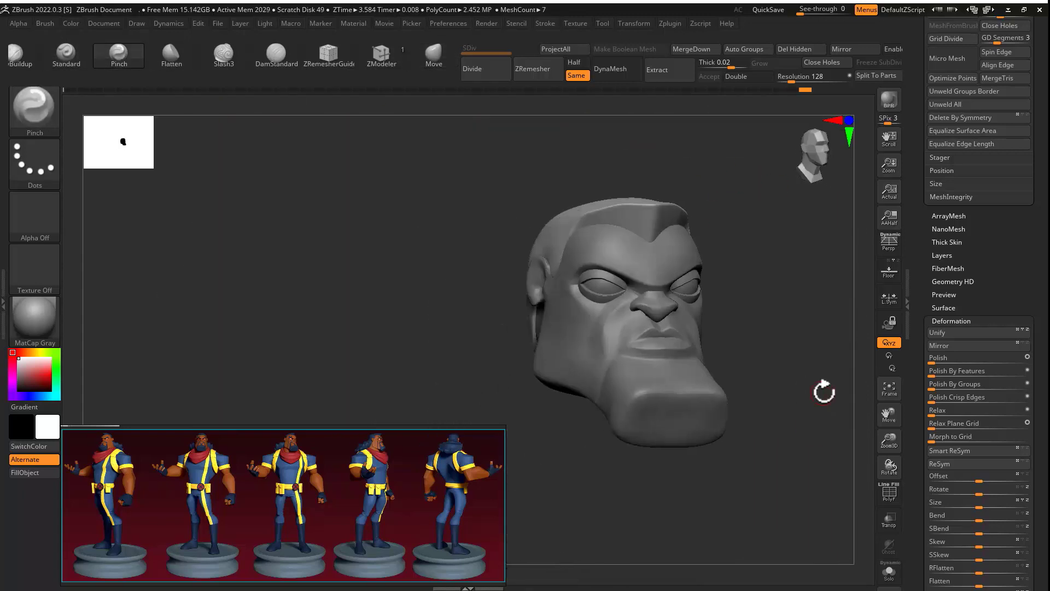
pyautogui.moveTo(881, 476); pyautogui.dragTo(737, 244)
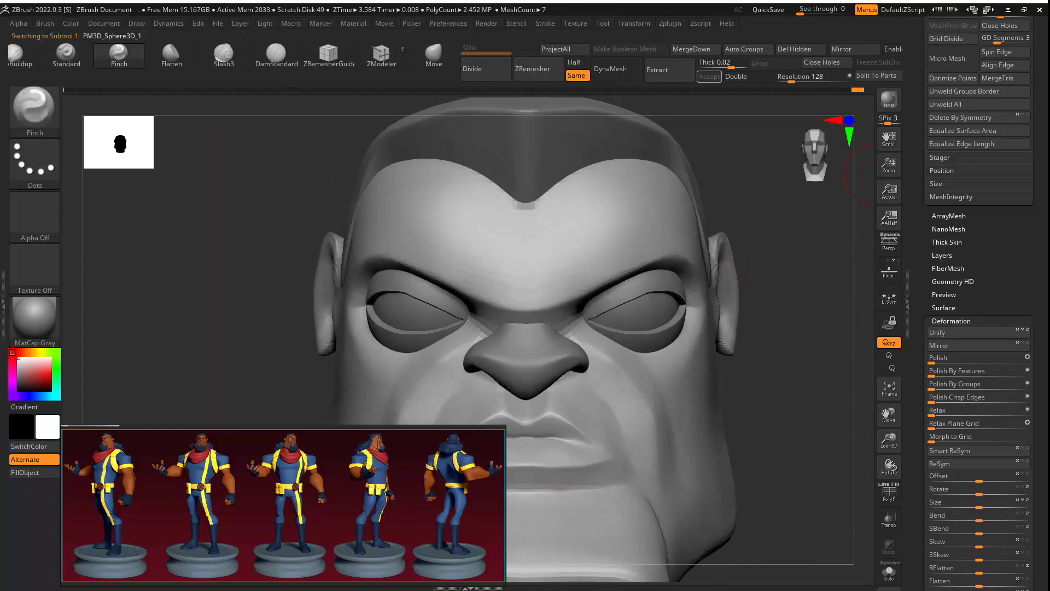
# Step: Clear the leftover hair mask from the isolated head and subdivide the mesh to level 3
pyautogui.press('ctrl')
pyautogui.moveTo(610, 284)
pyautogui.mouseDown(button='right')
pyautogui.moveTo(586, 241)
pyautogui.moveTo(677, 235)
pyautogui.mouseUp(button='right')
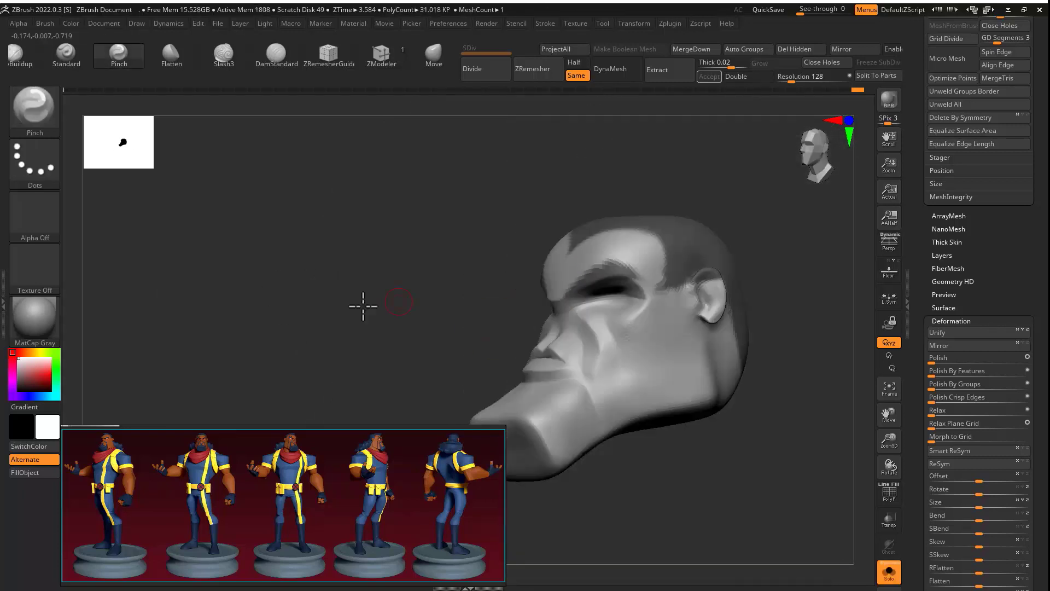
pyautogui.moveTo(364, 305); pyautogui.dragTo(307, 305, button='right')
pyautogui.keyDown('ctrl'); pyautogui.keyDown('alt'); pyautogui.moveTo(488, 258); pyautogui.dragTo(762, 444); pyautogui.keyUp('alt'); pyautogui.keyUp('ctrl')
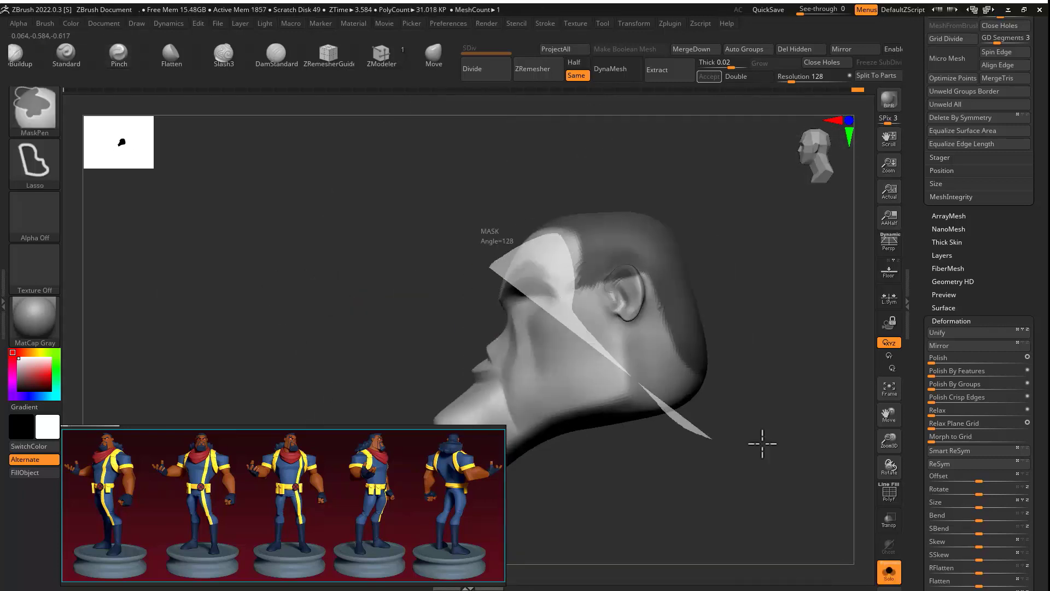
pyautogui.moveTo(762, 443)
pyautogui.mouseDown(button='right')
pyautogui.moveTo(605, 234)
pyautogui.moveTo(735, 298)
pyautogui.moveTo(666, 286)
pyautogui.mouseUp(button='right')
pyautogui.click(488, 73)
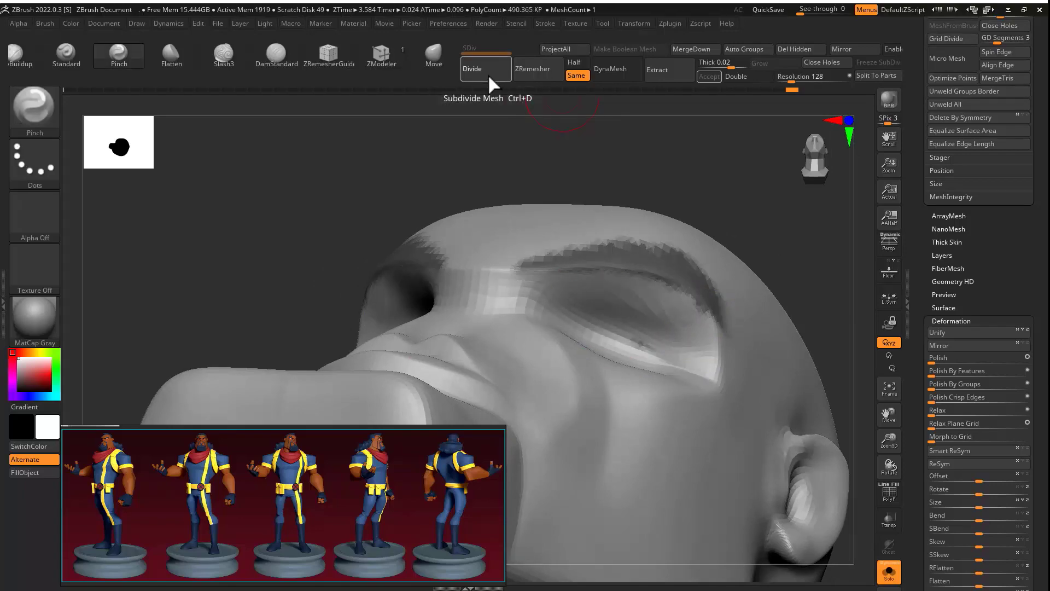
pyautogui.click(488, 73)
# Step: Refine the masked eyebrow shapes above both eyes and extract them as a separate subtool 0.02 thick
pyautogui.hotkey('shift', 'f')
pyautogui.moveTo(691, 125); pyautogui.dragTo(745, 194, button='right')
pyautogui.press('f')
pyautogui.keyDown('ctrl'); pyautogui.moveTo(722, 251); pyautogui.dragTo(499, 279, button='right'); pyautogui.keyUp('ctrl')
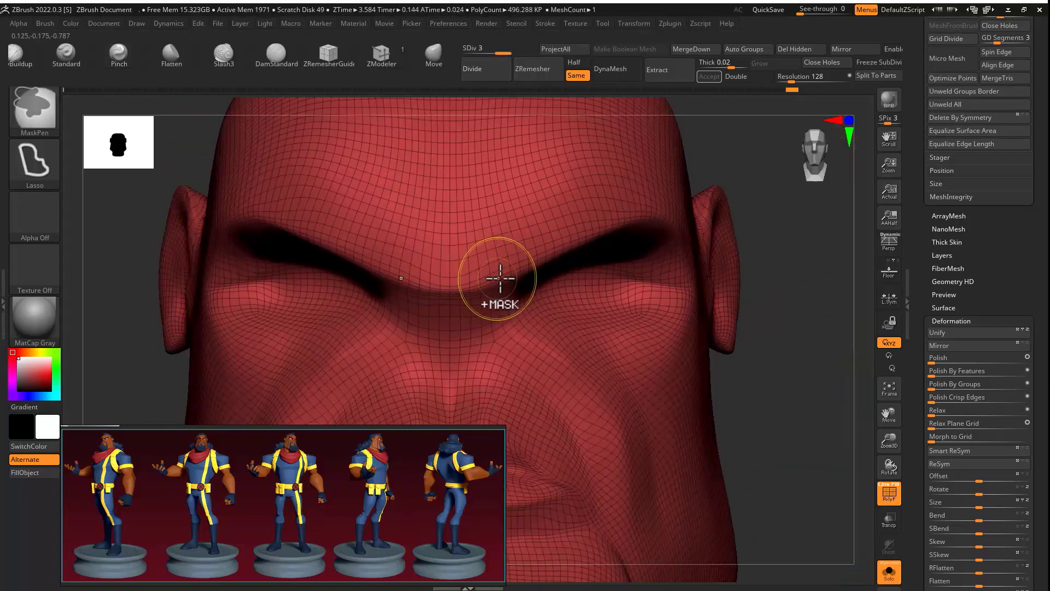
pyautogui.keyDown('ctrl'); pyautogui.moveTo(521, 281); pyautogui.dragTo(514, 283); pyautogui.keyUp('ctrl')
pyautogui.moveTo(843, 394); pyautogui.dragTo(775, 413, button='right')
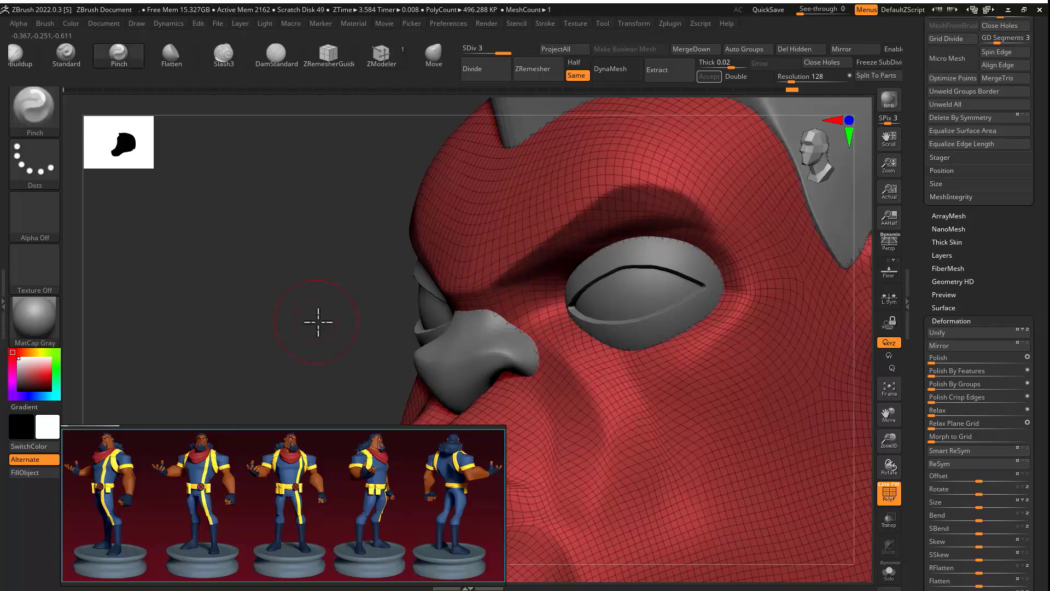
pyautogui.keyDown('ctrl'); pyautogui.moveTo(319, 321); pyautogui.dragTo(711, 295, button='right'); pyautogui.keyUp('ctrl')
pyautogui.moveTo(712, 295)
pyautogui.mouseDown(button='right')
pyautogui.moveTo(746, 228)
pyautogui.moveTo(474, 288)
pyautogui.mouseUp(button='right')
pyautogui.keyDown('ctrl'); pyautogui.moveTo(474, 288); pyautogui.dragTo(508, 280); pyautogui.keyUp('ctrl')
pyautogui.keyDown('ctrl'); pyautogui.moveTo(518, 284); pyautogui.dragTo(711, 263, button='right'); pyautogui.keyUp('ctrl')
pyautogui.moveTo(711, 262); pyautogui.dragTo(656, 257, button='right')
pyautogui.keyDown('ctrl'); pyautogui.keyDown('alt'); pyautogui.moveTo(717, 225); pyautogui.dragTo(544, 188); pyautogui.keyUp('alt'); pyautogui.keyUp('ctrl')
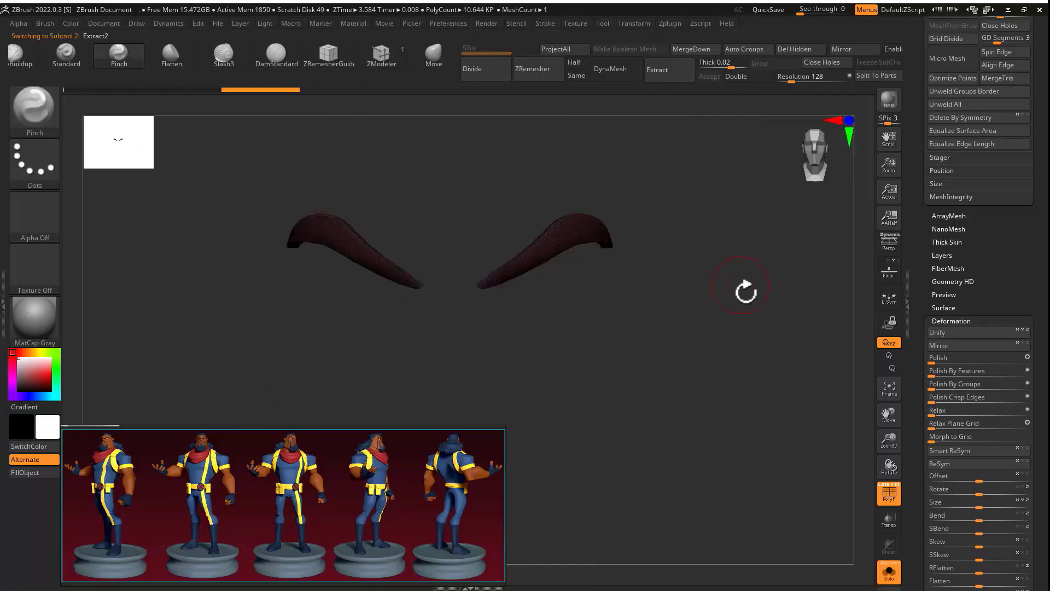
# Step: Smooth the extracted eyebrows with Polish Crisp Edges and clear their mask
pyautogui.moveTo(933, 399); pyautogui.dragTo(985, 399)
pyautogui.moveTo(820, 391); pyautogui.dragTo(766, 391, button='right')
pyautogui.keyDown('ctrl'); pyautogui.moveTo(766, 392); pyautogui.dragTo(787, 410); pyautogui.keyUp('ctrl')
pyautogui.hotkey('shift', 'f')
pyautogui.keyDown('ctrl'); pyautogui.moveTo(708, 340); pyautogui.dragTo(727, 383, button='right'); pyautogui.keyUp('ctrl')
# Step: Smooth the eyebrows further with Polish and show all subtools again
pyautogui.moveTo(728, 383); pyautogui.dragTo(810, 361, button='right')
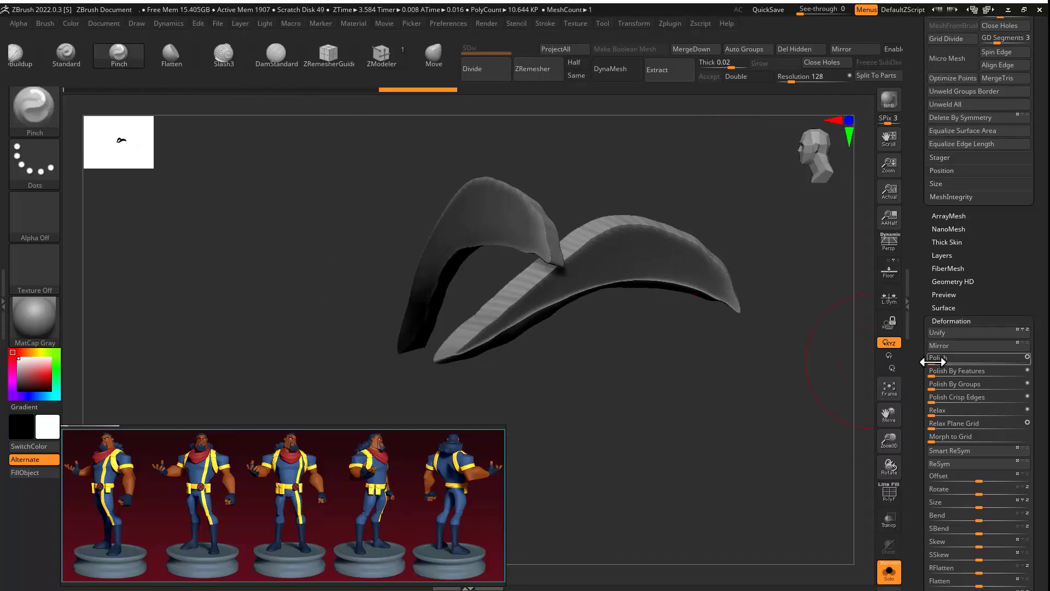
pyautogui.moveTo(933, 361); pyautogui.dragTo(963, 361)
pyautogui.moveTo(821, 358); pyautogui.dragTo(821, 383, button='right')
pyautogui.hotkey('ctrl', 'shift', 'z')
pyautogui.click(888, 571)
pyautogui.moveTo(492, 383); pyautogui.dragTo(470, 290, button='right')
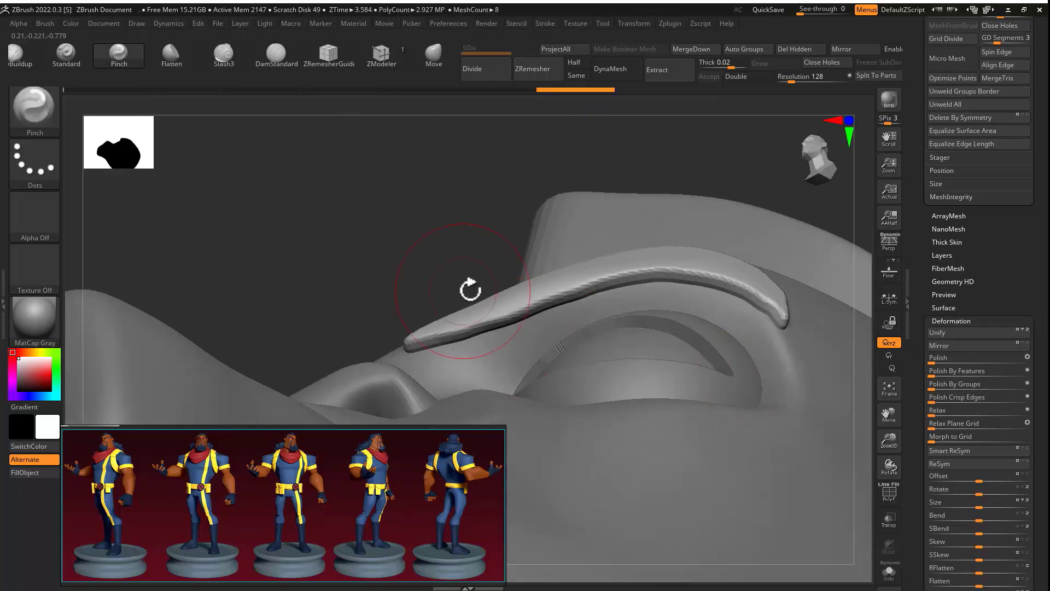
pyautogui.press('f')
pyautogui.moveTo(499, 287); pyautogui.dragTo(501, 289)
pyautogui.moveTo(519, 352); pyautogui.dragTo(804, 282, button='right')
# Step: Make the head active and mask a moustache and goatee shape around the mouth and over the chin
pyautogui.keyDown('alt'); pyautogui.click(757, 274); pyautogui.keyUp('alt')
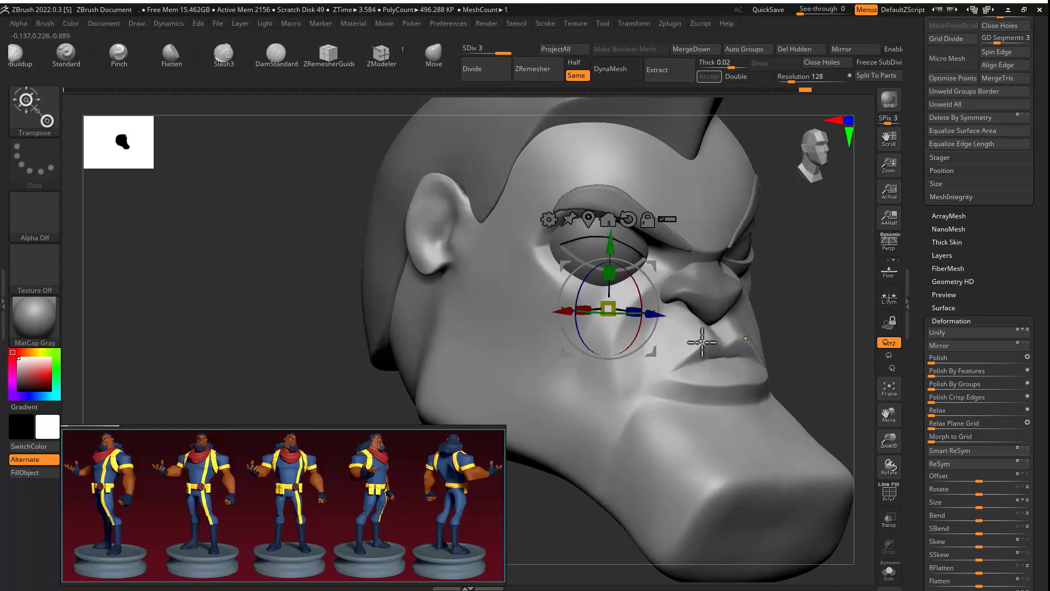
pyautogui.press('q')
pyautogui.keyDown('ctrl'); pyautogui.moveTo(640, 392); pyautogui.dragTo(745, 435); pyautogui.keyUp('ctrl')
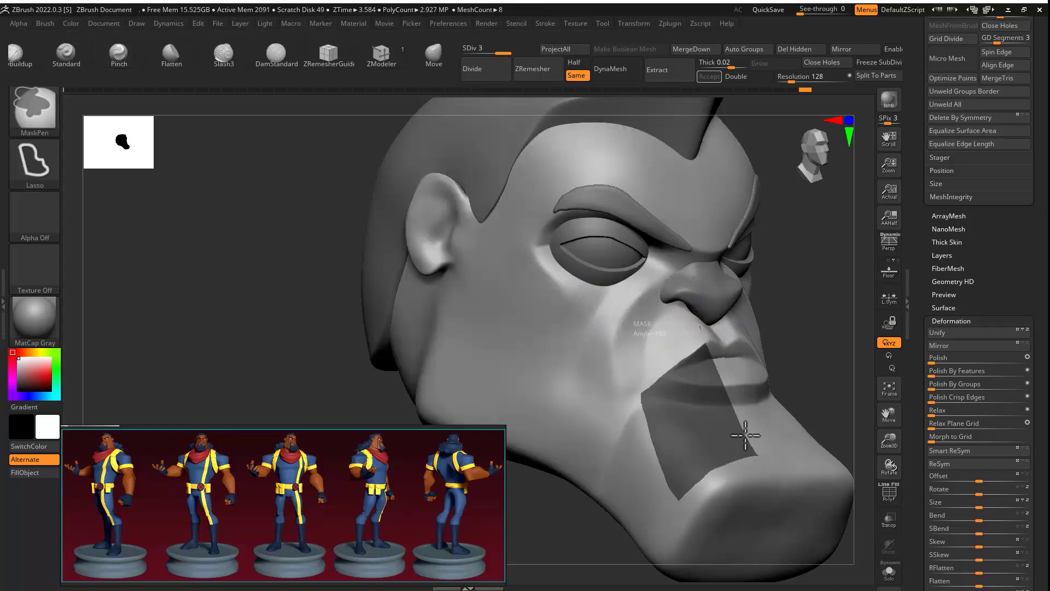
pyautogui.keyDown('ctrl'); pyautogui.moveTo(784, 549); pyautogui.dragTo(781, 547); pyautogui.keyUp('ctrl')
pyautogui.moveTo(604, 460)
pyautogui.mouseDown()
pyautogui.moveTo(779, 328)
pyautogui.moveTo(595, 478)
pyautogui.moveTo(646, 300)
pyautogui.moveTo(664, 304)
pyautogui.mouseUp()
pyautogui.moveTo(864, 328)
pyautogui.mouseDown()
pyautogui.moveTo(816, 344)
pyautogui.moveTo(720, 498)
pyautogui.moveTo(832, 399)
pyautogui.mouseUp()
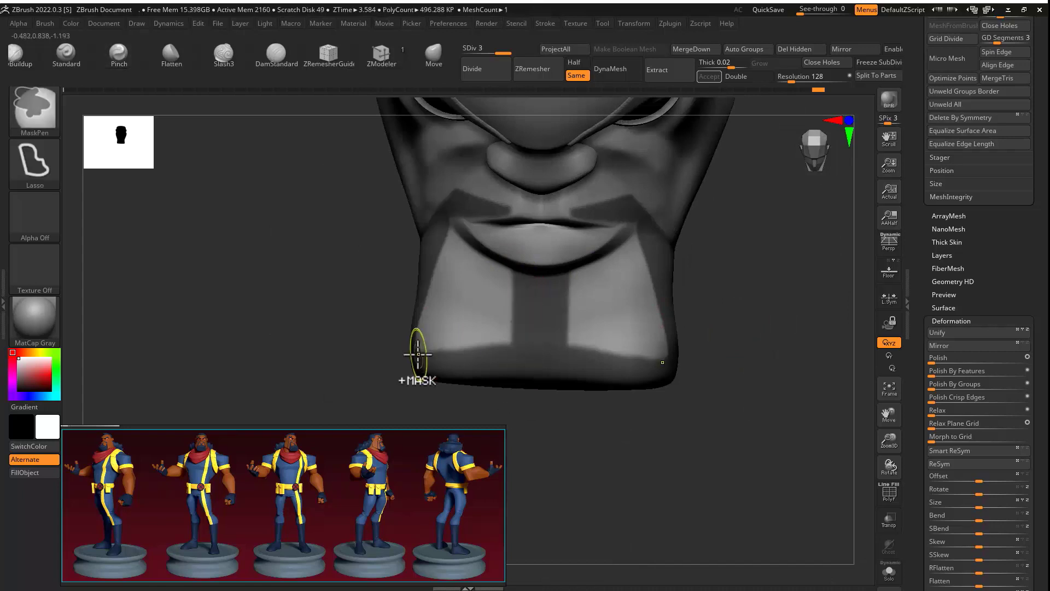
pyautogui.moveTo(523, 318)
pyautogui.keyDown('ctrl'); pyautogui.mouseDown()
pyautogui.moveTo(547, 434)
pyautogui.moveTo(640, 375)
pyautogui.mouseUp(); pyautogui.keyUp('ctrl')
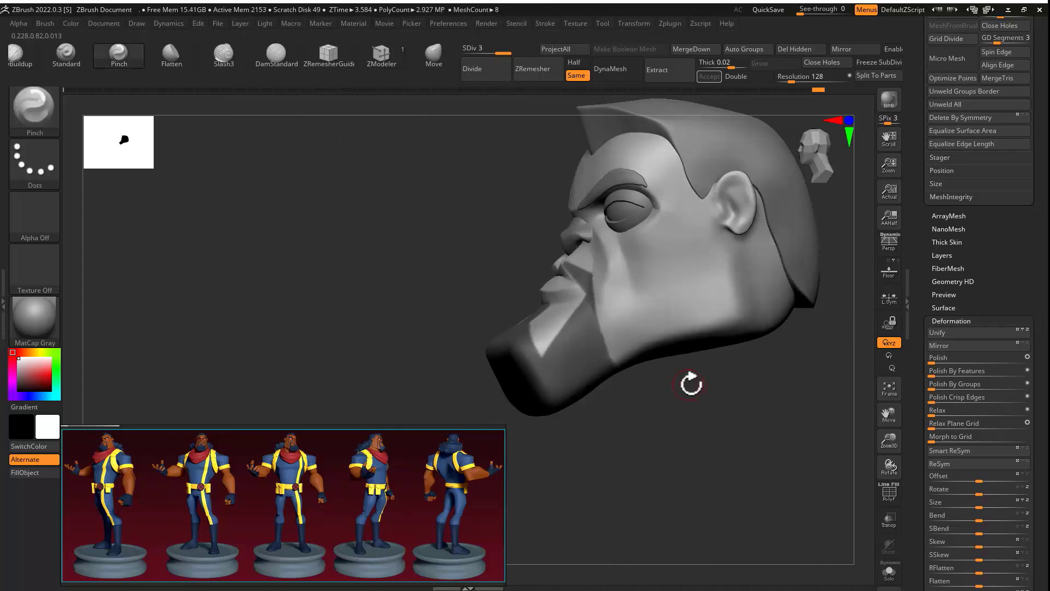
# Step: Extract the masked beard as a shell 0.02 thick, clear its mask and smooth it with Polish
pyautogui.click(714, 77)
pyautogui.keyDown('ctrl'); pyautogui.moveTo(780, 413); pyautogui.dragTo(804, 432); pyautogui.keyUp('ctrl')
pyautogui.moveTo(932, 362); pyautogui.dragTo(938, 365)
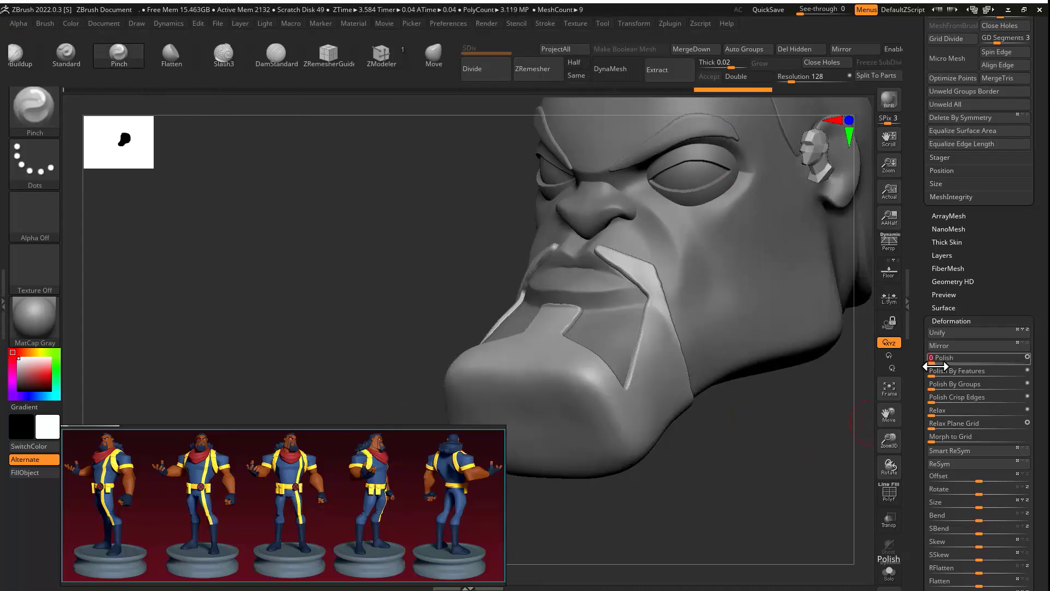
pyautogui.moveTo(733, 391); pyautogui.dragTo(837, 405)
# Step: Make the head active and cut the forehead mask above the character's right eye into an M-shaped zigzag
pyautogui.keyDown('alt'); pyautogui.click(689, 323); pyautogui.keyUp('alt')
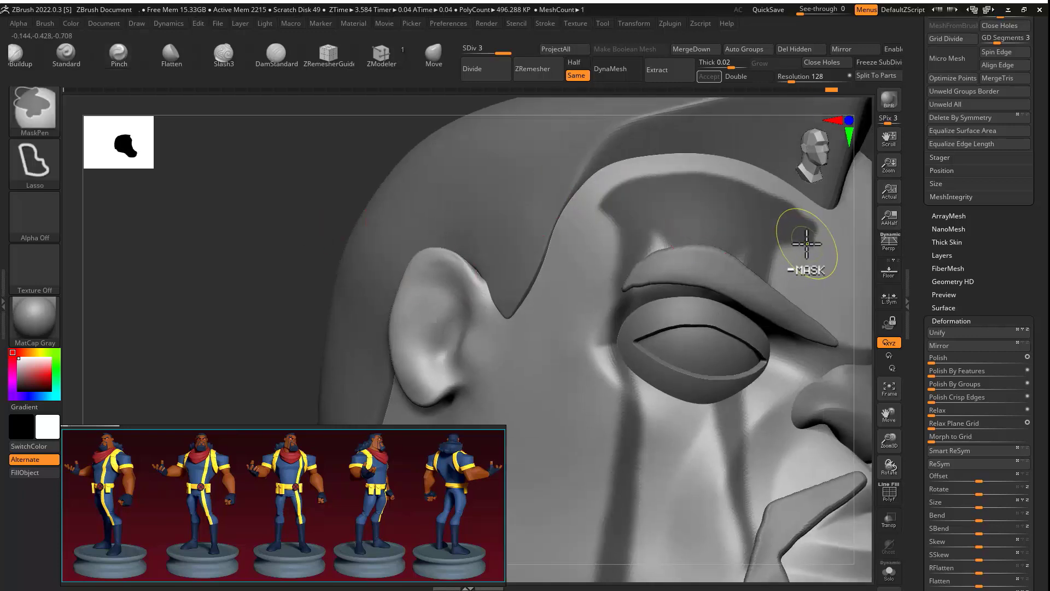
pyautogui.keyDown('ctrl'); pyautogui.keyDown('alt'); pyautogui.moveTo(596, 206); pyautogui.dragTo(793, 191); pyautogui.keyUp('alt'); pyautogui.keyUp('ctrl')
pyautogui.keyDown('ctrl'); pyautogui.keyDown('alt'); pyautogui.moveTo(706, 193); pyautogui.dragTo(700, 196); pyautogui.keyUp('alt'); pyautogui.keyUp('ctrl')
pyautogui.keyDown('ctrl'); pyautogui.keyDown('alt'); pyautogui.moveTo(665, 201); pyautogui.dragTo(686, 219); pyautogui.keyUp('alt'); pyautogui.keyUp('ctrl')
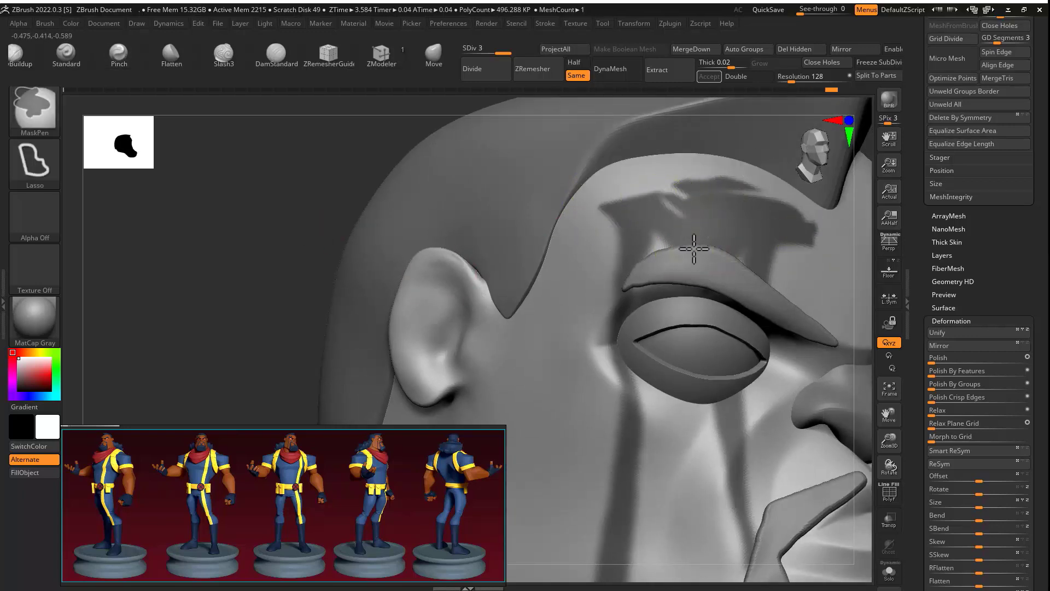
pyautogui.keyDown('ctrl'); pyautogui.keyDown('alt'); pyautogui.moveTo(792, 190); pyautogui.dragTo(818, 238); pyautogui.keyUp('alt'); pyautogui.keyUp('ctrl')
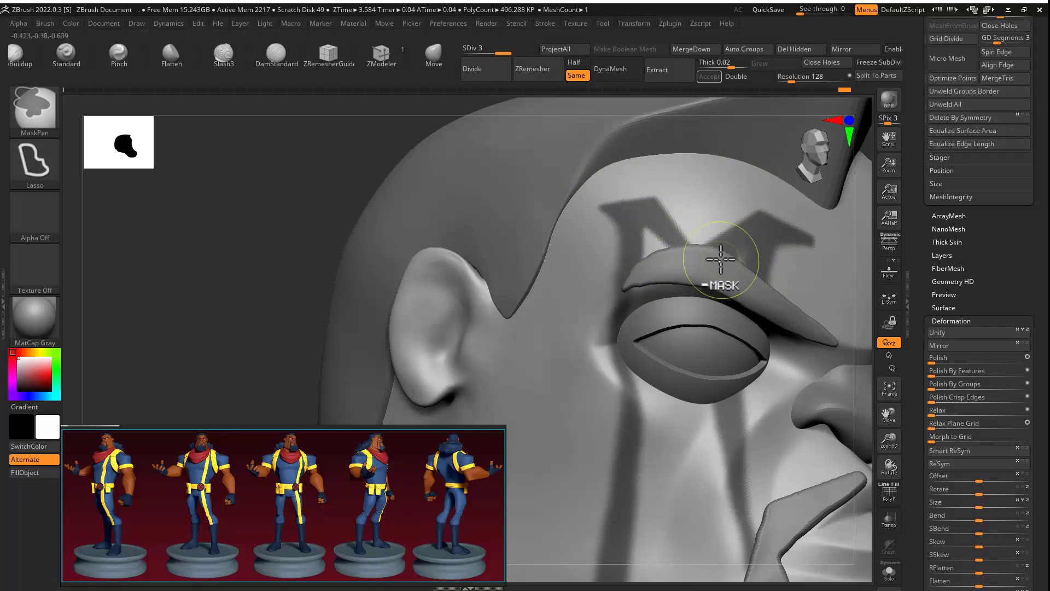
# Step: Trim the outer mask stripe from the eye to the jaw into a narrow vertical band
pyautogui.moveTo(808, 266); pyautogui.dragTo(788, 274, button='right')
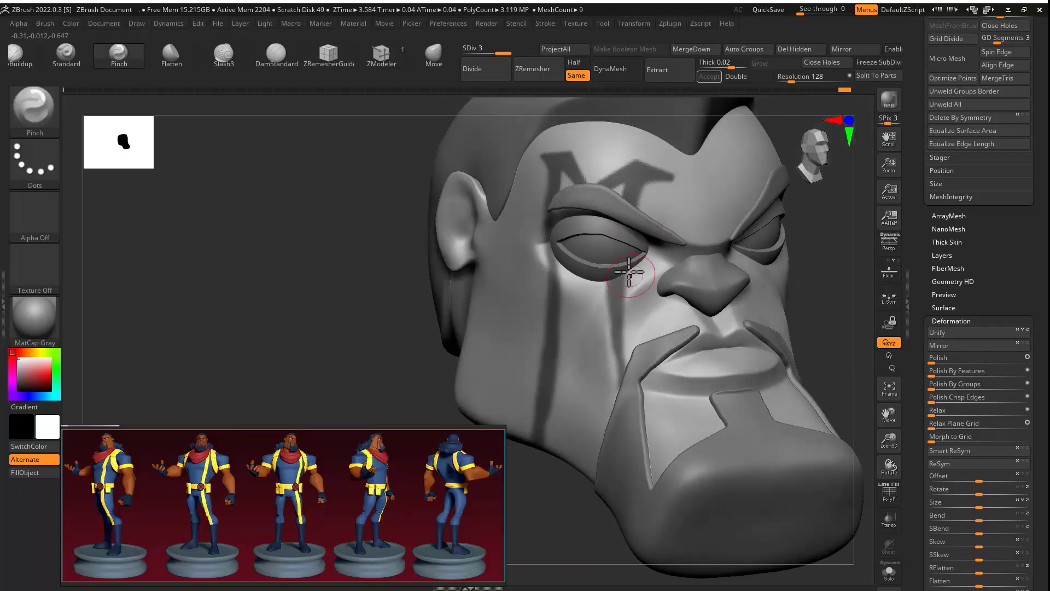
pyautogui.moveTo(646, 279); pyautogui.dragTo(573, 260, button='right')
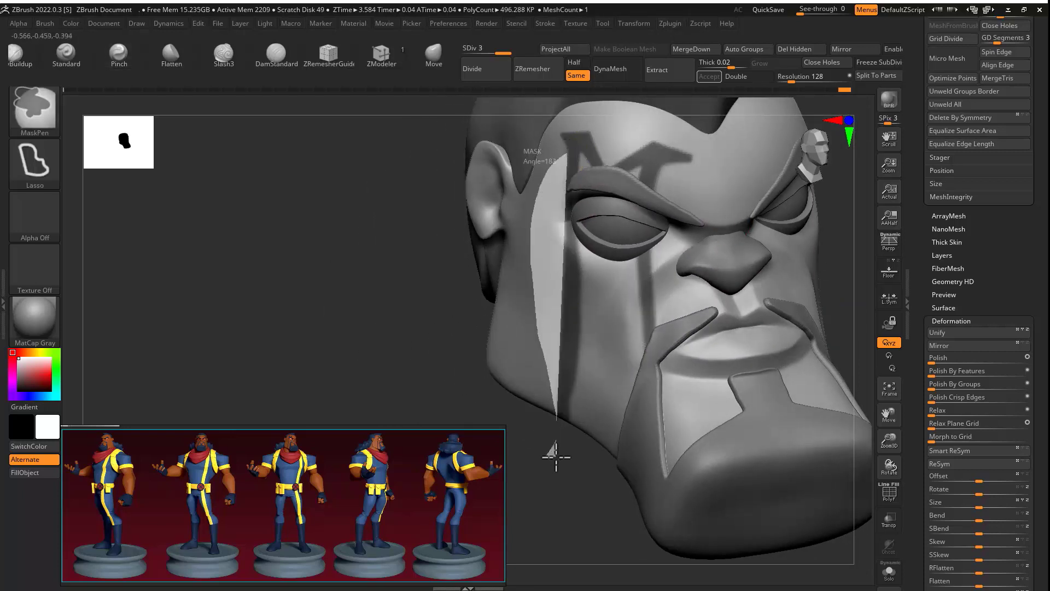
pyautogui.moveTo(555, 457)
pyautogui.keyDown('ctrl'); pyautogui.mouseDown()
pyautogui.moveTo(506, 457)
pyautogui.moveTo(544, 465)
pyautogui.moveTo(605, 345)
pyautogui.mouseUp(); pyautogui.keyUp('ctrl')
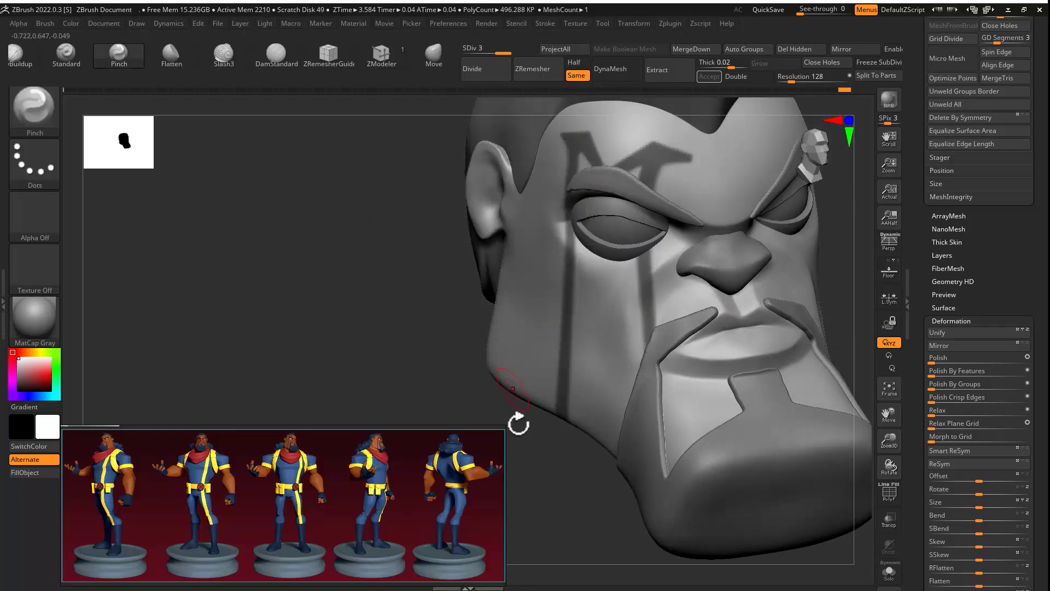
pyautogui.moveTo(518, 424); pyautogui.dragTo(659, 370, button='right')
# Step: Isolate the head, clean up stray mask patches and the M's outer corner, and extract the facial mark 0.02 thick
pyautogui.click(889, 571)
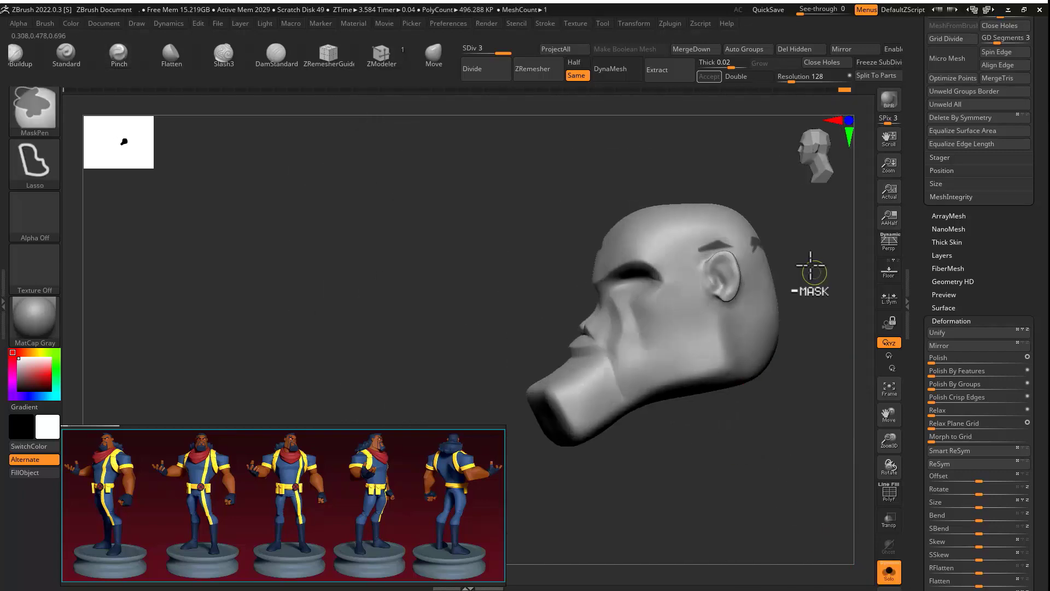
pyautogui.moveTo(811, 265); pyautogui.dragTo(617, 269, button='right')
pyautogui.moveTo(620, 390)
pyautogui.keyDown('ctrl'); pyautogui.mouseDown(button='right')
pyautogui.moveTo(711, 272)
pyautogui.moveTo(771, 314)
pyautogui.moveTo(537, 292)
pyautogui.mouseUp(button='right'); pyautogui.keyUp('ctrl')
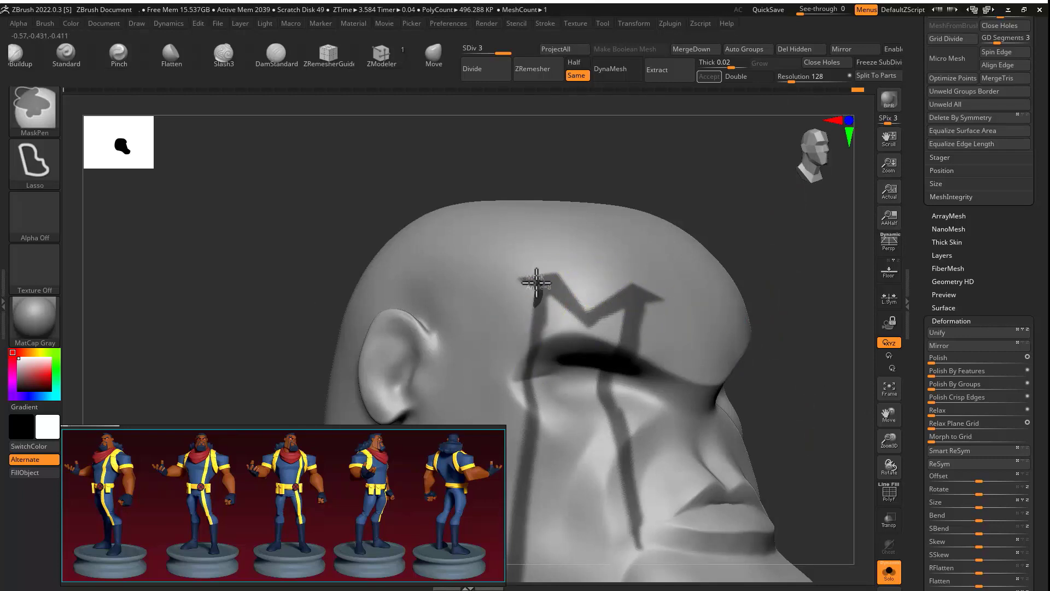
pyautogui.keyDown('ctrl'); pyautogui.moveTo(537, 282); pyautogui.dragTo(541, 278); pyautogui.keyUp('ctrl')
pyautogui.moveTo(541, 277)
pyautogui.keyDown('ctrl'); pyautogui.mouseDown(button='right')
pyautogui.moveTo(759, 285)
pyautogui.moveTo(741, 307)
pyautogui.moveTo(711, 296)
pyautogui.mouseUp(button='right'); pyautogui.keyUp('ctrl')
pyautogui.click(708, 77)
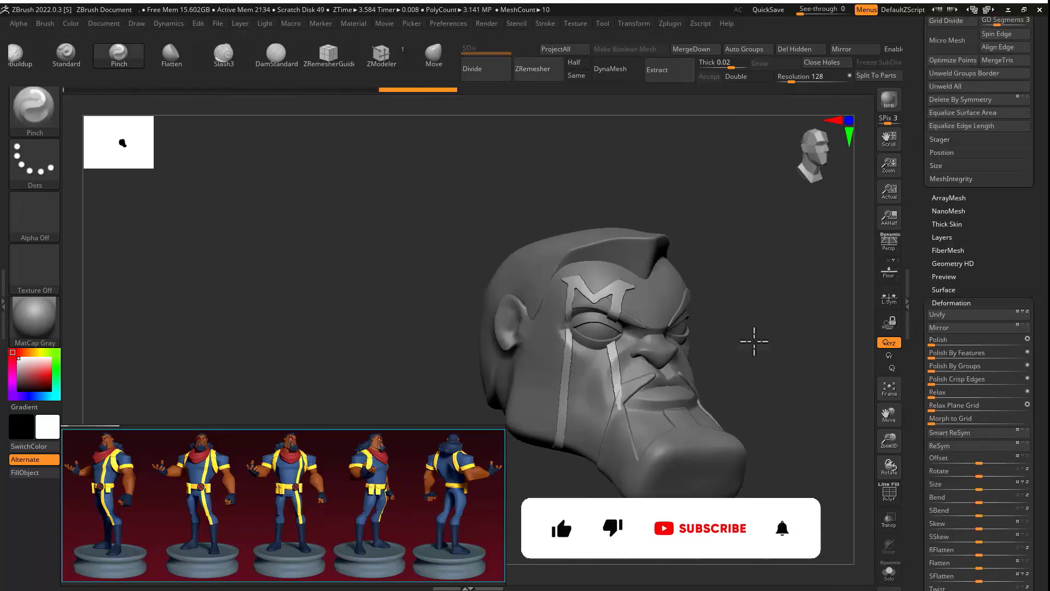
# Step: Fit the extracted M mark to the face with the Move brush, and make the head active at subdivision level 1
pyautogui.moveTo(754, 342); pyautogui.dragTo(777, 340, button='right')
pyautogui.keyDown('ctrl'); pyautogui.moveTo(777, 339); pyautogui.dragTo(682, 397, button='right'); pyautogui.keyUp('ctrl')
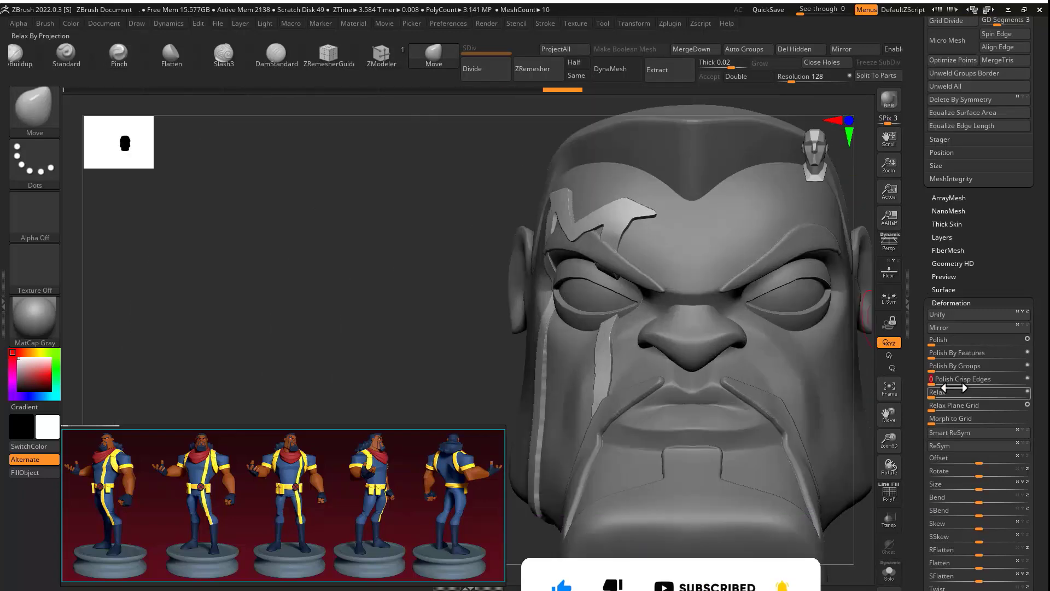
pyautogui.keyDown('alt'); pyautogui.moveTo(794, 317); pyautogui.dragTo(563, 248, button='right'); pyautogui.keyUp('alt')
pyautogui.keyDown('alt'); pyautogui.click(660, 292); pyautogui.keyUp('alt')
pyautogui.moveTo(681, 267); pyautogui.dragTo(720, 342, button='right')
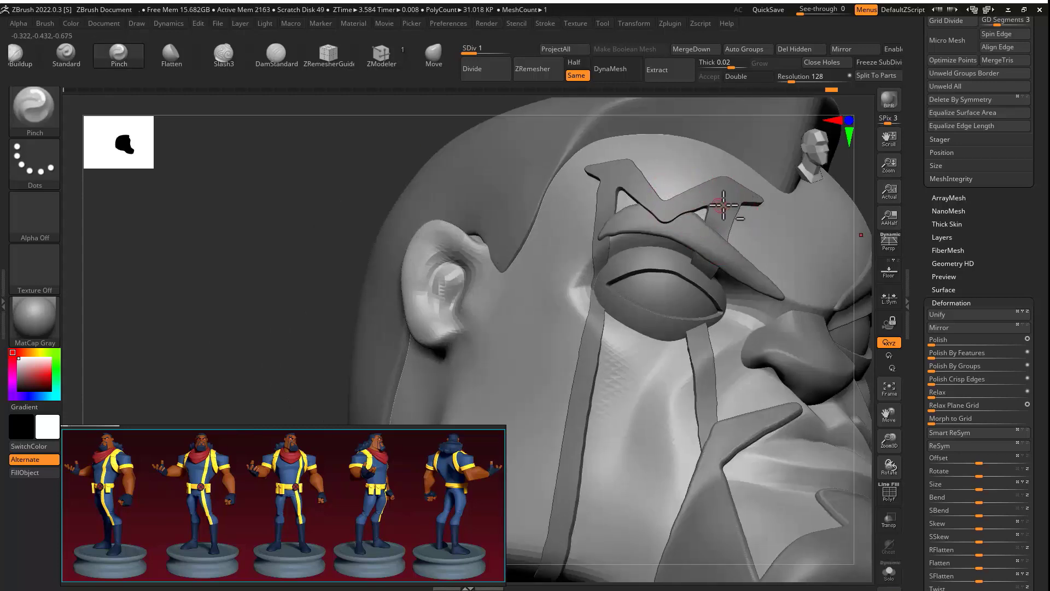
# Step: Make the M-shaped facial mark the active subtool and inflate it slightly
pyautogui.keyDown('alt'); pyautogui.click(679, 222); pyautogui.keyUp('alt')
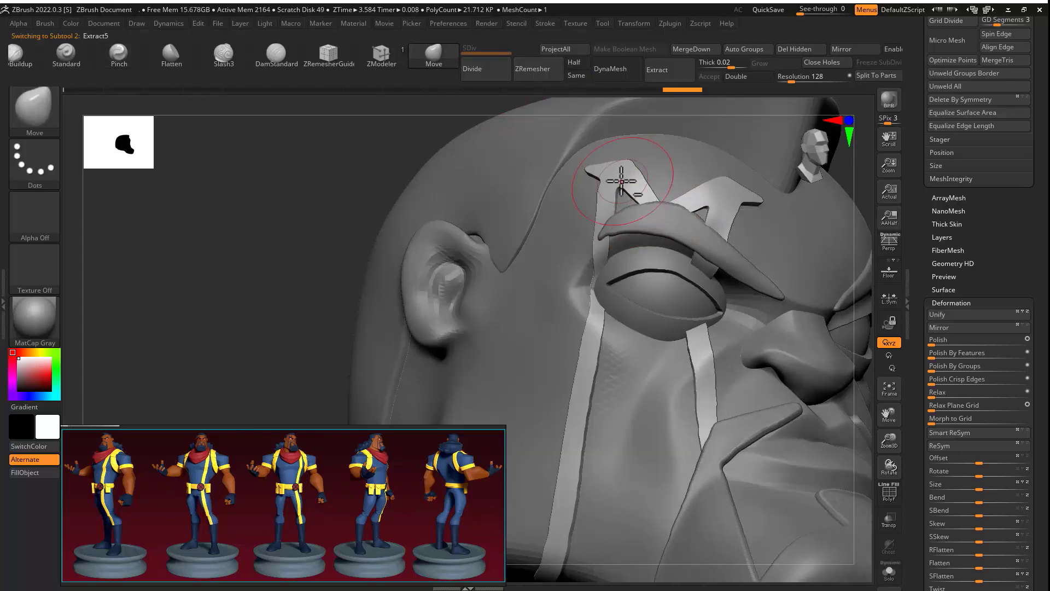
pyautogui.moveTo(1035, 525); pyautogui.dragTo(1035, 153)
pyautogui.moveTo(977, 300); pyautogui.dragTo(988, 300)
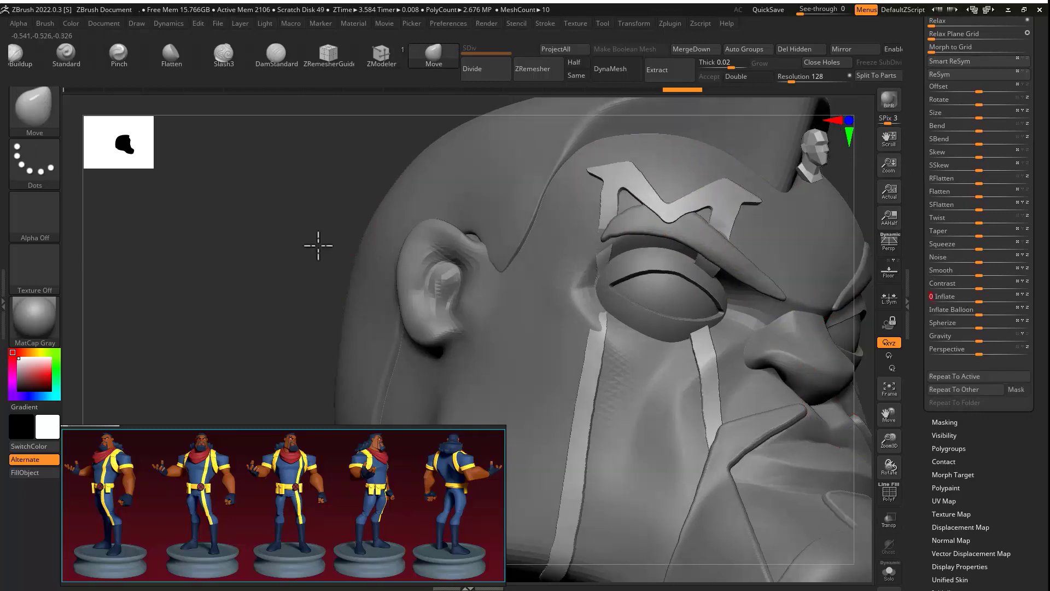
pyautogui.moveTo(319, 244); pyautogui.dragTo(492, 252)
# Step: Isolate the facial mark with its wireframe displayed and reduce it to a single-sided surface
pyautogui.click(889, 571)
pyautogui.moveTo(828, 337); pyautogui.dragTo(816, 240)
pyautogui.hotkey('shift', 'f')
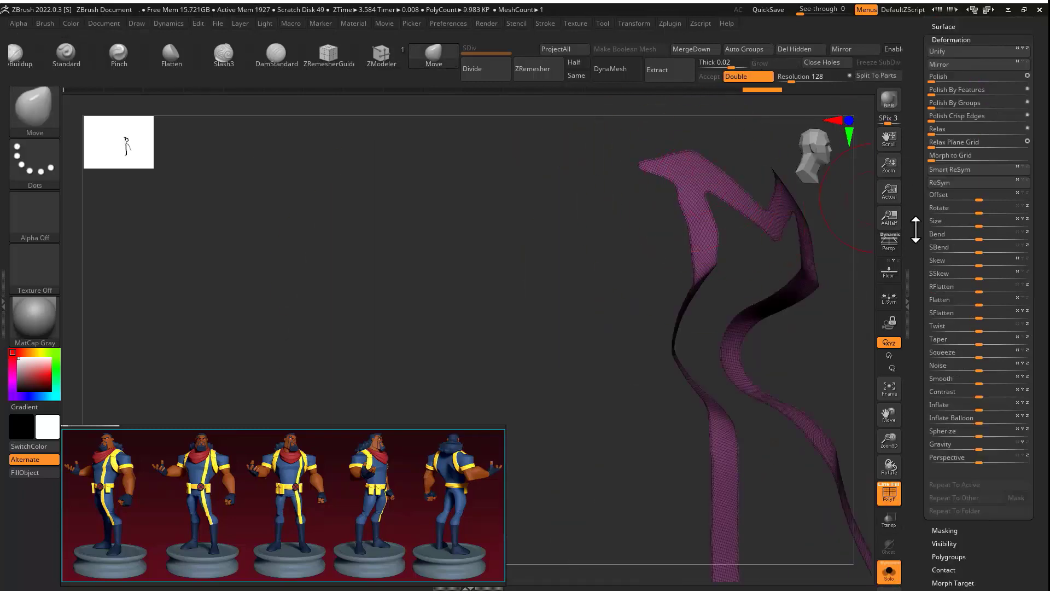
# Step: Try to thicken the facial mark by extruding all its polygons with ZModeler
pyautogui.press('space')
pyautogui.click(548, 291)
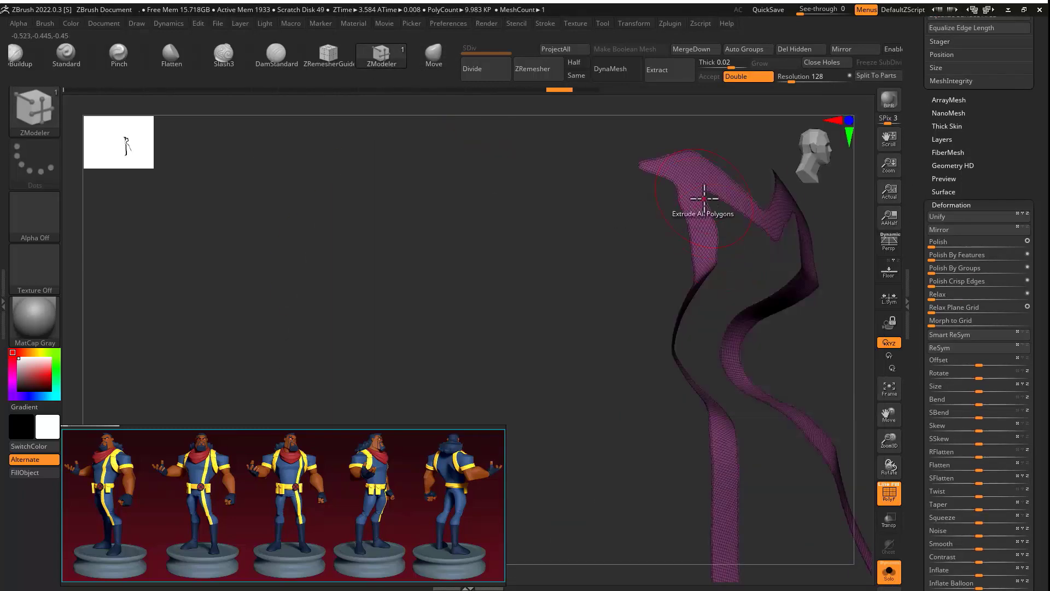
pyautogui.moveTo(704, 197); pyautogui.dragTo(890, 575)
pyautogui.hotkey('ctrl', 'z')
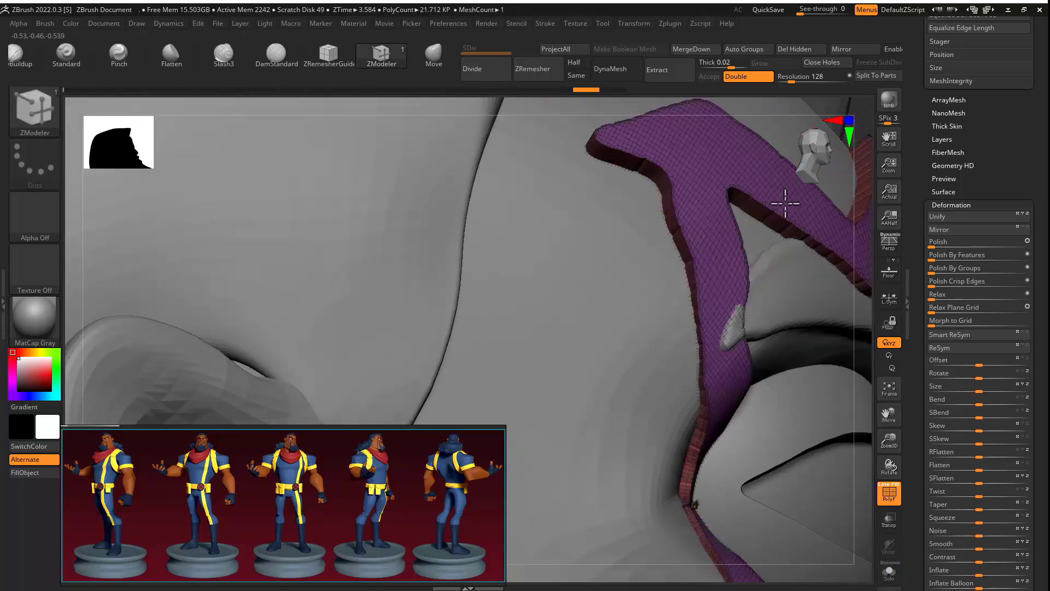
# Step: Merge the extruded mark into one polygroup and smooth it with Polish Crisp Edges
pyautogui.hotkey('ctrl', 'w')
pyautogui.press('d')
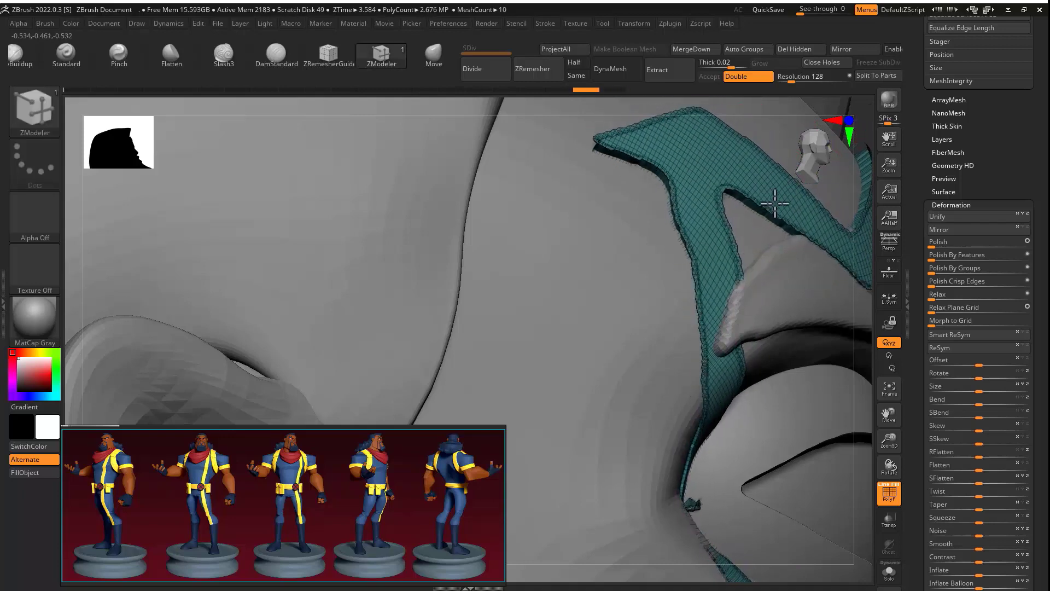
pyautogui.moveTo(931, 284); pyautogui.dragTo(949, 286)
pyautogui.keyDown('ctrl'); pyautogui.moveTo(825, 331); pyautogui.dragTo(668, 316, button='right'); pyautogui.keyUp('ctrl')
pyautogui.hotkey('shift', 'f')
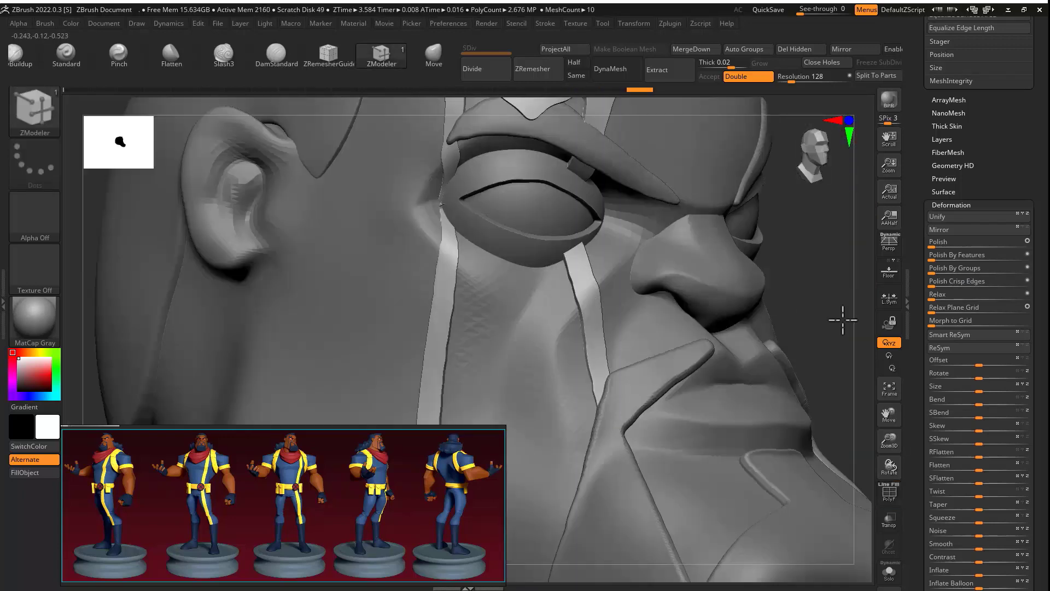
# Step: Extrude the single-sided facial mark's polygroup with ZModeler to give it thickness, and check it against the head
pyautogui.moveTo(840, 317); pyautogui.dragTo(547, 215, button='right')
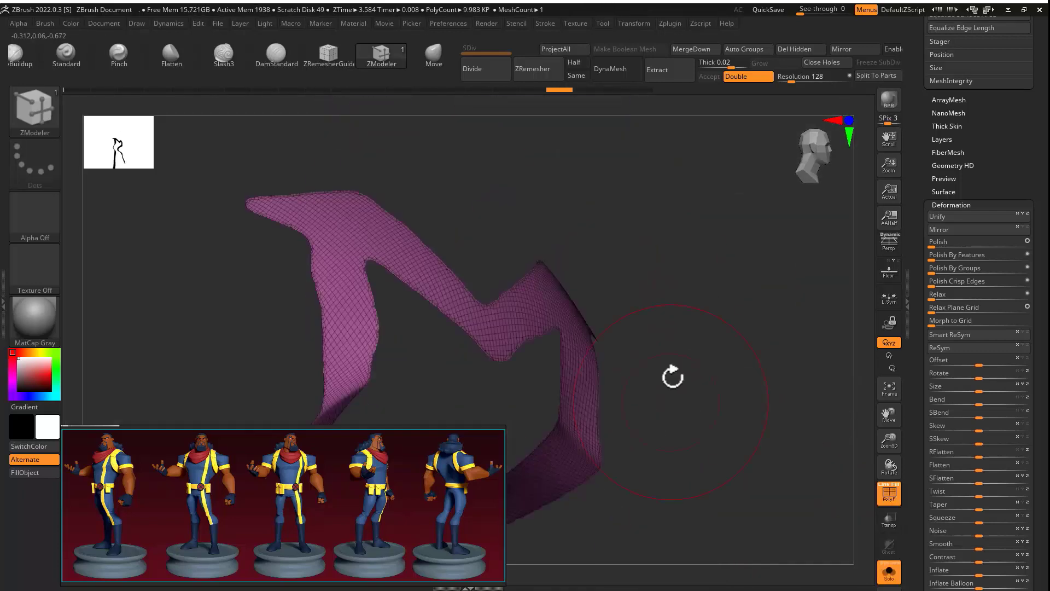
pyautogui.hotkey('shift', 'f')
pyautogui.click(889, 520)
pyautogui.click(889, 572)
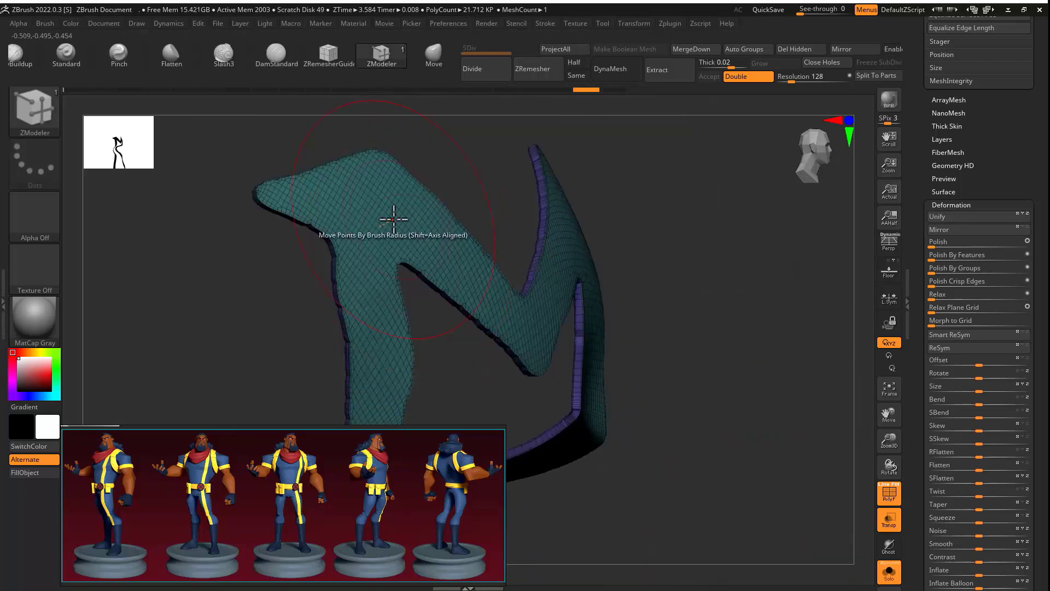
pyautogui.moveTo(393, 220); pyautogui.dragTo(418, 213, button='right')
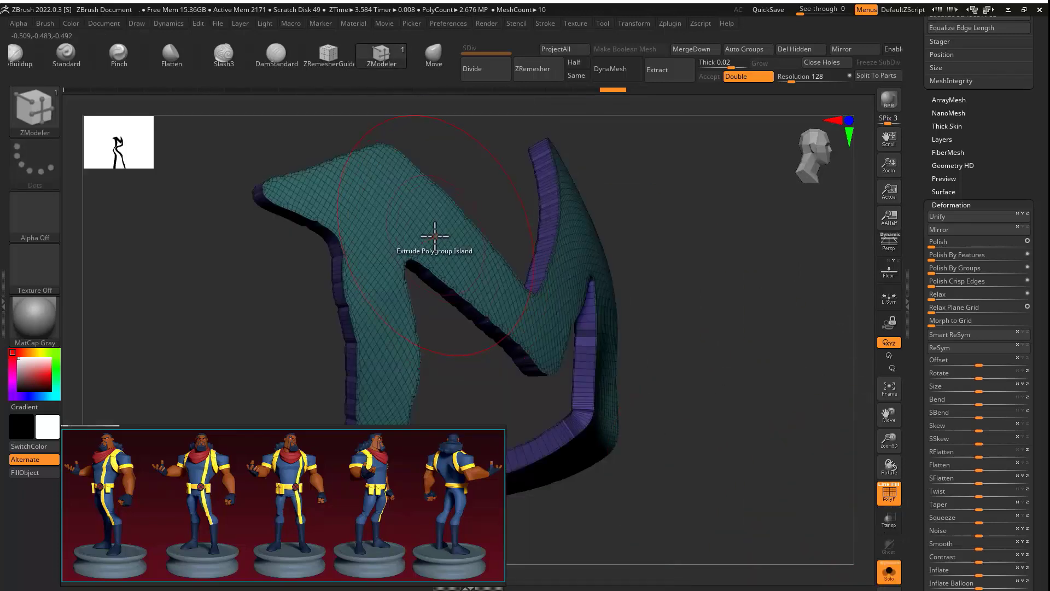
pyautogui.moveTo(445, 247); pyautogui.dragTo(456, 234, button='right')
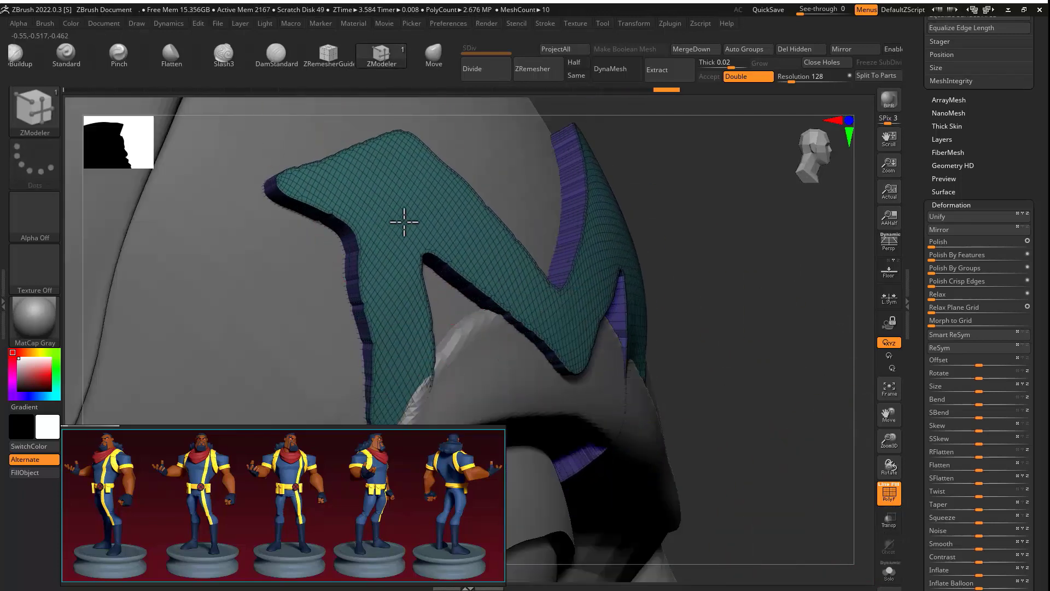
# Step: Adjust the facial mark's fit over the forehead and cheek with the Move brush
pyautogui.moveTo(404, 223); pyautogui.dragTo(868, 164, button='right')
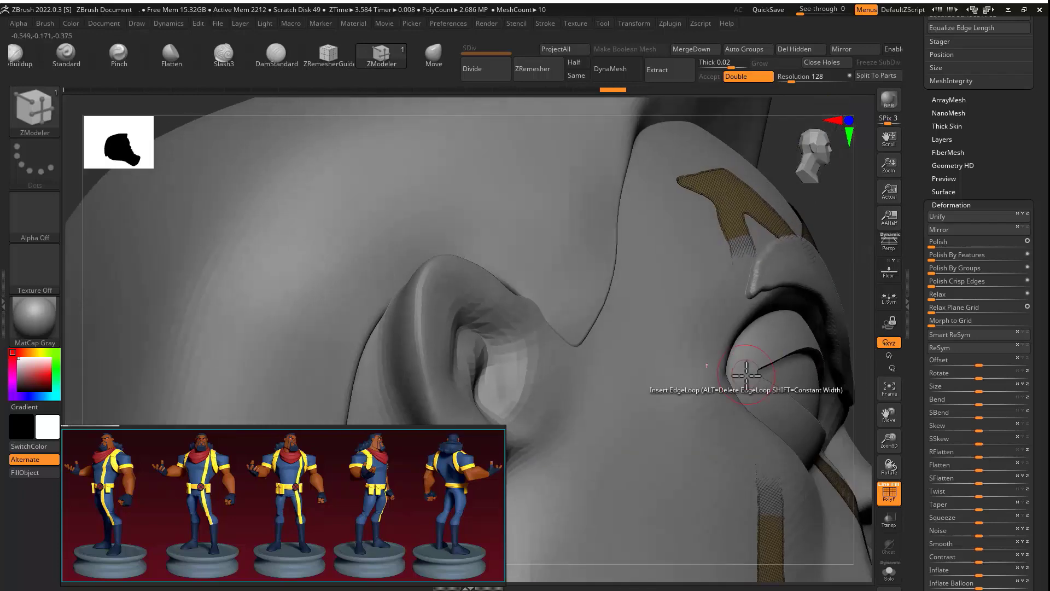
pyautogui.press('b')
pyautogui.press('m')
pyautogui.press('v')
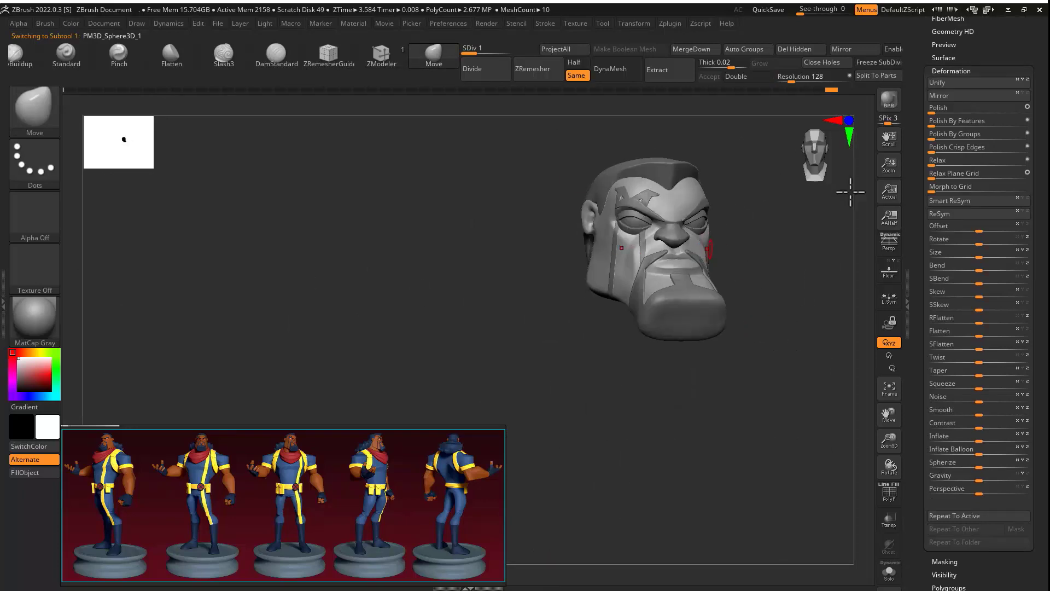
# Step: Create a subtool folder named "head" and gather the head's subtools in it
pyautogui.scroll(10, 947, 151)
pyautogui.click(952, 234)
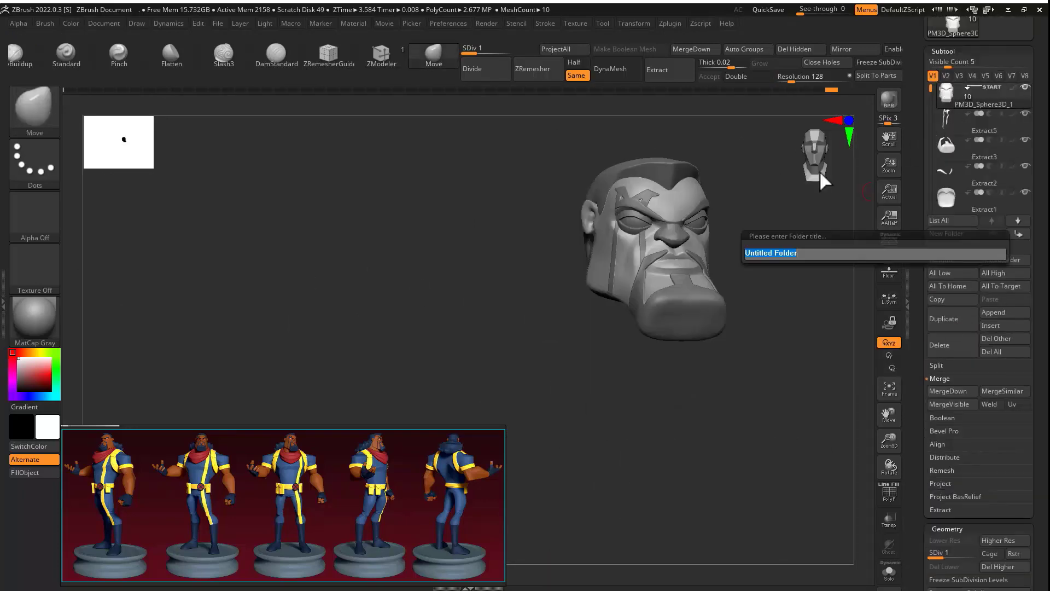
pyautogui.write('head')
pyautogui.press('Return')
pyautogui.moveTo(956, 143); pyautogui.dragTo(963, 102)
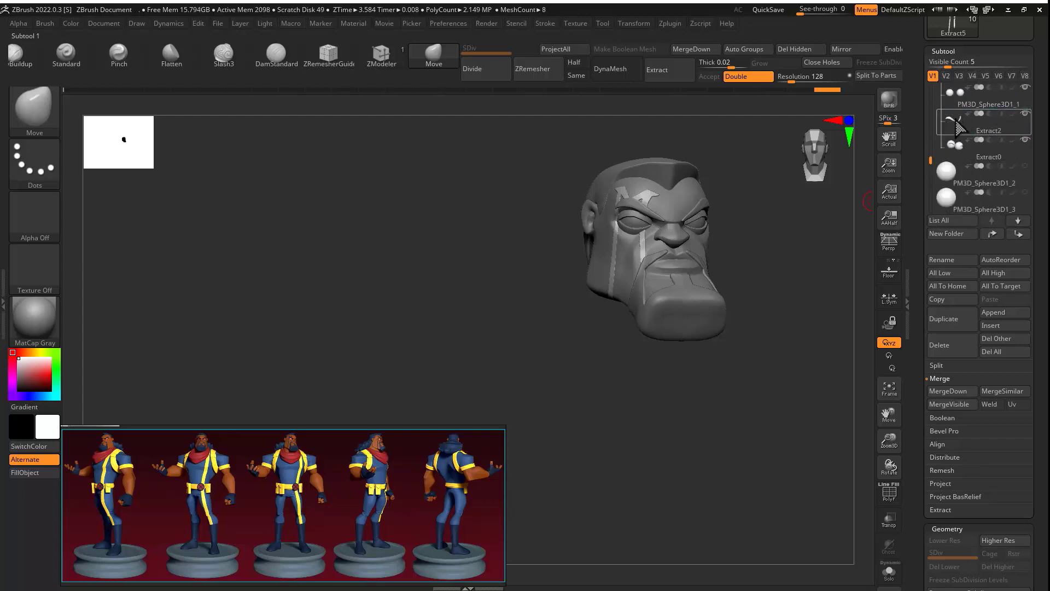
# Step: Delete the two unused sphere subtools outside the head folder and collapse the folder
pyautogui.keyDown('ctrl'); pyautogui.moveTo(793, 208); pyautogui.dragTo(793, 257, button='right'); pyautogui.keyUp('ctrl')
pyautogui.click(946, 172)
pyautogui.moveTo(820, 246); pyautogui.dragTo(783, 246)
pyautogui.click(1025, 89)
pyautogui.click(995, 147)
pyautogui.click(958, 200)
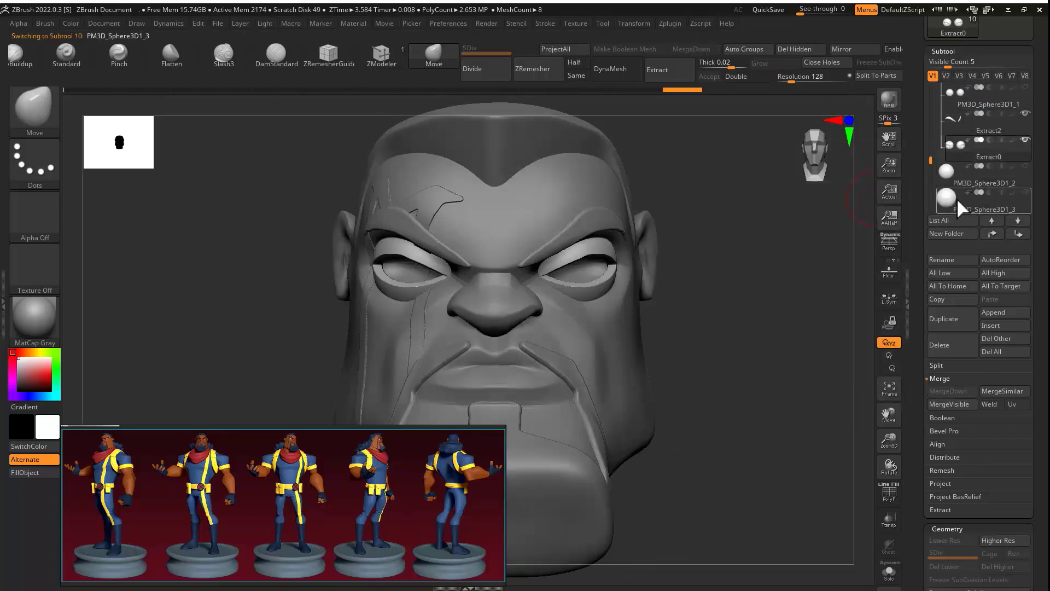
pyautogui.click(960, 346)
pyautogui.click(961, 346)
pyautogui.click(1026, 90)
pyautogui.keyDown('ctrl'); pyautogui.moveTo(799, 203); pyautogui.dragTo(801, 174, button='right'); pyautogui.keyUp('ctrl')
pyautogui.moveTo(931, 175); pyautogui.dragTo(931, 94)
pyautogui.click(963, 96)
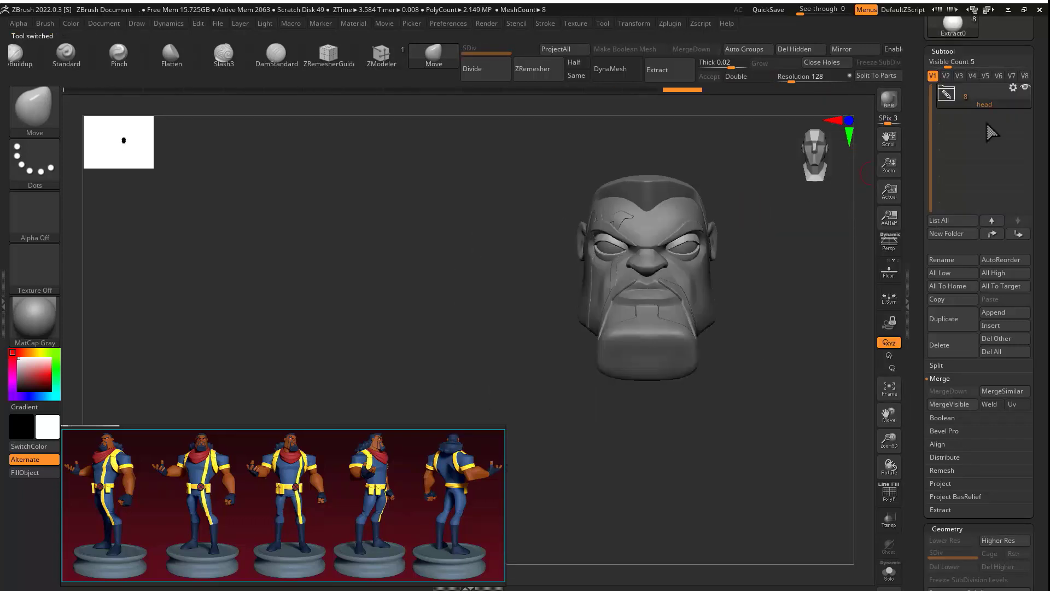
# Step: Append a sphere as a new subtool and position and scale it beneath the head as the neck
pyautogui.moveTo(851, 310); pyautogui.dragTo(788, 310)
pyautogui.click(1001, 312)
pyautogui.click(618, 356)
pyautogui.click(955, 132)
pyautogui.keyDown('ctrl'); pyautogui.moveTo(799, 207); pyautogui.dragTo(798, 230, button='right'); pyautogui.keyUp('ctrl')
pyautogui.press('w')
pyautogui.moveTo(667, 215); pyautogui.dragTo(666, 358)
pyautogui.moveTo(669, 407)
pyautogui.mouseDown()
pyautogui.moveTo(678, 394)
pyautogui.moveTo(719, 393)
pyautogui.mouseUp()
pyautogui.keyDown('ctrl'); pyautogui.moveTo(813, 343); pyautogui.dragTo(810, 301, button='right'); pyautogui.keyUp('ctrl')
# Step: Shape the neck sphere into a tapered form that widens toward the base with the Move brush
pyautogui.press('q')
pyautogui.moveTo(623, 347)
pyautogui.mouseDown()
pyautogui.moveTo(617, 389)
pyautogui.moveTo(658, 379)
pyautogui.moveTo(672, 390)
pyautogui.mouseUp()
pyautogui.moveTo(731, 364)
pyautogui.keyDown('shift'); pyautogui.mouseDown()
pyautogui.moveTo(694, 366)
pyautogui.moveTo(771, 307)
pyautogui.moveTo(826, 309)
pyautogui.mouseUp(); pyautogui.keyUp('shift')
pyautogui.moveTo(666, 421); pyautogui.dragTo(684, 372)
pyautogui.keyDown('ctrl'); pyautogui.moveTo(777, 362); pyautogui.dragTo(717, 293, button='right'); pyautogui.keyUp('ctrl')
pyautogui.click(1001, 311)
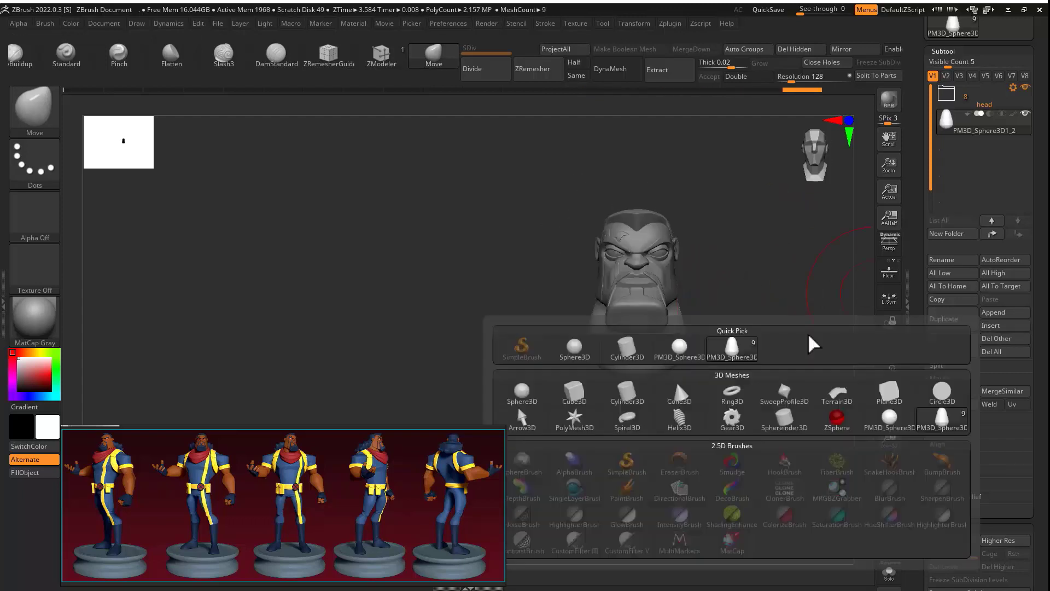
pyautogui.click(627, 348)
pyautogui.keyDown('alt'); pyautogui.click(656, 284); pyautogui.keyUp('alt')
pyautogui.press('w')
pyautogui.moveTo(633, 230); pyautogui.dragTo(633, 307)
pyautogui.click(947, 349)
pyautogui.press('q')
# Step: Append another PM3D_Sphere3D sphere and position it below the neck as the torso base
pyautogui.click(1002, 312)
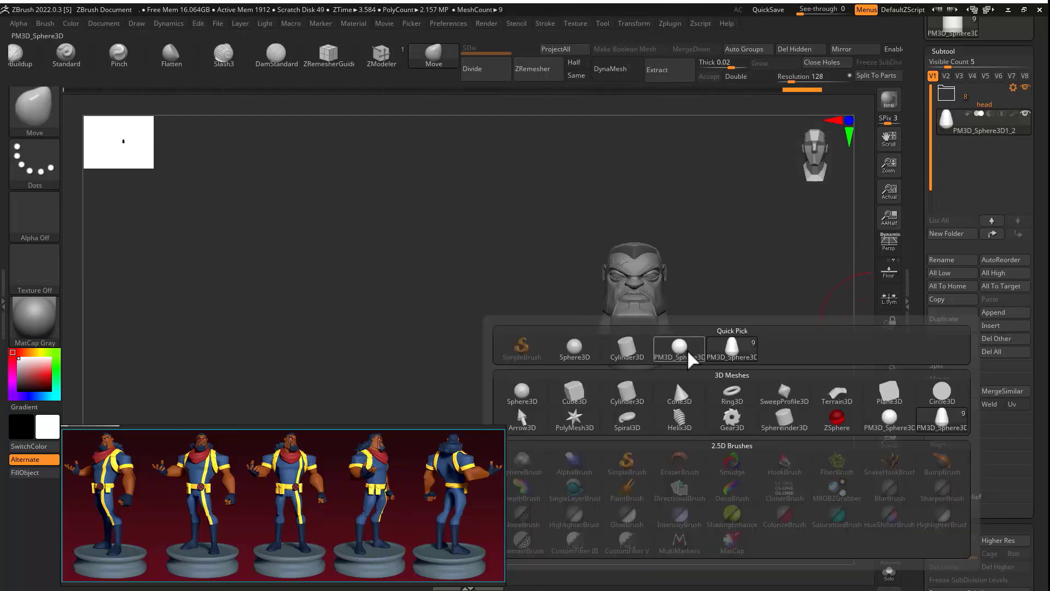
pyautogui.click(687, 349)
pyautogui.moveTo(694, 339); pyautogui.dragTo(742, 261)
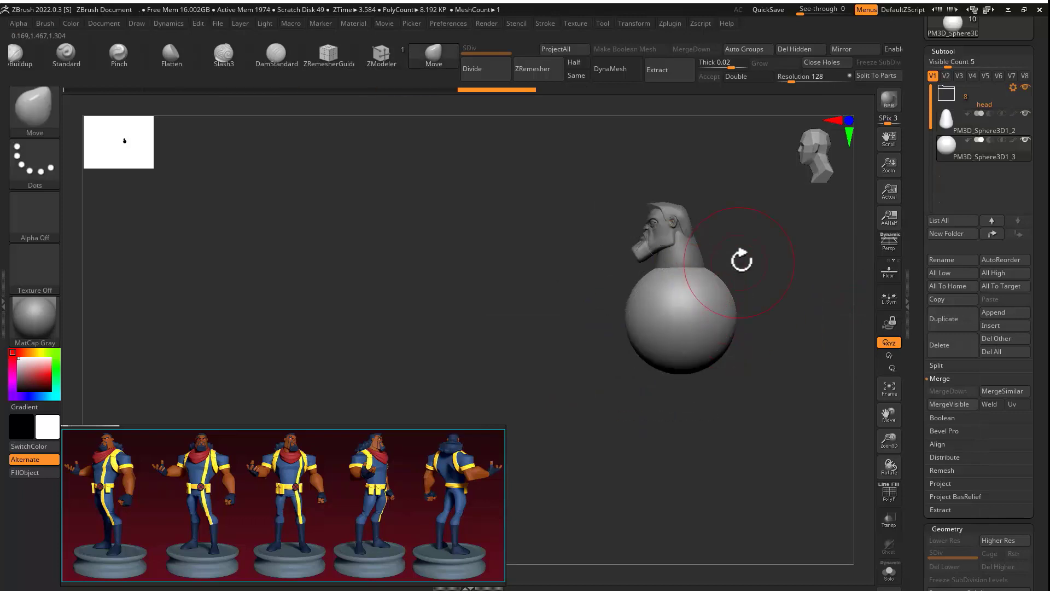
pyautogui.press('w')
pyautogui.moveTo(629, 319); pyautogui.dragTo(645, 318)
pyautogui.press('q')
# Step: Stretch the torso sphere downward and narrow its waist in front and side view with the Move brush
pyautogui.moveTo(755, 305)
pyautogui.keyDown('shift'); pyautogui.mouseDown()
pyautogui.moveTo(804, 305)
pyautogui.moveTo(755, 268)
pyautogui.mouseUp(); pyautogui.keyUp('shift')
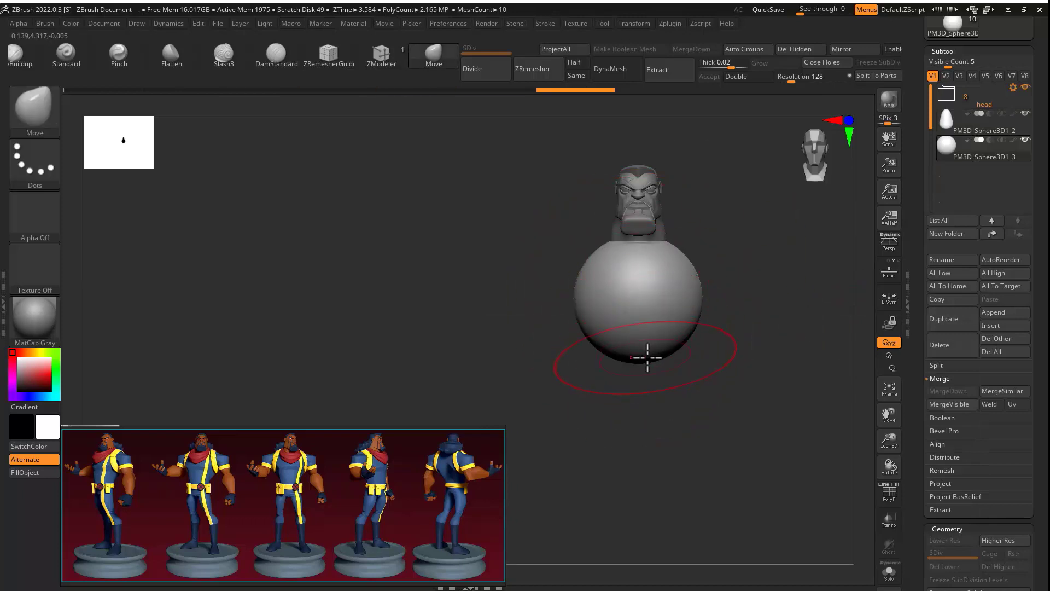
pyautogui.moveTo(648, 357); pyautogui.dragTo(645, 420)
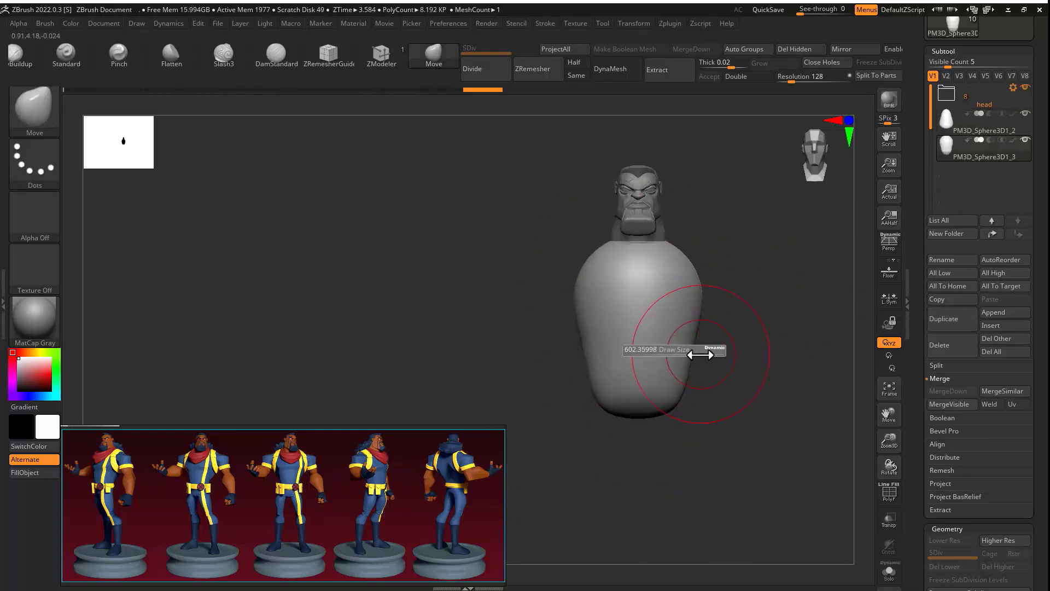
pyautogui.moveTo(700, 355)
pyautogui.mouseDown()
pyautogui.moveTo(745, 335)
pyautogui.moveTo(667, 301)
pyautogui.mouseUp()
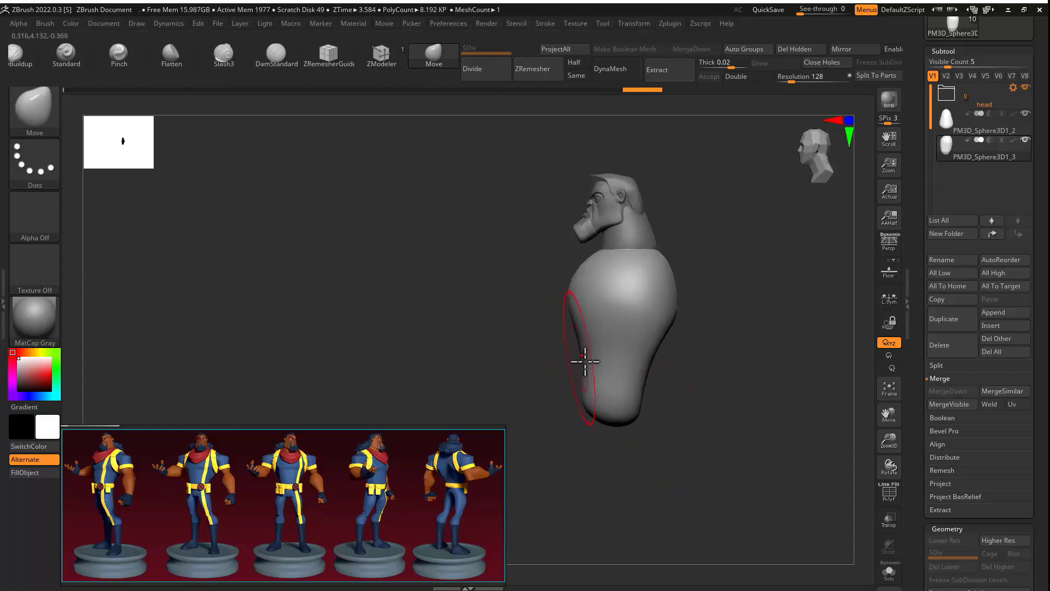
pyautogui.keyDown('shift'); pyautogui.moveTo(526, 350); pyautogui.dragTo(569, 350); pyautogui.keyUp('shift')
pyautogui.keyDown('alt'); pyautogui.moveTo(514, 328); pyautogui.dragTo(514, 383); pyautogui.keyUp('alt')
# Step: Carve the chest's lower edge and the torso's side planes with DamStandard and smooth the strokes
pyautogui.click(277, 58)
pyautogui.moveTo(610, 334); pyautogui.dragTo(706, 377)
pyautogui.moveTo(782, 372)
pyautogui.mouseDown()
pyautogui.moveTo(762, 281)
pyautogui.moveTo(698, 307)
pyautogui.mouseUp()
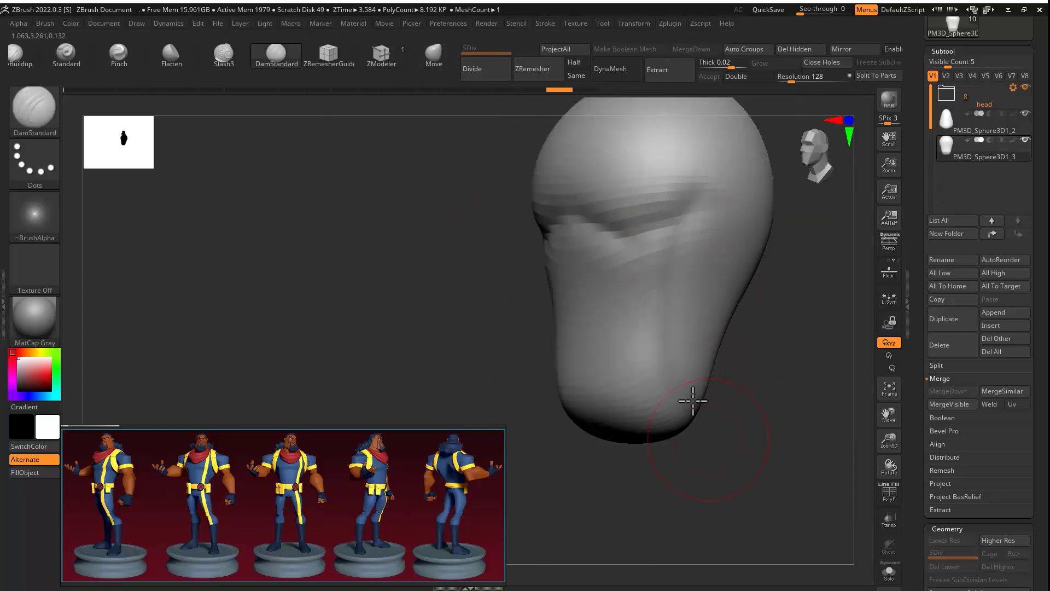
pyautogui.moveTo(692, 401); pyautogui.dragTo(672, 269)
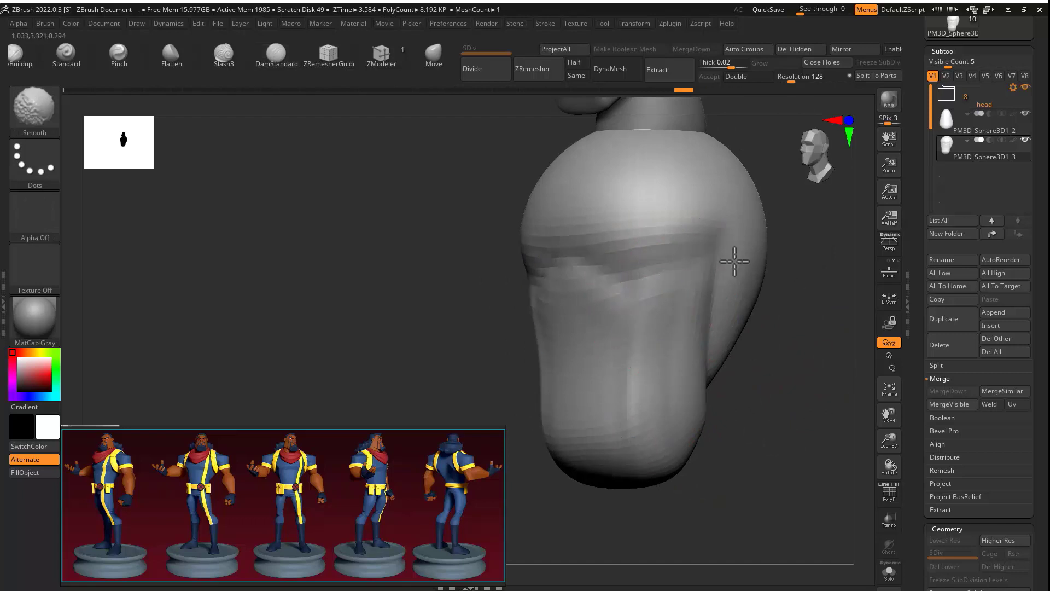
pyautogui.moveTo(735, 262)
pyautogui.keyDown('shift'); pyautogui.mouseDown()
pyautogui.moveTo(657, 230)
pyautogui.moveTo(760, 252)
pyautogui.moveTo(590, 213)
pyautogui.mouseUp(); pyautogui.keyUp('shift')
# Step: Broaden the torso's shoulders and upper back into a V shape with the Move brush
pyautogui.click(433, 55)
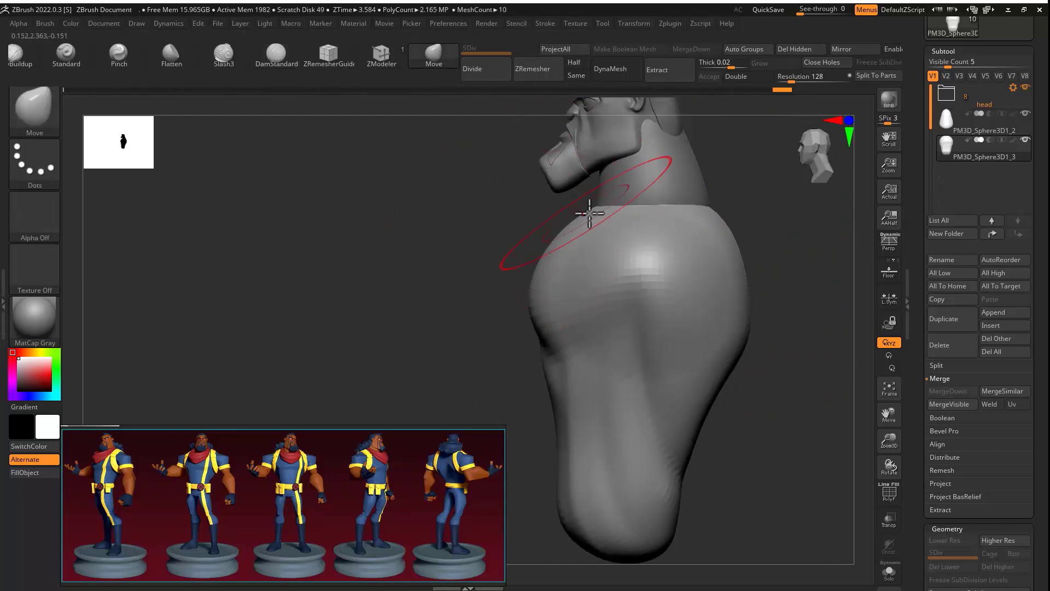
pyautogui.moveTo(509, 306); pyautogui.dragTo(717, 234)
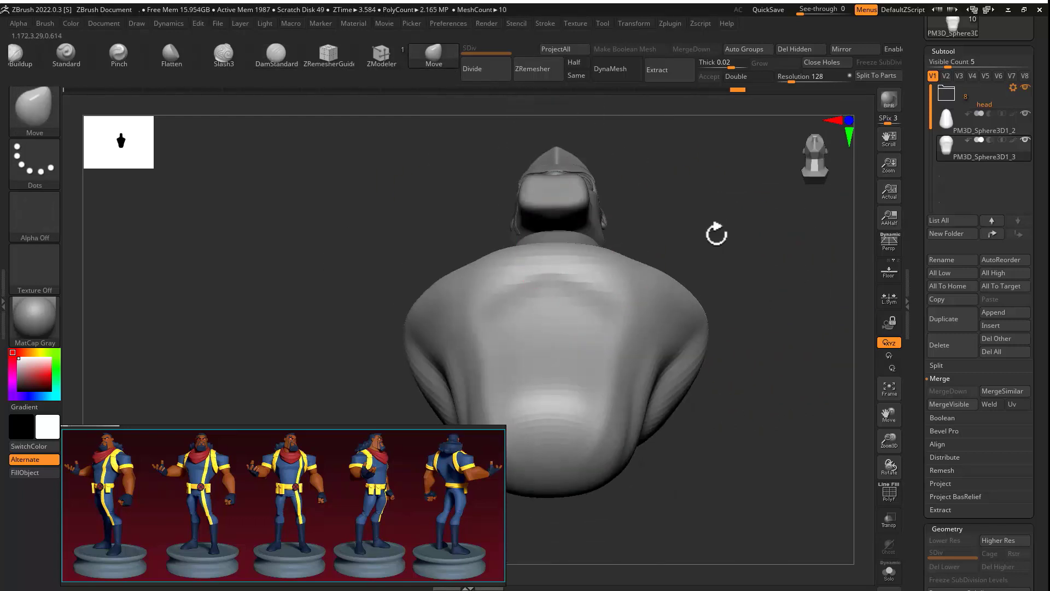
pyautogui.moveTo(620, 254); pyautogui.dragTo(748, 309)
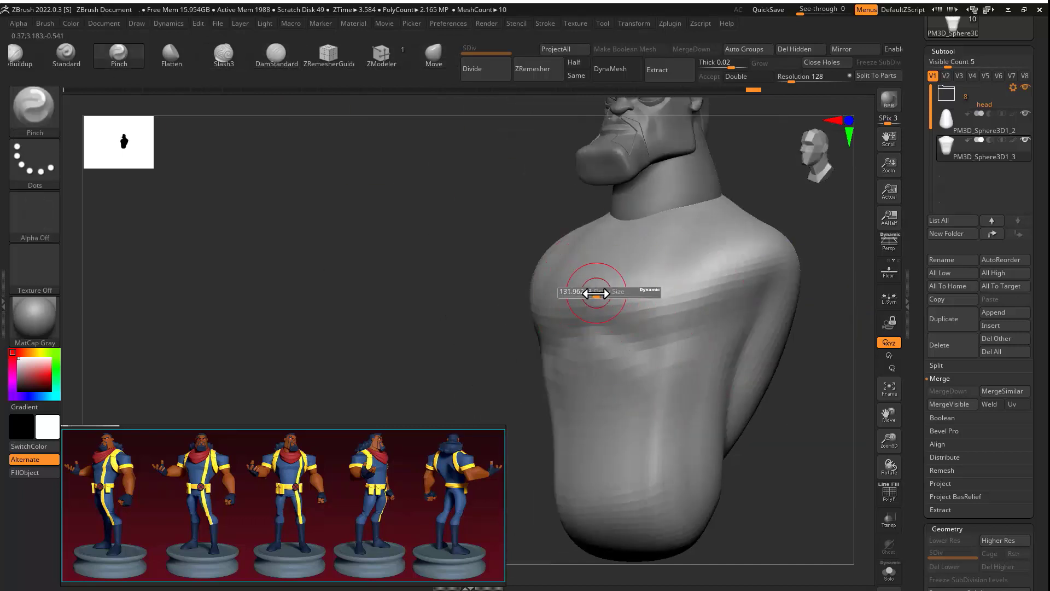
# Step: Sharpen the chest's lower edge with the Pinch brush and remesh the torso with ZRemesher set to Same
pyautogui.moveTo(714, 368); pyautogui.dragTo(629, 336)
pyautogui.keyDown('ctrl'); pyautogui.moveTo(629, 336); pyautogui.dragTo(736, 363, button='right'); pyautogui.keyUp('ctrl')
pyautogui.moveTo(685, 342)
pyautogui.mouseDown(button='right')
pyautogui.moveTo(613, 342)
pyautogui.moveTo(671, 352)
pyautogui.mouseUp(button='right')
pyautogui.click(578, 75)
pyautogui.click(538, 69)
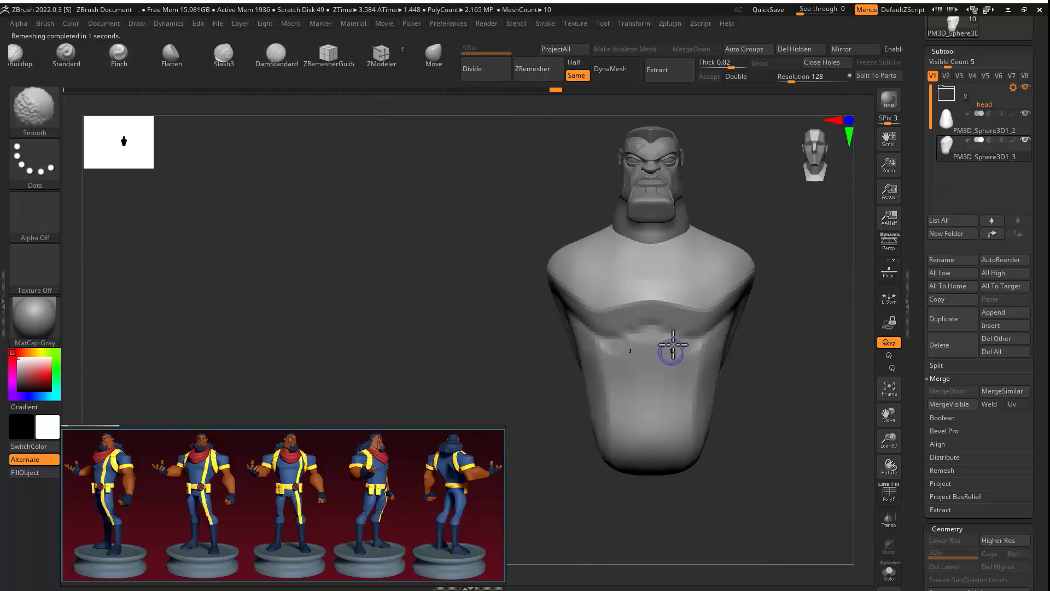
# Step: Refine the remeshed torso's sides and back silhouette with the Move brush
pyautogui.moveTo(776, 345); pyautogui.dragTo(706, 336, button='right')
pyautogui.moveTo(730, 371)
pyautogui.mouseDown(button='right')
pyautogui.moveTo(761, 333)
pyautogui.moveTo(706, 274)
pyautogui.mouseUp(button='right')
pyautogui.moveTo(580, 273)
pyautogui.keyDown('shift'); pyautogui.mouseDown(button='right')
pyautogui.moveTo(701, 262)
pyautogui.moveTo(500, 220)
pyautogui.moveTo(350, 229)
pyautogui.mouseUp(button='right'); pyautogui.keyUp('shift')
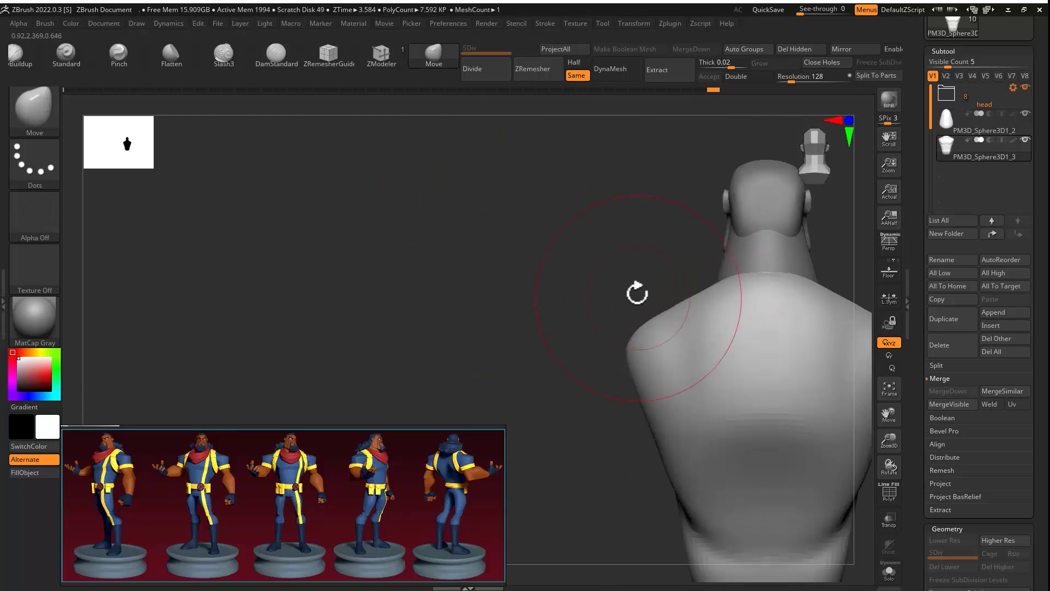
pyautogui.keyDown('alt'); pyautogui.moveTo(747, 329); pyautogui.dragTo(574, 283, button='right'); pyautogui.keyUp('alt')
# Step: Carve the spine groove and shoulder-blade creases into the back with DamStandard and smooth them
pyautogui.press('ctrl')
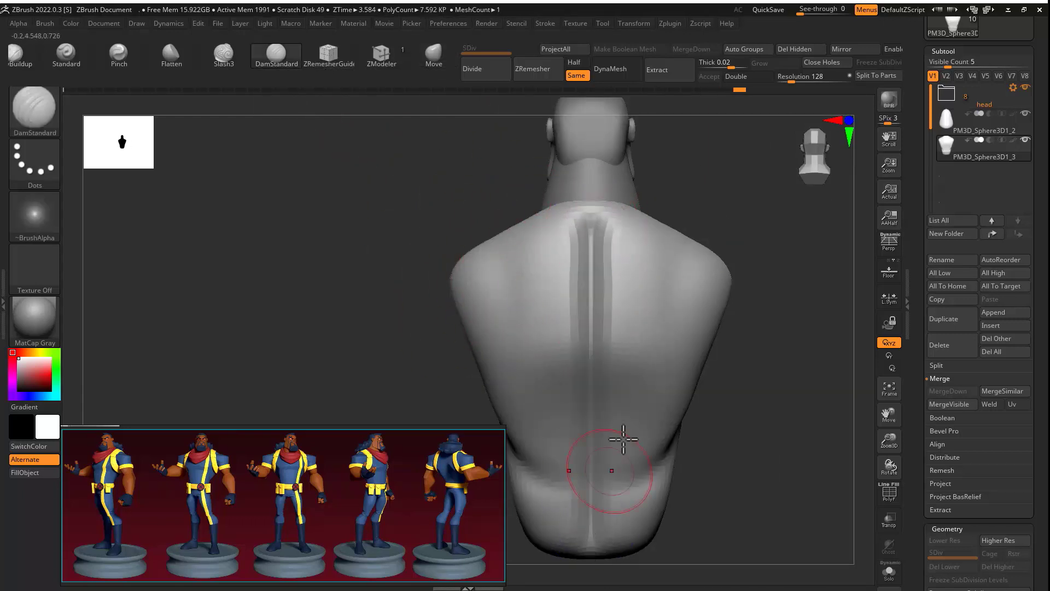
pyautogui.moveTo(623, 439); pyautogui.dragTo(596, 404, button='right')
pyautogui.moveTo(583, 416)
pyautogui.keyDown('shift'); pyautogui.mouseDown()
pyautogui.moveTo(585, 492)
pyautogui.moveTo(586, 399)
pyautogui.mouseUp(); pyautogui.keyUp('shift')
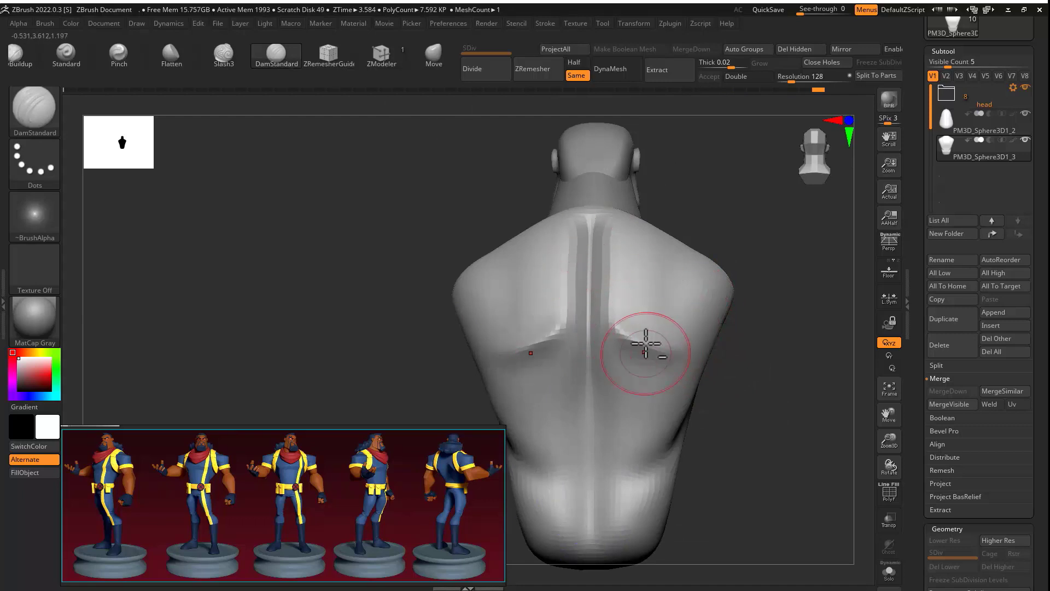
pyautogui.moveTo(628, 250); pyautogui.dragTo(780, 335, button='right')
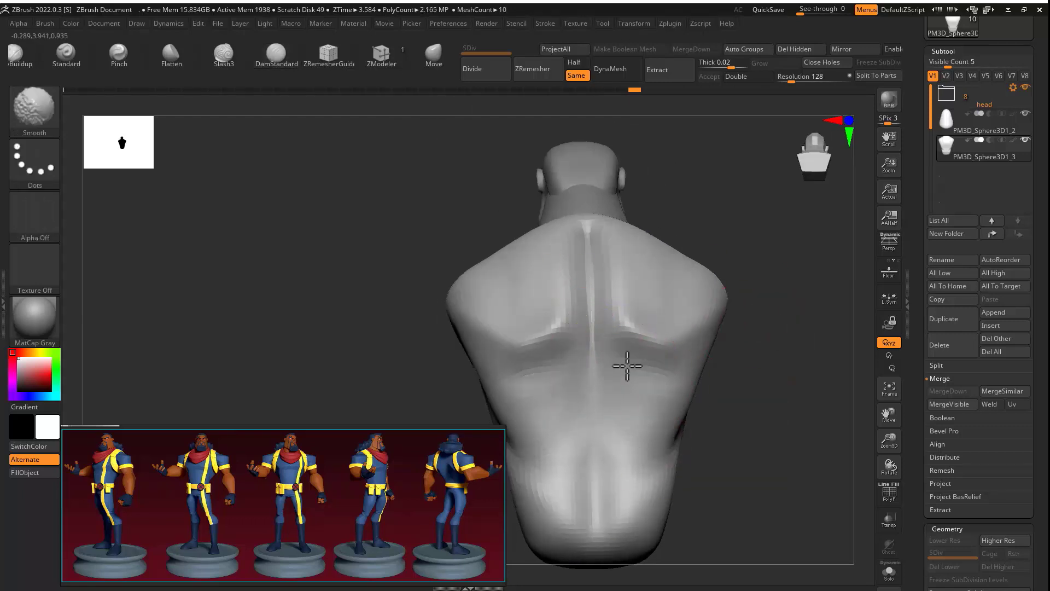
pyautogui.moveTo(627, 366); pyautogui.dragTo(668, 389, button='right')
pyautogui.keyDown('shift'); pyautogui.moveTo(668, 389); pyautogui.dragTo(655, 472); pyautogui.keyUp('shift')
pyautogui.moveTo(655, 472); pyautogui.dragTo(464, 96, button='right')
pyautogui.moveTo(614, 330)
pyautogui.mouseDown(button='right')
pyautogui.moveTo(572, 327)
pyautogui.moveTo(558, 312)
pyautogui.moveTo(696, 228)
pyautogui.moveTo(721, 248)
pyautogui.moveTo(631, 295)
pyautogui.moveTo(737, 357)
pyautogui.moveTo(701, 356)
pyautogui.mouseUp(button='right')
# Step: Try to carve collarbone creases across the upper chest with DamStandard
pyautogui.press('b')
pyautogui.press('d')
pyautogui.press('s')
pyautogui.moveTo(631, 209)
pyautogui.keyDown('shift'); pyautogui.mouseDown(button='right')
pyautogui.moveTo(751, 242)
pyautogui.moveTo(744, 274)
pyautogui.mouseUp(button='right'); pyautogui.keyUp('shift')
pyautogui.moveTo(497, 302); pyautogui.dragTo(562, 305)
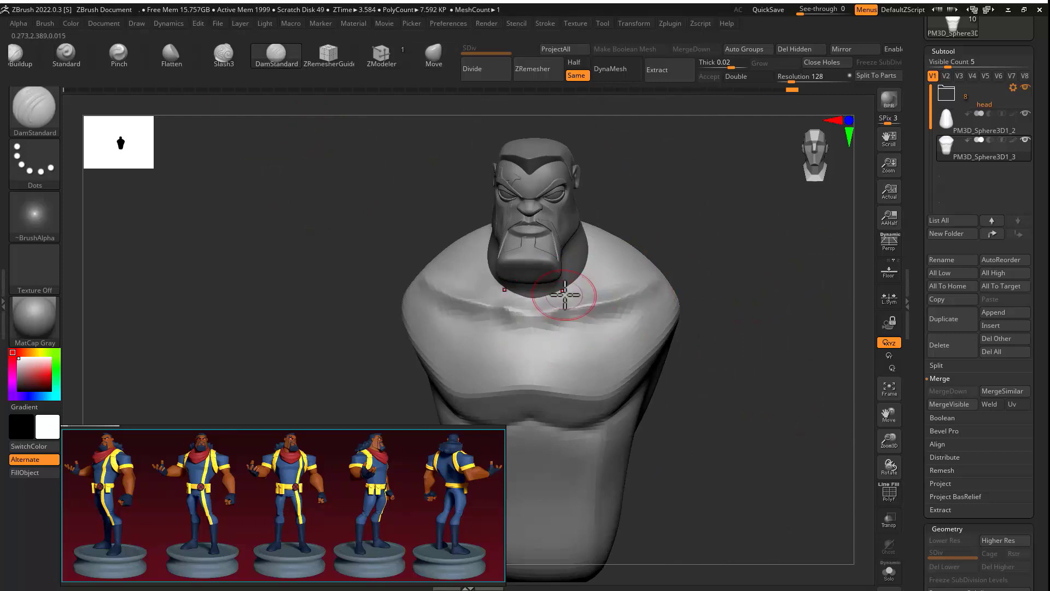
# Step: Square off the chest's lower edge and define the flat front plane of the abdomen
pyautogui.moveTo(586, 364)
pyautogui.keyDown('alt'); pyautogui.mouseDown(button='right')
pyautogui.moveTo(588, 269)
pyautogui.moveTo(627, 251)
pyautogui.mouseUp(button='right'); pyautogui.keyUp('alt')
pyautogui.moveTo(698, 383); pyautogui.dragTo(716, 372)
pyautogui.keyDown('alt'); pyautogui.moveTo(716, 372); pyautogui.dragTo(684, 345, button='right'); pyautogui.keyUp('alt')
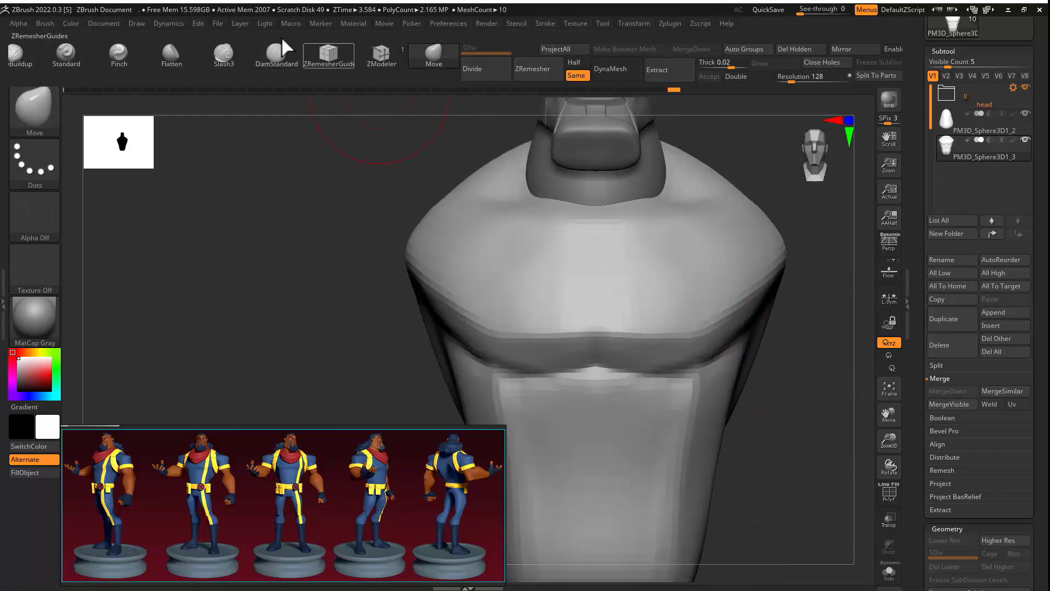
pyautogui.moveTo(793, 375)
pyautogui.mouseDown()
pyautogui.moveTo(769, 429)
pyautogui.moveTo(657, 364)
pyautogui.mouseUp()
pyautogui.moveTo(658, 363); pyautogui.dragTo(705, 302, button='right')
# Step: Insert a new sphere subtool and position it at one side of the torso as the shoulder
pyautogui.click(991, 327)
pyautogui.click(581, 345)
pyautogui.keyDown('alt'); pyautogui.moveTo(632, 146); pyautogui.dragTo(586, 201, button='right'); pyautogui.keyUp('alt')
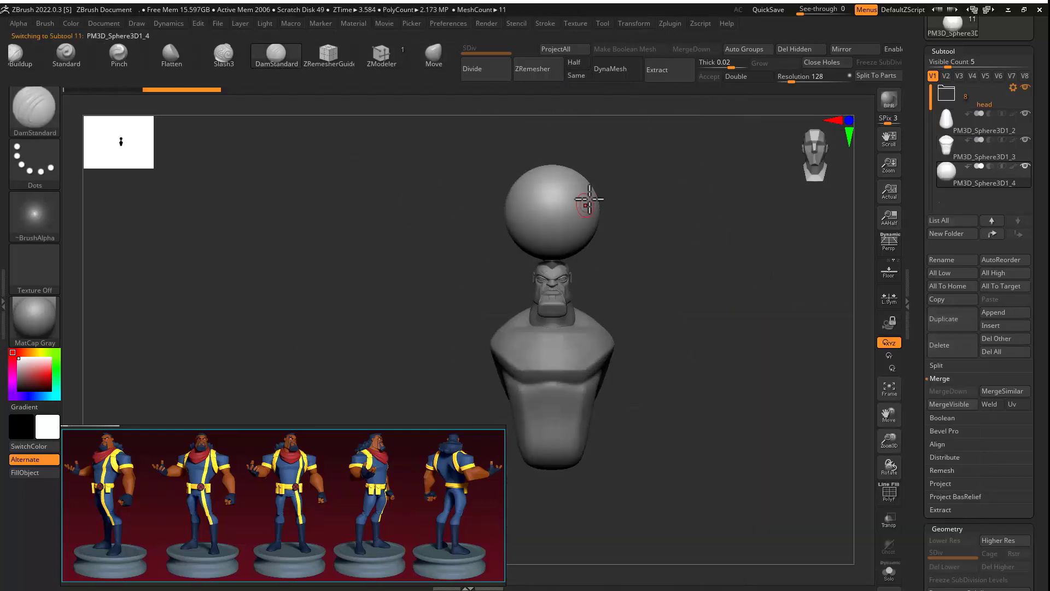
pyautogui.press('w')
pyautogui.moveTo(559, 206); pyautogui.dragTo(636, 358)
pyautogui.keyDown('alt'); pyautogui.moveTo(728, 323); pyautogui.dragTo(652, 296, button='right'); pyautogui.keyUp('alt')
pyautogui.keyDown('shift'); pyautogui.moveTo(705, 338); pyautogui.dragTo(662, 345, button='right'); pyautogui.keyUp('shift')
pyautogui.press('q')
pyautogui.press('s')
pyautogui.moveTo(662, 345)
pyautogui.keyDown('ctrl'); pyautogui.mouseDown(button='right')
pyautogui.moveTo(618, 353)
pyautogui.moveTo(656, 390)
pyautogui.mouseUp(button='right'); pyautogui.keyUp('ctrl')
pyautogui.press('q')
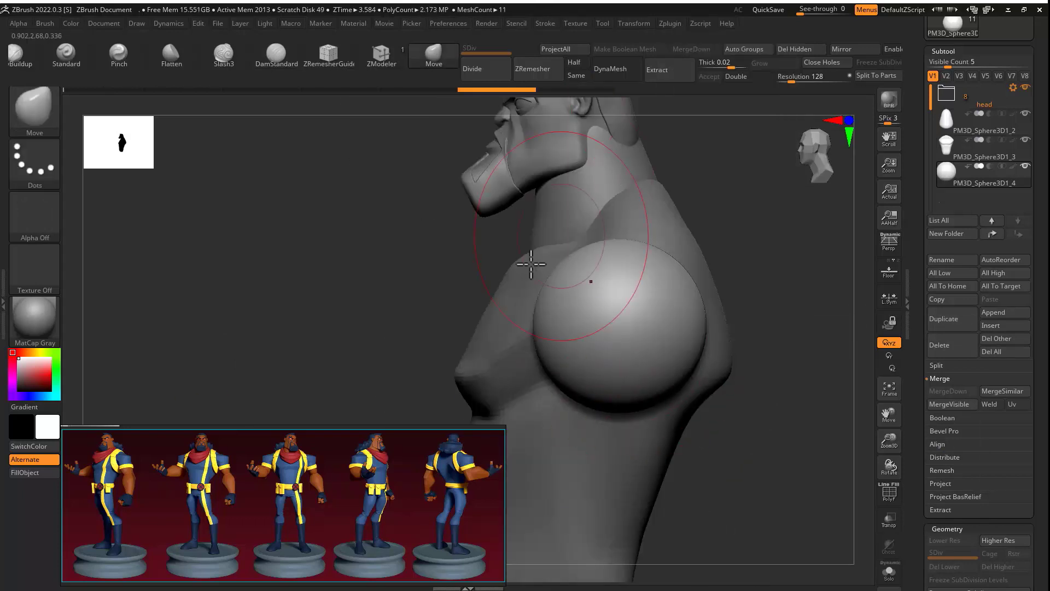
# Step: Shape the shoulder sphere into a blocky deltoid that fits the torso with the Move brush
pyautogui.keyDown('shift'); pyautogui.moveTo(531, 307); pyautogui.dragTo(613, 350, button='right'); pyautogui.keyUp('shift')
pyautogui.moveTo(552, 378); pyautogui.dragTo(580, 350)
pyautogui.moveTo(681, 380); pyautogui.dragTo(654, 351)
pyautogui.keyDown('alt'); pyautogui.moveTo(782, 334); pyautogui.dragTo(717, 306, button='right'); pyautogui.keyUp('alt')
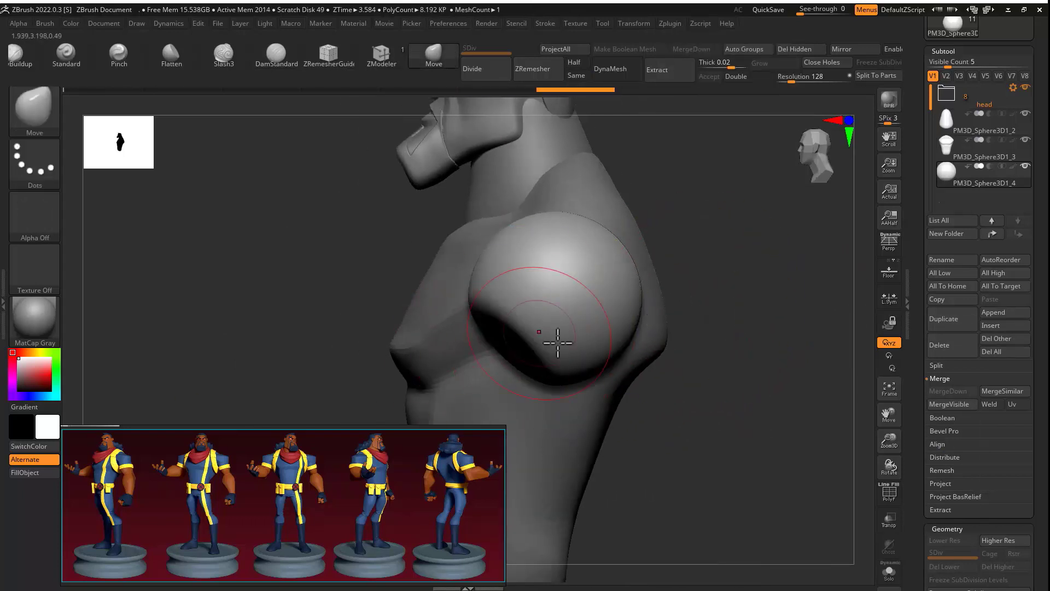
pyautogui.moveTo(558, 343); pyautogui.dragTo(708, 393, button='right')
pyautogui.moveTo(609, 420); pyautogui.dragTo(484, 290, button='right')
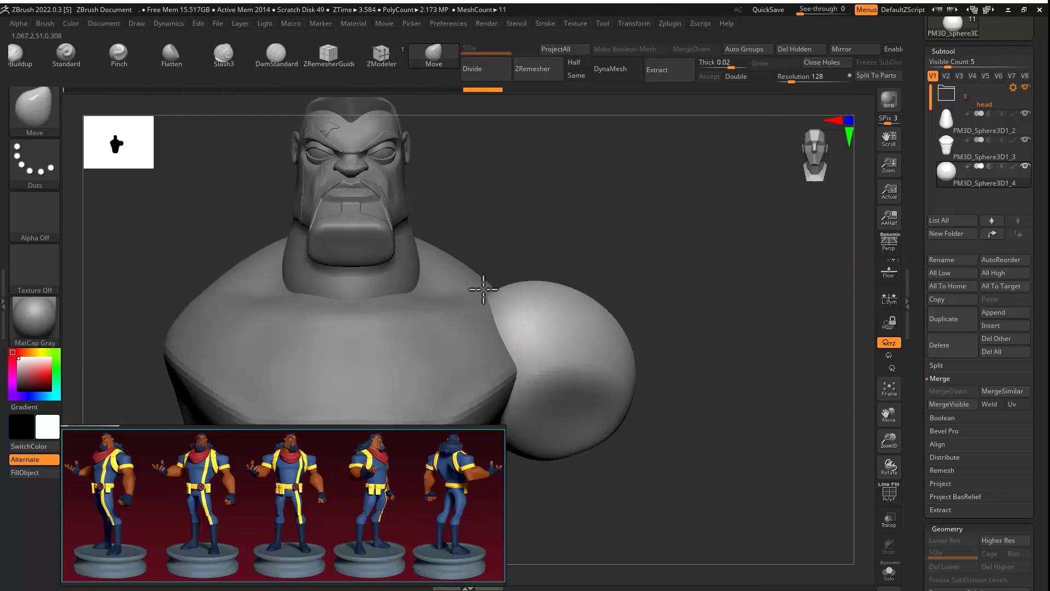
pyautogui.keyDown('alt'); pyautogui.moveTo(611, 329); pyautogui.dragTo(547, 257, button='right'); pyautogui.keyUp('alt')
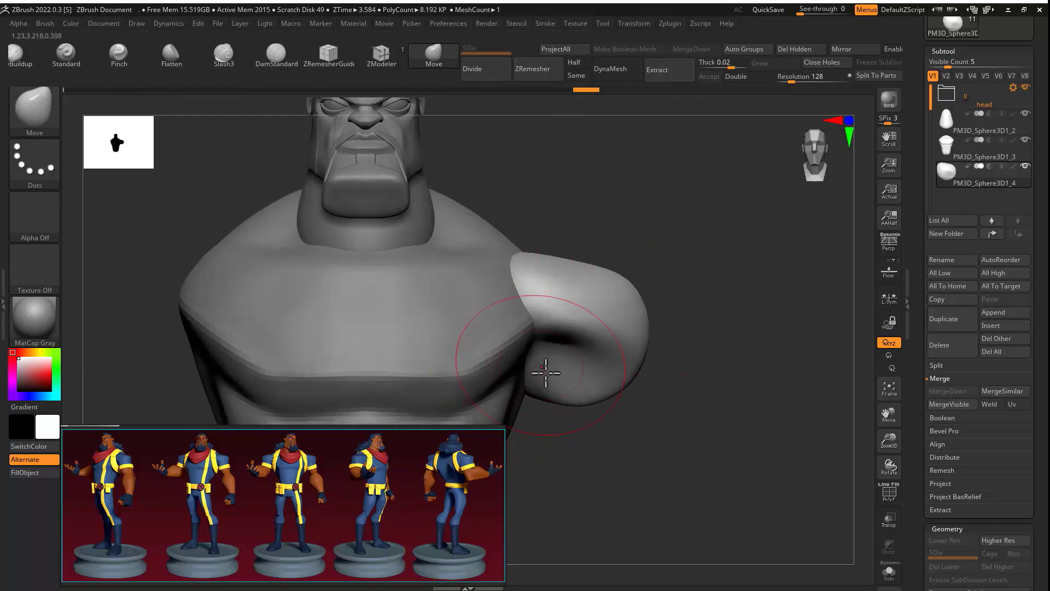
pyautogui.moveTo(546, 374)
pyautogui.mouseDown(button='right')
pyautogui.moveTo(418, 258)
pyautogui.moveTo(605, 318)
pyautogui.moveTo(605, 274)
pyautogui.moveTo(551, 321)
pyautogui.moveTo(621, 382)
pyautogui.mouseUp(button='right')
# Step: Carve the deltoid's lower boundary with DamStandard and smooth the shoulder's surface
pyautogui.press('b')
pyautogui.press('d')
pyautogui.press('s')
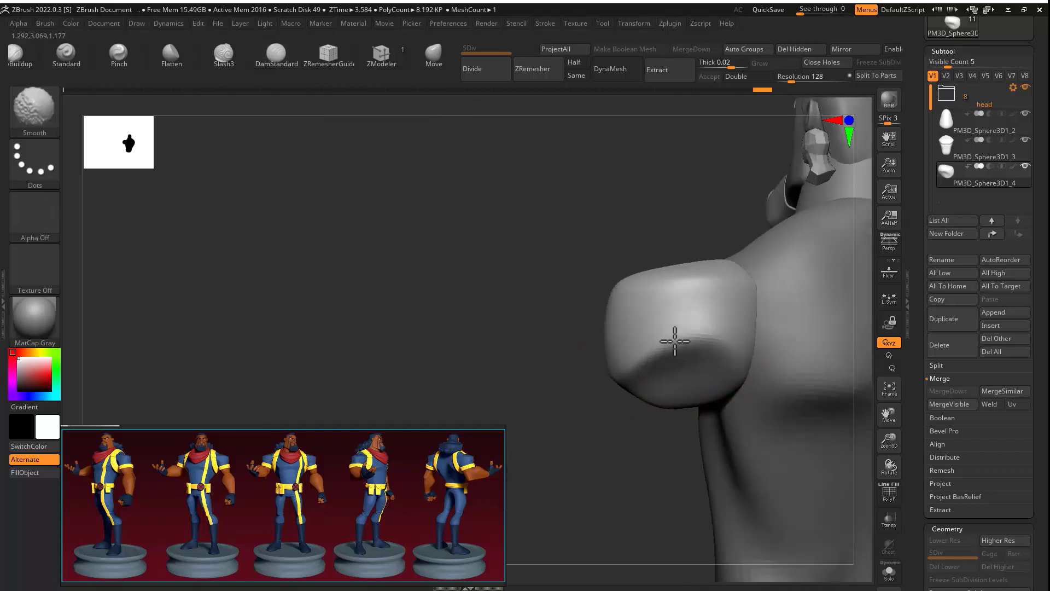
pyautogui.moveTo(675, 341)
pyautogui.mouseDown(button='right')
pyautogui.moveTo(677, 331)
pyautogui.moveTo(720, 378)
pyautogui.moveTo(711, 263)
pyautogui.moveTo(547, 272)
pyautogui.moveTo(596, 364)
pyautogui.mouseUp(button='right')
pyautogui.keyDown('ctrl'); pyautogui.moveTo(592, 317); pyautogui.dragTo(669, 334, button='right'); pyautogui.keyUp('ctrl')
# Step: Reposition the shoulder, extend its lower part downward into an upper arm using a mask, and remesh it with ZRemesher
pyautogui.press('w')
pyautogui.moveTo(555, 274); pyautogui.dragTo(529, 265)
pyautogui.moveTo(612, 295)
pyautogui.keyDown('ctrl'); pyautogui.mouseDown(button='right')
pyautogui.moveTo(606, 261)
pyautogui.moveTo(640, 240)
pyautogui.moveTo(665, 290)
pyautogui.mouseUp(button='right'); pyautogui.keyUp('ctrl')
pyautogui.moveTo(665, 290)
pyautogui.mouseDown(button='right')
pyautogui.moveTo(687, 269)
pyautogui.moveTo(717, 282)
pyautogui.mouseUp(button='right')
pyautogui.moveTo(655, 340)
pyautogui.keyDown('ctrl'); pyautogui.mouseDown()
pyautogui.moveTo(526, 246)
pyautogui.moveTo(676, 219)
pyautogui.mouseUp(); pyautogui.keyUp('ctrl')
pyautogui.moveTo(635, 209)
pyautogui.mouseDown()
pyautogui.moveTo(722, 447)
pyautogui.moveTo(691, 330)
pyautogui.mouseUp()
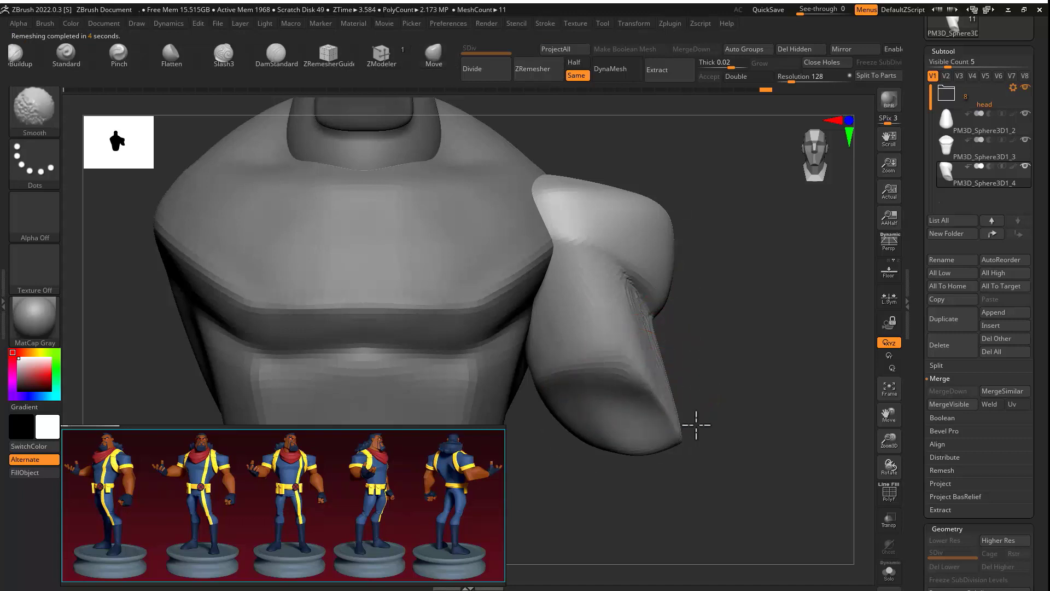
# Step: Smooth the upper arm and round its lower end and outer contour with the Move brush
pyautogui.rightClick(647, 417)
pyautogui.keyDown('shift'); pyautogui.moveTo(647, 417); pyautogui.dragTo(539, 370); pyautogui.keyUp('shift')
pyautogui.keyDown('shift'); pyautogui.moveTo(539, 370); pyautogui.dragTo(780, 330, button='right'); pyautogui.keyUp('shift')
pyautogui.rightClick(694, 415)
pyautogui.moveTo(725, 404)
pyautogui.mouseDown(button='right')
pyautogui.moveTo(830, 424)
pyautogui.moveTo(897, 421)
pyautogui.mouseUp(button='right')
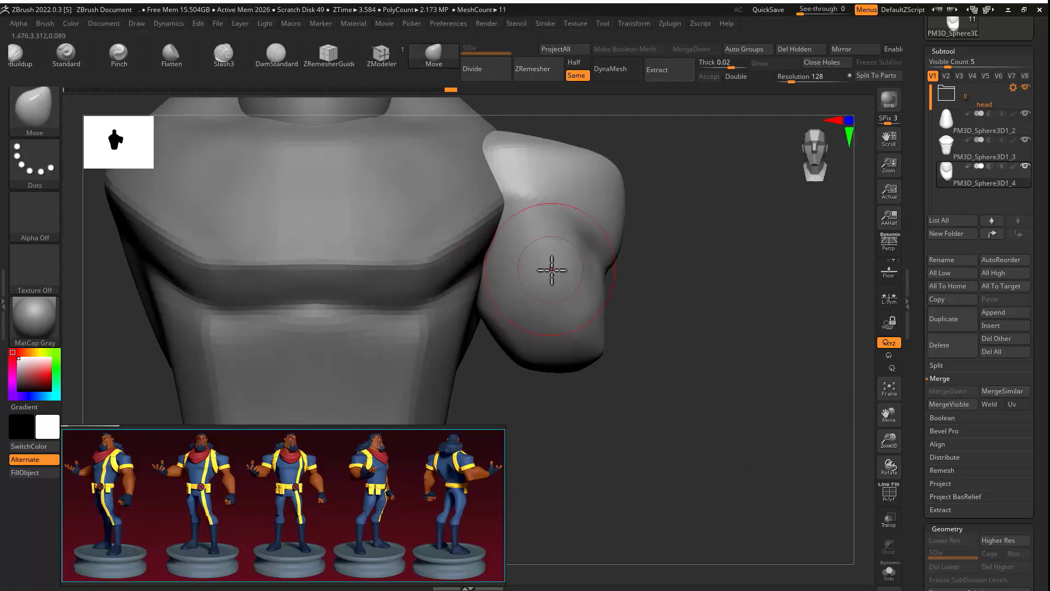
pyautogui.moveTo(539, 226); pyautogui.dragTo(522, 226)
pyautogui.rightClick(539, 335)
# Step: Carve the creases separating the deltoid from the upper arm muscles at front and back with DamStandard
pyautogui.moveTo(598, 262); pyautogui.dragTo(515, 199, button='right')
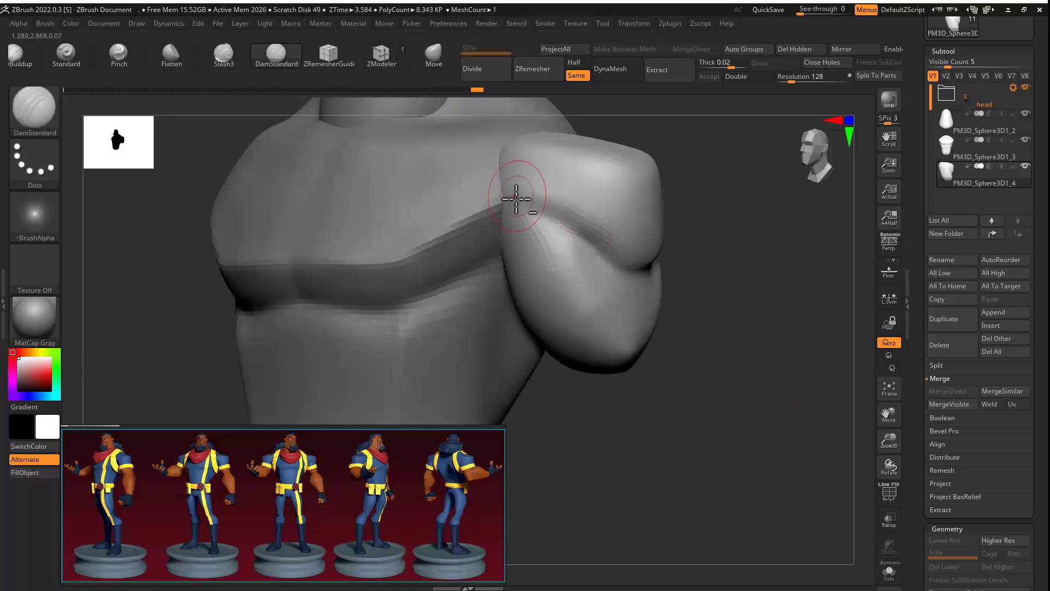
pyautogui.moveTo(629, 247)
pyautogui.keyDown('shift'); pyautogui.mouseDown(button='right')
pyautogui.moveTo(698, 272)
pyautogui.moveTo(523, 236)
pyautogui.mouseUp(button='right'); pyautogui.keyUp('shift')
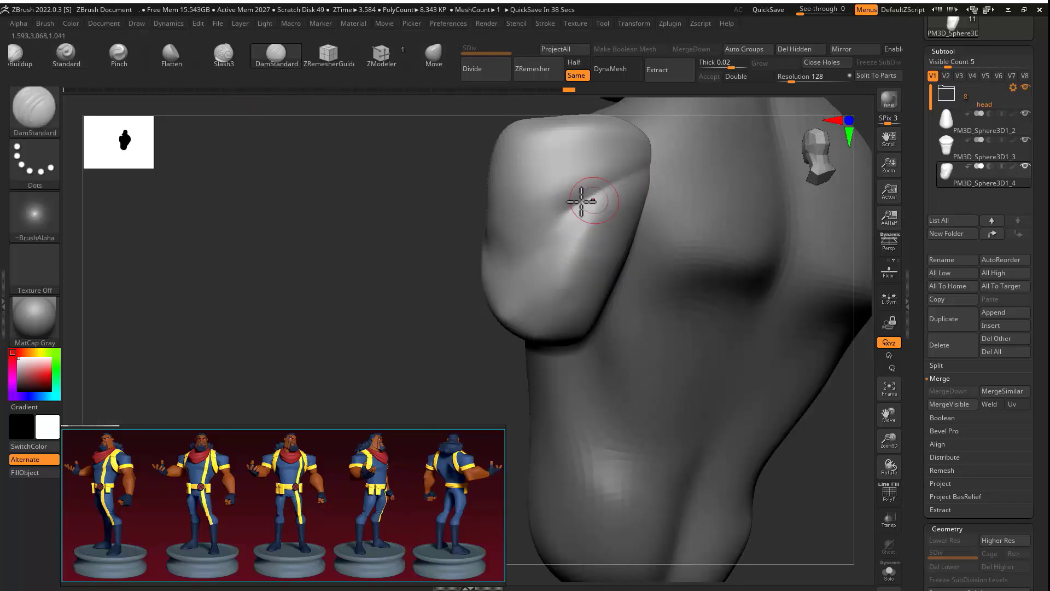
pyautogui.moveTo(582, 201); pyautogui.dragTo(706, 205, button='right')
pyautogui.moveTo(485, 192); pyautogui.dragTo(556, 220)
pyautogui.moveTo(556, 221); pyautogui.dragTo(591, 248, button='right')
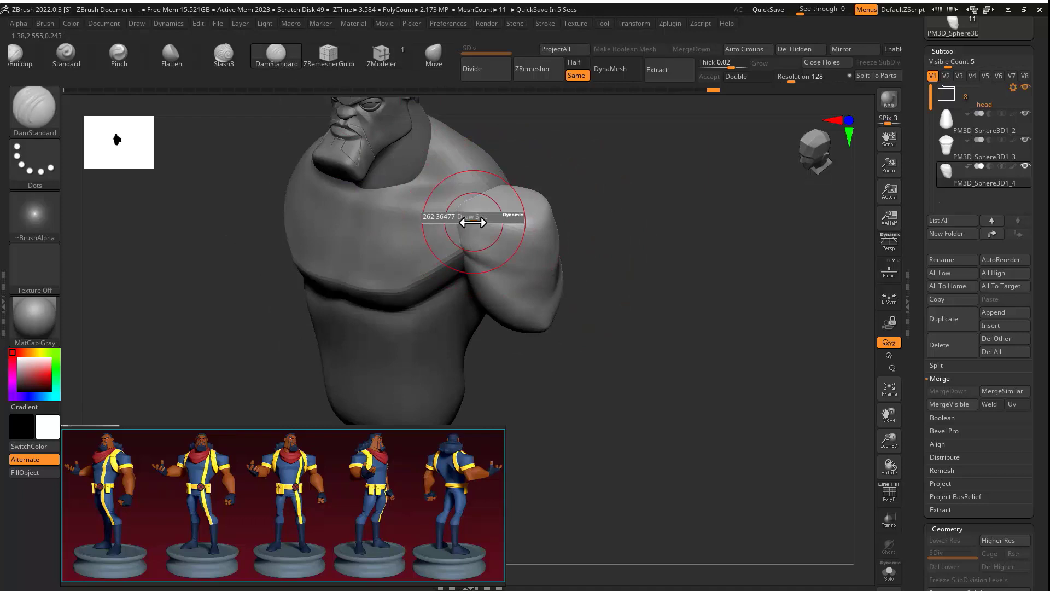
# Step: Extend the upper arm into a tapered forearm and shape the elbow and forearm contours with the Move brush
pyautogui.moveTo(469, 218); pyautogui.dragTo(674, 258, button='right')
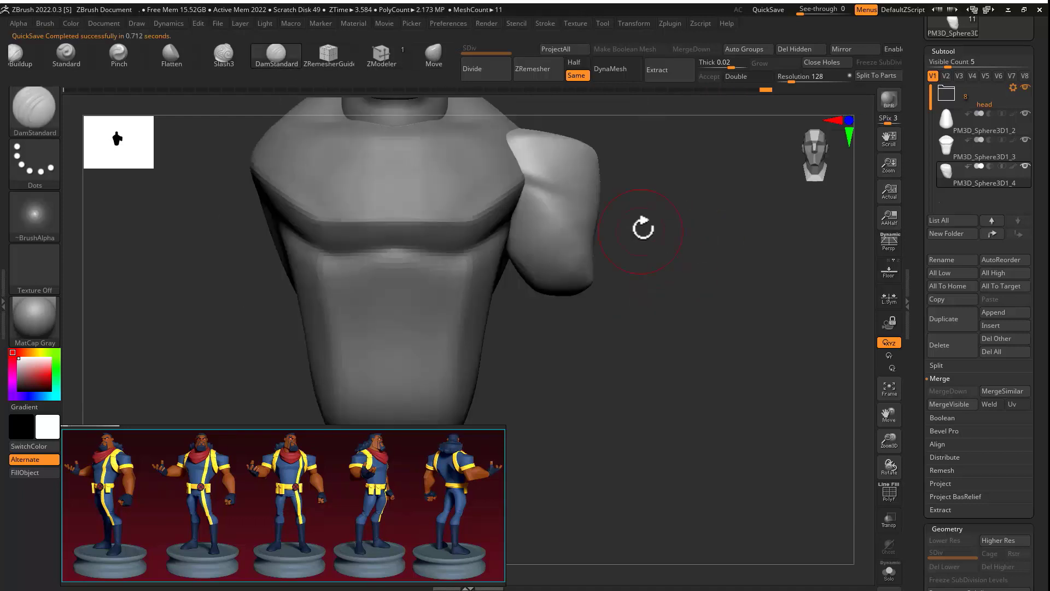
pyautogui.moveTo(642, 228); pyautogui.dragTo(343, 80, button='right')
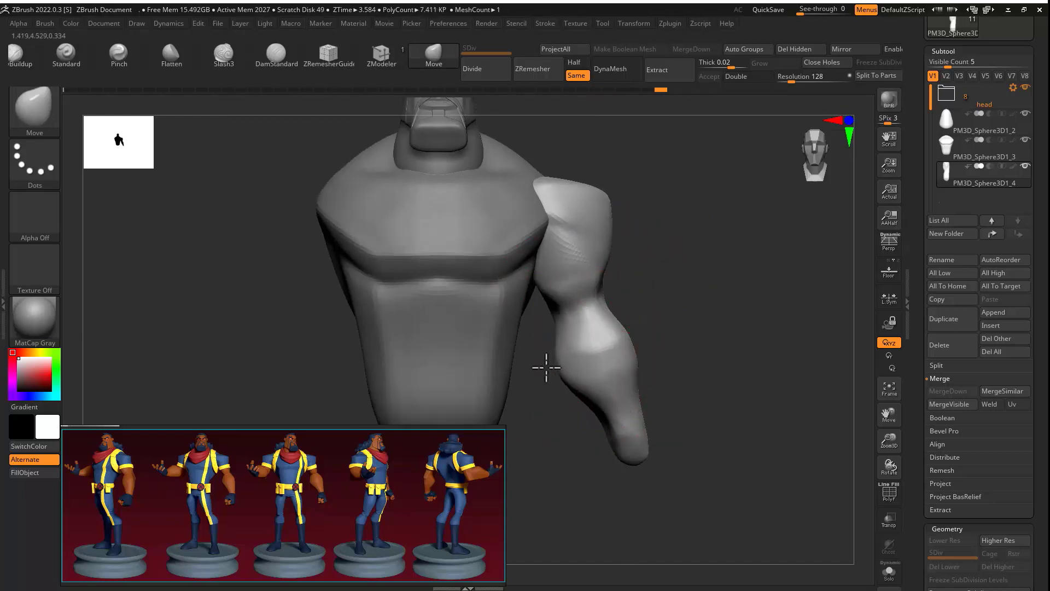
pyautogui.moveTo(562, 362); pyautogui.dragTo(630, 348, button='right')
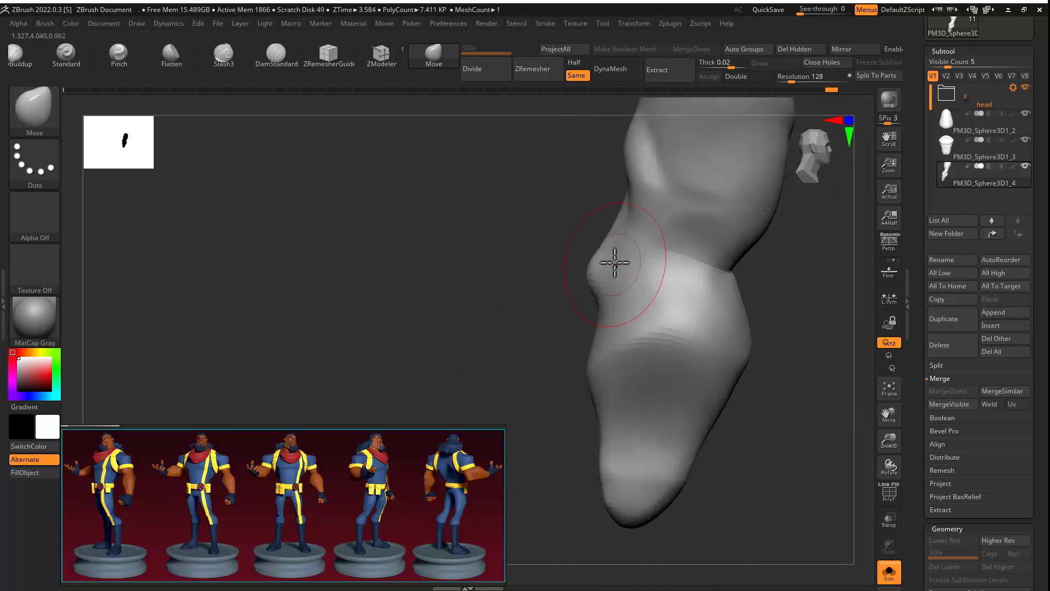
pyautogui.moveTo(593, 307)
pyautogui.mouseDown()
pyautogui.moveTo(563, 263)
pyautogui.moveTo(721, 341)
pyautogui.mouseUp()
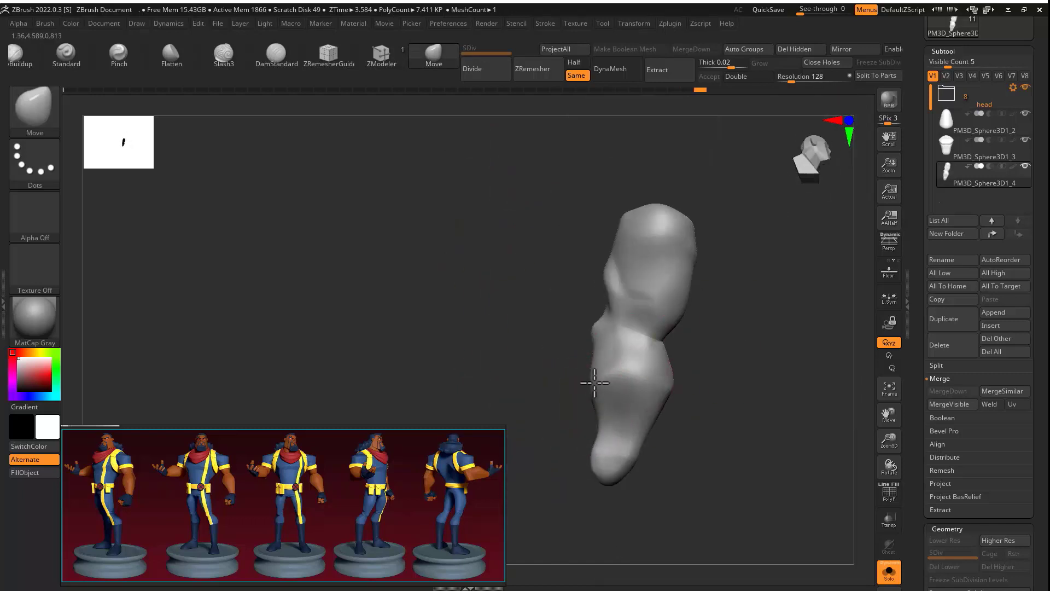
pyautogui.moveTo(594, 383)
pyautogui.mouseDown()
pyautogui.moveTo(781, 419)
pyautogui.moveTo(693, 258)
pyautogui.moveTo(605, 181)
pyautogui.mouseUp()
# Step: Carve the creases around the elbow and upper arm with DamStandard and smooth them
pyautogui.press('b')
pyautogui.press('d')
pyautogui.press('s')
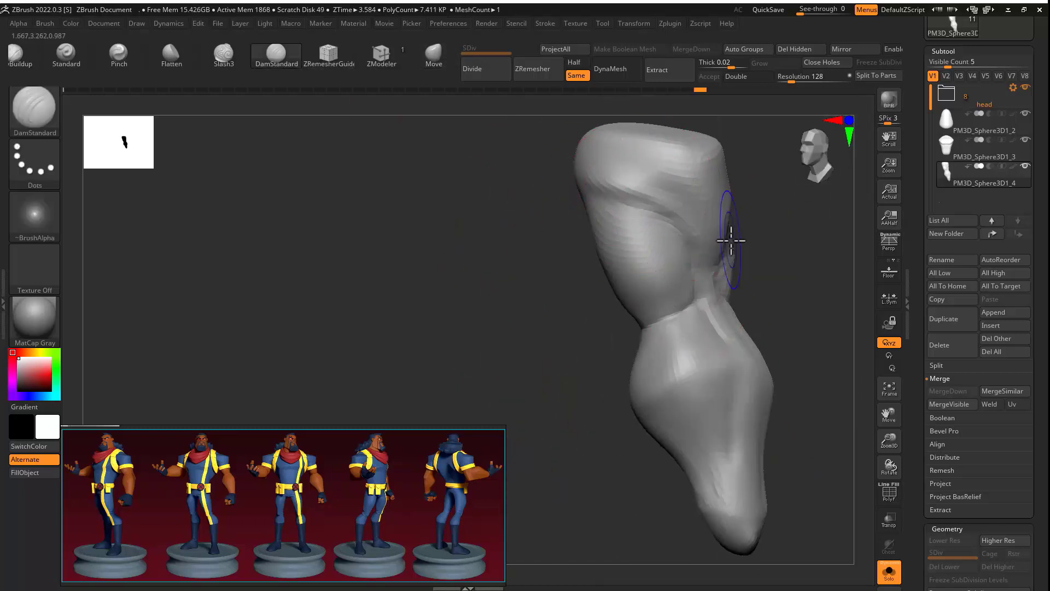
pyautogui.moveTo(698, 211); pyautogui.dragTo(709, 230, button='right')
pyautogui.rightClick(659, 304)
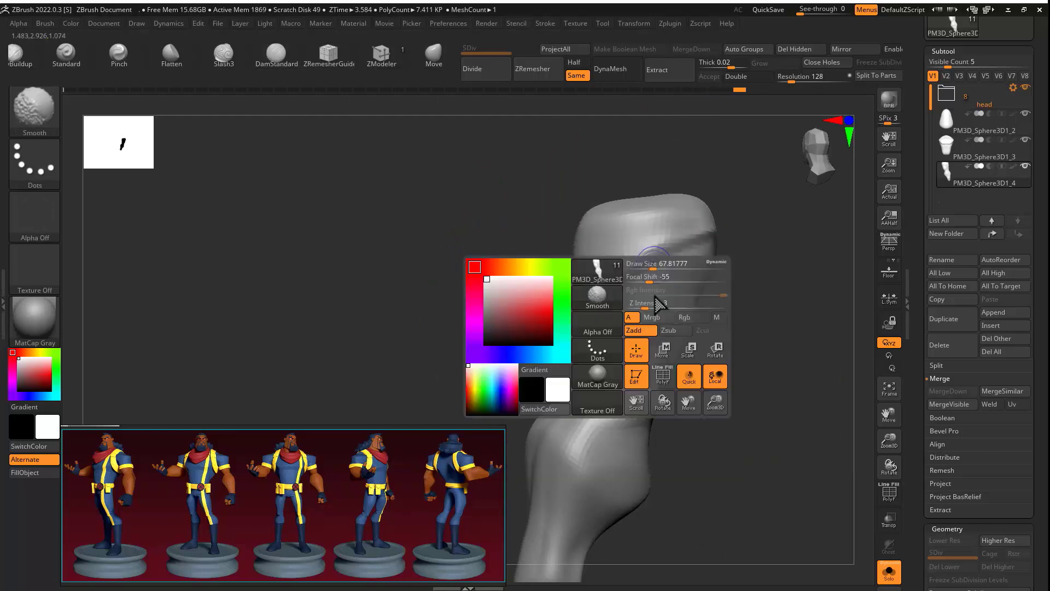
pyautogui.moveTo(658, 305)
pyautogui.keyDown('shift'); pyautogui.mouseDown(button='right')
pyautogui.moveTo(522, 259)
pyautogui.moveTo(621, 268)
pyautogui.moveTo(656, 328)
pyautogui.moveTo(648, 274)
pyautogui.mouseUp(button='right'); pyautogui.keyUp('shift')
# Step: Adjust the back contour of the elbow and forearm with the Move brush
pyautogui.press('b')
pyautogui.press('m')
pyautogui.press('v')
pyautogui.press('s')
pyautogui.moveTo(647, 274); pyautogui.dragTo(633, 274)
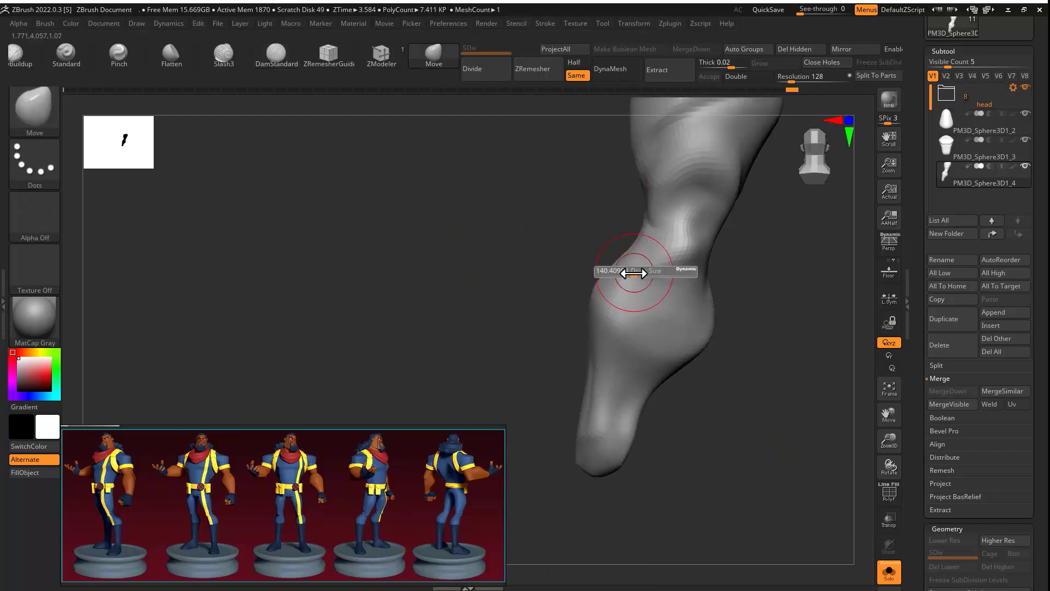
pyautogui.moveTo(633, 274)
pyautogui.mouseDown(button='right')
pyautogui.moveTo(650, 300)
pyautogui.moveTo(570, 257)
pyautogui.moveTo(469, 312)
pyautogui.mouseUp(button='right')
# Step: Deepen the muscle separations around the elbow with DamStandard
pyautogui.press('b')
pyautogui.press('d')
pyautogui.press('s')
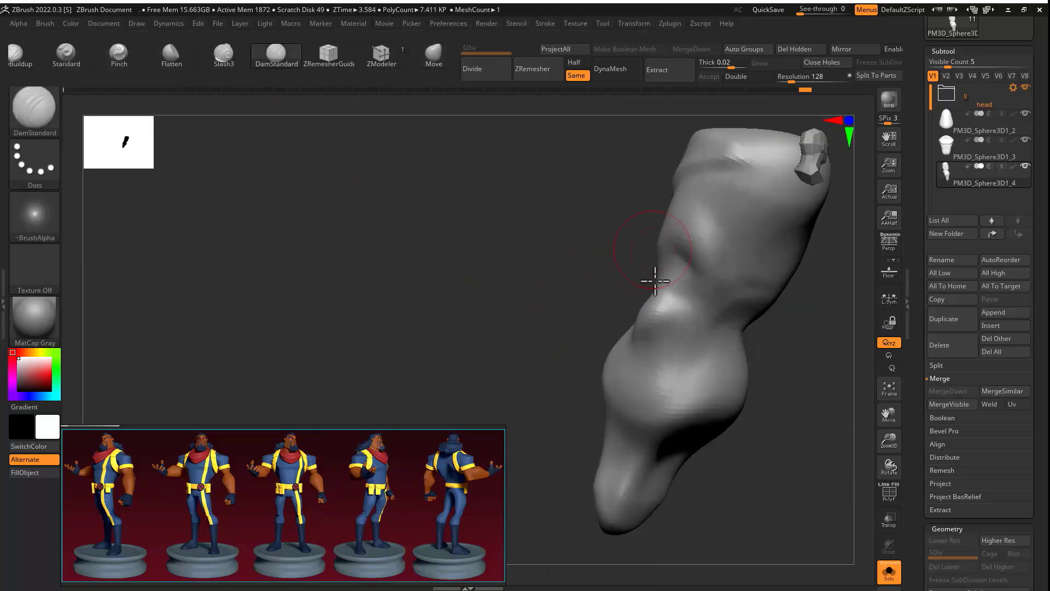
pyautogui.moveTo(708, 289); pyautogui.dragTo(708, 338, button='right')
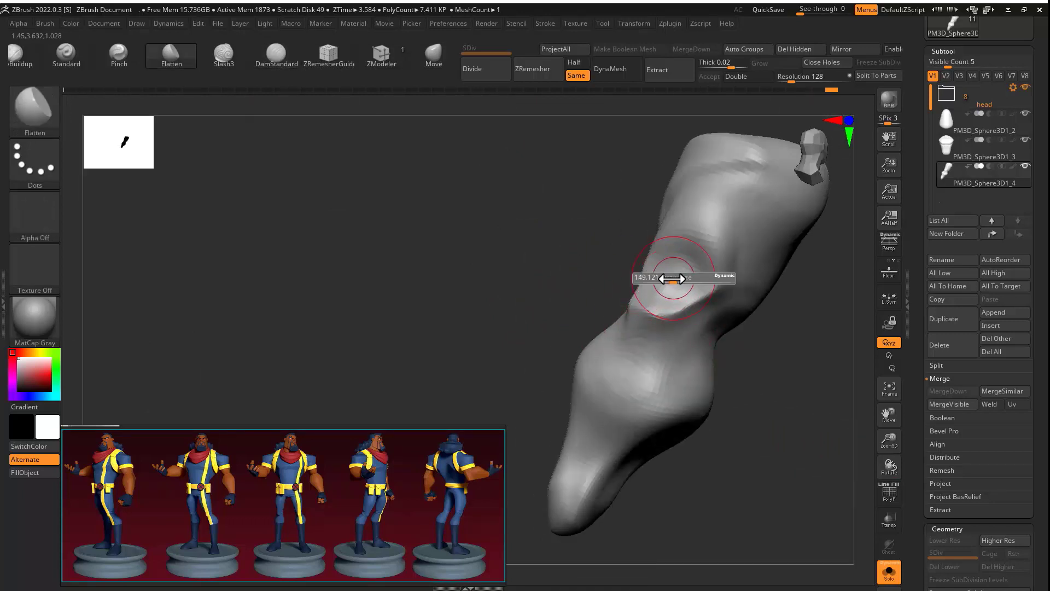
# Step: Flatten the elbow area and refine its edges with the Move, Pinch and DamStandard brushes
pyautogui.moveTo(672, 278)
pyautogui.mouseDown(button='right')
pyautogui.moveTo(704, 305)
pyautogui.moveTo(652, 265)
pyautogui.moveTo(688, 286)
pyautogui.moveTo(642, 333)
pyautogui.moveTo(731, 324)
pyautogui.moveTo(704, 271)
pyautogui.moveTo(675, 248)
pyautogui.moveTo(588, 335)
pyautogui.moveTo(629, 218)
pyautogui.moveTo(591, 218)
pyautogui.moveTo(605, 331)
pyautogui.moveTo(582, 211)
pyautogui.moveTo(663, 291)
pyautogui.moveTo(602, 349)
pyautogui.moveTo(541, 350)
pyautogui.moveTo(556, 392)
pyautogui.moveTo(553, 232)
pyautogui.moveTo(712, 408)
pyautogui.moveTo(620, 331)
pyautogui.moveTo(638, 356)
pyautogui.moveTo(738, 316)
pyautogui.mouseUp(button='right')
pyautogui.press('b')
pyautogui.press('m')
pyautogui.press('v')
pyautogui.press('b')
pyautogui.press('p')
pyautogui.press('i')
pyautogui.press('s')
pyautogui.press('b')
pyautogui.press('d')
pyautogui.press('s')
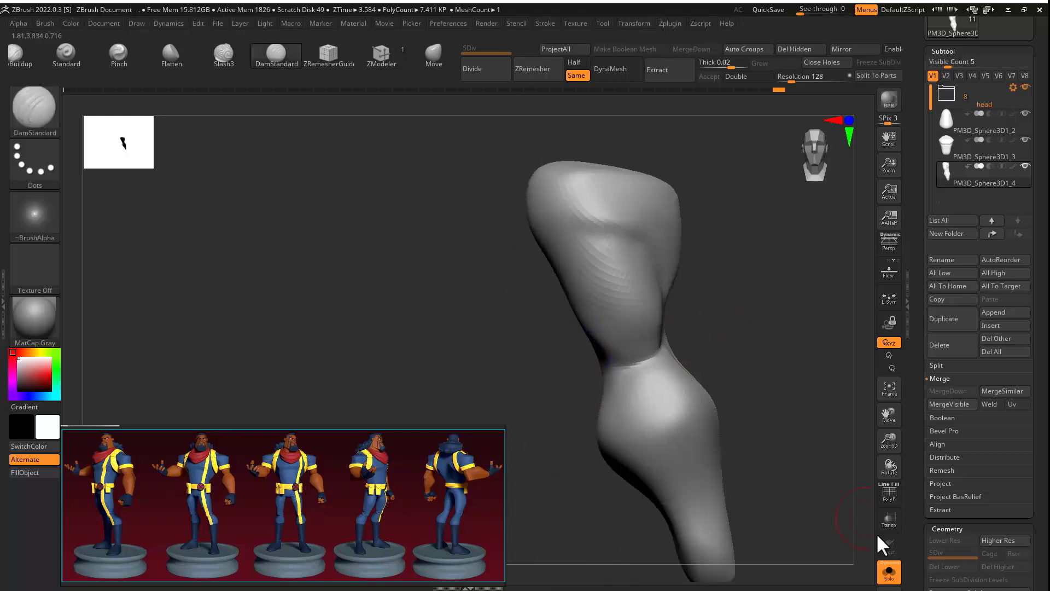
# Step: Show the whole figure and adjust the arm's silhouette against the torso with the Move brush
pyautogui.click(889, 572)
pyautogui.moveTo(656, 329)
pyautogui.mouseDown(button='right')
pyautogui.moveTo(481, 326)
pyautogui.moveTo(511, 284)
pyautogui.moveTo(651, 285)
pyautogui.moveTo(793, 237)
pyautogui.moveTo(598, 229)
pyautogui.moveTo(563, 244)
pyautogui.moveTo(680, 191)
pyautogui.mouseUp(button='right')
pyautogui.press('b')
pyautogui.press('m')
pyautogui.press('v')
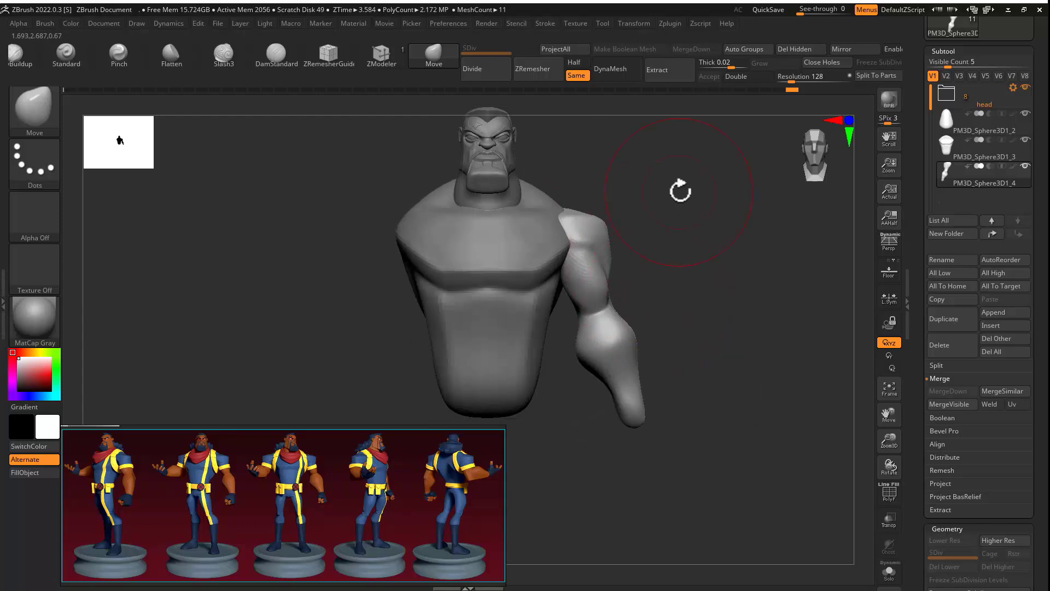
pyautogui.moveTo(587, 360)
pyautogui.mouseDown(button='right')
pyautogui.moveTo(743, 321)
pyautogui.moveTo(717, 283)
pyautogui.mouseUp(button='right')
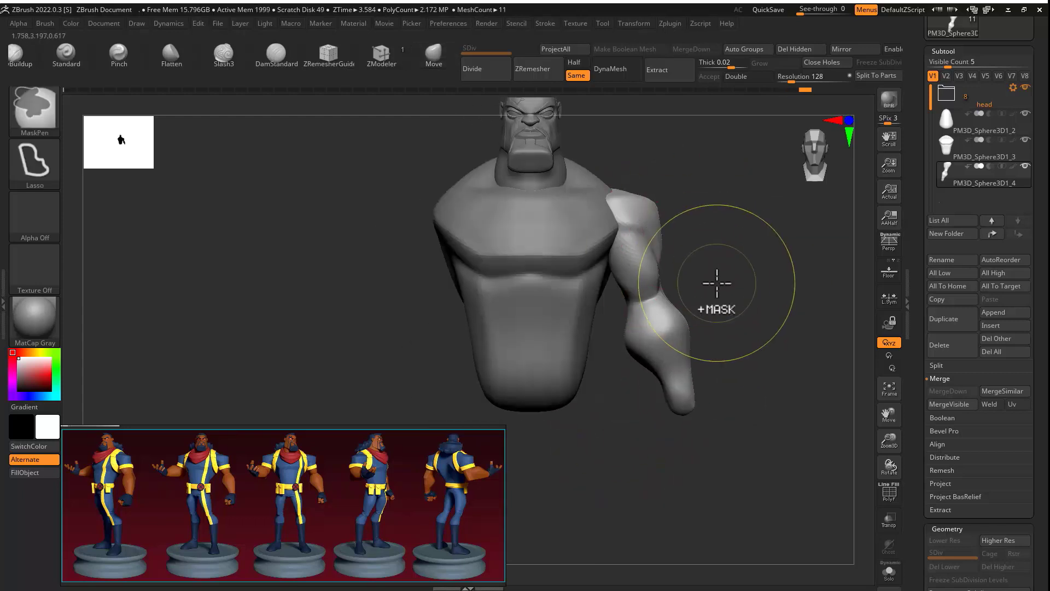
pyautogui.moveTo(656, 247); pyautogui.dragTo(655, 279, button='right')
pyautogui.press('s')
pyautogui.moveTo(726, 223); pyautogui.dragTo(679, 233, button='right')
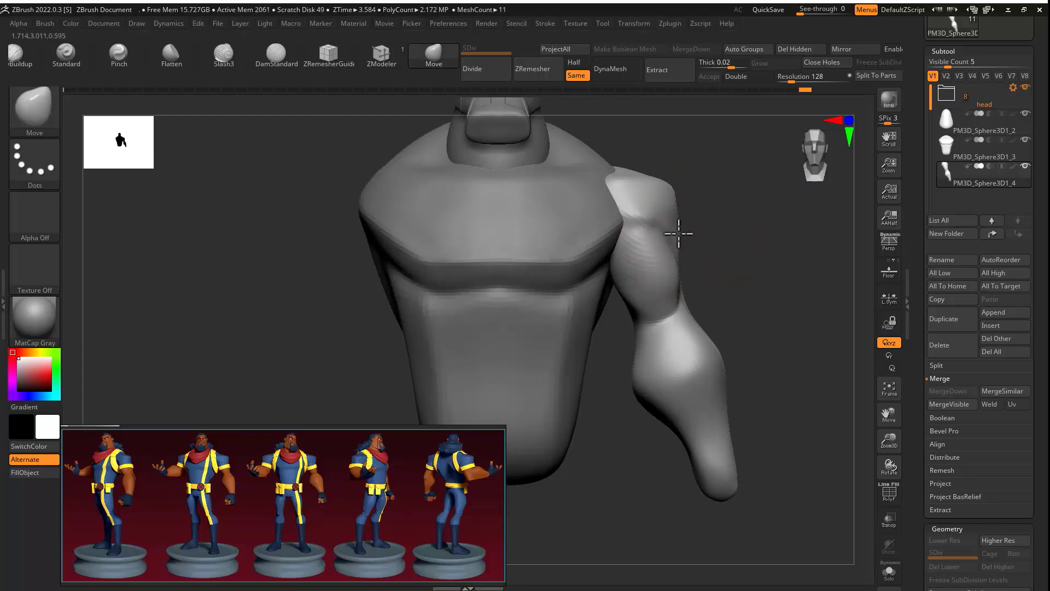
pyautogui.moveTo(634, 375)
pyautogui.mouseDown(button='right')
pyautogui.moveTo(678, 314)
pyautogui.moveTo(727, 319)
pyautogui.moveTo(664, 333)
pyautogui.moveTo(638, 362)
pyautogui.moveTo(558, 354)
pyautogui.moveTo(560, 399)
pyautogui.moveTo(659, 372)
pyautogui.moveTo(699, 99)
pyautogui.mouseUp(button='right')
# Step: Try mirroring the arm, undo it, and delete the arm subtool
pyautogui.click(843, 50)
pyautogui.moveTo(733, 242); pyautogui.dragTo(703, 257, button='right')
pyautogui.hotkey('ctrl', 'z')
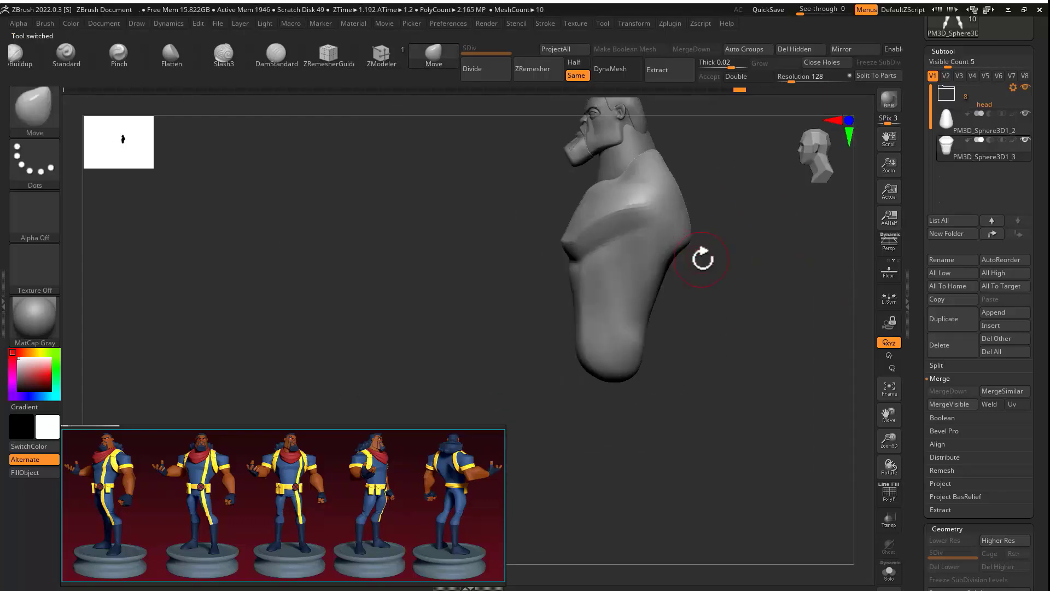
pyautogui.moveTo(777, 246); pyautogui.dragTo(728, 246, button='right')
# Step: Append a sphere subtool, then move and scale it into place at the torso's shoulder
pyautogui.click(1004, 311)
pyautogui.click(579, 346)
pyautogui.press('w')
pyautogui.moveTo(544, 113); pyautogui.dragTo(638, 338)
pyautogui.moveTo(728, 230); pyautogui.dragTo(728, 295, button='right')
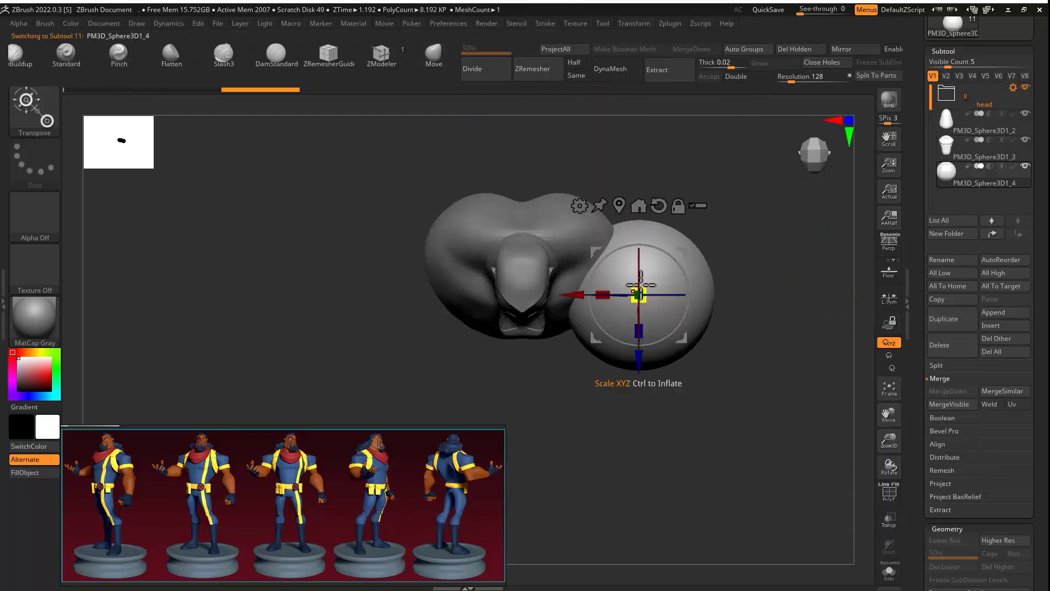
pyautogui.moveTo(638, 295); pyautogui.dragTo(623, 296)
pyautogui.moveTo(739, 296)
pyautogui.mouseDown(button='right')
pyautogui.moveTo(740, 237)
pyautogui.moveTo(739, 284)
pyautogui.mouseUp(button='right')
# Step: Shape the shoulder sphere into a flattened, squarish deltoid form with the Move brush
pyautogui.press('q')
pyautogui.moveTo(682, 238); pyautogui.dragTo(662, 257)
pyautogui.moveTo(593, 366); pyautogui.dragTo(621, 334)
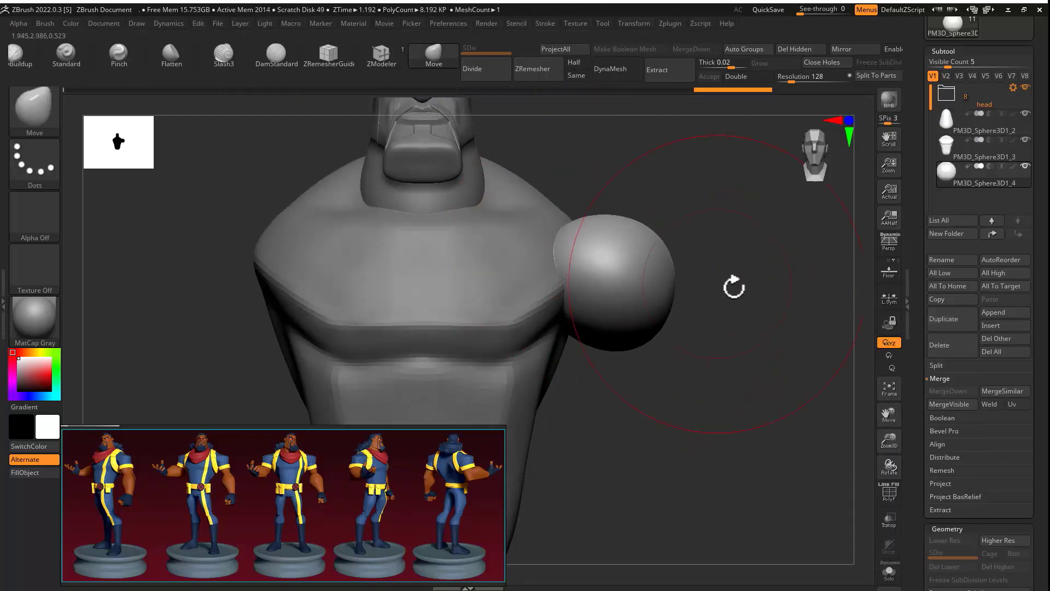
pyautogui.moveTo(734, 287); pyautogui.dragTo(438, 277, button='right')
pyautogui.press('s')
pyautogui.moveTo(444, 279)
pyautogui.mouseDown()
pyautogui.moveTo(460, 278)
pyautogui.moveTo(415, 279)
pyautogui.mouseUp()
pyautogui.moveTo(457, 273); pyautogui.dragTo(468, 274)
pyautogui.keyDown('shift'); pyautogui.moveTo(382, 258); pyautogui.dragTo(465, 252, button='right'); pyautogui.keyUp('shift')
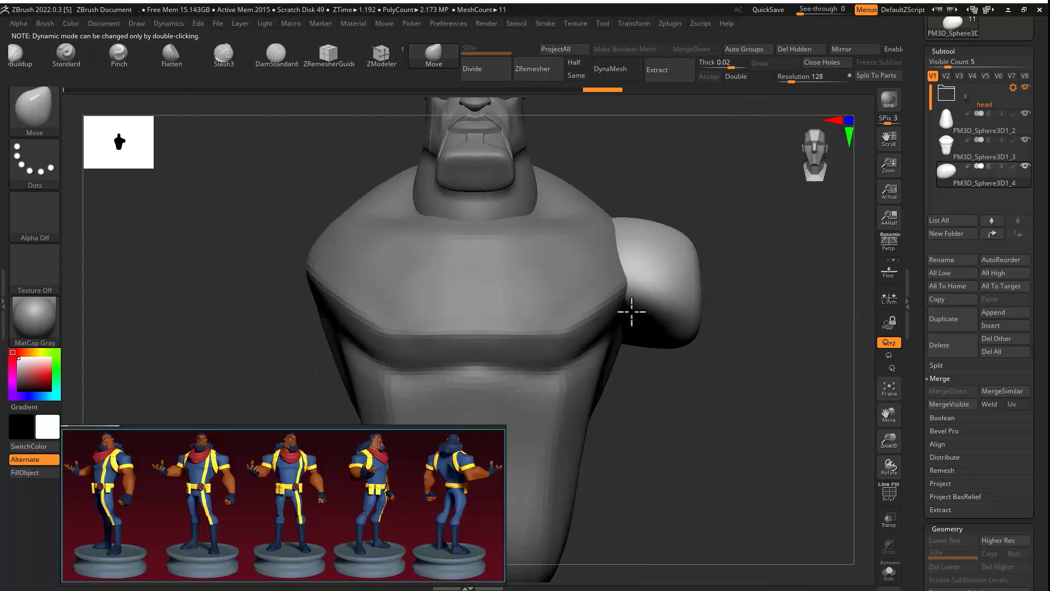
# Step: Extend the underside of the shoulder form downward into a long tapered arm
pyautogui.moveTo(632, 312); pyautogui.dragTo(656, 492)
pyautogui.hotkey('ctrl', 'z')
pyautogui.keyDown('alt'); pyautogui.moveTo(648, 340); pyautogui.dragTo(589, 163, button='right'); pyautogui.keyUp('alt')
pyautogui.moveTo(589, 163); pyautogui.dragTo(652, 467)
pyautogui.keyDown('ctrl'); pyautogui.moveTo(652, 466); pyautogui.dragTo(609, 440, button='right'); pyautogui.keyUp('ctrl')
pyautogui.moveTo(738, 257); pyautogui.dragTo(690, 252, button='right')
pyautogui.moveTo(618, 345)
pyautogui.mouseDown(button='right')
pyautogui.moveTo(577, 340)
pyautogui.moveTo(622, 340)
pyautogui.mouseUp(button='right')
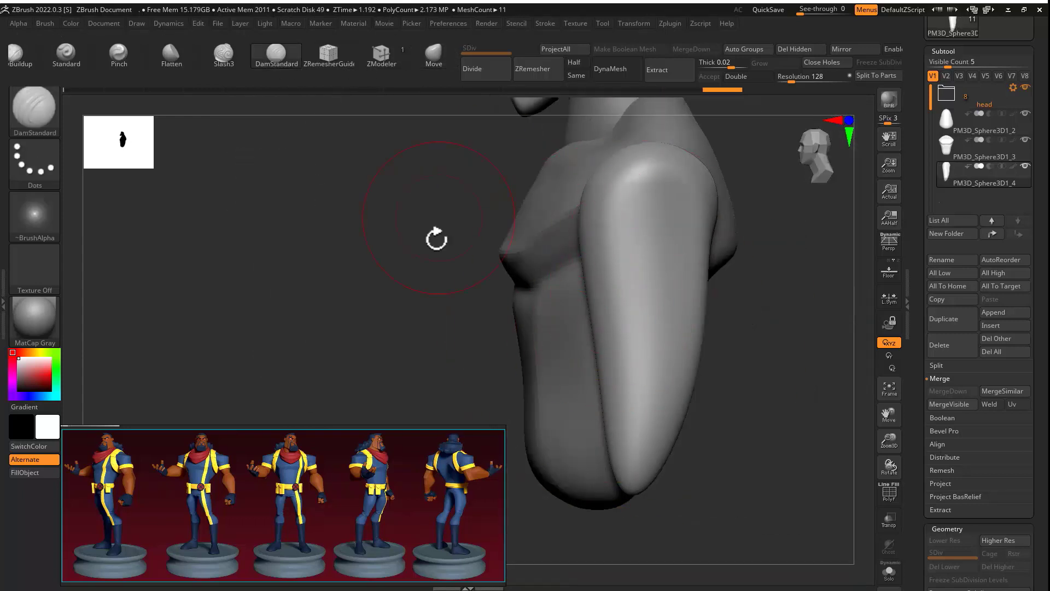
# Step: Remesh the extended arm with ZRemesher using the Same polygon count option
pyautogui.keyDown('shift'); pyautogui.moveTo(436, 239); pyautogui.dragTo(493, 239, button='right'); pyautogui.keyUp('shift')
pyautogui.click(577, 75)
pyautogui.click(538, 68)
pyautogui.moveTo(711, 230); pyautogui.dragTo(707, 301, button='right')
# Step: Reshape the top of the shoulder with a large Move brush
pyautogui.press('b')
pyautogui.press('m')
pyautogui.press('v')
pyautogui.press('s')
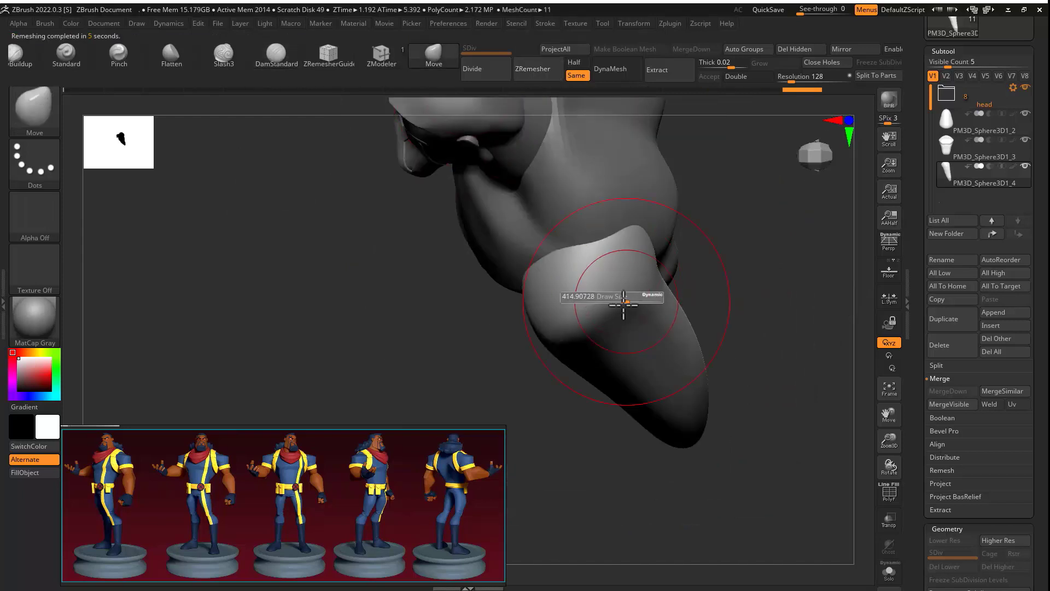
pyautogui.moveTo(623, 301)
pyautogui.mouseDown(button='right')
pyautogui.moveTo(538, 260)
pyautogui.moveTo(657, 259)
pyautogui.mouseUp(button='right')
# Step: Carve the deltoid's lower boundary, the upper arm muscle separations and the elbow crease with DamStandard
pyautogui.click(287, 58)
pyautogui.moveTo(555, 232); pyautogui.dragTo(527, 230)
pyautogui.moveTo(555, 227)
pyautogui.mouseDown(button='right')
pyautogui.moveTo(476, 222)
pyautogui.moveTo(554, 227)
pyautogui.mouseUp(button='right')
pyautogui.moveTo(613, 288)
pyautogui.mouseDown(button='right')
pyautogui.moveTo(661, 253)
pyautogui.moveTo(706, 266)
pyautogui.mouseUp(button='right')
pyautogui.moveTo(592, 300)
pyautogui.mouseDown(button='right')
pyautogui.moveTo(667, 389)
pyautogui.moveTo(643, 330)
pyautogui.mouseUp(button='right')
pyautogui.moveTo(642, 331); pyautogui.dragTo(670, 293)
pyautogui.hotkey('alt', 's')
pyautogui.moveTo(676, 295); pyautogui.dragTo(722, 328, button='right')
pyautogui.moveTo(722, 329); pyautogui.dragTo(670, 301)
pyautogui.moveTo(679, 301)
pyautogui.mouseDown(button='right')
pyautogui.moveTo(690, 284)
pyautogui.moveTo(642, 230)
pyautogui.mouseUp(button='right')
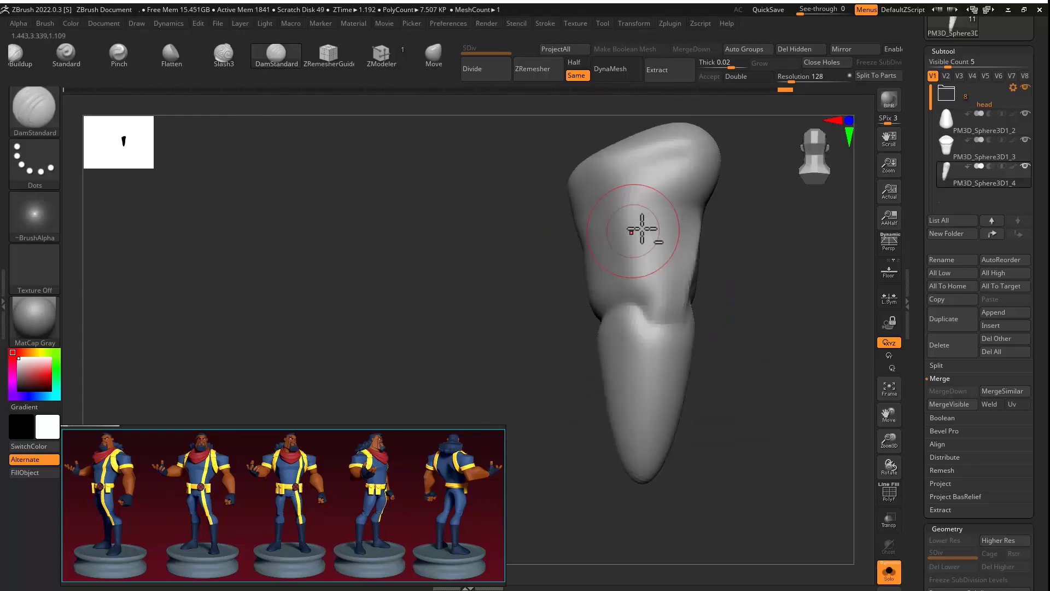
# Step: Smooth the muscle creases on the back of the upper arm
pyautogui.moveTo(762, 295); pyautogui.dragTo(740, 265, button='right')
pyautogui.keyDown('shift'); pyautogui.moveTo(671, 235); pyautogui.dragTo(741, 277); pyautogui.keyUp('shift')
pyautogui.moveTo(741, 277)
pyautogui.mouseDown(button='right')
pyautogui.moveTo(757, 275)
pyautogui.moveTo(694, 247)
pyautogui.mouseUp(button='right')
pyautogui.keyDown('shift'); pyautogui.moveTo(694, 246); pyautogui.dragTo(694, 264); pyautogui.keyUp('shift')
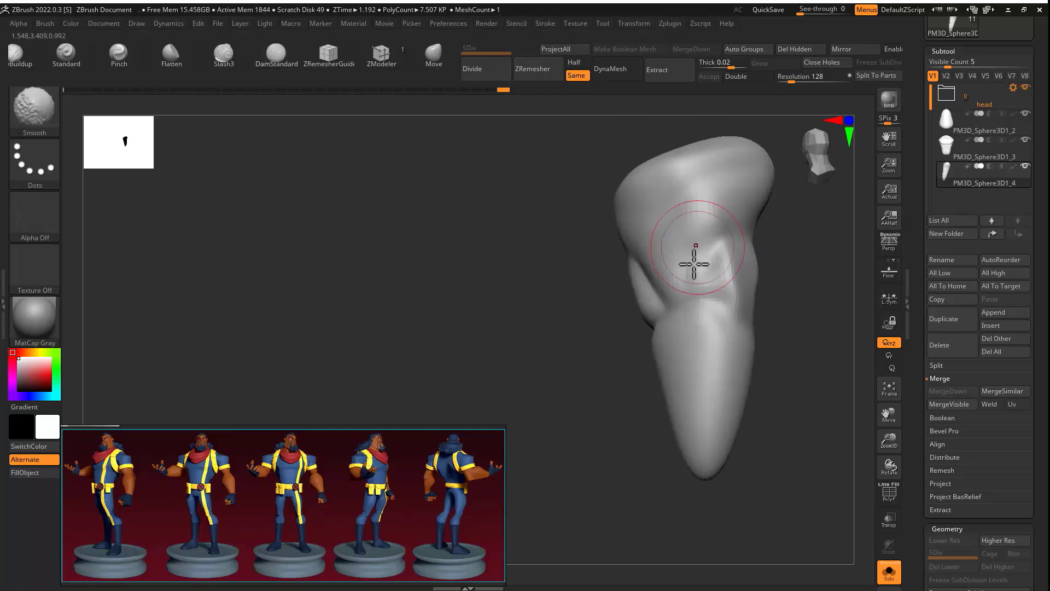
# Step: Shape the forearm into a muscular bulge tapering to a narrow wrist with the Move brush
pyautogui.moveTo(694, 265); pyautogui.dragTo(592, 303, button='right')
pyautogui.press('b')
pyautogui.press('m')
pyautogui.press('v')
pyautogui.press('s')
pyautogui.hotkey('alt', 's')
pyautogui.moveTo(647, 394); pyautogui.dragTo(624, 394)
pyautogui.moveTo(727, 351)
pyautogui.mouseDown(button='right')
pyautogui.moveTo(675, 351)
pyautogui.moveTo(727, 356)
pyautogui.mouseUp(button='right')
pyautogui.moveTo(664, 364); pyautogui.dragTo(637, 363)
pyautogui.moveTo(638, 363); pyautogui.dragTo(656, 306, button='right')
pyautogui.moveTo(657, 383); pyautogui.dragTo(704, 366)
pyautogui.moveTo(720, 356)
pyautogui.mouseDown(button='right')
pyautogui.moveTo(624, 418)
pyautogui.moveTo(679, 420)
pyautogui.moveTo(651, 288)
pyautogui.moveTo(683, 421)
pyautogui.moveTo(700, 424)
pyautogui.mouseUp(button='right')
pyautogui.press('s')
pyautogui.moveTo(665, 383); pyautogui.dragTo(727, 346, button='right')
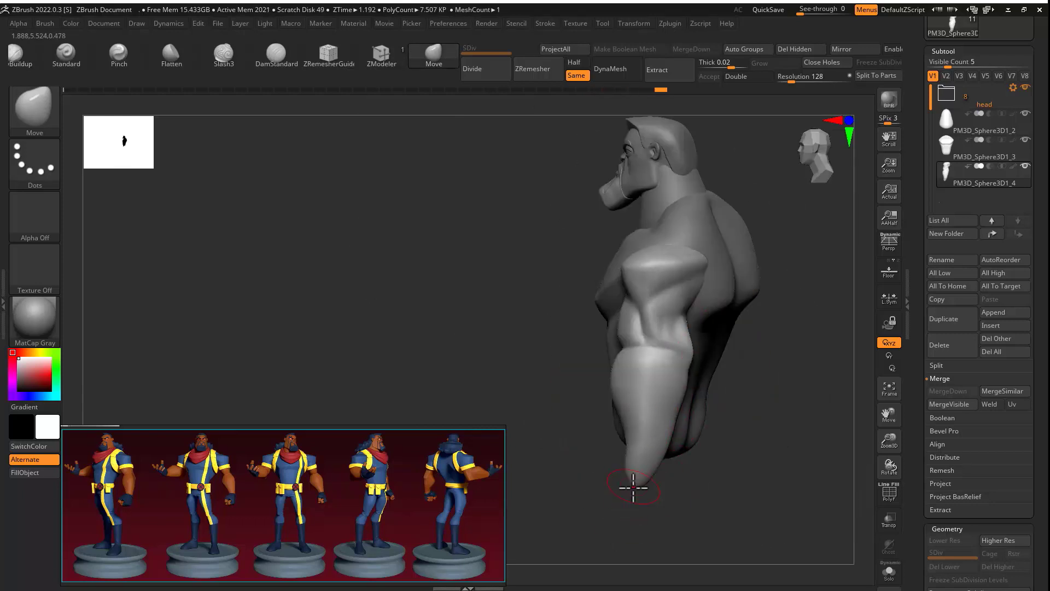
# Step: Sharpen the creases below the deltoid and along the biceps with DamStandard and smooth the surrounding surface
pyautogui.moveTo(634, 488)
pyautogui.mouseDown(button='right')
pyautogui.moveTo(698, 389)
pyautogui.moveTo(725, 291)
pyautogui.moveTo(628, 202)
pyautogui.moveTo(604, 326)
pyautogui.moveTo(562, 319)
pyautogui.mouseUp(button='right')
pyautogui.press('b')
pyautogui.press('d')
pyautogui.press('s')
pyautogui.keyDown('shift'); pyautogui.moveTo(568, 322); pyautogui.dragTo(583, 337); pyautogui.keyUp('shift')
pyautogui.moveTo(739, 324); pyautogui.dragTo(645, 318, button='right')
pyautogui.keyDown('shift'); pyautogui.moveTo(623, 323); pyautogui.dragTo(598, 305); pyautogui.keyUp('shift')
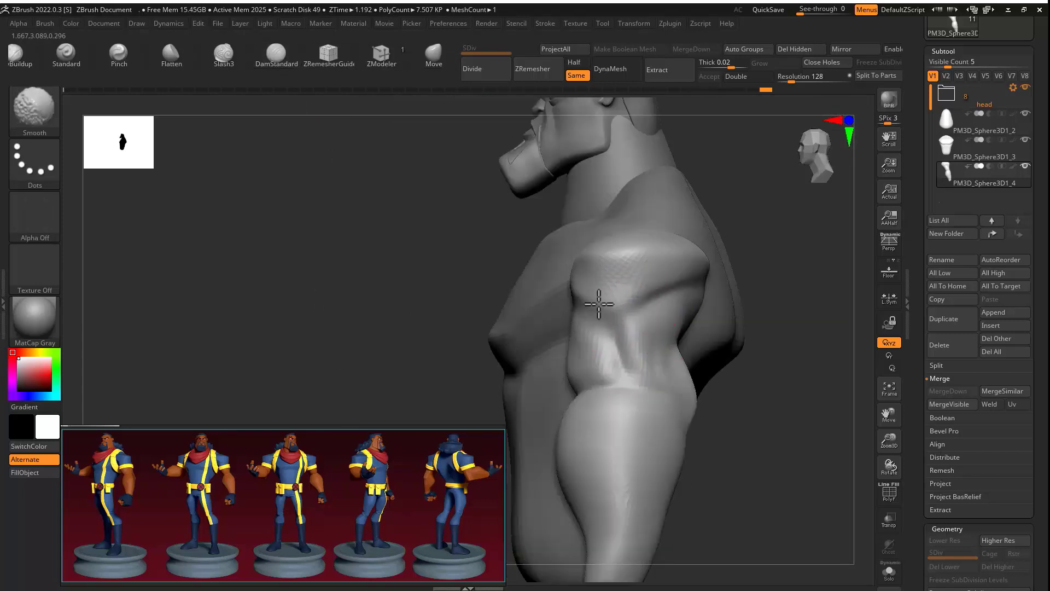
pyautogui.moveTo(656, 306)
pyautogui.mouseDown(button='right')
pyautogui.moveTo(722, 307)
pyautogui.moveTo(656, 312)
pyautogui.mouseUp(button='right')
pyautogui.moveTo(580, 290); pyautogui.dragTo(647, 328)
pyautogui.moveTo(646, 328)
pyautogui.mouseDown(button='right')
pyautogui.moveTo(551, 312)
pyautogui.moveTo(520, 265)
pyautogui.moveTo(689, 265)
pyautogui.moveTo(515, 290)
pyautogui.moveTo(564, 298)
pyautogui.mouseUp(button='right')
# Step: Adjust the torso's outer shoulder contour with the Move brush and reselect the arm
pyautogui.keyDown('alt'); pyautogui.click(564, 299); pyautogui.keyUp('alt')
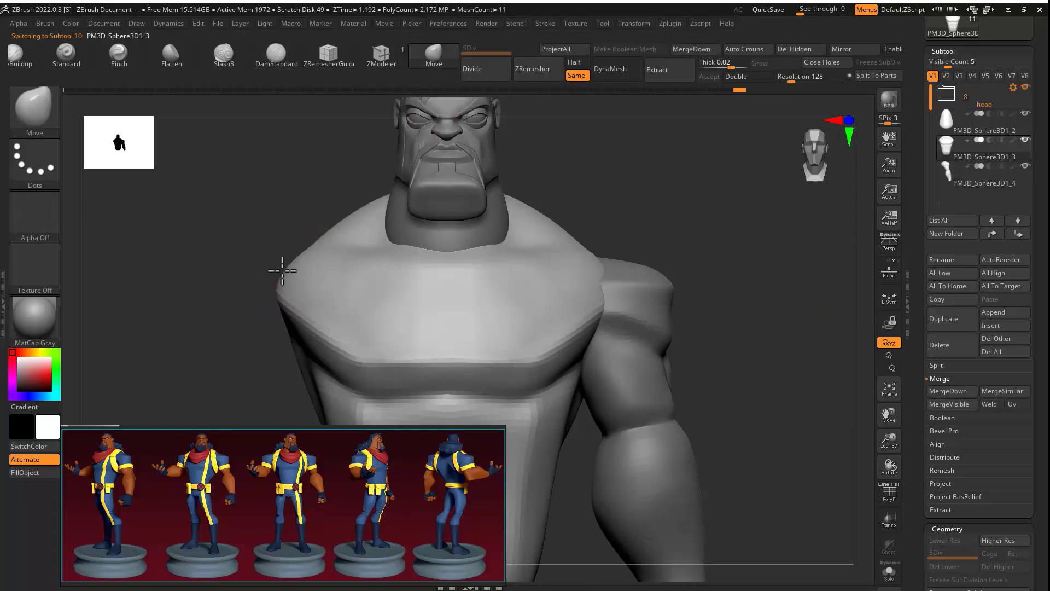
pyautogui.moveTo(282, 270)
pyautogui.mouseDown(button='right')
pyautogui.moveTo(582, 254)
pyautogui.moveTo(502, 277)
pyautogui.moveTo(668, 254)
pyautogui.moveTo(583, 430)
pyautogui.moveTo(555, 270)
pyautogui.moveTo(802, 253)
pyautogui.moveTo(553, 259)
pyautogui.moveTo(553, 230)
pyautogui.moveTo(572, 272)
pyautogui.moveTo(568, 300)
pyautogui.moveTo(551, 241)
pyautogui.mouseUp(button='right')
pyautogui.keyDown('alt'); pyautogui.click(583, 430); pyautogui.keyUp('alt')
# Step: Flatten the arm's muscle surfaces into clearer planes with the Flatten brush
pyautogui.press('s')
pyautogui.click(276, 55)
pyautogui.press('b')
pyautogui.press('f')
pyautogui.press('l')
pyautogui.moveTo(551, 242); pyautogui.dragTo(547, 257)
pyautogui.moveTo(547, 257)
pyautogui.mouseDown(button='right')
pyautogui.moveTo(679, 298)
pyautogui.moveTo(590, 300)
pyautogui.moveTo(536, 276)
pyautogui.moveTo(563, 237)
pyautogui.moveTo(615, 307)
pyautogui.moveTo(600, 352)
pyautogui.moveTo(710, 375)
pyautogui.moveTo(675, 290)
pyautogui.moveTo(565, 290)
pyautogui.moveTo(617, 303)
pyautogui.moveTo(598, 284)
pyautogui.moveTo(706, 294)
pyautogui.moveTo(598, 253)
pyautogui.moveTo(599, 223)
pyautogui.moveTo(581, 277)
pyautogui.moveTo(486, 277)
pyautogui.moveTo(729, 312)
pyautogui.moveTo(572, 260)
pyautogui.mouseUp(button='right')
# Step: Refine the elbow and forearm contours in side view with the Move brush
pyautogui.press('b')
pyautogui.press('m')
pyautogui.press('v')
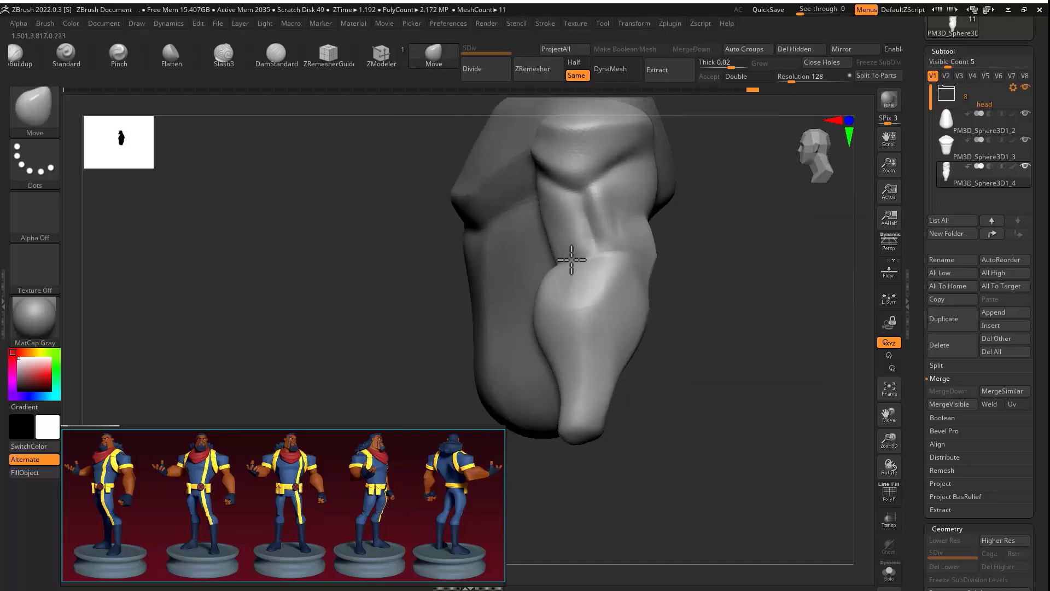
pyautogui.moveTo(556, 196)
pyautogui.mouseDown(button='right')
pyautogui.moveTo(645, 237)
pyautogui.moveTo(572, 214)
pyautogui.moveTo(645, 218)
pyautogui.moveTo(627, 292)
pyautogui.moveTo(570, 204)
pyautogui.moveTo(664, 215)
pyautogui.moveTo(615, 300)
pyautogui.moveTo(671, 394)
pyautogui.moveTo(636, 310)
pyautogui.moveTo(716, 347)
pyautogui.moveTo(706, 317)
pyautogui.mouseUp(button='right')
# Step: Define the muscle planes and creases of the upper arm and forearm with the Flatten and DamStandard brushes
pyautogui.press('b')
pyautogui.press('f')
pyautogui.press('l')
pyautogui.press('b')
pyautogui.press('d')
pyautogui.press('s')
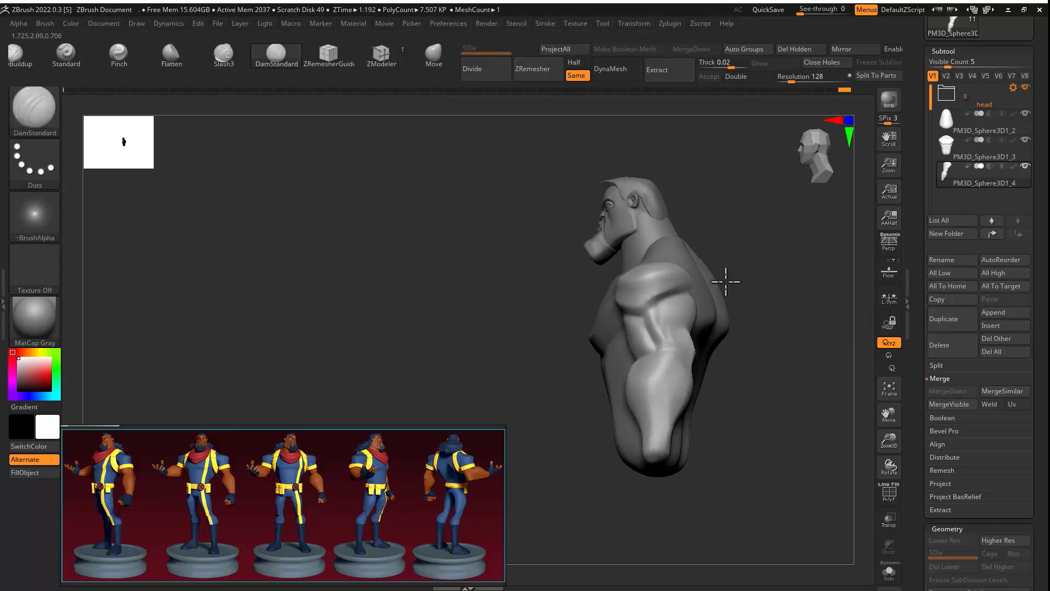
# Step: Create a mirrored copy of the arm on the torso's opposite side and select it
pyautogui.moveTo(726, 282)
pyautogui.keyDown('ctrl'); pyautogui.mouseDown(button='right')
pyautogui.moveTo(711, 343)
pyautogui.moveTo(632, 307)
pyautogui.moveTo(687, 290)
pyautogui.moveTo(534, 194)
pyautogui.moveTo(715, 315)
pyautogui.moveTo(706, 279)
pyautogui.mouseUp(button='right'); pyautogui.keyUp('ctrl')
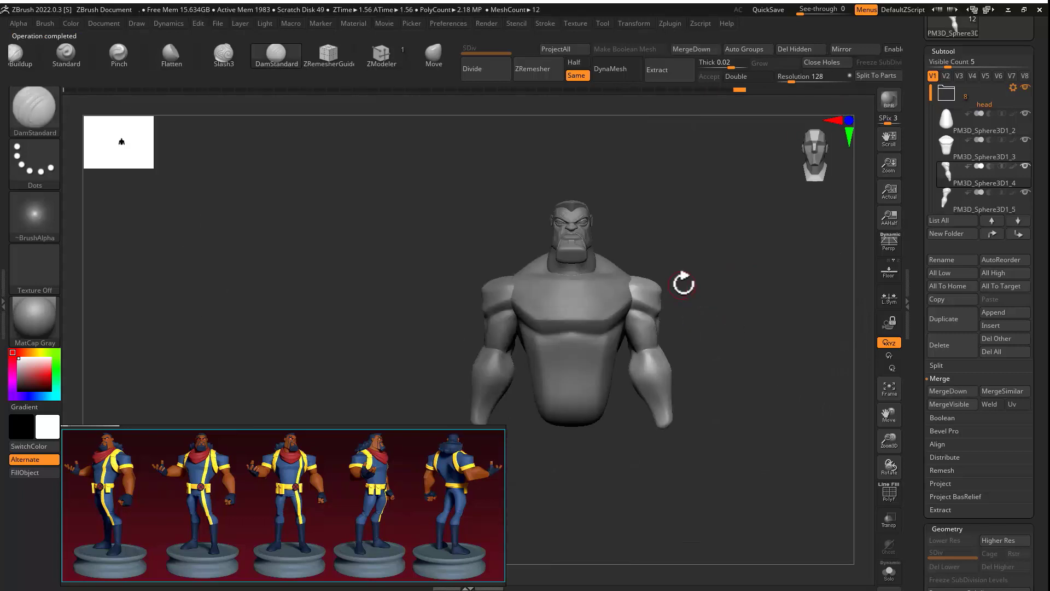
pyautogui.keyDown('alt'); pyautogui.click(481, 317); pyautogui.keyUp('alt')
pyautogui.moveTo(481, 316)
pyautogui.keyDown('alt'); pyautogui.mouseDown(button='right')
pyautogui.moveTo(586, 292)
pyautogui.moveTo(728, 287)
pyautogui.mouseUp(button='right'); pyautogui.keyUp('alt')
pyautogui.keyDown('alt'); pyautogui.moveTo(728, 287); pyautogui.dragTo(558, 312, button='right'); pyautogui.keyUp('alt')
# Step: Try to bend the mirrored arm's forearm forward at the elbow with the gizmo, and undo the attempt
pyautogui.press('w')
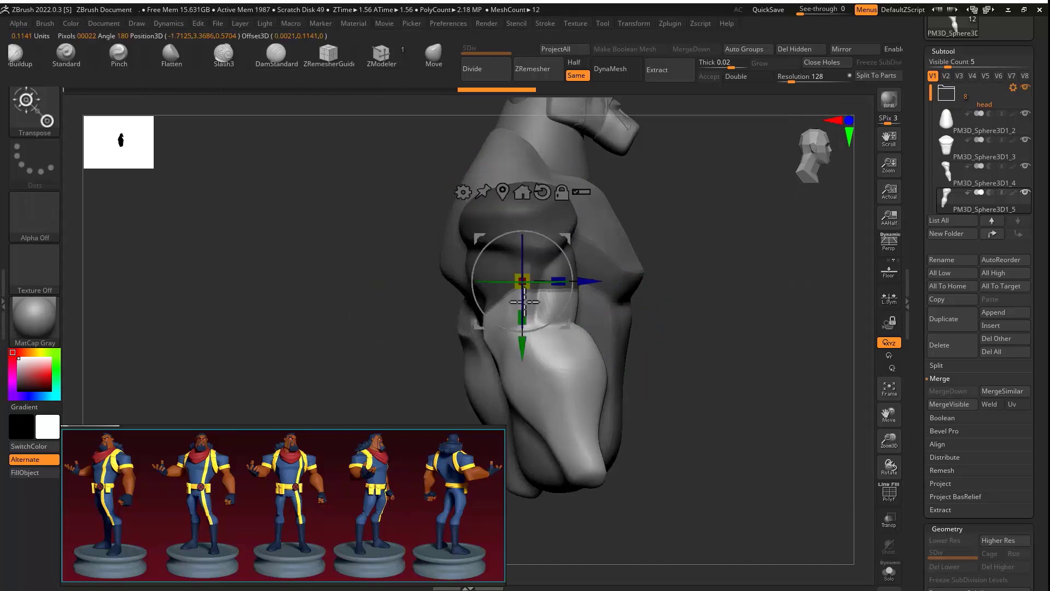
pyautogui.moveTo(574, 284); pyautogui.dragTo(523, 276)
pyautogui.keyDown('shift'); pyautogui.moveTo(580, 284); pyautogui.dragTo(662, 299, button='right'); pyautogui.keyUp('shift')
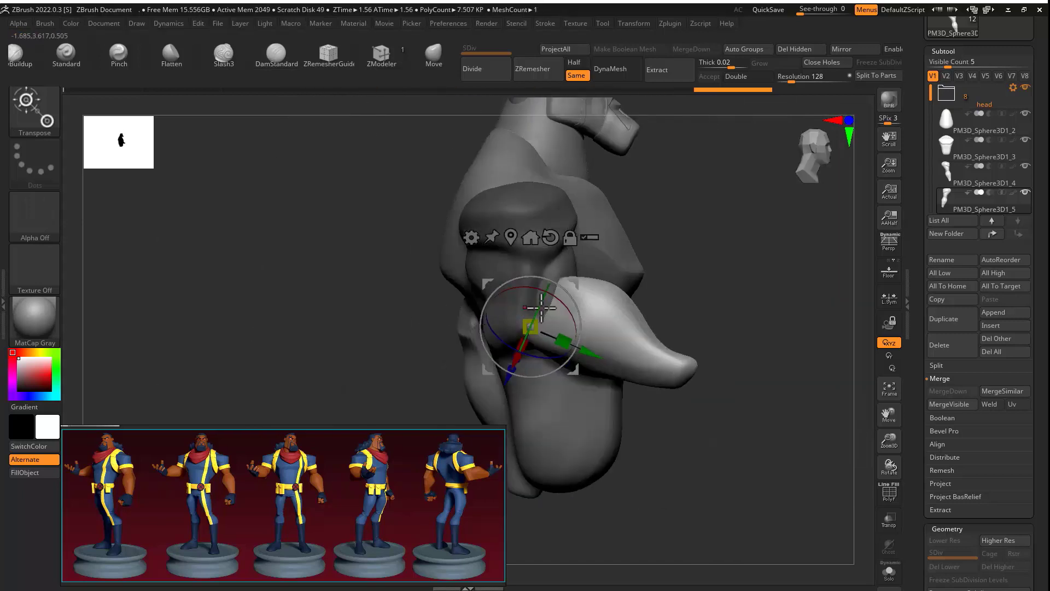
pyautogui.moveTo(573, 306); pyautogui.dragTo(572, 337)
pyautogui.keyDown('shift'); pyautogui.moveTo(578, 330); pyautogui.dragTo(580, 225, button='right'); pyautogui.keyUp('shift')
pyautogui.hotkey('ctrl', 'z')
pyautogui.hotkey('ctrl', 'z')
pyautogui.hotkey('ctrl', 'z')
pyautogui.hotkey('ctrl', 'z')
pyautogui.hotkey('ctrl', 'z')
# Step: Try to swing the mirrored arm's masked forearm around the elbow with the gizmo, and undo the attempt
pyautogui.moveTo(562, 162); pyautogui.dragTo(454, 286, button='right')
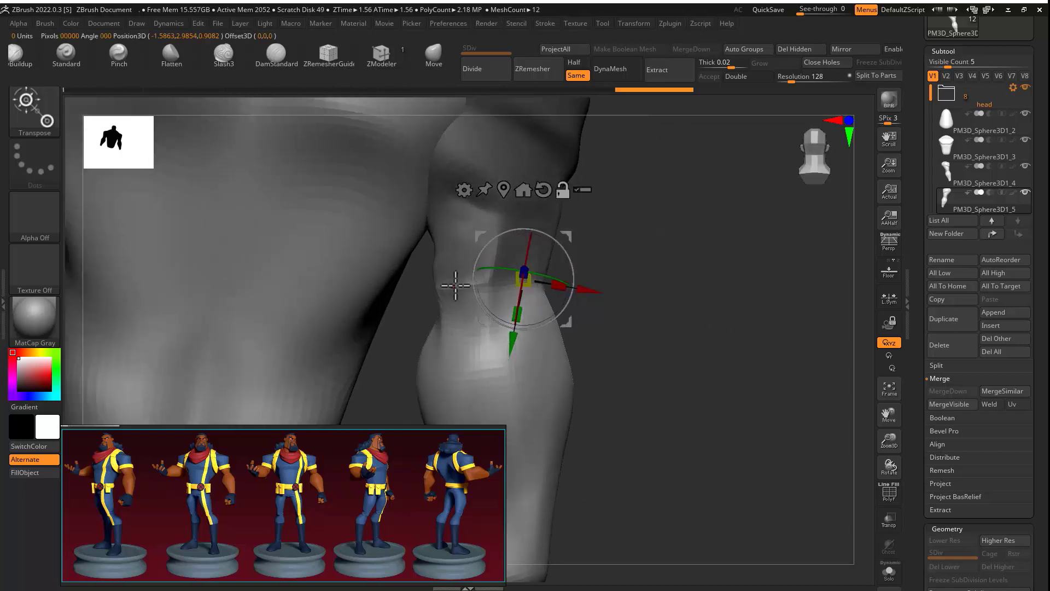
pyautogui.moveTo(476, 282); pyautogui.dragTo(495, 313)
pyautogui.moveTo(645, 274); pyautogui.dragTo(601, 241, button='right')
pyautogui.moveTo(460, 282); pyautogui.dragTo(489, 254)
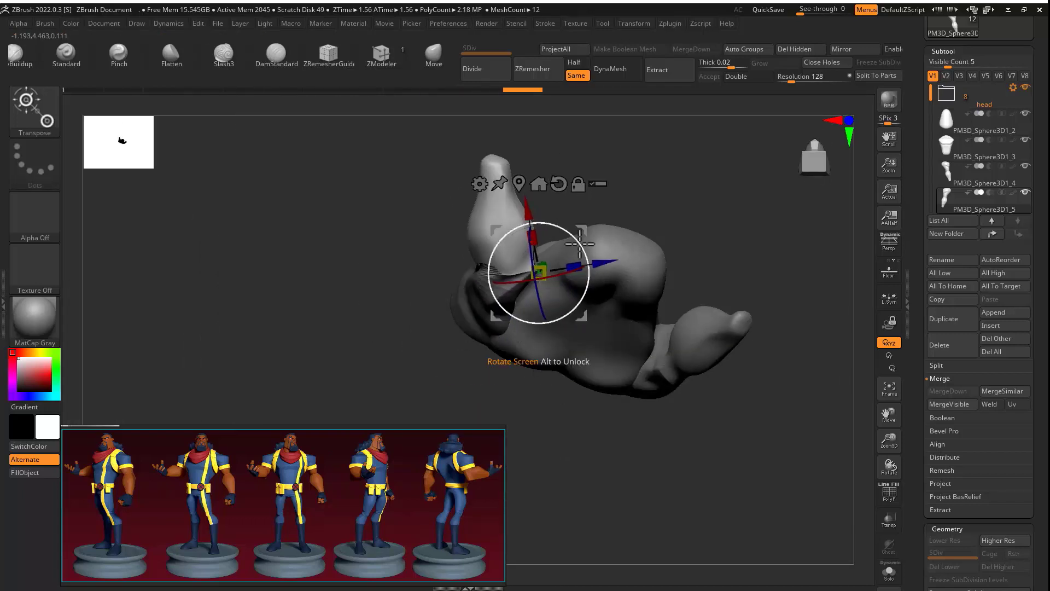
pyautogui.hotkey('ctrl', 'z')
pyautogui.hotkey('ctrl', 'z')
pyautogui.hotkey('ctrl', 'z')
# Step: Try another rotation of the bent forearm at the elbow, and undo it
pyautogui.keyDown('ctrl'); pyautogui.moveTo(580, 244); pyautogui.dragTo(650, 174, button='right'); pyautogui.keyUp('ctrl')
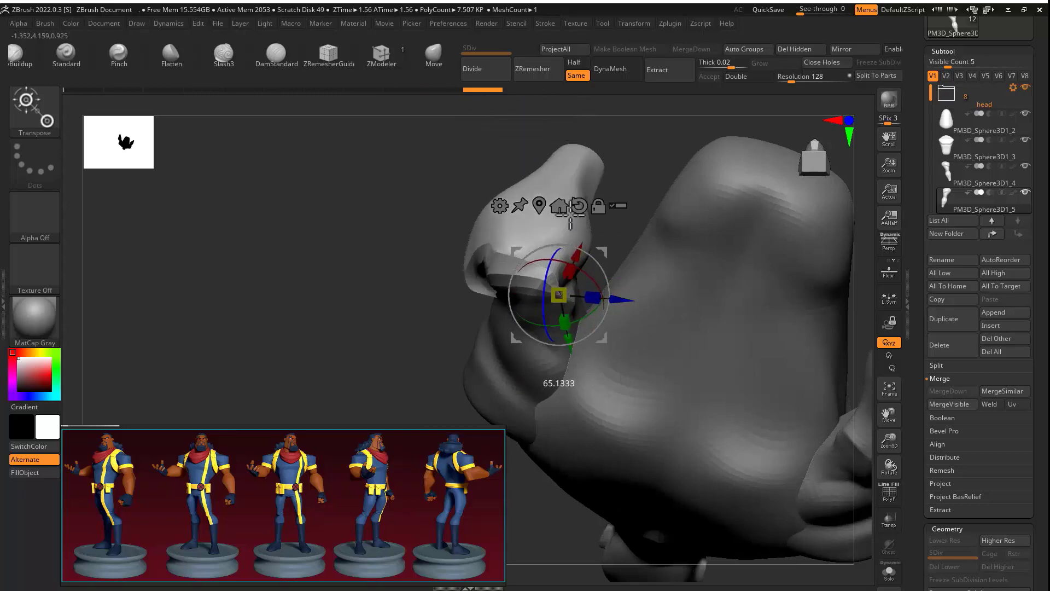
pyautogui.moveTo(570, 215)
pyautogui.mouseDown(button='right')
pyautogui.moveTo(698, 220)
pyautogui.moveTo(554, 322)
pyautogui.moveTo(699, 359)
pyautogui.moveTo(662, 251)
pyautogui.moveTo(832, 375)
pyautogui.moveTo(699, 393)
pyautogui.moveTo(715, 431)
pyautogui.moveTo(445, 447)
pyautogui.mouseUp(button='right')
pyautogui.hotkey('ctrl', 'shift', 'z')
pyautogui.hotkey('ctrl', 'shift', 'z')
pyautogui.hotkey('ctrl', 'z')
pyautogui.hotkey('ctrl', 'z')
pyautogui.hotkey('ctrl', 'z')
pyautogui.hotkey('ctrl', 'z')
# Step: Reposition the gizmo on the mirrored forearm, bend the forearm forward at the elbow, and clear the mask
pyautogui.keyDown('alt'); pyautogui.click(603, 337); pyautogui.keyUp('alt')
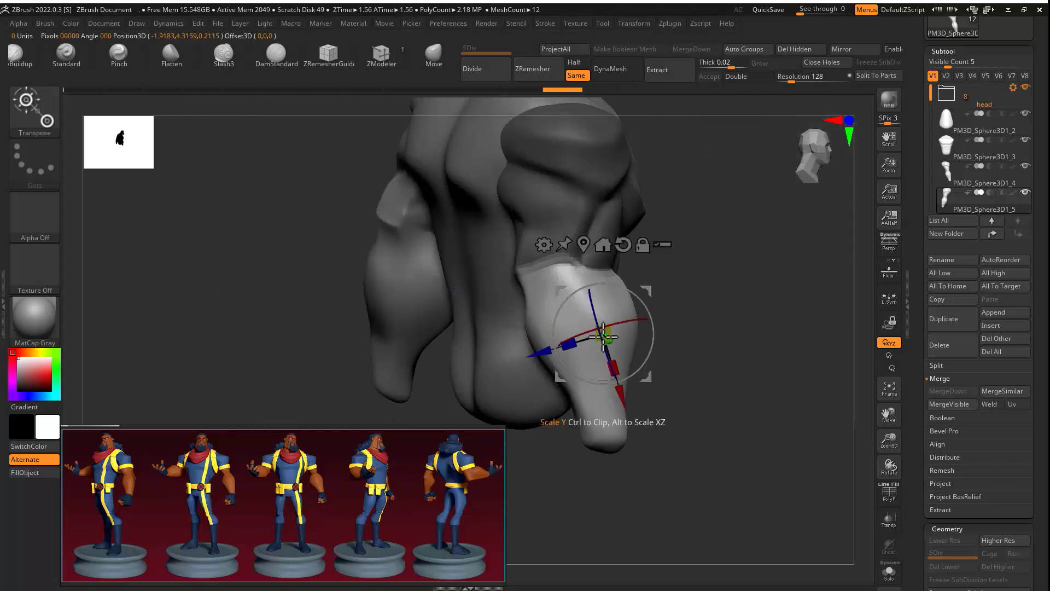
pyautogui.moveTo(747, 295)
pyautogui.keyDown('shift'); pyautogui.mouseDown(button='right')
pyautogui.moveTo(638, 236)
pyautogui.moveTo(651, 349)
pyautogui.moveTo(605, 321)
pyautogui.moveTo(747, 298)
pyautogui.mouseUp(button='right'); pyautogui.keyUp('shift')
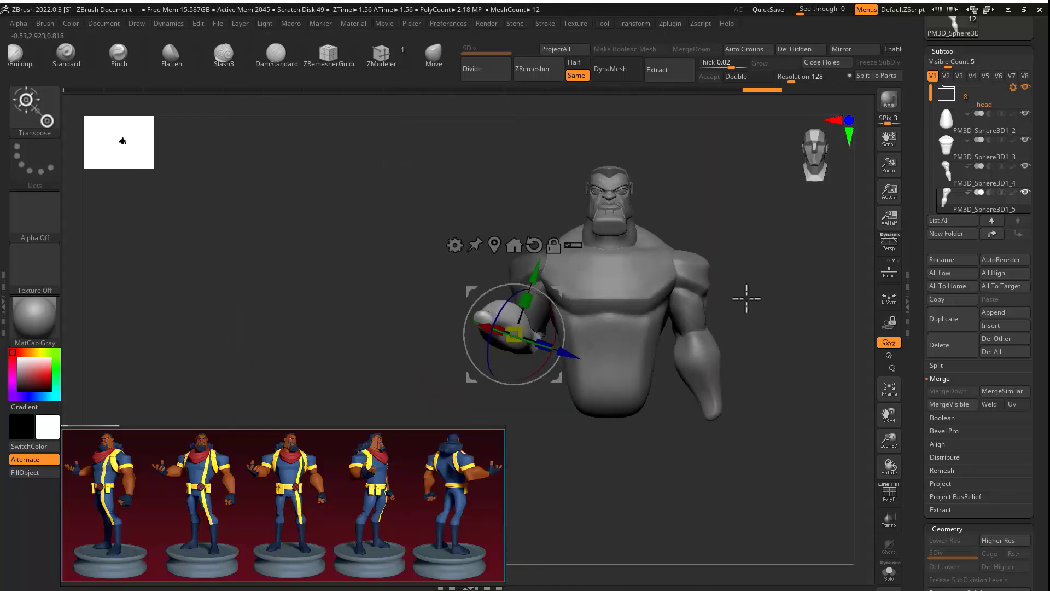
pyautogui.moveTo(558, 343); pyautogui.dragTo(796, 323, button='right')
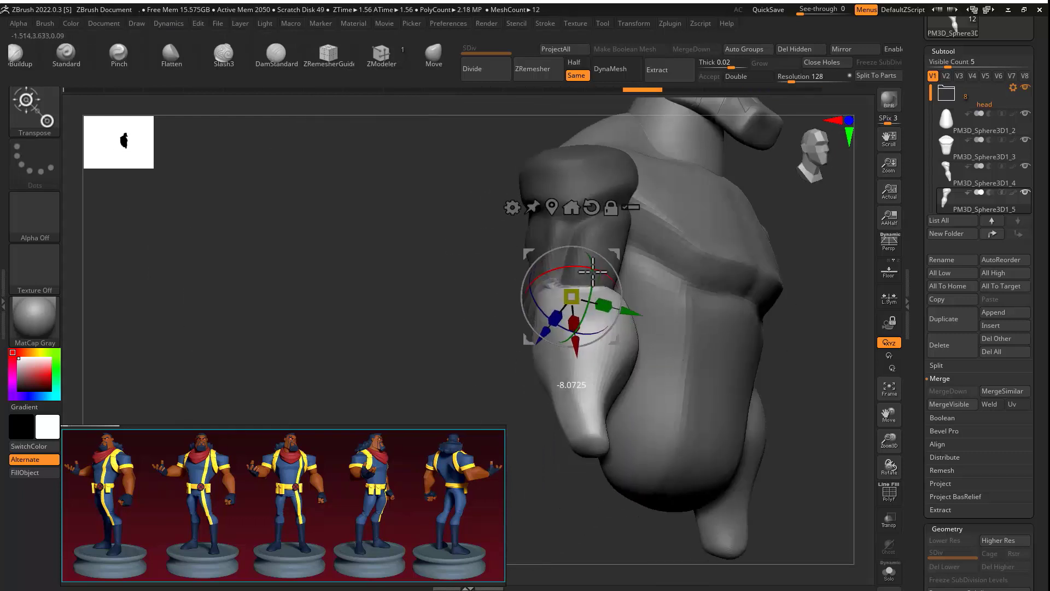
pyautogui.moveTo(608, 242); pyautogui.dragTo(632, 265)
pyautogui.moveTo(778, 259)
pyautogui.mouseDown(button='right')
pyautogui.moveTo(655, 322)
pyautogui.moveTo(737, 401)
pyautogui.moveTo(600, 244)
pyautogui.mouseUp(button='right')
pyautogui.keyDown('ctrl'); pyautogui.moveTo(711, 211); pyautogui.dragTo(898, 359); pyautogui.keyUp('ctrl')
# Step: Isolate the bent arm with its polygroups displayed, and smooth the stretched surface at the elbow with the Move and Smooth brushes
pyautogui.scroll(-10, 933, 356)
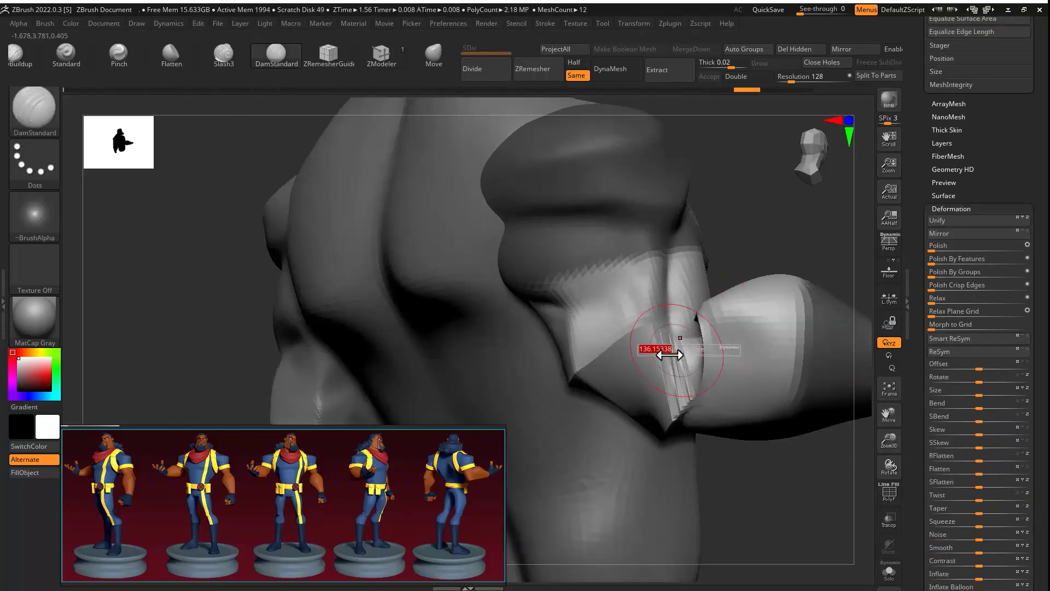
pyautogui.moveTo(574, 387)
pyautogui.mouseDown(button='right')
pyautogui.moveTo(725, 317)
pyautogui.moveTo(826, 436)
pyautogui.moveTo(735, 335)
pyautogui.moveTo(784, 287)
pyautogui.moveTo(737, 277)
pyautogui.moveTo(673, 349)
pyautogui.moveTo(661, 336)
pyautogui.moveTo(704, 372)
pyautogui.moveTo(766, 347)
pyautogui.mouseUp(button='right')
pyautogui.hotkey('shift', 'f')
pyautogui.press('b')
pyautogui.press('m')
pyautogui.press('v')
pyautogui.click(889, 571)
pyautogui.keyDown('ctrl'); pyautogui.moveTo(665, 378); pyautogui.dragTo(690, 356); pyautogui.keyUp('ctrl')
pyautogui.keyDown('shift'); pyautogui.moveTo(739, 342); pyautogui.dragTo(753, 349); pyautogui.keyUp('shift')
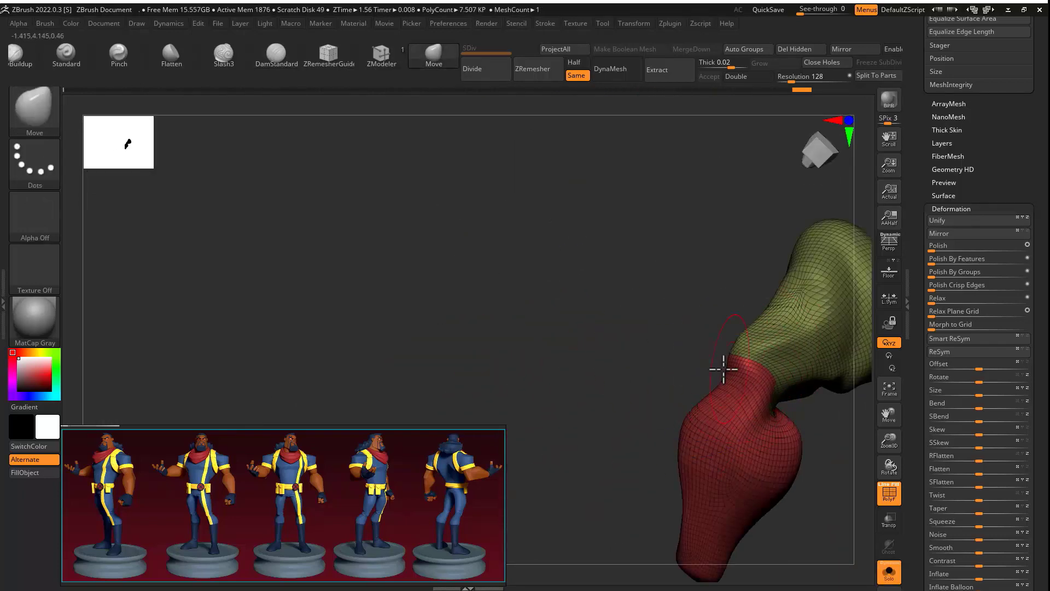
# Step: Isolate the upper arm polygroup, even out its open elbow edge with Polish By Groups and Smooth, and show the whole arm again
pyautogui.moveTo(723, 369); pyautogui.dragTo(722, 295, button='right')
pyautogui.keyDown('ctrl'); pyautogui.keyDown('shift'); pyautogui.click(675, 331); pyautogui.keyUp('shift'); pyautogui.keyUp('ctrl')
pyautogui.moveTo(675, 330); pyautogui.dragTo(711, 340, button='right')
pyautogui.moveTo(963, 272); pyautogui.dragTo(989, 271)
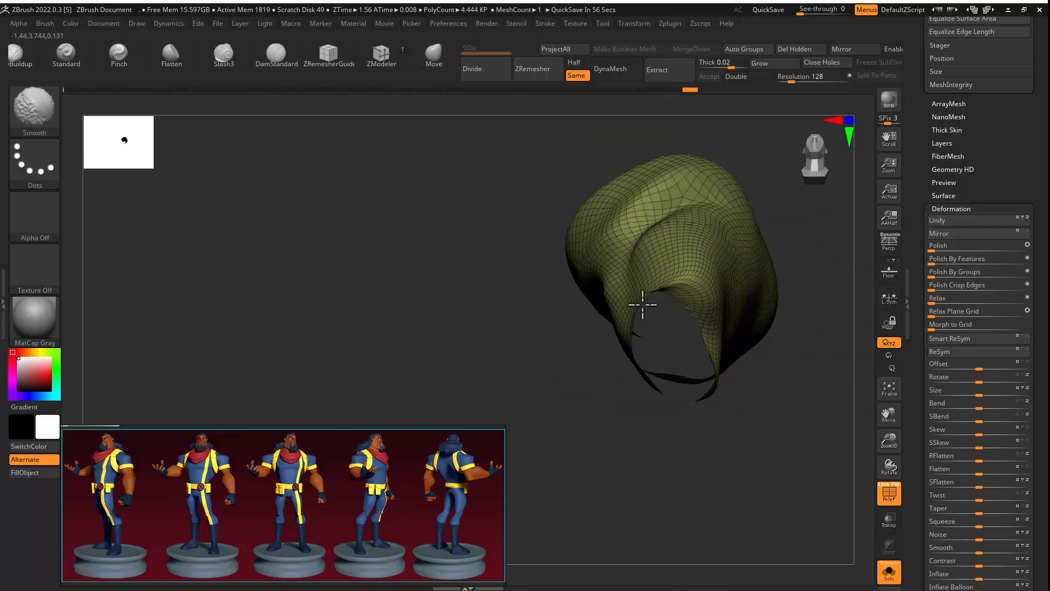
pyautogui.moveTo(600, 308); pyautogui.dragTo(706, 215, button='right')
pyautogui.keyDown('ctrl'); pyautogui.keyDown('shift'); pyautogui.click(706, 216); pyautogui.keyUp('shift'); pyautogui.keyUp('ctrl')
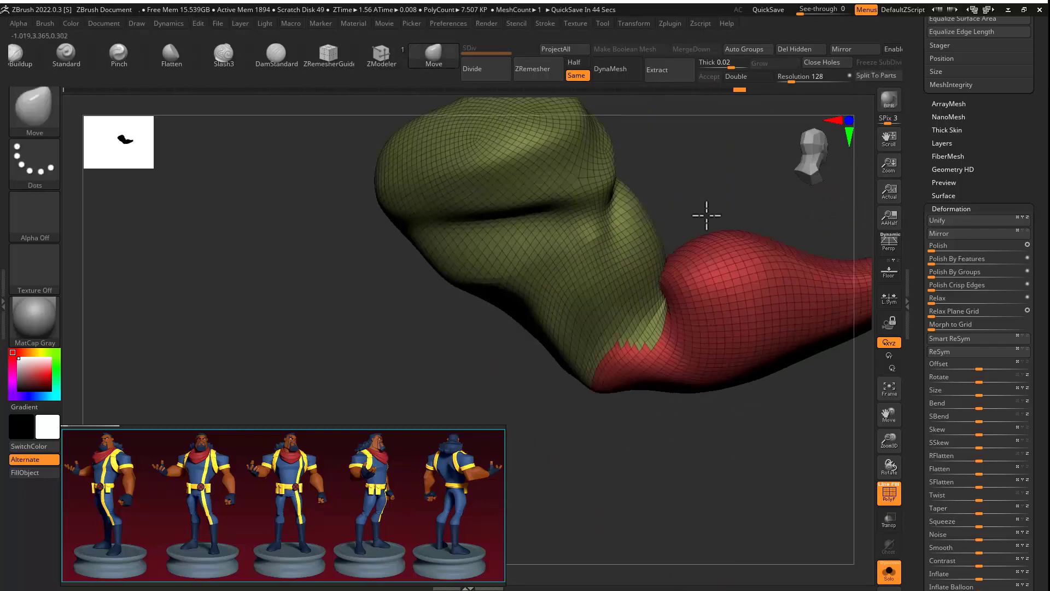
# Step: Isolate the band of mesh around the elbow where the upper arm and forearm polygroups meet
pyautogui.keyDown('ctrl'); pyautogui.keyDown('shift'); pyautogui.click(723, 287); pyautogui.keyUp('shift'); pyautogui.keyUp('ctrl')
pyautogui.moveTo(722, 287)
pyautogui.mouseDown(button='right')
pyautogui.moveTo(609, 309)
pyautogui.moveTo(670, 263)
pyautogui.moveTo(577, 357)
pyautogui.moveTo(613, 342)
pyautogui.mouseUp(button='right')
pyautogui.keyDown('ctrl'); pyautogui.keyDown('shift'); pyautogui.click(675, 260); pyautogui.keyUp('shift'); pyautogui.keyUp('ctrl')
pyautogui.keyDown('ctrl'); pyautogui.moveTo(613, 342); pyautogui.dragTo(633, 336, button='right'); pyautogui.keyUp('ctrl')
pyautogui.press('s')
pyautogui.moveTo(648, 448)
pyautogui.mouseDown(button='right')
pyautogui.moveTo(570, 461)
pyautogui.moveTo(668, 375)
pyautogui.moveTo(257, 118)
pyautogui.mouseUp(button='right')
pyautogui.moveTo(682, 393); pyautogui.dragTo(727, 312, button='right')
pyautogui.hotkey('ctrl', 'shift', 'z')
pyautogui.hotkey('ctrl', 'shift', 'z')
pyautogui.hotkey('ctrl', 'shift', 'z')
pyautogui.hotkey('ctrl', 'shift', 'z')
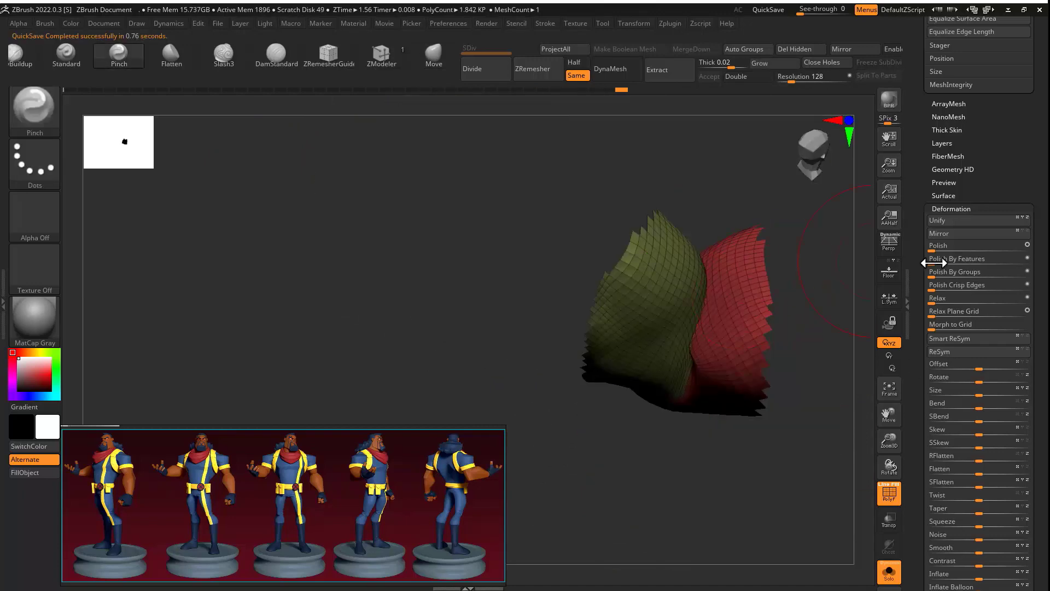
pyautogui.hotkey('ctrl', 'z')
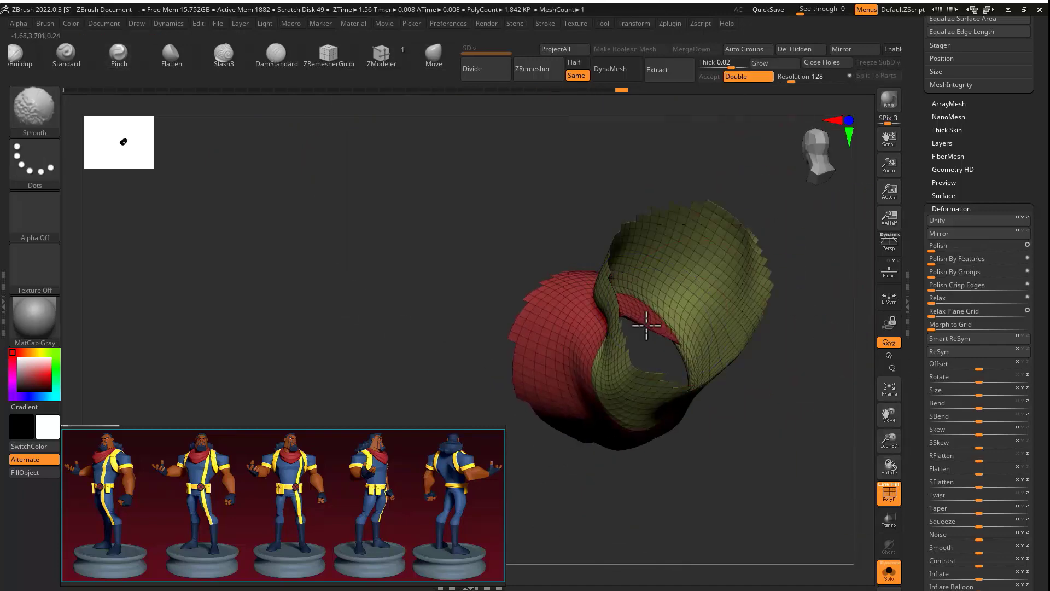
# Step: Smooth the overlapping mesh inside the elbow and tighten the fold with the Pinch brush
pyautogui.moveTo(689, 365)
pyautogui.mouseDown(button='right')
pyautogui.moveTo(755, 244)
pyautogui.moveTo(659, 319)
pyautogui.moveTo(670, 328)
pyautogui.moveTo(399, 255)
pyautogui.moveTo(590, 326)
pyautogui.moveTo(691, 282)
pyautogui.moveTo(570, 270)
pyautogui.moveTo(547, 258)
pyautogui.mouseUp(button='right')
pyautogui.press('s')
pyautogui.hotkey('ctrl', 'shift', 'z')
pyautogui.hotkey('ctrl', 'shift', 'z')
pyautogui.click(119, 53)
pyautogui.moveTo(644, 282)
pyautogui.keyDown('ctrl'); pyautogui.mouseDown(button='right')
pyautogui.moveTo(633, 396)
pyautogui.moveTo(635, 375)
pyautogui.moveTo(556, 356)
pyautogui.moveTo(645, 349)
pyautogui.moveTo(588, 272)
pyautogui.moveTo(523, 310)
pyautogui.mouseUp(button='right'); pyautogui.keyUp('ctrl')
# Step: Define the elbow crease of the bent arm with the DamStandard brush and smooth the surrounding surface
pyautogui.press('b')
pyautogui.press('m')
pyautogui.press('v')
pyautogui.press('s')
pyautogui.press('b')
pyautogui.press('d')
pyautogui.press('s')
pyautogui.keyDown('shift'); pyautogui.moveTo(676, 378); pyautogui.dragTo(690, 395); pyautogui.keyUp('shift')
pyautogui.moveTo(691, 395)
pyautogui.mouseDown(button='right')
pyautogui.moveTo(654, 265)
pyautogui.moveTo(663, 314)
pyautogui.moveTo(745, 274)
pyautogui.mouseUp(button='right')
# Step: Adjust the bent elbow's shape with the Move brush, isolate the forearm polygroup to work on it, and reveal the full arm
pyautogui.press('b')
pyautogui.press('m')
pyautogui.press('v')
pyautogui.moveTo(706, 290)
pyautogui.mouseDown()
pyautogui.moveTo(673, 264)
pyautogui.moveTo(712, 249)
pyautogui.mouseUp()
pyautogui.moveTo(762, 236); pyautogui.dragTo(698, 387, button='right')
pyautogui.keyDown('ctrl'); pyautogui.keyDown('shift'); pyautogui.click(673, 323); pyautogui.keyUp('shift'); pyautogui.keyUp('ctrl')
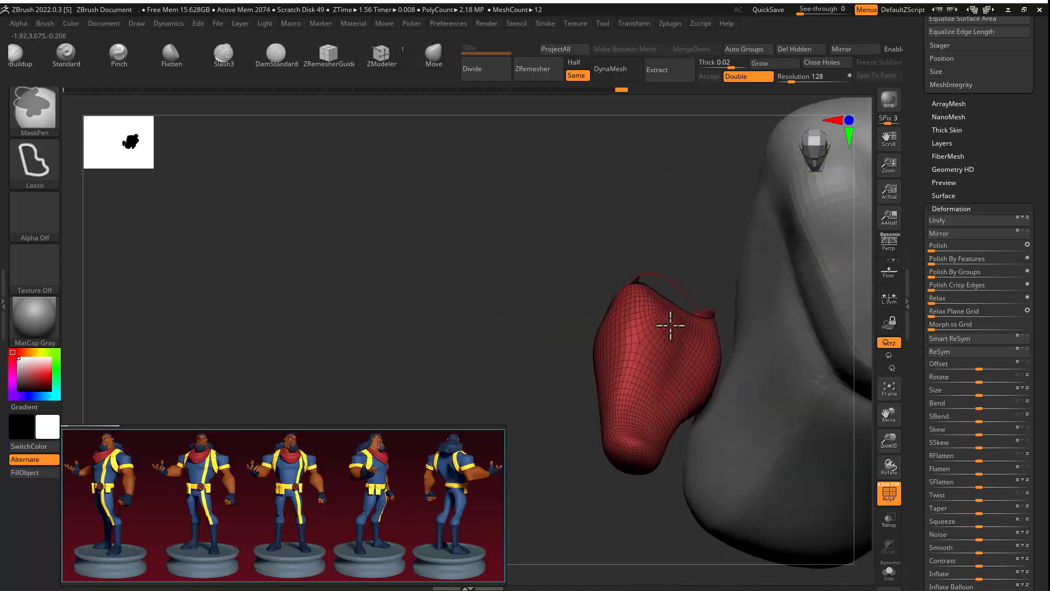
pyautogui.moveTo(673, 323); pyautogui.dragTo(684, 416, button='right')
pyautogui.keyDown('ctrl'); pyautogui.keyDown('shift'); pyautogui.click(665, 299); pyautogui.keyUp('shift'); pyautogui.keyUp('ctrl')
# Step: Select the torso, insert a cylinder subtool, and move it down below the torso
pyautogui.keyDown('alt'); pyautogui.click(705, 357); pyautogui.keyUp('alt')
pyautogui.keyDown('alt'); pyautogui.moveTo(775, 408); pyautogui.dragTo(749, 377, button='right'); pyautogui.keyUp('alt')
pyautogui.moveTo(933, 208); pyautogui.dragTo(933, 427)
pyautogui.click(1000, 427)
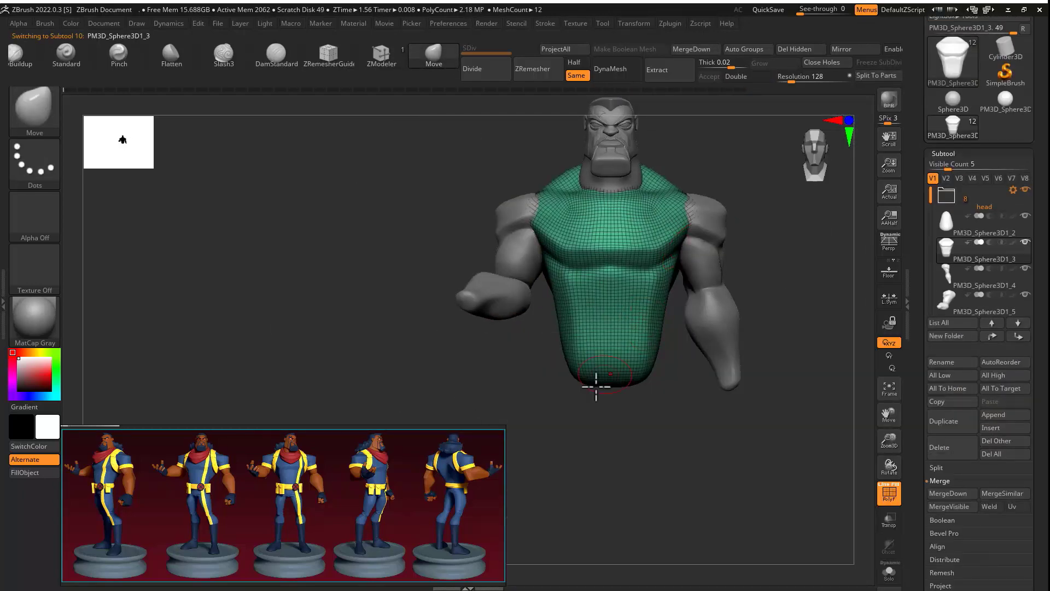
pyautogui.click(635, 375)
pyautogui.press('w')
pyautogui.keyDown('ctrl'); pyautogui.moveTo(697, 396); pyautogui.dragTo(662, 437, button='right'); pyautogui.keyUp('ctrl')
pyautogui.moveTo(607, 328); pyautogui.dragTo(607, 395)
# Step: Insert a sphere subtool for the pelvis, and move and scale it to fit beneath the torso
pyautogui.click(1000, 427)
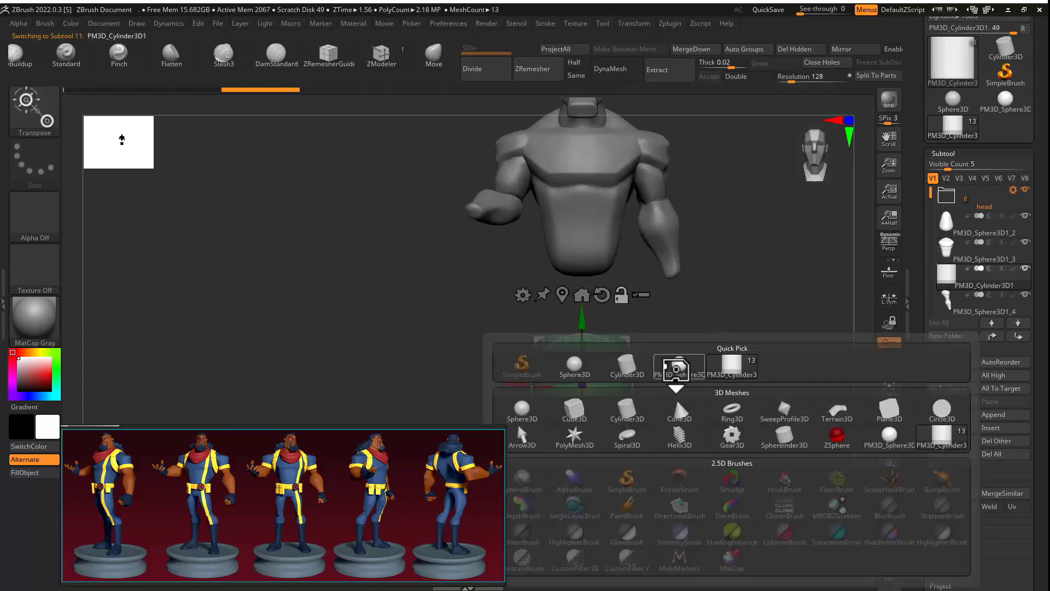
pyautogui.click(675, 370)
pyautogui.moveTo(596, 241); pyautogui.dragTo(596, 293)
pyautogui.keyDown('ctrl'); pyautogui.moveTo(657, 394); pyautogui.dragTo(678, 350, button='right'); pyautogui.keyUp('ctrl')
pyautogui.moveTo(596, 353); pyautogui.dragTo(565, 351)
# Step: Shape the sphere into a pelvis with angled leg openings using the Move brush in front and side views
pyautogui.press('q')
pyautogui.moveTo(588, 351)
pyautogui.keyDown('shift'); pyautogui.mouseDown(button='right')
pyautogui.moveTo(520, 321)
pyautogui.moveTo(612, 350)
pyautogui.mouseUp(button='right'); pyautogui.keyUp('shift')
pyautogui.moveTo(637, 386); pyautogui.dragTo(597, 347)
pyautogui.keyDown('shift'); pyautogui.moveTo(602, 309); pyautogui.dragTo(601, 395, button='right'); pyautogui.keyUp('shift')
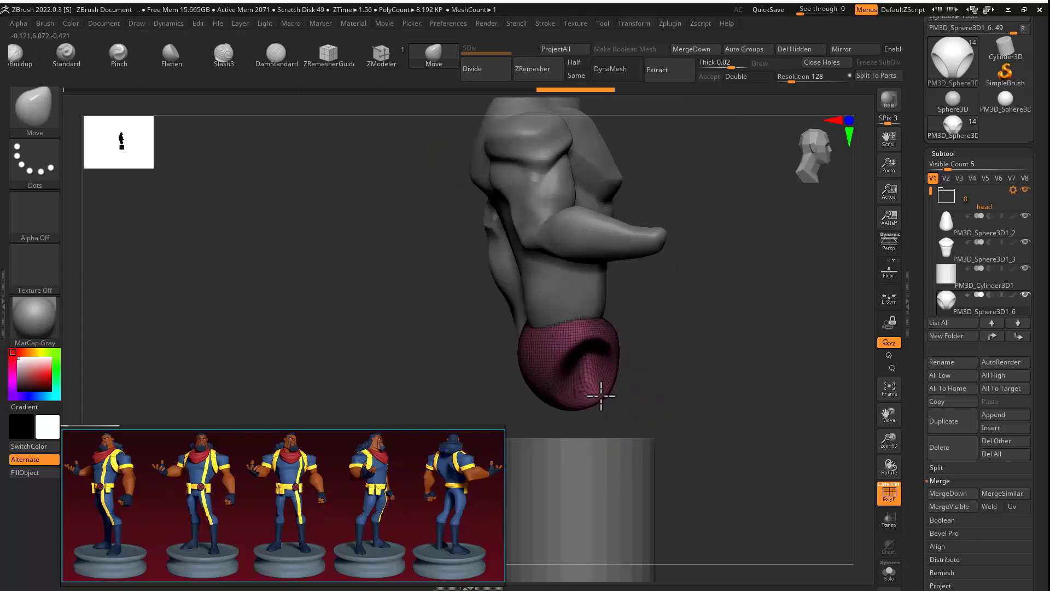
pyautogui.keyDown('shift'); pyautogui.moveTo(579, 280); pyautogui.dragTo(600, 450, button='right'); pyautogui.keyUp('shift')
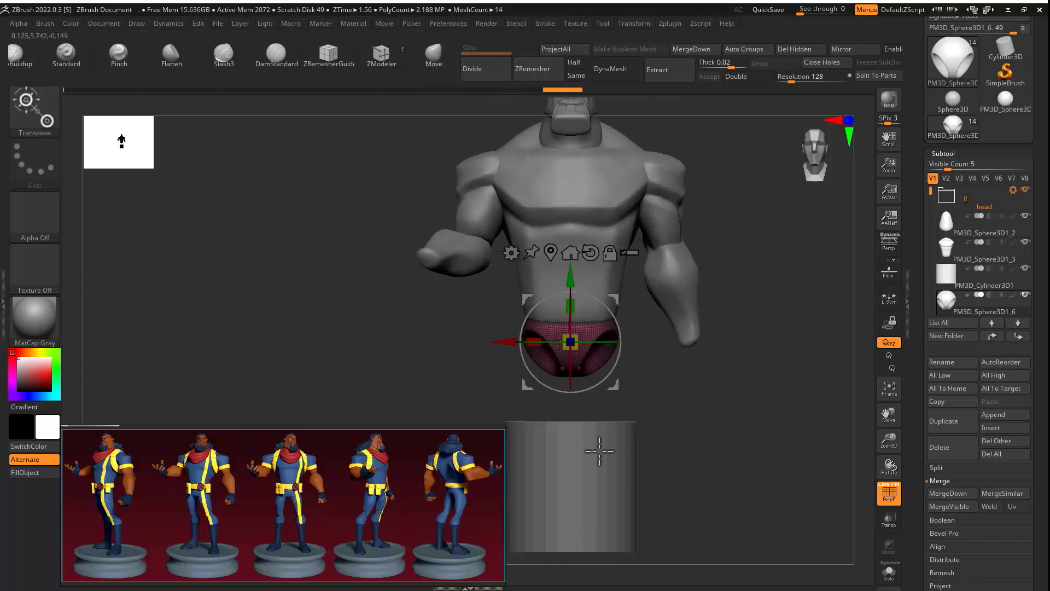
# Step: Select the cylinder, scale it into a tall narrow leg, and place it under the figure's left hip
pyautogui.keyDown('alt'); pyautogui.click(600, 450); pyautogui.keyUp('alt')
pyautogui.moveTo(617, 449); pyautogui.dragTo(674, 364)
pyautogui.keyDown('ctrl'); pyautogui.moveTo(674, 363); pyautogui.dragTo(657, 405, button='right'); pyautogui.keyUp('ctrl')
pyautogui.moveTo(639, 351); pyautogui.dragTo(639, 256)
pyautogui.moveTo(640, 310); pyautogui.dragTo(632, 319)
pyautogui.moveTo(640, 272); pyautogui.dragTo(639, 381)
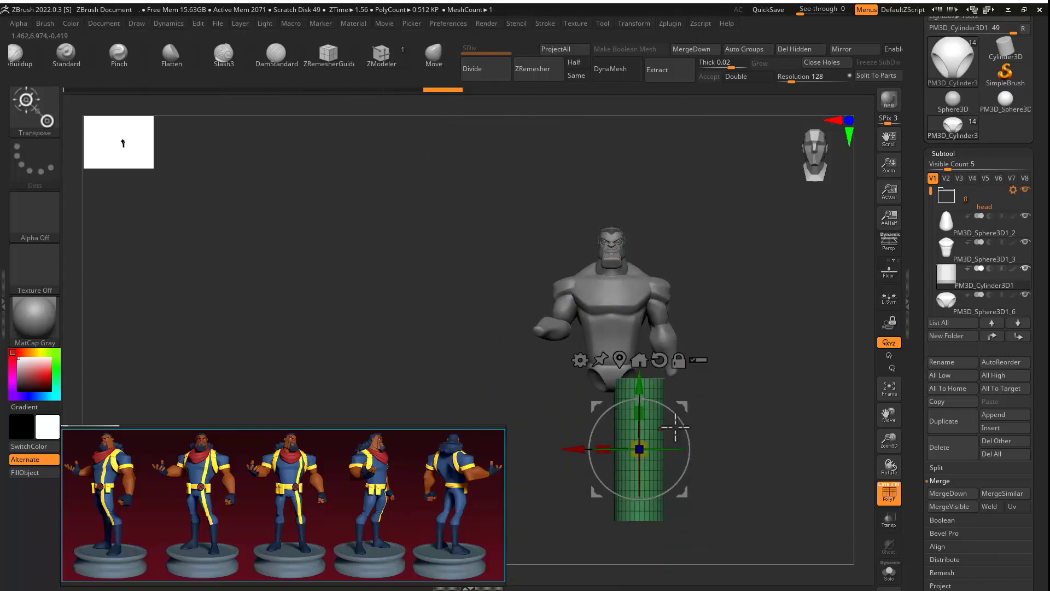
# Step: Taper the cylinder's upper end into the hip and round out the thigh with the Move and Smooth brushes
pyautogui.keyDown('ctrl'); pyautogui.moveTo(675, 428); pyautogui.dragTo(701, 368, button='right'); pyautogui.keyUp('ctrl')
pyautogui.press('q')
pyautogui.keyDown('shift'); pyautogui.moveTo(621, 331); pyautogui.dragTo(679, 337); pyautogui.keyUp('shift')
pyautogui.keyDown('shift'); pyautogui.moveTo(729, 338); pyautogui.dragTo(678, 350, button='right'); pyautogui.keyUp('shift')
pyautogui.keyDown('shift'); pyautogui.moveTo(706, 523); pyautogui.dragTo(639, 526); pyautogui.keyUp('shift')
pyautogui.moveTo(621, 513)
pyautogui.keyDown('shift'); pyautogui.mouseDown(button='right')
pyautogui.moveTo(630, 320)
pyautogui.moveTo(685, 320)
pyautogui.moveTo(589, 356)
pyautogui.mouseUp(button='right'); pyautogui.keyUp('shift')
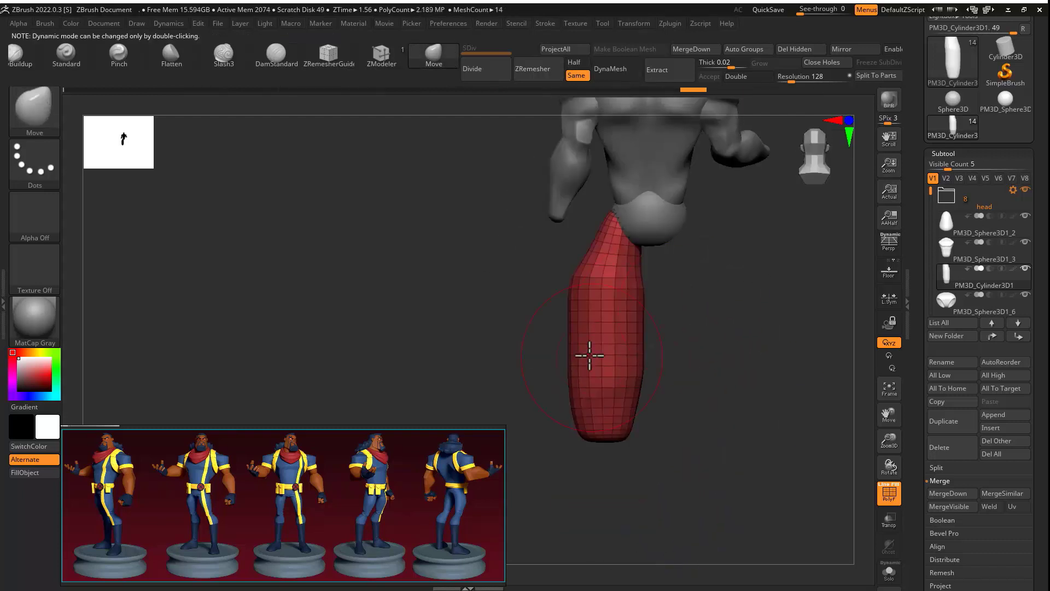
# Step: Shape the leg's front silhouette with a full thigh, narrowed knee, bulging calf and tapered ankle
pyautogui.moveTo(614, 398)
pyautogui.mouseDown(button='right')
pyautogui.moveTo(723, 306)
pyautogui.moveTo(581, 202)
pyautogui.mouseUp(button='right')
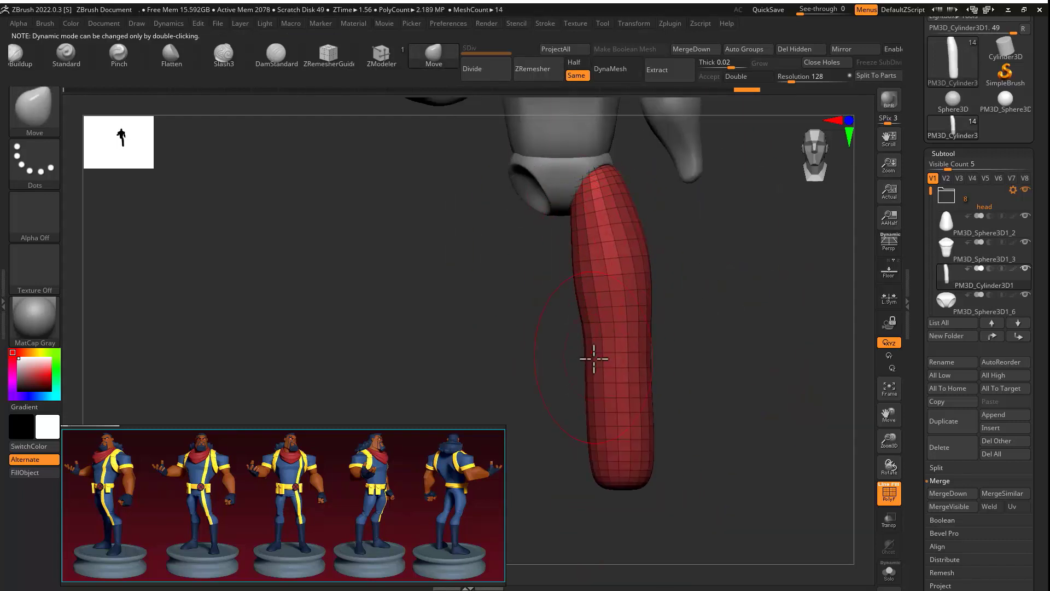
pyautogui.moveTo(657, 446)
pyautogui.mouseDown(button='right')
pyautogui.moveTo(708, 392)
pyautogui.moveTo(598, 403)
pyautogui.moveTo(673, 413)
pyautogui.moveTo(712, 331)
pyautogui.moveTo(664, 333)
pyautogui.moveTo(650, 406)
pyautogui.mouseUp(button='right')
pyautogui.press('b')
pyautogui.press('d')
pyautogui.press('s')
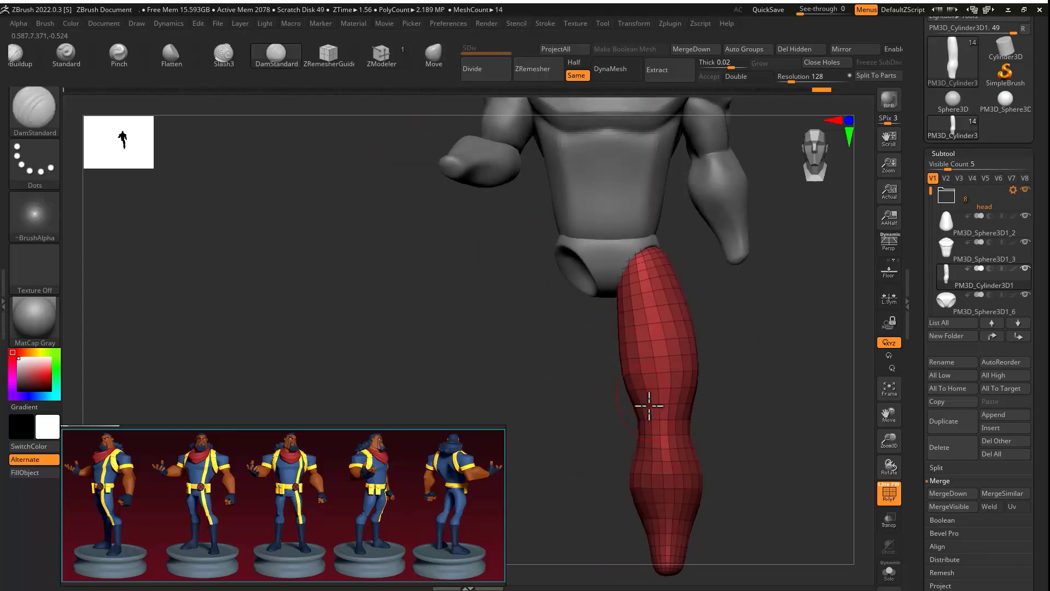
pyautogui.moveTo(697, 380)
pyautogui.mouseDown(button='right')
pyautogui.moveTo(647, 357)
pyautogui.moveTo(561, 392)
pyautogui.mouseUp(button='right')
# Step: Refine the leg's side profile with the Move brush, pushing out the kneecap and curving the calf backward
pyautogui.press('b')
pyautogui.press('m')
pyautogui.press('v')
pyautogui.press('s')
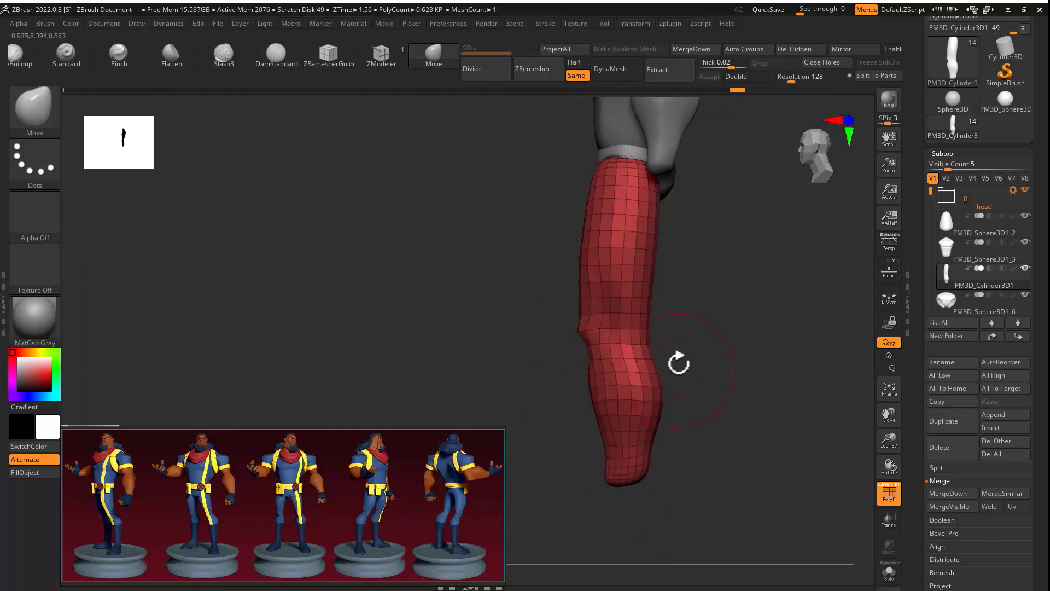
pyautogui.moveTo(679, 363); pyautogui.dragTo(573, 394, button='right')
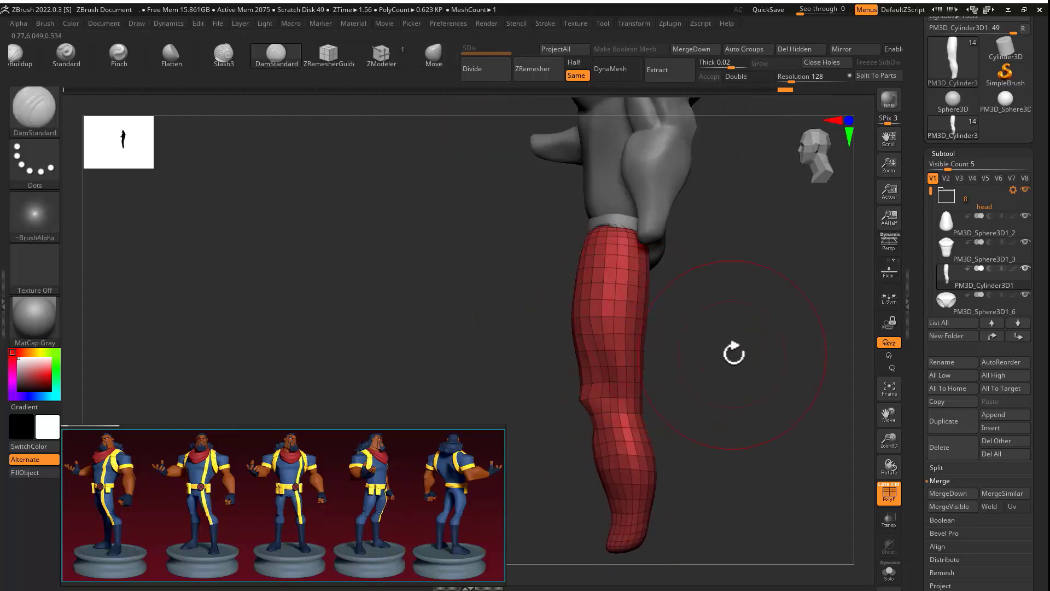
pyautogui.moveTo(733, 353)
pyautogui.mouseDown(button='right')
pyautogui.moveTo(584, 277)
pyautogui.moveTo(558, 288)
pyautogui.moveTo(542, 258)
pyautogui.moveTo(548, 288)
pyautogui.moveTo(590, 210)
pyautogui.mouseUp(button='right')
# Step: Define the knee area with the DamStandard brush and pull the contours of the lower thigh with the Move brush
pyautogui.click(276, 55)
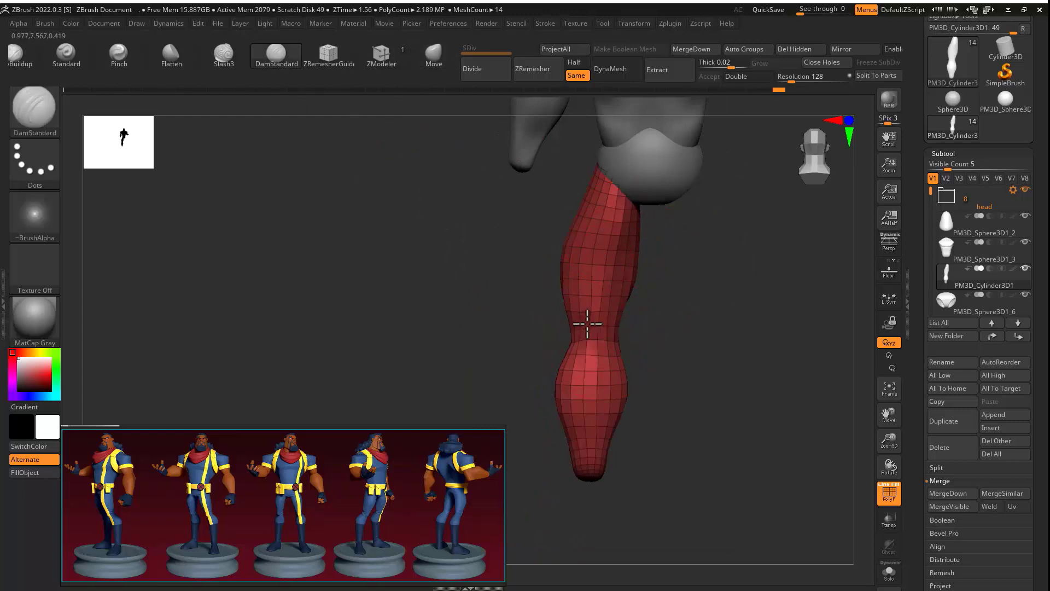
pyautogui.moveTo(587, 304); pyautogui.dragTo(693, 323, button='right')
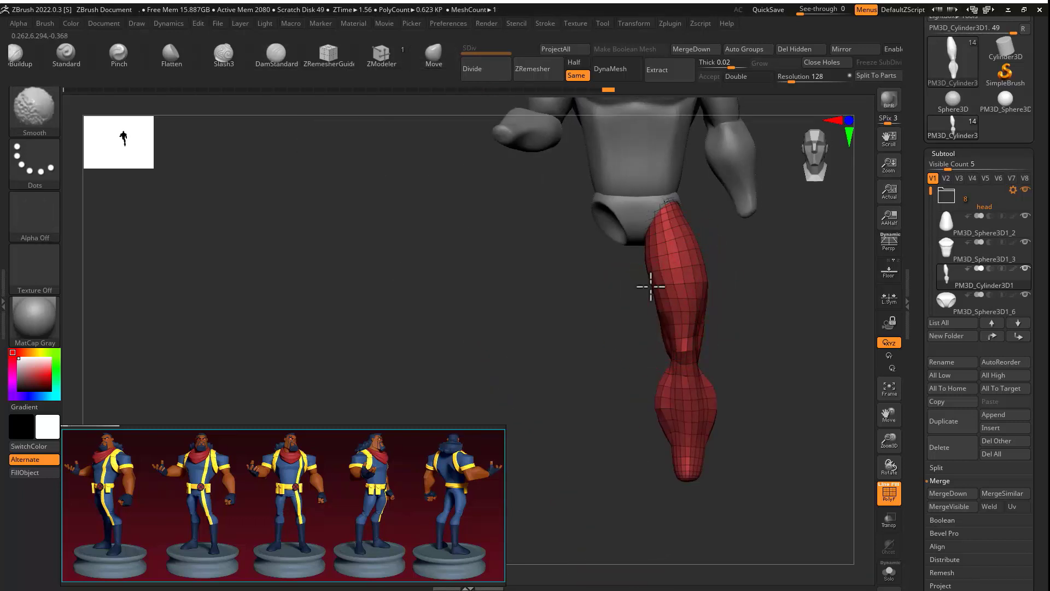
pyautogui.keyDown('alt'); pyautogui.moveTo(658, 422); pyautogui.dragTo(628, 367, button='right'); pyautogui.keyUp('alt')
pyautogui.press('s')
pyautogui.moveTo(680, 341)
pyautogui.mouseDown(button='right')
pyautogui.moveTo(618, 350)
pyautogui.moveTo(609, 379)
pyautogui.moveTo(701, 310)
pyautogui.moveTo(764, 429)
pyautogui.moveTo(771, 331)
pyautogui.mouseUp(button='right')
pyautogui.moveTo(671, 331); pyautogui.dragTo(687, 320)
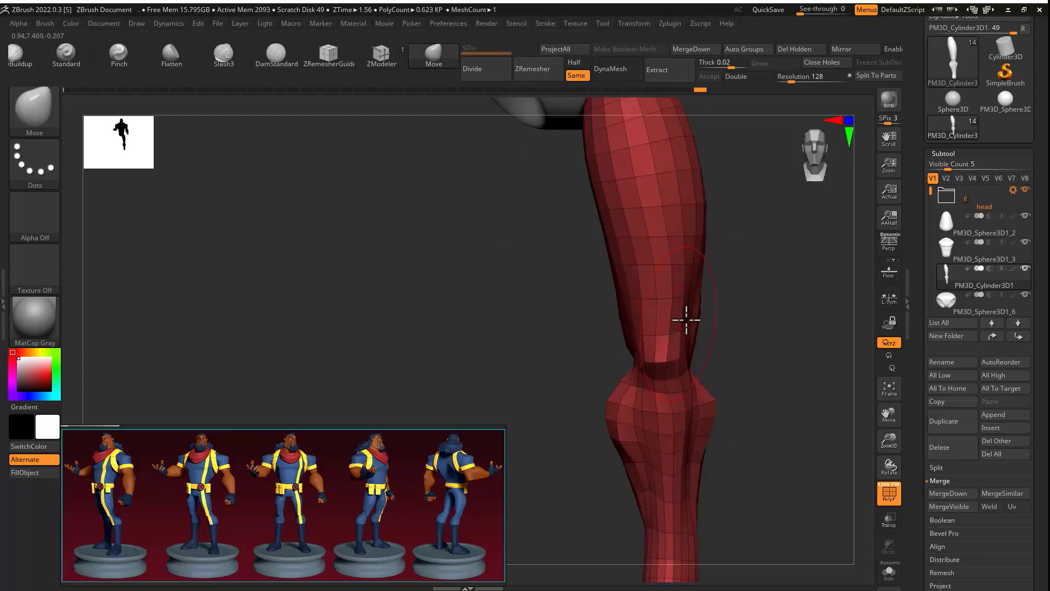
# Step: Subdivide the low-poly leg mesh into a smooth surface and turn off the wireframe display
pyautogui.keyDown('ctrl'); pyautogui.moveTo(687, 320); pyautogui.dragTo(705, 350, button='right'); pyautogui.keyUp('ctrl')
pyautogui.press('d')
pyautogui.click(540, 202)
pyautogui.hotkey('shift', 'f')
# Step: Refine the calf, ankle and heel contours of the smoothed leg with the Move and DamStandard brushes
pyautogui.keyDown('ctrl'); pyautogui.moveTo(705, 350); pyautogui.dragTo(723, 391, button='right'); pyautogui.keyUp('ctrl')
pyautogui.moveTo(681, 419); pyautogui.dragTo(712, 438, button='right')
pyautogui.moveTo(742, 398)
pyautogui.mouseDown(button='right')
pyautogui.moveTo(755, 370)
pyautogui.moveTo(693, 408)
pyautogui.moveTo(612, 387)
pyautogui.moveTo(591, 453)
pyautogui.mouseUp(button='right')
pyautogui.press('b')
pyautogui.press('d')
pyautogui.press('s')
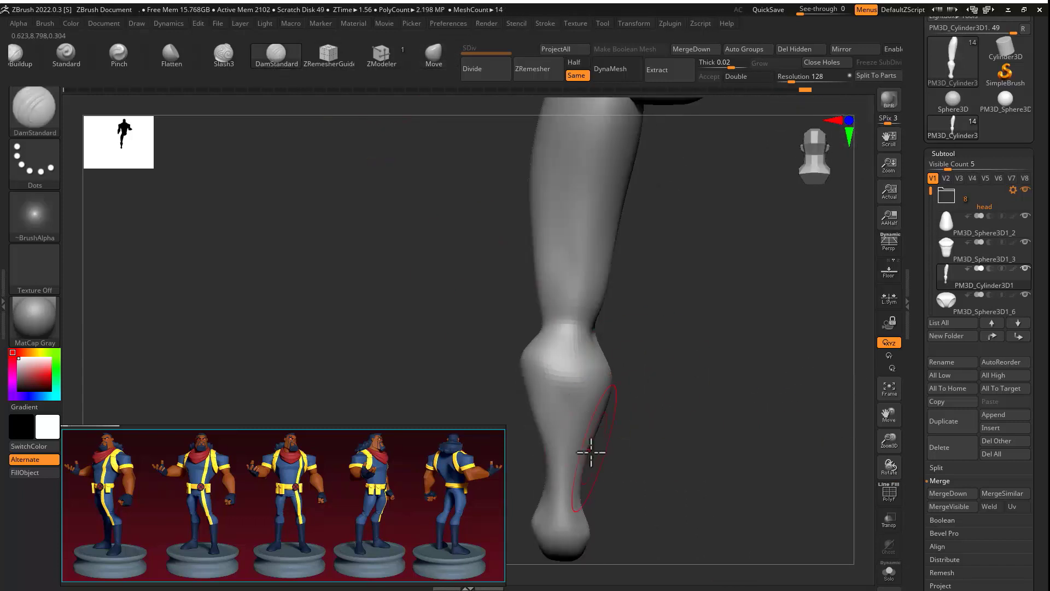
pyautogui.keyDown('ctrl'); pyautogui.moveTo(517, 399); pyautogui.dragTo(503, 351, button='right'); pyautogui.keyUp('ctrl')
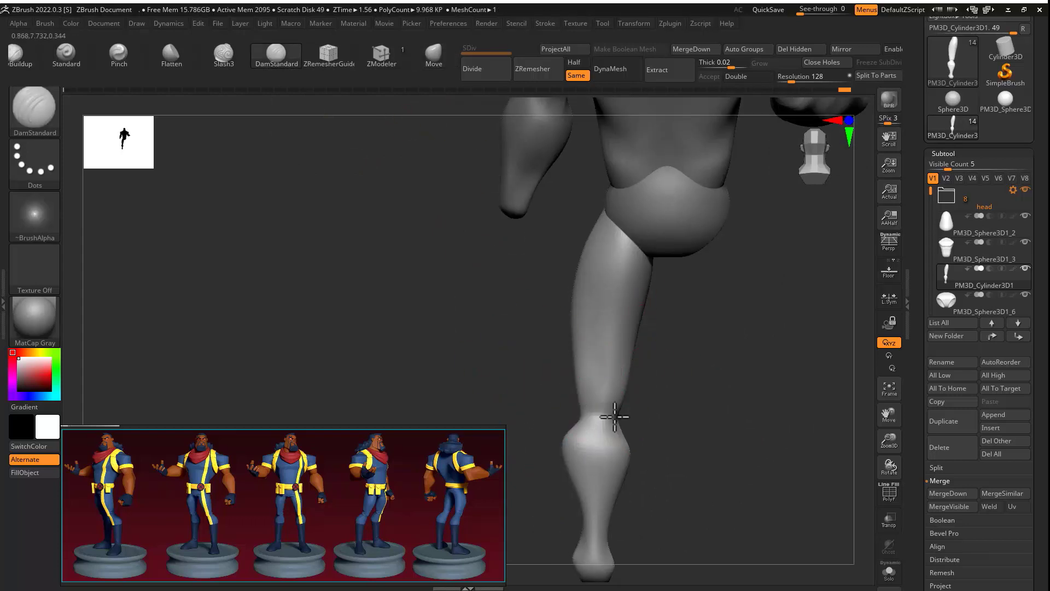
# Step: Insert a sphere subtool for the foot, flatten it into an elongated ellipsoid, and place it under the ankle
pyautogui.moveTo(615, 417); pyautogui.dragTo(729, 140, button='right')
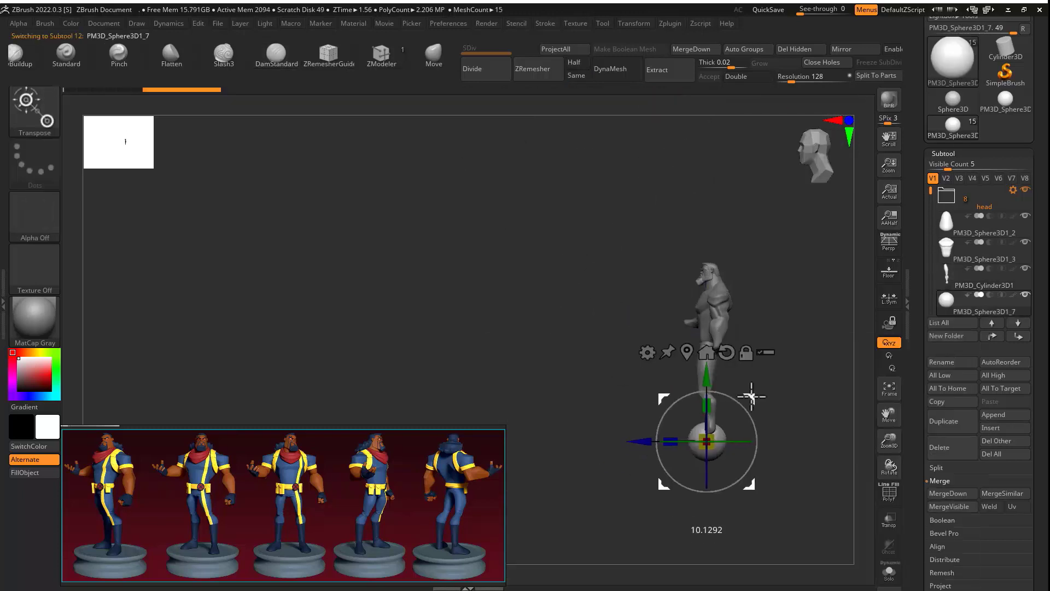
pyautogui.moveTo(752, 396); pyautogui.dragTo(746, 399)
pyautogui.keyDown('ctrl'); pyautogui.moveTo(728, 413); pyautogui.dragTo(675, 453, button='right'); pyautogui.keyUp('ctrl')
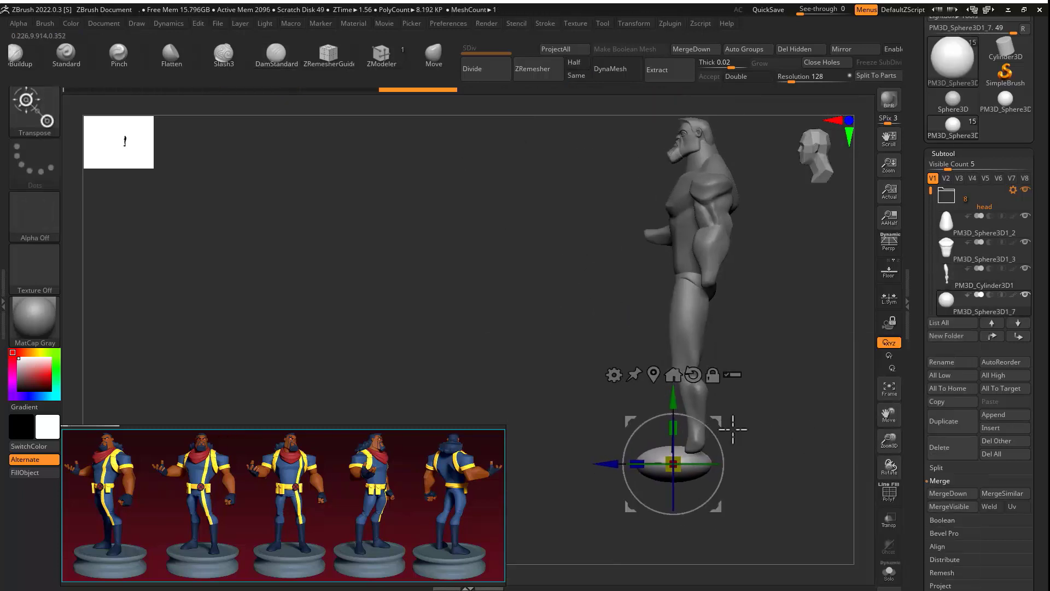
pyautogui.moveTo(676, 460); pyautogui.dragTo(678, 457)
pyautogui.moveTo(727, 438)
pyautogui.mouseDown(button='right')
pyautogui.moveTo(762, 438)
pyautogui.moveTo(711, 439)
pyautogui.mouseUp(button='right')
# Step: Trim away the lower half of the foot ellipsoid to give it a flat sole
pyautogui.keyDown('ctrl'); pyautogui.keyDown('shift'); pyautogui.click(34, 109); pyautogui.keyUp('shift'); pyautogui.keyUp('ctrl')
pyautogui.keyDown('ctrl'); pyautogui.keyDown('shift'); pyautogui.click(521, 170); pyautogui.keyUp('shift'); pyautogui.keyUp('ctrl')
pyautogui.keyDown('ctrl'); pyautogui.keyDown('alt'); pyautogui.keyDown('shift'); pyautogui.moveTo(795, 544); pyautogui.dragTo(516, 458); pyautogui.keyUp('shift'); pyautogui.keyUp('alt'); pyautogui.keyUp('ctrl')
pyautogui.keyDown('ctrl'); pyautogui.keyDown('shift'); pyautogui.click(33, 110); pyautogui.keyUp('shift'); pyautogui.keyUp('ctrl')
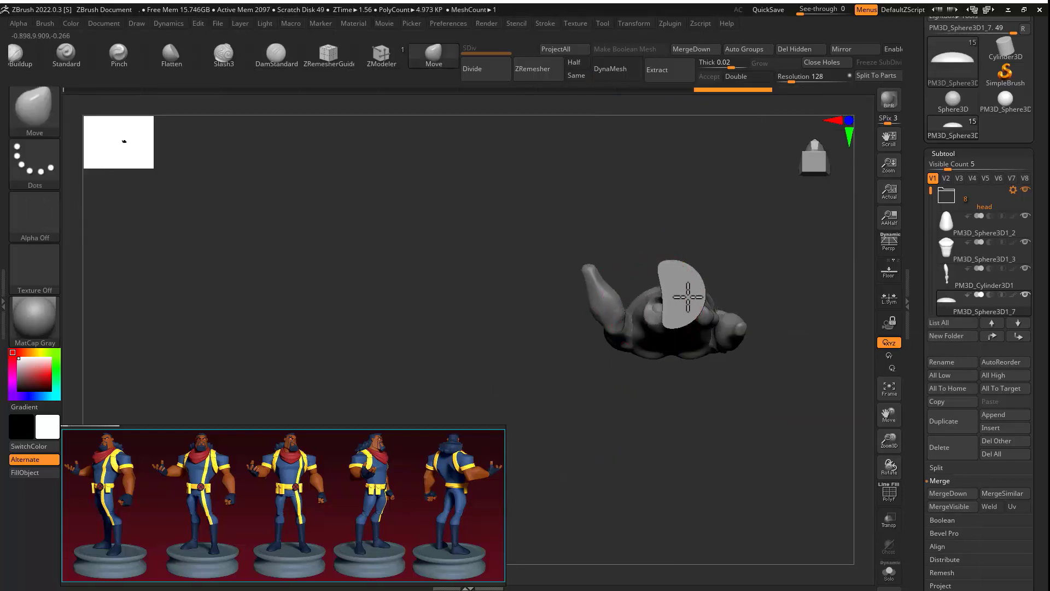
# Step: Shape the foot with the Move brush, forming a broad forefoot, a narrow heel and a sloping instep
pyautogui.keyDown('ctrl'); pyautogui.moveTo(687, 263); pyautogui.dragTo(749, 295, button='right'); pyautogui.keyUp('ctrl')
pyautogui.moveTo(646, 267); pyautogui.dragTo(636, 249)
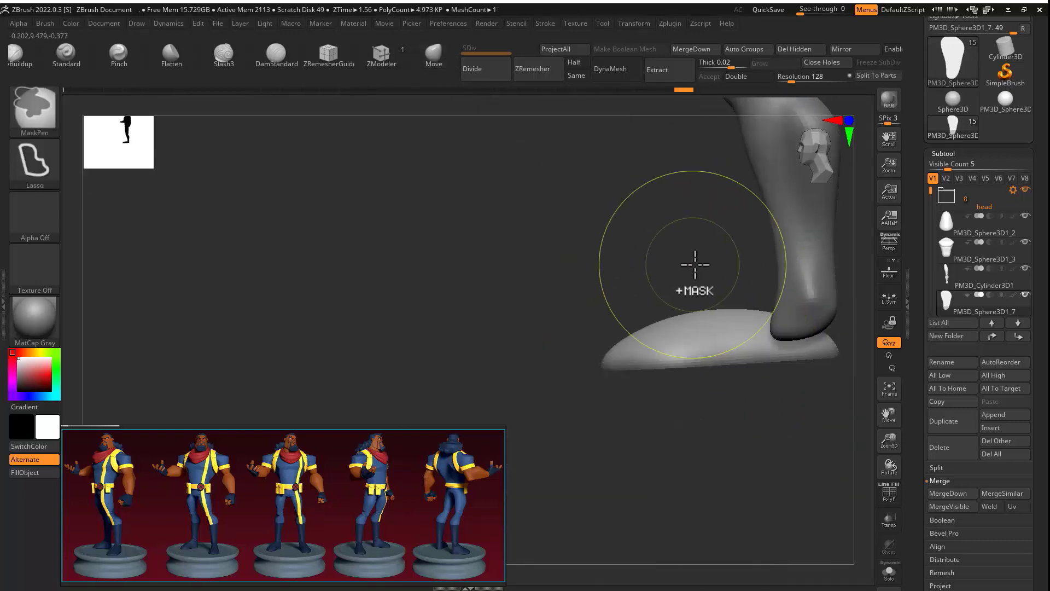
pyautogui.moveTo(695, 265); pyautogui.dragTo(615, 335)
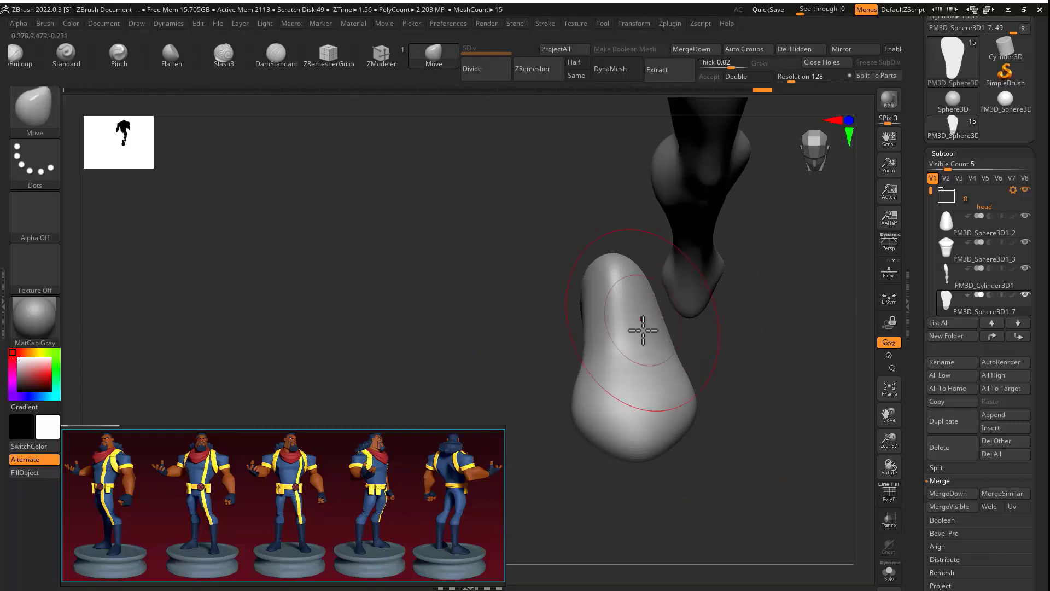
pyautogui.moveTo(644, 331); pyautogui.dragTo(542, 272, button='right')
pyautogui.moveTo(738, 323); pyautogui.dragTo(646, 334, button='right')
# Step: Remesh the foot with ZRemesher using KeepGroups, and display its polygroups and wireframe
pyautogui.moveTo(935, 424); pyautogui.dragTo(939, 307)
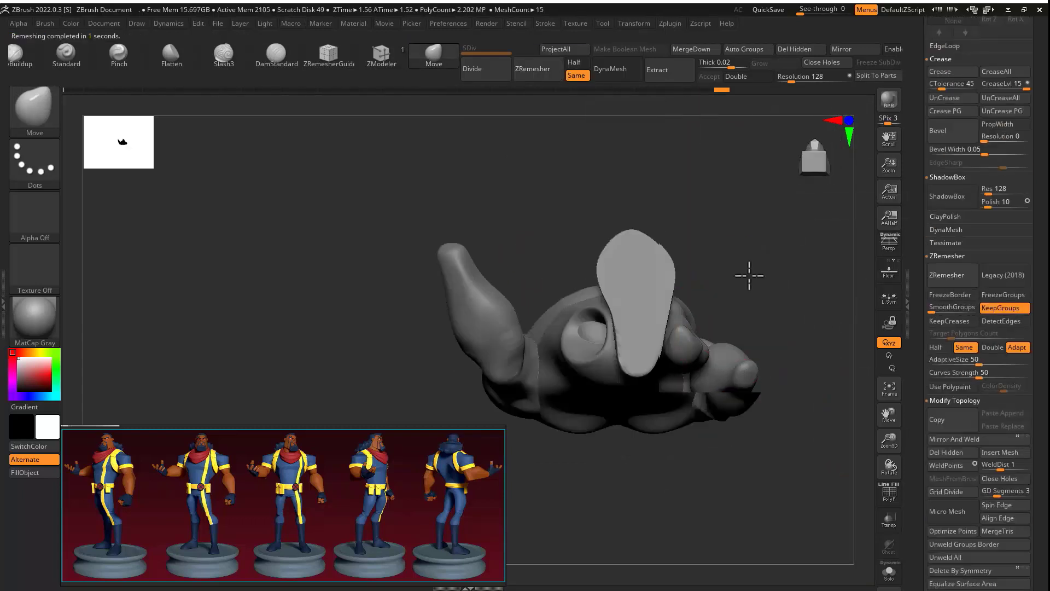
pyautogui.moveTo(746, 275)
pyautogui.mouseDown(button='right')
pyautogui.moveTo(781, 300)
pyautogui.moveTo(745, 276)
pyautogui.mouseUp(button='right')
pyautogui.hotkey('shift', 'f')
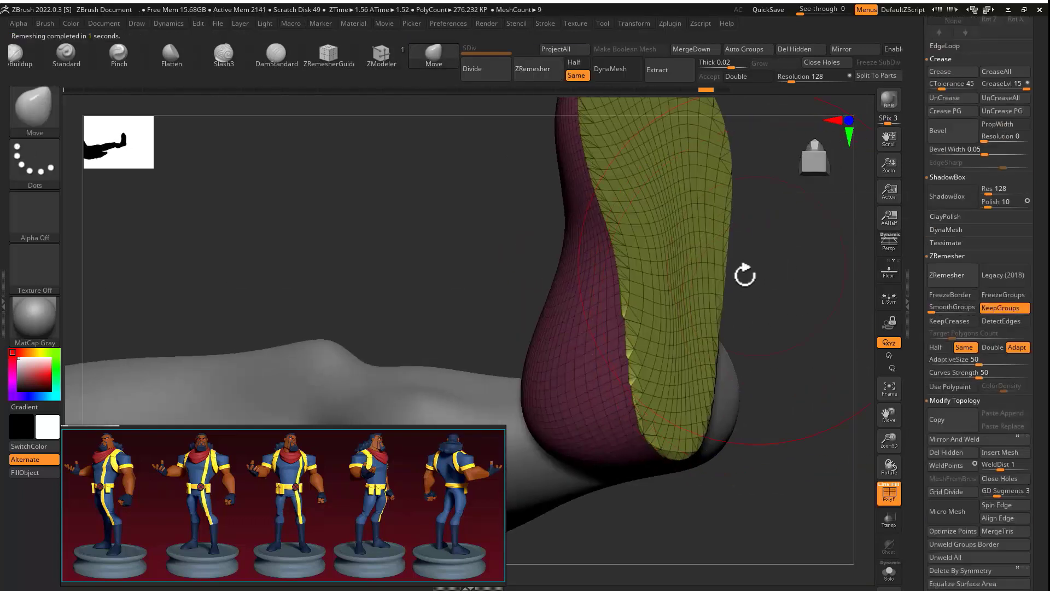
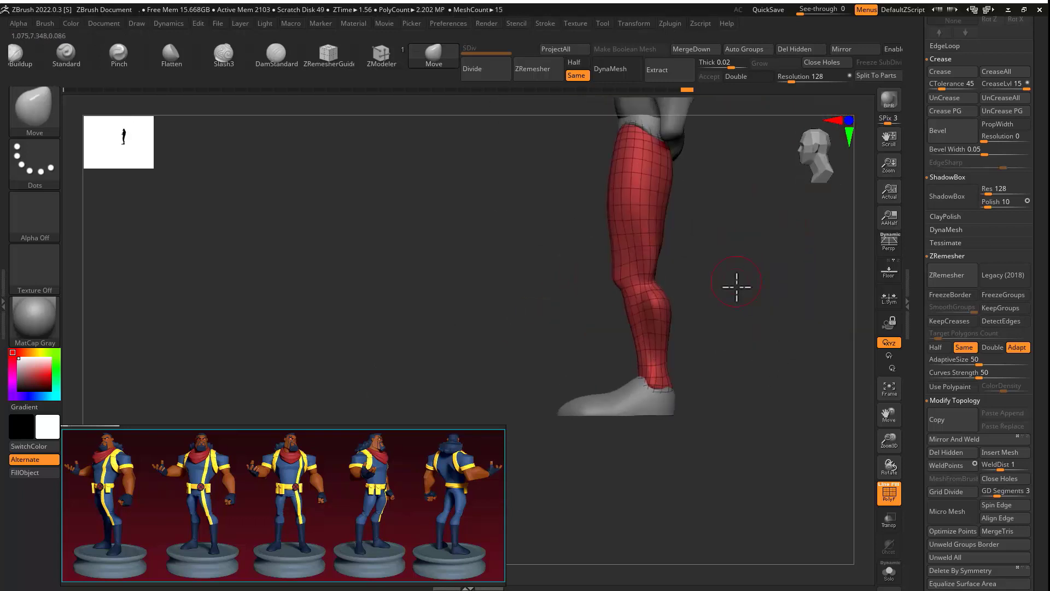
# Step: Adjust the leg's tilt and the size and placement of the foot beneath it with the Transpose gizmo
pyautogui.moveTo(737, 286); pyautogui.dragTo(686, 387)
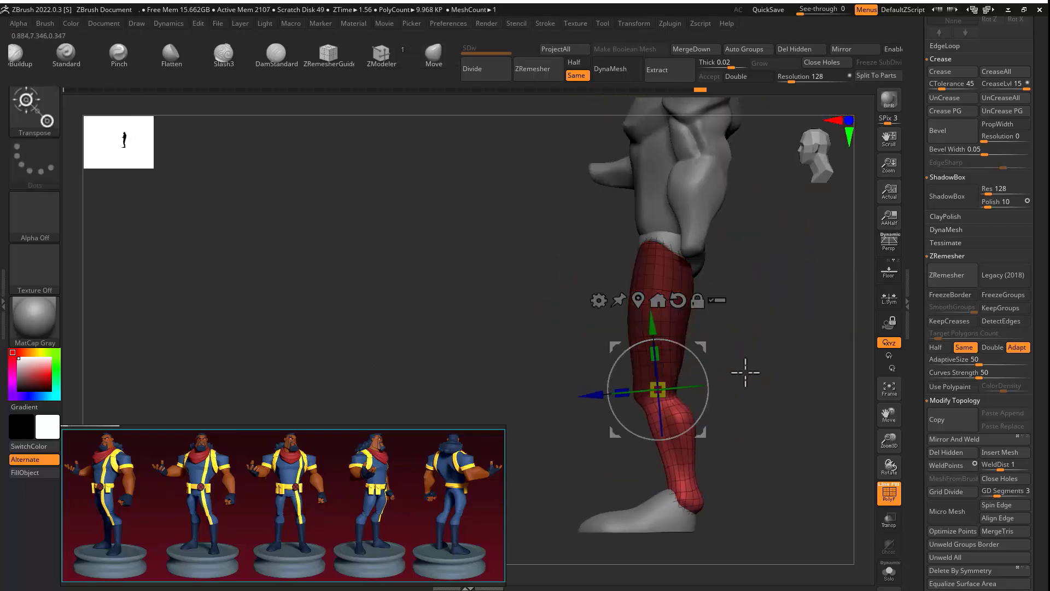
pyautogui.moveTo(745, 372); pyautogui.dragTo(715, 399)
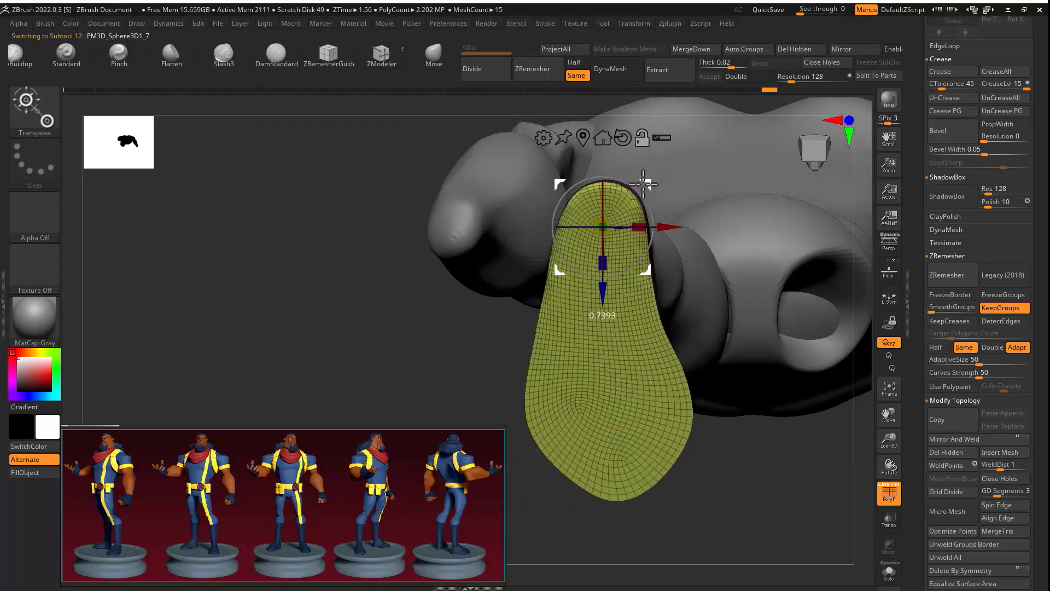
pyautogui.moveTo(643, 183); pyautogui.dragTo(622, 446)
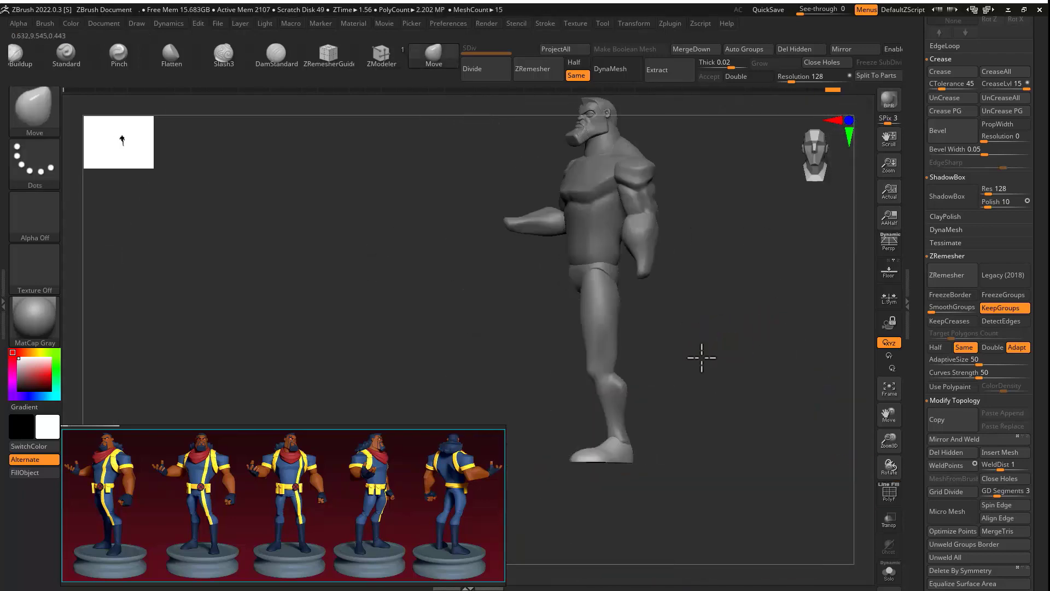
# Step: Mirror the leg and foot to the other side, and merge the visible body subtools into one tool without the head folder
pyautogui.moveTo(699, 357); pyautogui.dragTo(756, 349)
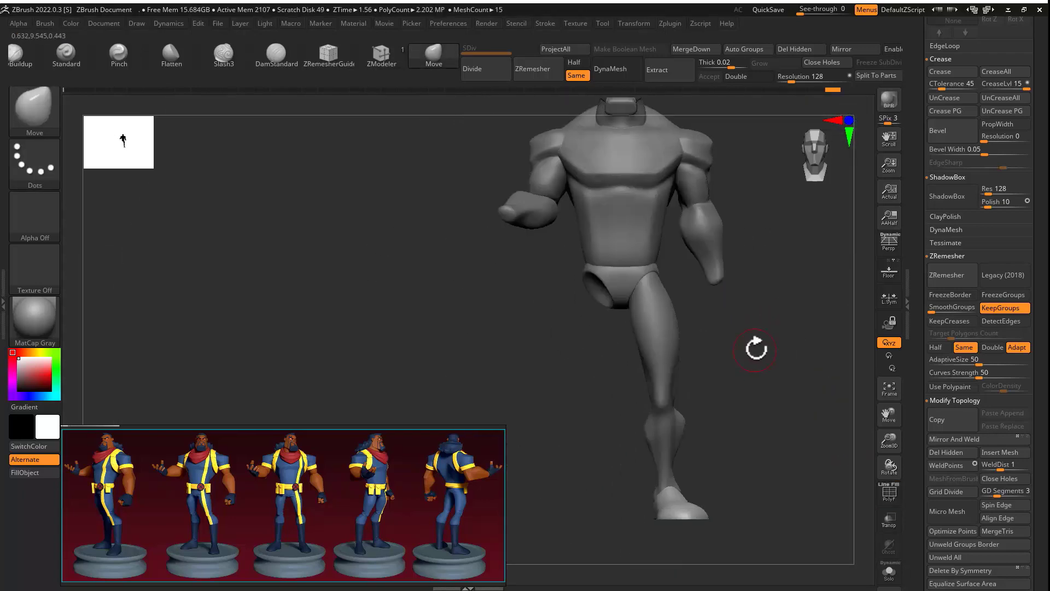
pyautogui.click(845, 50)
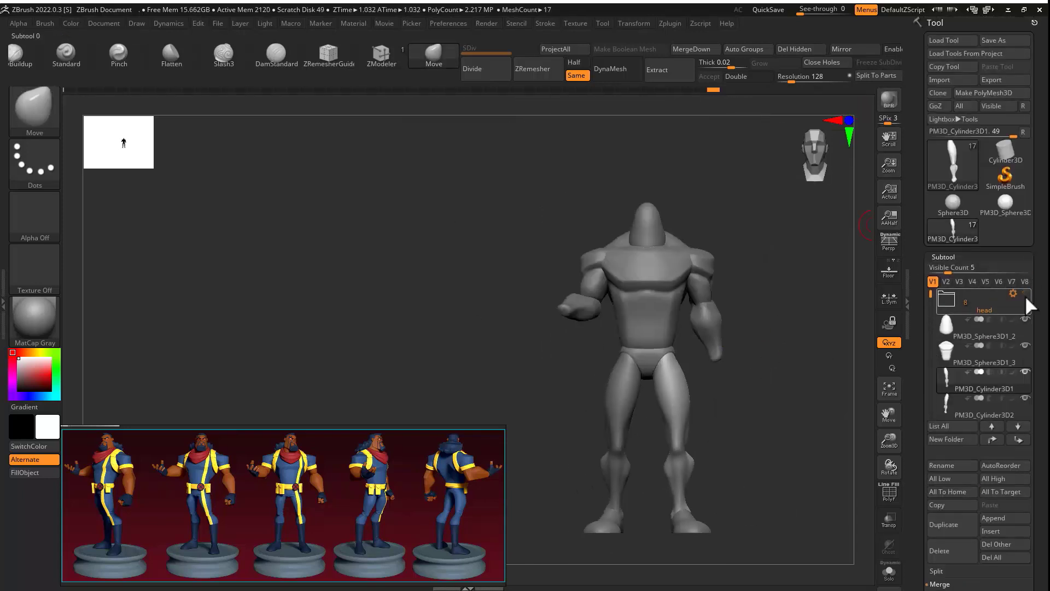
pyautogui.click(952, 293)
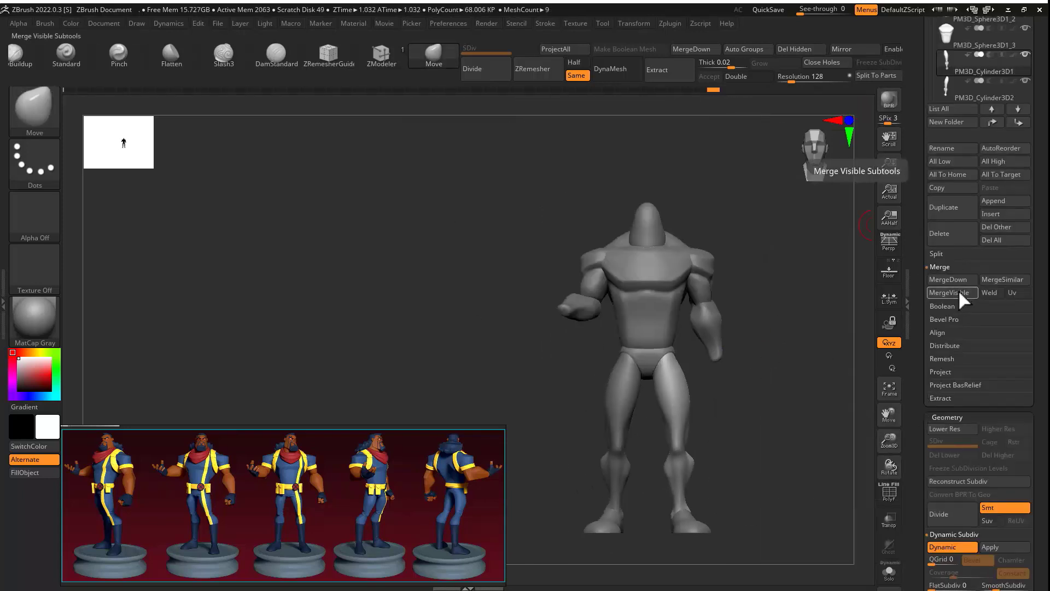
pyautogui.click(952, 231)
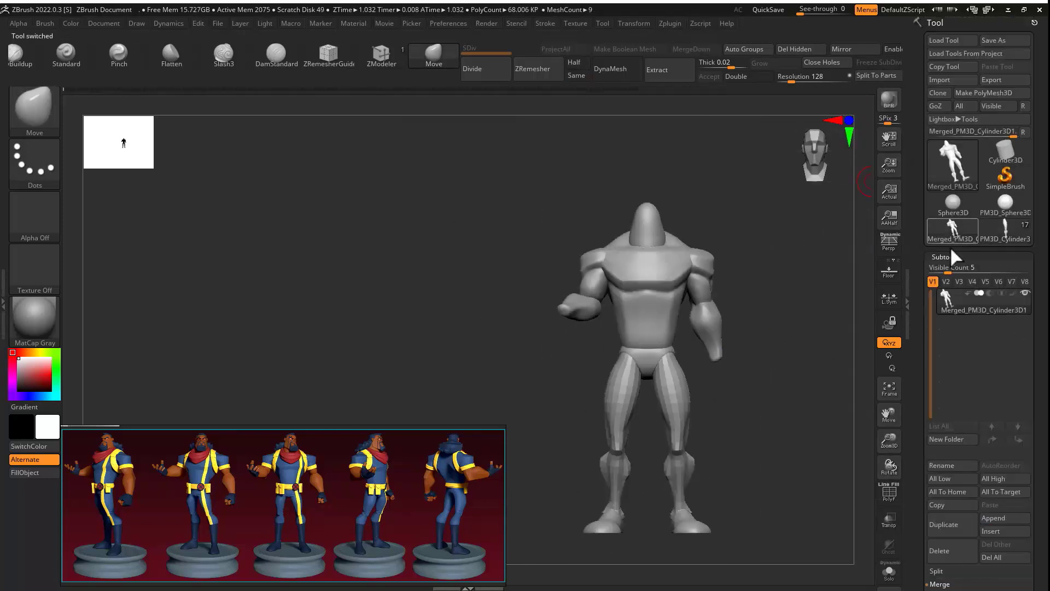
# Step: Refine the low-poly legs by splitting them off, subdividing them to level 2 and merging them back into the body
pyautogui.keyDown('ctrl'); pyautogui.moveTo(778, 274); pyautogui.dragTo(778, 326, button='right'); pyautogui.keyUp('ctrl')
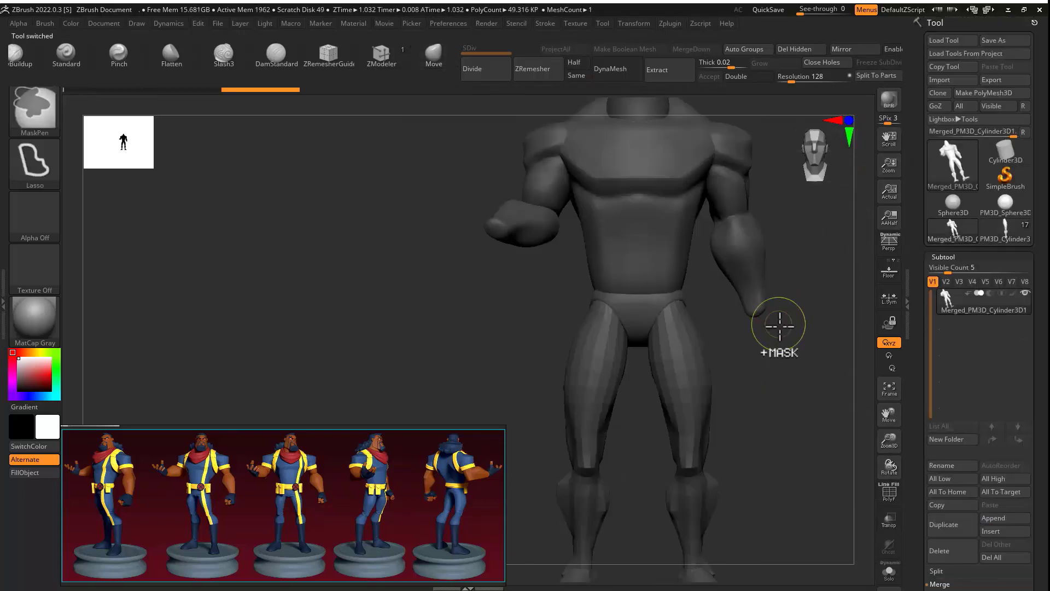
pyautogui.moveTo(778, 326); pyautogui.dragTo(762, 363)
pyautogui.keyDown('ctrl'); pyautogui.moveTo(761, 363); pyautogui.dragTo(720, 391, button='right'); pyautogui.keyUp('ctrl')
pyautogui.hotkey('ctrl', 'w')
pyautogui.keyDown('ctrl'); pyautogui.keyDown('shift'); pyautogui.click(582, 112); pyautogui.keyUp('shift'); pyautogui.keyUp('ctrl')
pyautogui.hotkey('shift', 'f')
pyautogui.moveTo(669, 458); pyautogui.dragTo(647, 412, button='right')
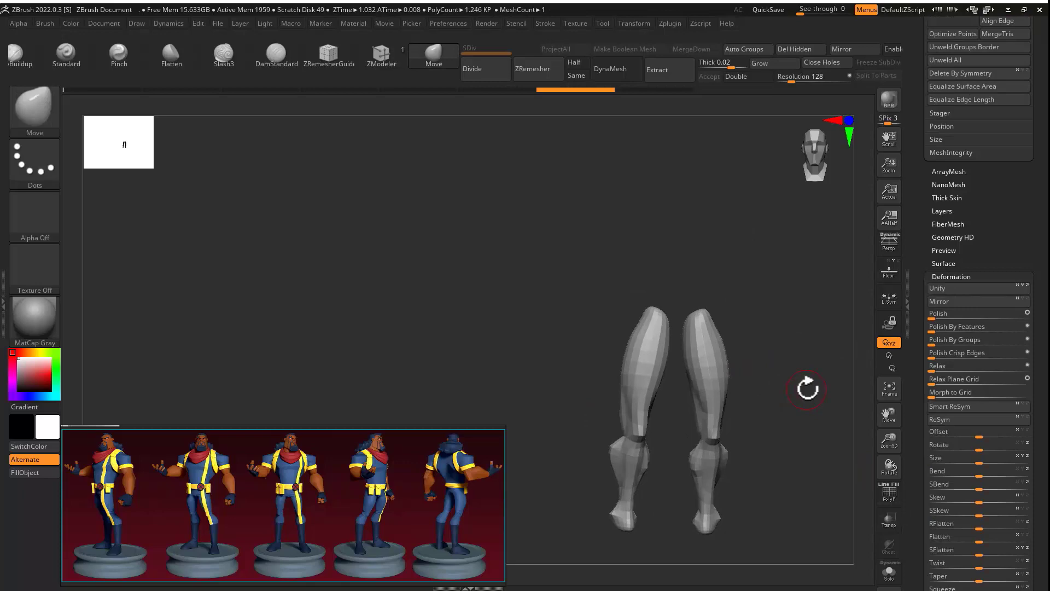
pyautogui.moveTo(940, 383); pyautogui.dragTo(940, 340)
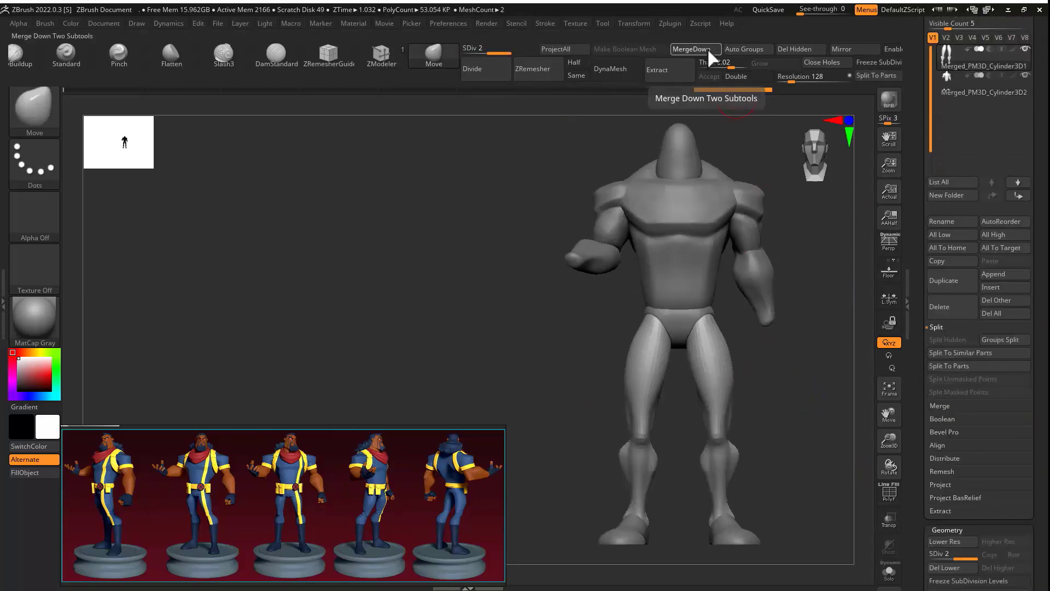
pyautogui.click(692, 49)
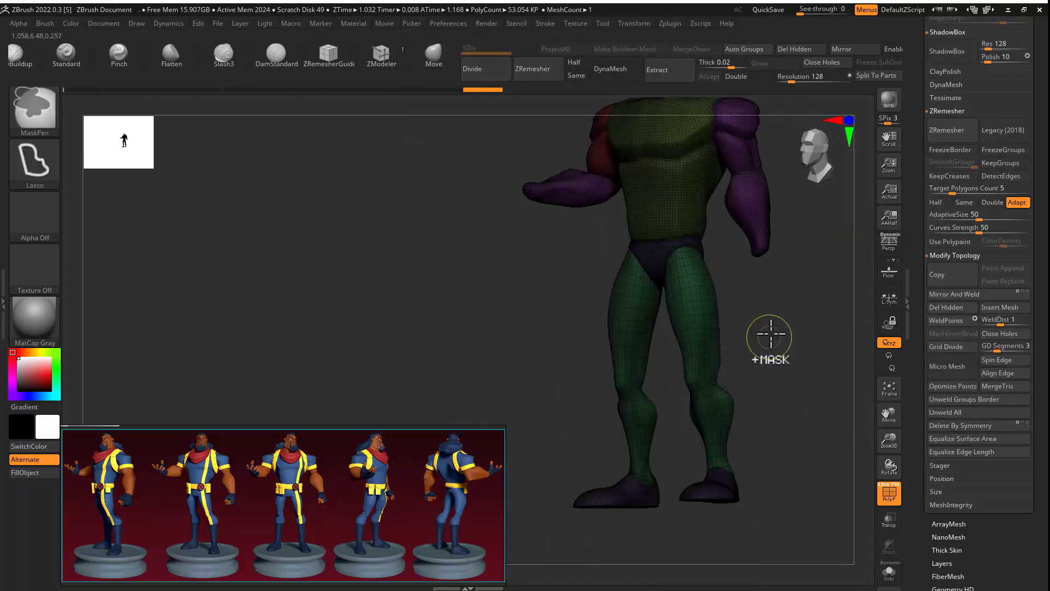
# Step: DynaMesh a duplicate of the merged body at resolution 80 with Blur 0 to fuse the parts
pyautogui.scroll(2, 963, 335)
pyautogui.click(946, 139)
pyautogui.click(951, 158)
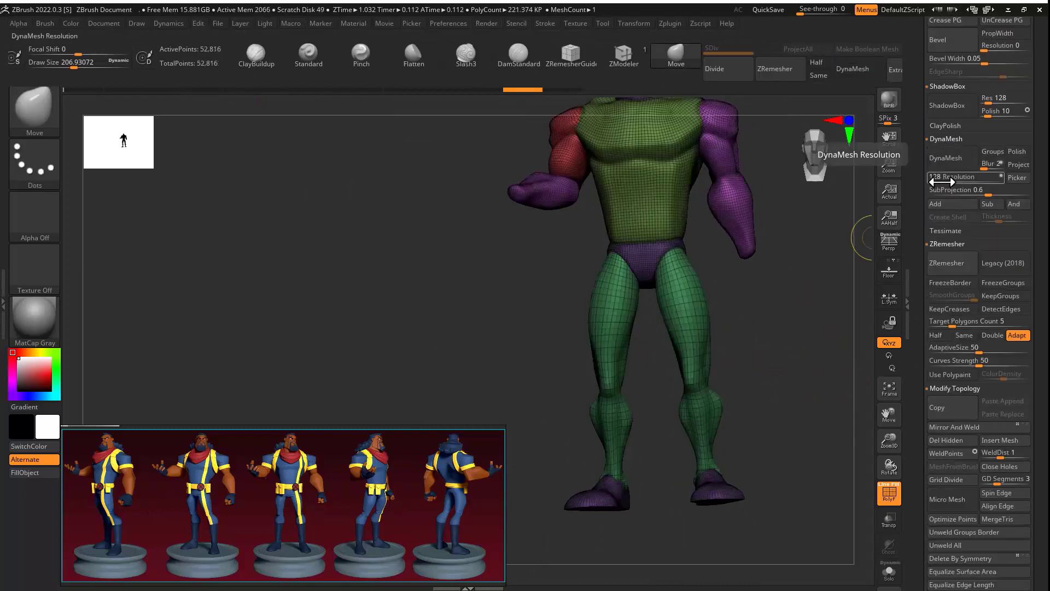
pyautogui.moveTo(815, 258); pyautogui.dragTo(832, 246)
pyautogui.moveTo(919, 219); pyautogui.dragTo(939, 243)
pyautogui.click(952, 220)
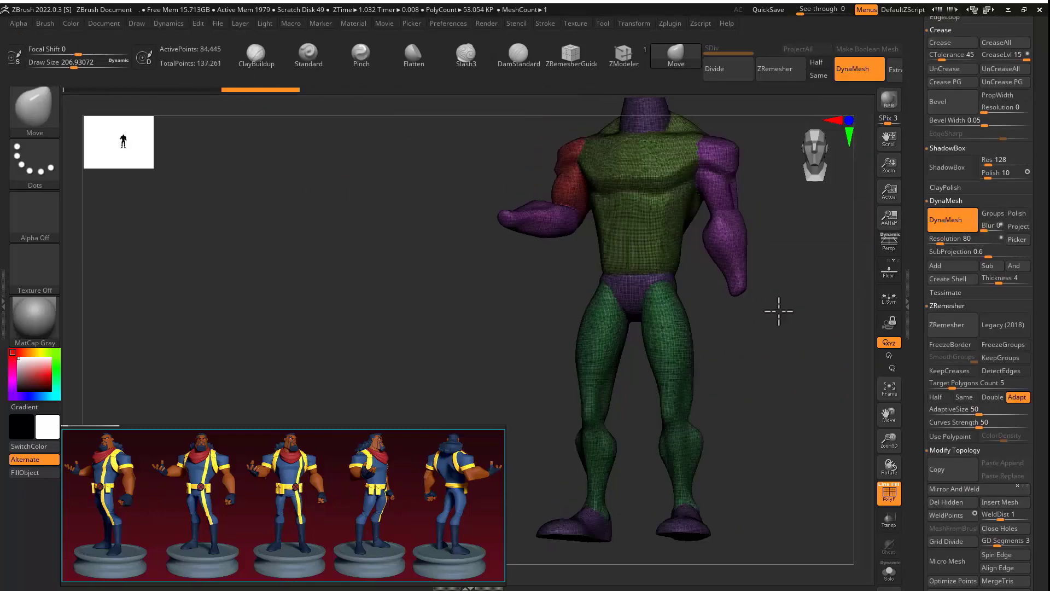
# Step: ZRemesh the fused body with the Half and KeepGroups options
pyautogui.scroll(-1, 968, 375)
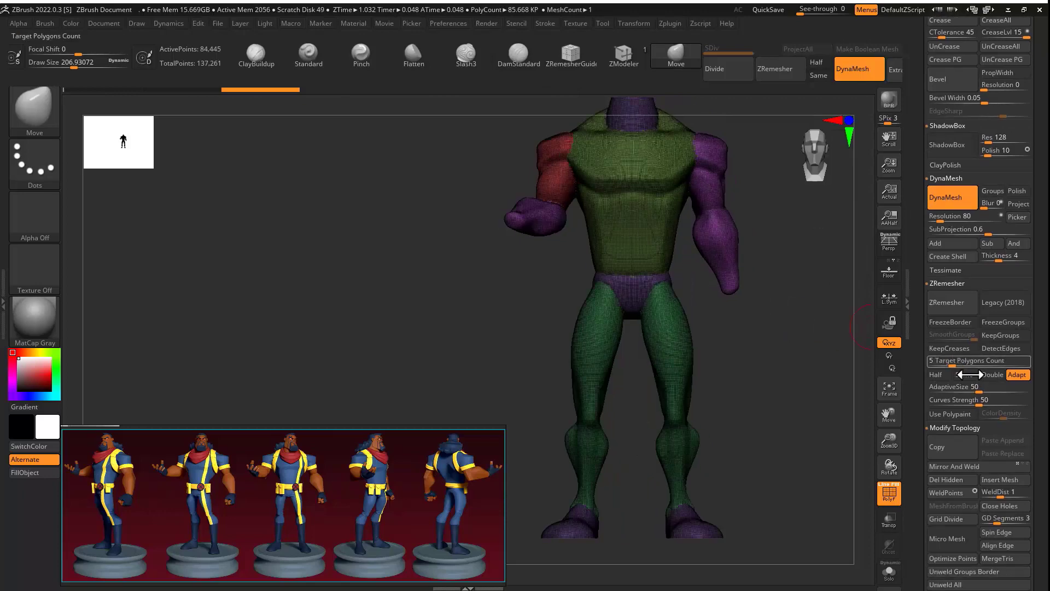
pyautogui.press('Escape')
pyautogui.click(940, 376)
pyautogui.click(946, 303)
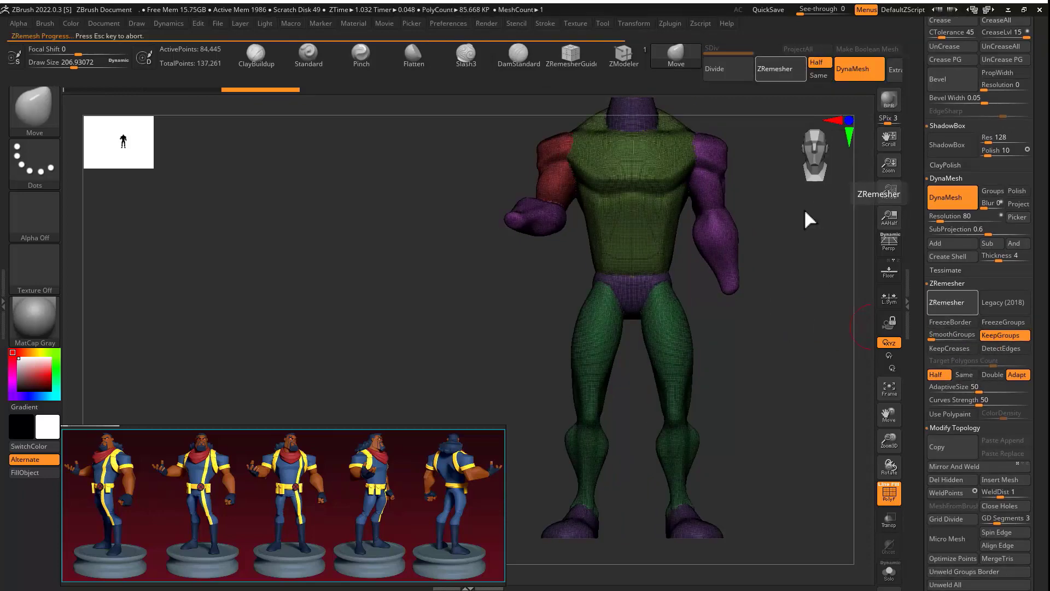
pyautogui.moveTo(799, 328); pyautogui.dragTo(416, 345)
# Step: Subdivide the remeshed body once and project the original merged body's shape onto it, with the original subtool hidden at the end
pyautogui.hotkey('ctrl', 'd')
pyautogui.moveTo(930, 196); pyautogui.dragTo(931, 588)
pyautogui.click(1025, 30)
pyautogui.moveTo(932, 466); pyautogui.dragTo(936, 270)
pyautogui.click(940, 270)
pyautogui.click(950, 284)
pyautogui.moveTo(931, 137); pyautogui.dragTo(932, 545)
pyautogui.click(1025, 243)
pyautogui.moveTo(788, 272)
pyautogui.keyDown('ctrl'); pyautogui.mouseDown(button='right')
pyautogui.moveTo(434, 342)
pyautogui.moveTo(503, 277)
pyautogui.mouseUp(button='right'); pyautogui.keyUp('ctrl')
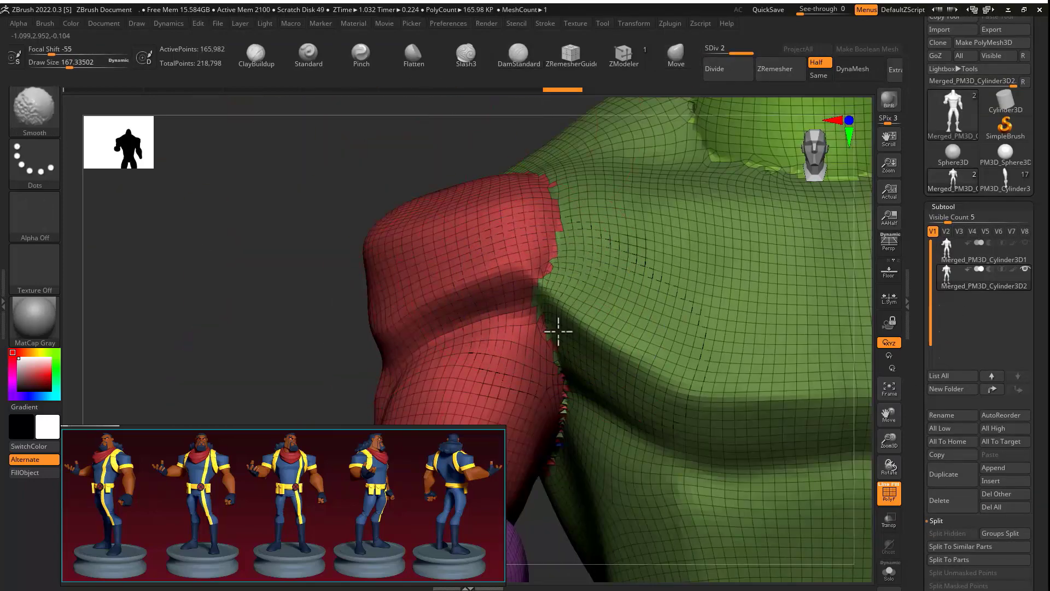
# Step: Smooth the seams where the shoulders and upper arms join the torso
pyautogui.keyDown('ctrl'); pyautogui.moveTo(558, 331); pyautogui.dragTo(536, 229, button='right'); pyautogui.keyUp('ctrl')
pyautogui.keyDown('shift'); pyautogui.moveTo(629, 246); pyautogui.dragTo(738, 263); pyautogui.keyUp('shift')
pyautogui.keyDown('shift'); pyautogui.moveTo(772, 267); pyautogui.dragTo(600, 268, button='right'); pyautogui.keyUp('shift')
pyautogui.keyDown('shift'); pyautogui.moveTo(600, 268); pyautogui.dragTo(553, 267); pyautogui.keyUp('shift')
pyautogui.keyDown('shift'); pyautogui.moveTo(630, 263); pyautogui.dragTo(709, 243); pyautogui.keyUp('shift')
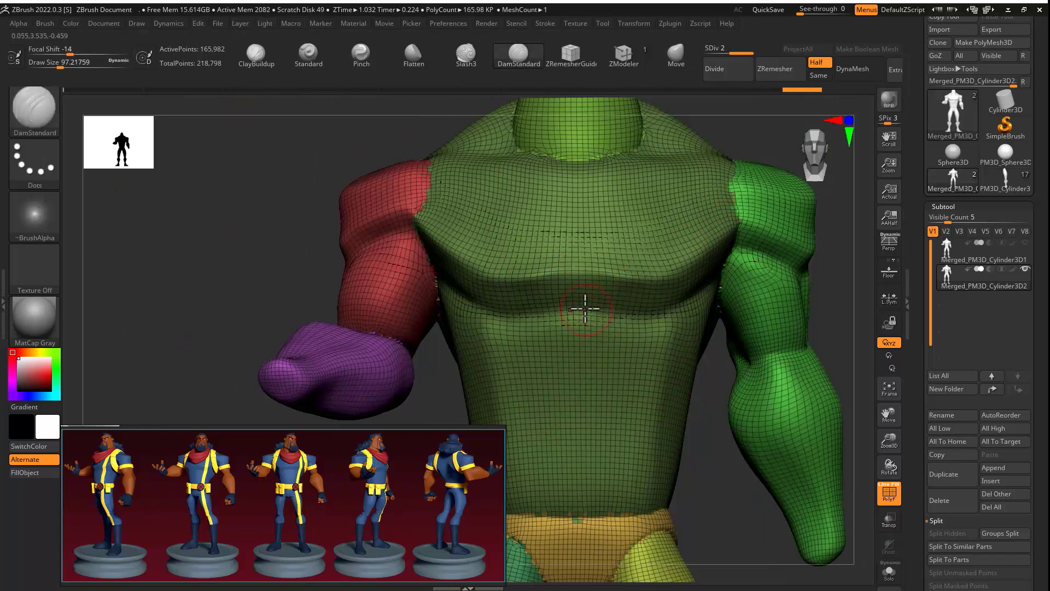
# Step: Carve the crease beneath the pectorals with DamStandard and tighten it with the Pinch brush
pyautogui.moveTo(585, 309)
pyautogui.mouseDown(button='right')
pyautogui.moveTo(638, 312)
pyautogui.moveTo(592, 230)
pyautogui.mouseUp(button='right')
pyautogui.moveTo(562, 243); pyautogui.dragTo(187, 185, button='right')
pyautogui.moveTo(684, 244); pyautogui.dragTo(589, 244, button='right')
pyautogui.moveTo(550, 249); pyautogui.dragTo(570, 244)
pyautogui.moveTo(263, 251)
pyautogui.mouseDown(button='right')
pyautogui.moveTo(416, 256)
pyautogui.moveTo(467, 272)
pyautogui.moveTo(247, 236)
pyautogui.mouseUp(button='right')
pyautogui.press('s')
pyautogui.moveTo(461, 225); pyautogui.dragTo(470, 225)
pyautogui.moveTo(542, 180); pyautogui.dragTo(464, 259, button='right')
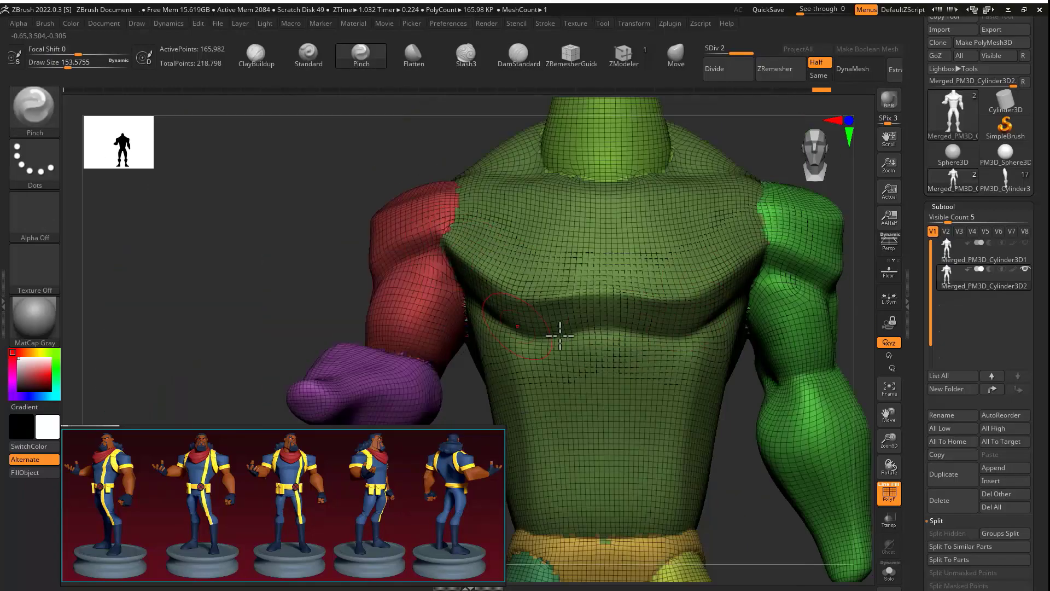
# Step: Pinch the crease along the lower edge of the straight arm's deltoid and adjust the shoulder shape with the Move brush
pyautogui.moveTo(561, 335)
pyautogui.mouseDown(button='right')
pyautogui.moveTo(487, 244)
pyautogui.moveTo(736, 347)
pyautogui.moveTo(539, 324)
pyautogui.moveTo(481, 339)
pyautogui.mouseUp(button='right')
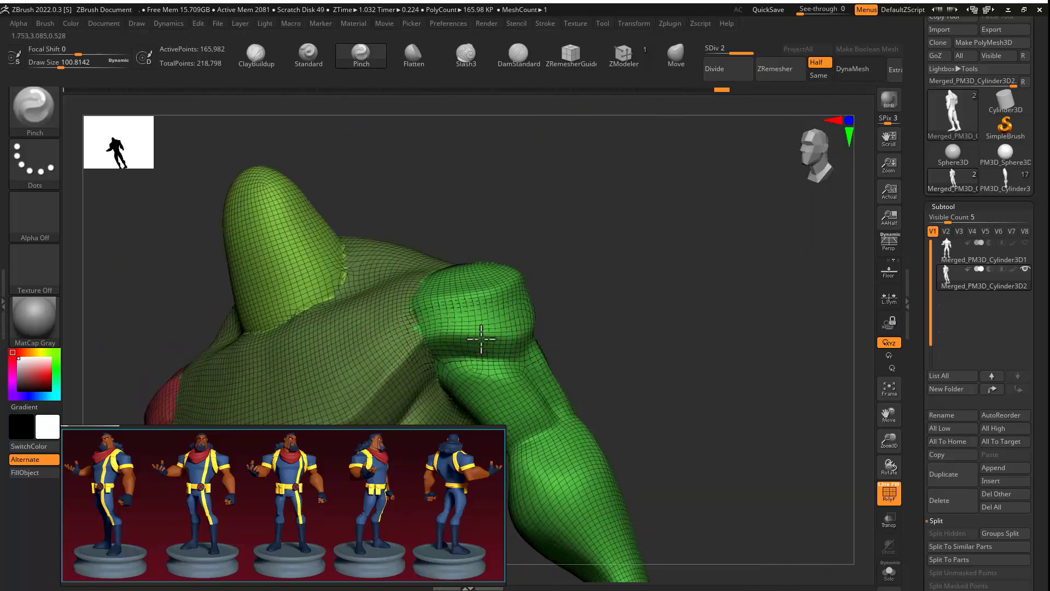
pyautogui.moveTo(482, 339); pyautogui.dragTo(495, 339)
pyautogui.moveTo(495, 339); pyautogui.dragTo(469, 352, button='right')
pyautogui.moveTo(469, 351); pyautogui.dragTo(469, 334)
pyautogui.moveTo(469, 334)
pyautogui.mouseDown(button='right')
pyautogui.moveTo(729, 225)
pyautogui.moveTo(504, 310)
pyautogui.mouseUp(button='right')
pyautogui.press('b')
pyautogui.press('m')
pyautogui.press('v')
pyautogui.moveTo(504, 310); pyautogui.dragTo(489, 310)
# Step: Reshape the straight arm's upper arm beside the armpit with the Move Topological brush
pyautogui.press('b')
pyautogui.press('m')
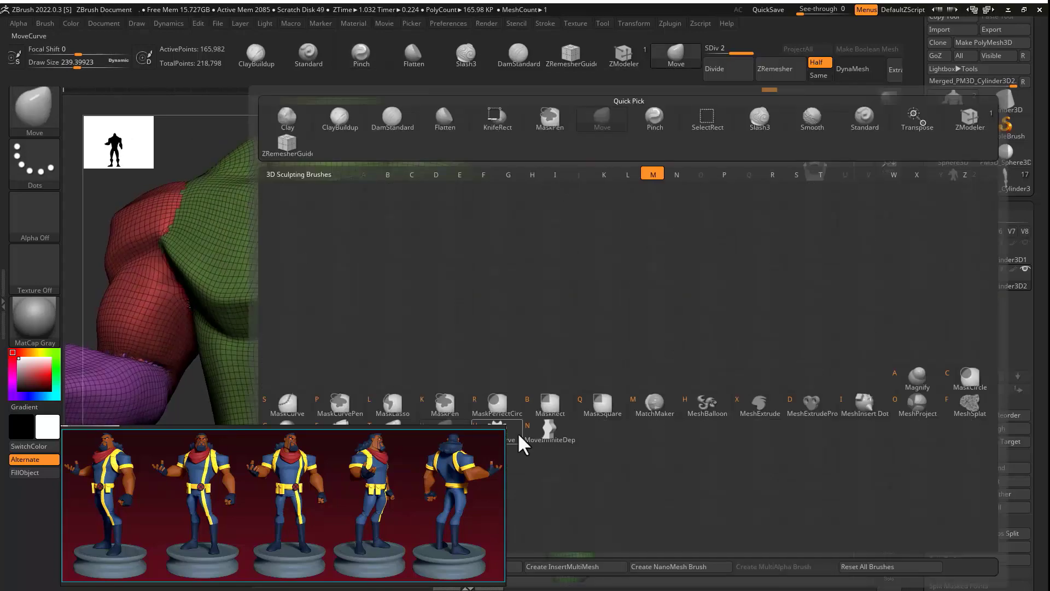
pyautogui.press('t')
pyautogui.press('b')
pyautogui.press('m')
pyautogui.press('t')
pyautogui.moveTo(393, 495)
pyautogui.mouseDown(button='right')
pyautogui.moveTo(160, 479)
pyautogui.moveTo(455, 490)
pyautogui.mouseUp(button='right')
pyautogui.press('b')
pyautogui.press('m')
pyautogui.press('t')
pyautogui.moveTo(717, 354)
pyautogui.mouseDown(button='right')
pyautogui.moveTo(691, 354)
pyautogui.moveTo(626, 282)
pyautogui.moveTo(628, 243)
pyautogui.mouseUp(button='right')
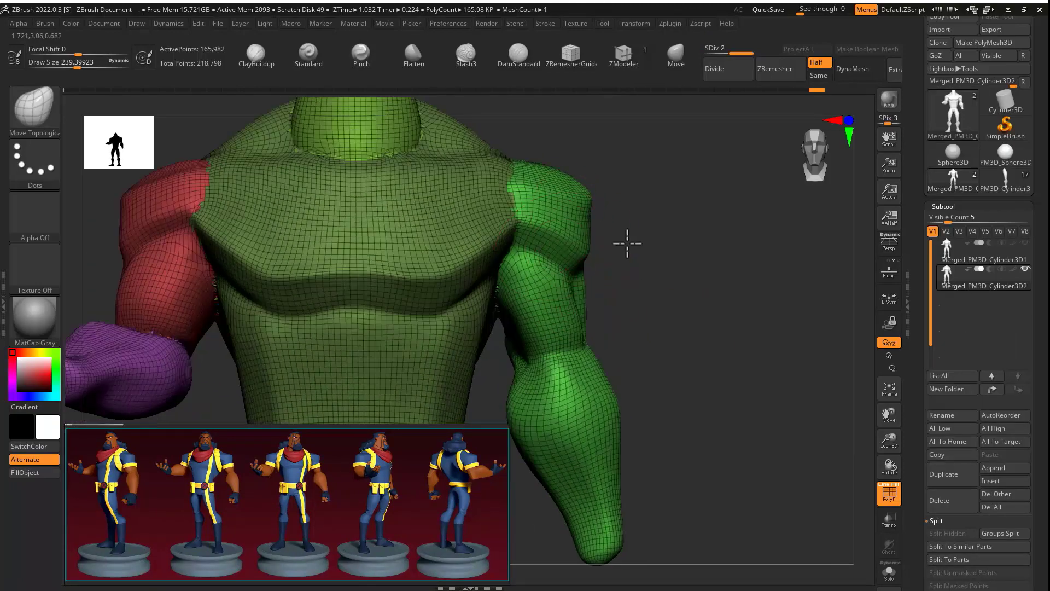
pyautogui.moveTo(528, 263); pyautogui.dragTo(539, 263)
pyautogui.moveTo(705, 257)
pyautogui.mouseDown(button='right')
pyautogui.moveTo(614, 249)
pyautogui.moveTo(700, 257)
pyautogui.mouseUp(button='right')
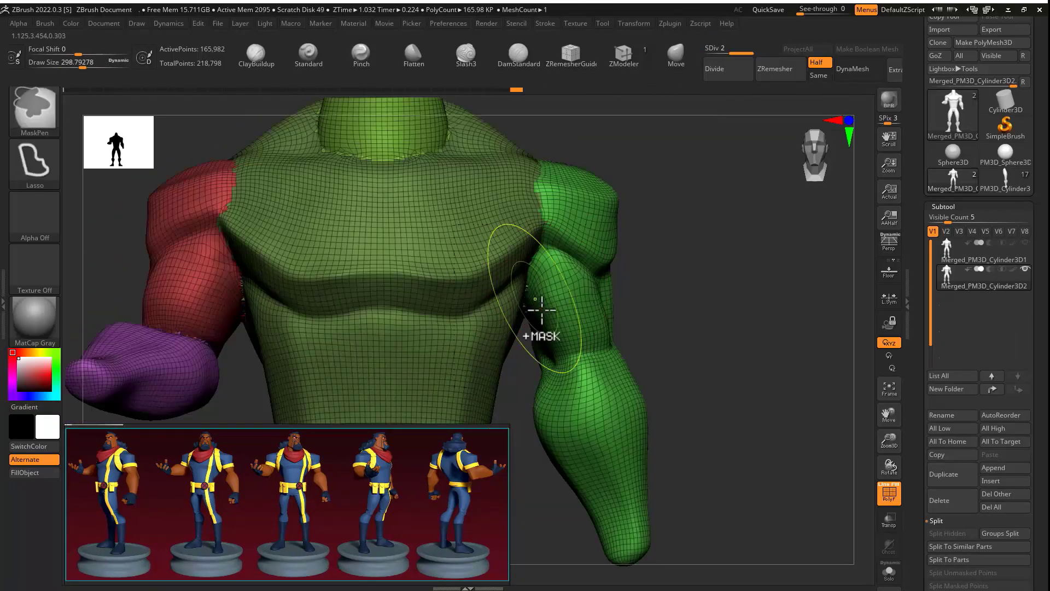
pyautogui.moveTo(695, 339)
pyautogui.mouseDown(button='right')
pyautogui.moveTo(614, 338)
pyautogui.moveTo(628, 309)
pyautogui.moveTo(593, 312)
pyautogui.mouseUp(button='right')
# Step: Carve the muscle creases around the straight arm's elbow with DamStandard
pyautogui.press('b')
pyautogui.press('d')
pyautogui.press('s')
pyautogui.moveTo(702, 308)
pyautogui.mouseDown(button='right')
pyautogui.moveTo(638, 328)
pyautogui.moveTo(657, 306)
pyautogui.mouseUp(button='right')
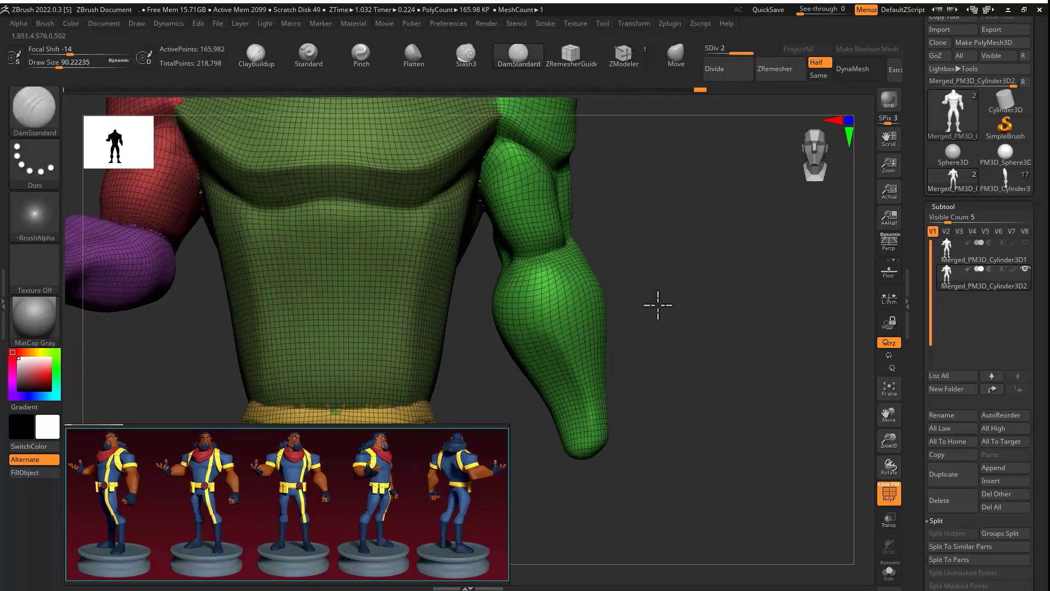
# Step: Sharpen the creases on the front and back of the straight arm with the Pinch brush
pyautogui.press('b')
pyautogui.press('p')
pyautogui.press('i')
pyautogui.moveTo(665, 218)
pyautogui.mouseDown(button='right')
pyautogui.moveTo(700, 246)
pyautogui.moveTo(617, 157)
pyautogui.mouseUp(button='right')
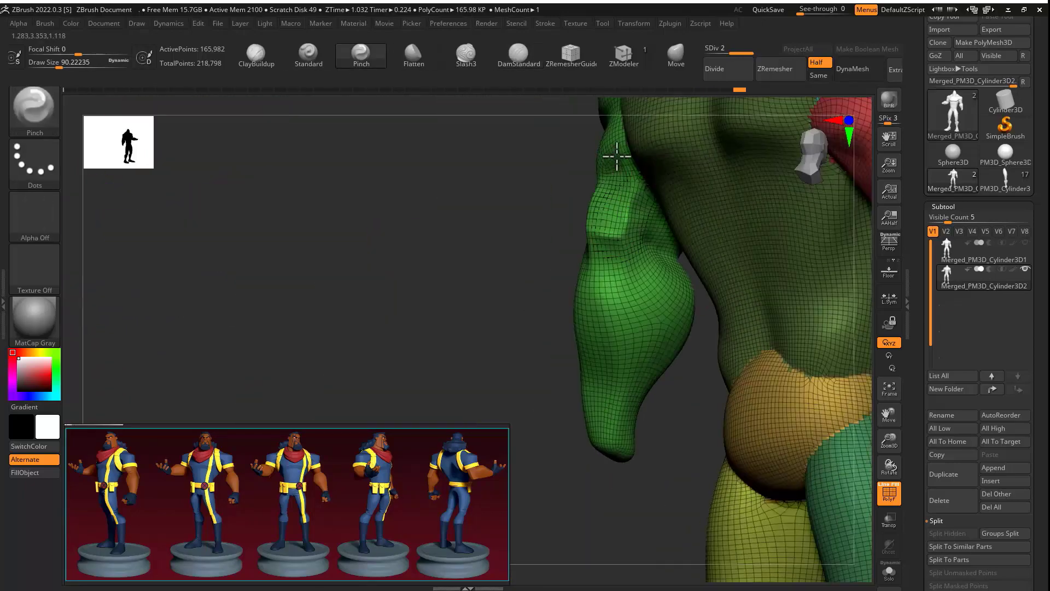
pyautogui.moveTo(612, 435)
pyautogui.mouseDown(button='right')
pyautogui.moveTo(581, 301)
pyautogui.moveTo(574, 319)
pyautogui.moveTo(591, 262)
pyautogui.moveTo(607, 250)
pyautogui.moveTo(543, 199)
pyautogui.moveTo(569, 281)
pyautogui.moveTo(530, 264)
pyautogui.moveTo(551, 305)
pyautogui.moveTo(673, 307)
pyautogui.moveTo(566, 331)
pyautogui.mouseUp(button='right')
# Step: Cut muscle creases into the bent forearm with DamStandard and soften them with Smooth
pyautogui.press('b')
pyautogui.press('d')
pyautogui.press('s')
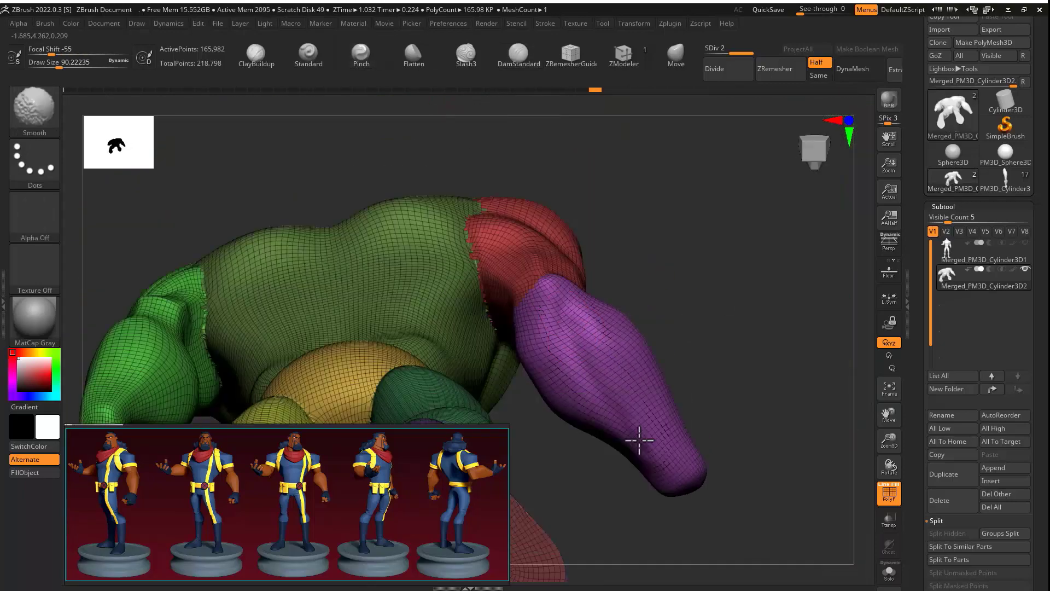
pyautogui.moveTo(639, 439)
pyautogui.mouseDown(button='right')
pyautogui.moveTo(616, 354)
pyautogui.moveTo(544, 231)
pyautogui.moveTo(472, 203)
pyautogui.mouseUp(button='right')
# Step: Adjust the upper back's shape with the Move brush and build up the shoulder blades with ClayBuildup
pyautogui.press('b')
pyautogui.press('m')
pyautogui.press('v')
pyautogui.press('s')
pyautogui.press('b')
pyautogui.press('c')
pyautogui.press('b')
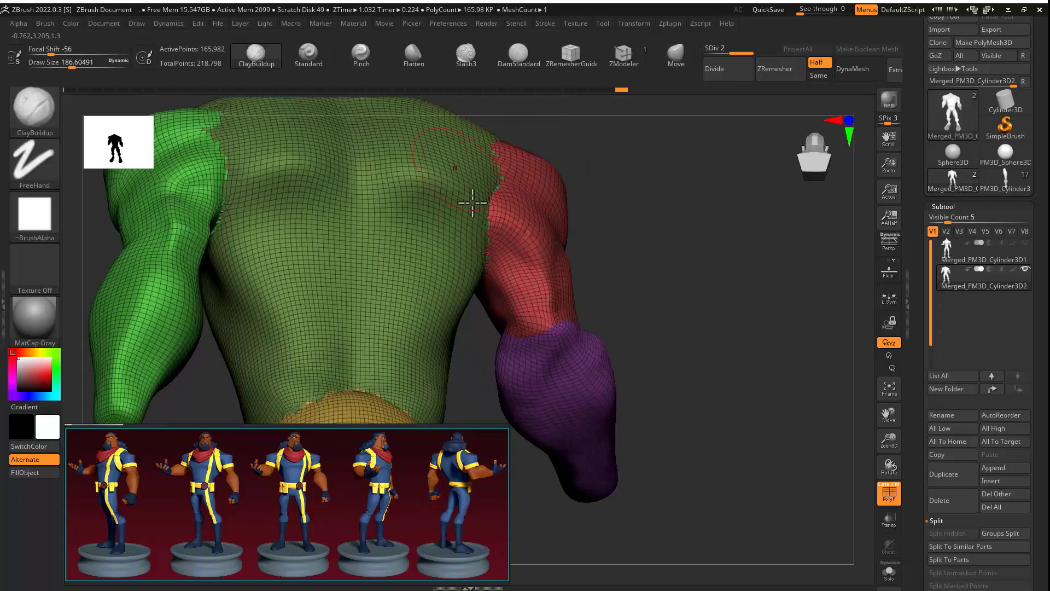
# Step: Smooth the seam between the torso and the pelvis around the waist with a draw size of 87
pyautogui.moveTo(611, 279)
pyautogui.mouseDown(button='right')
pyautogui.moveTo(544, 251)
pyautogui.moveTo(785, 181)
pyautogui.moveTo(345, 237)
pyautogui.moveTo(570, 314)
pyautogui.moveTo(729, 314)
pyautogui.moveTo(731, 385)
pyautogui.moveTo(828, 264)
pyautogui.mouseUp(button='right')
pyautogui.press('space')
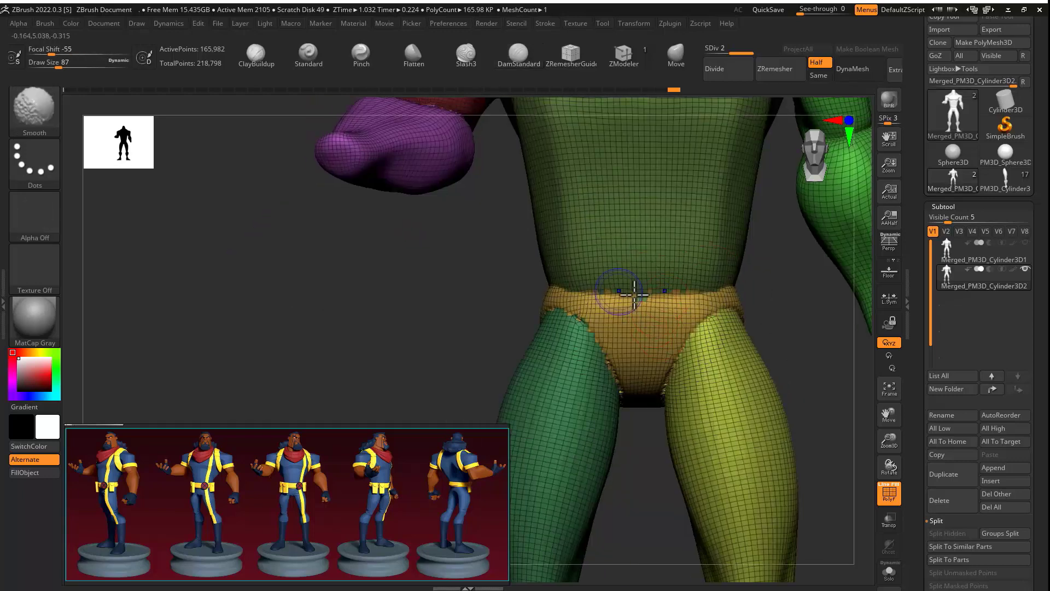
pyautogui.moveTo(853, 327); pyautogui.dragTo(576, 281, button='right')
pyautogui.moveTo(925, 383); pyautogui.dragTo(938, 242)
pyautogui.moveTo(818, 296); pyautogui.dragTo(869, 268, button='right')
pyautogui.press('shift')
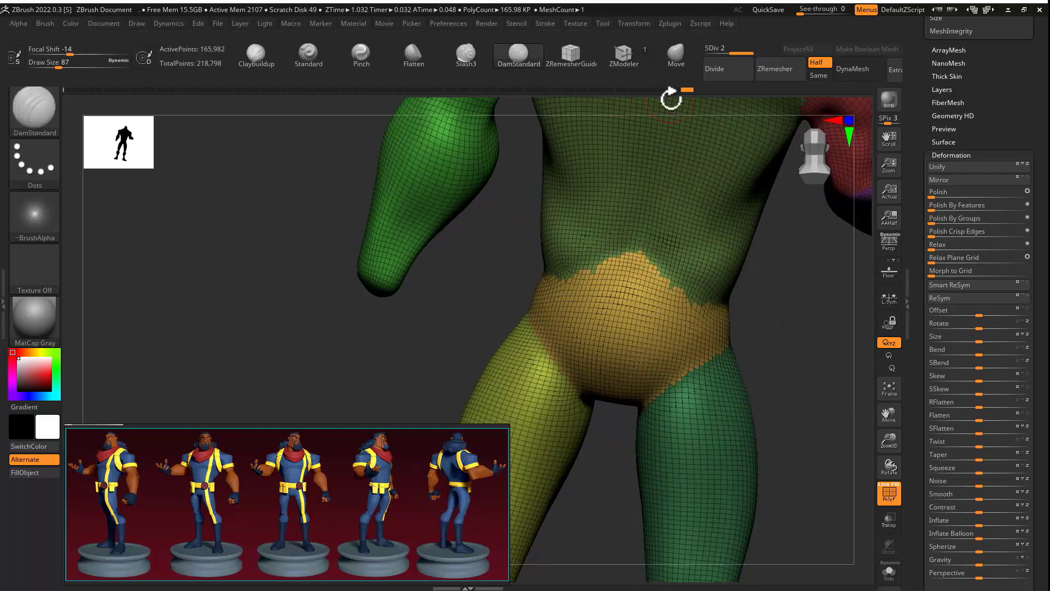
# Step: Reshape the buttocks and hips from behind with the Move brush
pyautogui.click(676, 55)
pyautogui.keyDown('shift'); pyautogui.moveTo(777, 257); pyautogui.dragTo(653, 411, button='right'); pyautogui.keyUp('shift')
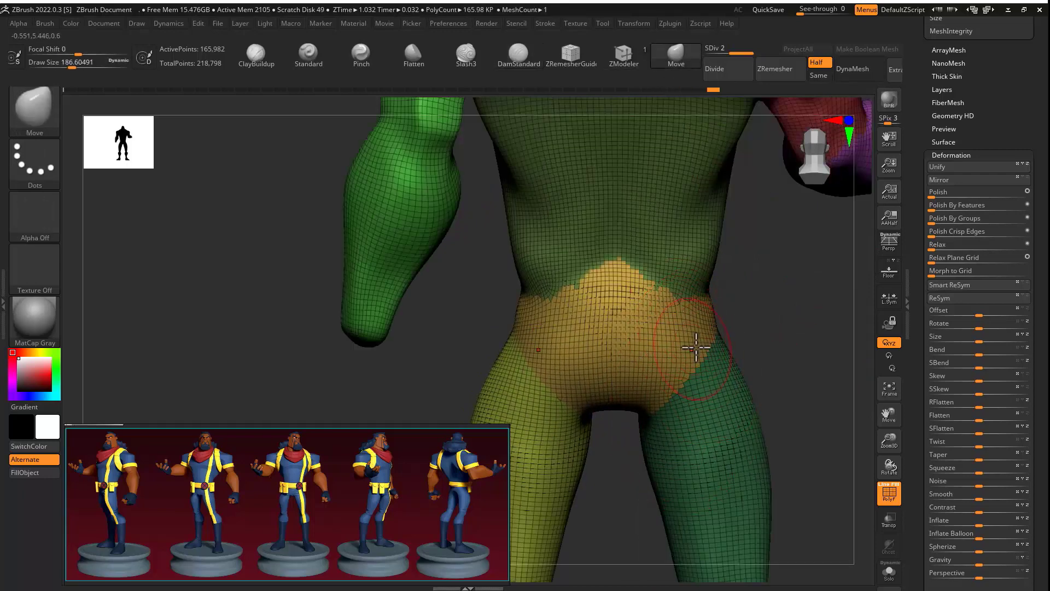
pyautogui.moveTo(708, 393)
pyautogui.keyDown('shift'); pyautogui.mouseDown(button='right')
pyautogui.moveTo(626, 307)
pyautogui.moveTo(649, 324)
pyautogui.moveTo(726, 301)
pyautogui.moveTo(636, 331)
pyautogui.moveTo(675, 319)
pyautogui.moveTo(713, 343)
pyautogui.mouseUp(button='right'); pyautogui.keyUp('shift')
# Step: Tighten the creases around the pelvis and upper thighs with the Pinch brush
pyautogui.moveTo(664, 398)
pyautogui.mouseDown(button='right')
pyautogui.moveTo(649, 254)
pyautogui.moveTo(766, 284)
pyautogui.moveTo(697, 326)
pyautogui.moveTo(764, 389)
pyautogui.moveTo(572, 307)
pyautogui.mouseUp(button='right')
pyautogui.press('b')
pyautogui.press('p')
pyautogui.press('i')
pyautogui.press('s')
pyautogui.moveTo(568, 304); pyautogui.dragTo(562, 304)
# Step: Turn off the polygroup and wireframe display and check the legs and hips from the side and front
pyautogui.keyDown('ctrl'); pyautogui.moveTo(615, 256); pyautogui.dragTo(639, 317, button='right'); pyautogui.keyUp('ctrl')
pyautogui.hotkey('shift', 'f')
pyautogui.moveTo(697, 284); pyautogui.dragTo(622, 377, button='right')
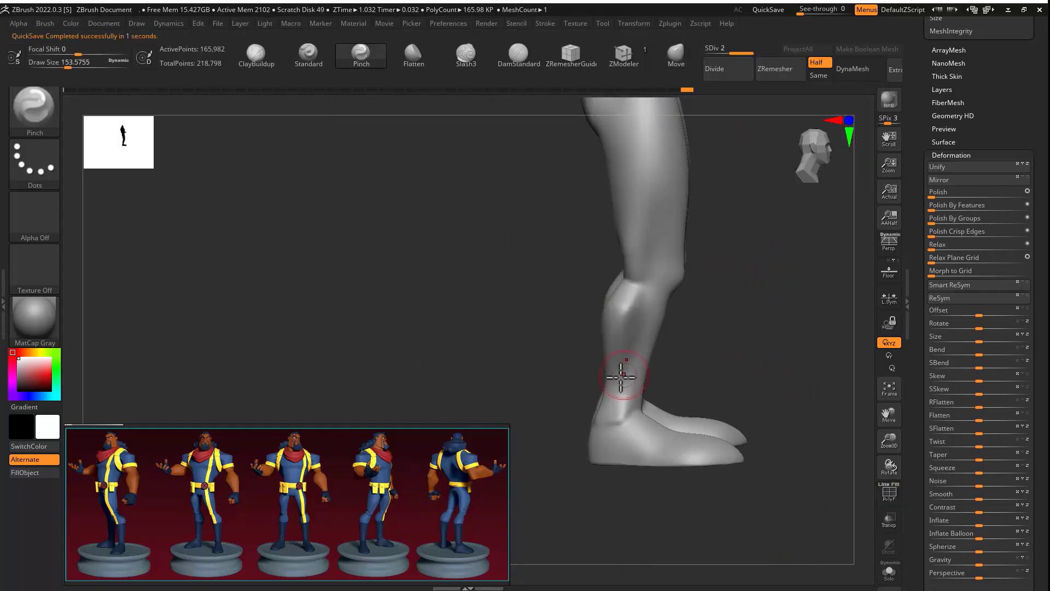
pyautogui.moveTo(632, 287); pyautogui.dragTo(613, 39, button='right')
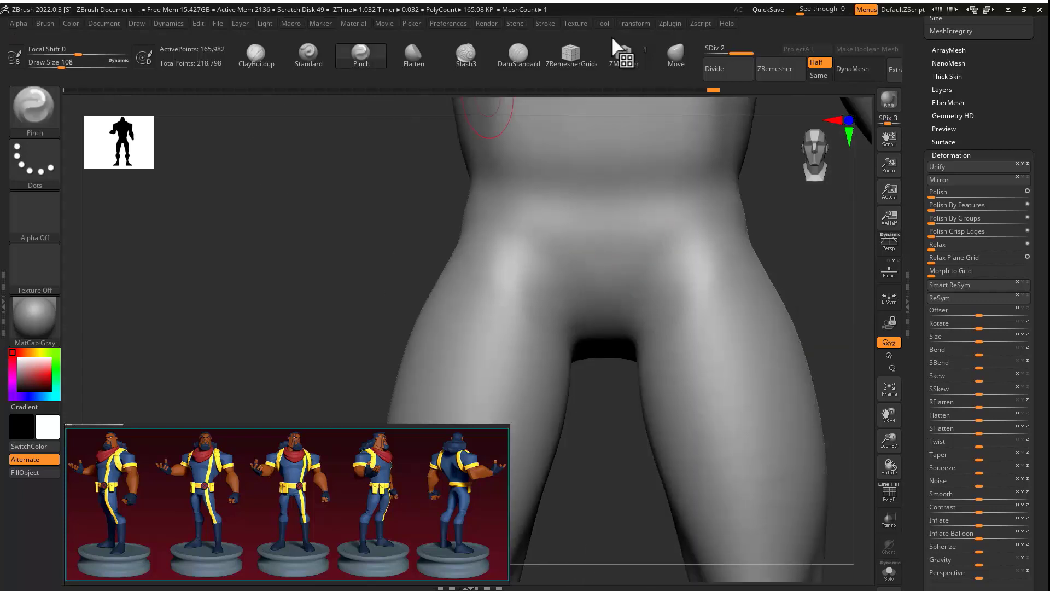
# Step: Carve fabric creases across the front of the upper thighs beside the groin with the DamStandard brush
pyautogui.moveTo(665, 302)
pyautogui.keyDown('ctrl'); pyautogui.mouseDown(button='right')
pyautogui.moveTo(654, 258)
pyautogui.moveTo(634, 299)
pyautogui.moveTo(660, 360)
pyautogui.moveTo(692, 293)
pyautogui.moveTo(621, 276)
pyautogui.moveTo(638, 300)
pyautogui.moveTo(716, 303)
pyautogui.moveTo(783, 356)
pyautogui.moveTo(809, 328)
pyautogui.mouseUp(button='right'); pyautogui.keyUp('ctrl')
pyautogui.hotkey('shift', 'd')
pyautogui.moveTo(544, 334); pyautogui.dragTo(537, 331)
pyautogui.keyDown('ctrl'); pyautogui.moveTo(653, 350); pyautogui.dragTo(631, 377, button='right'); pyautogui.keyUp('ctrl')
pyautogui.hotkey('shift', 'f')
pyautogui.press('d')
pyautogui.press('b')
pyautogui.press('d')
pyautogui.press('s')
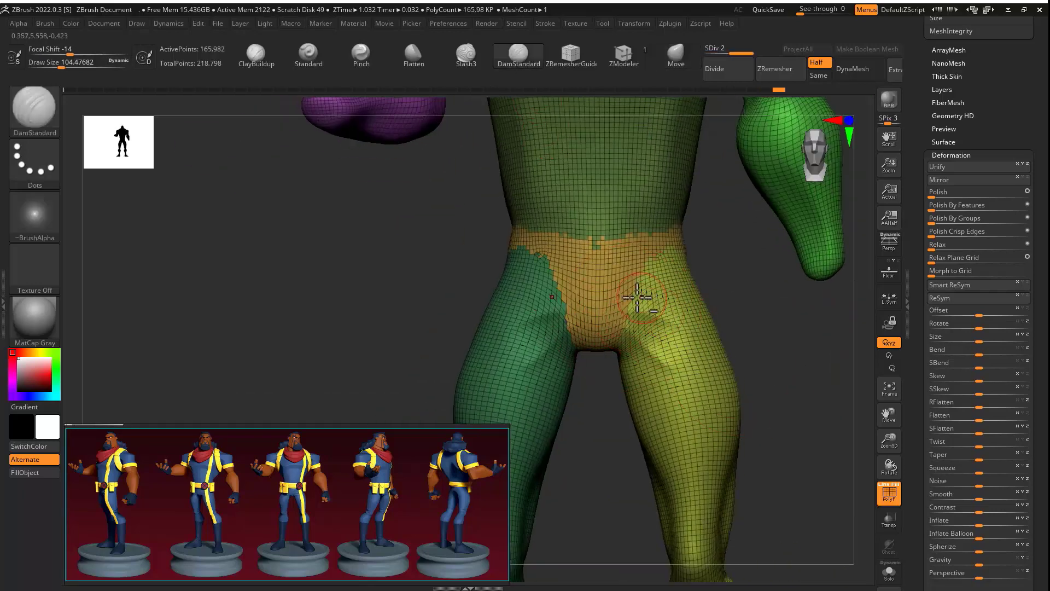
pyautogui.moveTo(644, 350); pyautogui.dragTo(634, 356)
pyautogui.hotkey('shift', 'f')
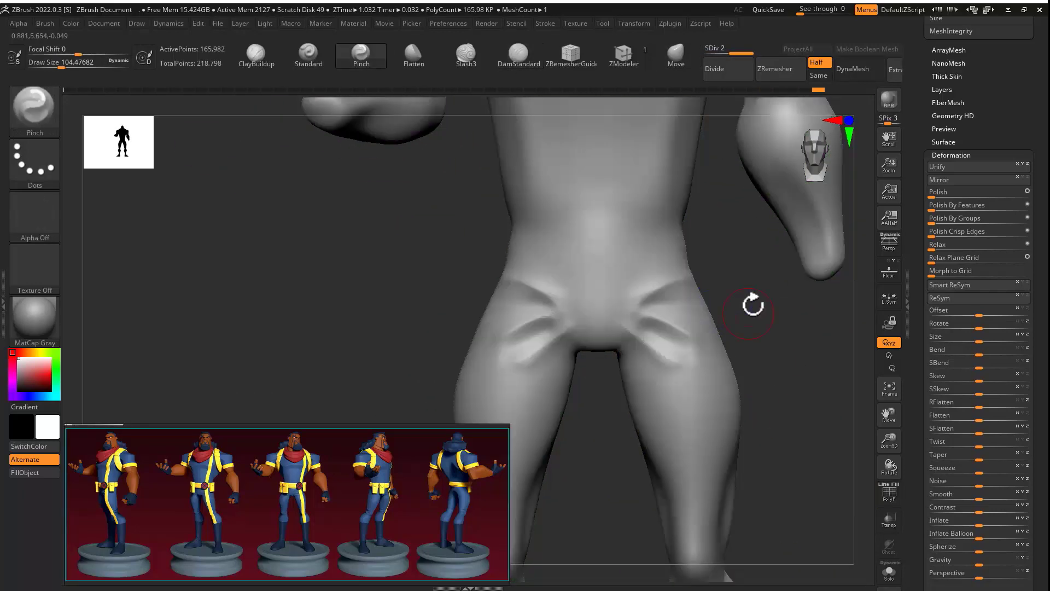
# Step: Carve trouser creases around the sides and backs of the knees with the DamStandard brush
pyautogui.moveTo(753, 304)
pyautogui.keyDown('ctrl'); pyautogui.mouseDown(button='right')
pyautogui.moveTo(655, 314)
pyautogui.moveTo(772, 336)
pyautogui.moveTo(512, 334)
pyautogui.mouseUp(button='right'); pyautogui.keyUp('ctrl')
pyautogui.click(517, 61)
pyautogui.moveTo(681, 353); pyautogui.dragTo(625, 355)
pyautogui.moveTo(642, 353)
pyautogui.mouseDown(button='right')
pyautogui.moveTo(708, 350)
pyautogui.moveTo(575, 368)
pyautogui.moveTo(607, 362)
pyautogui.mouseUp(button='right')
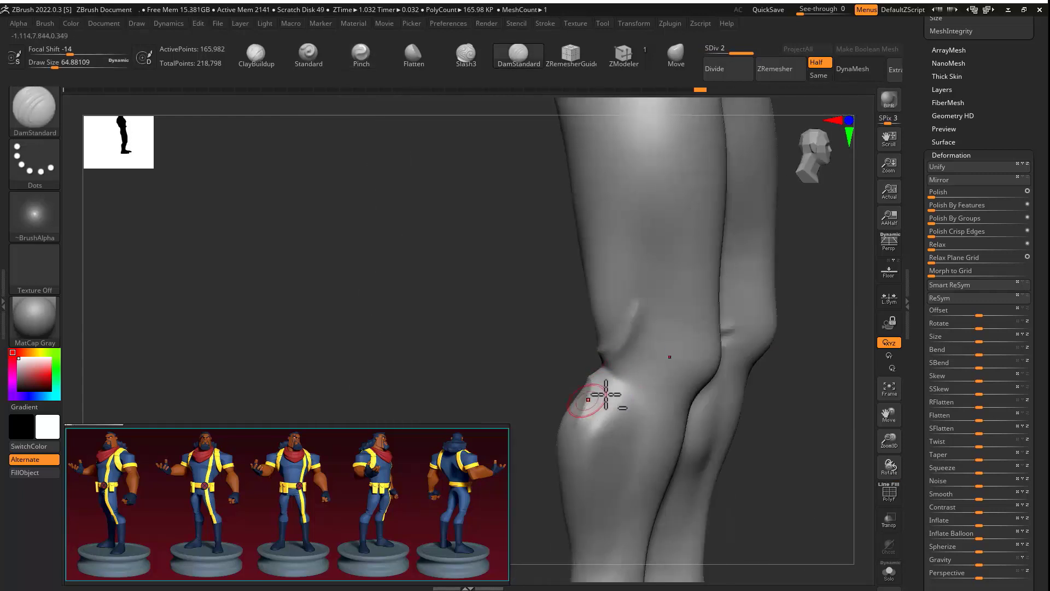
pyautogui.moveTo(626, 317)
pyautogui.mouseDown(button='right')
pyautogui.moveTo(615, 399)
pyautogui.moveTo(542, 344)
pyautogui.moveTo(516, 356)
pyautogui.moveTo(755, 334)
pyautogui.moveTo(698, 352)
pyautogui.moveTo(840, 352)
pyautogui.moveTo(598, 326)
pyautogui.mouseUp(button='right')
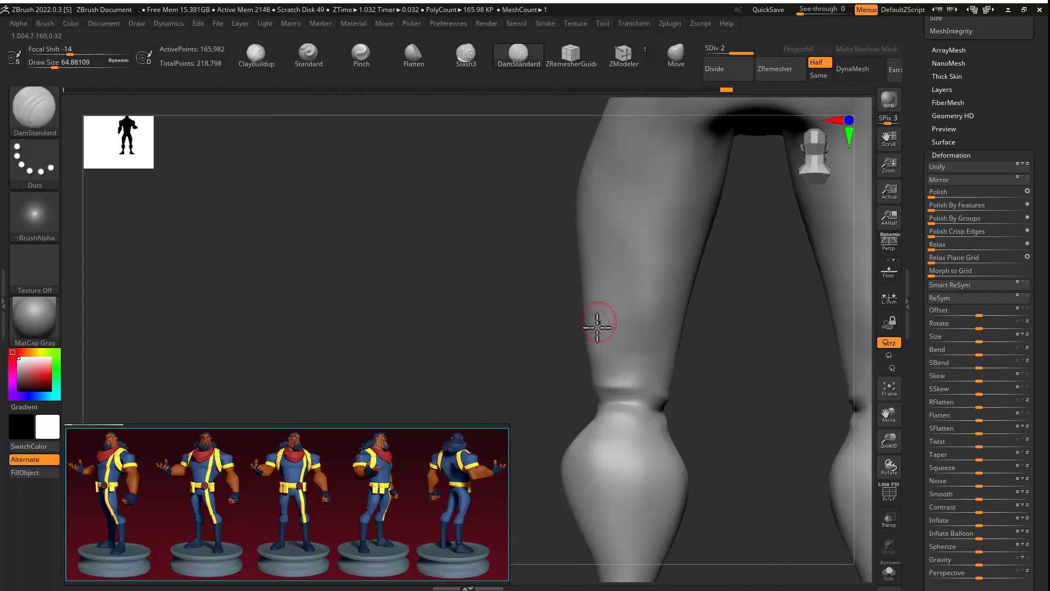
pyautogui.moveTo(688, 310); pyautogui.dragTo(519, 260, button='right')
pyautogui.moveTo(684, 356)
pyautogui.mouseDown(button='right')
pyautogui.moveTo(667, 433)
pyautogui.moveTo(673, 420)
pyautogui.moveTo(657, 415)
pyautogui.moveTo(750, 370)
pyautogui.moveTo(691, 407)
pyautogui.moveTo(802, 439)
pyautogui.moveTo(698, 410)
pyautogui.moveTo(666, 356)
pyautogui.mouseUp(button='right')
# Step: Refine the body's broad forms around the back and shoulders with Flatten and Move at subdivision level 1
pyautogui.press('b')
pyautogui.press('f')
pyautogui.press('l')
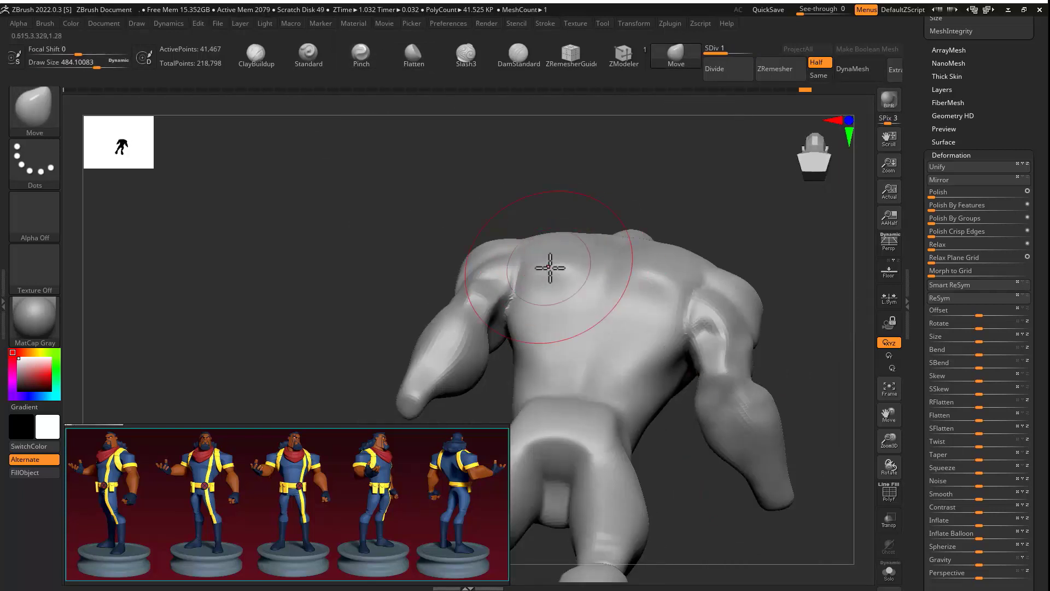
pyautogui.moveTo(550, 268)
pyautogui.mouseDown(button='right')
pyautogui.moveTo(573, 305)
pyautogui.moveTo(586, 265)
pyautogui.moveTo(561, 230)
pyautogui.moveTo(399, 167)
pyautogui.moveTo(546, 260)
pyautogui.mouseUp(button='right')
pyautogui.press('ctrl')
pyautogui.moveTo(799, 230); pyautogui.dragTo(684, 263, button='right')
pyautogui.keyDown('ctrl'); pyautogui.moveTo(684, 262); pyautogui.dragTo(684, 208, button='right'); pyautogui.keyUp('ctrl')
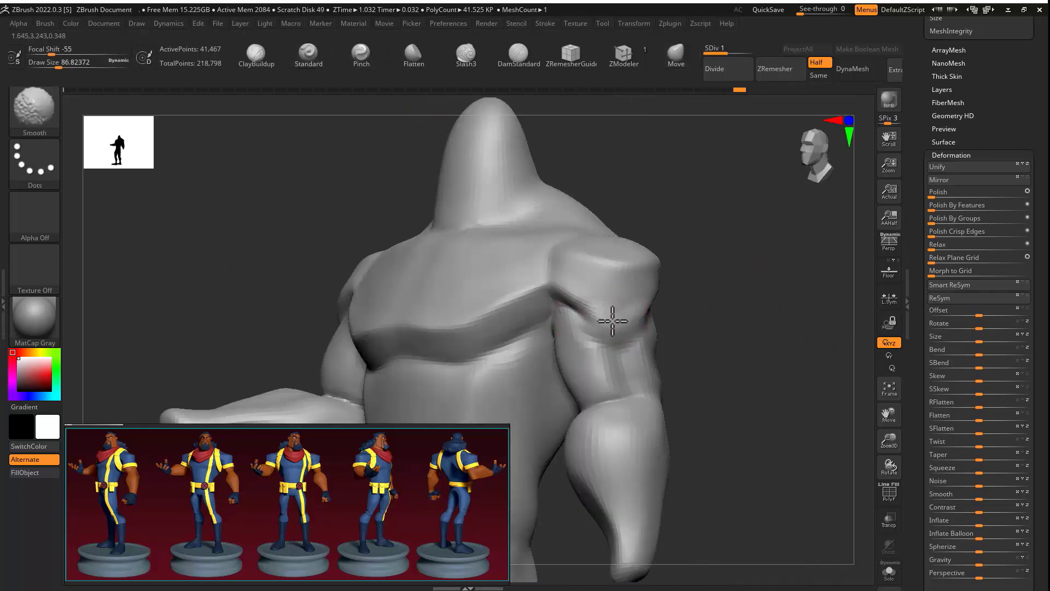
# Step: Define the creases beneath the shoulder and along the upper arm with DamStandard, and tighten the edges with Pinch
pyautogui.moveTo(588, 329)
pyautogui.mouseDown(button='right')
pyautogui.moveTo(641, 343)
pyautogui.moveTo(698, 244)
pyautogui.moveTo(602, 208)
pyautogui.mouseUp(button='right')
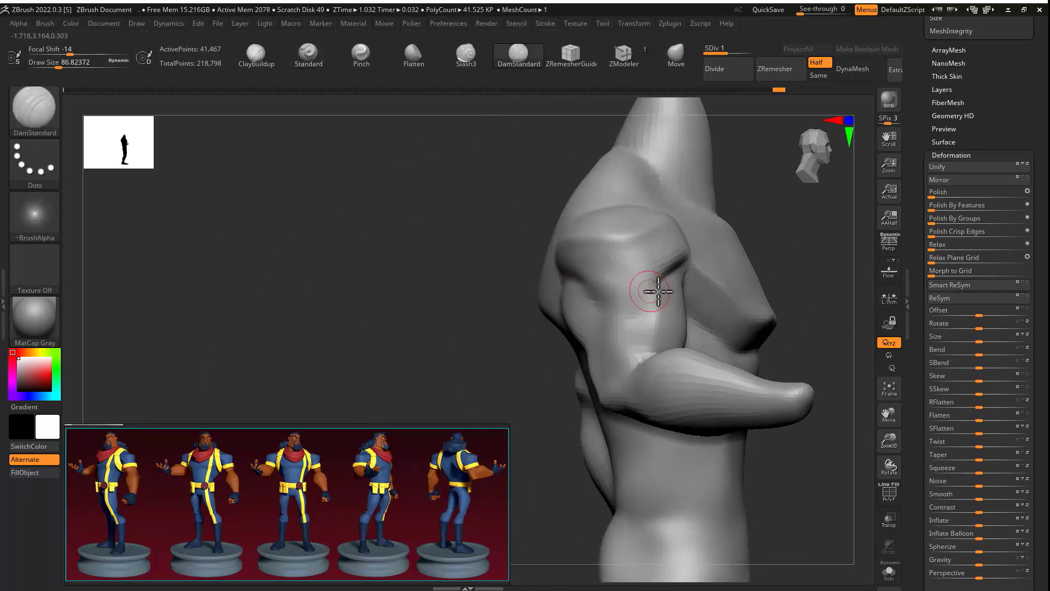
pyautogui.moveTo(651, 290); pyautogui.dragTo(394, 119, button='right')
pyautogui.moveTo(637, 278); pyautogui.dragTo(617, 278, button='right')
pyautogui.moveTo(616, 278)
pyautogui.keyDown('ctrl'); pyautogui.mouseDown(button='right')
pyautogui.moveTo(617, 246)
pyautogui.moveTo(704, 262)
pyautogui.moveTo(619, 349)
pyautogui.moveTo(636, 321)
pyautogui.moveTo(687, 323)
pyautogui.moveTo(635, 284)
pyautogui.moveTo(736, 235)
pyautogui.moveTo(746, 216)
pyautogui.moveTo(746, 257)
pyautogui.moveTo(555, 344)
pyautogui.mouseUp(button='right'); pyautogui.keyUp('ctrl')
pyautogui.press('b')
pyautogui.press('f')
pyautogui.press('l')
pyautogui.press('b')
pyautogui.press('p')
pyautogui.press('i')
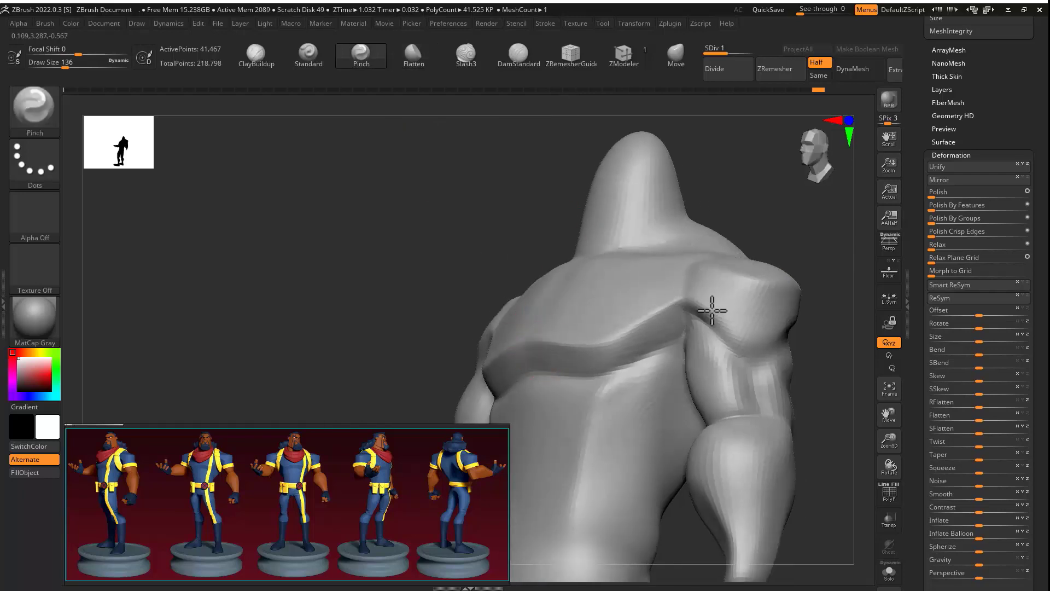
pyautogui.keyDown('ctrl'); pyautogui.moveTo(587, 380); pyautogui.dragTo(657, 279, button='right'); pyautogui.keyUp('ctrl')
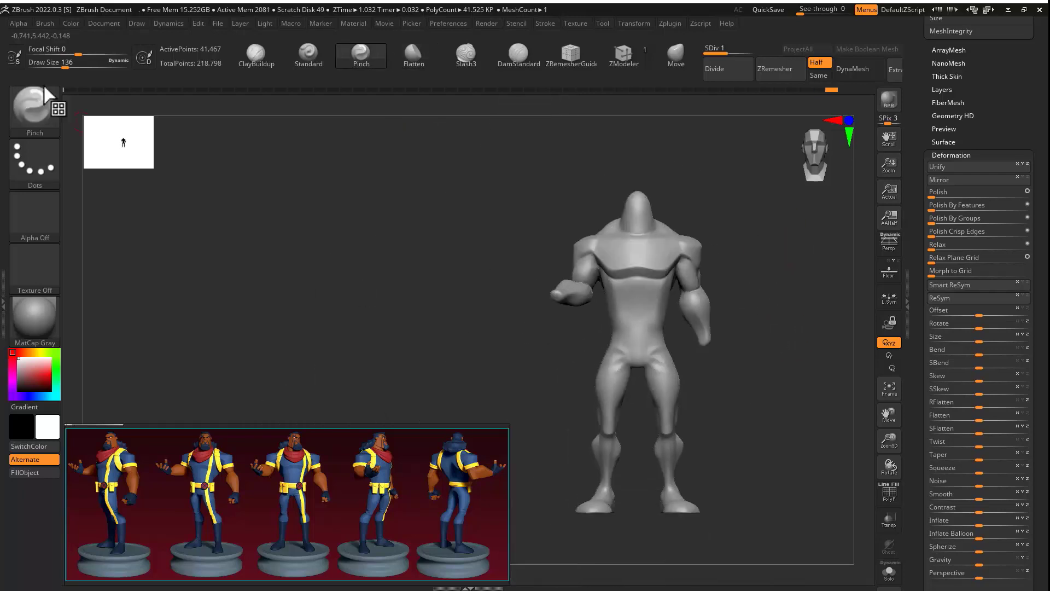
# Step: Create a new subtool folder for the separate body-part subtools
pyautogui.moveTo(923, 93)
pyautogui.mouseDown()
pyautogui.moveTo(923, 222)
pyautogui.moveTo(923, 93)
pyautogui.mouseUp()
pyautogui.click(968, 322)
pyautogui.click(936, 440)
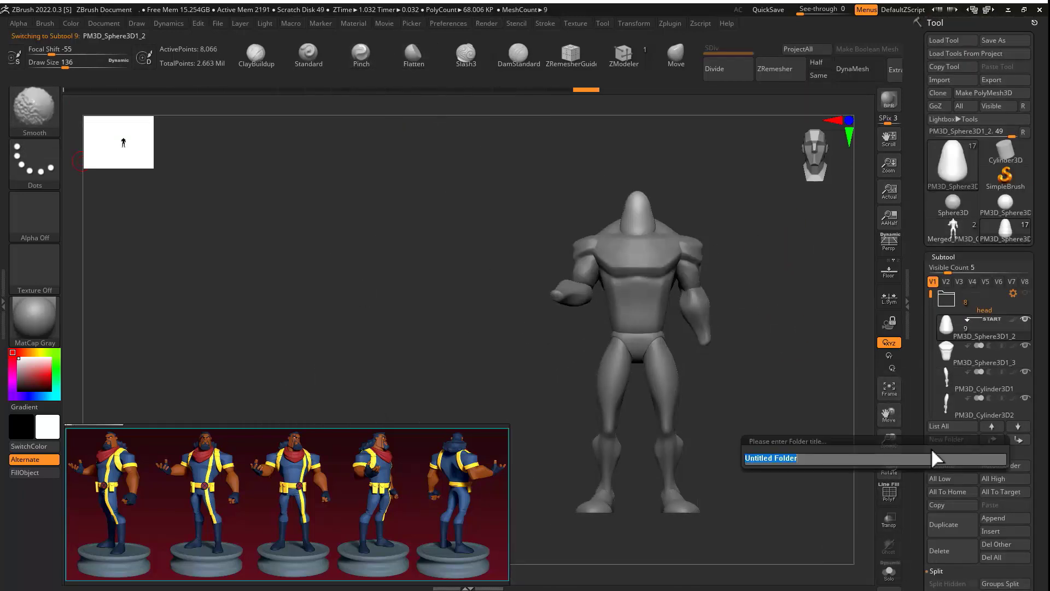
pyautogui.press('Return')
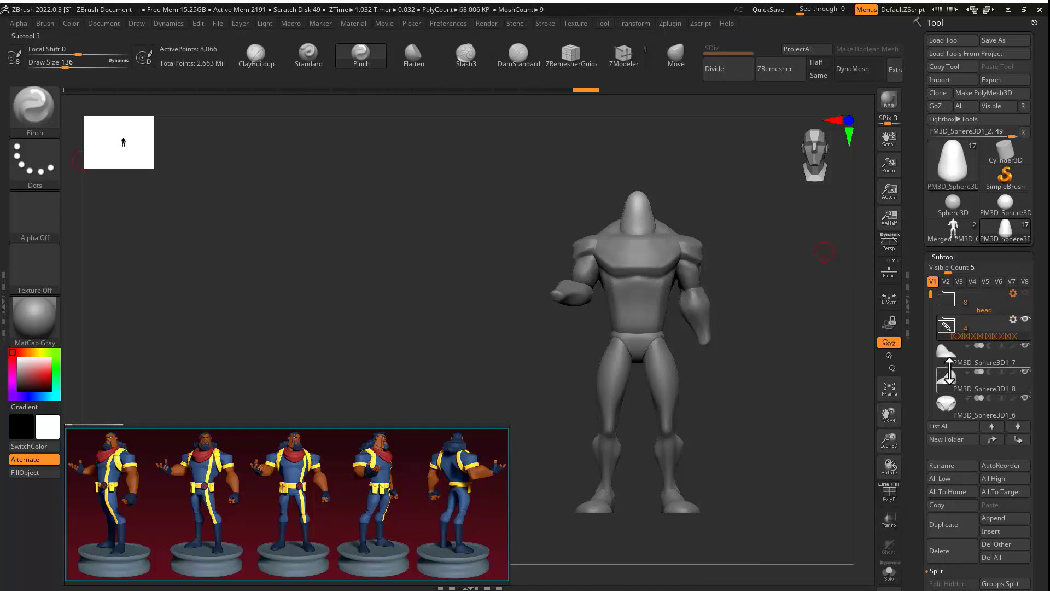
# Step: Select the merged body and scale it down slightly with the gizmo, using the displayed head subtools as a guide
pyautogui.keyDown('alt'); pyautogui.click(684, 258); pyautogui.keyUp('alt')
pyautogui.moveTo(755, 253)
pyautogui.keyDown('ctrl'); pyautogui.mouseDown(button='right')
pyautogui.moveTo(753, 290)
pyautogui.moveTo(717, 202)
pyautogui.moveTo(745, 246)
pyautogui.mouseUp(button='right'); pyautogui.keyUp('ctrl')
pyautogui.press('w')
pyautogui.moveTo(647, 157); pyautogui.dragTo(651, 164)
pyautogui.moveTo(643, 164); pyautogui.dragTo(696, 186, button='right')
pyautogui.keyDown('ctrl'); pyautogui.moveTo(696, 186); pyautogui.dragTo(732, 239, button='right'); pyautogui.keyUp('ctrl')
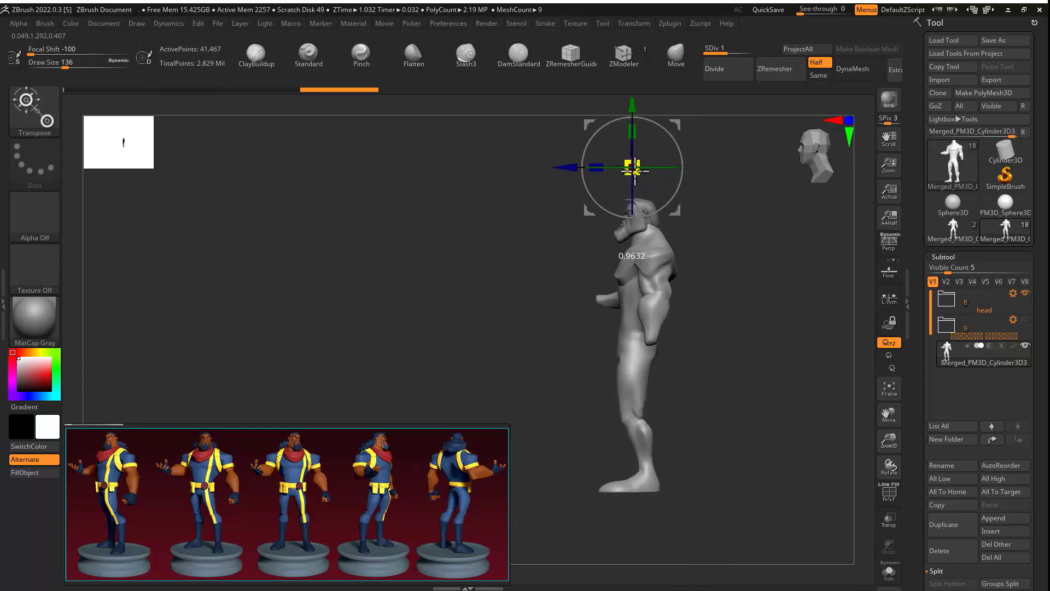
# Step: Append a Sphere3D subtool and place it around the neck as the base for the scarf
pyautogui.keyDown('ctrl'); pyautogui.moveTo(734, 225); pyautogui.dragTo(612, 322, button='right'); pyautogui.keyUp('ctrl')
pyautogui.click(1004, 531)
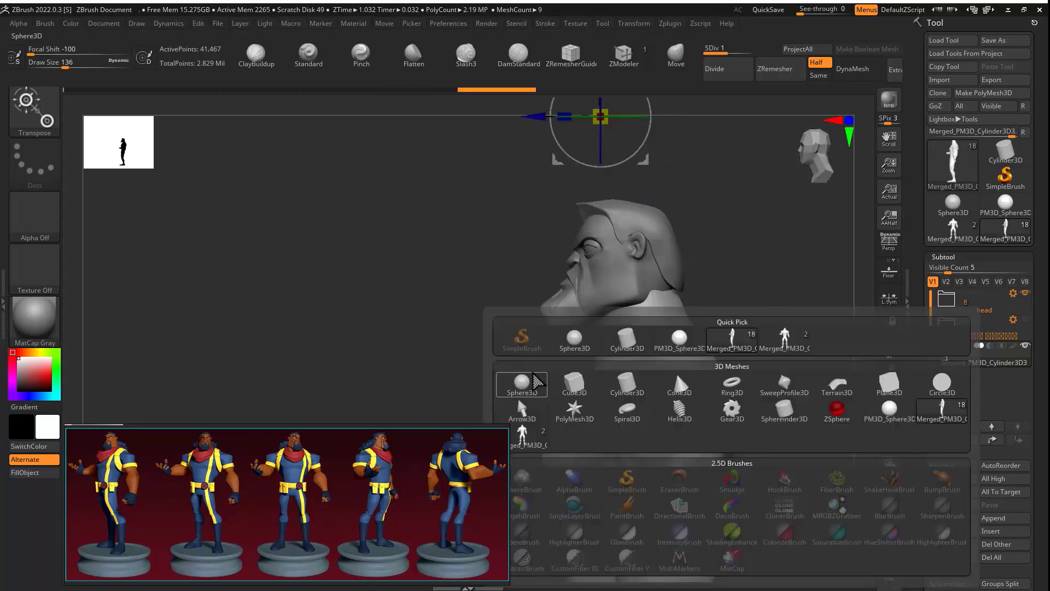
pyautogui.click(537, 382)
pyautogui.keyDown('shift'); pyautogui.moveTo(624, 383); pyautogui.dragTo(707, 305, button='right'); pyautogui.keyUp('shift')
pyautogui.moveTo(656, 266)
pyautogui.mouseDown()
pyautogui.moveTo(672, 266)
pyautogui.moveTo(678, 304)
pyautogui.mouseUp()
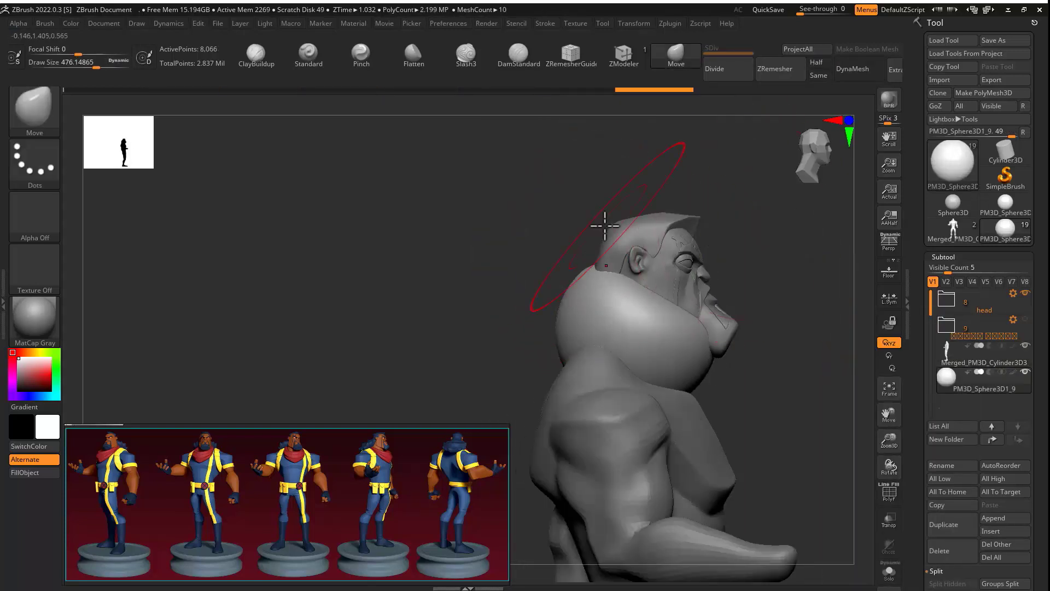
# Step: Flatten and tilt the neck sphere into a collar-like scarf shape with the Move brush, working from the side and above
pyautogui.moveTo(581, 364)
pyautogui.mouseDown(button='right')
pyautogui.moveTo(605, 311)
pyautogui.moveTo(661, 317)
pyautogui.moveTo(648, 297)
pyautogui.moveTo(661, 267)
pyautogui.mouseUp(button='right')
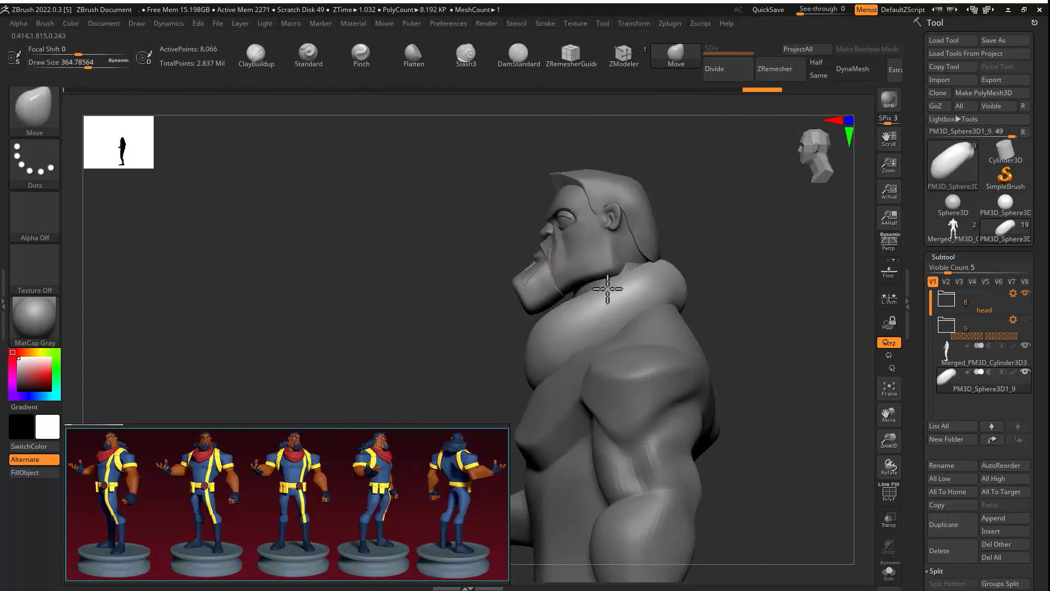
pyautogui.keyDown('shift'); pyautogui.moveTo(608, 289); pyautogui.dragTo(551, 307, button='right'); pyautogui.keyUp('shift')
pyautogui.moveTo(639, 305); pyautogui.dragTo(589, 223, button='right')
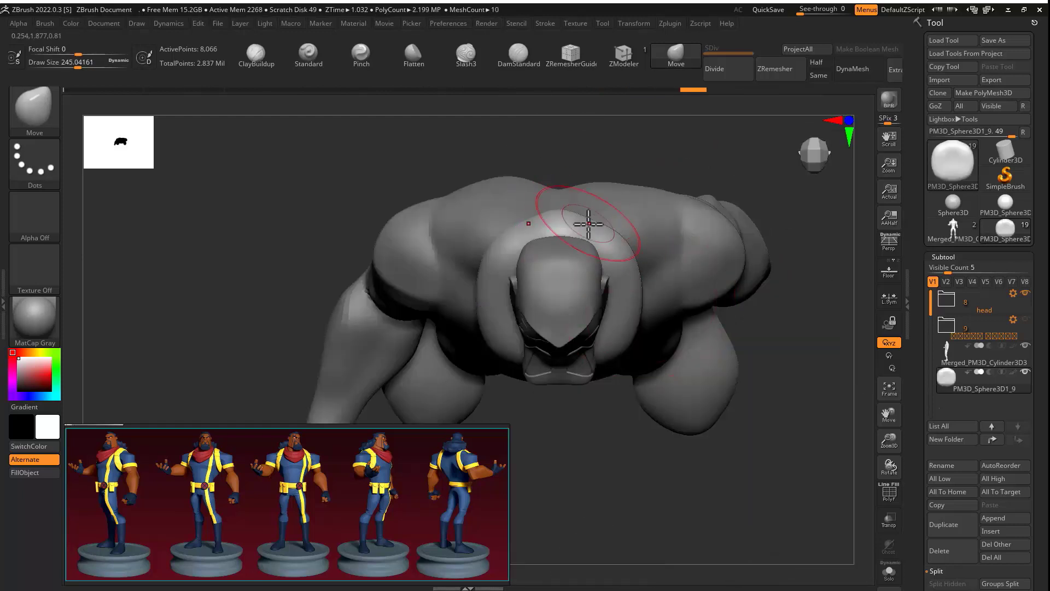
pyautogui.keyDown('shift'); pyautogui.moveTo(644, 280); pyautogui.dragTo(630, 261, button='right'); pyautogui.keyUp('shift')
pyautogui.moveTo(685, 286)
pyautogui.keyDown('shift'); pyautogui.mouseDown(button='right')
pyautogui.moveTo(555, 318)
pyautogui.moveTo(607, 291)
pyautogui.moveTo(689, 302)
pyautogui.moveTo(667, 323)
pyautogui.moveTo(691, 547)
pyautogui.mouseUp(button='right'); pyautogui.keyUp('shift')
# Step: Widen the front of the scarf over the upper chest with the Move brush, using a Z Intensity of 51
pyautogui.press('space')
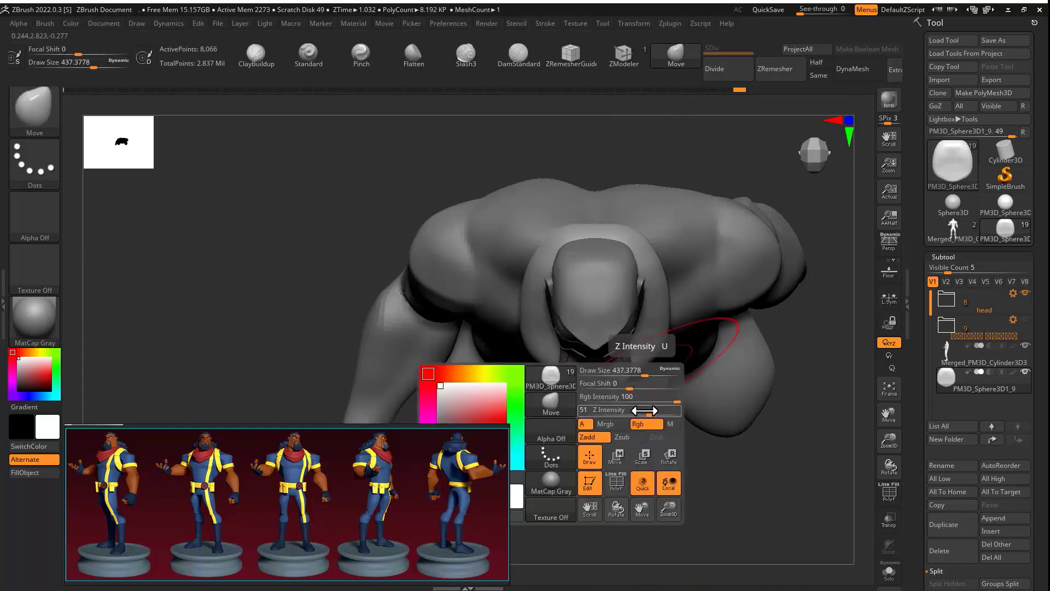
pyautogui.moveTo(635, 414); pyautogui.dragTo(661, 368, button='right')
pyautogui.moveTo(670, 281); pyautogui.dragTo(668, 304, button='right')
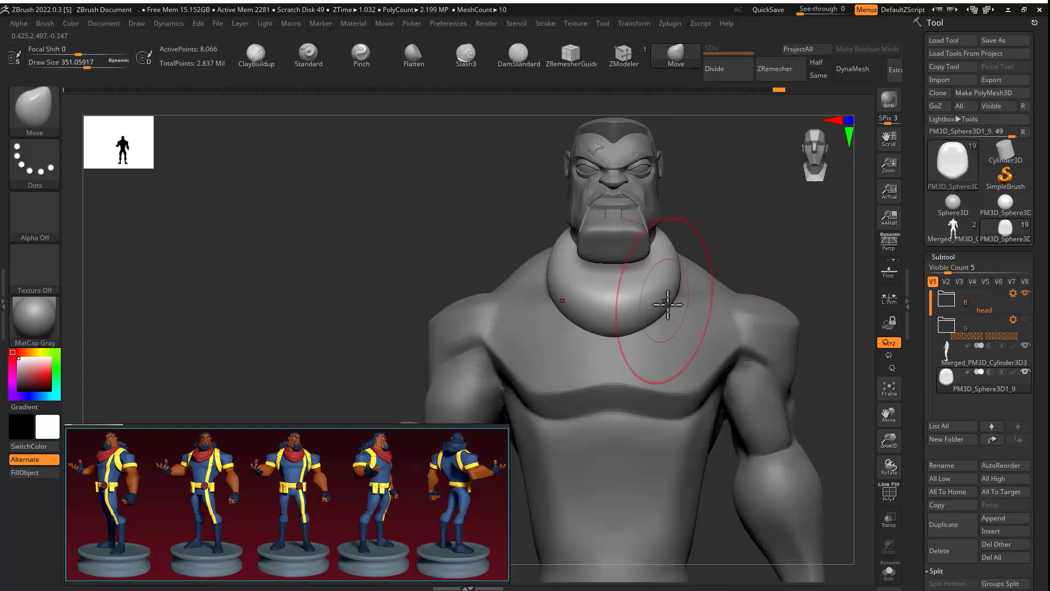
pyautogui.press('s')
pyautogui.moveTo(670, 258)
pyautogui.mouseDown(button='right')
pyautogui.moveTo(616, 273)
pyautogui.moveTo(657, 324)
pyautogui.moveTo(632, 238)
pyautogui.mouseUp(button='right')
pyautogui.moveTo(523, 220)
pyautogui.mouseDown(button='right')
pyautogui.moveTo(511, 246)
pyautogui.moveTo(612, 234)
pyautogui.moveTo(584, 323)
pyautogui.moveTo(644, 253)
pyautogui.mouseUp(button='right')
# Step: Carve a fold around the scarf with a large DamStandard brush, and apply Polish By Features to the isolated scarf
pyautogui.click(520, 65)
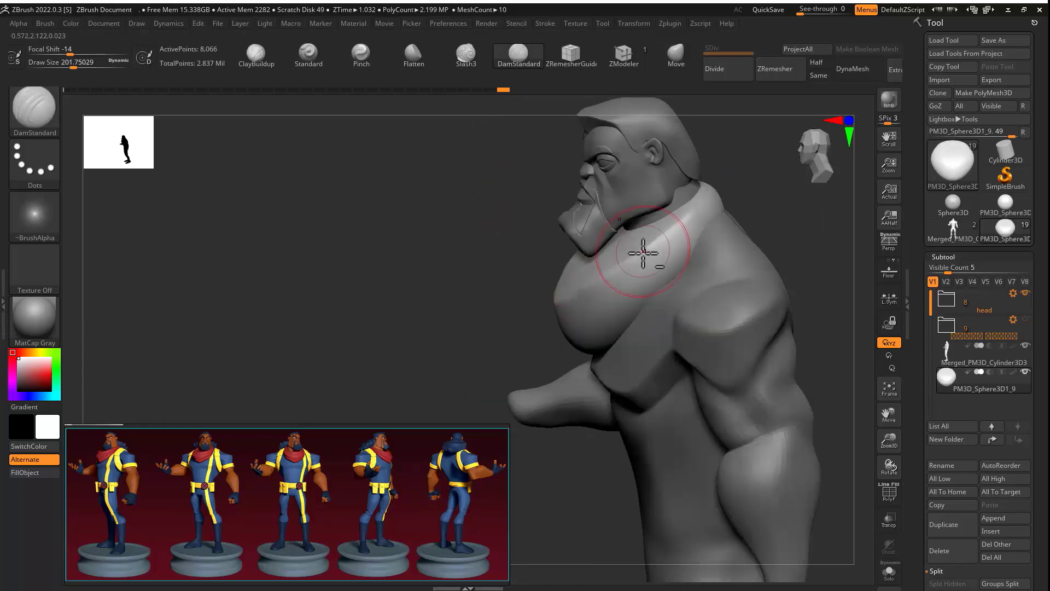
pyautogui.moveTo(608, 295); pyautogui.dragTo(728, 239, button='right')
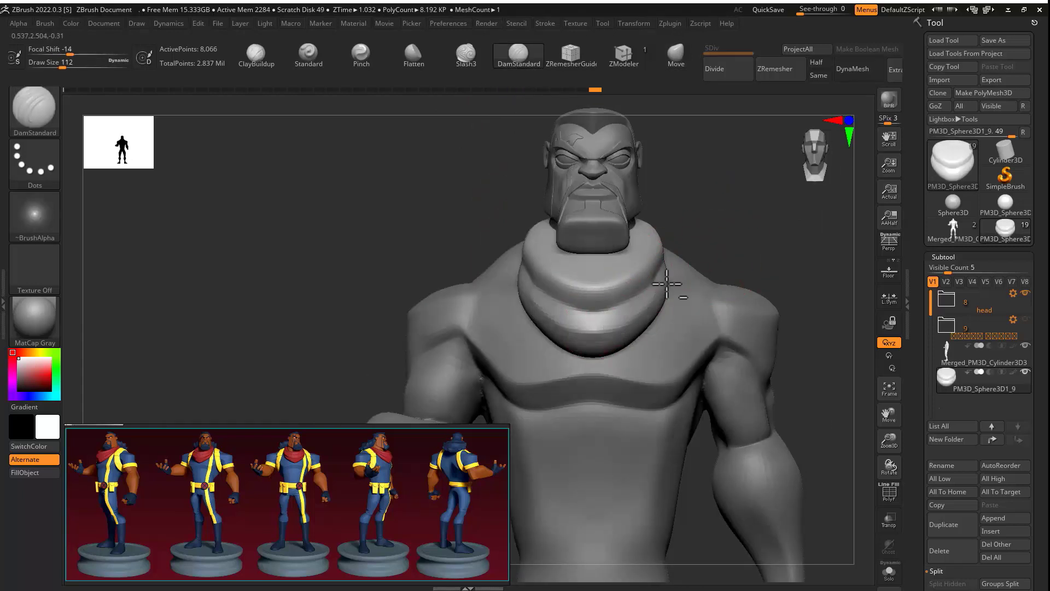
pyautogui.moveTo(667, 283); pyautogui.dragTo(768, 249, button='right')
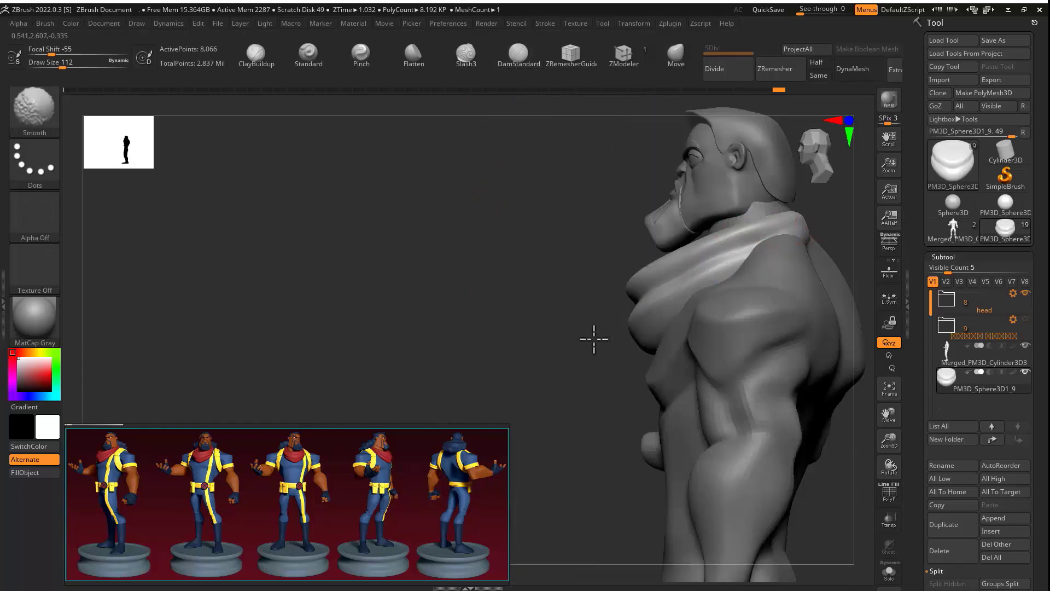
pyautogui.moveTo(594, 340)
pyautogui.mouseDown(button='right')
pyautogui.moveTo(600, 281)
pyautogui.moveTo(766, 345)
pyautogui.moveTo(576, 257)
pyautogui.moveTo(692, 230)
pyautogui.mouseUp(button='right')
pyautogui.moveTo(919, 383); pyautogui.dragTo(920, 202)
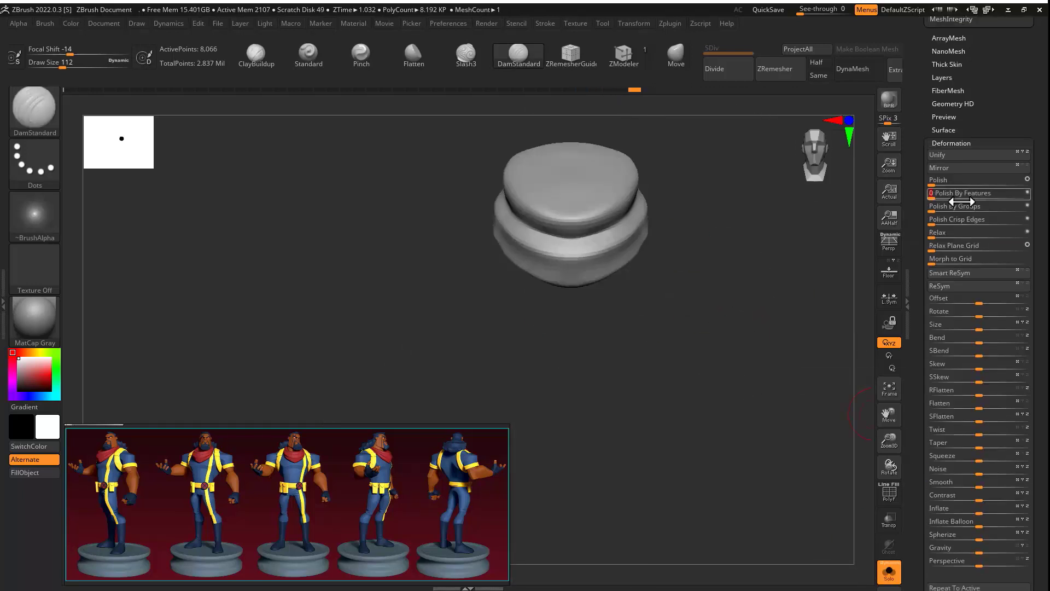
pyautogui.click(950, 200)
# Step: Carve a second fold around the lower part of the isolated scarf with the DamStandard brush
pyautogui.keyDown('ctrl'); pyautogui.moveTo(692, 246); pyautogui.dragTo(657, 296, button='right'); pyautogui.keyUp('ctrl')
pyautogui.moveTo(656, 295)
pyautogui.mouseDown(button='right')
pyautogui.moveTo(549, 368)
pyautogui.moveTo(559, 387)
pyautogui.mouseUp(button='right')
pyautogui.moveTo(657, 389); pyautogui.dragTo(580, 320, button='right')
pyautogui.press('s')
pyautogui.moveTo(580, 320)
pyautogui.mouseDown()
pyautogui.moveTo(567, 320)
pyautogui.moveTo(700, 281)
pyautogui.mouseUp()
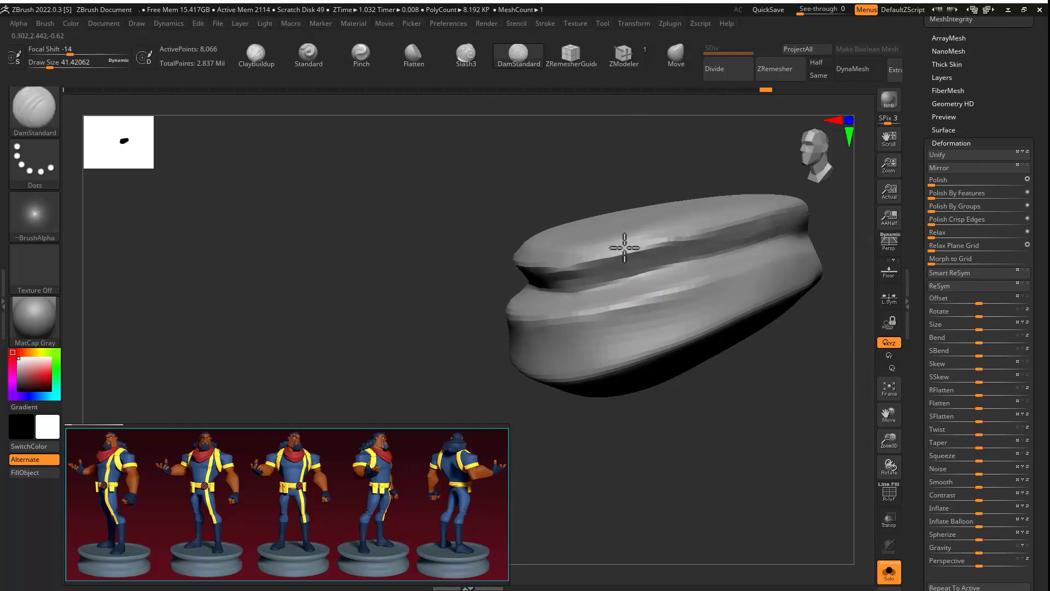
pyautogui.moveTo(624, 247)
pyautogui.mouseDown(button='right')
pyautogui.moveTo(638, 284)
pyautogui.moveTo(569, 324)
pyautogui.mouseUp(button='right')
pyautogui.moveTo(717, 276); pyautogui.dragTo(598, 326)
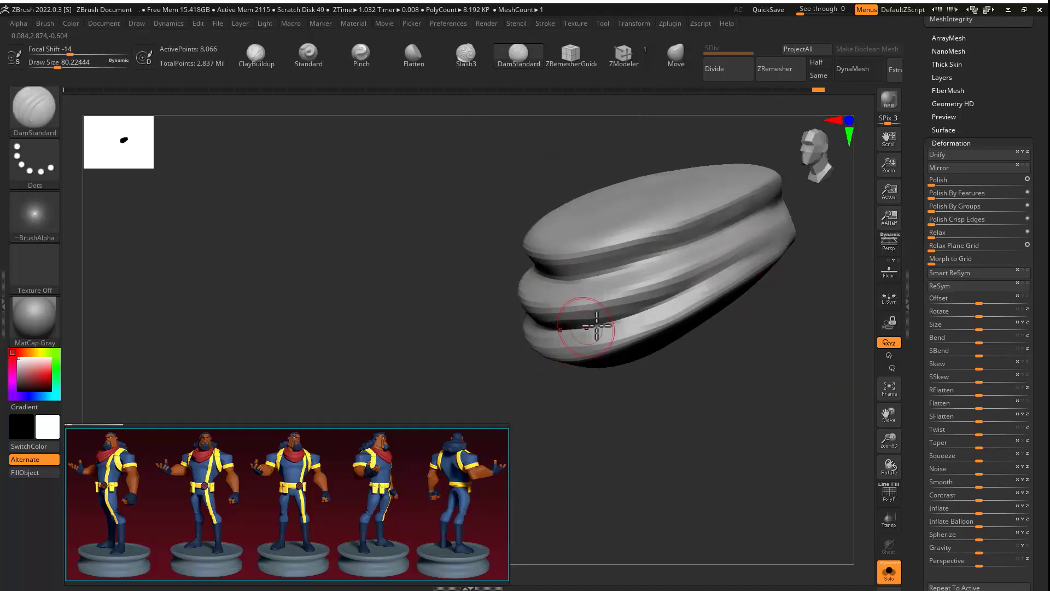
pyautogui.moveTo(598, 327); pyautogui.dragTo(719, 347, button='right')
# Step: Sharpen the ridges of the isolated scarf's folds with the Pinch brush
pyautogui.keyDown('shift'); pyautogui.moveTo(775, 283); pyautogui.dragTo(716, 380, button='right'); pyautogui.keyUp('shift')
pyautogui.moveTo(630, 308); pyautogui.dragTo(635, 382, button='right')
pyautogui.press('b')
pyautogui.press('p')
pyautogui.press('i')
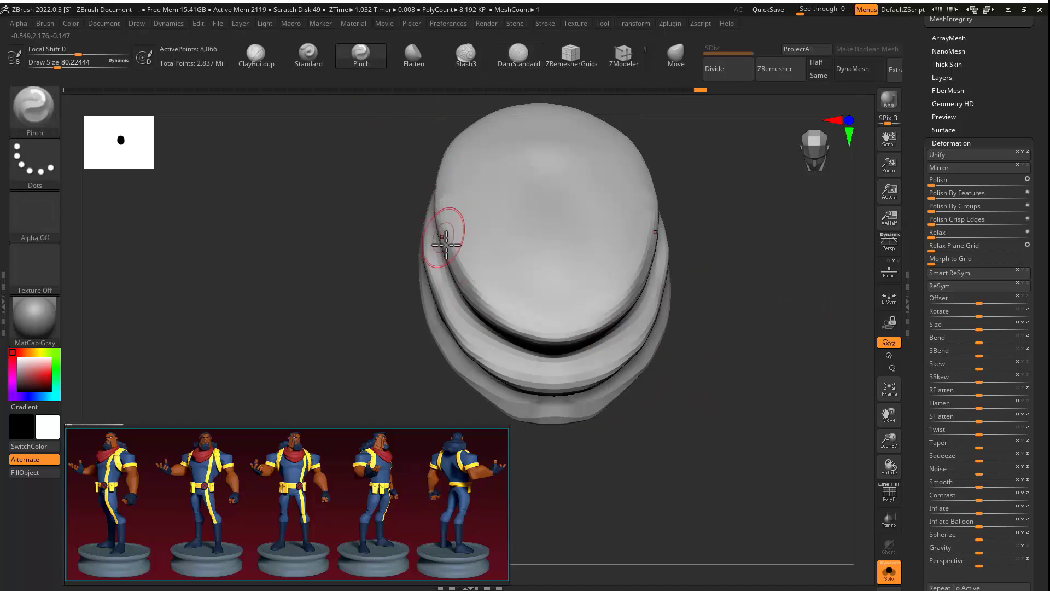
pyautogui.moveTo(444, 270)
pyautogui.mouseDown(button='right')
pyautogui.moveTo(663, 241)
pyautogui.moveTo(557, 327)
pyautogui.mouseUp(button='right')
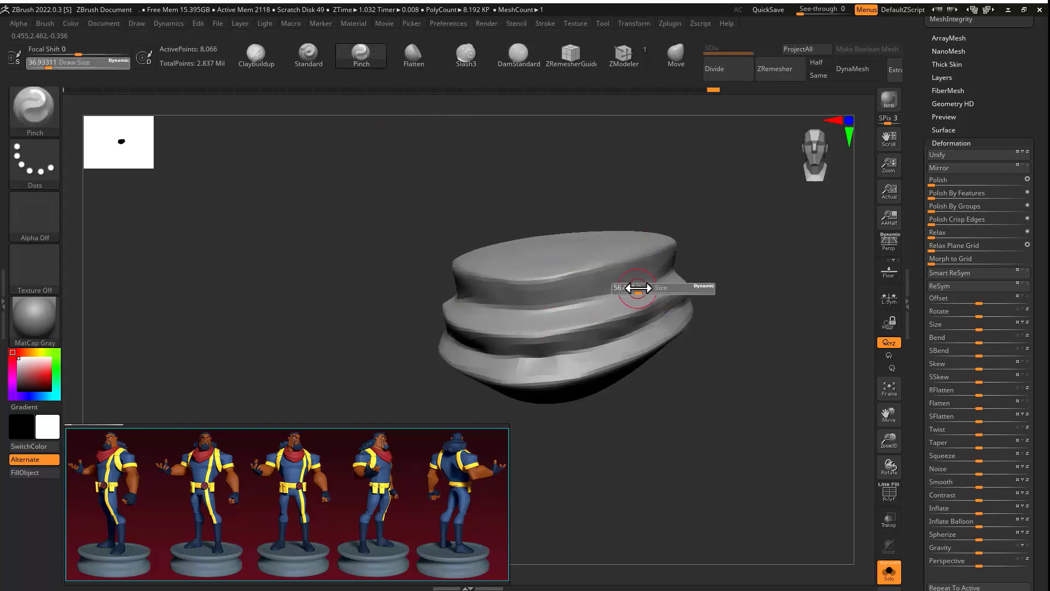
pyautogui.moveTo(669, 319); pyautogui.dragTo(539, 361)
# Step: Display the whole figure again and adjust the scarf's fold contours with the Move brush from the side
pyautogui.moveTo(569, 372); pyautogui.dragTo(849, 537, button='right')
pyautogui.click(889, 572)
pyautogui.moveTo(837, 448)
pyautogui.mouseDown(button='right')
pyautogui.moveTo(769, 256)
pyautogui.moveTo(728, 273)
pyautogui.mouseUp(button='right')
pyautogui.press('b')
pyautogui.press('m')
pyautogui.press('v')
pyautogui.press('s')
pyautogui.moveTo(464, 280); pyautogui.dragTo(461, 280)
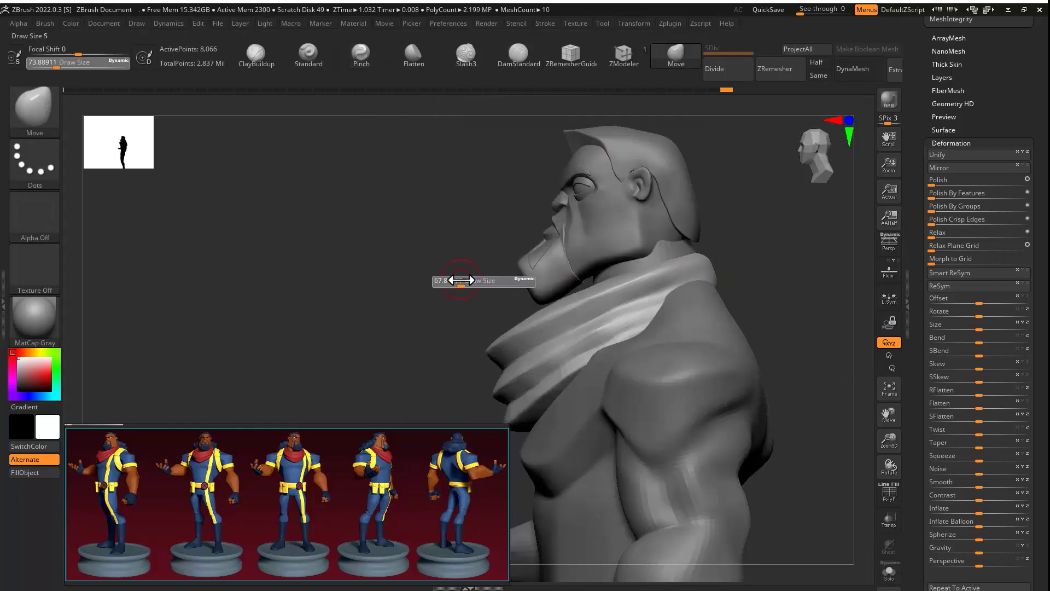
pyautogui.moveTo(489, 346); pyautogui.dragTo(578, 304)
pyautogui.moveTo(551, 331); pyautogui.dragTo(618, 236, button='right')
pyautogui.moveTo(613, 186); pyautogui.dragTo(616, 191)
# Step: Fit the scarf's side and rear folds around the neck and over the shoulders with the Move brush
pyautogui.moveTo(655, 443)
pyautogui.mouseDown(button='right')
pyautogui.moveTo(659, 230)
pyautogui.moveTo(584, 279)
pyautogui.mouseUp(button='right')
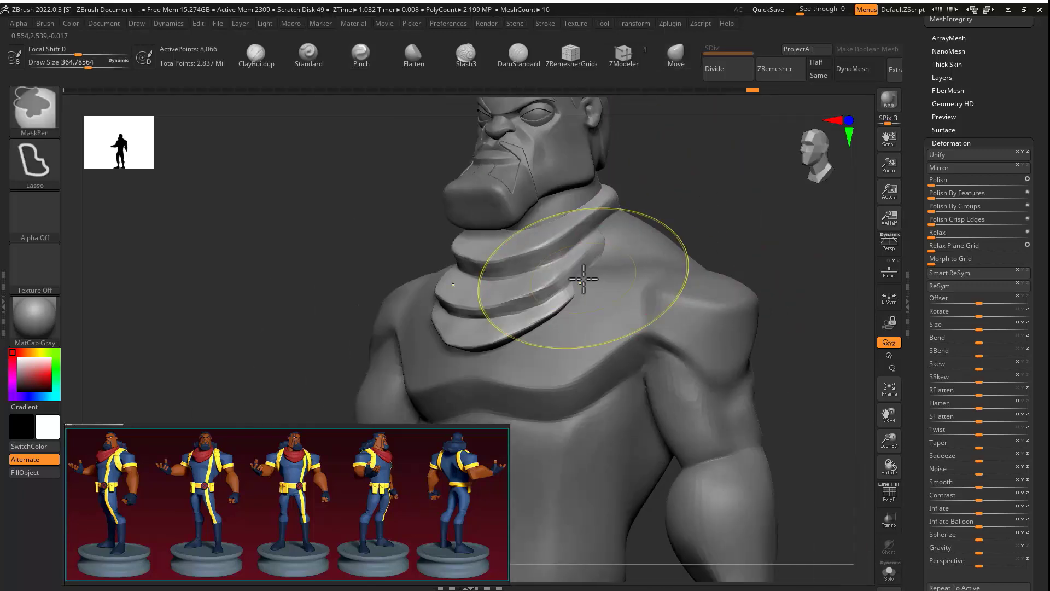
pyautogui.press('s')
pyautogui.moveTo(584, 279); pyautogui.dragTo(569, 279)
pyautogui.moveTo(624, 253); pyautogui.dragTo(585, 241, button='right')
pyautogui.moveTo(646, 218); pyautogui.dragTo(681, 212)
pyautogui.moveTo(546, 237)
pyautogui.mouseDown(button='right')
pyautogui.moveTo(644, 249)
pyautogui.moveTo(678, 219)
pyautogui.mouseUp(button='right')
pyautogui.moveTo(744, 421); pyautogui.dragTo(579, 307, button='right')
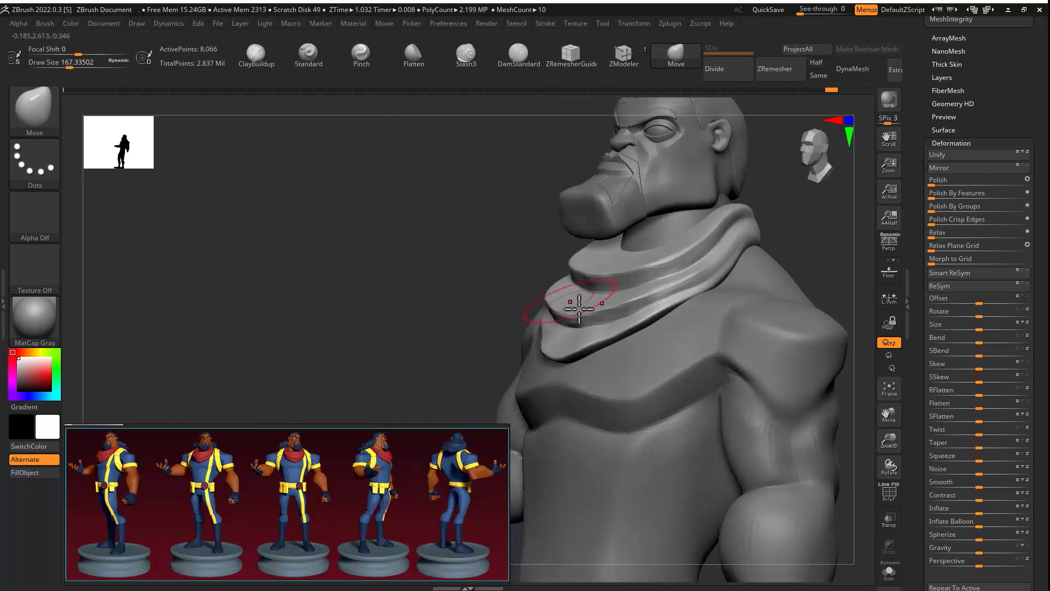
# Step: Shape the scarf's folds and draw its lower front edge into a point at the chest with the Move brush
pyautogui.moveTo(613, 307); pyautogui.dragTo(654, 288)
pyautogui.moveTo(621, 258)
pyautogui.mouseDown(button='right')
pyautogui.moveTo(704, 225)
pyautogui.moveTo(730, 227)
pyautogui.moveTo(559, 261)
pyautogui.moveTo(668, 281)
pyautogui.moveTo(720, 235)
pyautogui.moveTo(609, 389)
pyautogui.mouseUp(button='right')
pyautogui.moveTo(602, 345); pyautogui.dragTo(659, 249, button='right')
pyautogui.moveTo(771, 242)
pyautogui.keyDown('ctrl'); pyautogui.mouseDown(button='right')
pyautogui.moveTo(750, 249)
pyautogui.moveTo(739, 295)
pyautogui.mouseUp(button='right'); pyautogui.keyUp('ctrl')
pyautogui.moveTo(684, 350); pyautogui.dragTo(684, 290)
pyautogui.moveTo(684, 290); pyautogui.dragTo(696, 256, button='right')
pyautogui.moveTo(616, 298)
pyautogui.mouseDown(button='right')
pyautogui.moveTo(708, 274)
pyautogui.moveTo(664, 298)
pyautogui.moveTo(529, 205)
pyautogui.mouseUp(button='right')
pyautogui.press('ctrl')
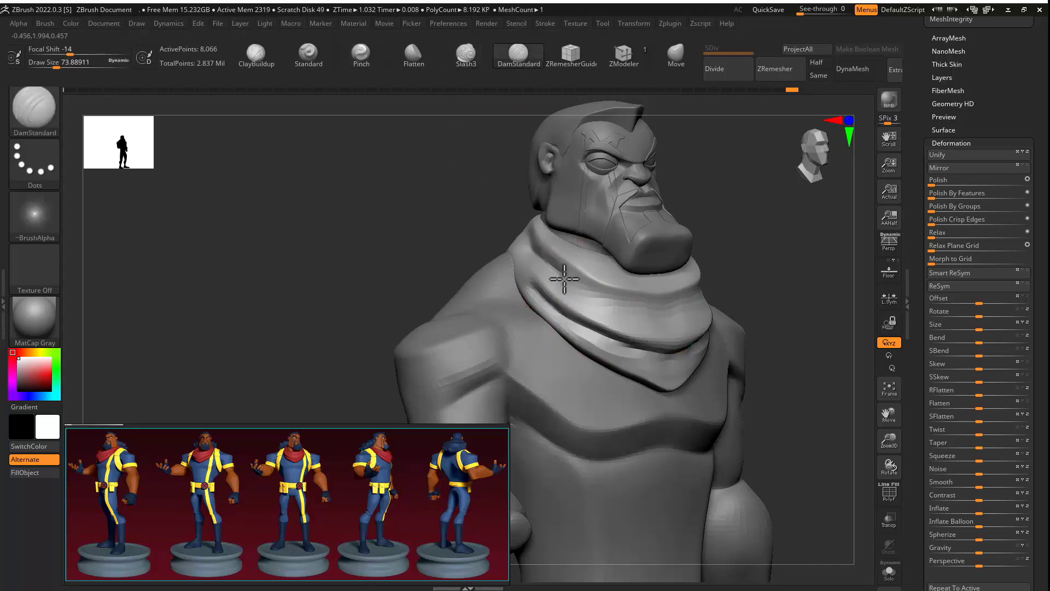
# Step: Deepen and smooth the scarf's folds, and remesh the scarf with ZRemesher set to Same
pyautogui.keyDown('shift'); pyautogui.moveTo(766, 274); pyautogui.dragTo(684, 279, button='right'); pyautogui.keyUp('shift')
pyautogui.press('s')
pyautogui.moveTo(598, 314); pyautogui.dragTo(606, 314)
pyautogui.keyDown('shift'); pyautogui.moveTo(608, 328); pyautogui.dragTo(616, 351); pyautogui.keyUp('shift')
pyautogui.moveTo(788, 285); pyautogui.dragTo(684, 273, button='right')
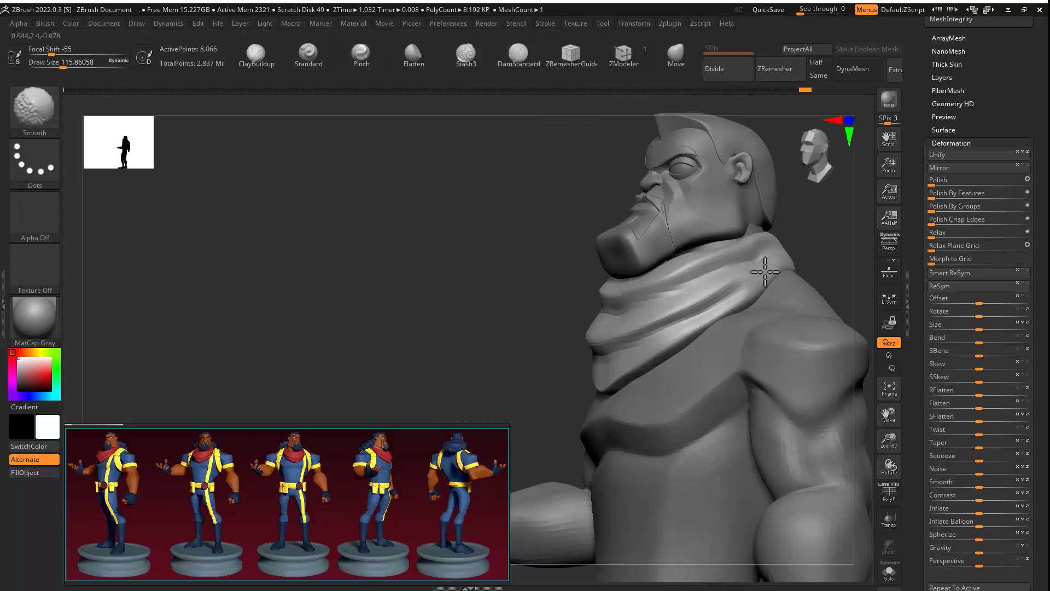
pyautogui.keyDown('shift'); pyautogui.moveTo(765, 274); pyautogui.dragTo(766, 290); pyautogui.keyUp('shift')
pyautogui.keyDown('shift'); pyautogui.moveTo(684, 246); pyautogui.dragTo(747, 244, button='right'); pyautogui.keyUp('shift')
pyautogui.moveTo(746, 244)
pyautogui.keyDown('ctrl'); pyautogui.mouseDown(button='right')
pyautogui.moveTo(736, 221)
pyautogui.moveTo(740, 192)
pyautogui.mouseUp(button='right'); pyautogui.keyUp('ctrl')
pyautogui.moveTo(556, 282); pyautogui.dragTo(601, 300, button='right')
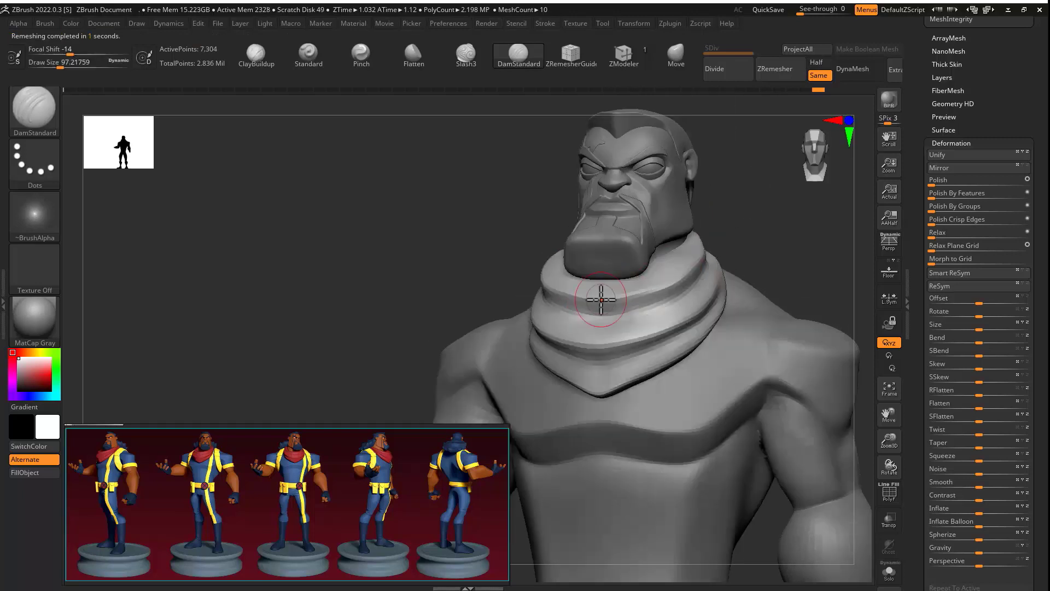
# Step: Adjust the remeshed scarf's shape with the Move brush, and isolate it with its polygon wireframe displayed
pyautogui.moveTo(683, 294)
pyautogui.mouseDown(button='right')
pyautogui.moveTo(741, 277)
pyautogui.moveTo(627, 297)
pyautogui.moveTo(827, 253)
pyautogui.moveTo(804, 232)
pyautogui.moveTo(671, 247)
pyautogui.mouseUp(button='right')
pyautogui.press('s')
pyautogui.press('s')
pyautogui.moveTo(586, 317); pyautogui.dragTo(574, 317)
pyautogui.keyDown('ctrl'); pyautogui.moveTo(574, 316); pyautogui.dragTo(564, 277, button='right'); pyautogui.keyUp('ctrl')
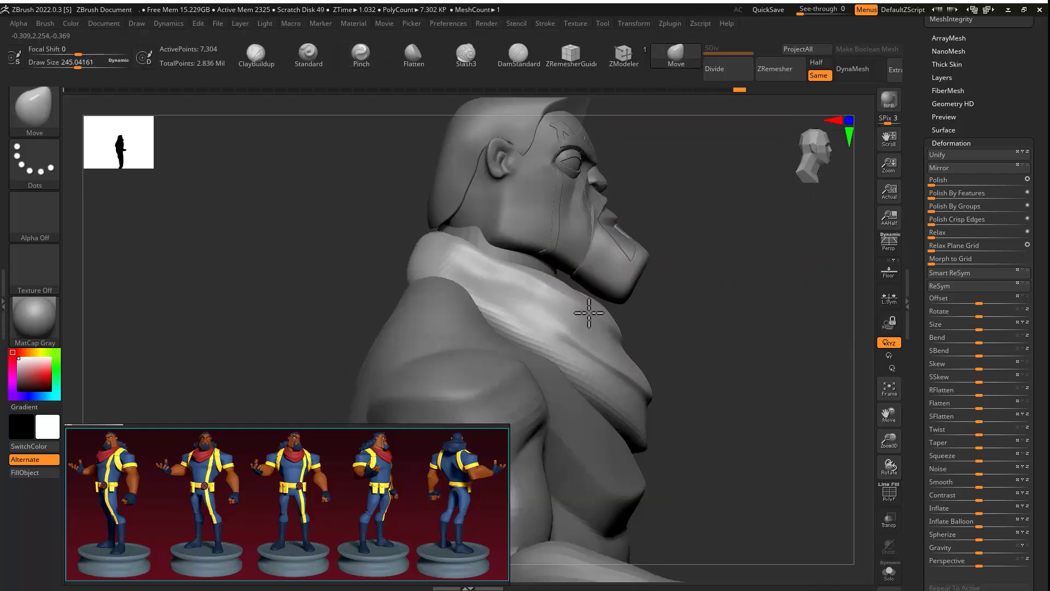
pyautogui.moveTo(589, 312); pyautogui.dragTo(708, 281, button='right')
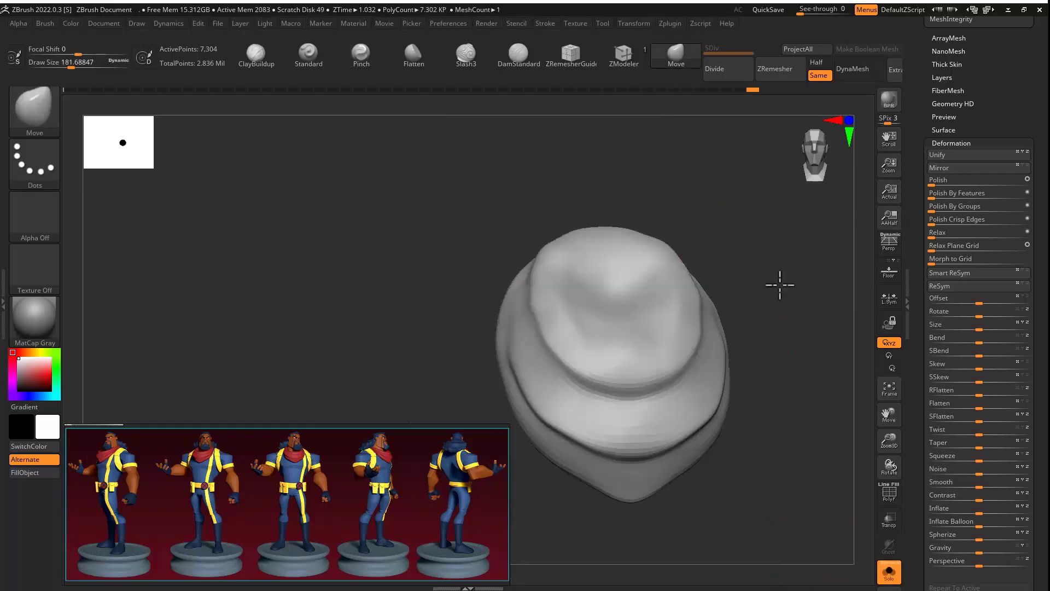
pyautogui.hotkey('shift', 'f')
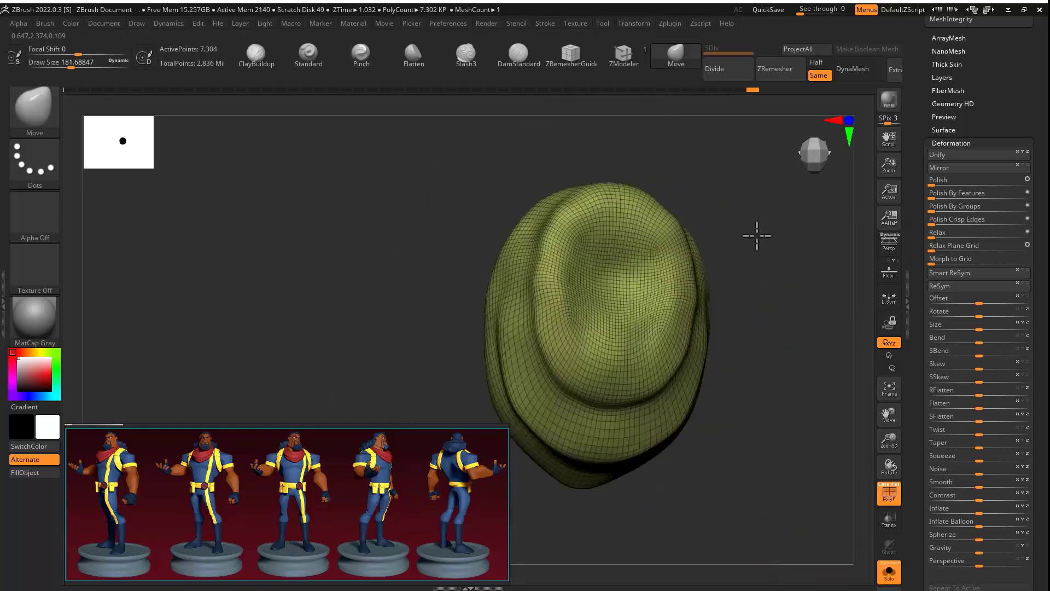
# Step: Carve the scarf's front and side folds with DamStandard, soften their surfaces and tighten the fold edges with Pinch
pyautogui.moveTo(758, 236); pyautogui.dragTo(583, 251, button='right')
pyautogui.moveTo(615, 363)
pyautogui.mouseDown(button='right')
pyautogui.moveTo(638, 375)
pyautogui.moveTo(624, 359)
pyautogui.moveTo(739, 251)
pyautogui.moveTo(809, 300)
pyautogui.moveTo(699, 375)
pyautogui.moveTo(762, 352)
pyautogui.moveTo(711, 438)
pyautogui.moveTo(388, 180)
pyautogui.moveTo(741, 286)
pyautogui.moveTo(853, 220)
pyautogui.moveTo(832, 230)
pyautogui.mouseUp(button='right')
pyautogui.click(518, 56)
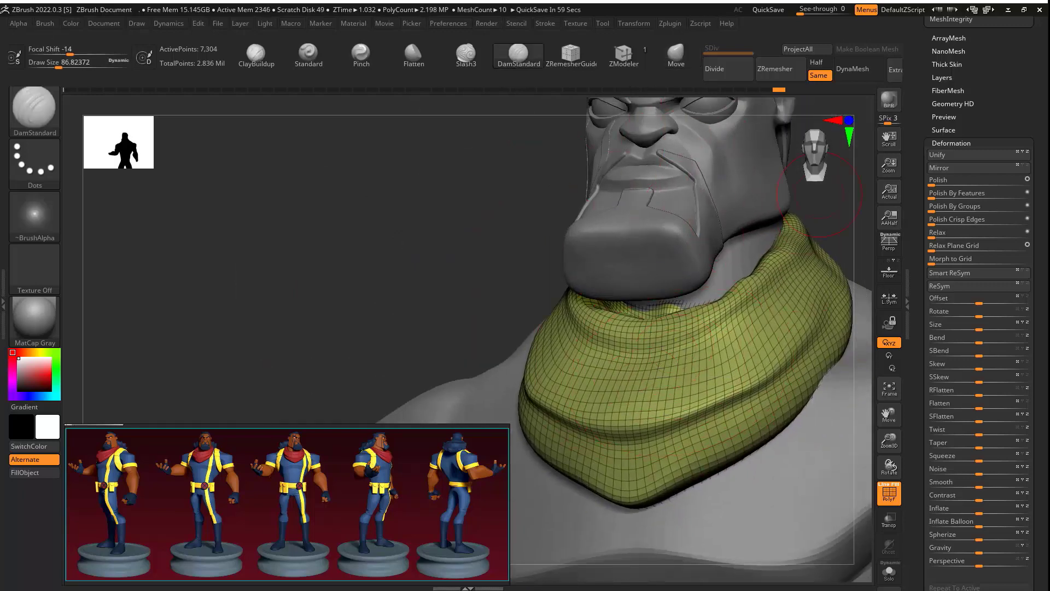
pyautogui.moveTo(819, 194); pyautogui.dragTo(600, 359, button='right')
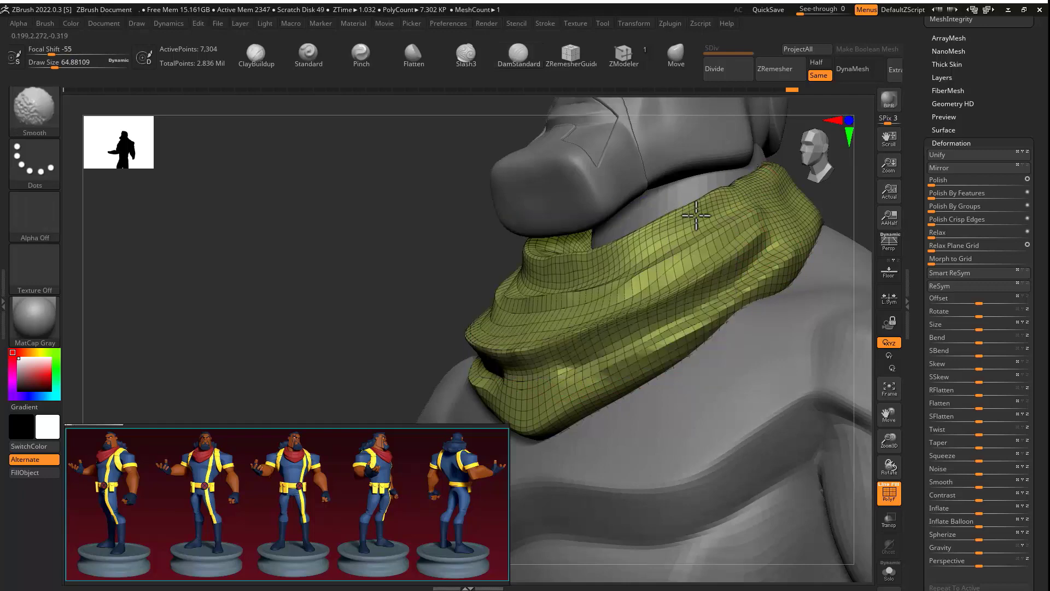
pyautogui.moveTo(537, 267); pyautogui.dragTo(441, 125, button='right')
pyautogui.moveTo(626, 348); pyautogui.dragTo(576, 281, button='right')
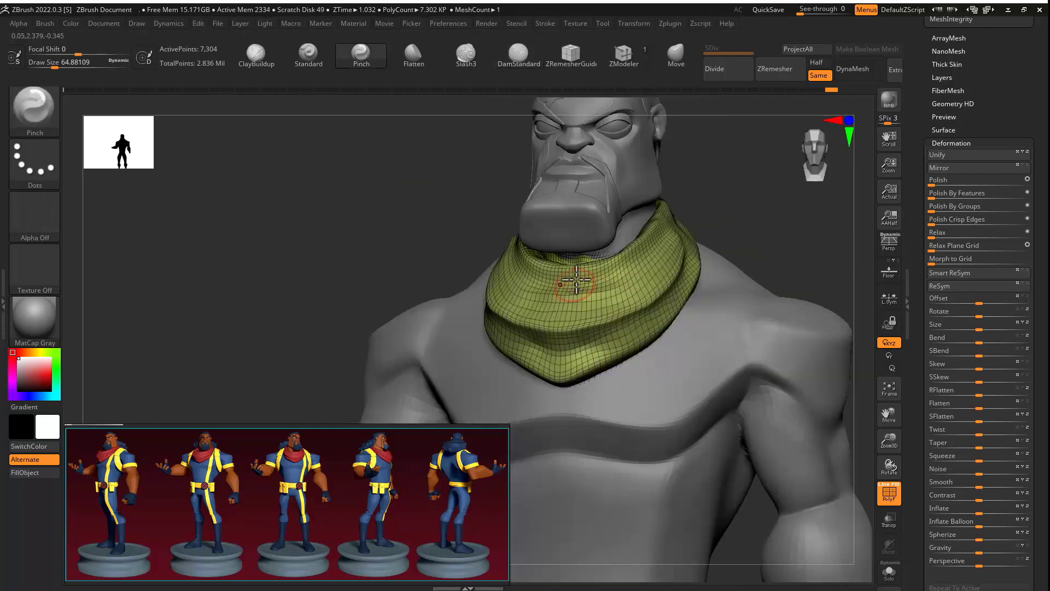
# Step: Add creases below the scarf's front neckline with DamStandard and Pinch, and remesh the scarf with ZRemesher set to Same
pyautogui.moveTo(656, 217)
pyautogui.mouseDown(button='right')
pyautogui.moveTo(771, 225)
pyautogui.moveTo(772, 236)
pyautogui.mouseUp(button='right')
pyautogui.press('b')
pyautogui.press('d')
pyautogui.press('s')
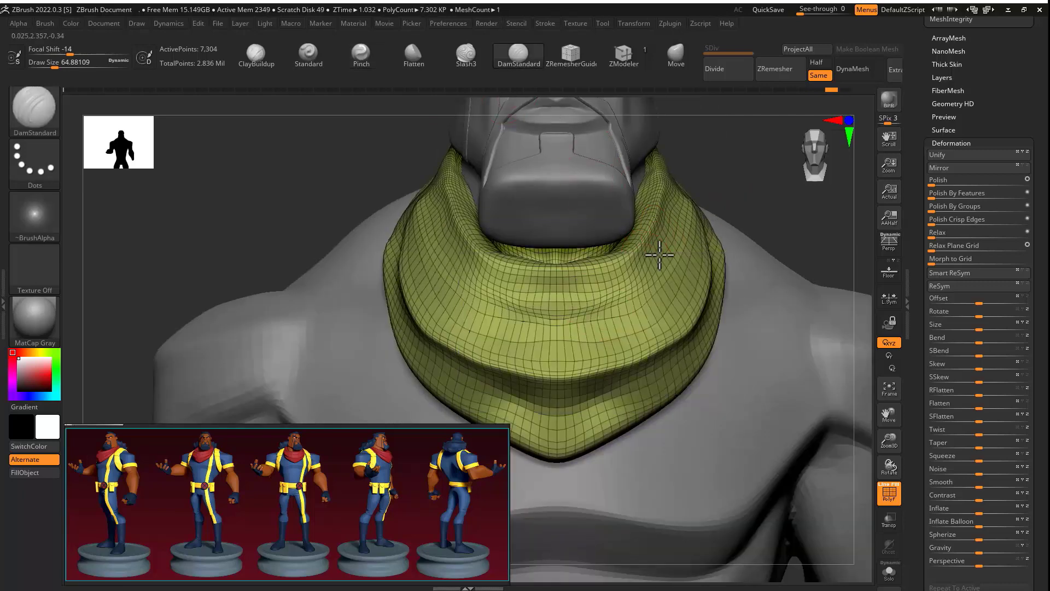
pyautogui.press('b')
pyautogui.press('p')
pyautogui.press('i')
pyautogui.moveTo(678, 200)
pyautogui.mouseDown(button='right')
pyautogui.moveTo(573, 267)
pyautogui.moveTo(607, 284)
pyautogui.mouseUp(button='right')
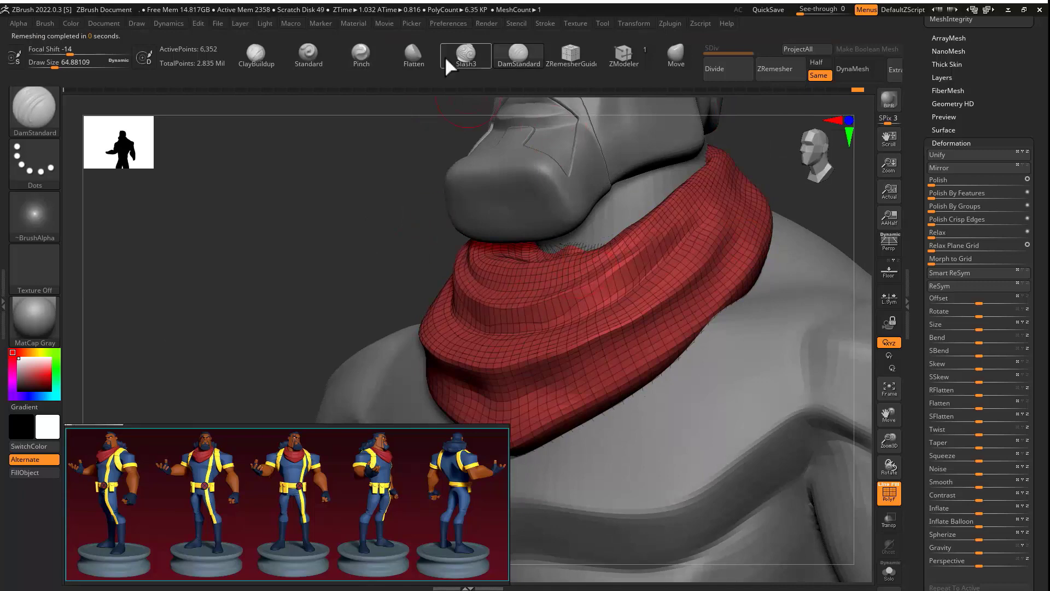
# Step: Hide the wireframe, level the scarf's upper rim with Flatten and build up its folds with the Standard brush
pyautogui.hotkey('shift', 'f')
pyautogui.moveTo(534, 316); pyautogui.dragTo(624, 177, button='right')
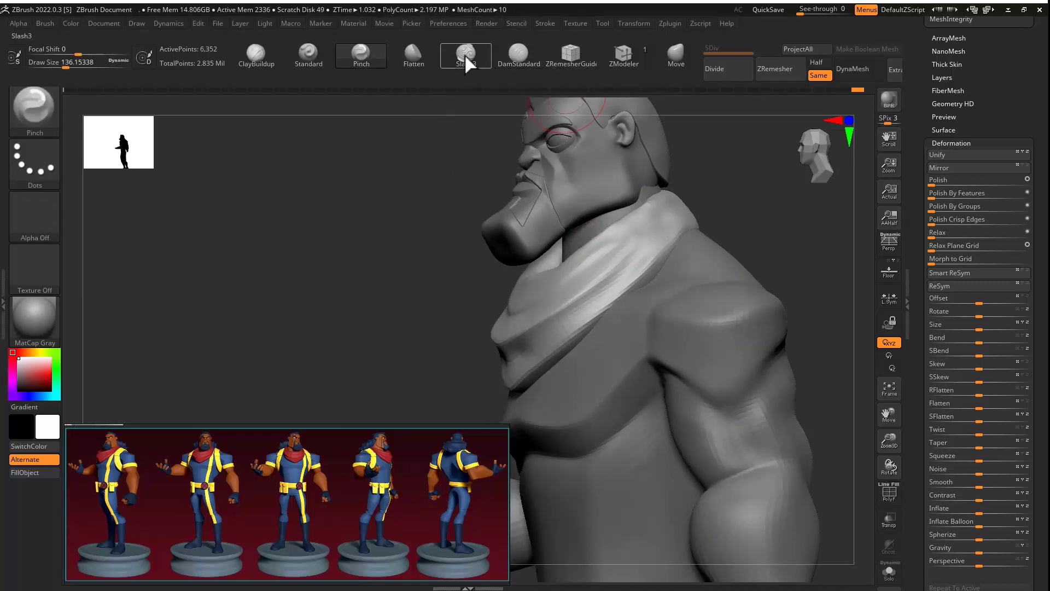
pyautogui.keyDown('shift'); pyautogui.moveTo(440, 323); pyautogui.dragTo(509, 313, button='right'); pyautogui.keyUp('shift')
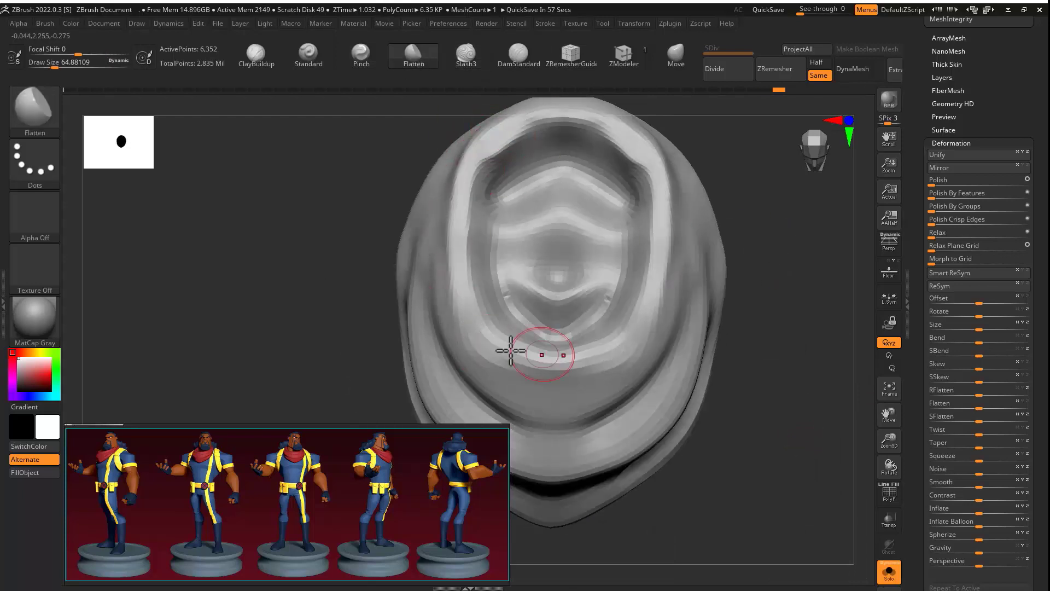
pyautogui.moveTo(510, 350)
pyautogui.mouseDown(button='right')
pyautogui.moveTo(680, 175)
pyautogui.moveTo(481, 301)
pyautogui.moveTo(781, 317)
pyautogui.moveTo(684, 219)
pyautogui.mouseUp(button='right')
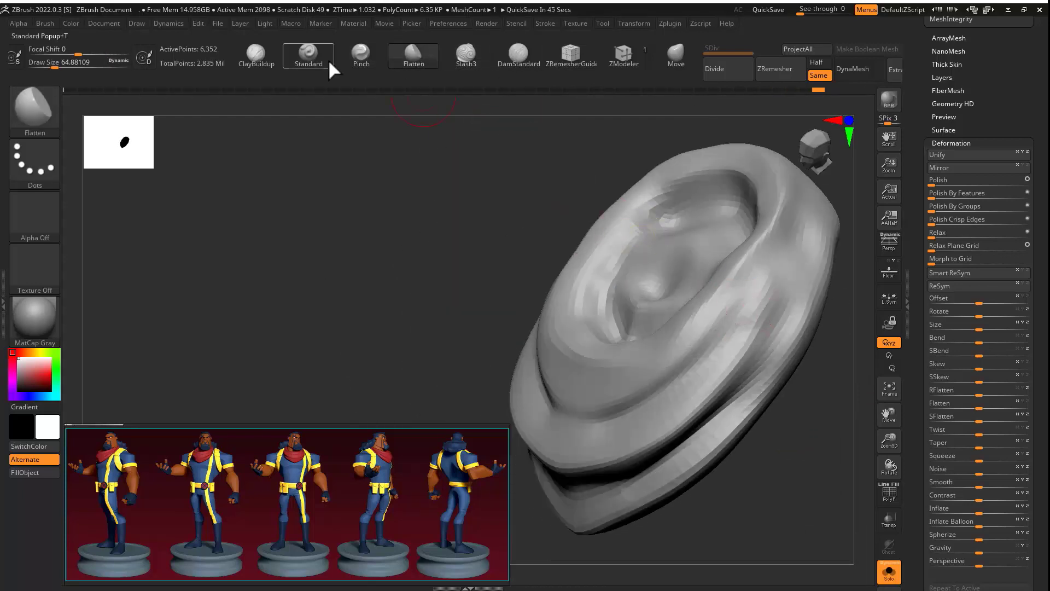
pyautogui.moveTo(610, 305)
pyautogui.mouseDown(button='right')
pyautogui.moveTo(514, 270)
pyautogui.moveTo(720, 289)
pyautogui.mouseUp(button='right')
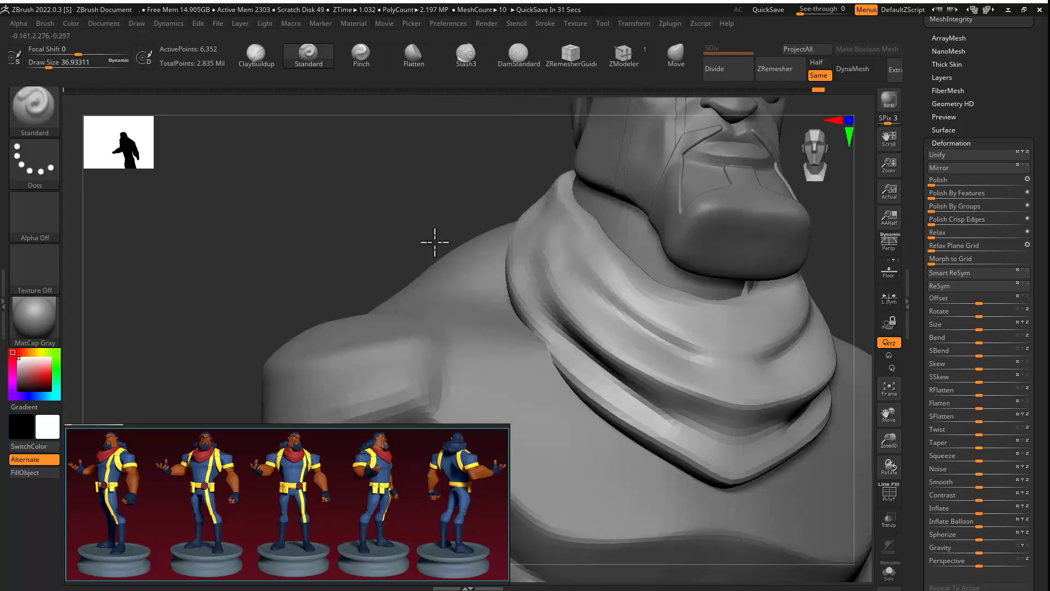
# Step: Draw ZRemesher guide curves across and along the scarf's folds, and remesh the scarf along them
pyautogui.moveTo(433, 241); pyautogui.dragTo(456, 241, button='right')
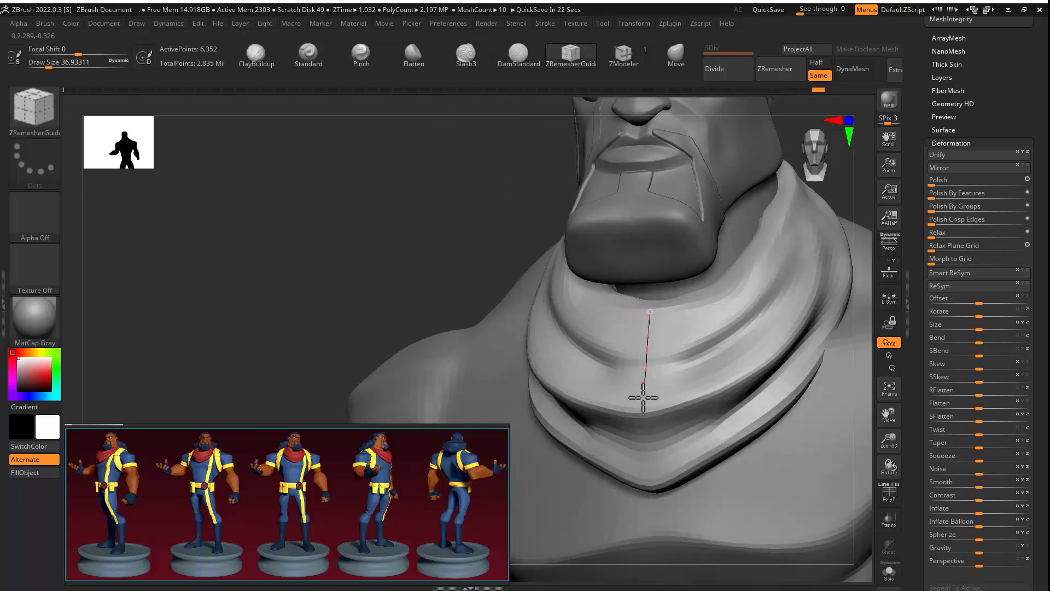
pyautogui.moveTo(705, 467); pyautogui.dragTo(526, 270, button='right')
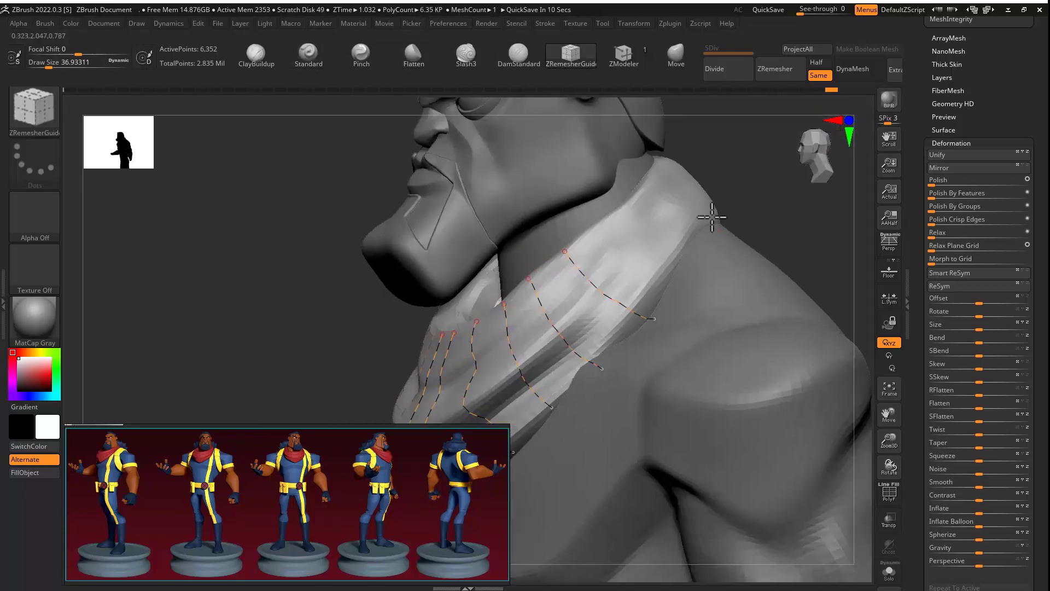
pyautogui.moveTo(712, 217); pyautogui.dragTo(641, 202, button='right')
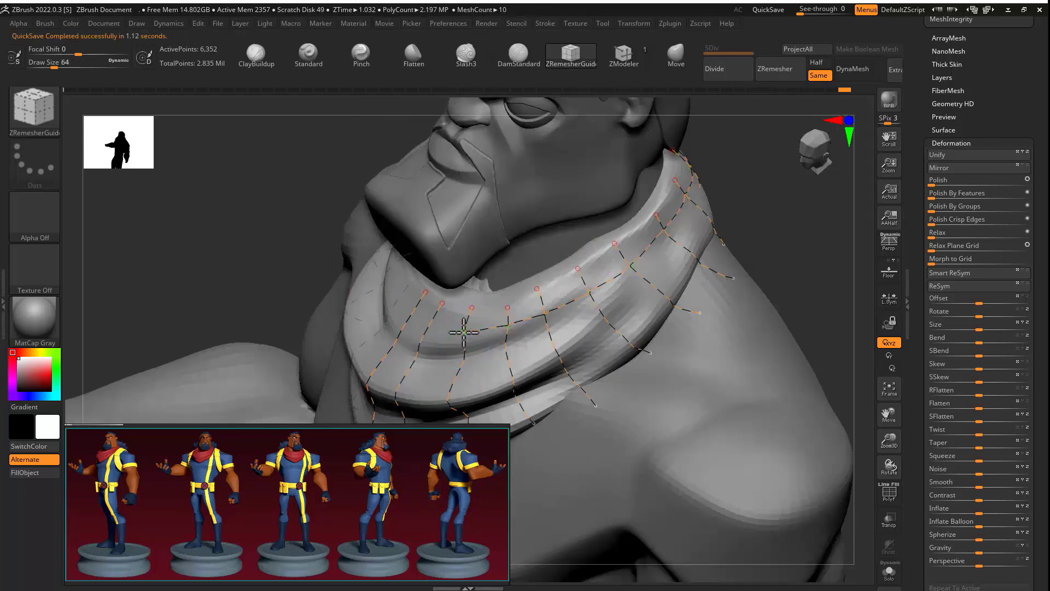
pyautogui.moveTo(511, 344); pyautogui.dragTo(388, 320, button='right')
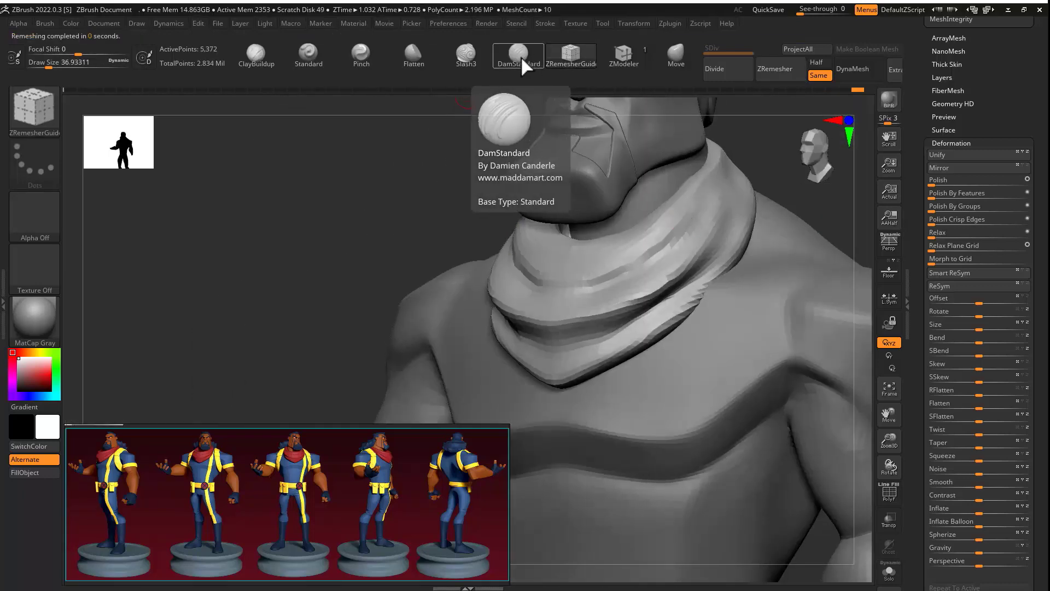
# Step: Sharpen the remeshed scarf's fold edges with DamStandard and Pinch
pyautogui.click(519, 54)
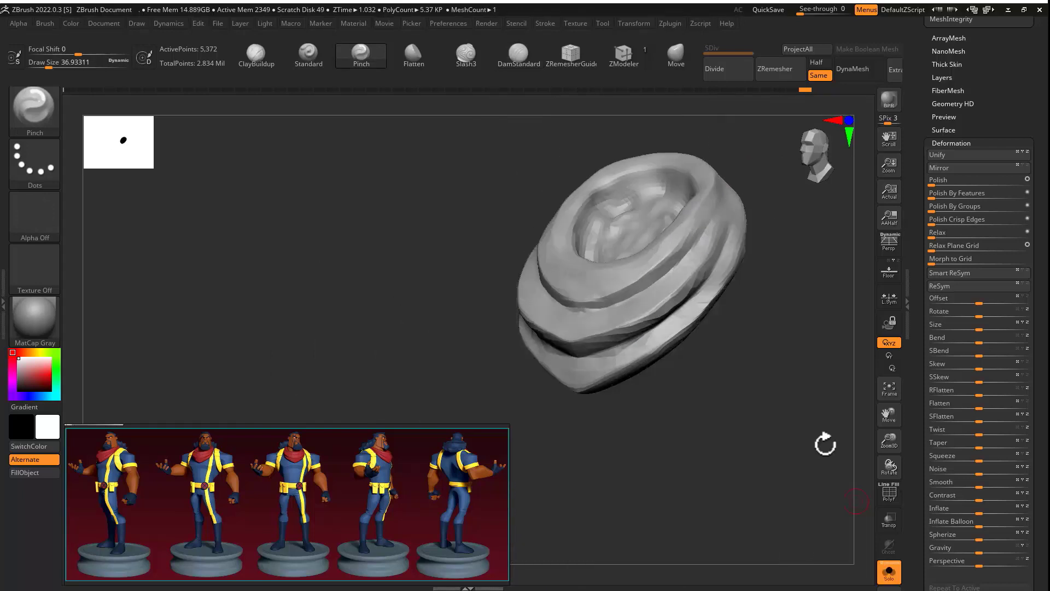
pyautogui.moveTo(825, 441); pyautogui.dragTo(607, 229)
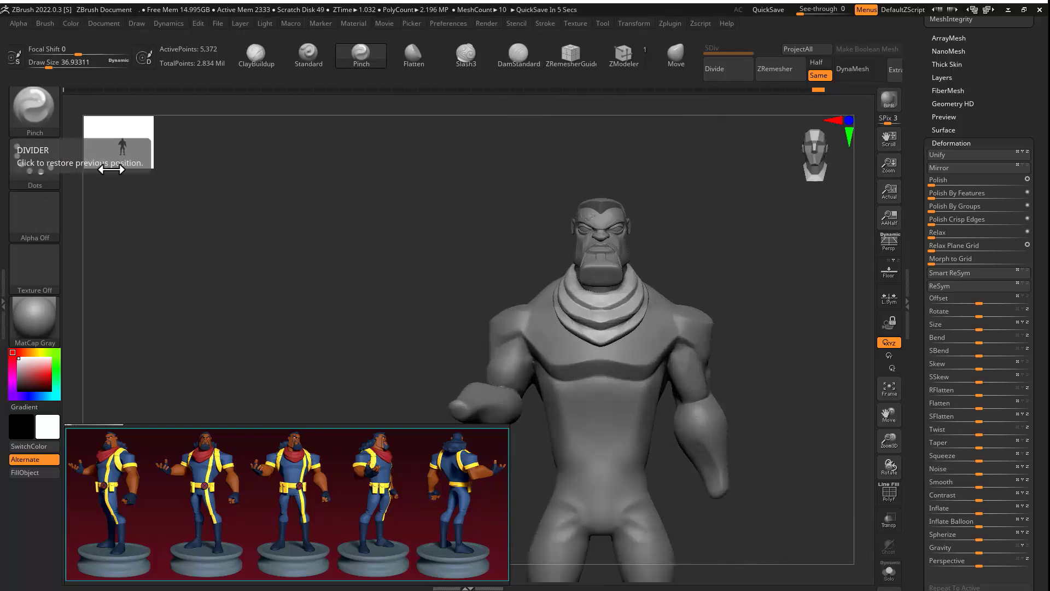
pyautogui.moveTo(383, 170)
pyautogui.mouseDown()
pyautogui.moveTo(652, 171)
pyautogui.moveTo(572, 311)
pyautogui.mouseUp()
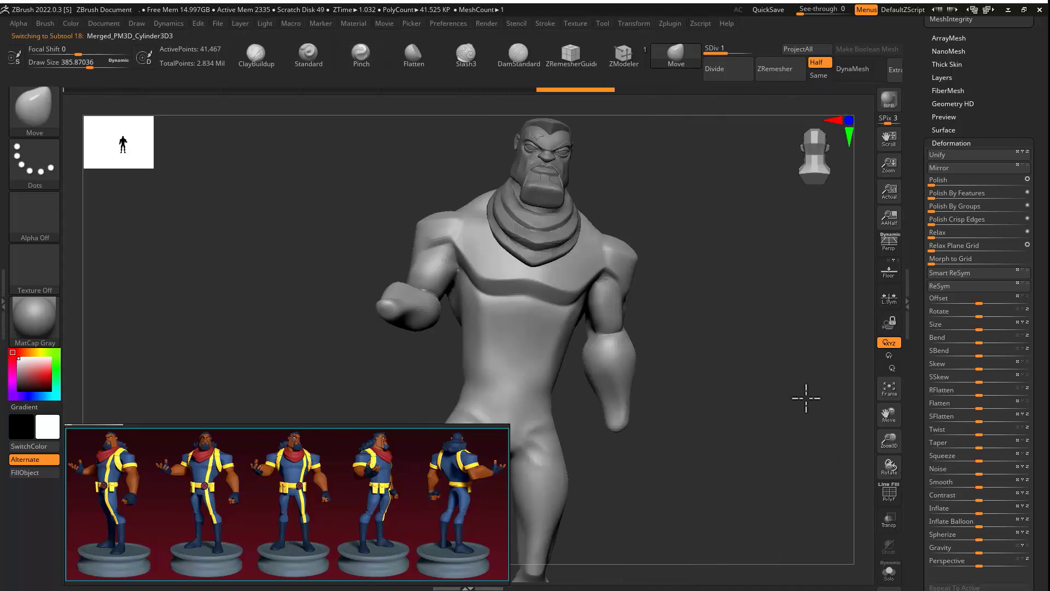
# Step: Adjust the body's silhouette around the torso and shoulders with a large Move brush
pyautogui.press('s')
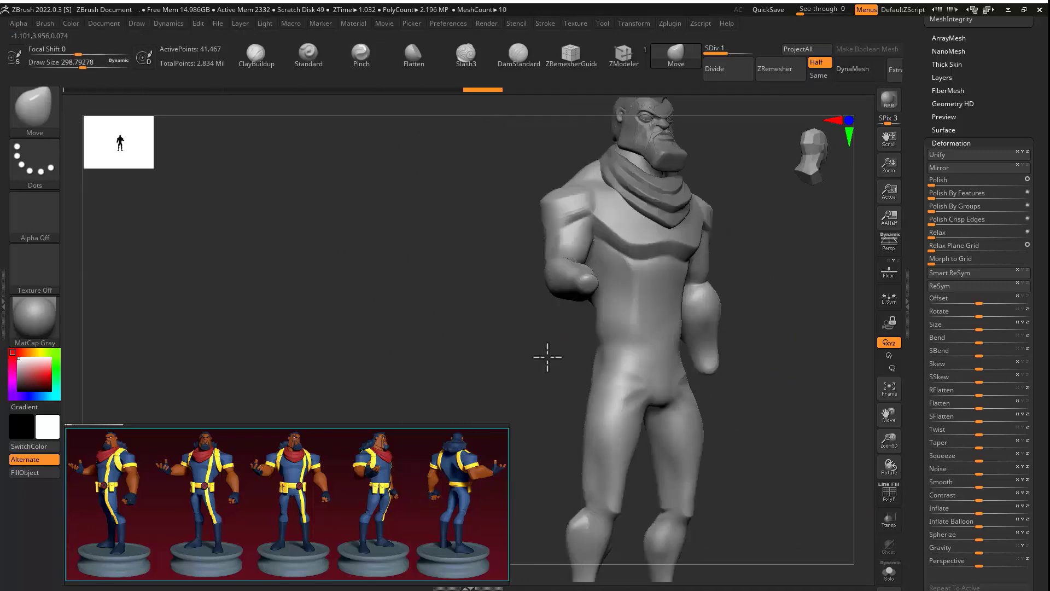
pyautogui.moveTo(547, 357); pyautogui.dragTo(663, 343)
pyautogui.moveTo(766, 351)
pyautogui.mouseDown()
pyautogui.moveTo(732, 375)
pyautogui.moveTo(650, 245)
pyautogui.mouseUp()
# Step: Duplicate the body subtool, hide the original, and prepare the copy without subdivision levels for the CurveFlatSnap brush
pyautogui.press('b')
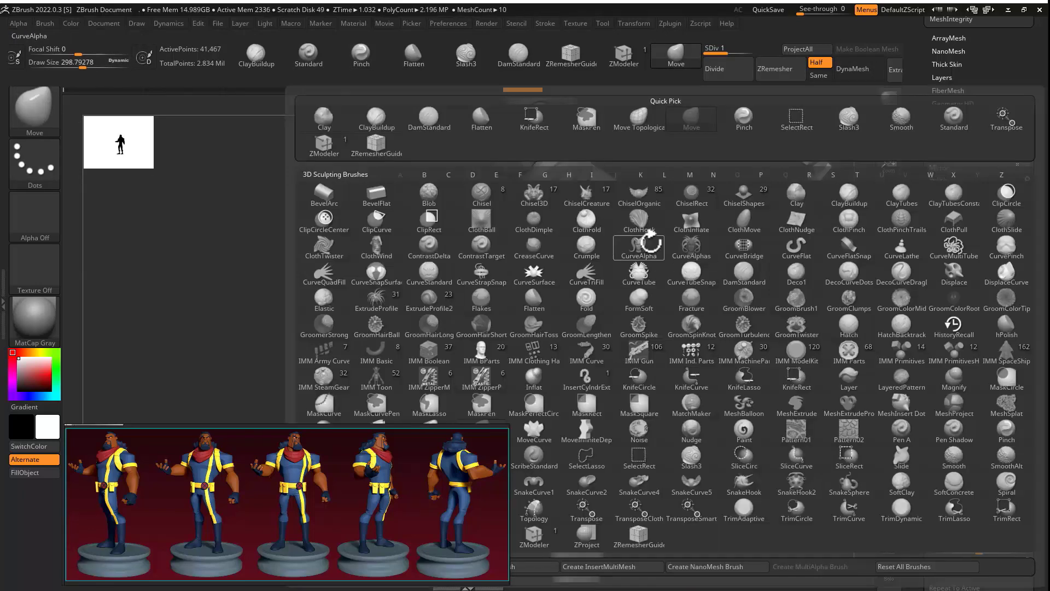
pyautogui.click(848, 244)
pyautogui.click(1024, 259)
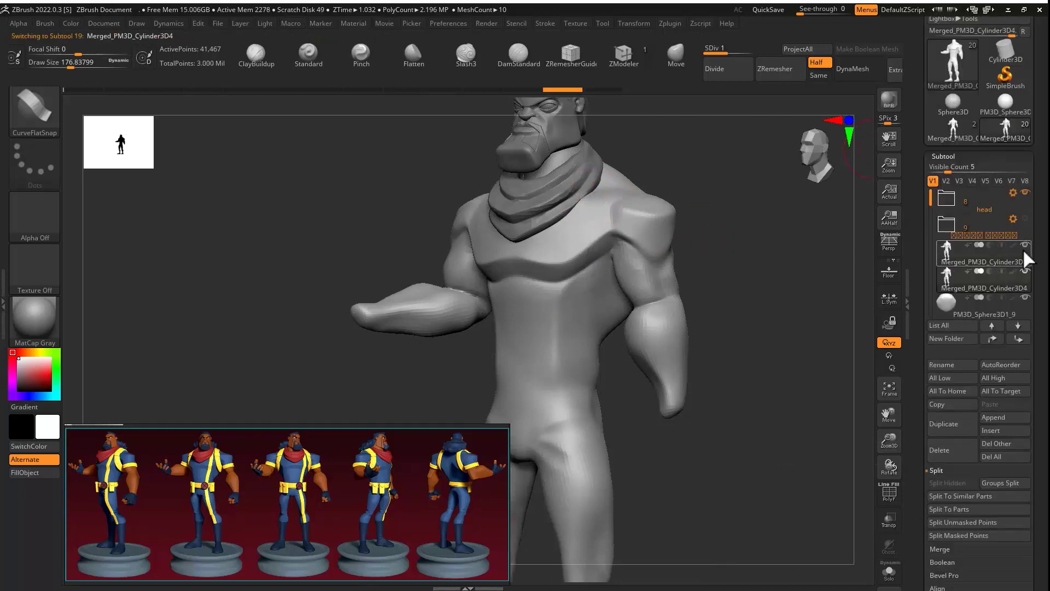
pyautogui.moveTo(601, 346); pyautogui.dragTo(605, 359)
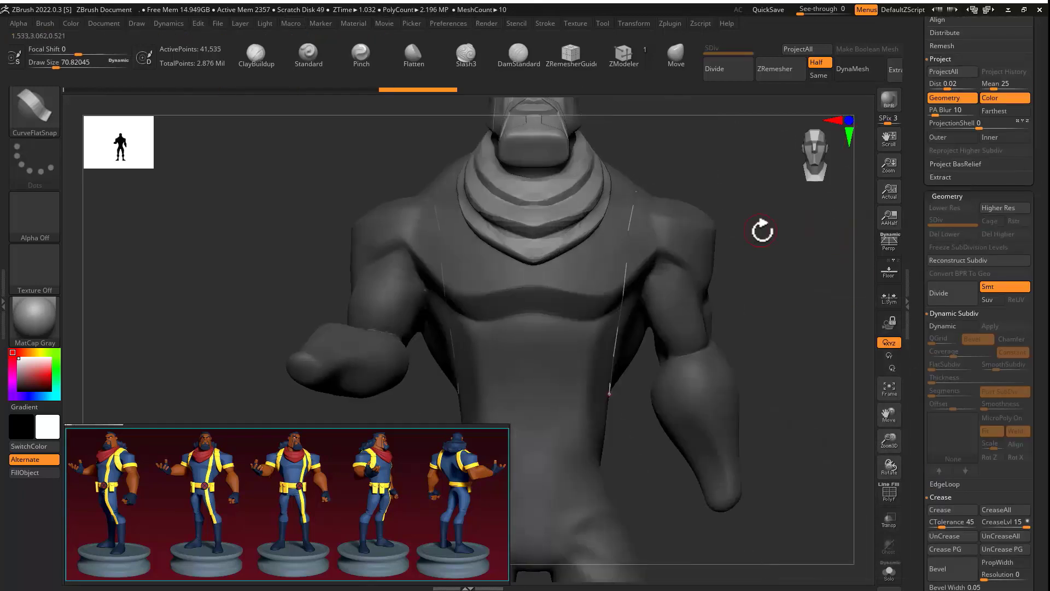
# Step: Undo the first strap strip and draw flat strips from the chest over the shoulder and down the back with CurveFlatSnap
pyautogui.moveTo(763, 227); pyautogui.dragTo(751, 153)
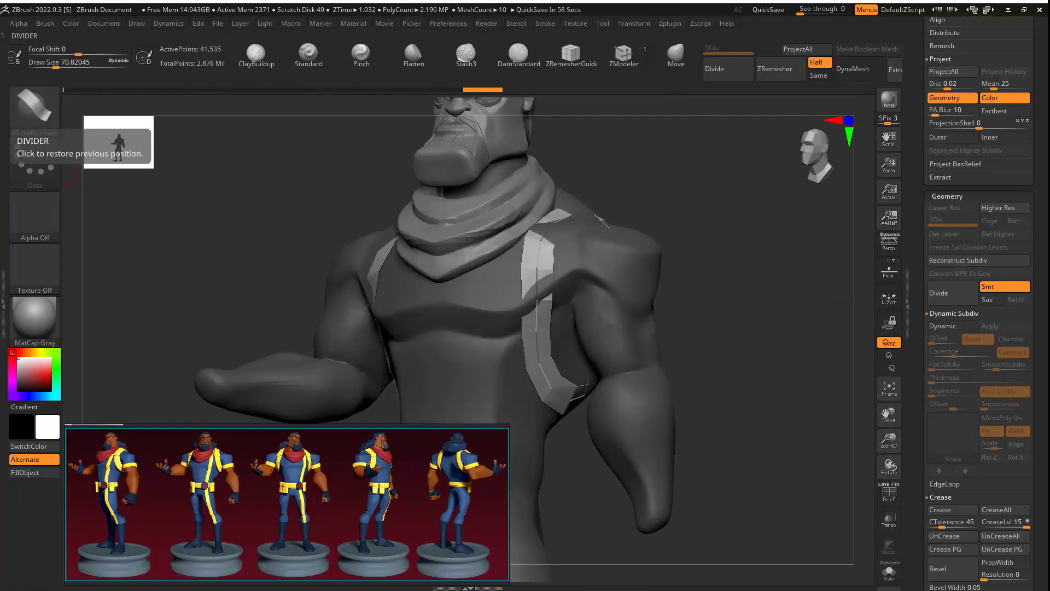
pyautogui.hotkey('ctrl', 'z')
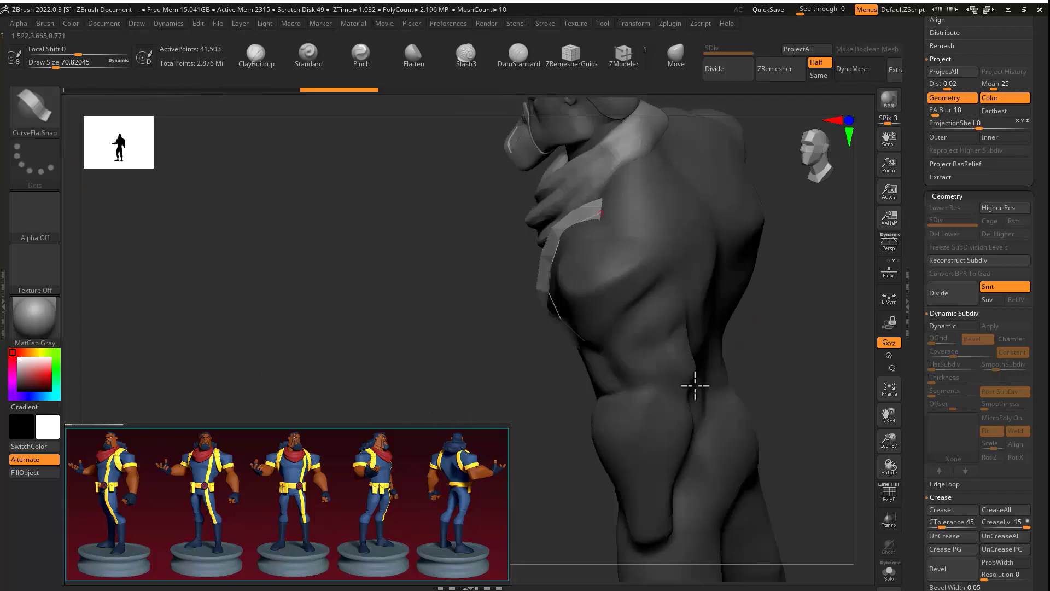
pyautogui.moveTo(695, 384); pyautogui.dragTo(731, 332, button='right')
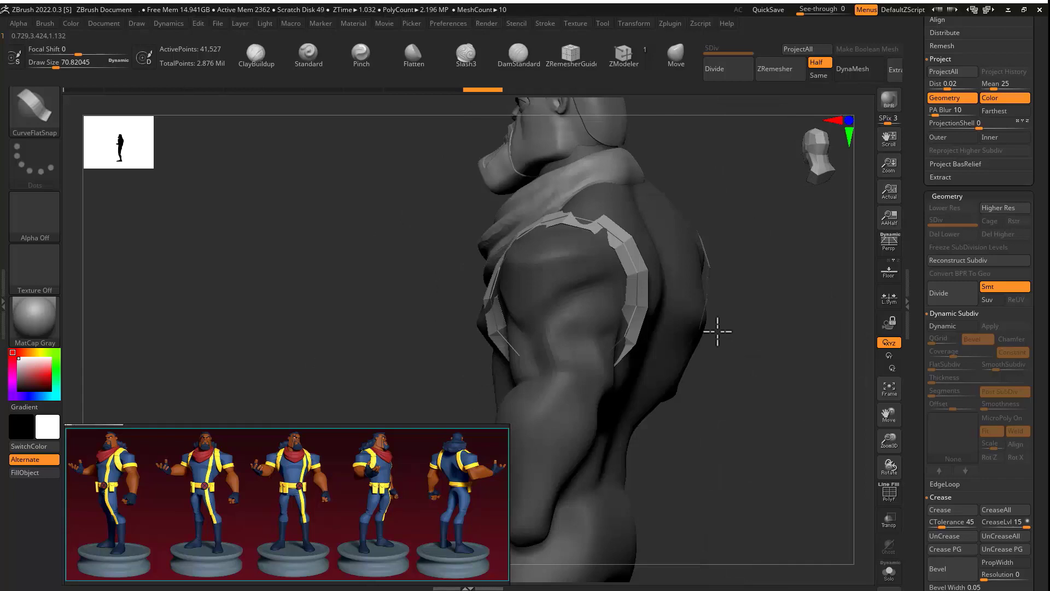
pyautogui.moveTo(718, 331); pyautogui.dragTo(705, 211, button='right')
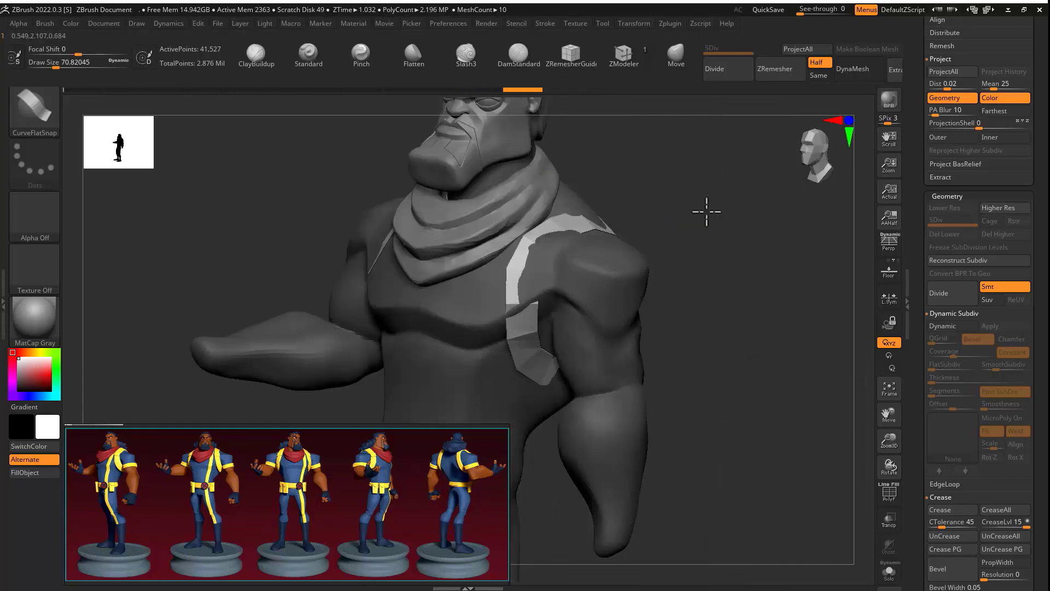
# Step: Isolate the body copy with its straps and fit the strap over the top of the shoulder with the Move brush
pyautogui.click(889, 571)
pyautogui.press('b')
pyautogui.press('m')
pyautogui.press('v')
pyautogui.moveTo(607, 317)
pyautogui.mouseDown(button='right')
pyautogui.moveTo(667, 224)
pyautogui.moveTo(559, 258)
pyautogui.mouseUp(button='right')
pyautogui.moveTo(539, 221); pyautogui.dragTo(535, 212)
pyautogui.moveTo(696, 215); pyautogui.dragTo(547, 216, button='right')
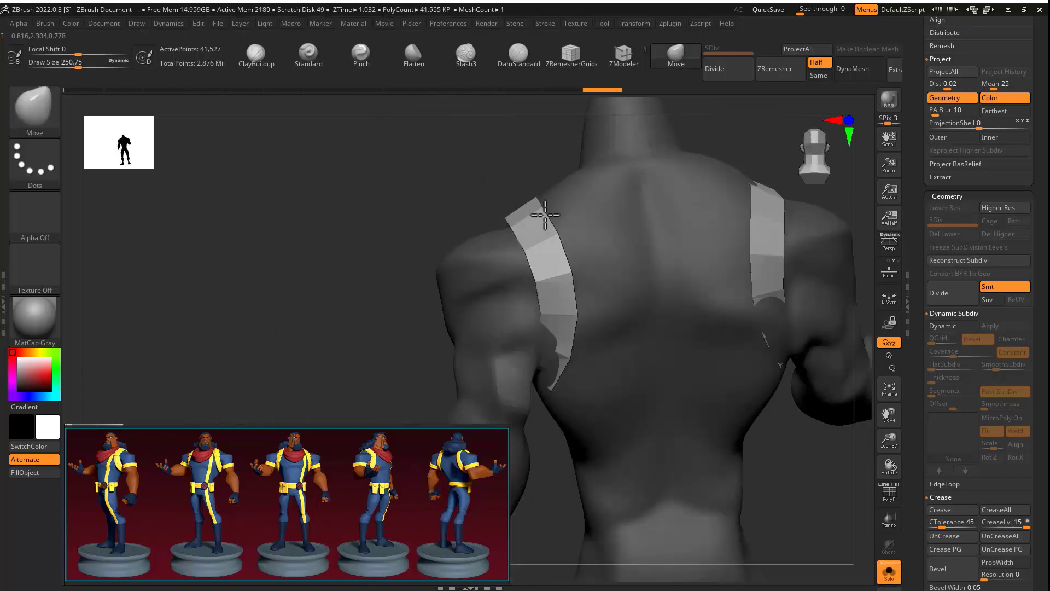
# Step: Fit the strap's rear section to the shoulder blade and around the armpit with the Move brush
pyautogui.keyDown('alt'); pyautogui.moveTo(549, 389); pyautogui.dragTo(520, 241, button='right'); pyautogui.keyUp('alt')
pyautogui.moveTo(520, 221)
pyautogui.mouseDown()
pyautogui.moveTo(520, 241)
pyautogui.moveTo(514, 219)
pyautogui.mouseUp()
pyautogui.moveTo(657, 230)
pyautogui.mouseDown(button='right')
pyautogui.moveTo(582, 295)
pyautogui.moveTo(561, 297)
pyautogui.mouseUp(button='right')
pyautogui.moveTo(476, 246); pyautogui.dragTo(493, 255)
pyautogui.moveTo(561, 297)
pyautogui.mouseDown(button='right')
pyautogui.moveTo(668, 343)
pyautogui.moveTo(668, 188)
pyautogui.moveTo(720, 244)
pyautogui.moveTo(646, 203)
pyautogui.mouseUp(button='right')
# Step: Split the straps into their own subtool, make them double-sided and keep only the one on the figure's left shoulder
pyautogui.hotkey('shift', 'f')
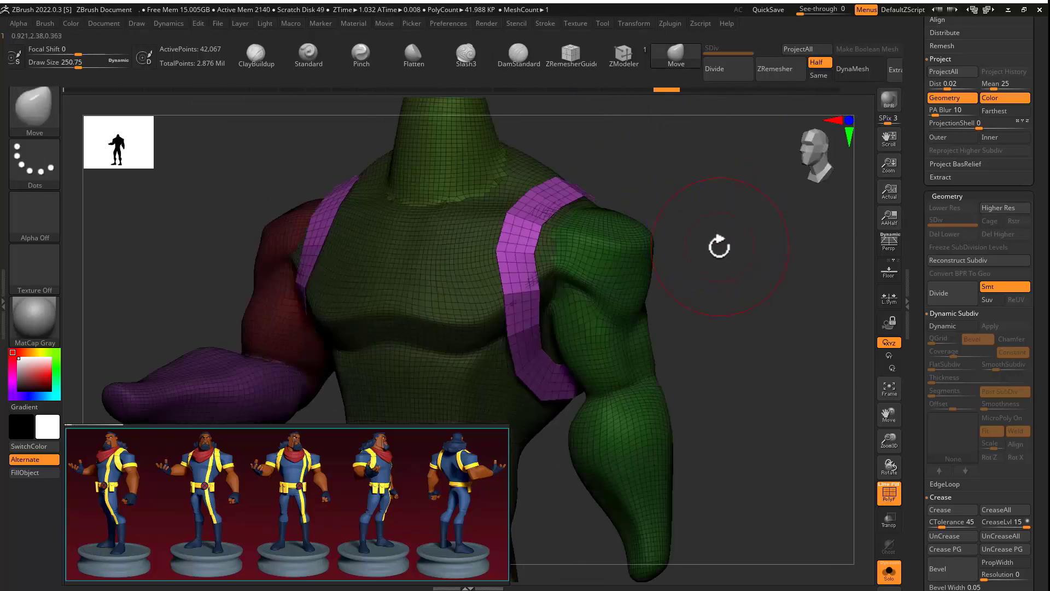
pyautogui.scroll(5, 952, 230)
pyautogui.click(963, 414)
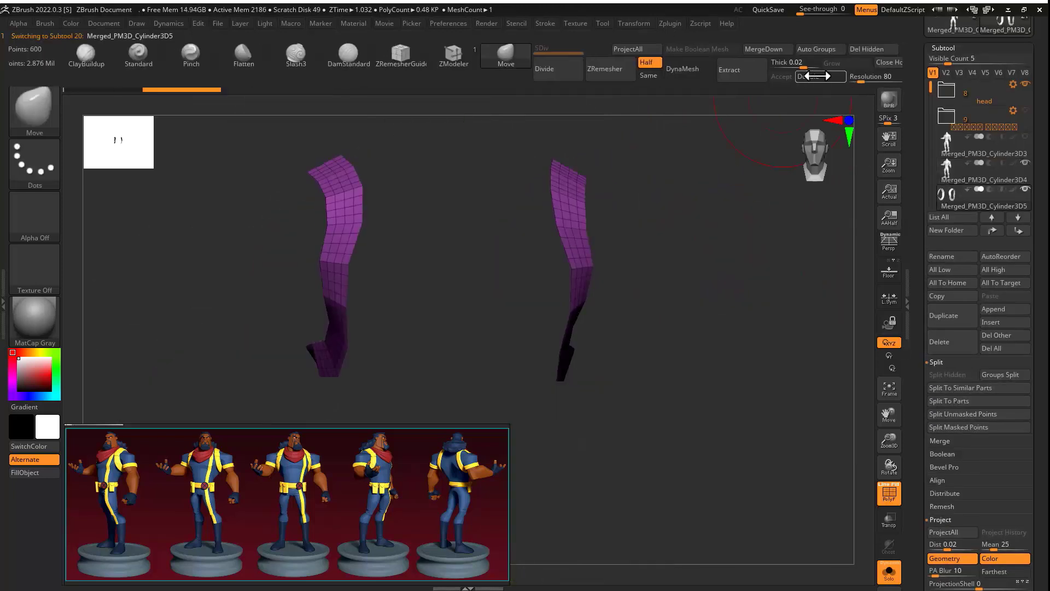
pyautogui.click(816, 75)
pyautogui.keyDown('ctrl'); pyautogui.keyDown('shift'); pyautogui.click(569, 219); pyautogui.keyUp('shift'); pyautogui.keyUp('ctrl')
pyautogui.click(836, 49)
pyautogui.moveTo(787, 150); pyautogui.dragTo(705, 306, button='right')
# Step: Give the shoulder strap thickness with ZModeler, subdivide it to level 3 and smooth it with Polish By Groups
pyautogui.hotkey('alt', 's')
pyautogui.moveTo(691, 350)
pyautogui.mouseDown(button='right')
pyautogui.moveTo(729, 354)
pyautogui.moveTo(770, 323)
pyautogui.moveTo(511, 312)
pyautogui.moveTo(637, 192)
pyautogui.moveTo(496, 235)
pyautogui.moveTo(572, 262)
pyautogui.moveTo(663, 199)
pyautogui.moveTo(558, 211)
pyautogui.mouseUp(button='right')
pyautogui.keyDown('alt'); pyautogui.moveTo(558, 211); pyautogui.dragTo(574, 342, button='right'); pyautogui.keyUp('alt')
pyautogui.moveTo(920, 561); pyautogui.dragTo(920, 118)
pyautogui.moveTo(618, 147); pyautogui.dragTo(728, 156, button='right')
pyautogui.press('1')
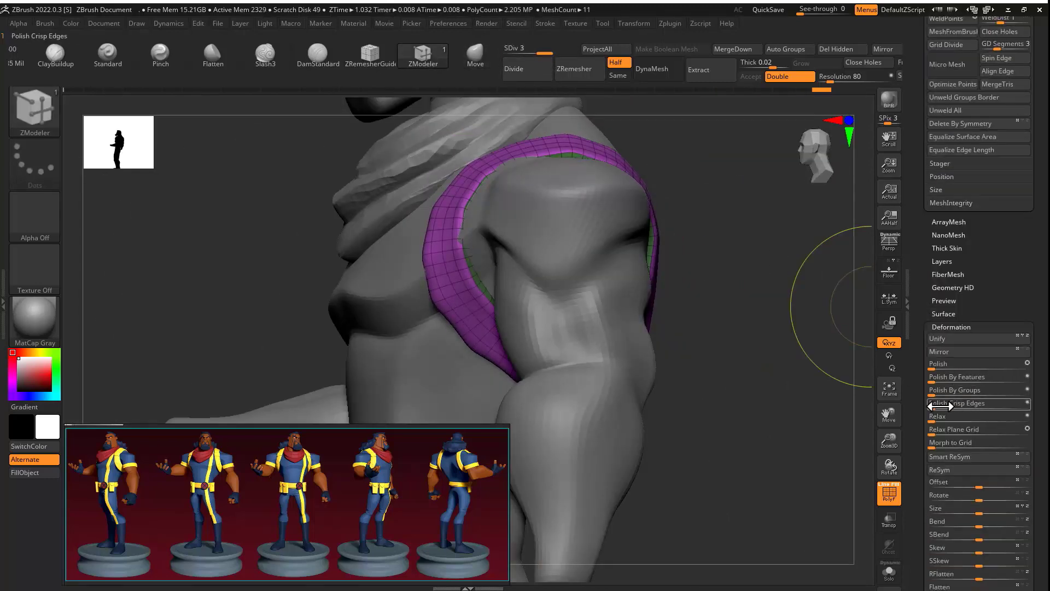
pyautogui.moveTo(963, 390); pyautogui.dragTo(983, 390)
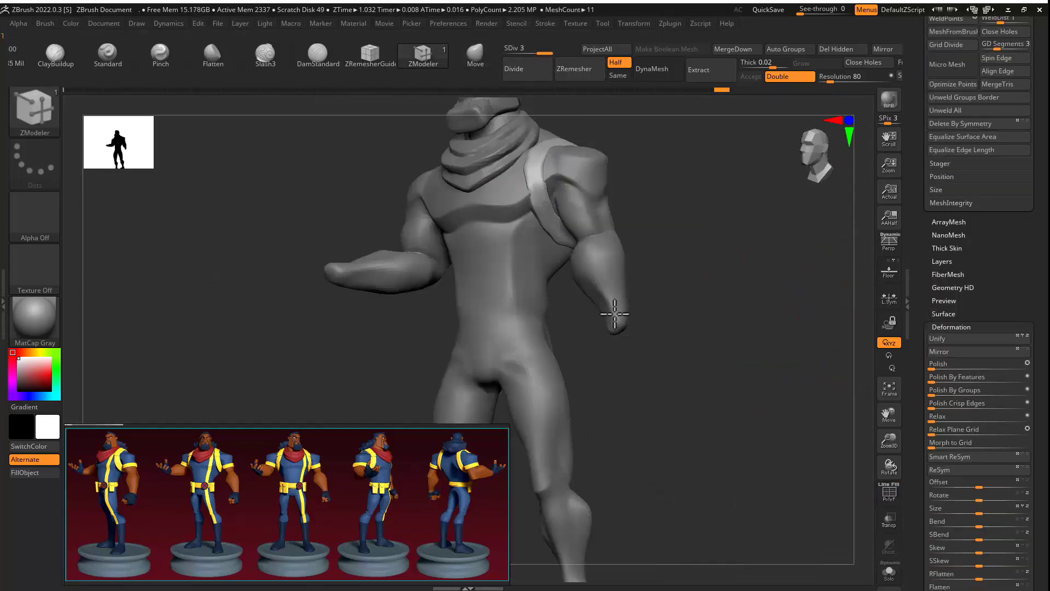
# Step: Fit the thickened strap closely over the top and rear of the shoulder with the Move brush
pyautogui.moveTo(595, 328); pyautogui.dragTo(607, 315)
pyautogui.moveTo(607, 314)
pyautogui.mouseDown(button='right')
pyautogui.moveTo(675, 272)
pyautogui.moveTo(591, 228)
pyautogui.mouseUp(button='right')
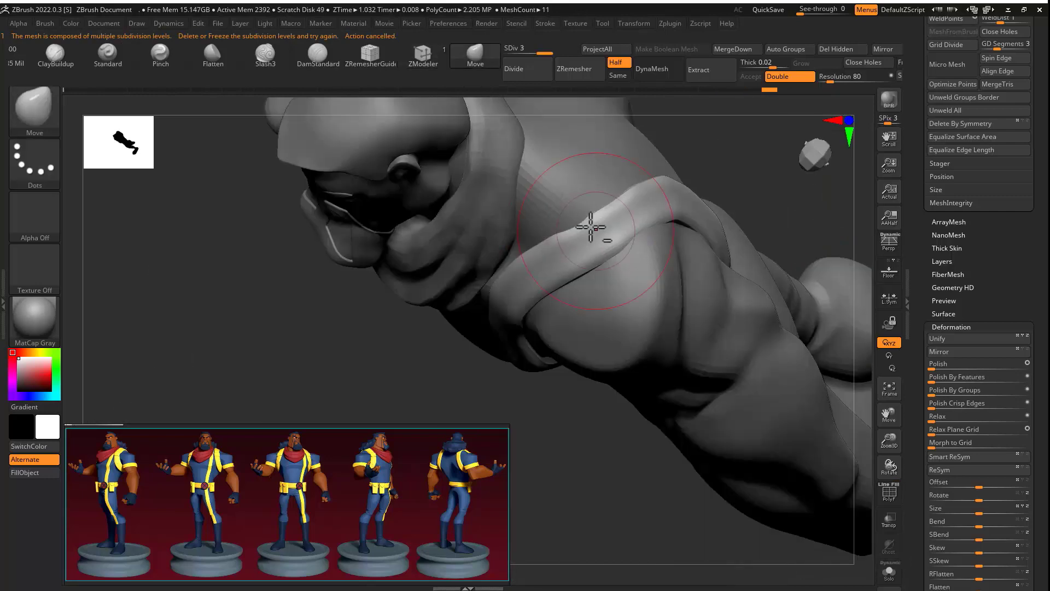
pyautogui.moveTo(590, 227); pyautogui.dragTo(591, 213)
pyautogui.moveTo(711, 164)
pyautogui.mouseDown(button='right')
pyautogui.moveTo(689, 133)
pyautogui.moveTo(706, 262)
pyautogui.mouseUp(button='right')
pyautogui.moveTo(696, 277)
pyautogui.mouseDown()
pyautogui.moveTo(681, 276)
pyautogui.moveTo(692, 291)
pyautogui.mouseUp()
pyautogui.moveTo(692, 291)
pyautogui.mouseDown(button='right')
pyautogui.moveTo(509, 225)
pyautogui.moveTo(547, 257)
pyautogui.mouseUp(button='right')
# Step: Shape the strap's lower loop beneath the arm and its front section along the chest with the Move brush
pyautogui.moveTo(701, 377); pyautogui.dragTo(682, 432)
pyautogui.moveTo(681, 432); pyautogui.dragTo(645, 488, button='right')
pyautogui.moveTo(645, 487); pyautogui.dragTo(643, 476)
pyautogui.moveTo(643, 476)
pyautogui.mouseDown(button='right')
pyautogui.moveTo(604, 298)
pyautogui.moveTo(537, 284)
pyautogui.moveTo(526, 306)
pyautogui.mouseUp(button='right')
pyautogui.moveTo(525, 306); pyautogui.dragTo(511, 333)
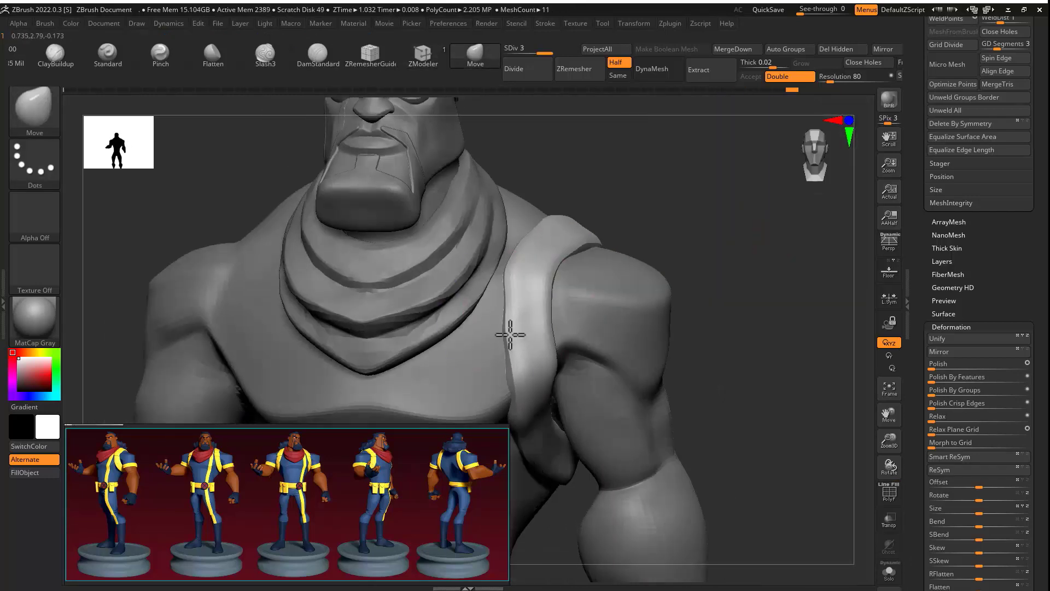
pyautogui.moveTo(511, 333)
pyautogui.mouseDown(button='right')
pyautogui.moveTo(682, 218)
pyautogui.moveTo(686, 353)
pyautogui.moveTo(500, 181)
pyautogui.moveTo(575, 238)
pyautogui.mouseUp(button='right')
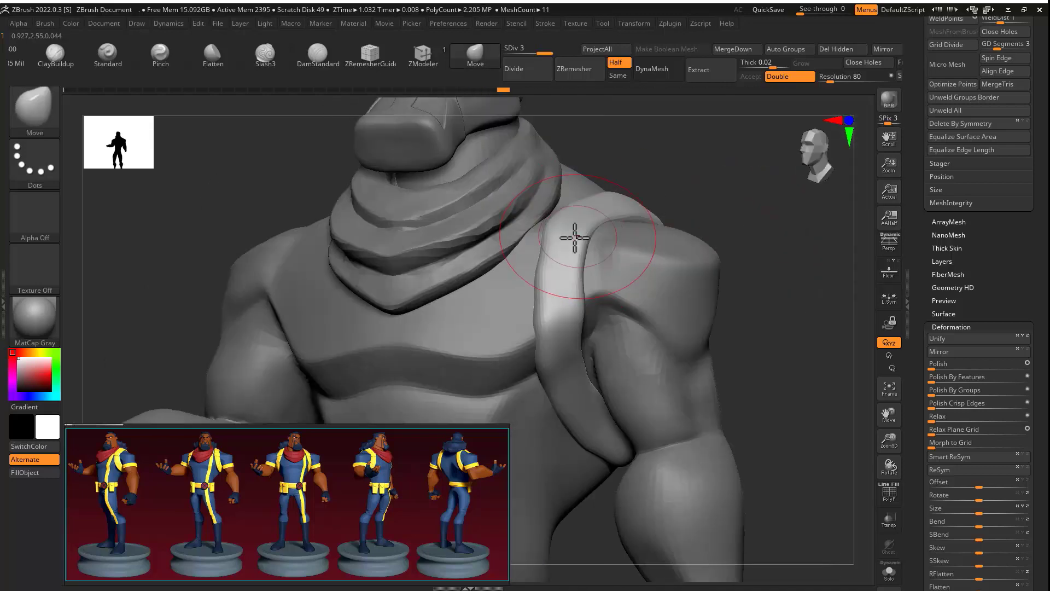
# Step: Isolate the strap, reduce it to its lowest subdivision level, delete the higher levels and display its wireframe
pyautogui.keyDown('alt'); pyautogui.moveTo(580, 282); pyautogui.dragTo(562, 251, button='right'); pyautogui.keyUp('alt')
pyautogui.press('b')
pyautogui.click(853, 254)
pyautogui.hotkey('shift', 's')
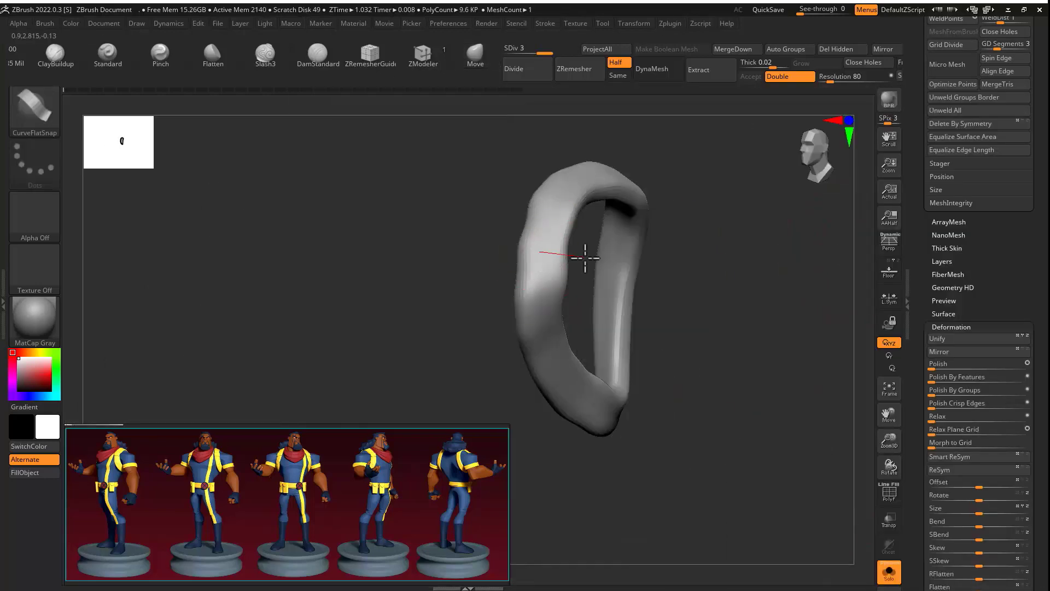
pyautogui.keyDown('ctrl'); pyautogui.moveTo(692, 256); pyautogui.dragTo(712, 296, button='right'); pyautogui.keyUp('ctrl')
pyautogui.moveTo(929, 136); pyautogui.dragTo(930, 82)
pyautogui.moveTo(544, 50); pyautogui.dragTo(499, 47)
pyautogui.hotkey('shift', 'f')
pyautogui.moveTo(929, 56); pyautogui.dragTo(928, 515)
pyautogui.click(1004, 227)
# Step: Assign a separate polygroup to one polyloop crossing the front of the shoulder strap with ZModeler
pyautogui.hotkey('shift', 's')
pyautogui.hotkey('shift', 's')
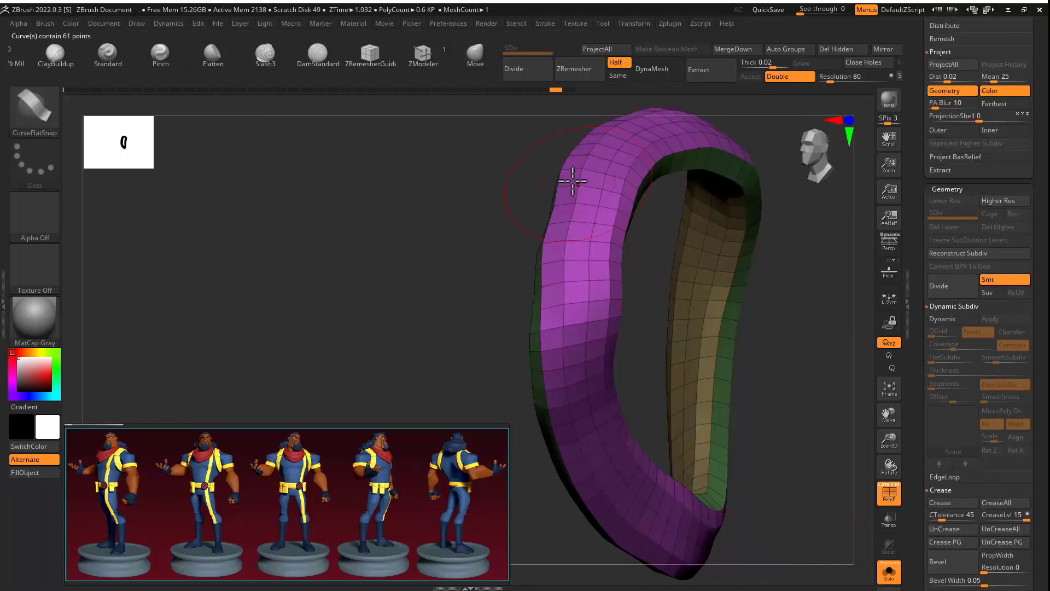
pyautogui.moveTo(611, 207); pyautogui.dragTo(565, 196, button='right')
pyautogui.press('1')
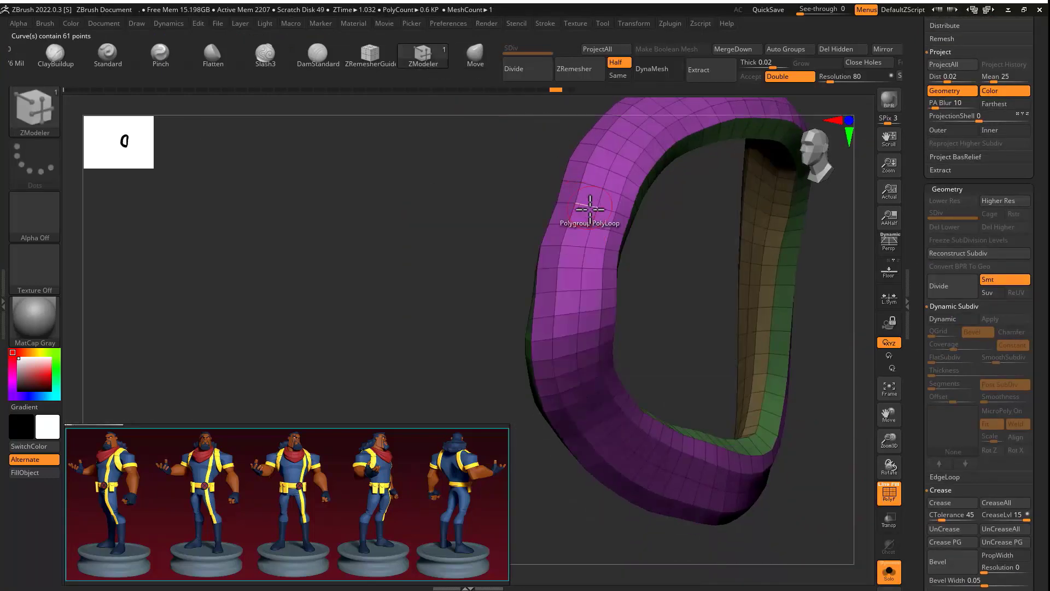
pyautogui.moveTo(635, 213); pyautogui.dragTo(581, 223, button='right')
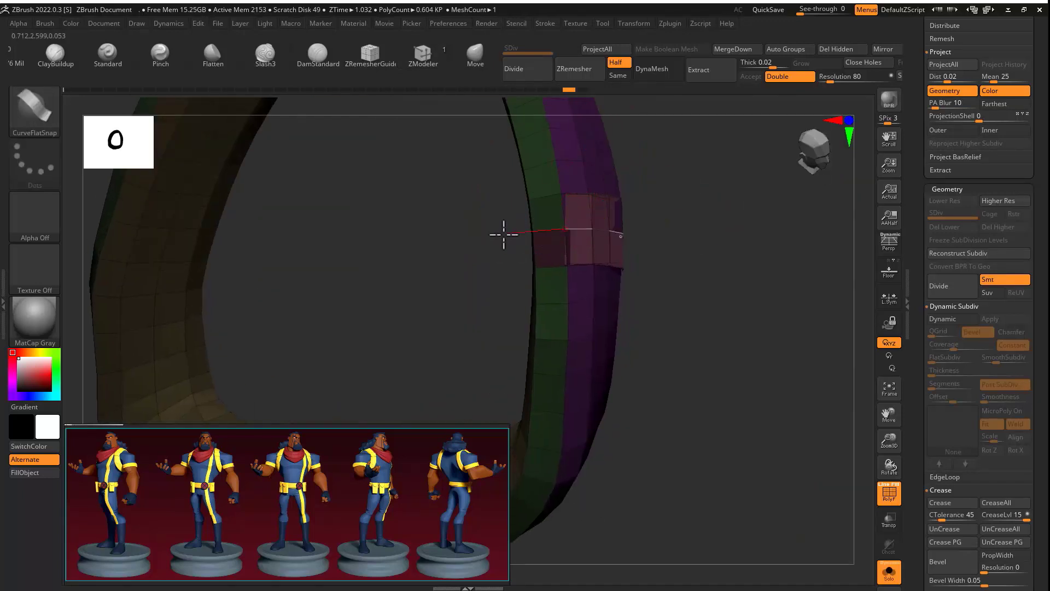
# Step: Duplicate the strap and reduce the copy to the short outer segment marked by the crossing polygroup
pyautogui.hotkey('ctrl', 'z')
pyautogui.click(582, 89)
pyautogui.moveTo(925, 66); pyautogui.dragTo(925, 202)
pyautogui.click(961, 82)
pyautogui.moveTo(939, 87); pyautogui.dragTo(939, 266)
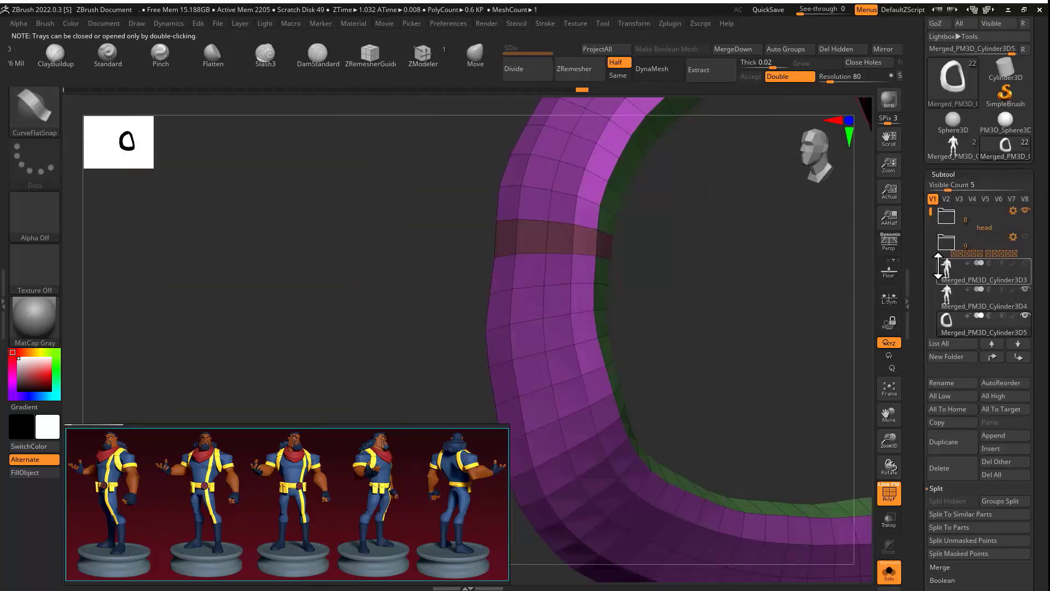
pyautogui.press('Down')
pyautogui.moveTo(498, 225); pyautogui.dragTo(621, 201, button='right')
pyautogui.hotkey('ctrl', 'w')
pyautogui.press('w')
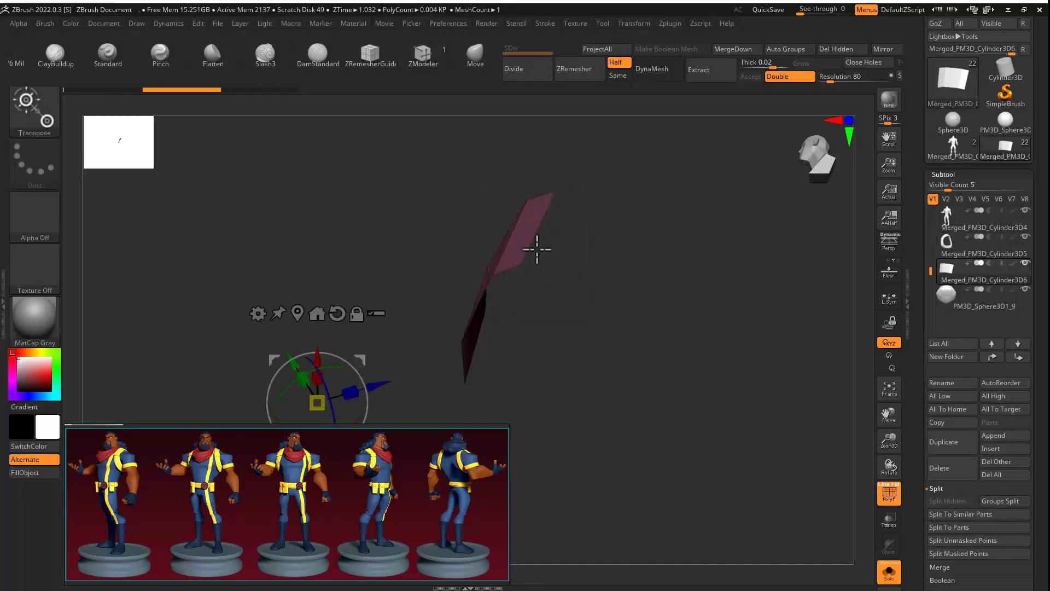
# Step: Try to reposition the band segment over the shoulder strap with the gizmo
pyautogui.keyDown('alt'); pyautogui.click(537, 249); pyautogui.keyUp('alt')
pyautogui.moveTo(601, 257); pyautogui.dragTo(706, 285, button='right')
pyautogui.click(889, 572)
pyautogui.moveTo(853, 321); pyautogui.dragTo(617, 268, button='right')
pyautogui.moveTo(496, 229); pyautogui.dragTo(610, 263, button='right')
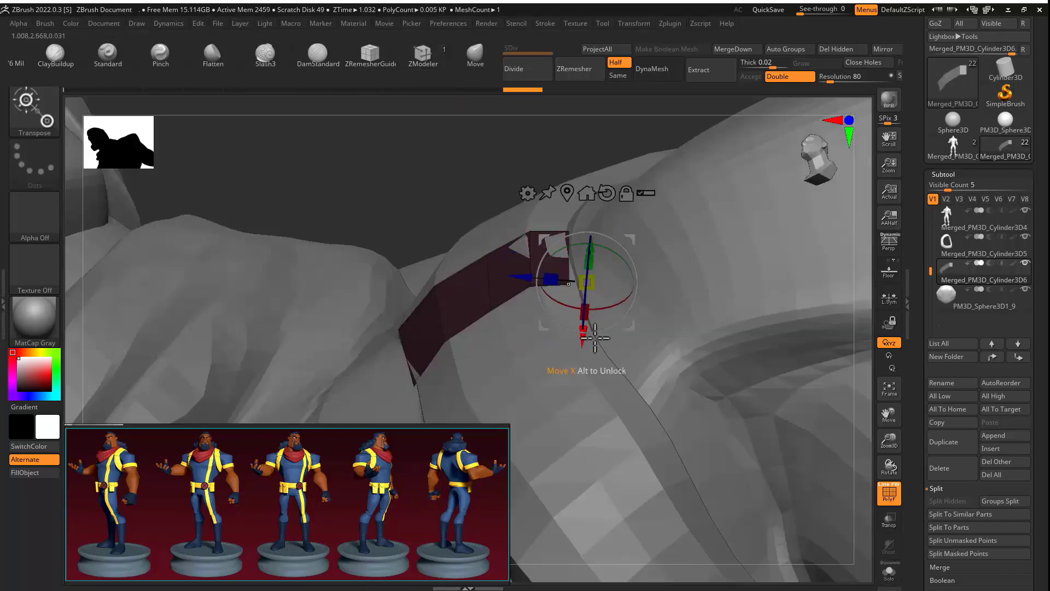
pyautogui.hotkey('ctrl', 'z')
# Step: Try the ZModeler Transpose edge action on an end edge of the isolated band
pyautogui.moveTo(595, 338); pyautogui.dragTo(509, 276, button='right')
pyautogui.press('b')
pyautogui.press('z')
pyautogui.press('m')
pyautogui.press('space')
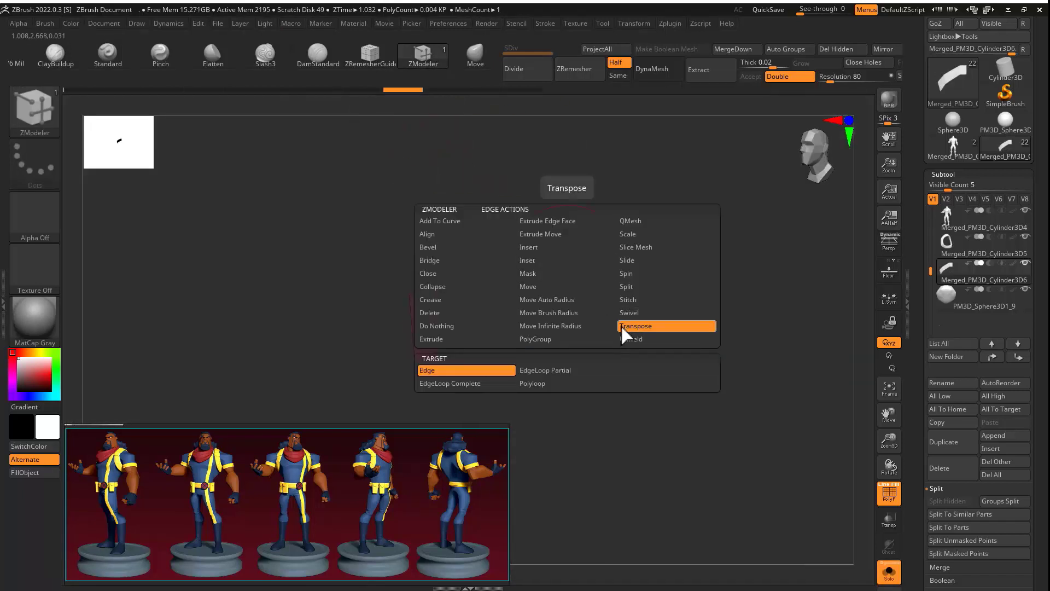
pyautogui.click(569, 256)
pyautogui.keyDown('ctrl'); pyautogui.moveTo(627, 257); pyautogui.dragTo(675, 258); pyautogui.keyUp('ctrl')
pyautogui.hotkey('ctrl', 'z')
# Step: Extrude the band's end edges with ZModeler and move them so they turn down around the strap's sides
pyautogui.moveTo(675, 257); pyautogui.dragTo(606, 233, button='right')
pyautogui.press('q')
pyautogui.press('space')
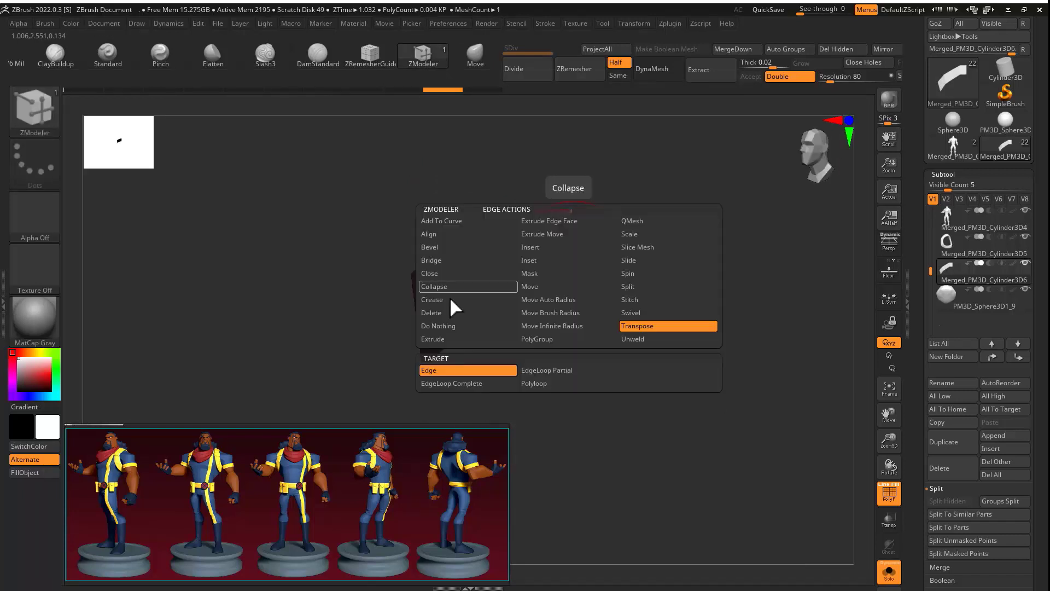
pyautogui.click(437, 338)
pyautogui.moveTo(572, 267); pyautogui.dragTo(621, 279)
pyautogui.moveTo(621, 306); pyautogui.dragTo(547, 372, button='right')
pyautogui.press('space')
pyautogui.click(419, 286)
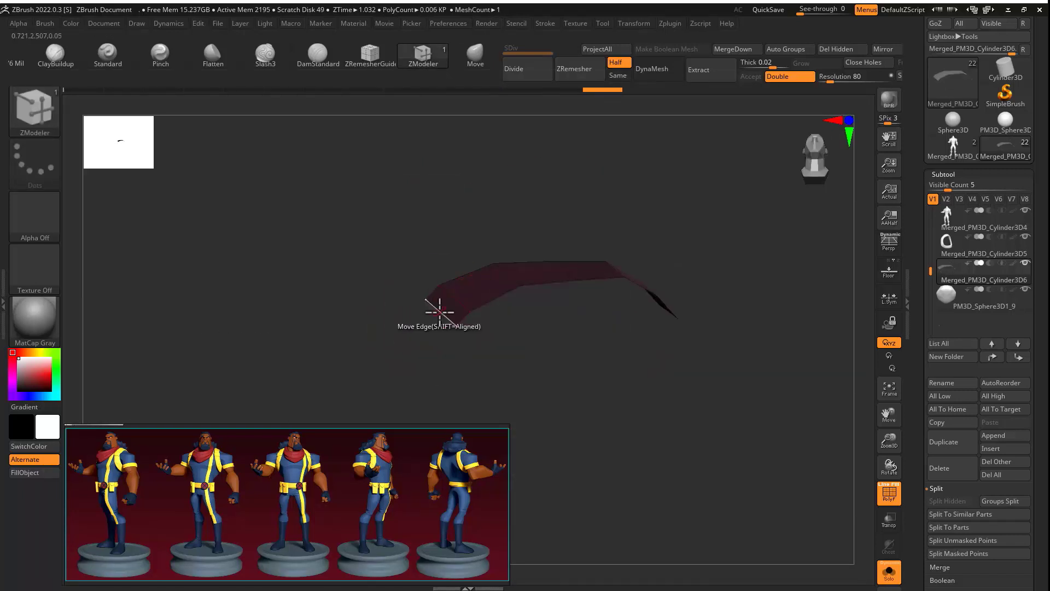
pyautogui.moveTo(451, 344); pyautogui.dragTo(447, 294, button='right')
pyautogui.press('b')
pyautogui.press('z')
pyautogui.press('m')
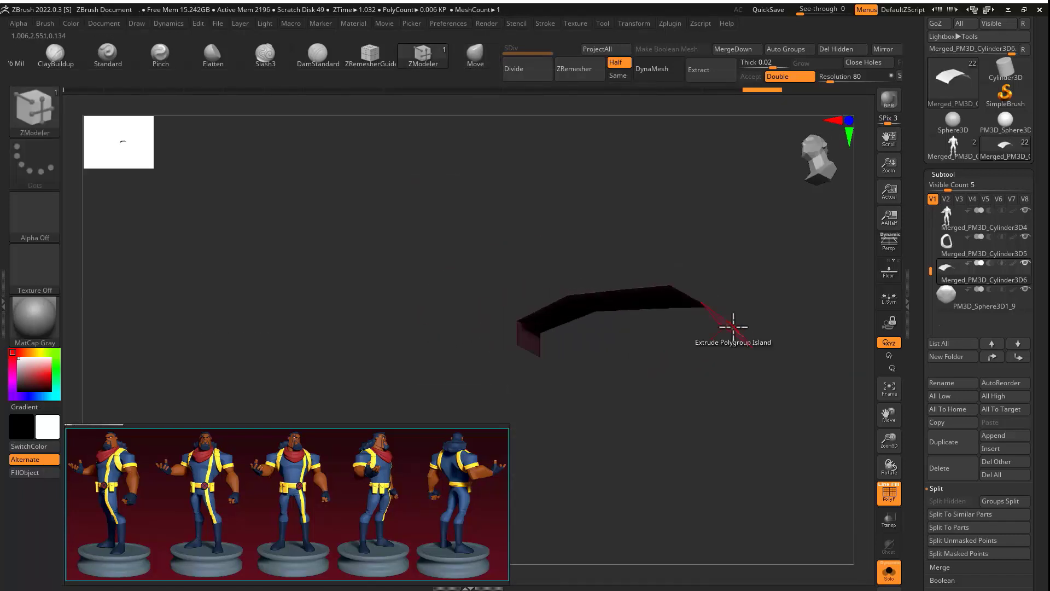
# Step: Fit the band's edge loops closely over the strap with ZModeler Move and subdivide the band to level 3
pyautogui.hotkey('shift', 's')
pyautogui.moveTo(743, 268); pyautogui.dragTo(629, 213, button='right')
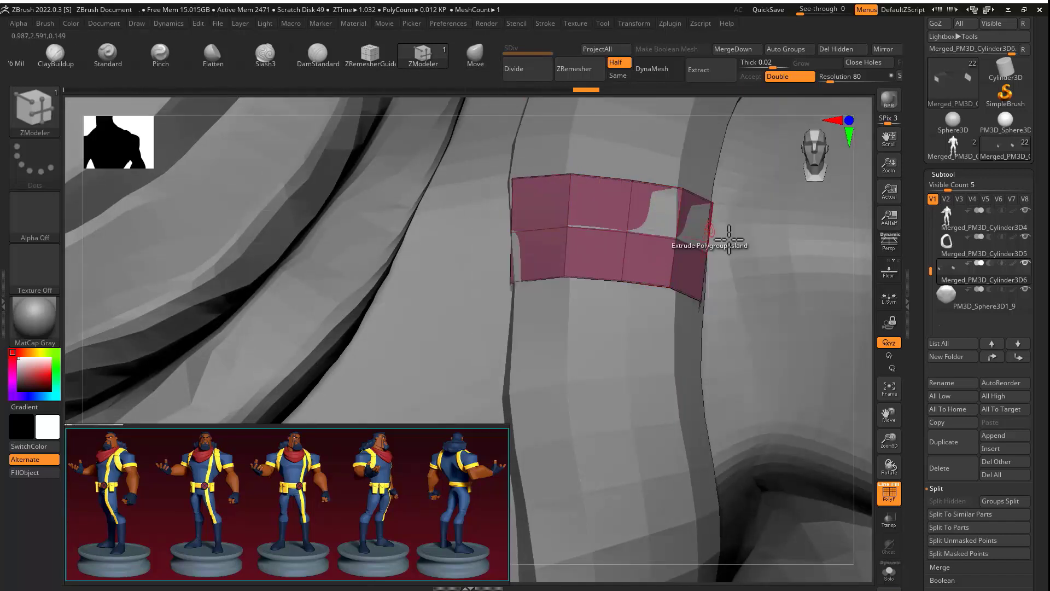
pyautogui.moveTo(730, 240); pyautogui.dragTo(676, 232, button='right')
pyautogui.press('space')
pyautogui.click(510, 265)
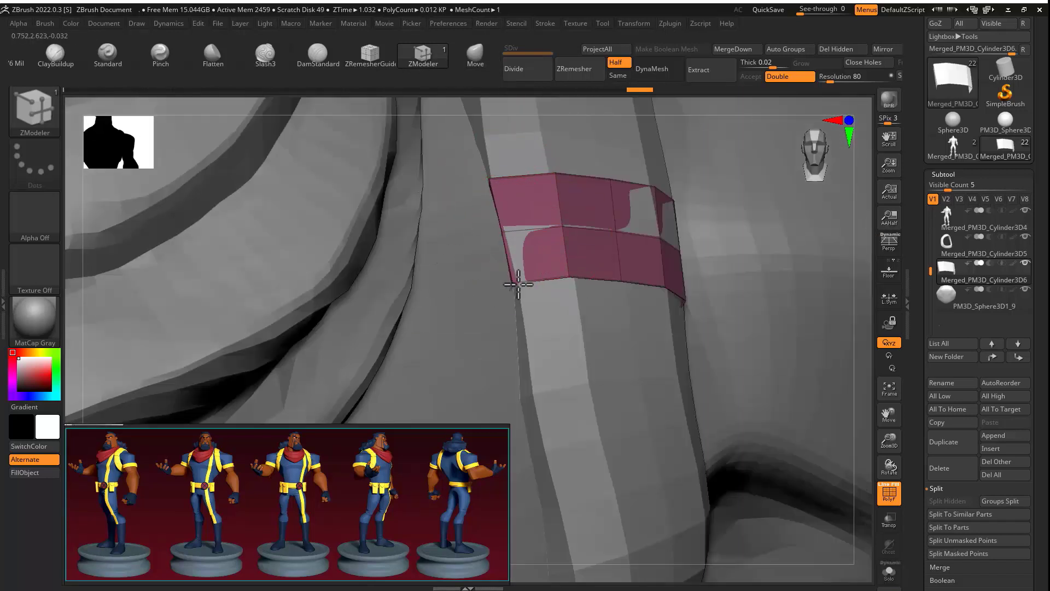
pyautogui.moveTo(518, 284); pyautogui.dragTo(691, 297, button='right')
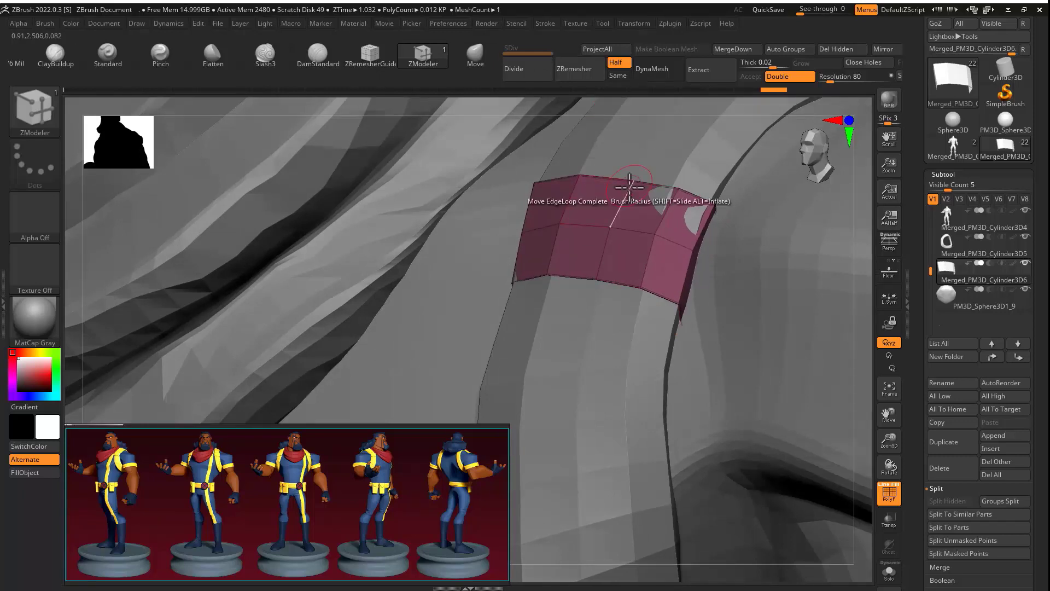
pyautogui.click(550, 73)
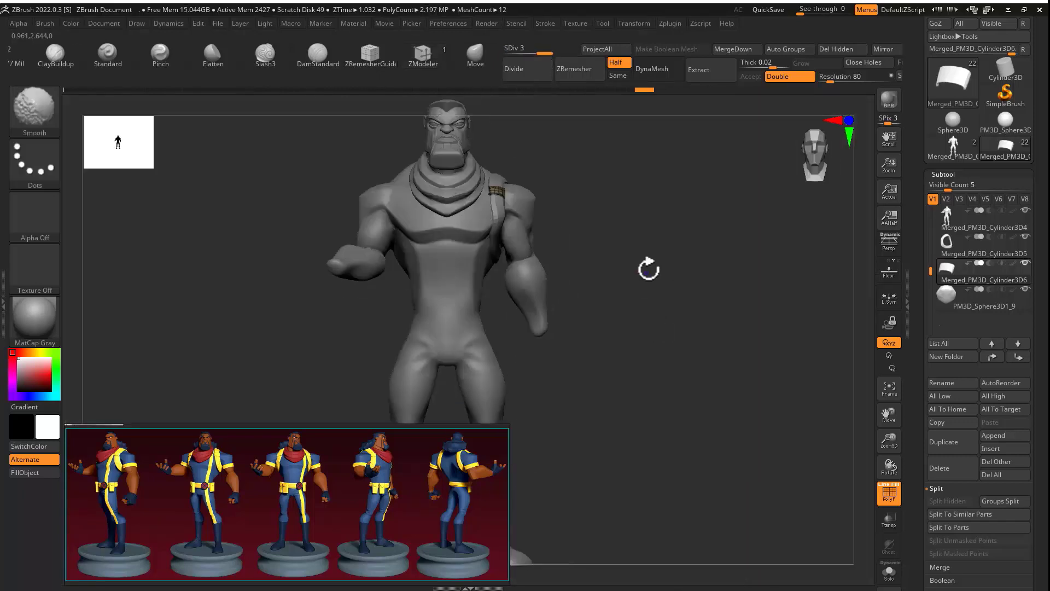
# Step: Make the strap active and assign its own polygroup to a lengthwise patch running beneath the band
pyautogui.keyDown('alt'); pyautogui.click(567, 287); pyautogui.keyUp('alt')
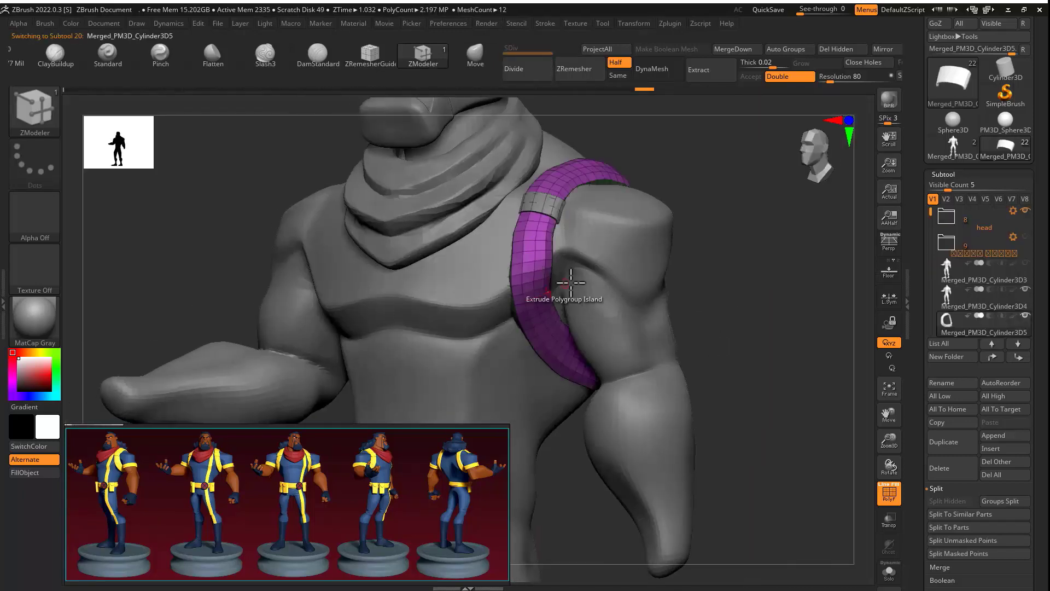
pyautogui.moveTo(567, 287); pyautogui.dragTo(629, 287, button='right')
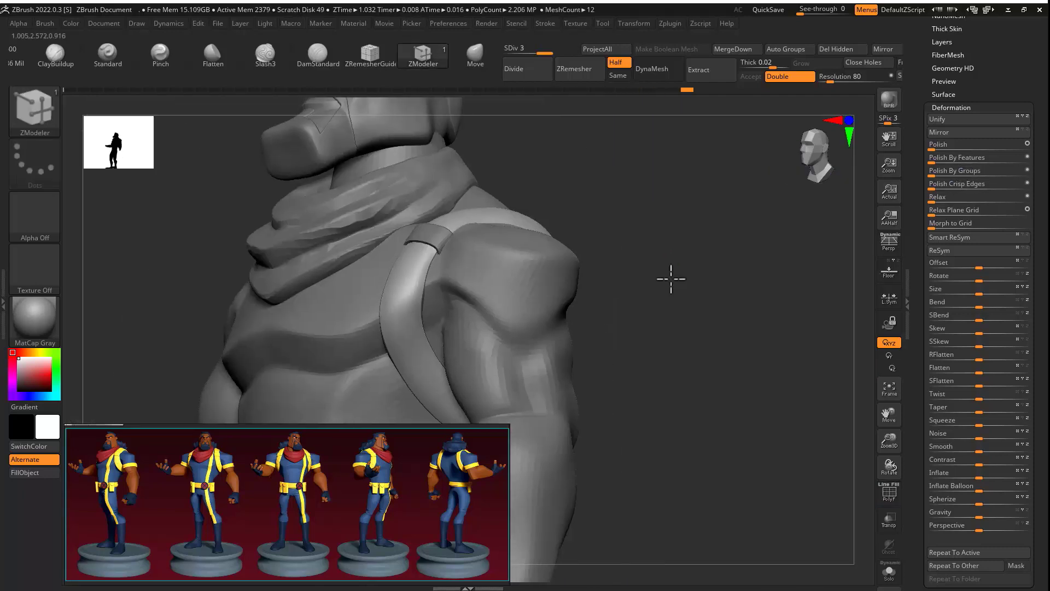
pyautogui.moveTo(670, 279); pyautogui.dragTo(778, 277, button='right')
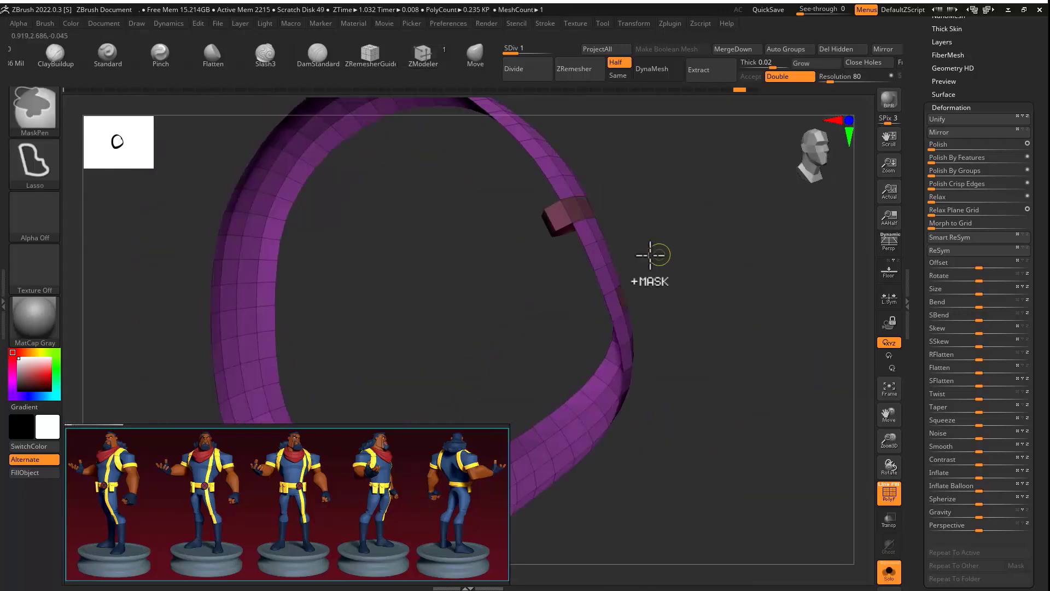
pyautogui.moveTo(651, 255); pyautogui.dragTo(616, 240)
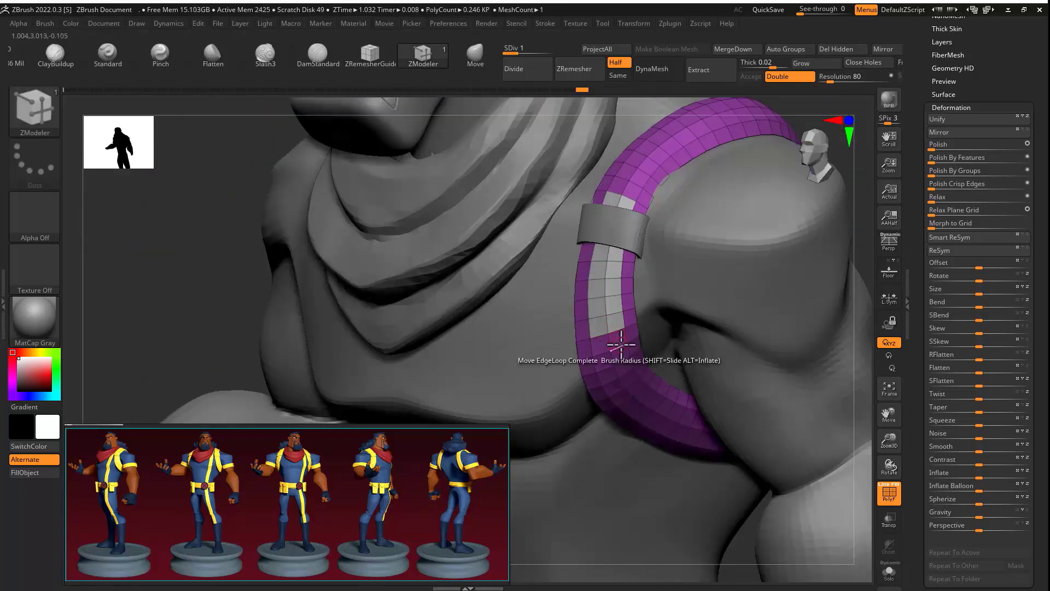
pyautogui.press('space')
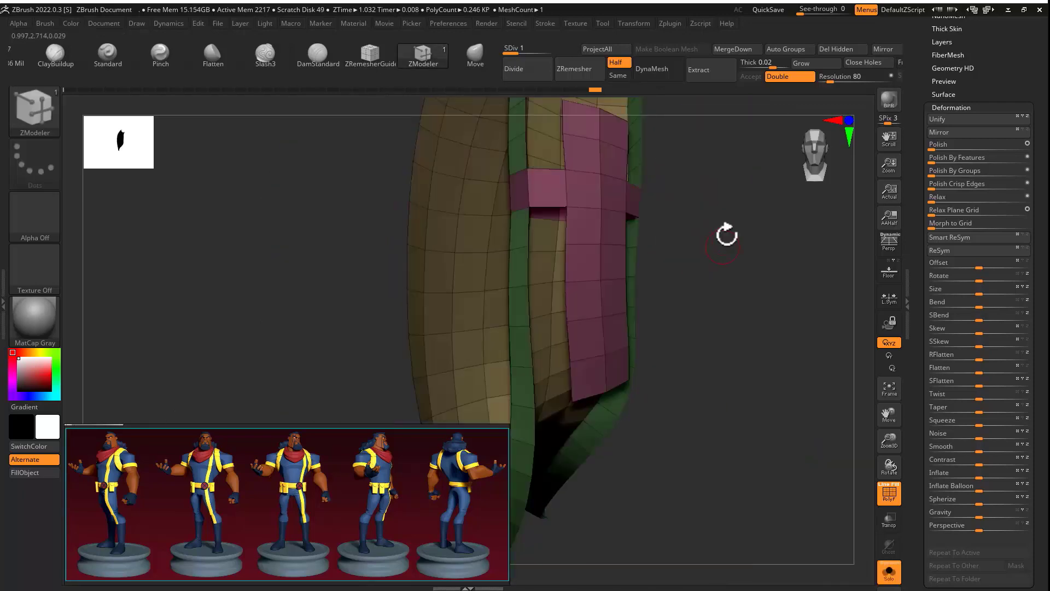
pyautogui.keyDown('ctrl'); pyautogui.keyDown('shift'); pyautogui.click(535, 212); pyautogui.keyUp('shift'); pyautogui.keyUp('ctrl')
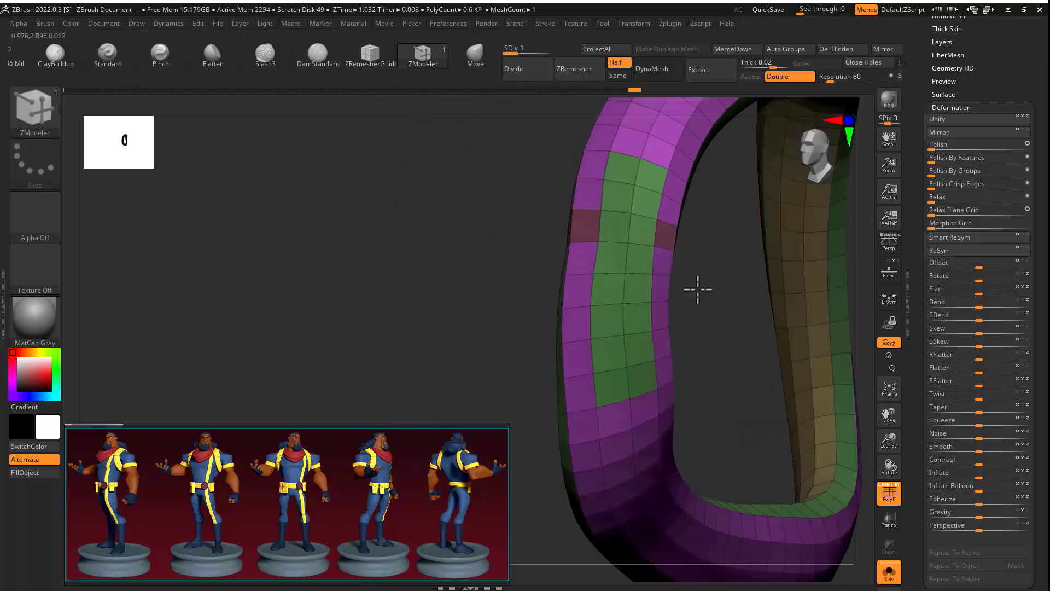
# Step: Raise the lengthwise patch from the front of the strap with ZModeler so it passes through the band
pyautogui.press('space')
pyautogui.moveTo(645, 246); pyautogui.dragTo(755, 225)
pyautogui.press('space')
pyautogui.click(541, 230)
pyautogui.moveTo(945, 180); pyautogui.dragTo(950, 322)
pyautogui.click(997, 378)
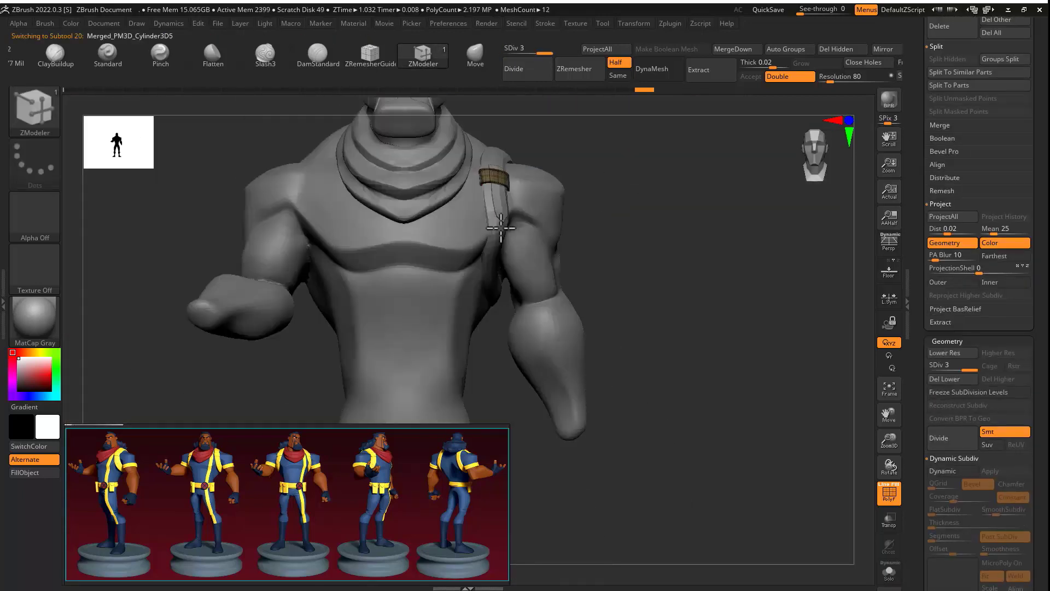
pyautogui.keyDown('alt'); pyautogui.click(502, 228); pyautogui.keyUp('alt')
pyautogui.hotkey('shift', 'f')
pyautogui.moveTo(571, 127); pyautogui.dragTo(738, 345)
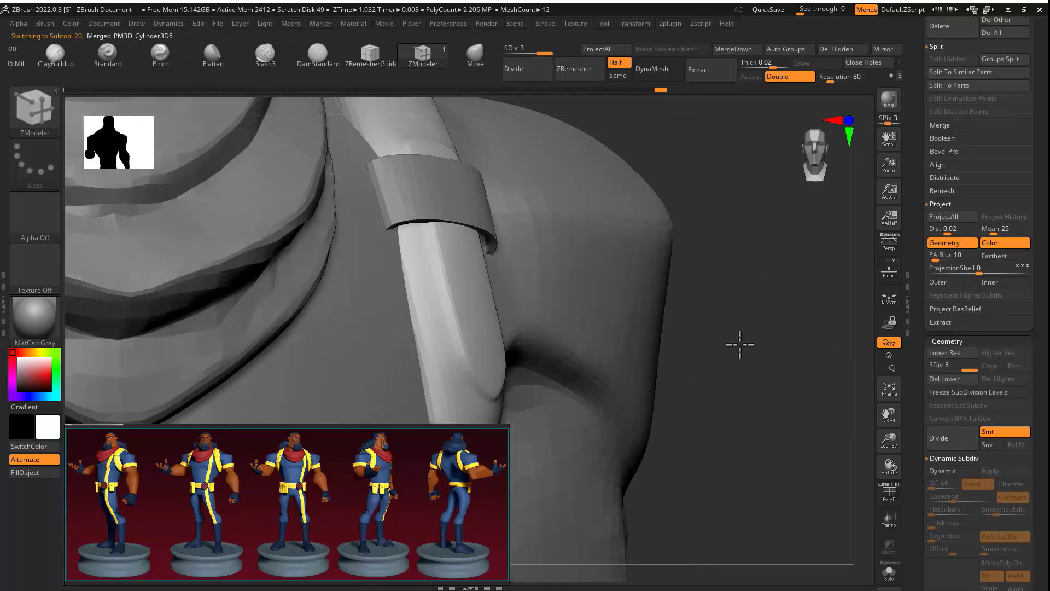
# Step: Isolate the strap and refine the raised patch's points and rounded ends with ZModeler, previewing them with Dynamic Subdiv
pyautogui.hotkey('shift', 'f')
pyautogui.press('space')
pyautogui.click(889, 572)
pyautogui.press('space')
pyautogui.moveTo(479, 235); pyautogui.dragTo(460, 307, button='right')
pyautogui.hotkey('ctrl', 'z')
pyautogui.hotkey('ctrl', 'shift', 'z')
pyautogui.hotkey('ctrl', 'shift', 'z')
pyautogui.press('d')
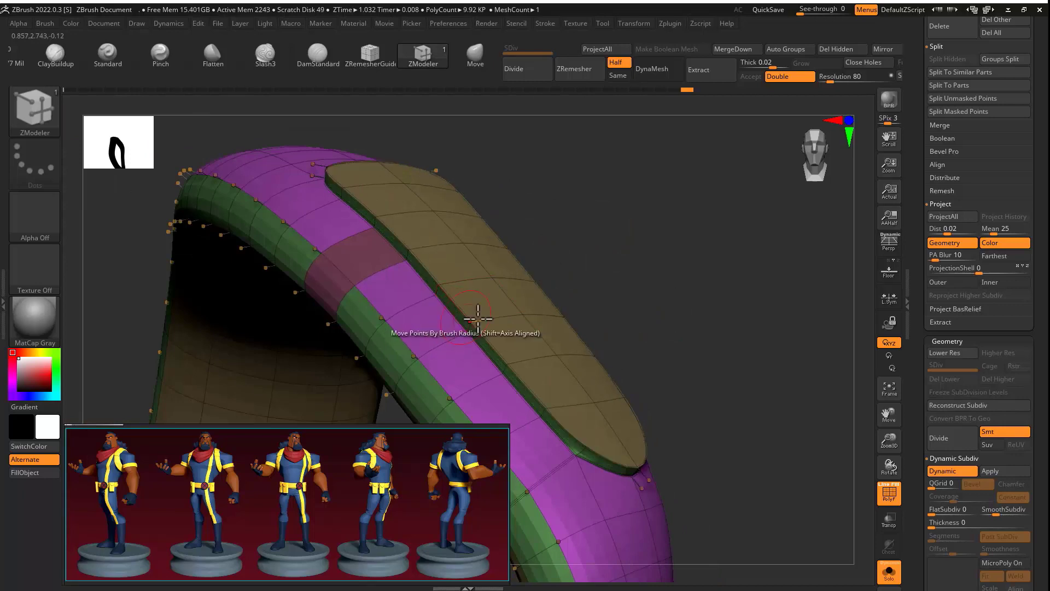
pyautogui.moveTo(687, 286); pyautogui.dragTo(415, 340, button='right')
pyautogui.hotkey('shift', 'd')
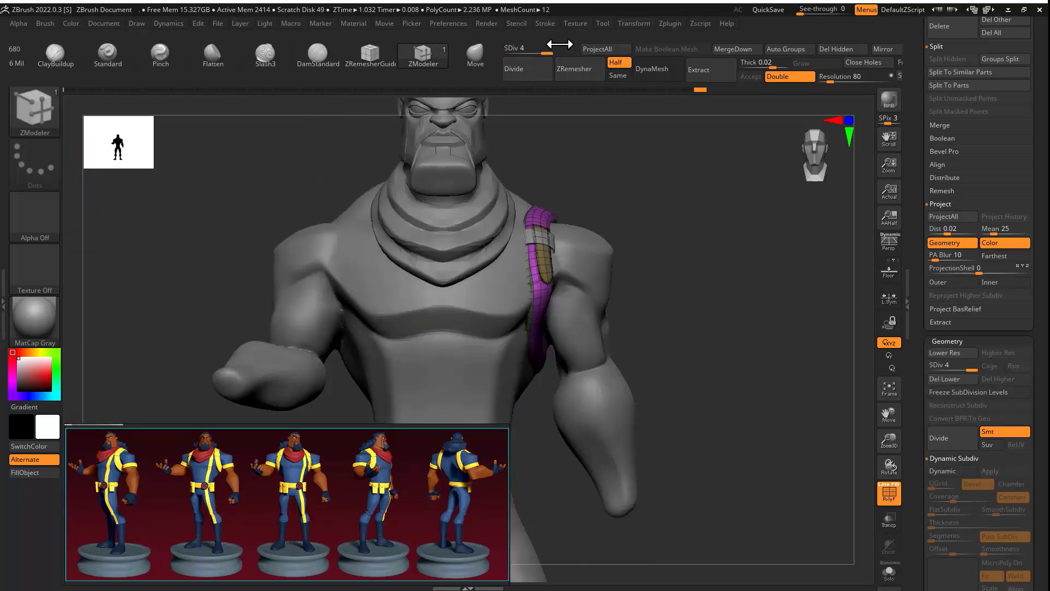
# Step: Merge the band into the strap, mirror a duplicate to the other shoulder and fit it with the Move brush
pyautogui.moveTo(928, 71); pyautogui.dragTo(930, 235)
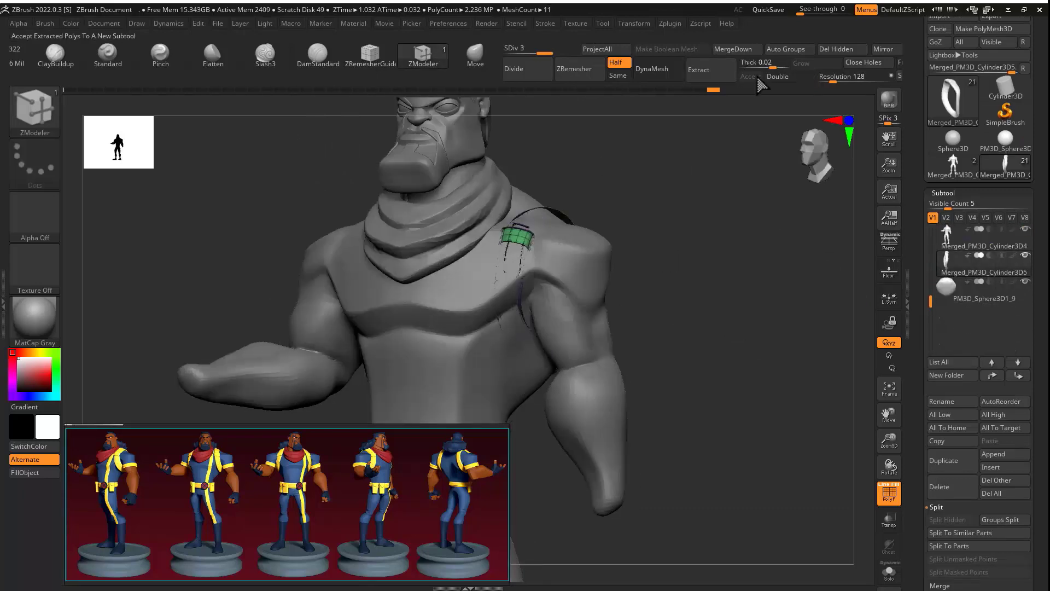
pyautogui.click(488, 59)
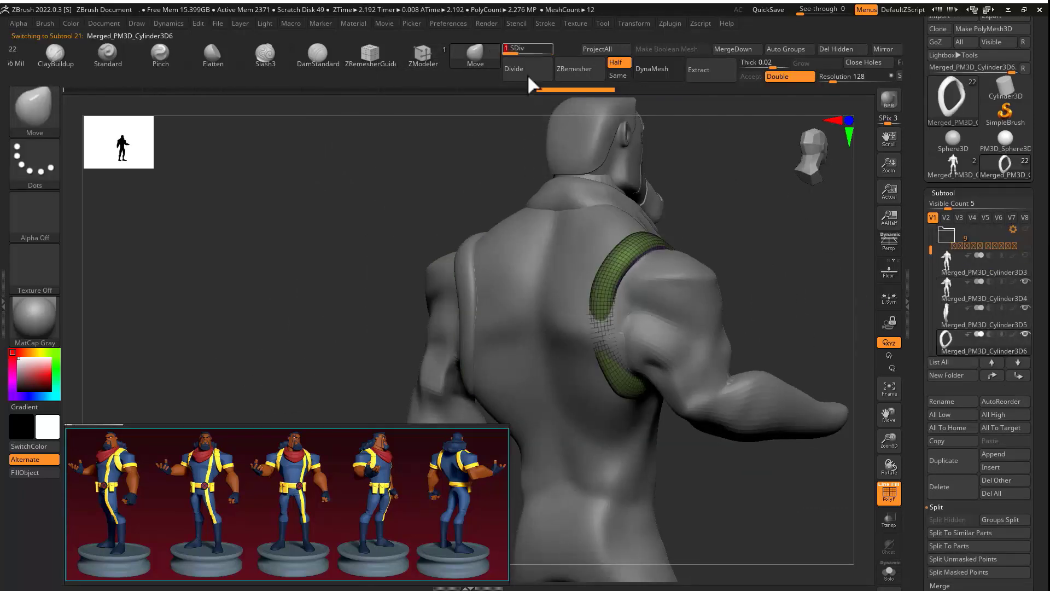
pyautogui.moveTo(623, 338); pyautogui.dragTo(645, 267, button='right')
pyautogui.moveTo(645, 267); pyautogui.dragTo(549, 265)
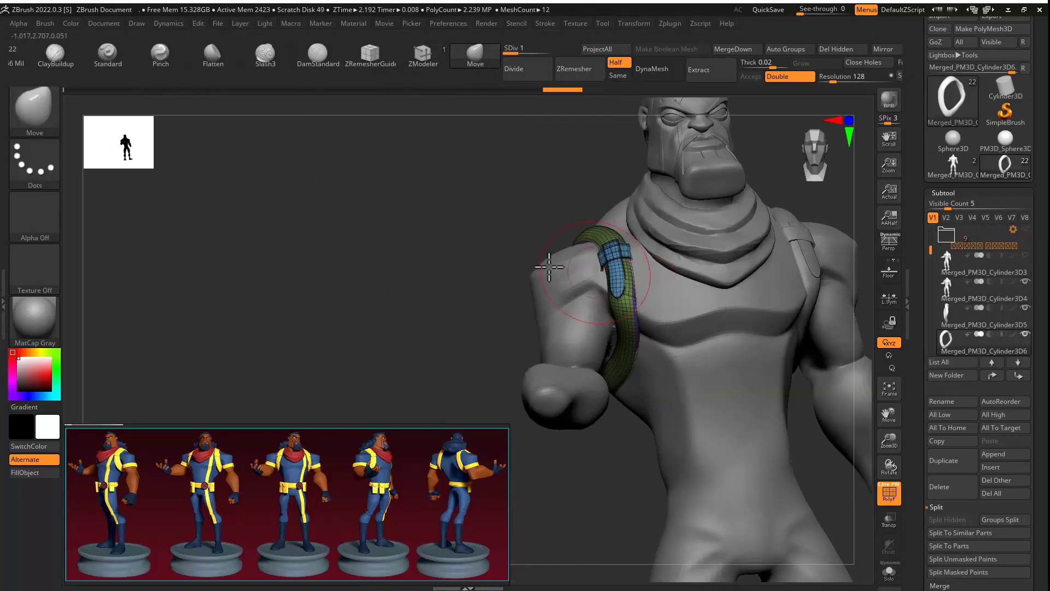
pyautogui.moveTo(549, 265); pyautogui.dragTo(734, 383, button='right')
# Step: Make the body mesh active and choose the CurveFlatSnap brush for the belt
pyautogui.keyDown('alt'); pyautogui.click(722, 383); pyautogui.keyUp('alt')
pyautogui.moveTo(922, 481); pyautogui.dragTo(930, 247)
pyautogui.click(971, 165)
pyautogui.press('b')
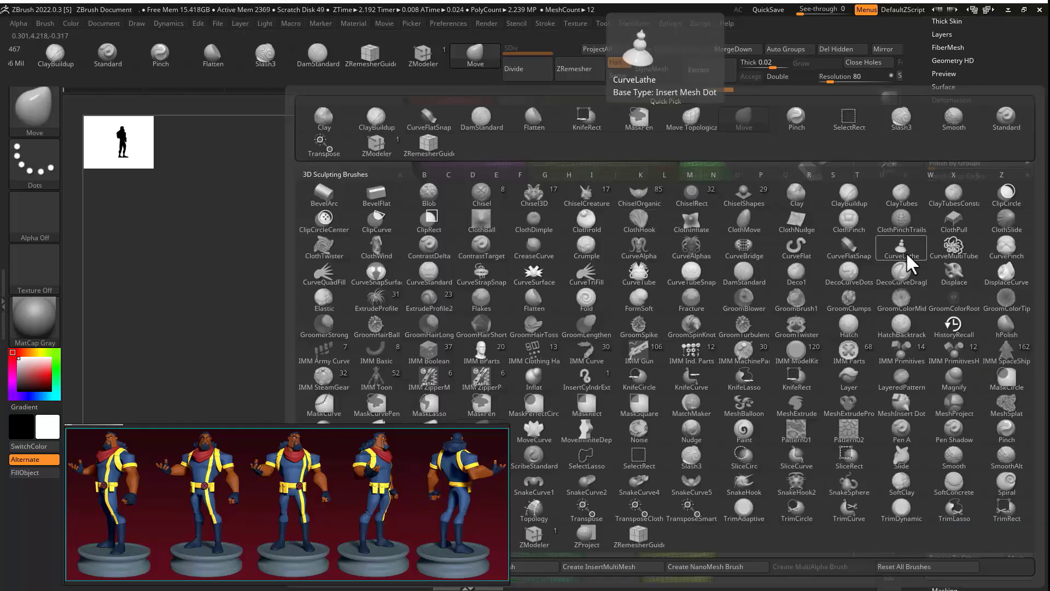
pyautogui.click(905, 262)
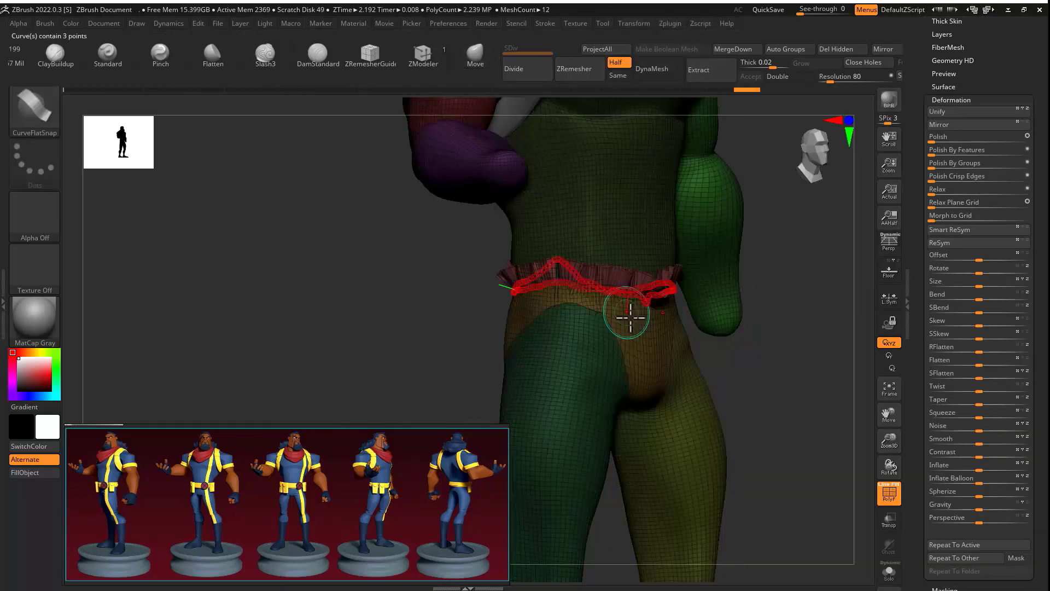
# Step: Undo the uneven trial belt strip around the hips
pyautogui.moveTo(628, 309); pyautogui.dragTo(403, 258, button='right')
pyautogui.hotkey('ctrl', 'z')
pyautogui.hotkey('ctrl', 'z')
pyautogui.hotkey('ctrl', 'z')
pyautogui.hotkey('ctrl', 'z')
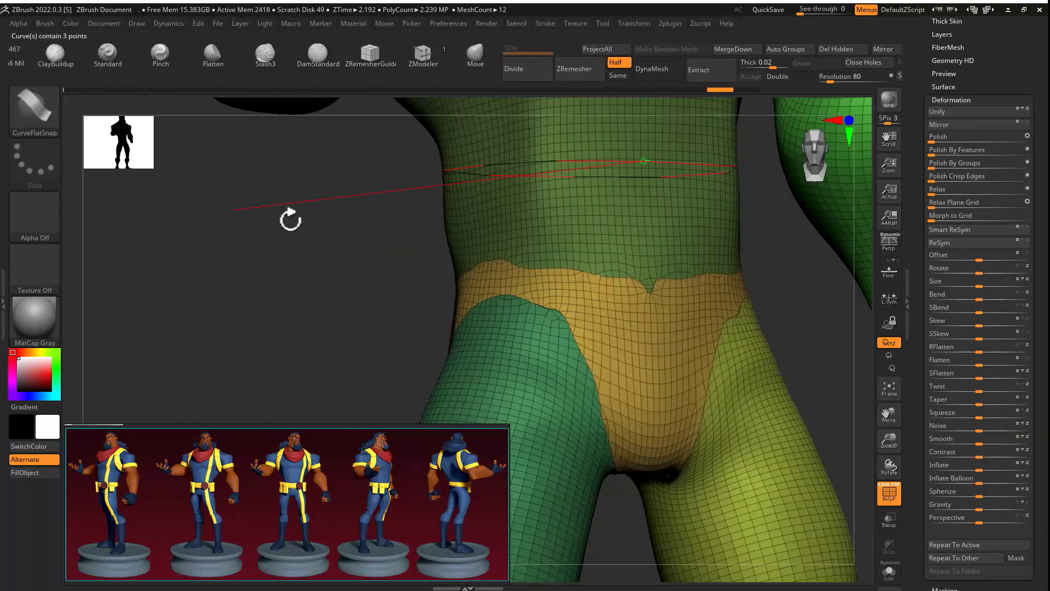
# Step: Wrap a flat CurveFlatSnap belt around the waist and fit it over the hips with the Move brush
pyautogui.keyDown('shift'); pyautogui.moveTo(336, 320); pyautogui.dragTo(335, 320); pyautogui.keyUp('shift')
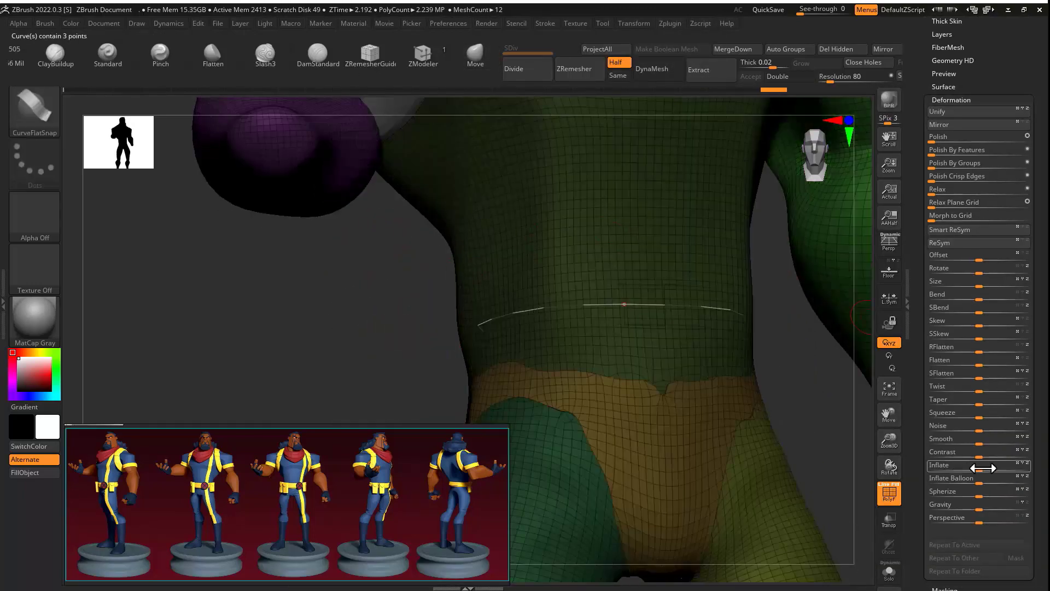
pyautogui.moveTo(683, 131); pyautogui.dragTo(788, 294, button='right')
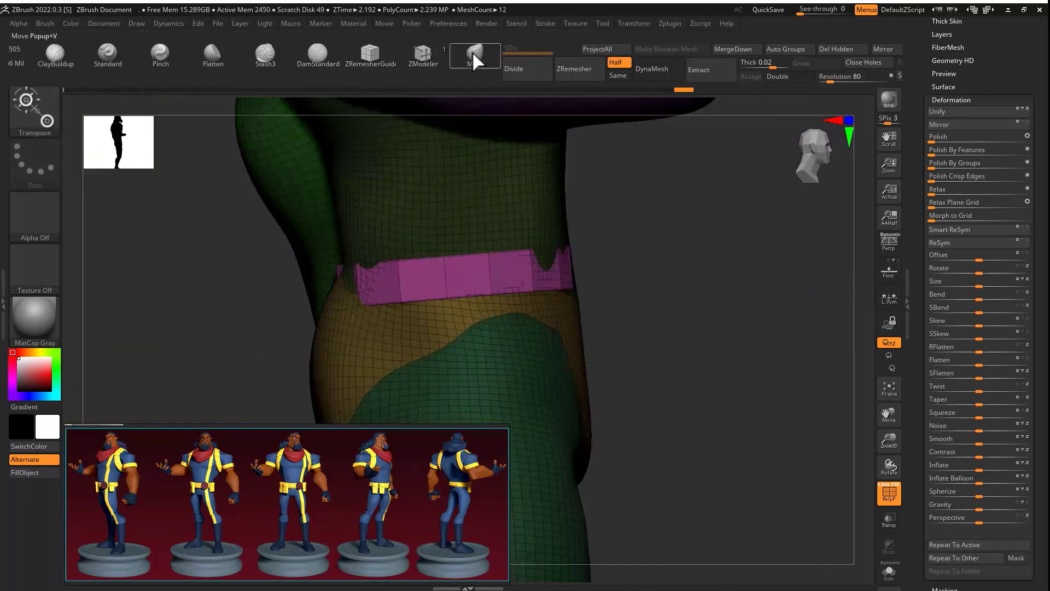
pyautogui.moveTo(371, 284); pyautogui.dragTo(416, 267, button='right')
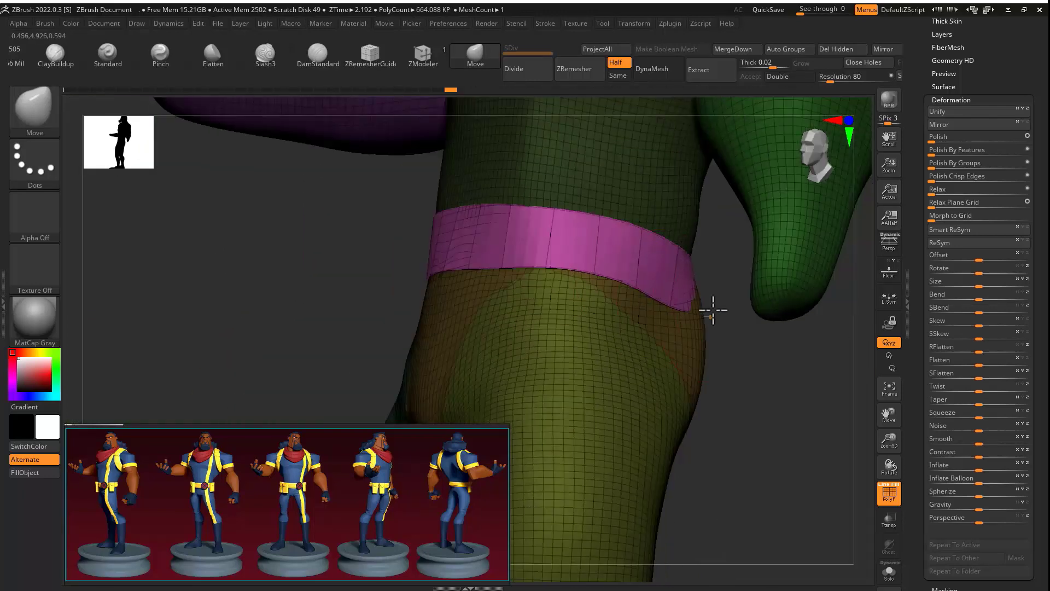
pyautogui.moveTo(710, 307)
pyautogui.mouseDown()
pyautogui.moveTo(492, 305)
pyautogui.moveTo(418, 288)
pyautogui.mouseUp()
pyautogui.press('ctrl')
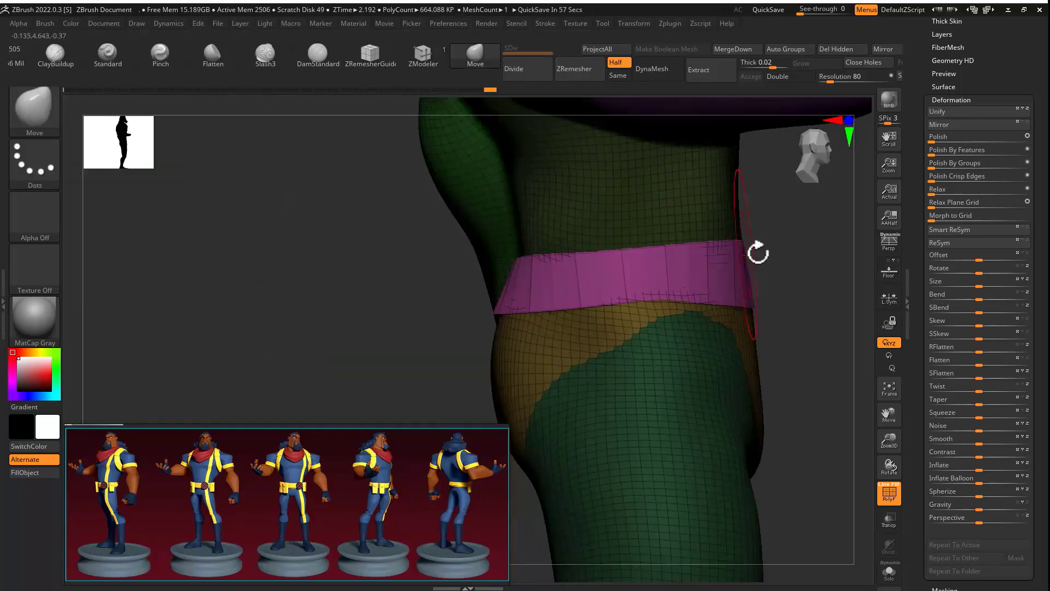
pyautogui.moveTo(755, 249); pyautogui.dragTo(659, 231)
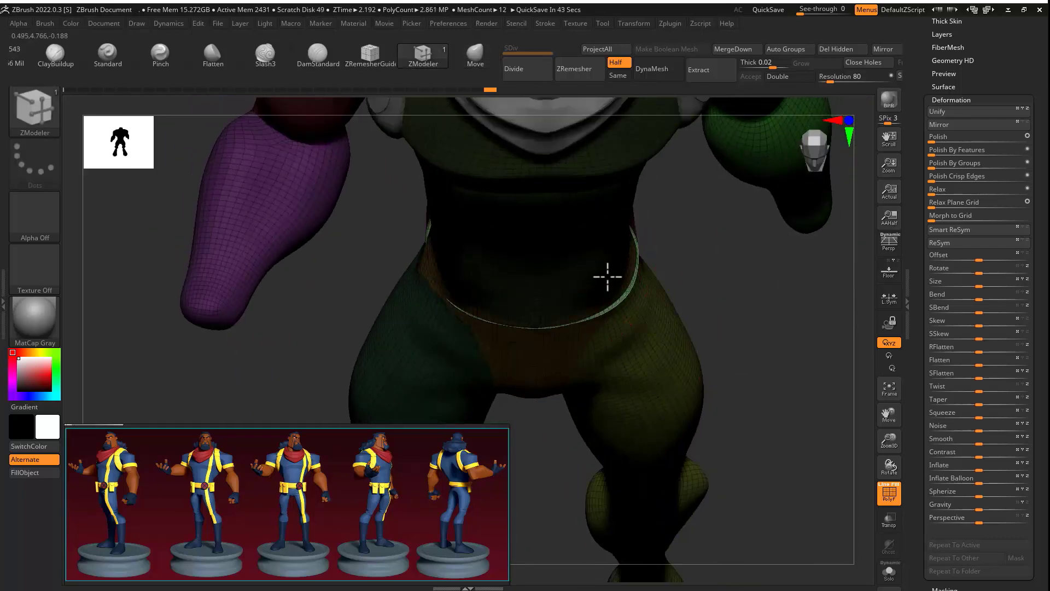
# Step: Set the belt mesh to double-sided display and show its wireframe
pyautogui.scroll(-10, 930, 323)
pyautogui.click(960, 301)
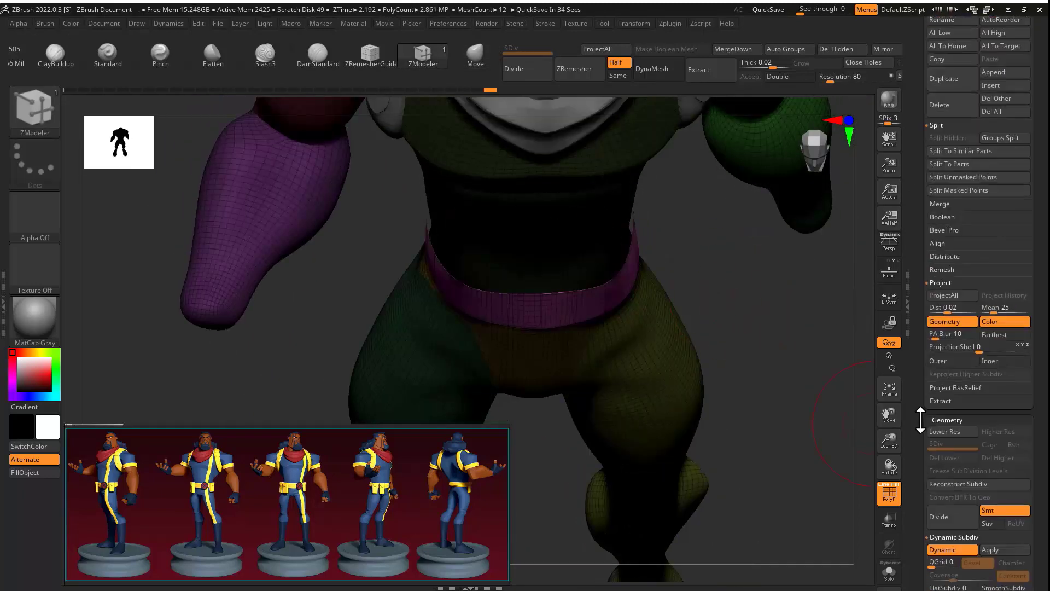
pyautogui.click(890, 494)
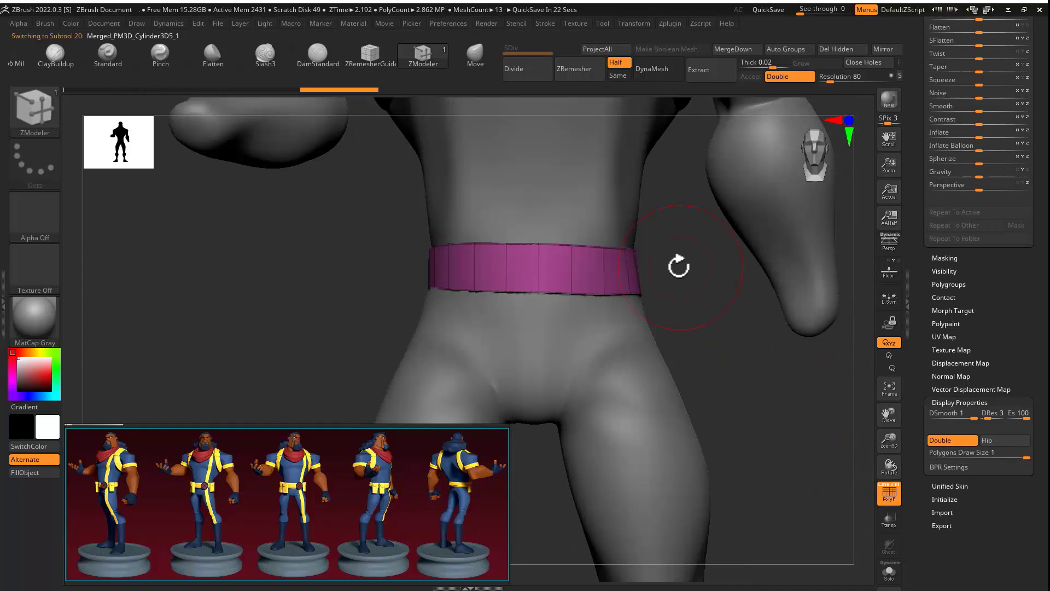
# Step: Insert horizontal edge loops around the belt with ZModeler and raise a band along its middle
pyautogui.moveTo(677, 262)
pyautogui.mouseDown()
pyautogui.moveTo(649, 171)
pyautogui.moveTo(476, 286)
pyautogui.moveTo(831, 321)
pyautogui.mouseUp()
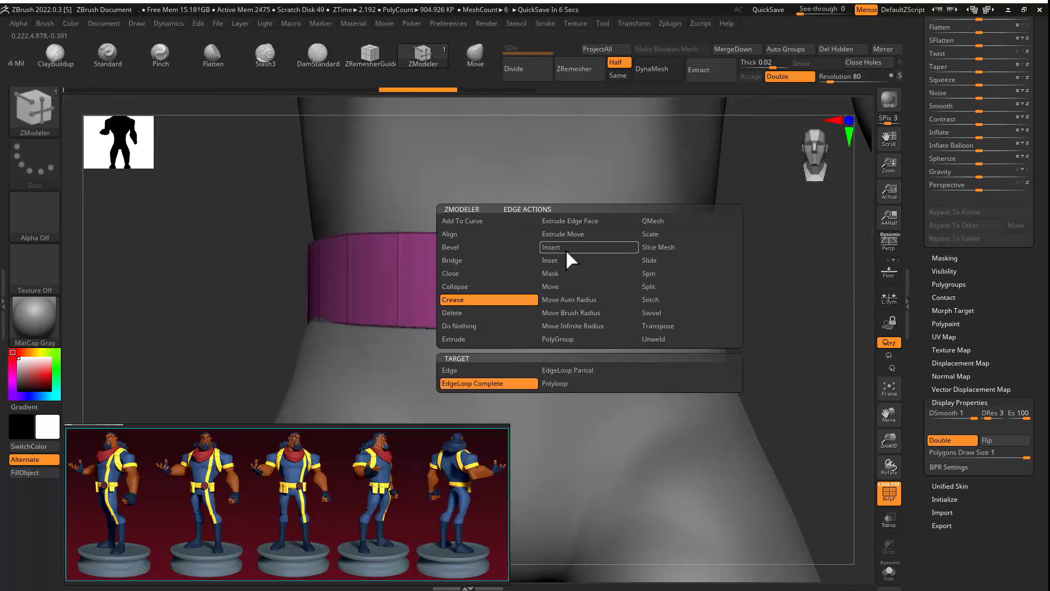
pyautogui.press('ctrl')
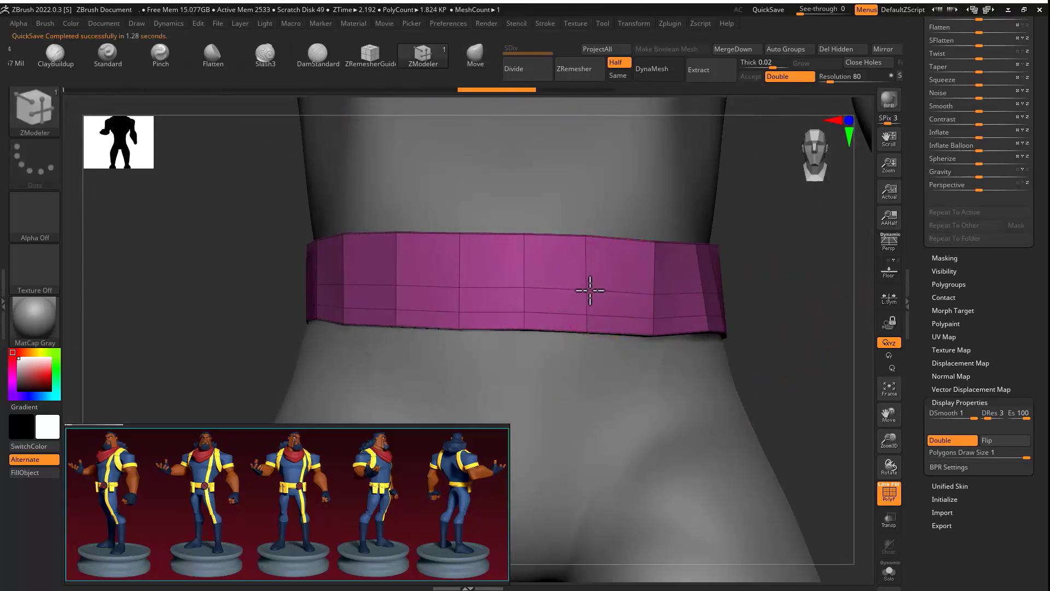
pyautogui.press('space')
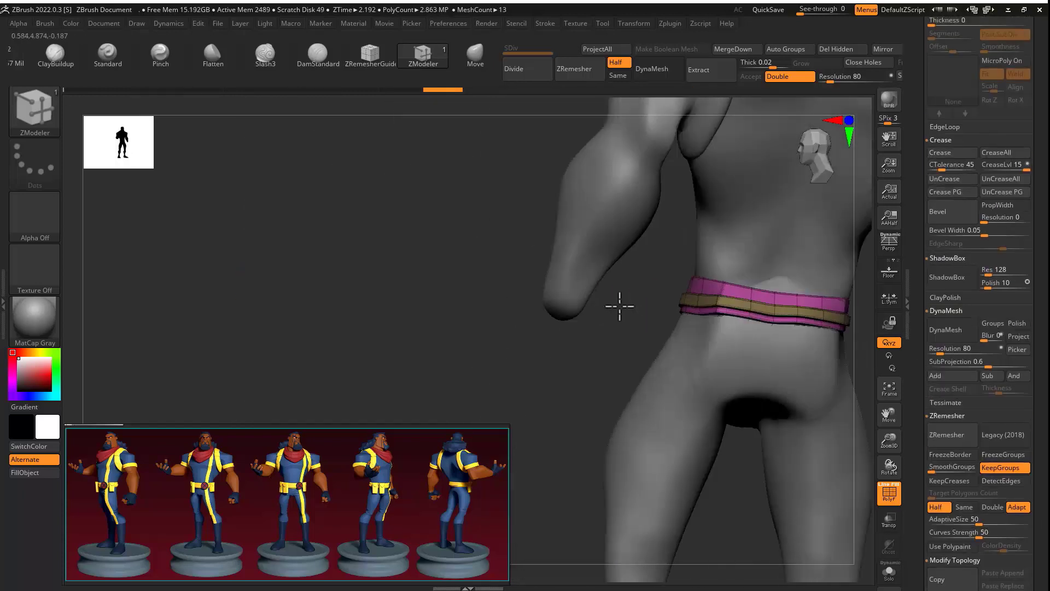
# Step: Crease the belt's complete edge loops with ZModeler at the front and back
pyautogui.moveTo(620, 306); pyautogui.dragTo(438, 274)
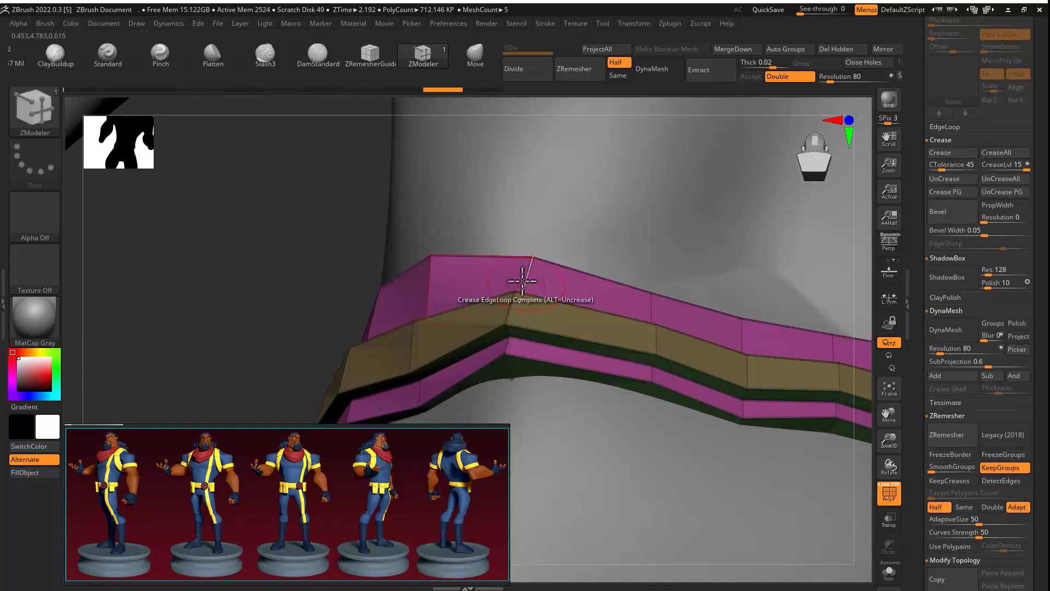
pyautogui.moveTo(522, 282); pyautogui.dragTo(328, 305)
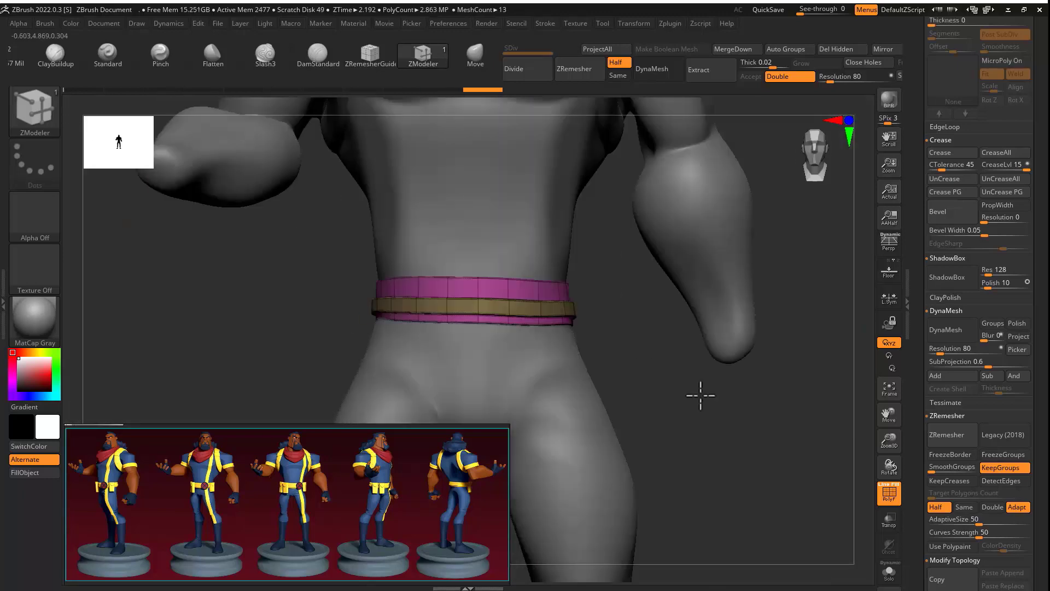
pyautogui.moveTo(699, 394); pyautogui.dragTo(715, 304)
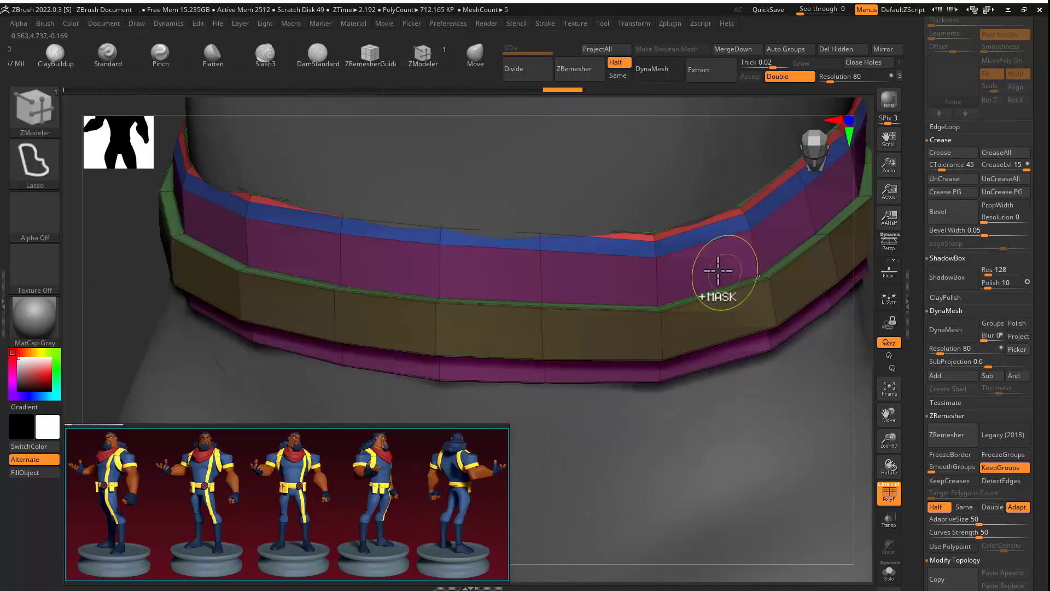
# Step: Isolate the belt and refine its edges and faces with ZModeler, including the inner side of the strip
pyautogui.press('space')
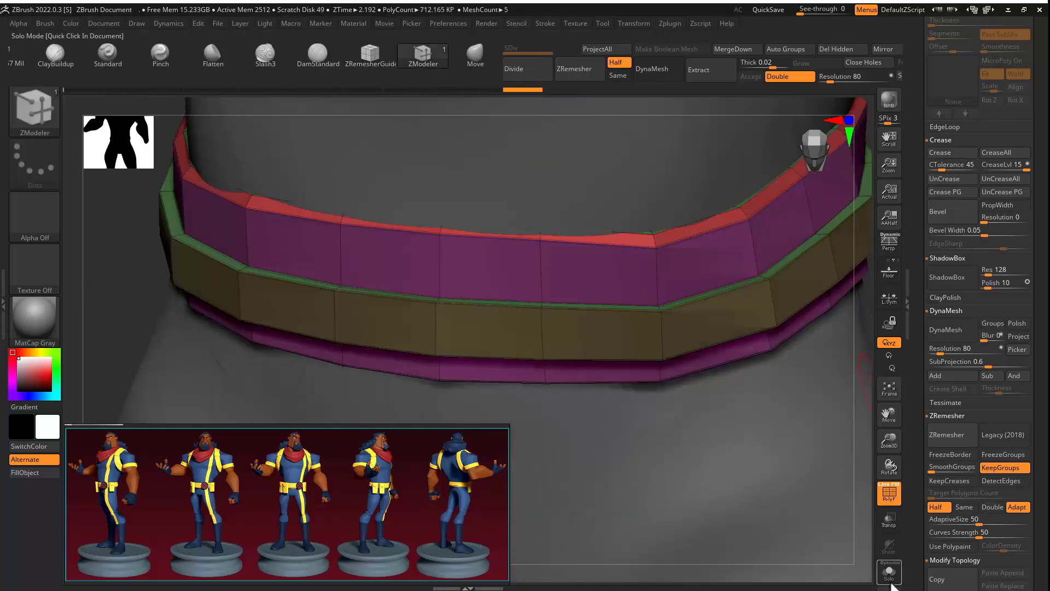
pyautogui.click(889, 572)
pyautogui.moveTo(727, 328); pyautogui.dragTo(569, 378, button='right')
pyautogui.press('space')
pyautogui.click(410, 142)
pyautogui.moveTo(386, 323); pyautogui.dragTo(356, 325, button='right')
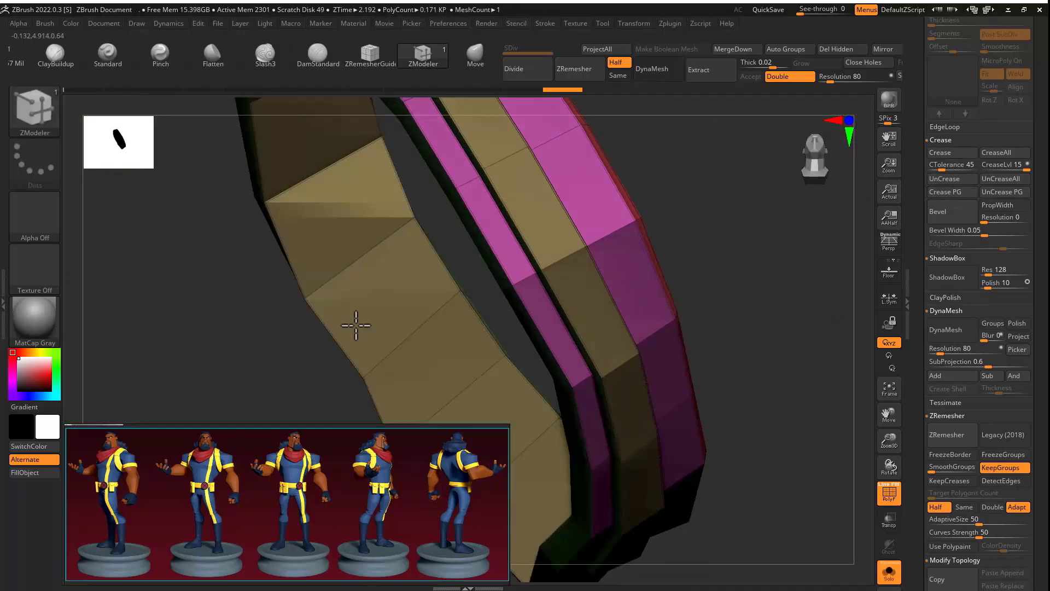
pyautogui.press('space')
pyautogui.click(400, 244)
pyautogui.moveTo(540, 307); pyautogui.dragTo(535, 316)
pyautogui.press('space')
# Step: Hide the wireframe, preview the belt with Dynamic Subdiv and bring back the rest of the figure
pyautogui.moveTo(519, 318); pyautogui.dragTo(766, 273, button='right')
pyautogui.hotkey('shift', 'f')
pyautogui.press('d')
pyautogui.click(889, 573)
pyautogui.keyDown('ctrl'); pyautogui.moveTo(755, 317); pyautogui.dragTo(762, 371, button='right'); pyautogui.keyUp('ctrl')
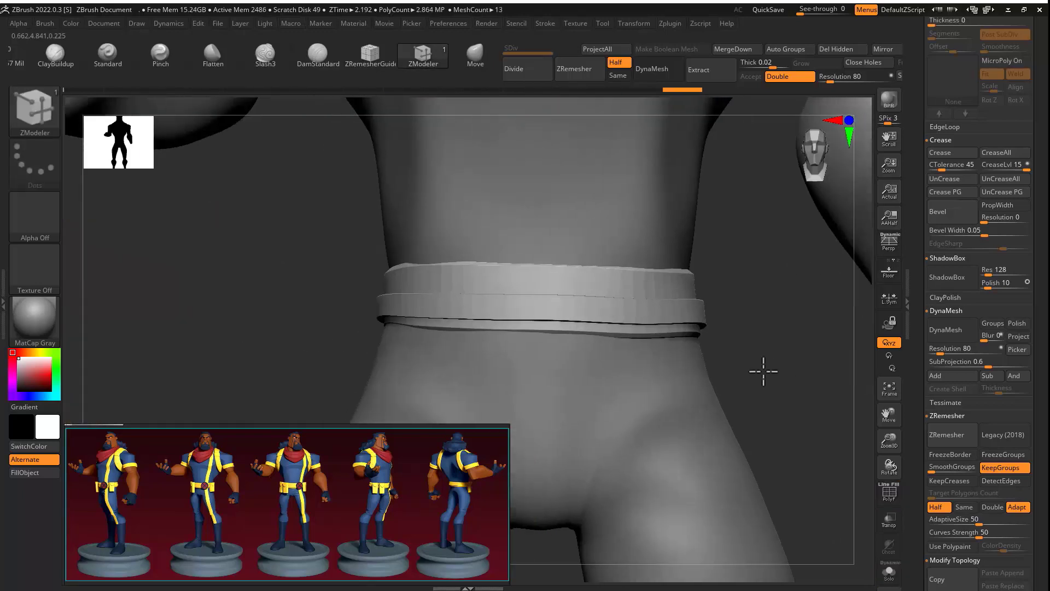
# Step: Append a cylinder for the belt buckle and rotate it so its round face points forward
pyautogui.click(1006, 442)
pyautogui.click(625, 341)
pyautogui.click(976, 330)
pyautogui.press('w')
pyautogui.keyDown('ctrl'); pyautogui.moveTo(755, 274); pyautogui.dragTo(750, 208, button='right'); pyautogui.keyUp('ctrl')
pyautogui.moveTo(546, 143); pyautogui.dragTo(553, 241)
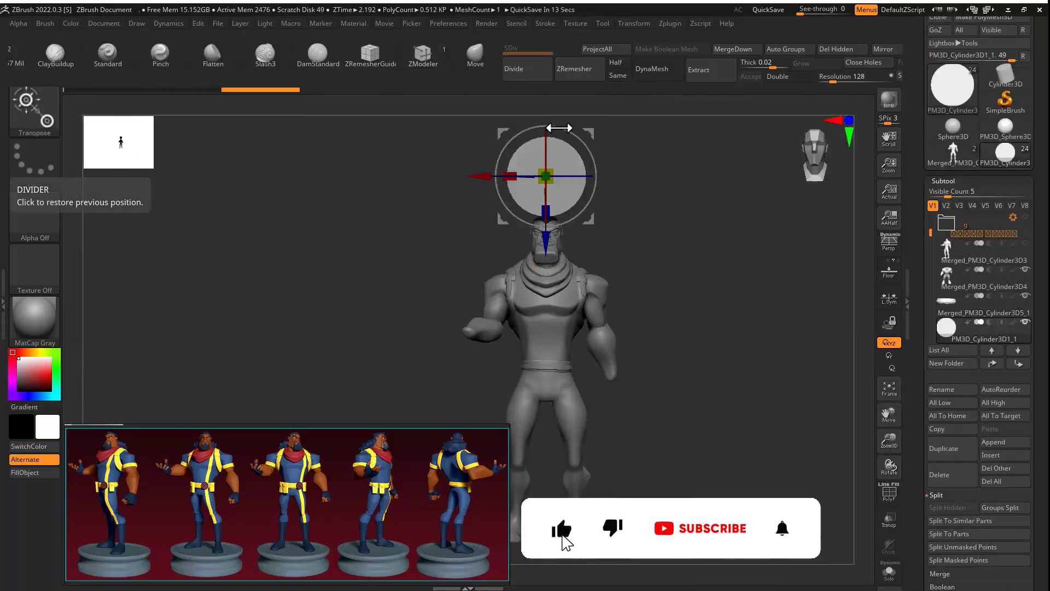
pyautogui.keyDown('ctrl'); pyautogui.moveTo(560, 128); pyautogui.dragTo(550, 245, button='right'); pyautogui.keyUp('ctrl')
pyautogui.hotkey('shift', 'f')
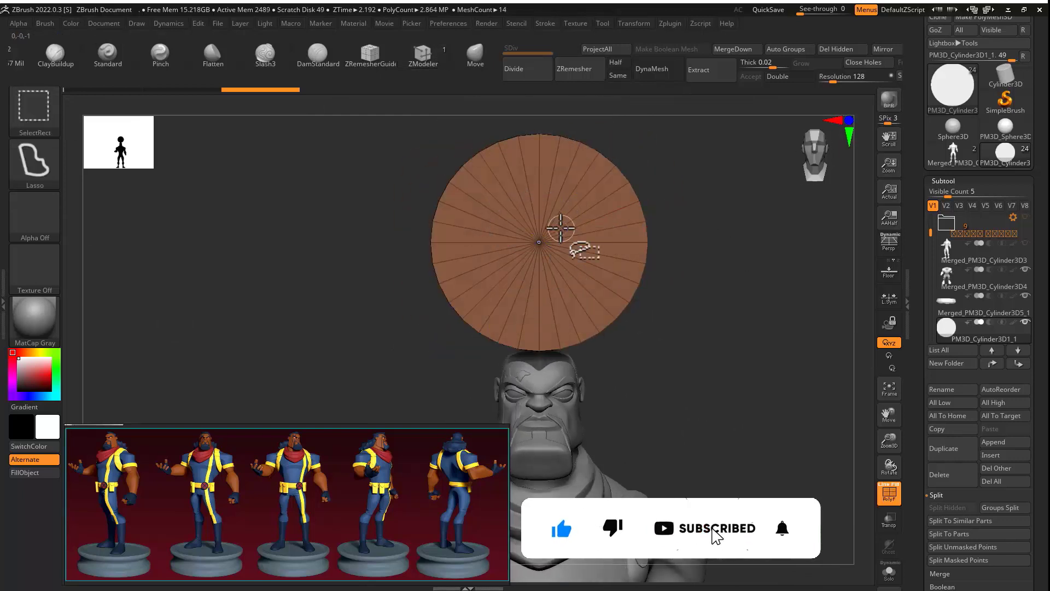
# Step: Hide the cylinder's end caps and delete the hidden geometry to leave an open tube
pyautogui.keyDown('ctrl'); pyautogui.keyDown('shift'); pyautogui.click(561, 228); pyautogui.keyUp('shift'); pyautogui.keyUp('ctrl')
pyautogui.moveTo(706, 230); pyautogui.dragTo(761, 230, button='right')
pyautogui.keyDown('ctrl'); pyautogui.keyDown('shift'); pyautogui.moveTo(760, 229); pyautogui.dragTo(782, 246); pyautogui.keyUp('shift'); pyautogui.keyUp('ctrl')
pyautogui.click(836, 48)
pyautogui.keyDown('ctrl'); pyautogui.moveTo(815, 175); pyautogui.dragTo(810, 240, button='right'); pyautogui.keyUp('ctrl')
# Step: Set the ZModeler edge action to Delete EdgeLoop Complete and remove the tube's extra loops
pyautogui.press('space')
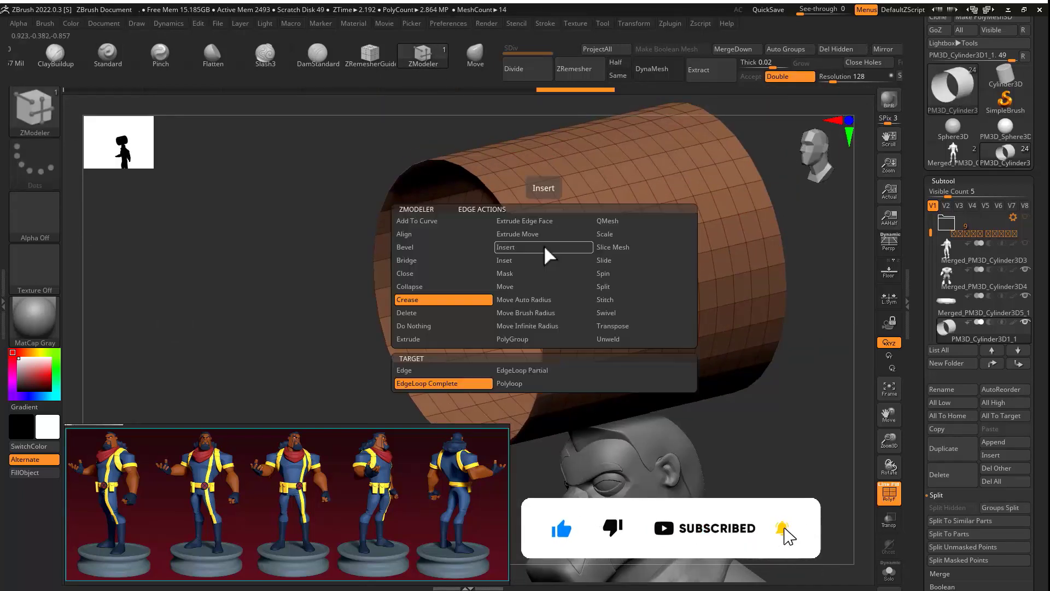
pyautogui.click(427, 313)
pyautogui.click(438, 383)
pyautogui.moveTo(559, 244); pyautogui.dragTo(750, 194)
# Step: Reduce the tube's depth with the transpose gizmo to form a narrow ring
pyautogui.keyDown('ctrl'); pyautogui.moveTo(765, 194); pyautogui.dragTo(733, 143, button='right'); pyautogui.keyUp('ctrl')
pyautogui.press('w')
pyautogui.moveTo(580, 272); pyautogui.dragTo(701, 247)
pyautogui.keyDown('shift'); pyautogui.moveTo(701, 246); pyautogui.dragTo(733, 240, button='right'); pyautogui.keyUp('shift')
pyautogui.keyDown('ctrl'); pyautogui.moveTo(733, 240); pyautogui.dragTo(711, 71, button='right'); pyautogui.keyUp('ctrl')
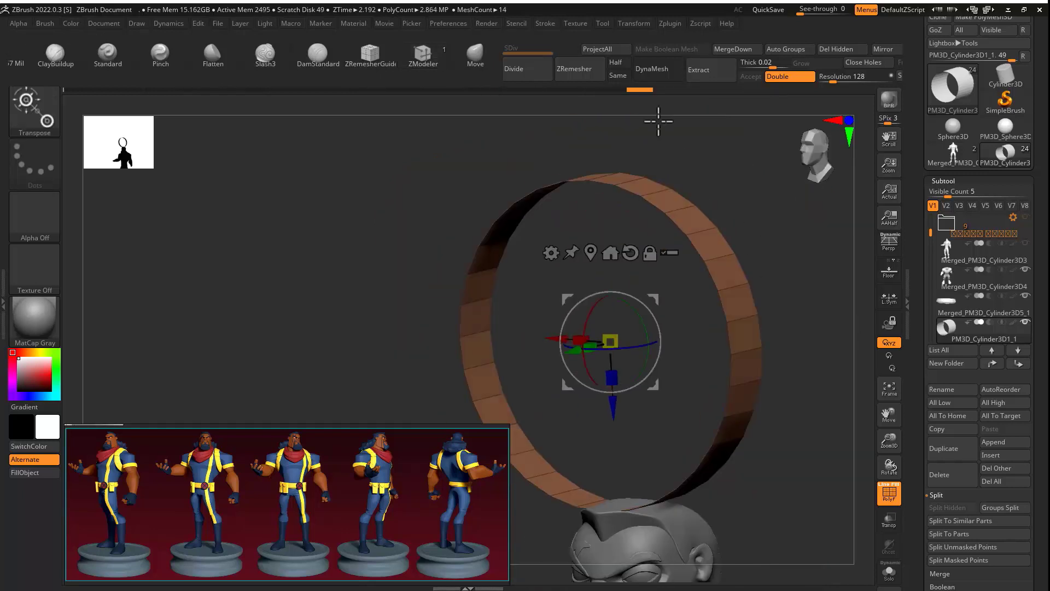
pyautogui.moveTo(659, 122)
pyautogui.mouseDown(button='right')
pyautogui.moveTo(728, 221)
pyautogui.moveTo(744, 218)
pyautogui.mouseUp(button='right')
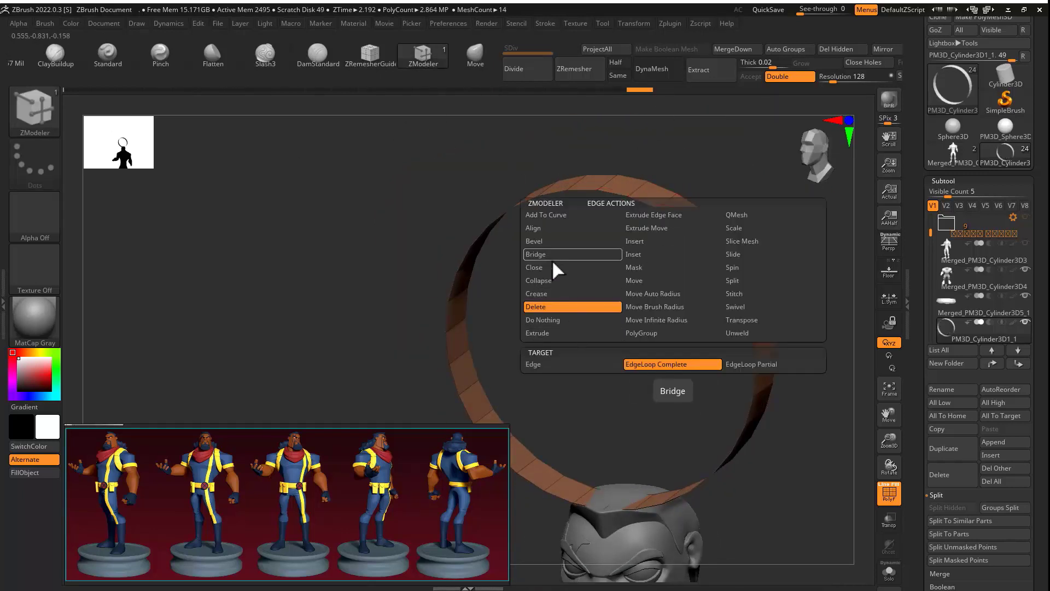
# Step: Close the ring's open holes with the ZModeler Close edge action to form a solid disc
pyautogui.click(551, 268)
pyautogui.moveTo(657, 293); pyautogui.dragTo(632, 179, button='right')
pyautogui.click(476, 241)
pyautogui.press('space')
pyautogui.click(602, 347)
pyautogui.click(622, 210)
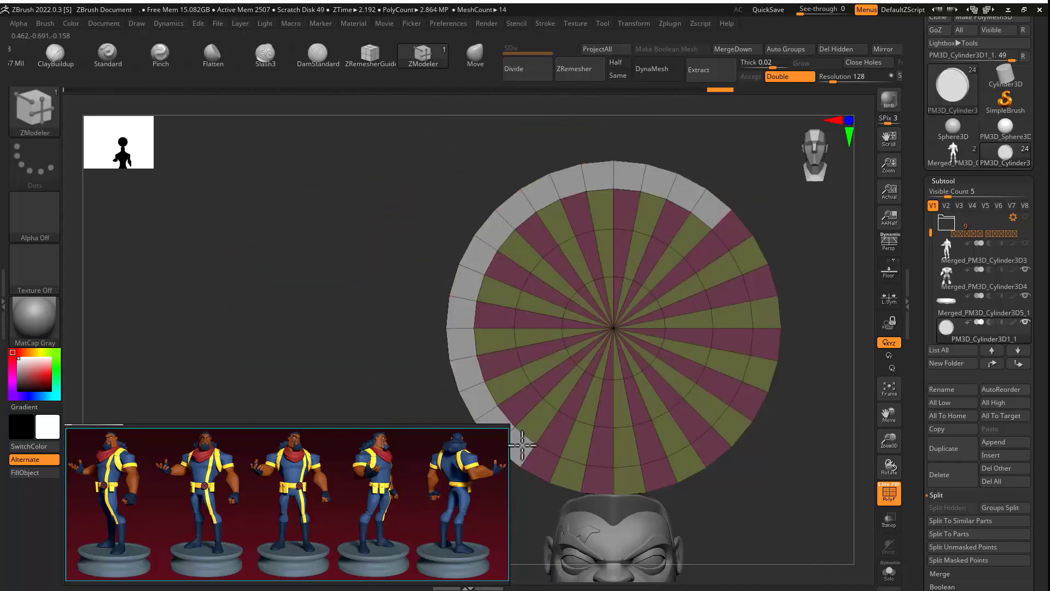
# Step: Select the disc's outer face ring with ZModeler and shape it into a raised rim around a recessed centre
pyautogui.keyDown('alt'); pyautogui.moveTo(765, 314); pyautogui.dragTo(745, 219); pyautogui.keyUp('alt')
pyautogui.moveTo(752, 205); pyautogui.dragTo(684, 216, button='right')
pyautogui.press('space')
pyautogui.click(672, 238)
pyautogui.click(733, 240)
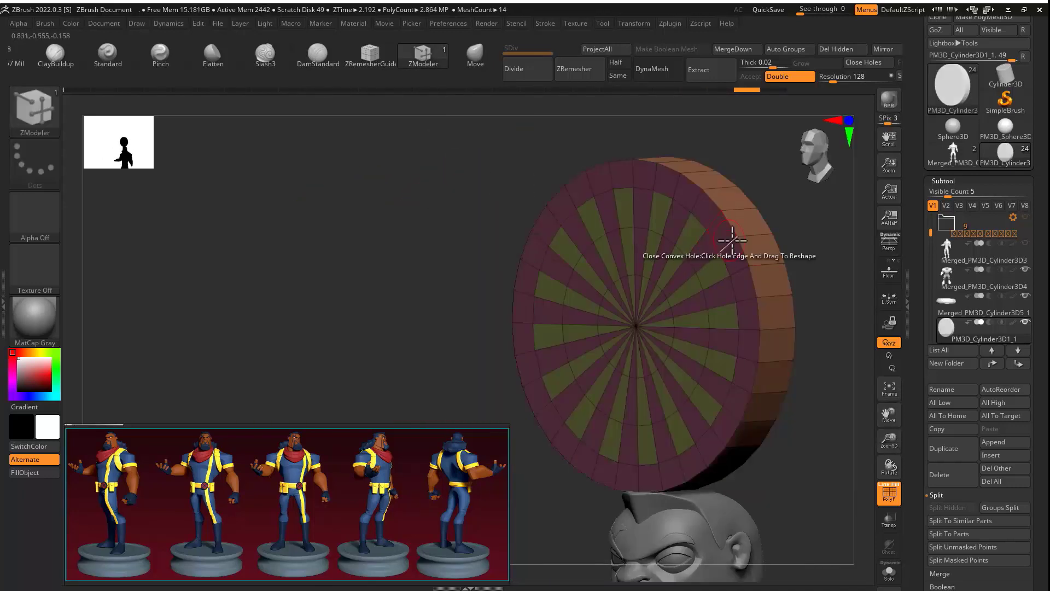
pyautogui.moveTo(731, 241); pyautogui.dragTo(805, 237, button='right')
pyautogui.press('space')
pyautogui.click(573, 221)
pyautogui.click(593, 278)
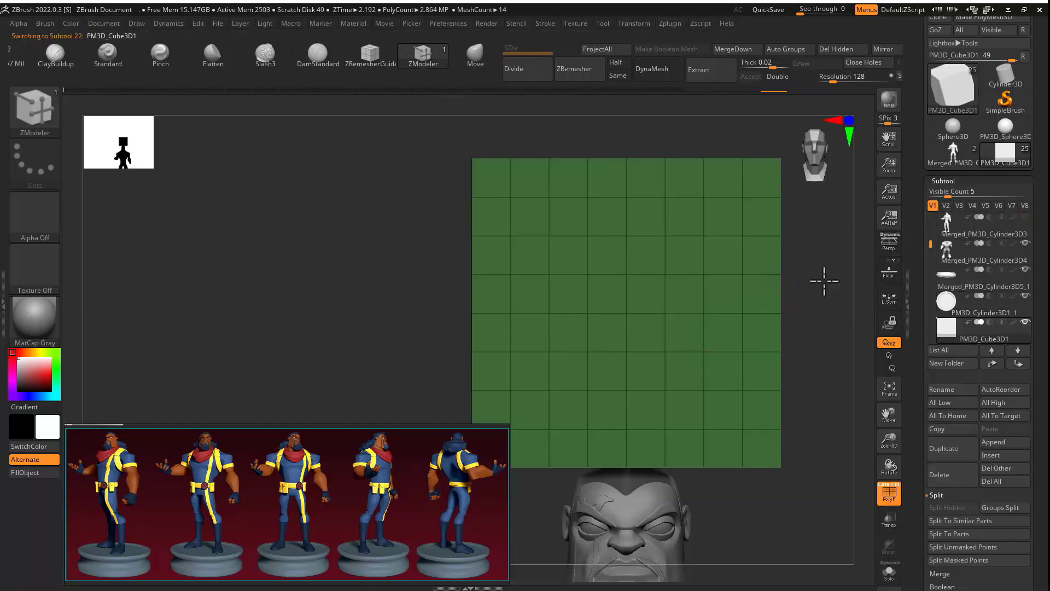
# Step: Append a cube, reinitialize it as a 2×2×2 QCube, and shape it into a thin bar running diagonally across the disc
pyautogui.keyDown('ctrl'); pyautogui.moveTo(712, 264); pyautogui.dragTo(714, 336, button='right'); pyautogui.keyUp('ctrl')
pyautogui.moveTo(713, 337); pyautogui.dragTo(738, 344)
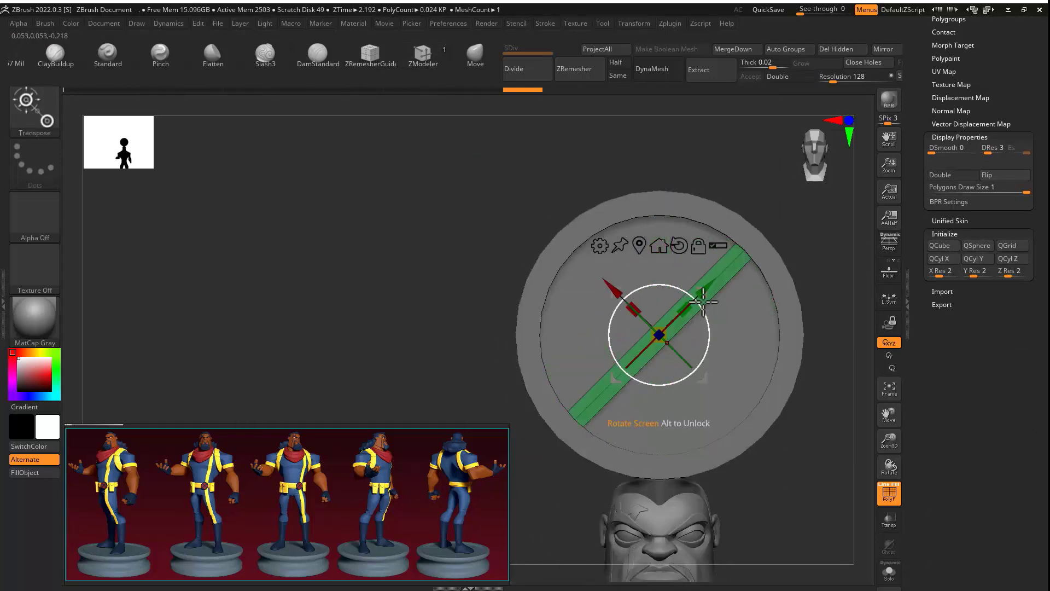
pyautogui.moveTo(704, 300); pyautogui.dragTo(711, 346)
# Step: Complete the X with a crossing bar and merge the bars down into the buckle disc
pyautogui.keyDown('alt'); pyautogui.moveTo(851, 268); pyautogui.dragTo(821, 208, button='right'); pyautogui.keyUp('alt')
pyautogui.click(947, 304)
pyautogui.moveTo(951, 569); pyautogui.dragTo(953, 470)
pyautogui.click(944, 411)
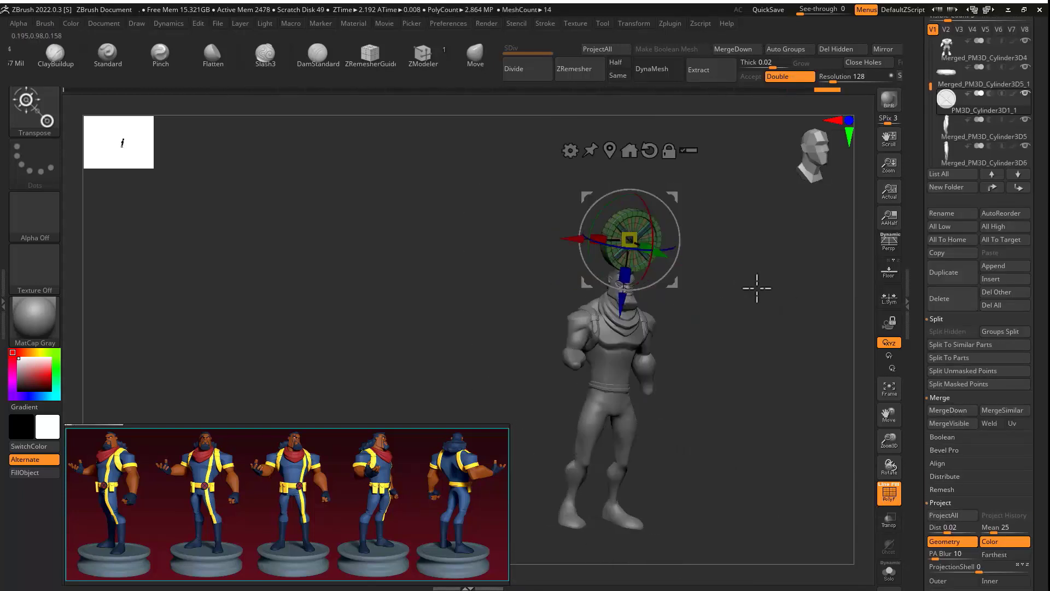
# Step: Scale the buckle down, move it to the front of the belt and align it with the waist
pyautogui.moveTo(728, 372); pyautogui.dragTo(684, 372, button='right')
pyautogui.keyDown('alt'); pyautogui.moveTo(684, 372); pyautogui.dragTo(751, 300, button='right'); pyautogui.keyUp('alt')
pyautogui.moveTo(773, 367); pyautogui.dragTo(741, 368)
pyautogui.moveTo(742, 328); pyautogui.dragTo(656, 317, button='right')
pyautogui.moveTo(653, 356); pyautogui.dragTo(603, 275)
pyautogui.moveTo(603, 275); pyautogui.dragTo(525, 306, button='right')
pyautogui.moveTo(574, 356); pyautogui.dragTo(591, 356)
pyautogui.moveTo(590, 356); pyautogui.dragTo(727, 416, button='right')
pyautogui.moveTo(726, 416)
pyautogui.keyDown('ctrl'); pyautogui.mouseDown(button='right')
pyautogui.moveTo(726, 355)
pyautogui.moveTo(591, 405)
pyautogui.moveTo(711, 406)
pyautogui.mouseUp(button='right'); pyautogui.keyUp('ctrl')
pyautogui.keyDown('ctrl'); pyautogui.moveTo(711, 405); pyautogui.dragTo(732, 398, button='right'); pyautogui.keyUp('ctrl')
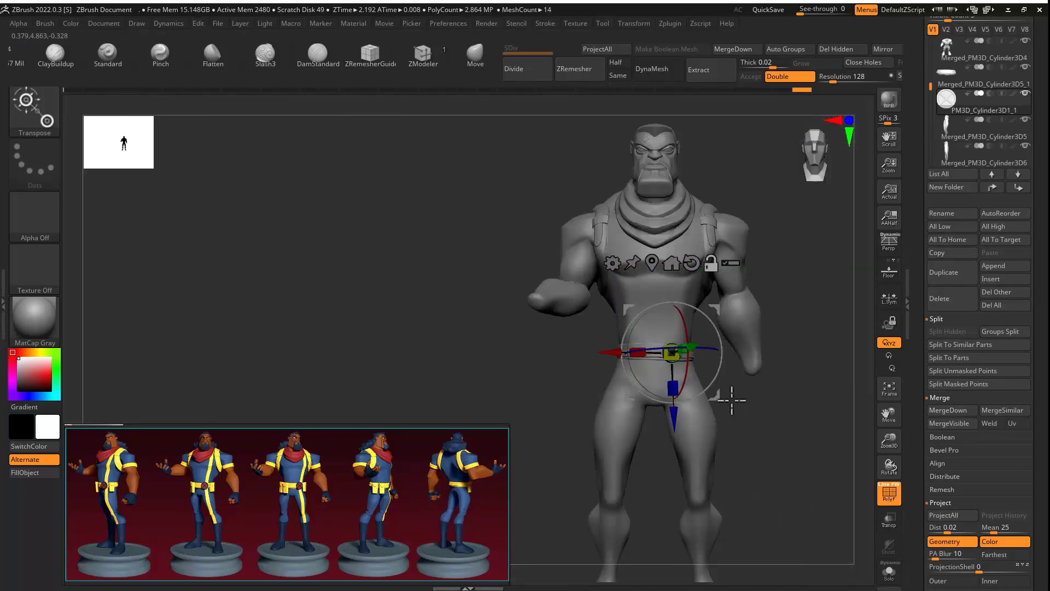
# Step: Append a cube for a belt pouch, stretch it into a tall box and ZRemesh it with Same enabled
pyautogui.click(1001, 266)
pyautogui.click(574, 344)
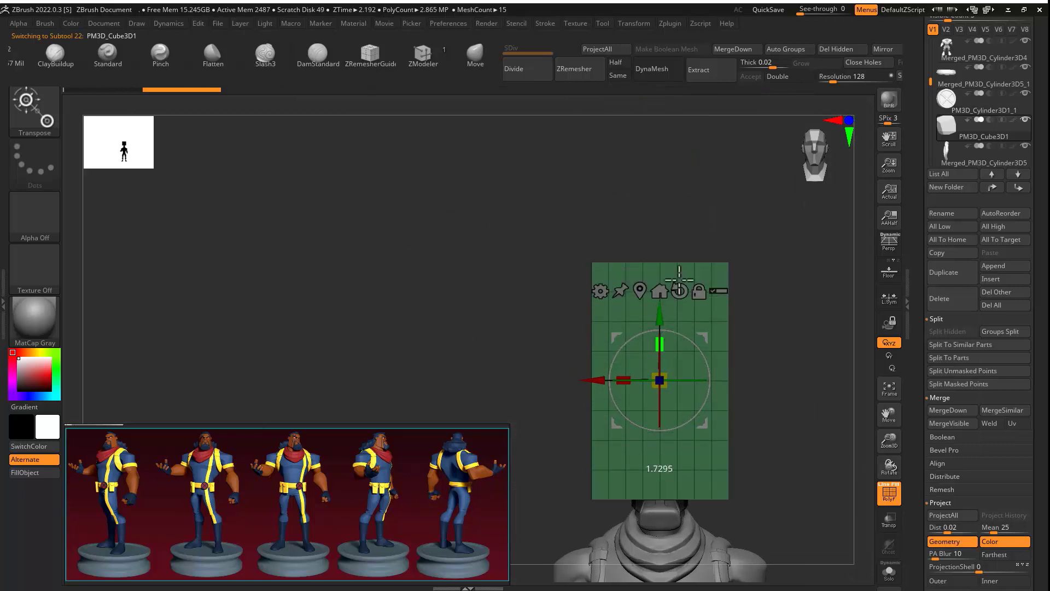
pyautogui.moveTo(740, 279); pyautogui.dragTo(684, 276, button='right')
pyautogui.click(617, 74)
pyautogui.click(575, 69)
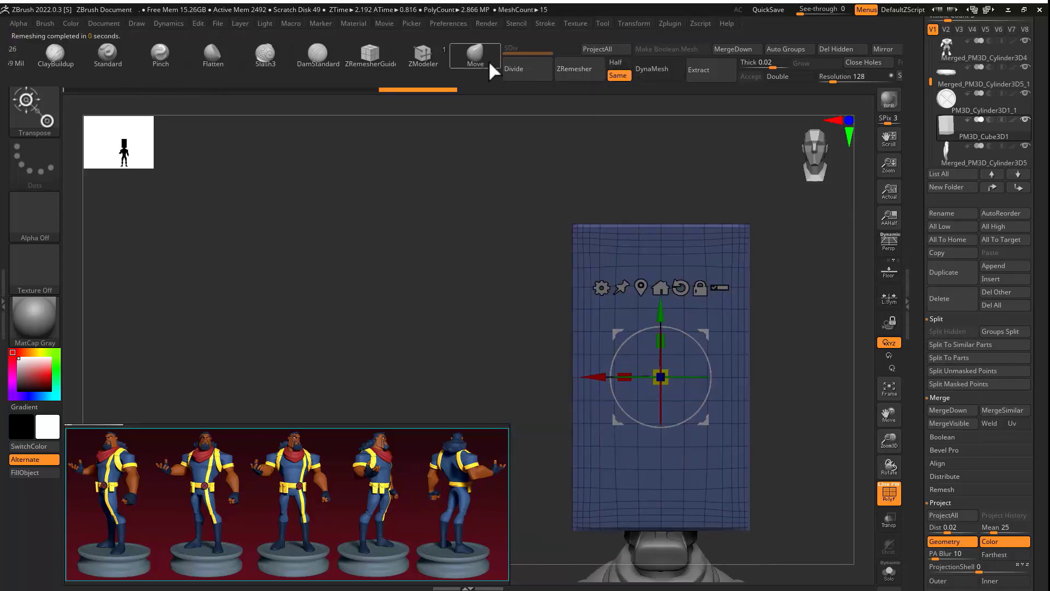
pyautogui.moveTo(447, 154); pyautogui.dragTo(475, 237, button='right')
pyautogui.moveTo(475, 243); pyautogui.dragTo(673, 335)
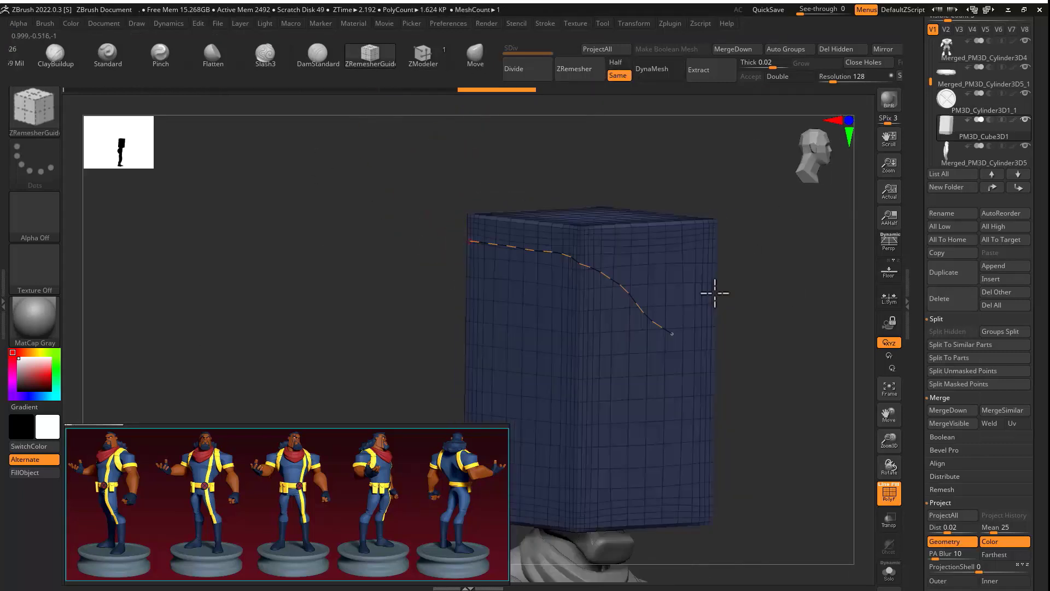
pyautogui.hotkey('ctrl', 'z')
# Step: ZRemesh the pouch box again for a denser mesh
pyautogui.moveTo(715, 293)
pyautogui.mouseDown(button='right')
pyautogui.moveTo(691, 291)
pyautogui.moveTo(744, 293)
pyautogui.mouseUp(button='right')
pyautogui.click(575, 69)
pyautogui.moveTo(702, 246); pyautogui.dragTo(673, 247, button='right')
pyautogui.keyDown('ctrl'); pyautogui.moveTo(673, 247); pyautogui.dragTo(597, 221, button='right'); pyautogui.keyUp('ctrl')
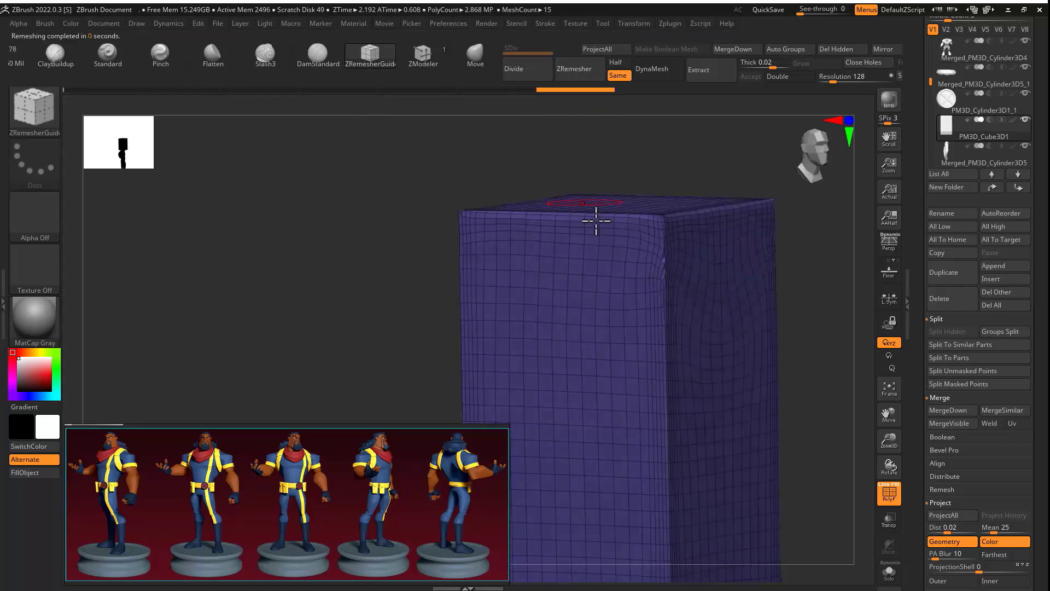
# Step: Sculpt the pouch flap's outline across the side and front of the box, then remesh it
pyautogui.press('space')
pyautogui.click(581, 284)
pyautogui.moveTo(476, 222); pyautogui.dragTo(711, 249)
pyautogui.moveTo(765, 277); pyautogui.dragTo(717, 268, button='right')
pyautogui.moveTo(752, 236)
pyautogui.mouseDown()
pyautogui.moveTo(558, 258)
pyautogui.moveTo(750, 208)
pyautogui.mouseUp()
pyautogui.moveTo(585, 154)
pyautogui.mouseDown(button='right')
pyautogui.moveTo(622, 176)
pyautogui.moveTo(573, 314)
pyautogui.mouseUp(button='right')
pyautogui.click(575, 69)
# Step: Deepen the crease under the pouch flap with DamStandard and remesh the box
pyautogui.moveTo(573, 314); pyautogui.dragTo(646, 355)
pyautogui.moveTo(542, 328); pyautogui.dragTo(572, 328, button='right')
pyautogui.moveTo(573, 328); pyautogui.dragTo(525, 301)
pyautogui.moveTo(525, 301); pyautogui.dragTo(579, 299, button='right')
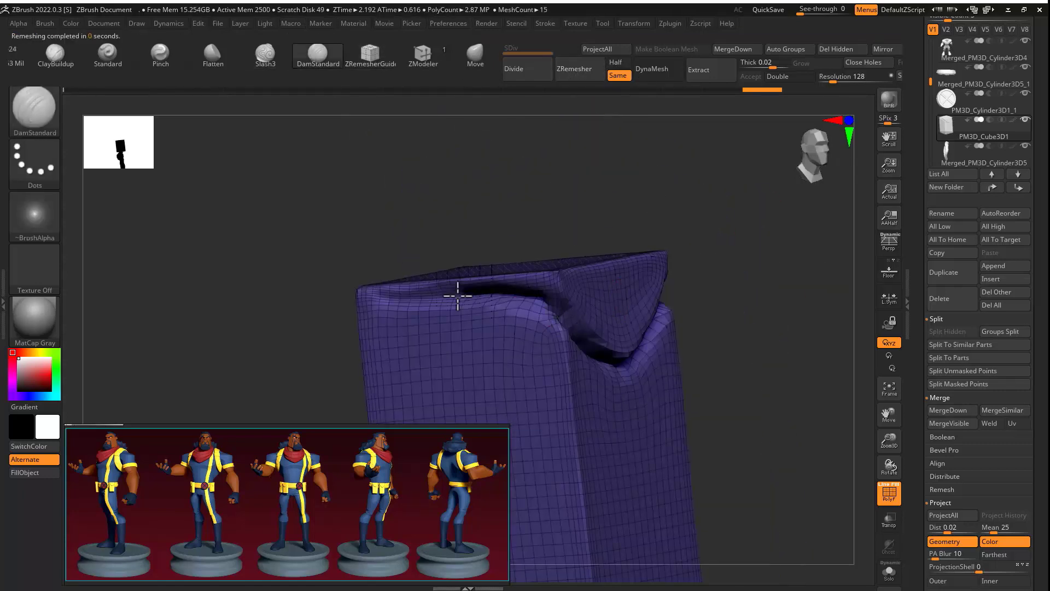
pyautogui.moveTo(457, 296); pyautogui.dragTo(372, 289)
pyautogui.moveTo(684, 328); pyautogui.dragTo(572, 343, button='right')
pyautogui.click(574, 69)
pyautogui.moveTo(613, 257)
pyautogui.mouseDown(button='right')
pyautogui.moveTo(656, 246)
pyautogui.moveTo(425, 263)
pyautogui.mouseUp(button='right')
# Step: Tighten the crease along the pouch flap with the Pinch brush
pyautogui.click(160, 55)
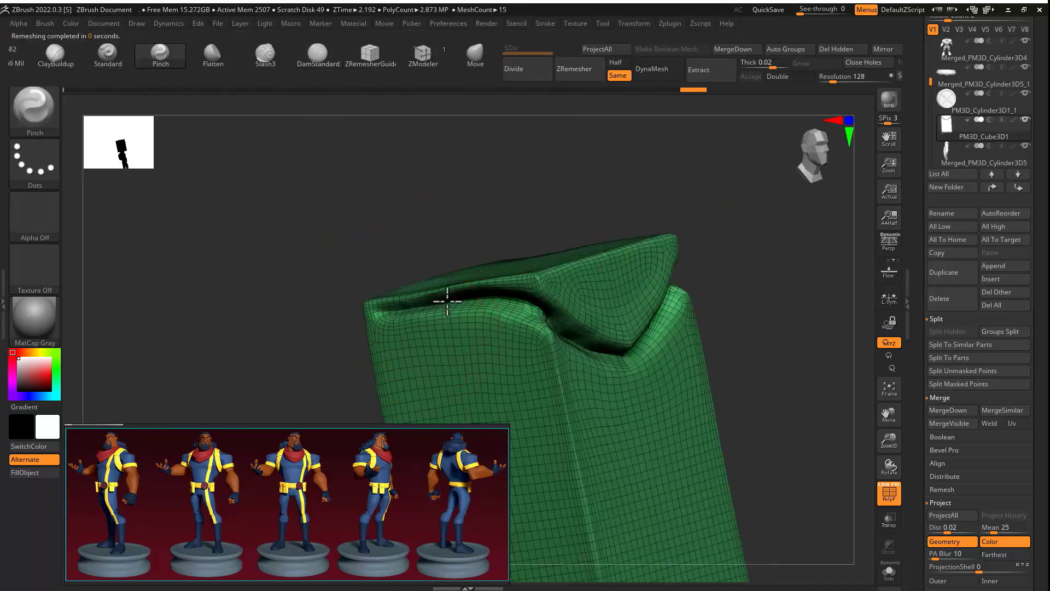
pyautogui.moveTo(447, 300); pyautogui.dragTo(383, 306)
pyautogui.moveTo(602, 274); pyautogui.dragTo(684, 285, button='right')
pyautogui.keyDown('ctrl'); pyautogui.moveTo(684, 285); pyautogui.dragTo(607, 299, button='right'); pyautogui.keyUp('ctrl')
# Step: Refine the pouch's overall shape and flap with the Flatten and Move brushes
pyautogui.click(214, 57)
pyautogui.click(475, 55)
pyautogui.moveTo(727, 230); pyautogui.dragTo(690, 230, button='right')
pyautogui.keyDown('ctrl'); pyautogui.moveTo(690, 230); pyautogui.dragTo(707, 232, button='right'); pyautogui.keyUp('ctrl')
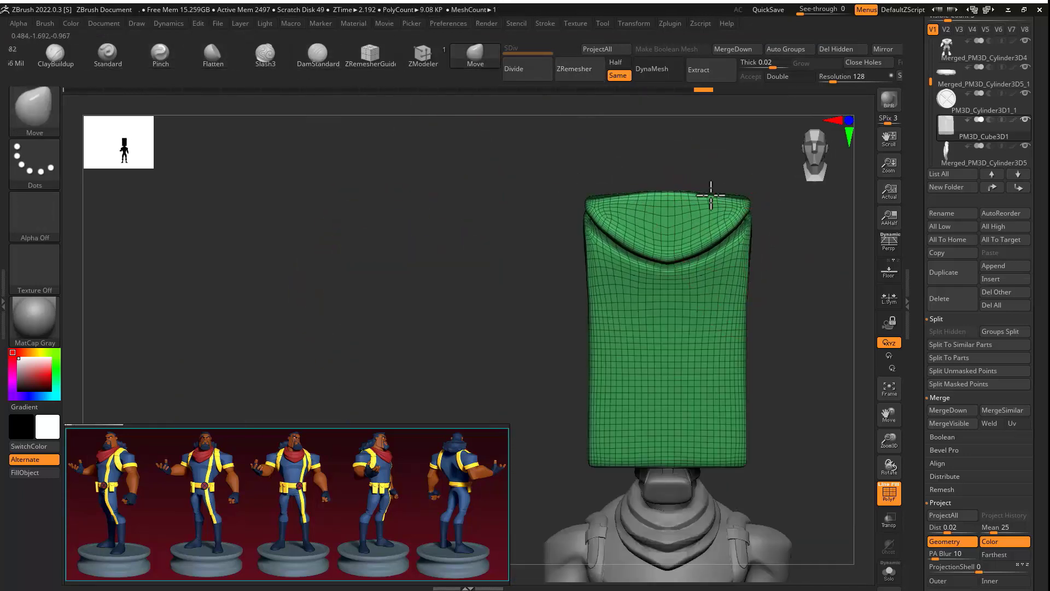
pyautogui.moveTo(711, 194)
pyautogui.mouseDown(button='right')
pyautogui.moveTo(757, 241)
pyautogui.moveTo(575, 235)
pyautogui.moveTo(708, 260)
pyautogui.mouseUp(button='right')
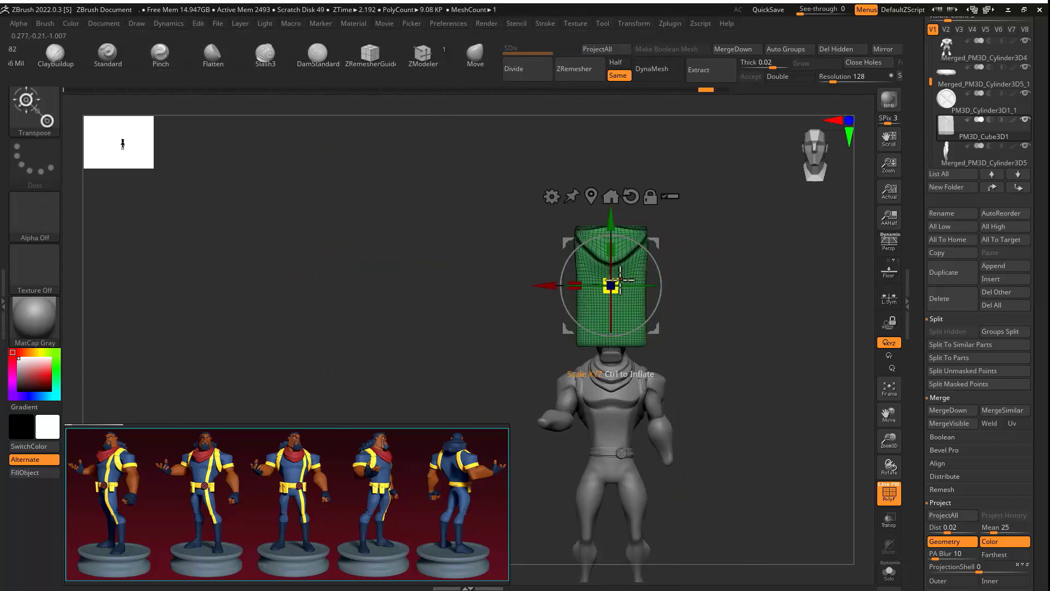
# Step: Scale the finished pouch down and move it beside the belt at waist height
pyautogui.moveTo(631, 369); pyautogui.dragTo(648, 359)
pyautogui.moveTo(648, 359); pyautogui.dragTo(687, 394, button='right')
pyautogui.keyDown('ctrl'); pyautogui.moveTo(688, 394); pyautogui.dragTo(687, 410, button='right'); pyautogui.keyUp('ctrl')
# Step: Hide the body, head and other subtools so only the belt, buckle and pouch remain in view
pyautogui.scroll(1, 1008, 100)
pyautogui.click(1025, 93)
pyautogui.click(1025, 67)
pyautogui.scroll(1, 1025, 60)
pyautogui.click(1024, 42)
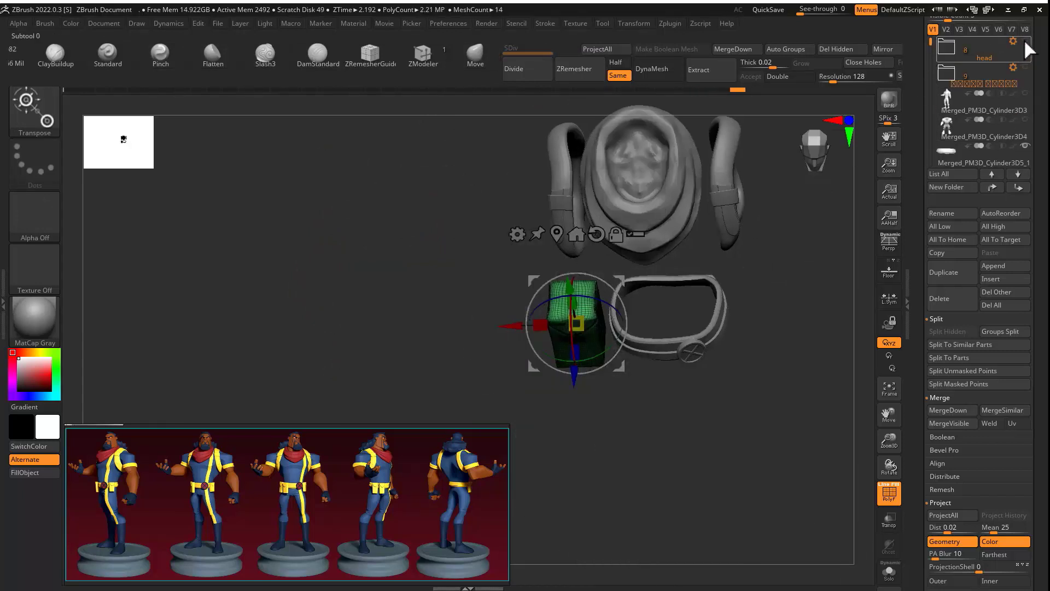
pyautogui.moveTo(927, 82); pyautogui.dragTo(926, 115)
# Step: Rotate the pouch to match the belt's curve, scale it down and seat it against the belt's corner
pyautogui.moveTo(748, 253); pyautogui.dragTo(748, 306, button='right')
pyautogui.keyDown('ctrl'); pyautogui.moveTo(748, 306); pyautogui.dragTo(748, 340, button='right'); pyautogui.keyUp('ctrl')
pyautogui.moveTo(495, 280); pyautogui.dragTo(535, 296)
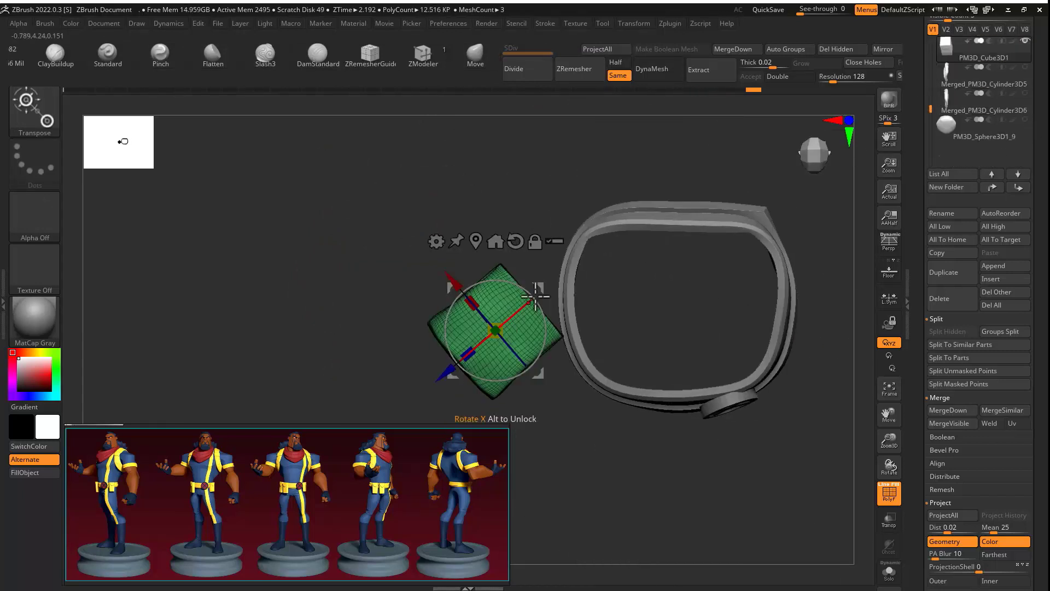
pyautogui.moveTo(722, 339); pyautogui.dragTo(724, 273, button='right')
pyautogui.keyDown('ctrl'); pyautogui.moveTo(725, 274); pyautogui.dragTo(689, 293, button='right'); pyautogui.keyUp('ctrl')
pyautogui.moveTo(618, 264); pyautogui.dragTo(619, 301)
pyautogui.moveTo(711, 246)
pyautogui.mouseDown(button='right')
pyautogui.moveTo(712, 277)
pyautogui.moveTo(727, 221)
pyautogui.moveTo(788, 270)
pyautogui.moveTo(789, 285)
pyautogui.moveTo(707, 234)
pyautogui.mouseUp(button='right')
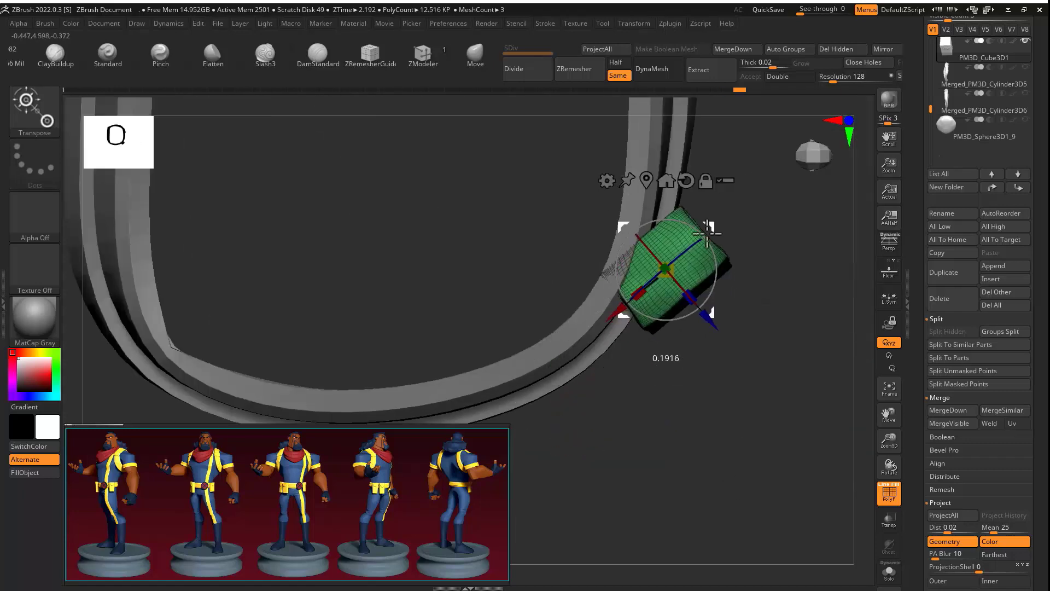
# Step: Position copies of the flap pouch around the belt, angling each one to follow the curve beside the buckle
pyautogui.moveTo(701, 339); pyautogui.dragTo(742, 239, button='right')
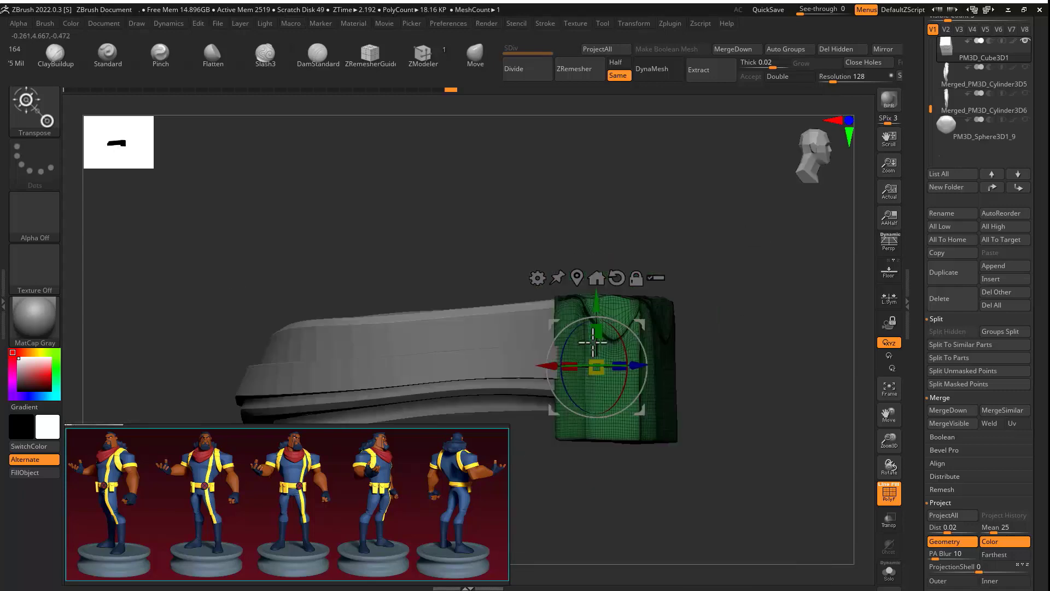
pyautogui.moveTo(684, 328); pyautogui.dragTo(775, 397, button='right')
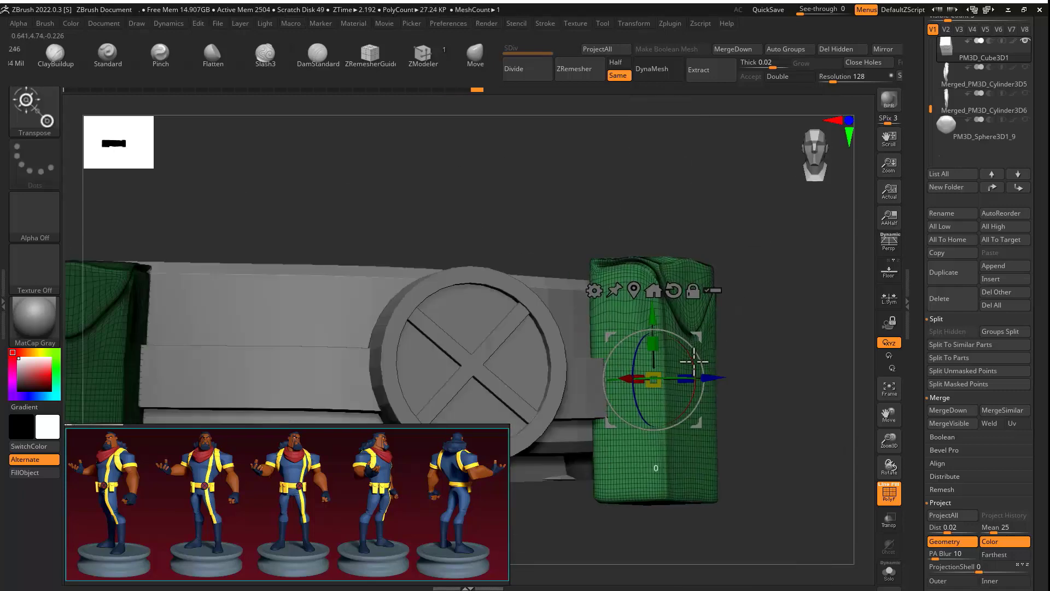
pyautogui.moveTo(629, 372); pyautogui.dragTo(627, 346, button='right')
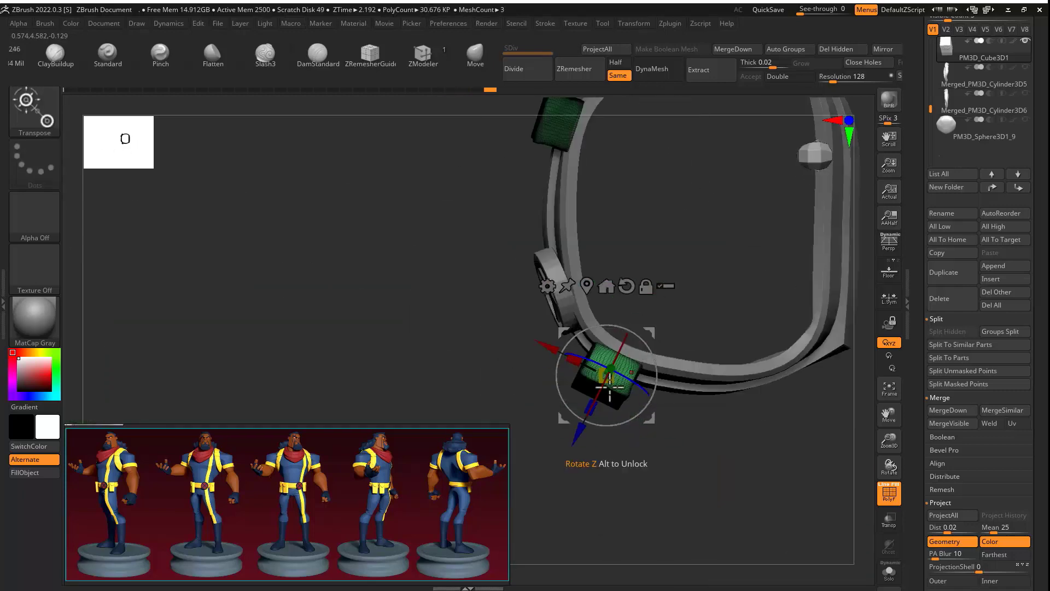
pyautogui.moveTo(605, 387)
pyautogui.mouseDown(button='right')
pyautogui.moveTo(680, 242)
pyautogui.moveTo(703, 363)
pyautogui.moveTo(753, 255)
pyautogui.moveTo(802, 288)
pyautogui.mouseUp(button='right')
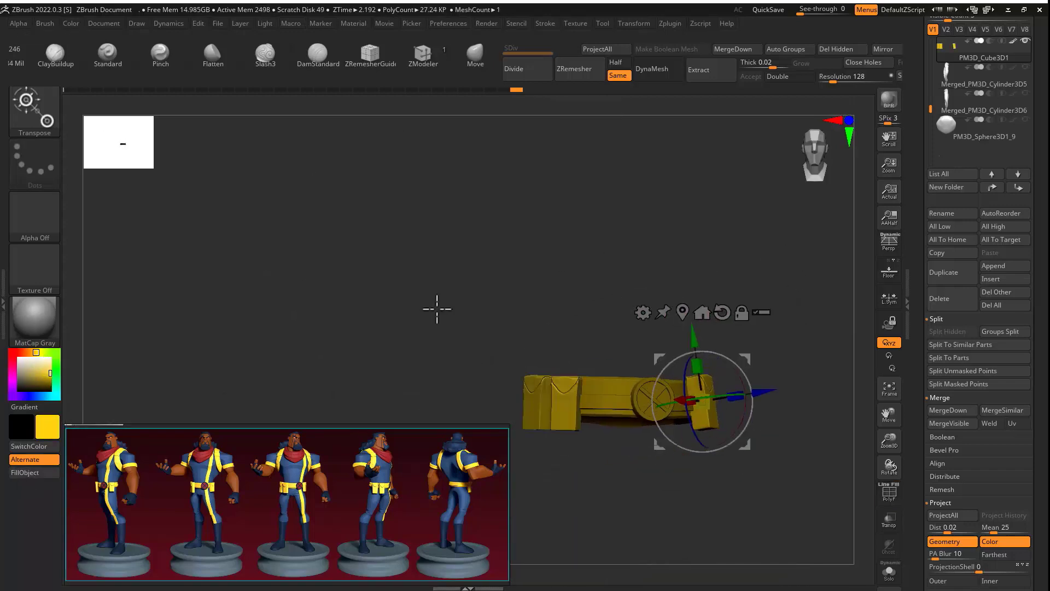
# Step: Select the round X buckle, set bright red as the active colour and display the buckle's polygroups
pyautogui.keyDown('ctrl'); pyautogui.moveTo(656, 289); pyautogui.dragTo(656, 328, button='right'); pyautogui.keyUp('ctrl')
pyautogui.keyDown('alt'); pyautogui.click(646, 367); pyautogui.keyUp('alt')
pyautogui.keyDown('alt'); pyautogui.click(654, 366); pyautogui.keyUp('alt')
pyautogui.keyDown('ctrl'); pyautogui.moveTo(788, 285); pyautogui.dragTo(842, 383, button='right'); pyautogui.keyUp('ctrl')
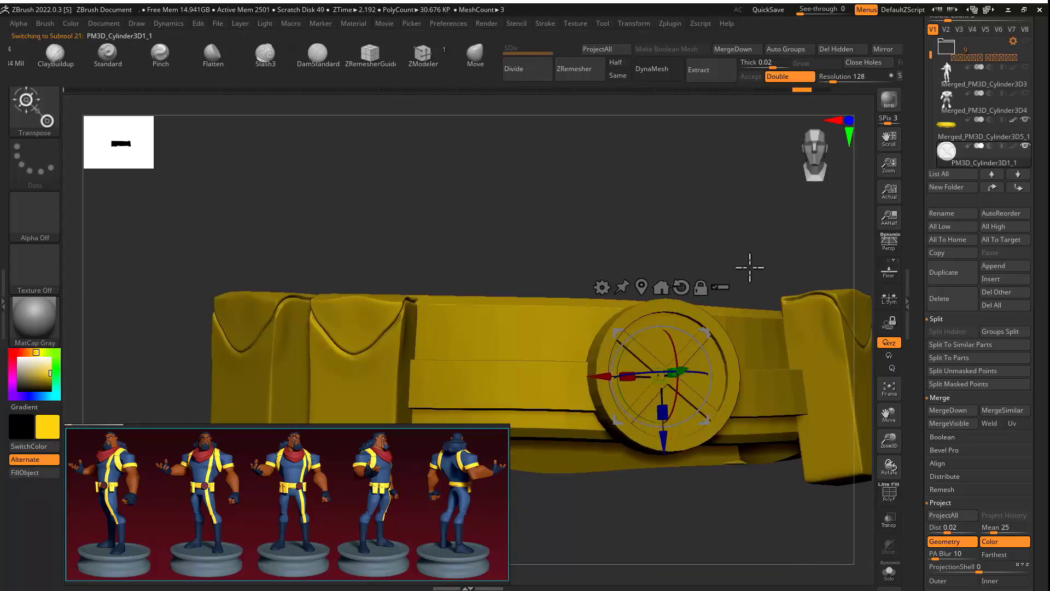
pyautogui.keyDown('ctrl'); pyautogui.moveTo(748, 268); pyautogui.dragTo(777, 328, button='right'); pyautogui.keyUp('ctrl')
pyautogui.press('v')
pyautogui.click(50, 376)
pyautogui.press('v')
pyautogui.press('v')
pyautogui.keyDown('ctrl'); pyautogui.moveTo(705, 147); pyautogui.dragTo(726, 176, button='right'); pyautogui.keyUp('ctrl')
pyautogui.hotkey('shift', 'f')
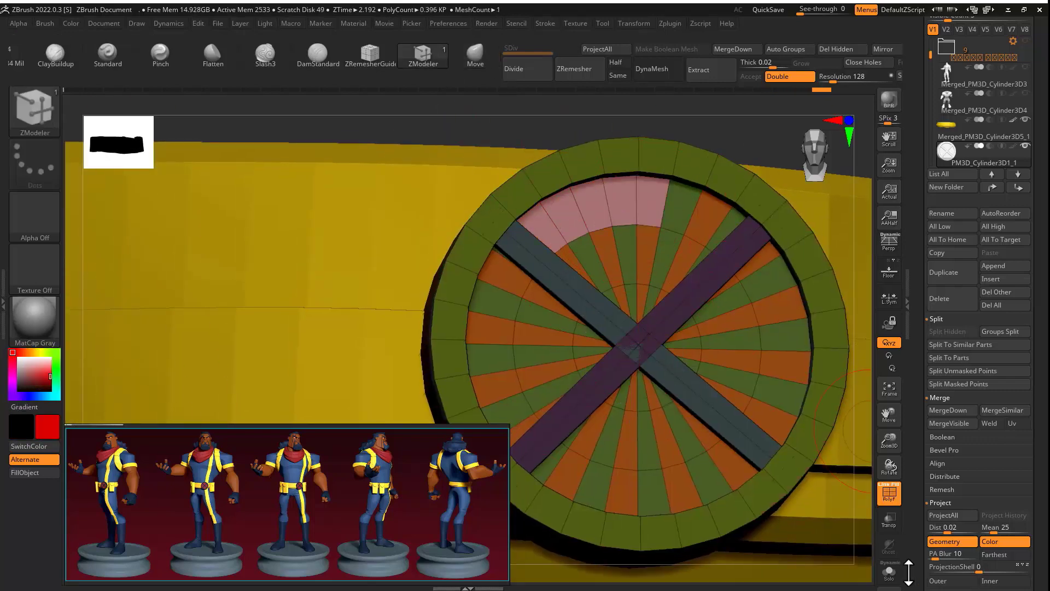
# Step: Isolate the buckle and fill its outer rim with black and its inner disc with red
pyautogui.click(891, 572)
pyautogui.keyDown('ctrl'); pyautogui.keyDown('shift'); pyautogui.moveTo(745, 512); pyautogui.dragTo(596, 523); pyautogui.keyUp('shift'); pyautogui.keyUp('ctrl')
pyautogui.hotkey('ctrl', 'shift', 'a')
pyautogui.moveTo(298, 327); pyautogui.dragTo(246, 318, button='right')
pyautogui.hotkey('shift', 'f')
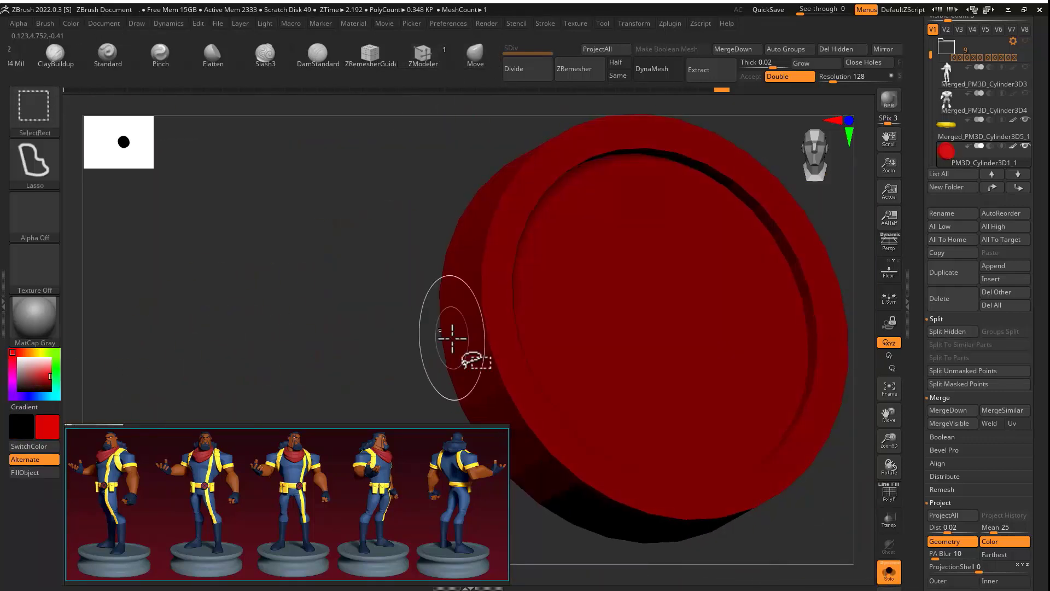
pyautogui.keyDown('ctrl'); pyautogui.keyDown('shift'); pyautogui.click(422, 331); pyautogui.keyUp('shift'); pyautogui.keyUp('ctrl')
pyautogui.moveTo(334, 312); pyautogui.dragTo(492, 290, button='right')
pyautogui.press('v')
pyautogui.click(46, 474)
pyautogui.keyDown('ctrl'); pyautogui.keyDown('shift'); pyautogui.click(339, 296); pyautogui.keyUp('shift'); pyautogui.keyUp('ctrl')
pyautogui.keyDown('ctrl'); pyautogui.keyDown('shift'); pyautogui.click(518, 300); pyautogui.keyUp('shift'); pyautogui.keyUp('ctrl')
pyautogui.click(14, 446)
pyautogui.click(24, 473)
pyautogui.keyDown('ctrl'); pyautogui.keyDown('shift'); pyautogui.click(405, 301); pyautogui.keyUp('shift'); pyautogui.keyUp('ctrl')
# Step: Isolate the two diagonal X bars of the buckle in turn and fill both with black
pyautogui.moveTo(405, 301); pyautogui.dragTo(331, 304, button='right')
pyautogui.keyDown('alt'); pyautogui.moveTo(853, 202); pyautogui.dragTo(684, 192, button='right'); pyautogui.keyUp('alt')
pyautogui.hotkey('shift', 'f')
pyautogui.press('space')
pyautogui.moveTo(422, 294)
pyautogui.mouseDown(button='right')
pyautogui.moveTo(380, 300)
pyautogui.moveTo(438, 296)
pyautogui.mouseUp(button='right')
pyautogui.hotkey('shift', 'f')
pyautogui.press('v')
pyautogui.click(24, 473)
pyautogui.moveTo(307, 293); pyautogui.dragTo(262, 284, button='right')
pyautogui.keyDown('ctrl'); pyautogui.keyDown('shift'); pyautogui.click(342, 304); pyautogui.keyUp('shift'); pyautogui.keyUp('ctrl')
pyautogui.press('v')
pyautogui.click(50, 474)
pyautogui.keyDown('ctrl'); pyautogui.keyDown('shift'); pyautogui.click(271, 284); pyautogui.keyUp('shift'); pyautogui.keyUp('ctrl')
pyautogui.keyDown('ctrl'); pyautogui.keyDown('shift'); pyautogui.click(513, 310); pyautogui.keyUp('shift'); pyautogui.keyUp('ctrl')
pyautogui.click(34, 473)
pyautogui.keyDown('ctrl'); pyautogui.keyDown('shift'); pyautogui.click(262, 339); pyautogui.keyUp('shift'); pyautogui.keyUp('ctrl')
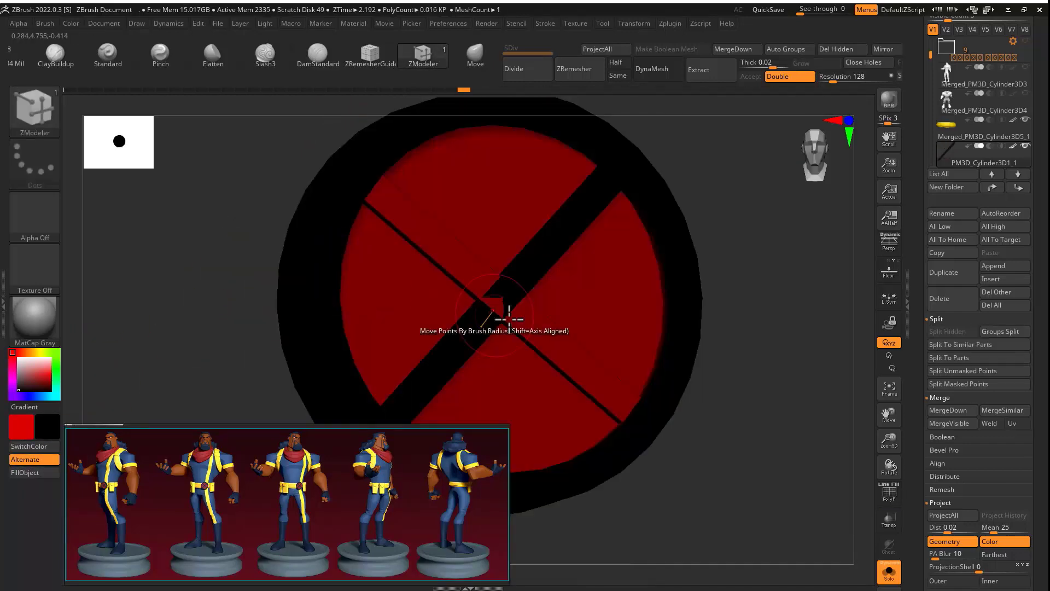
pyautogui.keyDown('ctrl'); pyautogui.keyDown('shift'); pyautogui.click(507, 314); pyautogui.keyUp('shift'); pyautogui.keyUp('ctrl')
pyautogui.click(37, 475)
pyautogui.keyDown('ctrl'); pyautogui.keyDown('shift'); pyautogui.click(263, 339); pyautogui.keyUp('shift'); pyautogui.keyUp('ctrl')
# Step: Bring the body, shoulder straps and scarf back into view and set the active colour to a near-white grey
pyautogui.keyDown('ctrl'); pyautogui.moveTo(657, 383); pyautogui.dragTo(657, 306, button='right'); pyautogui.keyUp('ctrl')
pyautogui.click(1025, 93)
pyautogui.click(18, 359)
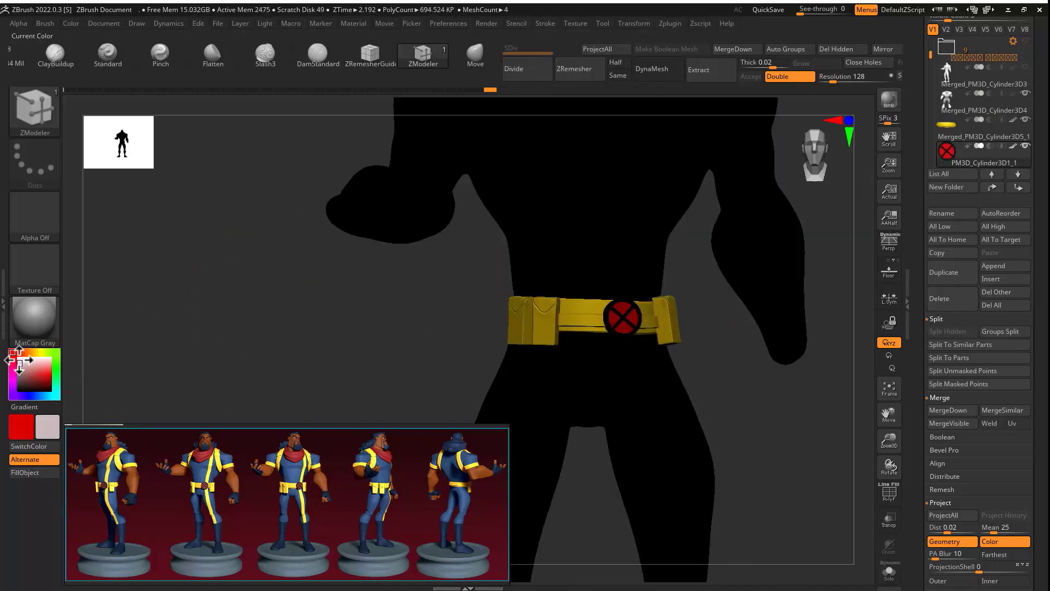
pyautogui.moveTo(931, 55); pyautogui.dragTo(933, 85)
pyautogui.click(1025, 146)
pyautogui.moveTo(777, 273); pyautogui.dragTo(738, 273, button='right')
pyautogui.keyDown('ctrl'); pyautogui.moveTo(739, 274); pyautogui.dragTo(739, 307, button='right'); pyautogui.keyUp('ctrl')
# Step: Fill both shoulder straps with the belt's yellow and the scarf with dark red
pyautogui.keyDown('alt'); pyautogui.click(688, 305); pyautogui.keyUp('alt')
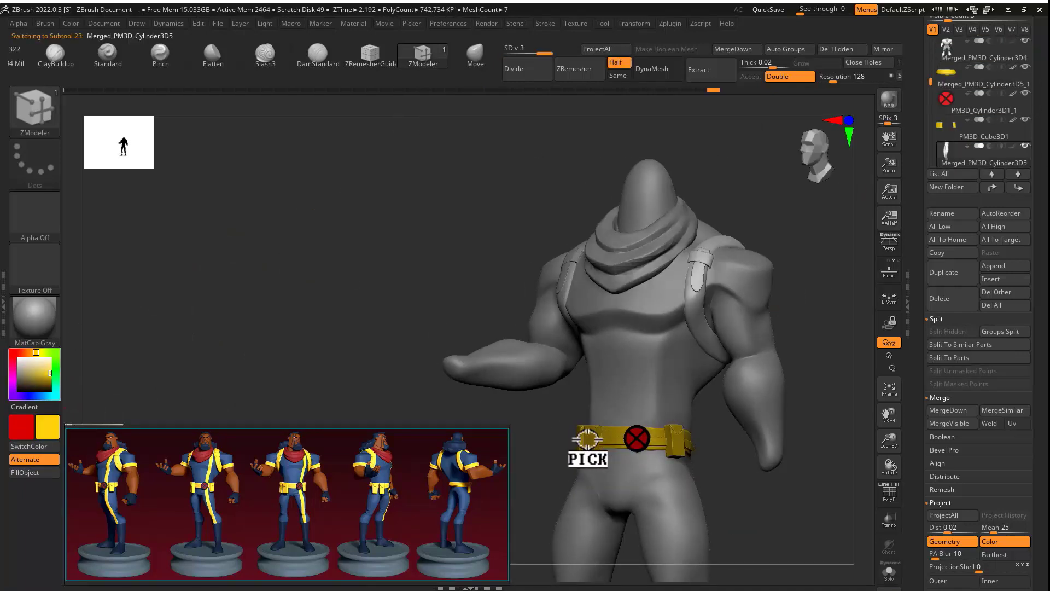
pyautogui.moveTo(588, 438); pyautogui.dragTo(588, 439)
pyautogui.click(34, 473)
pyautogui.keyDown('alt'); pyautogui.click(569, 273); pyautogui.keyUp('alt')
pyautogui.click(46, 446)
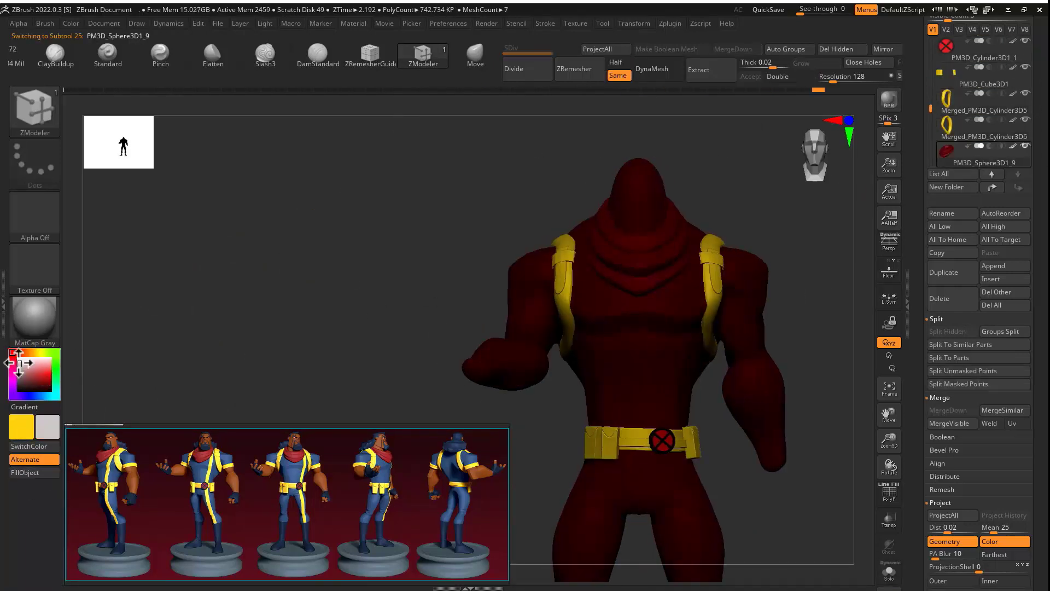
pyautogui.moveTo(19, 362); pyautogui.dragTo(18, 359)
# Step: Isolate the body mesh from the belt, straps and scarf and display its polygroups
pyautogui.keyDown('alt'); pyautogui.moveTo(841, 350); pyautogui.dragTo(781, 333, button='right'); pyautogui.keyUp('alt')
pyautogui.moveTo(930, 109); pyautogui.dragTo(930, 54)
pyautogui.moveTo(777, 394); pyautogui.dragTo(793, 437, button='right')
pyautogui.click(945, 110)
pyautogui.keyDown('ctrl'); pyautogui.moveTo(728, 421); pyautogui.dragTo(681, 384, button='right'); pyautogui.keyUp('ctrl')
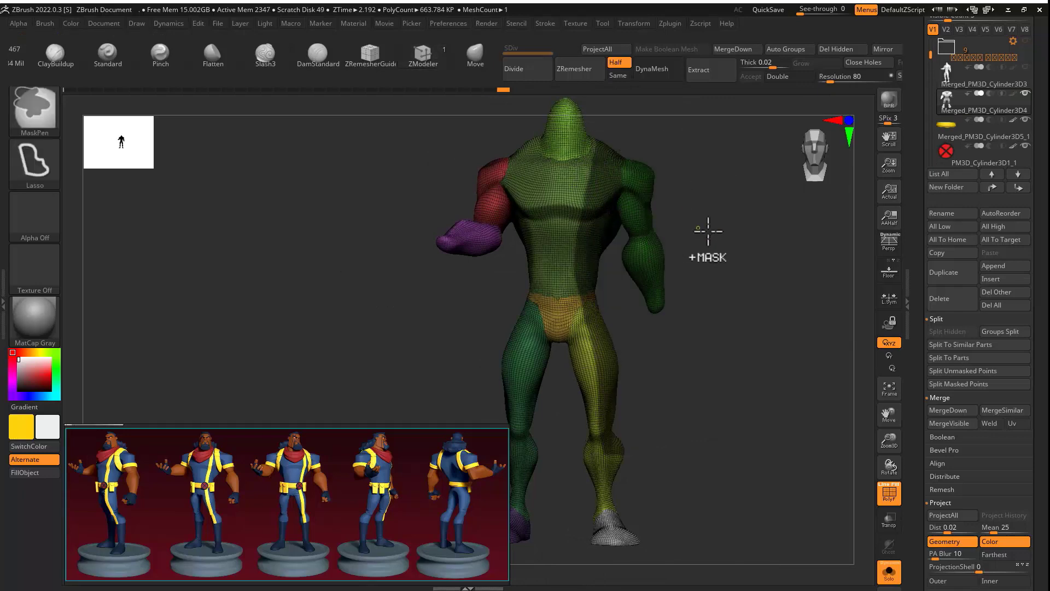
pyautogui.hotkey('ctrl', 'w')
pyautogui.moveTo(708, 231); pyautogui.dragTo(777, 268, button='right')
pyautogui.moveTo(925, 82); pyautogui.dragTo(921, 187)
pyautogui.keyDown('ctrl'); pyautogui.moveTo(684, 236); pyautogui.dragTo(695, 329, button='right'); pyautogui.keyUp('ctrl')
pyautogui.moveTo(937, 331); pyautogui.dragTo(1016, 332)
# Step: Try to lay a strip up the front of the left leg and torso with the CurveFlatSnap brush
pyautogui.press('b')
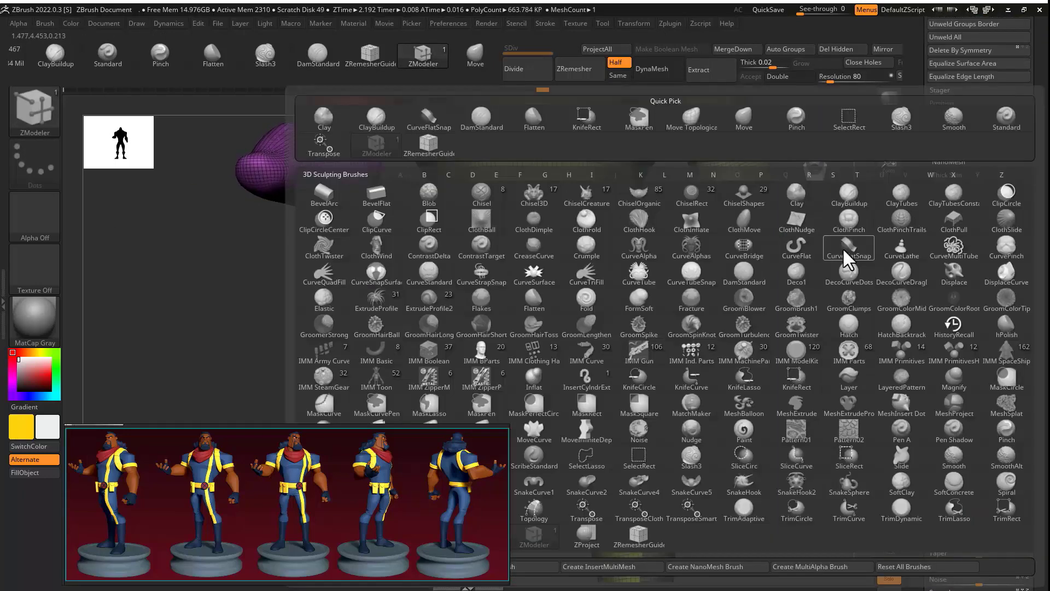
pyautogui.click(845, 253)
pyautogui.click(579, 244)
pyautogui.moveTo(826, 392)
pyautogui.keyDown('alt'); pyautogui.mouseDown(button='right')
pyautogui.moveTo(694, 338)
pyautogui.moveTo(684, 285)
pyautogui.moveTo(718, 389)
pyautogui.mouseUp(button='right'); pyautogui.keyUp('alt')
pyautogui.hotkey('ctrl', 'z')
pyautogui.press('s')
pyautogui.moveTo(718, 389); pyautogui.dragTo(684, 389)
pyautogui.moveTo(612, 339); pyautogui.dragTo(651, 569)
pyautogui.moveTo(733, 399)
pyautogui.mouseDown(button='right')
pyautogui.moveTo(668, 399)
pyautogui.moveTo(729, 390)
pyautogui.mouseUp(button='right')
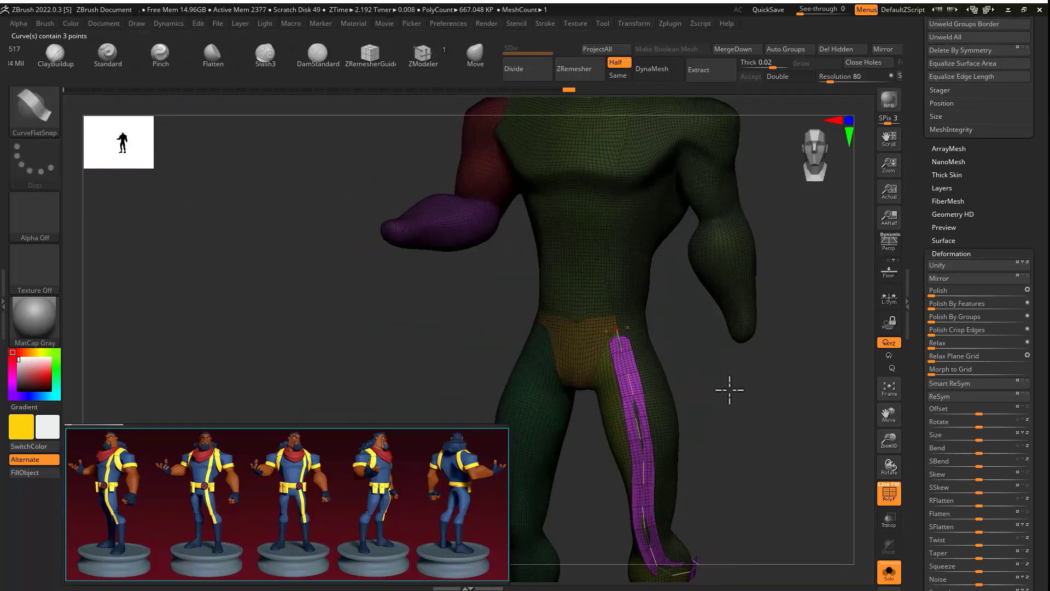
pyautogui.moveTo(618, 107); pyautogui.dragTo(611, 325)
pyautogui.moveTo(729, 389)
pyautogui.mouseDown(button='right')
pyautogui.moveTo(668, 333)
pyautogui.moveTo(707, 388)
pyautogui.moveTo(684, 398)
pyautogui.mouseUp(button='right')
pyautogui.hotkey('ctrl', 'z')
pyautogui.hotkey('ctrl', 'z')
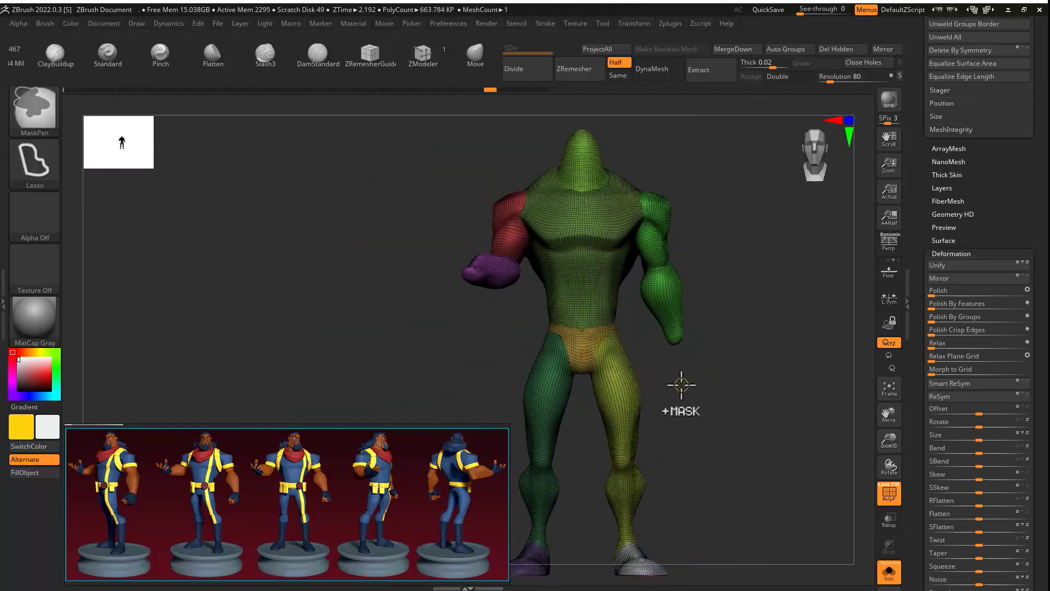
# Step: Lay a CurveFlatSnap stripe from the chest down to the left knee and split it from the body as its own subtool
pyautogui.keyDown('ctrl'); pyautogui.moveTo(634, 452); pyautogui.dragTo(811, 274); pyautogui.keyUp('ctrl')
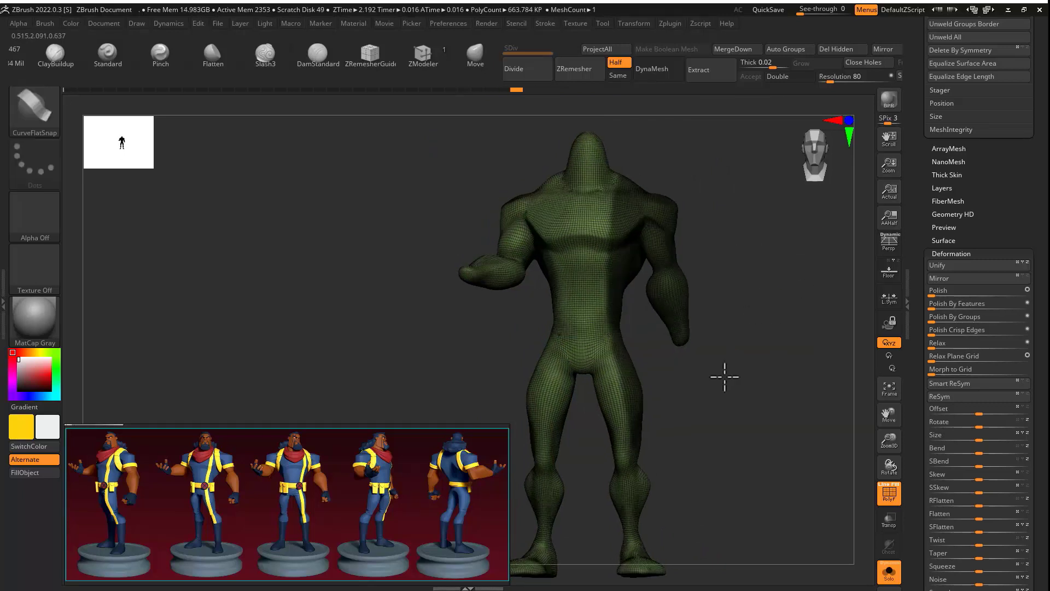
pyautogui.keyDown('ctrl'); pyautogui.moveTo(620, 344); pyautogui.dragTo(614, 326); pyautogui.keyUp('ctrl')
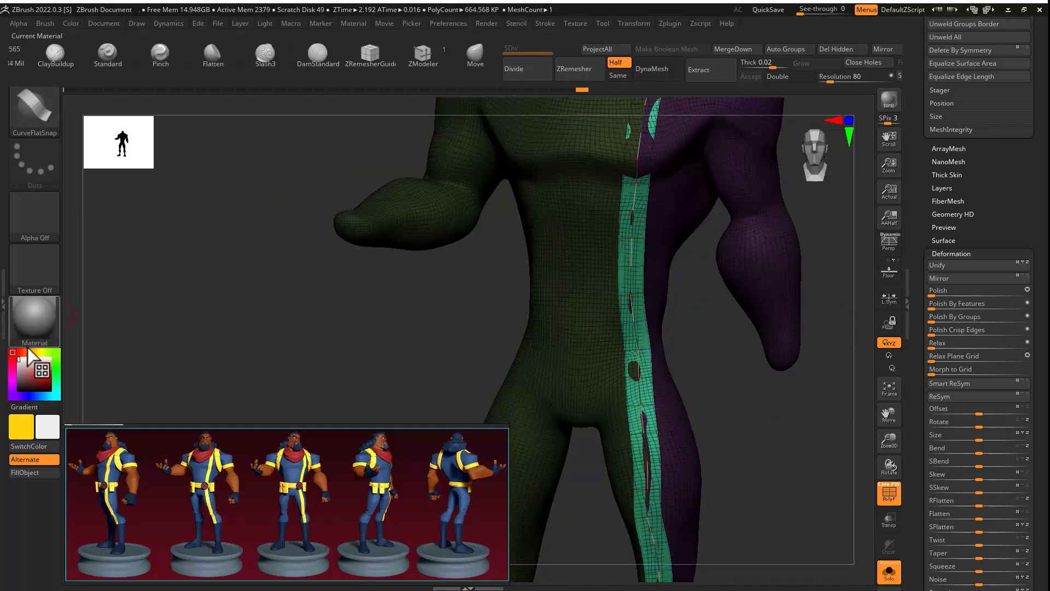
pyautogui.click(545, 23)
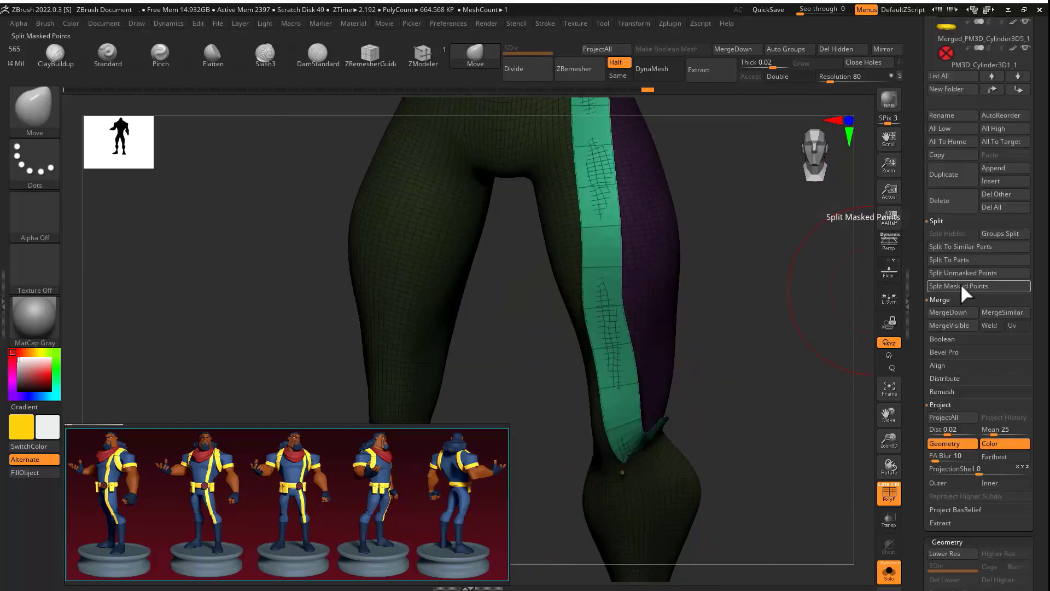
pyautogui.click(963, 286)
pyautogui.hotkey('shift', 'f')
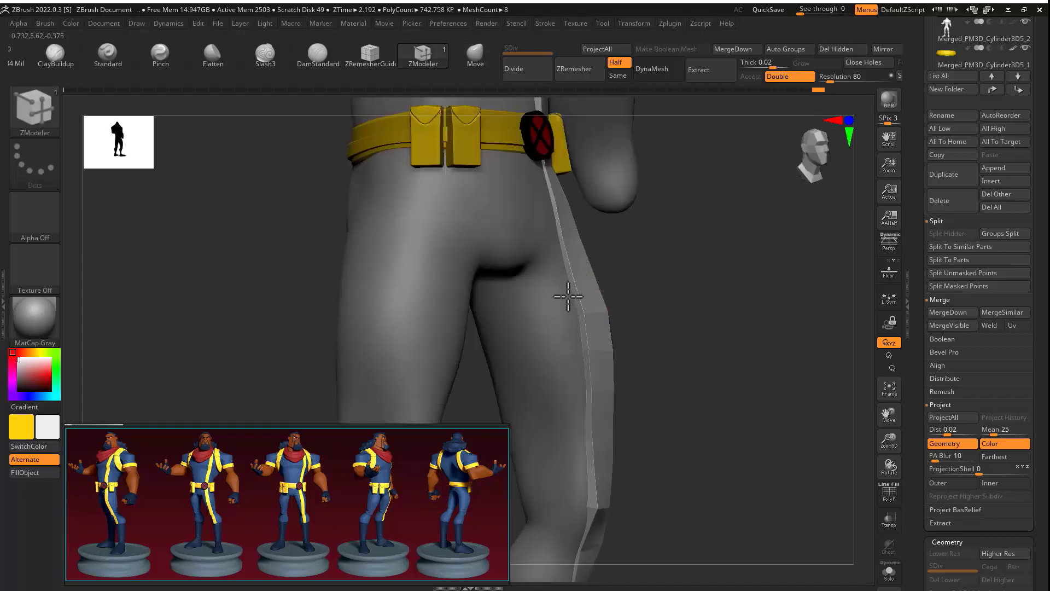
# Step: Subdivide the front stripe to level 3 and fit it against the torso and leg around the belt
pyautogui.click(517, 70)
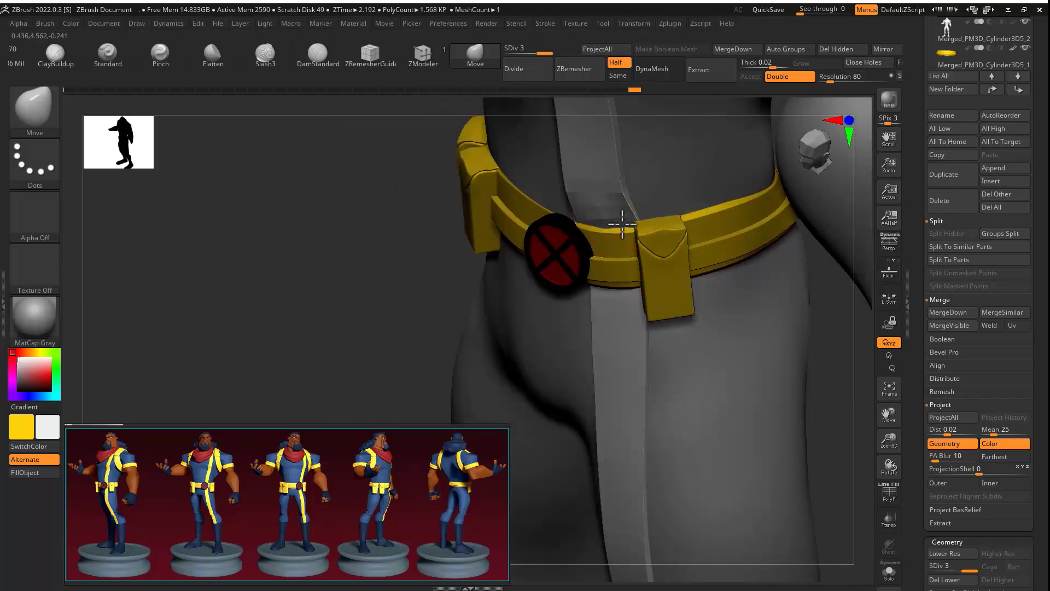
pyautogui.moveTo(623, 224); pyautogui.dragTo(671, 273, button='right')
pyautogui.moveTo(793, 301); pyautogui.dragTo(706, 335, button='right')
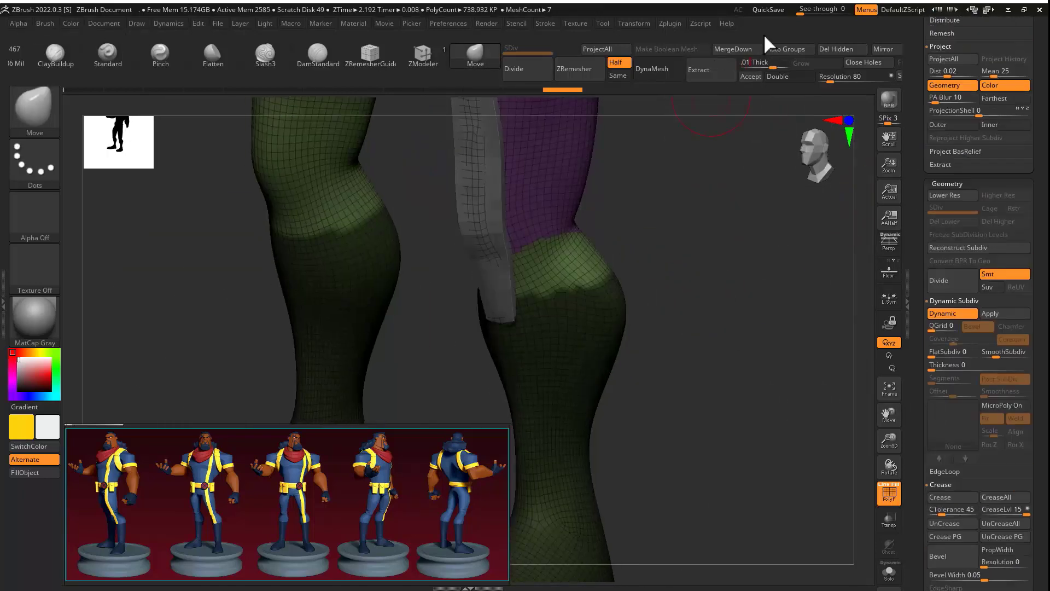
# Step: Extract the boots from the masked lower legs at 0.006 thickness and accept them as a new subtool
pyautogui.click(698, 70)
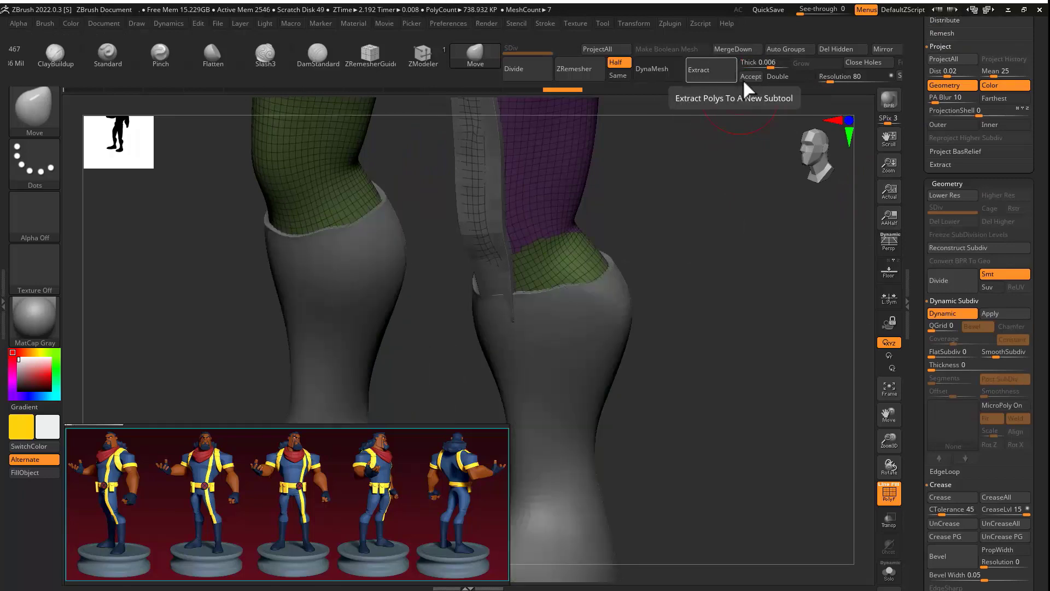
pyautogui.click(747, 77)
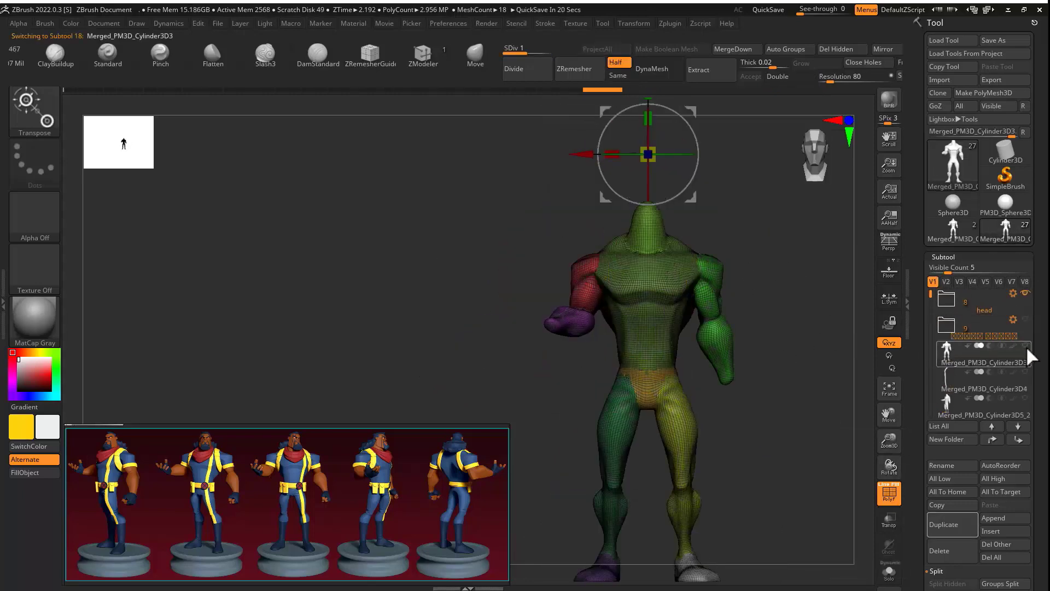
# Step: Show the head together with the full figure and place the transpose gizmo at the chest
pyautogui.click(1009, 332)
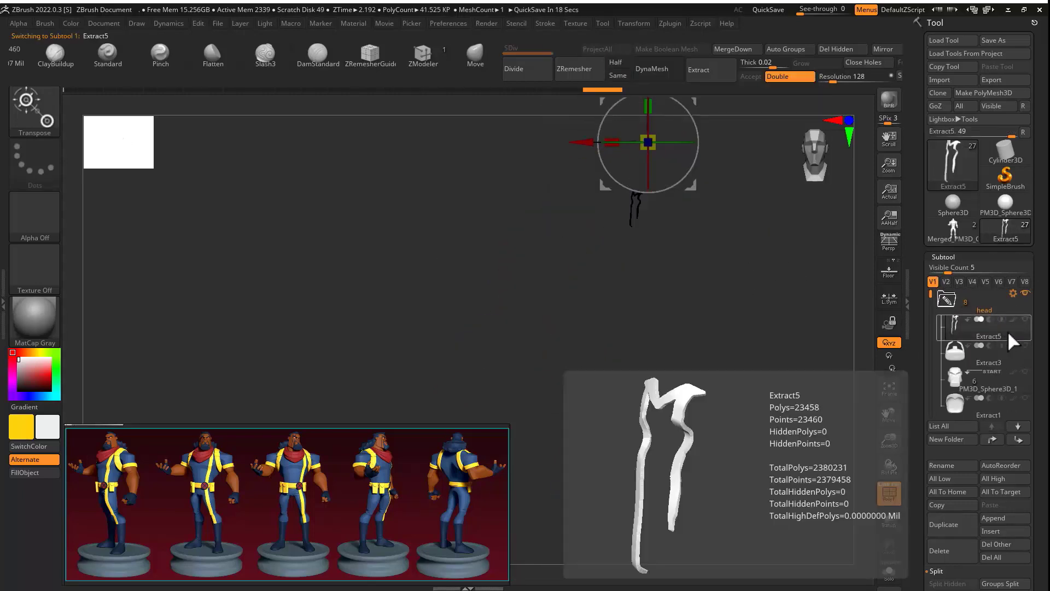
pyautogui.click(1022, 356)
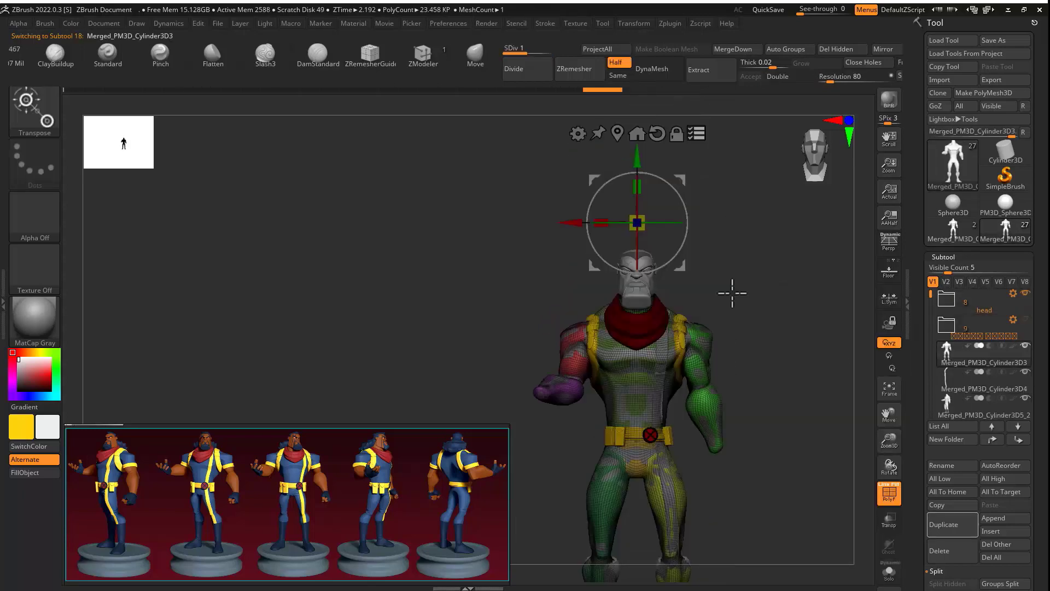
pyautogui.scroll(5, 732, 294)
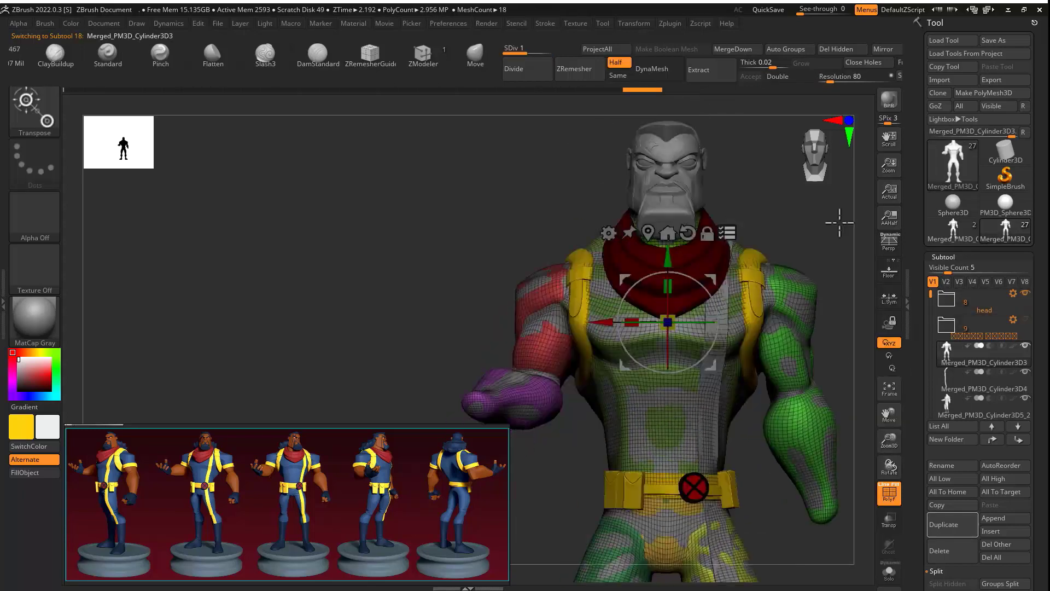
pyautogui.moveTo(680, 311); pyautogui.dragTo(682, 311)
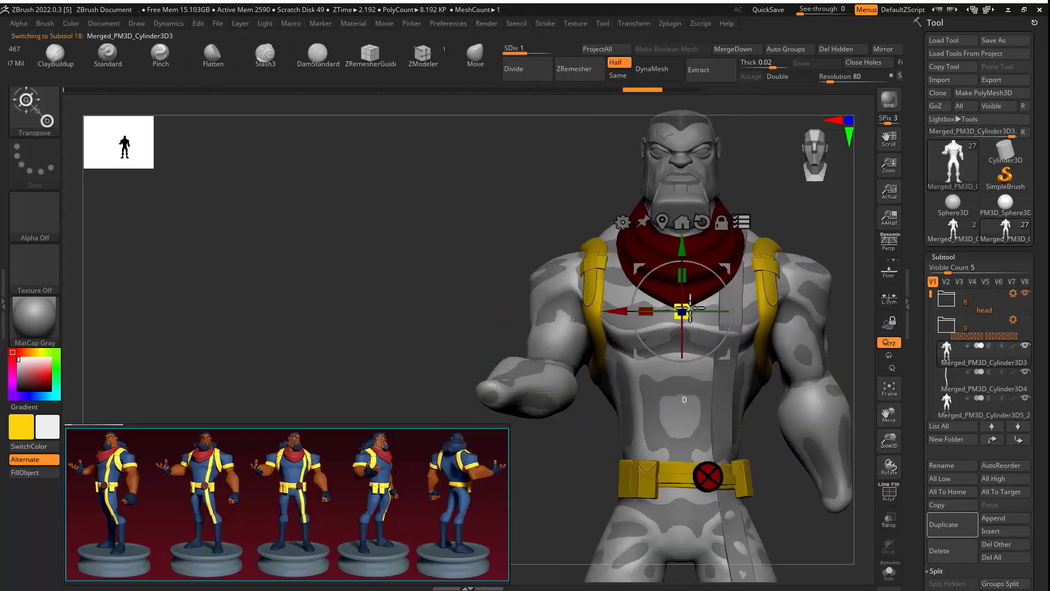
pyautogui.keyDown('ctrl'); pyautogui.moveTo(682, 310); pyautogui.dragTo(613, 280, button='right'); pyautogui.keyUp('ctrl')
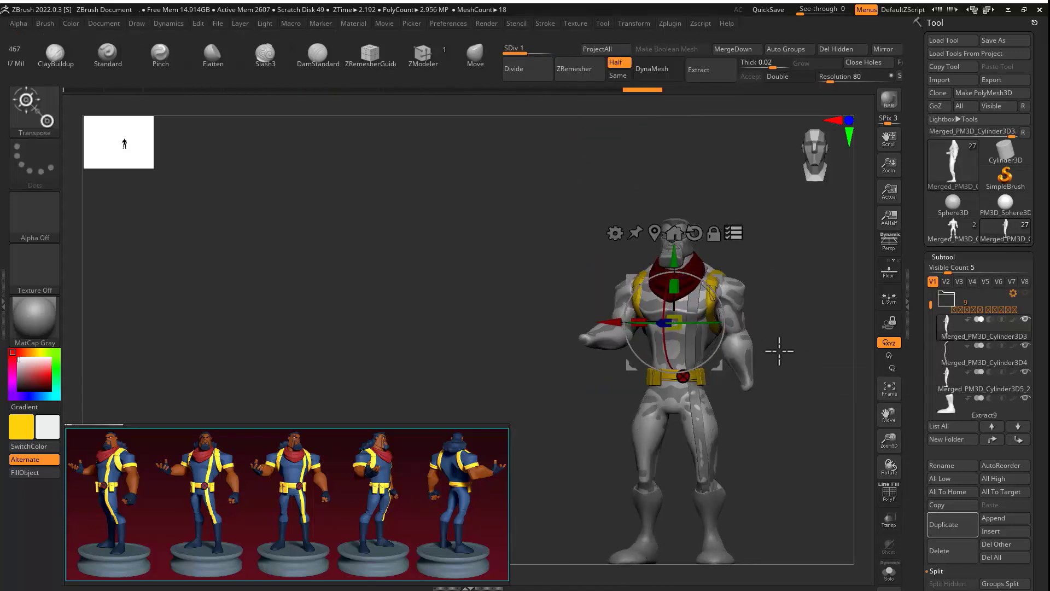
# Step: Hide the duplicate body mesh that overlaps the figure and turn off the polygroup display
pyautogui.moveTo(843, 350); pyautogui.dragTo(839, 385, button='right')
pyautogui.click(963, 354)
pyautogui.click(994, 382)
pyautogui.hotkey('shift', 'f')
pyautogui.click(1024, 328)
# Step: Select the front stripe, check its fit along the torso and leg, and fill it with yellow
pyautogui.keyDown('alt'); pyautogui.click(700, 405); pyautogui.keyUp('alt')
pyautogui.keyDown('ctrl'); pyautogui.moveTo(725, 414); pyautogui.dragTo(716, 272, button='right'); pyautogui.keyUp('ctrl')
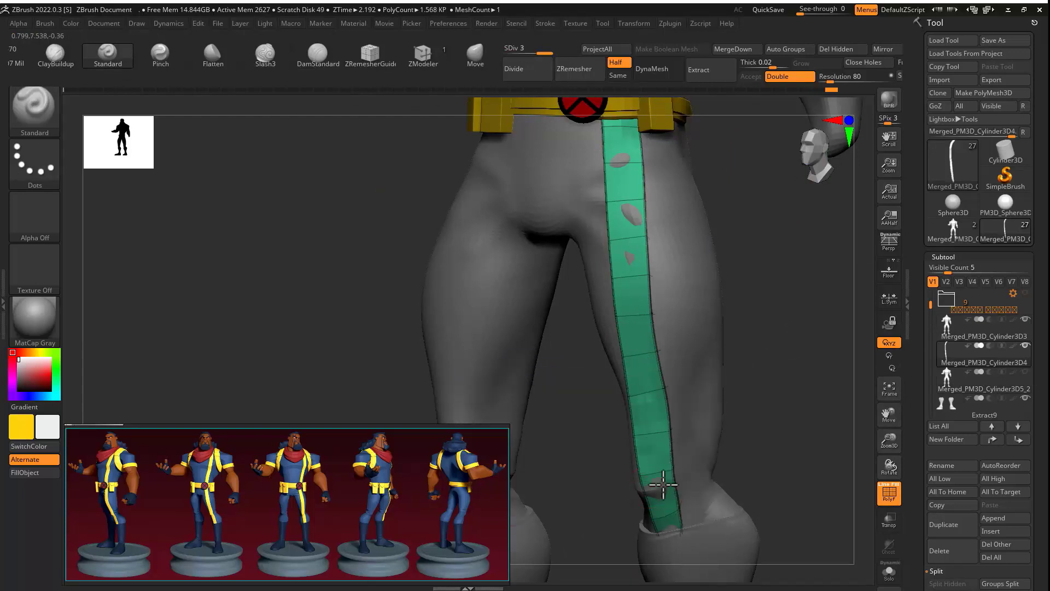
pyautogui.hotkey('ctrl', 'z')
pyautogui.keyDown('ctrl'); pyautogui.moveTo(631, 202); pyautogui.dragTo(683, 274, button='right'); pyautogui.keyUp('ctrl')
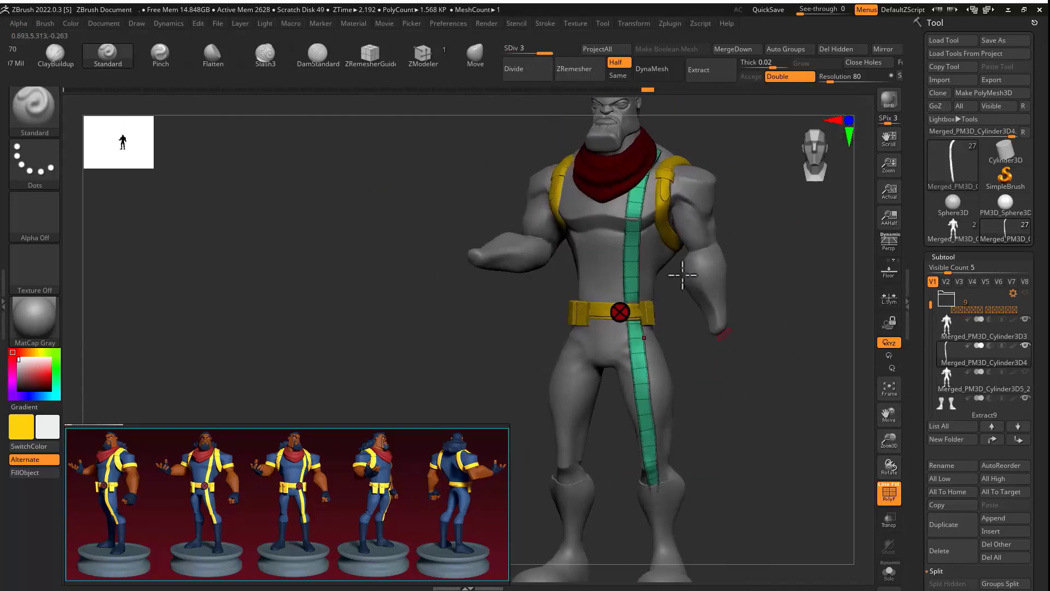
pyautogui.keyDown('ctrl'); pyautogui.moveTo(632, 216); pyautogui.dragTo(631, 199, button='right'); pyautogui.keyUp('ctrl')
pyautogui.moveTo(794, 438)
pyautogui.mouseDown(button='right')
pyautogui.moveTo(722, 363)
pyautogui.moveTo(753, 352)
pyautogui.moveTo(711, 340)
pyautogui.mouseUp(button='right')
pyautogui.hotkey('ctrl', 'shift', 'z')
pyautogui.hotkey('shift', 'f')
pyautogui.keyDown('alt'); pyautogui.click(34, 473); pyautogui.keyUp('alt')
# Step: Fill the boots with a dark violet-blue and the body suit with a medium blue
pyautogui.keyDown('alt'); pyautogui.click(659, 492); pyautogui.keyUp('alt')
pyautogui.moveTo(493, 415); pyautogui.dragTo(369, 384, button='right')
pyautogui.click(24, 396)
pyautogui.moveTo(47, 374); pyautogui.dragTo(42, 386)
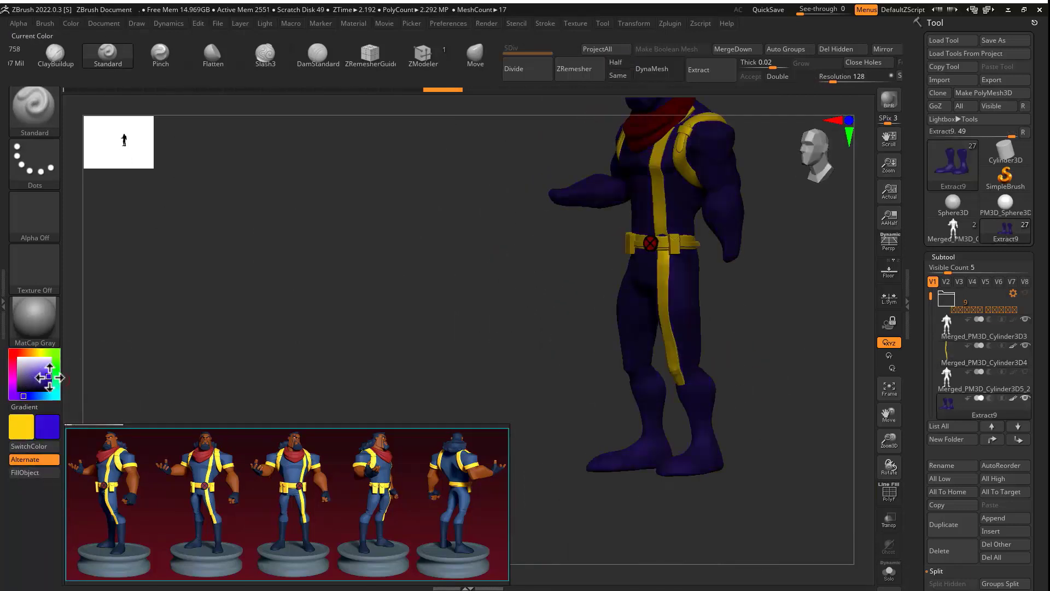
pyautogui.moveTo(71, 378); pyautogui.dragTo(218, 377, button='right')
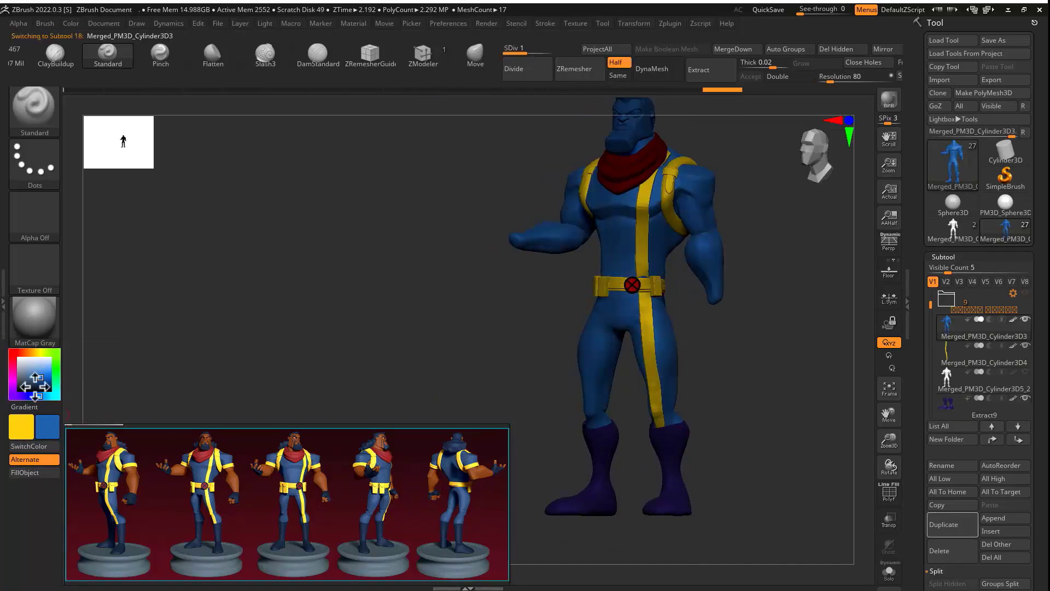
pyautogui.moveTo(337, 344); pyautogui.dragTo(785, 321, button='right')
# Step: Isolate the elbow section of the lowered arm on the duplicate body mesh, undoing the first polygroup band
pyautogui.keyDown('alt'); pyautogui.click(750, 237); pyautogui.keyUp('alt')
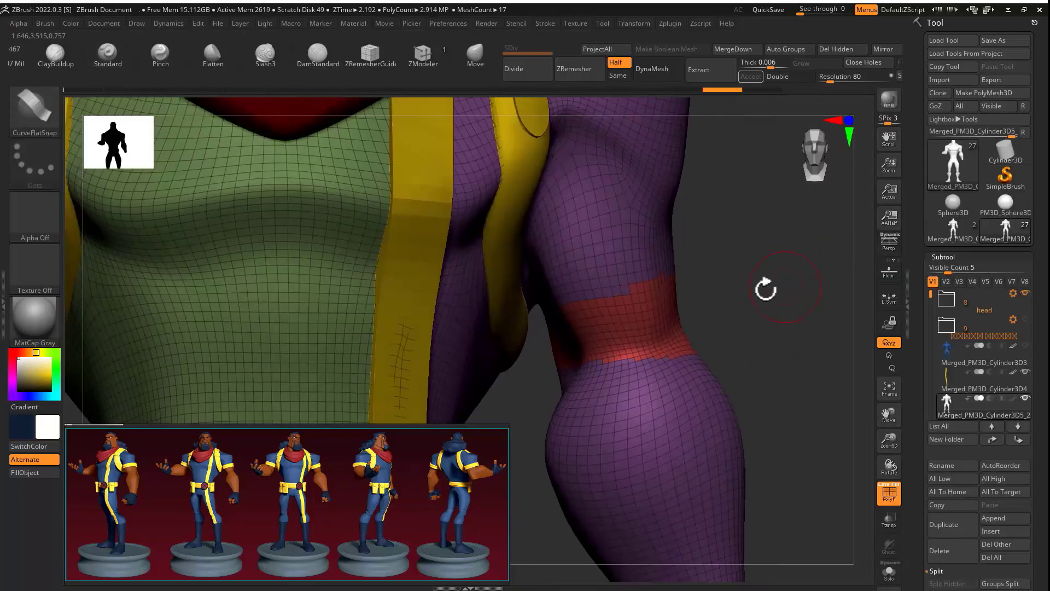
pyautogui.hotkey('ctrl', 'z')
pyautogui.moveTo(728, 287); pyautogui.dragTo(668, 283, button='right')
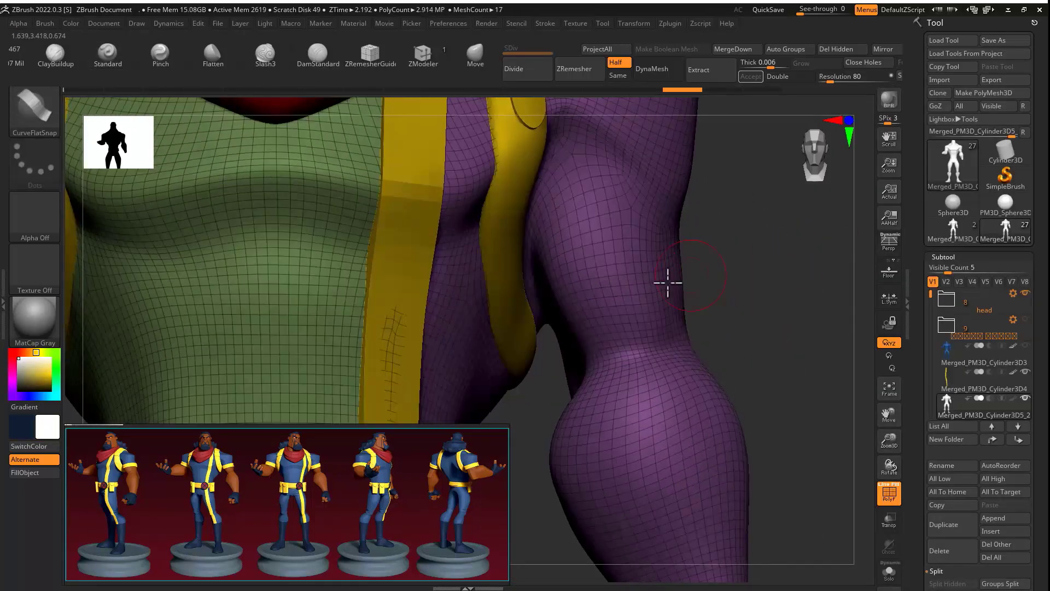
pyautogui.click(613, 339)
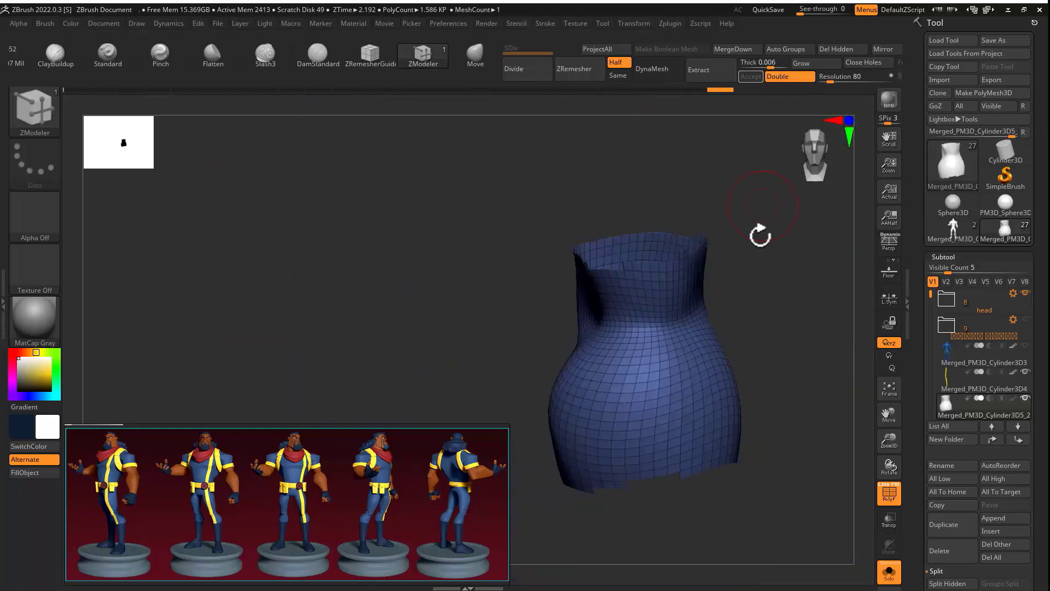
# Step: Draw ZRemesher guide curves along the lowered arm and around the upper edge of its elbow section
pyautogui.moveTo(760, 235); pyautogui.dragTo(665, 200)
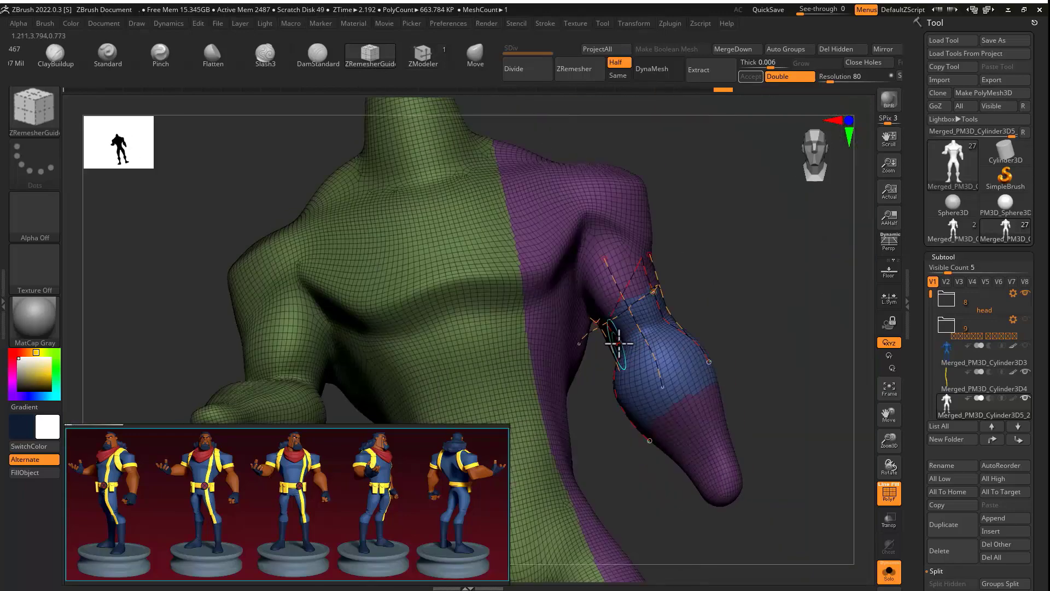
pyautogui.moveTo(619, 344); pyautogui.dragTo(684, 330, button='right')
pyautogui.moveTo(550, 368); pyautogui.dragTo(497, 371, button='right')
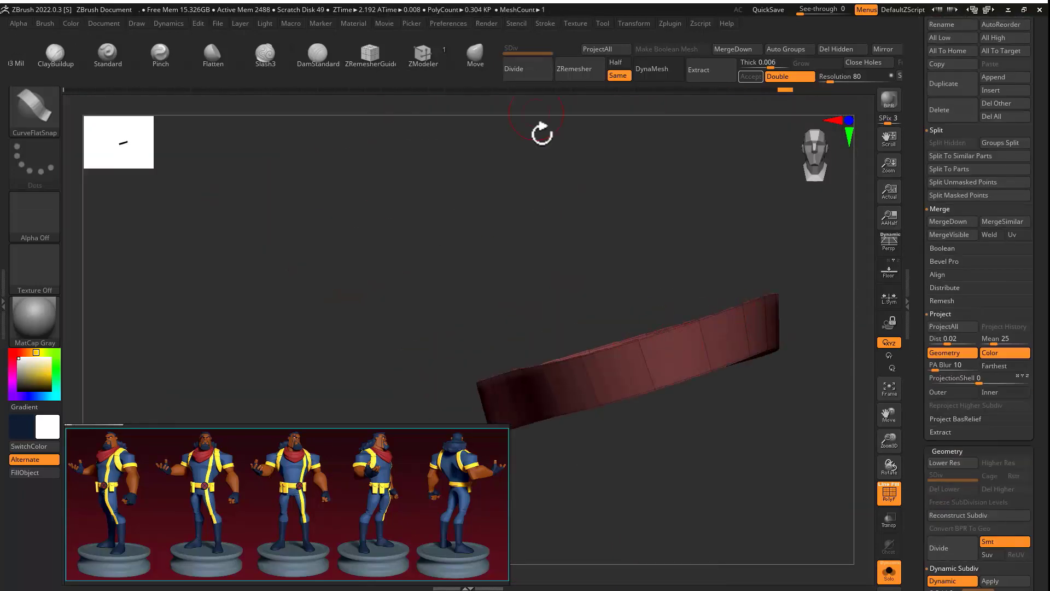
# Step: Try to extrude the armband's edges with dynamic subdivision turned off
pyautogui.moveTo(543, 134); pyautogui.dragTo(753, 432)
pyautogui.hotkey('shift', 'd')
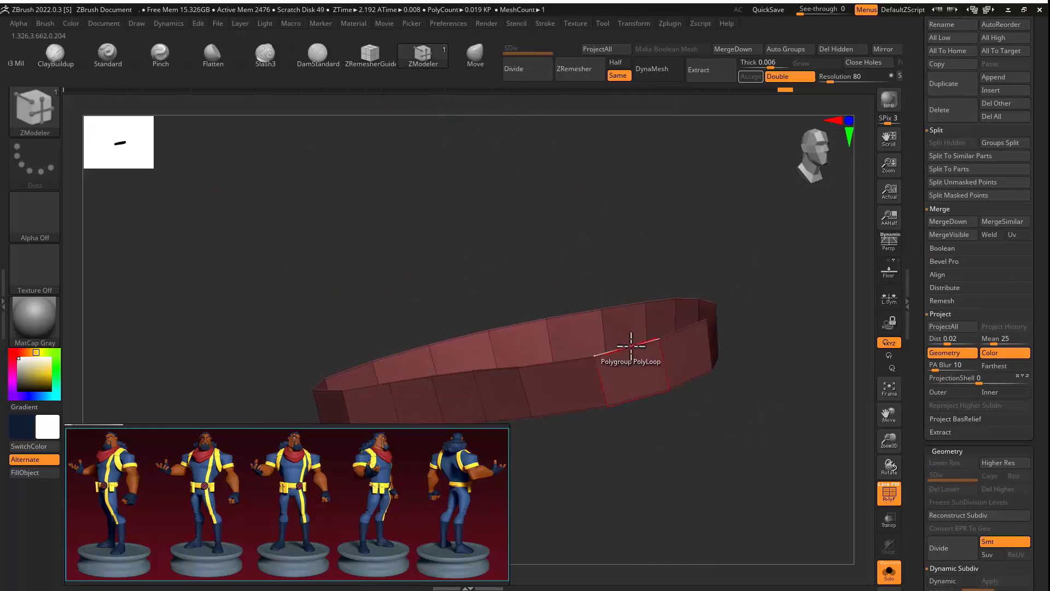
pyautogui.click(515, 338)
pyautogui.click(522, 383)
pyautogui.moveTo(623, 348); pyautogui.dragTo(634, 262)
pyautogui.hotkey('ctrl', 'z')
pyautogui.press('space')
pyautogui.click(514, 371)
pyautogui.hotkey('ctrl', 'z')
pyautogui.press('space')
pyautogui.click(523, 383)
# Step: Try to reshape the armband against the arm with the Move brush and dynamic subdivision on
pyautogui.click(474, 55)
pyautogui.moveTo(737, 295)
pyautogui.mouseDown()
pyautogui.moveTo(545, 148)
pyautogui.moveTo(874, 543)
pyautogui.mouseUp()
pyautogui.press('d')
pyautogui.click(889, 571)
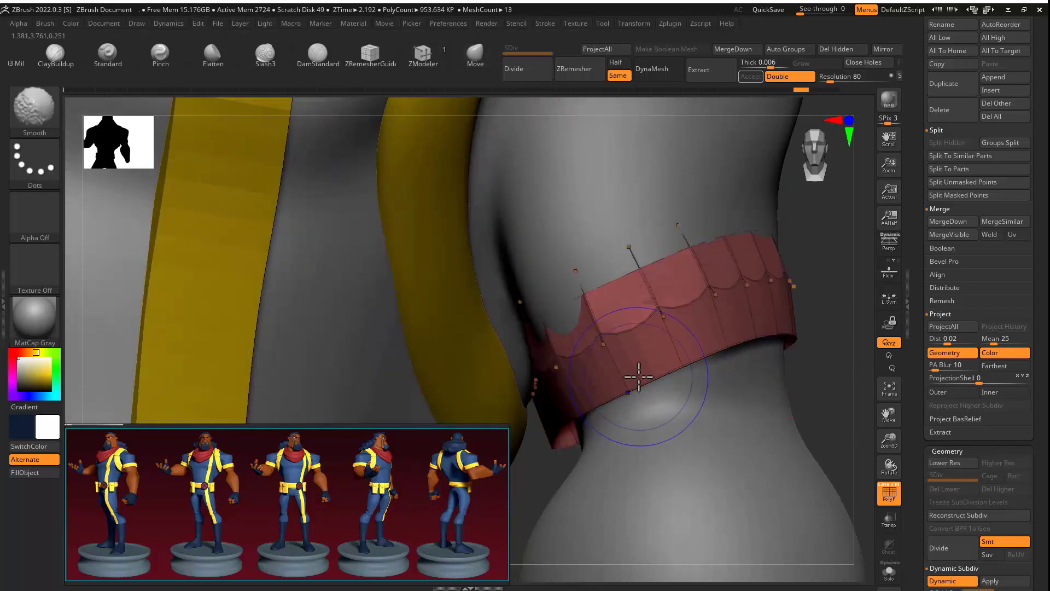
pyautogui.hotkey('ctrl', 'z')
pyautogui.press('d')
pyautogui.click(889, 572)
# Step: Insert a single edge loop around the middle of the armband
pyautogui.press('b')
pyautogui.press('z')
pyautogui.press('m')
pyautogui.press('space')
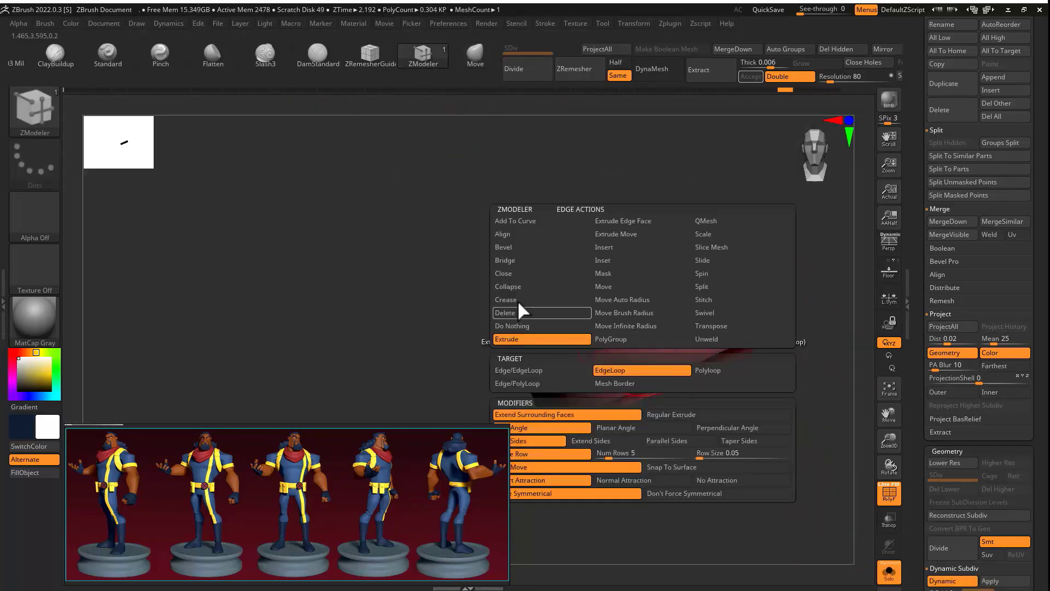
pyautogui.keyDown('alt'); pyautogui.moveTo(641, 327); pyautogui.dragTo(706, 328); pyautogui.keyUp('alt')
pyautogui.moveTo(706, 329); pyautogui.dragTo(727, 261)
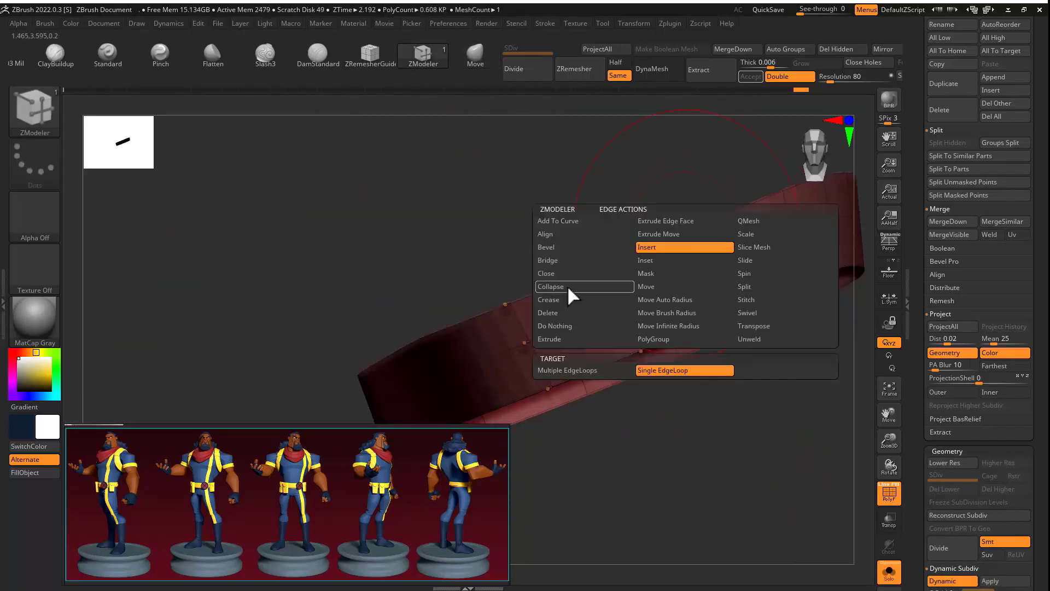
pyautogui.hotkey('shift', 'd')
pyautogui.moveTo(649, 247)
pyautogui.keyDown('alt'); pyautogui.mouseDown()
pyautogui.moveTo(676, 264)
pyautogui.moveTo(631, 258)
pyautogui.mouseUp(); pyautogui.keyUp('alt')
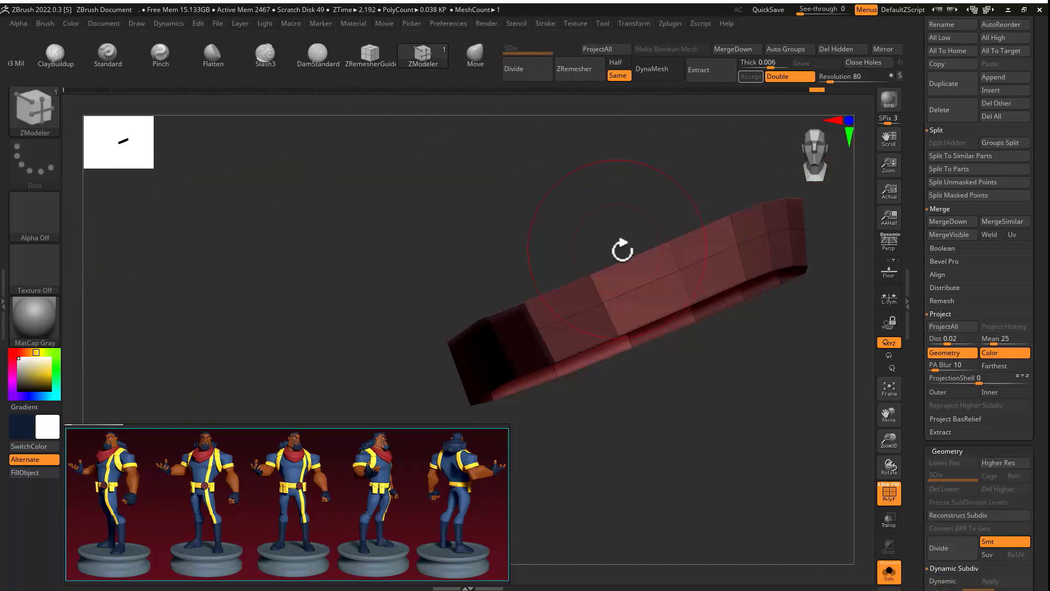
pyautogui.press('space')
pyautogui.click(656, 236)
# Step: Show the armband with the whole figure and display the blue body suit instead of the grey duplicate
pyautogui.click(889, 572)
pyautogui.moveTo(842, 326); pyautogui.dragTo(793, 317)
pyautogui.moveTo(926, 137); pyautogui.dragTo(925, 304)
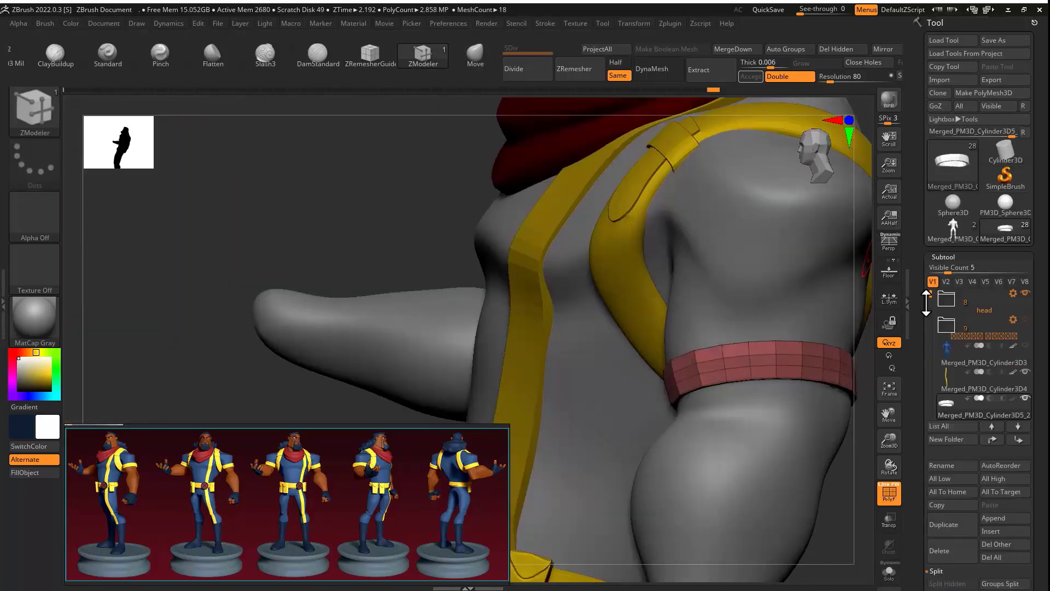
pyautogui.moveTo(861, 389)
pyautogui.mouseDown()
pyautogui.moveTo(665, 368)
pyautogui.moveTo(699, 377)
pyautogui.moveTo(646, 306)
pyautogui.mouseUp()
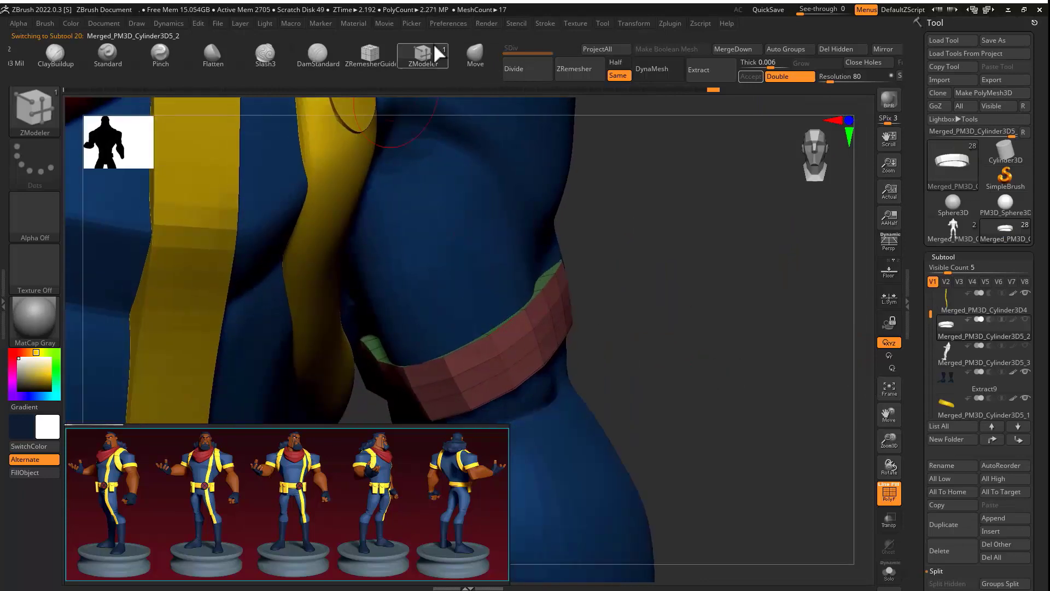
# Step: Fit the armband to the lowered upper arm with the Move brush and slide it along the arm
pyautogui.click(473, 54)
pyautogui.keyDown('alt'); pyautogui.moveTo(728, 263); pyautogui.dragTo(689, 298); pyautogui.keyUp('alt')
pyautogui.moveTo(581, 305); pyautogui.dragTo(695, 328)
pyautogui.press('w')
pyautogui.moveTo(604, 237); pyautogui.dragTo(569, 218)
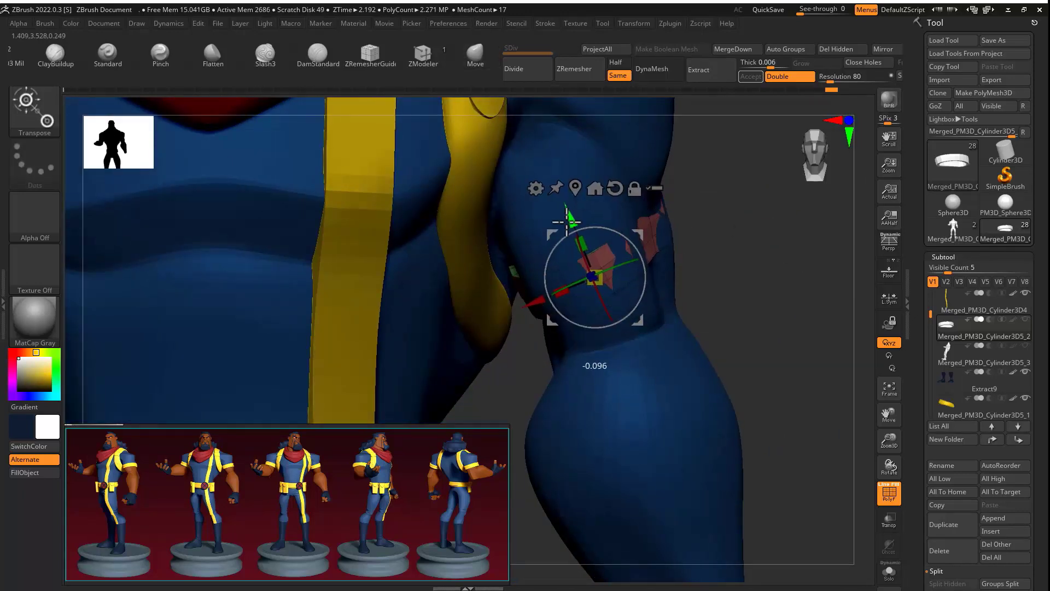
pyautogui.moveTo(755, 219); pyautogui.dragTo(590, 166)
pyautogui.moveTo(749, 204)
pyautogui.mouseDown()
pyautogui.moveTo(711, 213)
pyautogui.moveTo(720, 223)
pyautogui.moveTo(570, 405)
pyautogui.moveTo(720, 317)
pyautogui.moveTo(553, 359)
pyautogui.moveTo(563, 321)
pyautogui.moveTo(547, 342)
pyautogui.moveTo(780, 253)
pyautogui.moveTo(658, 340)
pyautogui.moveTo(711, 214)
pyautogui.mouseUp()
# Step: Select the body suit, turn off the polygroup display and fill the lowered forearm with brown
pyautogui.keyDown('alt'); pyautogui.click(630, 173); pyautogui.keyUp('alt')
pyautogui.keyDown('shift'); pyautogui.moveTo(728, 257); pyautogui.dragTo(615, 282); pyautogui.keyUp('shift')
pyautogui.keyDown('ctrl'); pyautogui.moveTo(615, 282); pyautogui.dragTo(755, 326, button='right'); pyautogui.keyUp('ctrl')
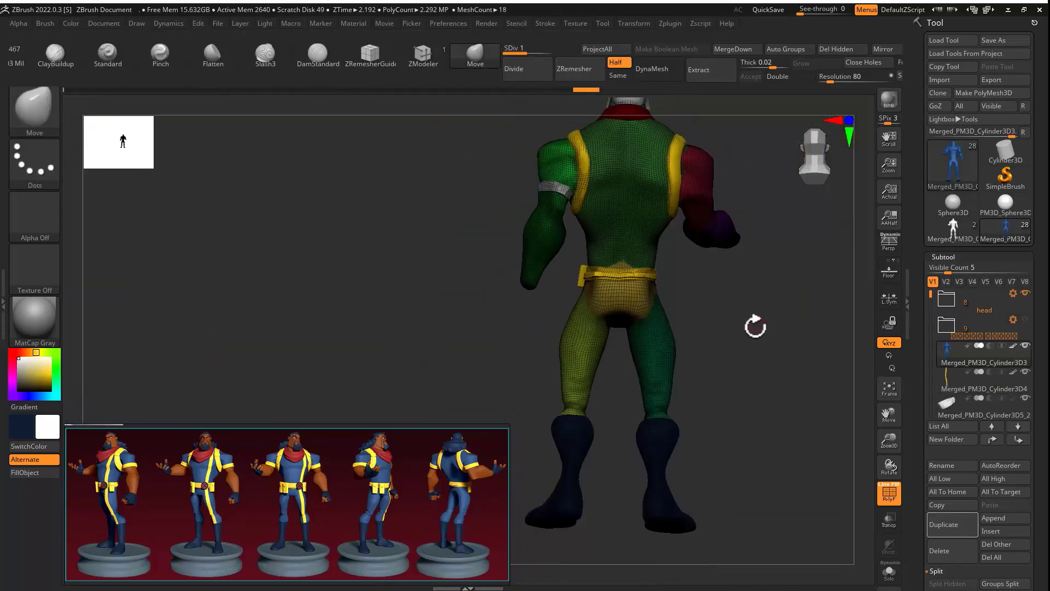
pyautogui.hotkey('shift', 'f')
pyautogui.moveTo(788, 235)
pyautogui.keyDown('ctrl'); pyautogui.keyDown('alt'); pyautogui.keyDown('shift'); pyautogui.mouseDown()
pyautogui.moveTo(795, 352)
pyautogui.moveTo(87, 362)
pyautogui.mouseUp(); pyautogui.keyUp('shift'); pyautogui.keyUp('alt'); pyautogui.keyUp('ctrl')
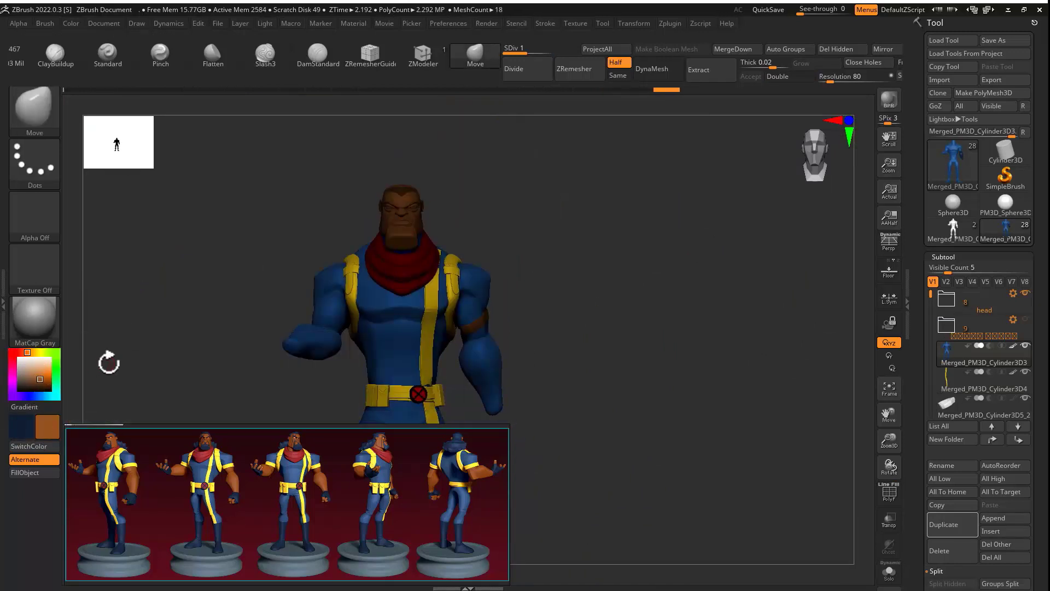
pyautogui.moveTo(727, 263); pyautogui.dragTo(640, 274)
pyautogui.keyDown('alt'); pyautogui.moveTo(640, 274); pyautogui.dragTo(640, 383); pyautogui.keyUp('alt')
# Step: Sculpt fabric folds into the armband with the DamStandard brush and fill it with yellow
pyautogui.keyDown('alt'); pyautogui.click(394, 230); pyautogui.keyUp('alt')
pyautogui.moveTo(547, 257); pyautogui.dragTo(629, 242)
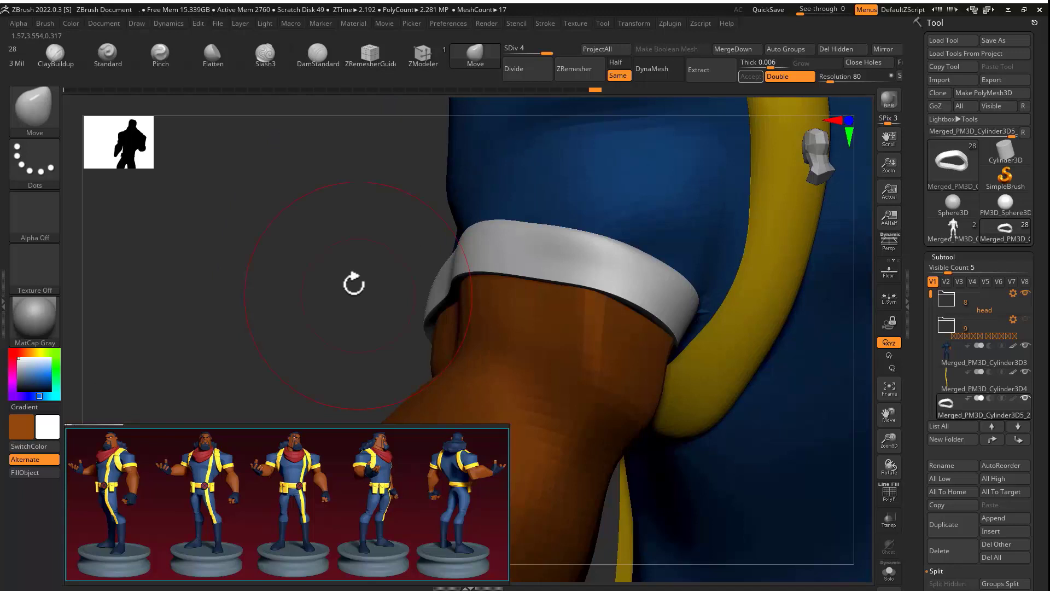
pyautogui.moveTo(351, 282); pyautogui.dragTo(612, 313)
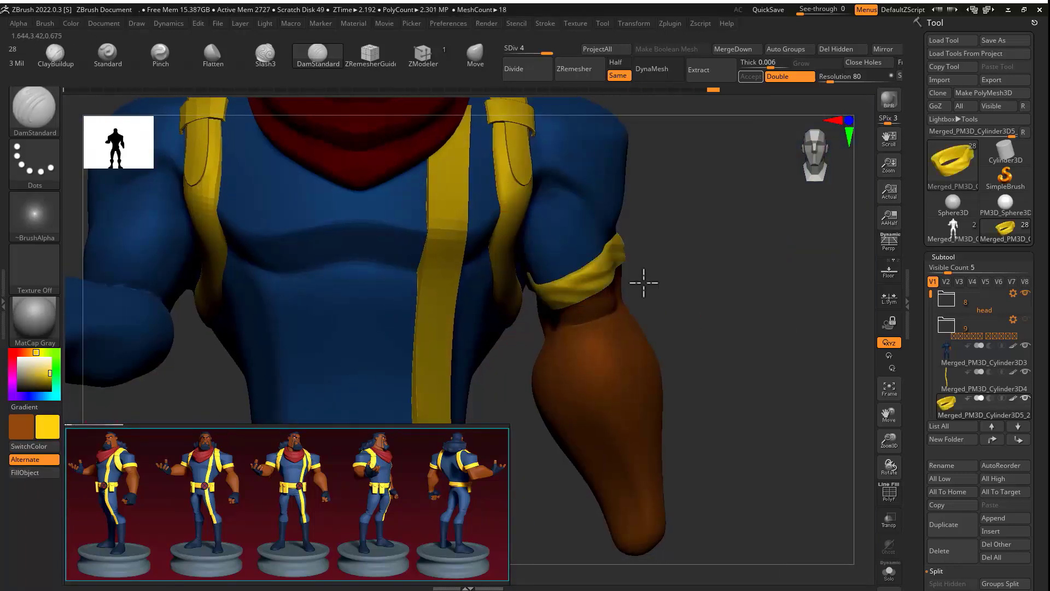
pyautogui.keyDown('ctrl'); pyautogui.moveTo(644, 283); pyautogui.dragTo(715, 328, button='right'); pyautogui.keyUp('ctrl')
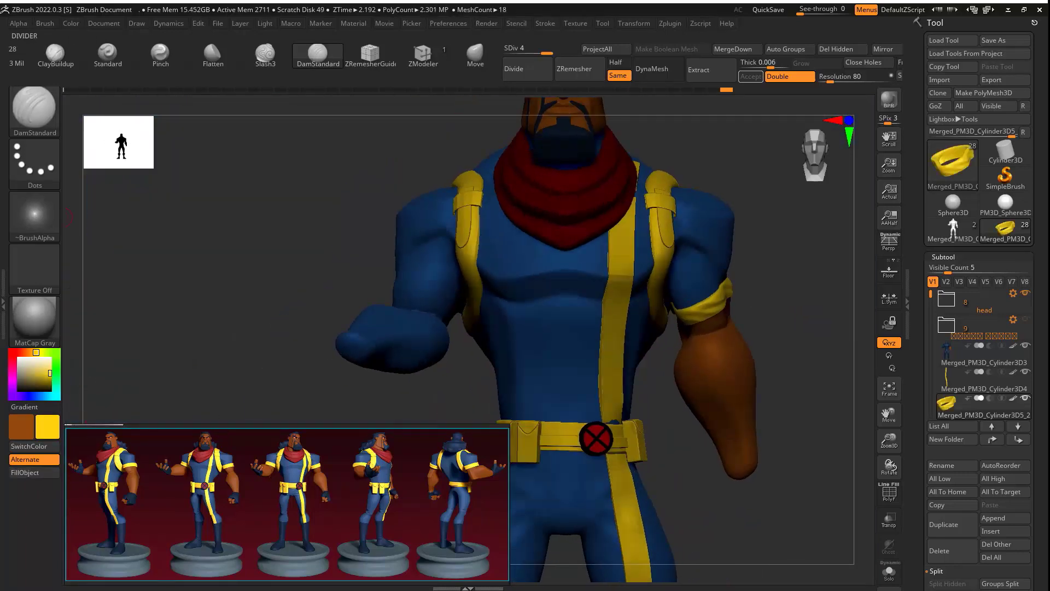
# Step: Mask the body suit around the raised arm, apply a brown fill and clear the mask
pyautogui.moveTo(389, 251)
pyautogui.keyDown('alt'); pyautogui.mouseDown(button='right')
pyautogui.moveTo(436, 258)
pyautogui.moveTo(458, 277)
pyautogui.moveTo(207, 308)
pyautogui.moveTo(485, 281)
pyautogui.moveTo(610, 288)
pyautogui.moveTo(608, 261)
pyautogui.mouseUp(button='right'); pyautogui.keyUp('alt')
pyautogui.keyDown('alt'); pyautogui.click(436, 258); pyautogui.keyUp('alt')
pyautogui.hotkey('shift', 's')
pyautogui.keyDown('ctrl'); pyautogui.moveTo(465, 229); pyautogui.dragTo(807, 117); pyautogui.keyUp('ctrl')
pyautogui.keyDown('ctrl'); pyautogui.click(136, 406); pyautogui.keyUp('ctrl')
pyautogui.press('v')
pyautogui.click(34, 472)
pyautogui.keyDown('ctrl'); pyautogui.moveTo(309, 243); pyautogui.dragTo(351, 273); pyautogui.keyUp('ctrl')
pyautogui.hotkey('shift', 's')
pyautogui.moveTo(350, 274)
pyautogui.keyDown('ctrl'); pyautogui.mouseDown(button='right')
pyautogui.moveTo(435, 332)
pyautogui.moveTo(780, 333)
pyautogui.mouseUp(button='right'); pyautogui.keyUp('ctrl')
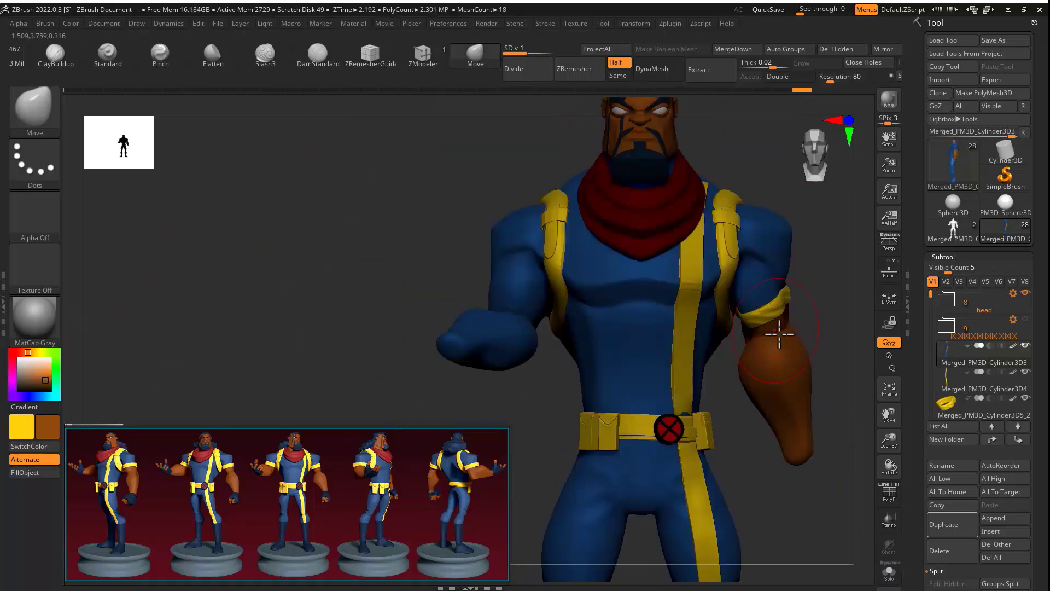
# Step: Duplicate the yellow armband and position the copy around the raised upper arm
pyautogui.click(940, 410)
pyautogui.press('w')
pyautogui.moveTo(306, 334); pyautogui.dragTo(642, 222, button='right')
pyautogui.moveTo(546, 228); pyautogui.dragTo(520, 202)
pyautogui.moveTo(510, 270); pyautogui.dragTo(522, 292)
pyautogui.moveTo(522, 292); pyautogui.dragTo(682, 274, button='right')
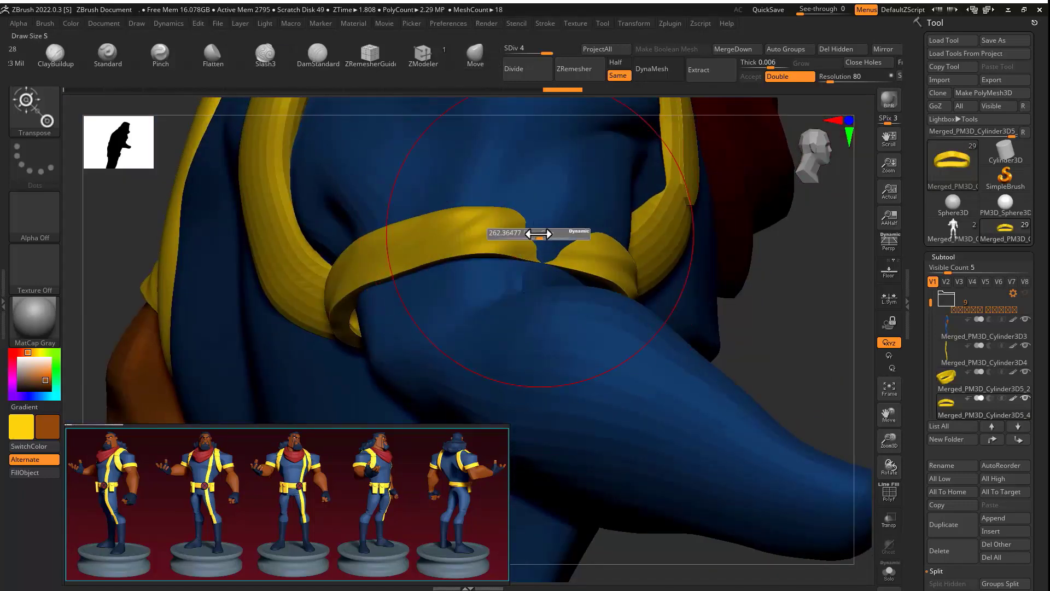
# Step: Reshape the copied armband with the Move brush so it wraps closely around the raised arm
pyautogui.moveTo(767, 333); pyautogui.dragTo(409, 250, button='right')
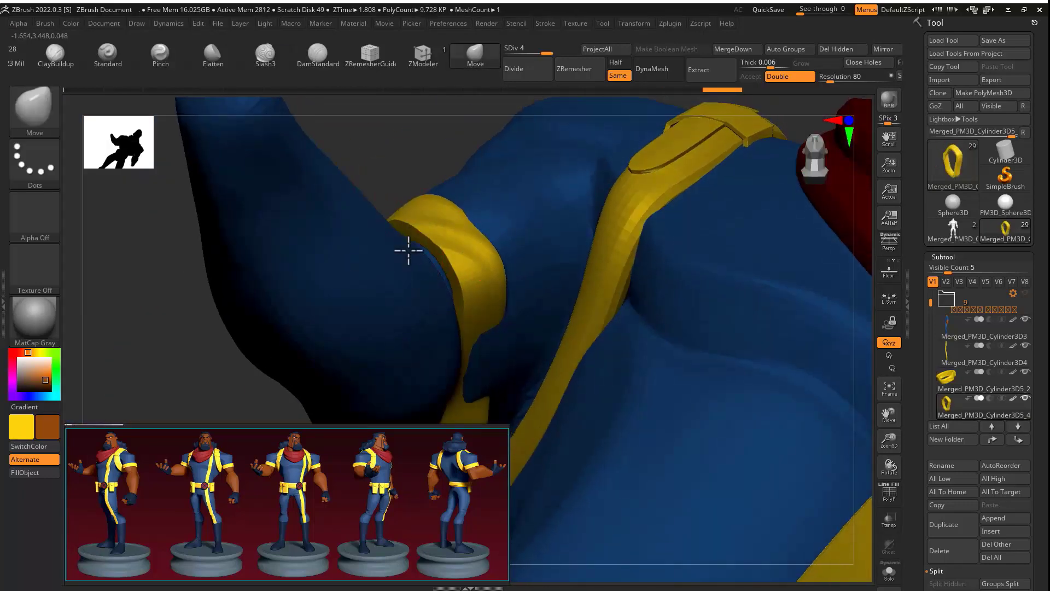
pyautogui.moveTo(485, 362)
pyautogui.mouseDown(button='right')
pyautogui.moveTo(373, 192)
pyautogui.moveTo(396, 254)
pyautogui.mouseUp(button='right')
pyautogui.moveTo(397, 253); pyautogui.dragTo(375, 253)
pyautogui.moveTo(375, 253); pyautogui.dragTo(471, 345, button='right')
pyautogui.press('s')
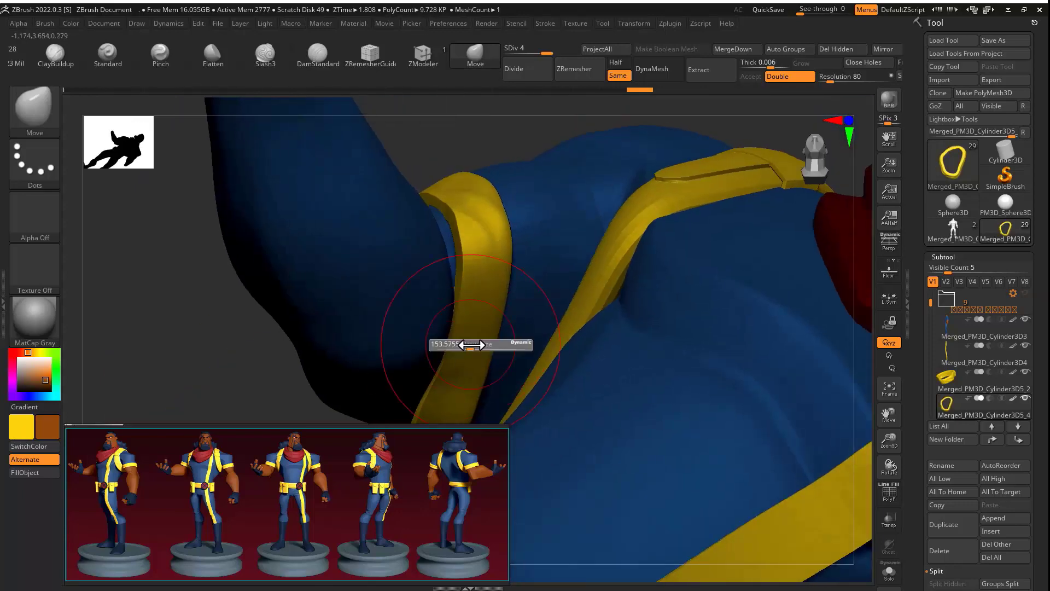
pyautogui.moveTo(460, 234); pyautogui.dragTo(379, 159, button='right')
# Step: Select the body suit and fill the raised forearm with brown
pyautogui.keyDown('ctrl'); pyautogui.moveTo(491, 213); pyautogui.dragTo(411, 296, button='right'); pyautogui.keyUp('ctrl')
pyautogui.keyDown('alt'); pyautogui.click(410, 296); pyautogui.keyUp('alt')
pyautogui.keyDown('ctrl'); pyautogui.moveTo(448, 251); pyautogui.dragTo(493, 272, button='right'); pyautogui.keyUp('ctrl')
pyautogui.moveTo(687, 330); pyautogui.dragTo(619, 271, button='right')
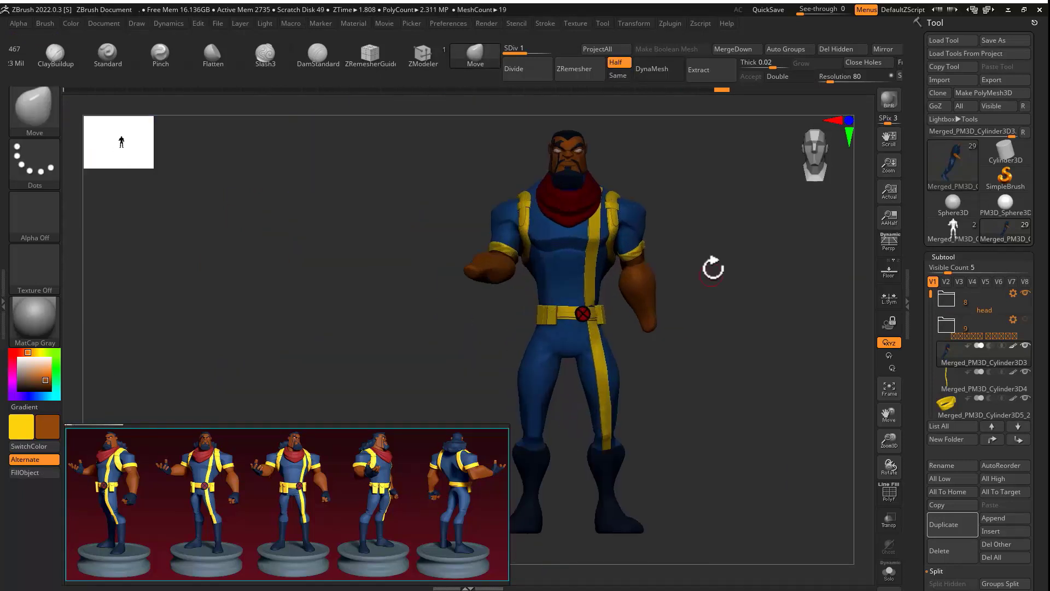
# Step: Switch to the separate sphere tool and replace the sphere with a cube
pyautogui.keyDown('ctrl'); pyautogui.moveTo(713, 269); pyautogui.dragTo(840, 457, button='right'); pyautogui.keyUp('ctrl')
pyautogui.click(1005, 205)
pyautogui.press('f')
pyautogui.click(19, 359)
pyautogui.keyDown('ctrl'); pyautogui.moveTo(602, 410); pyautogui.dragTo(593, 282, button='right'); pyautogui.keyUp('ctrl')
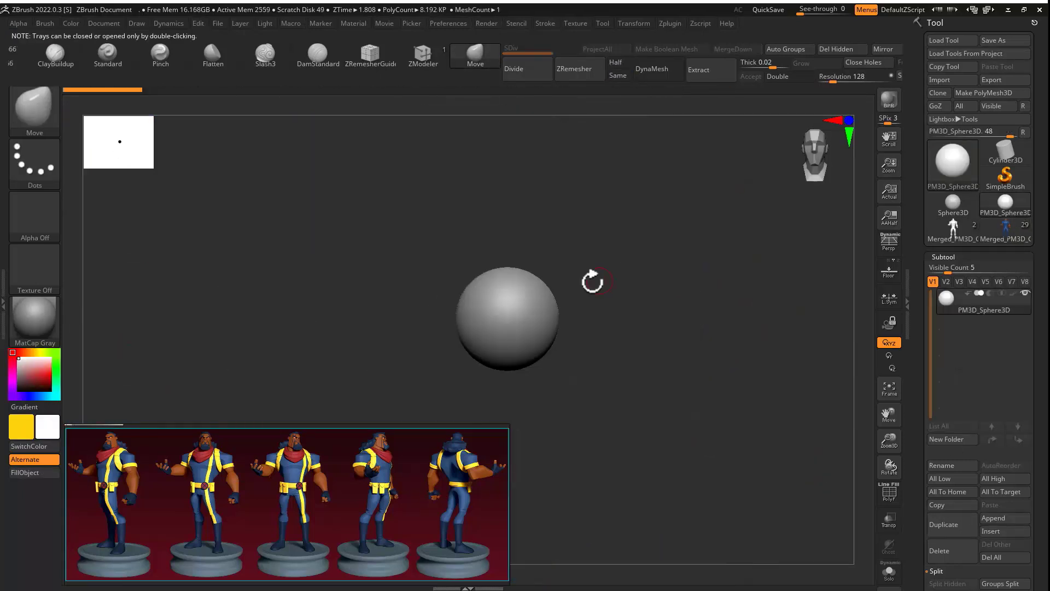
pyautogui.click(1005, 531)
pyautogui.click(581, 393)
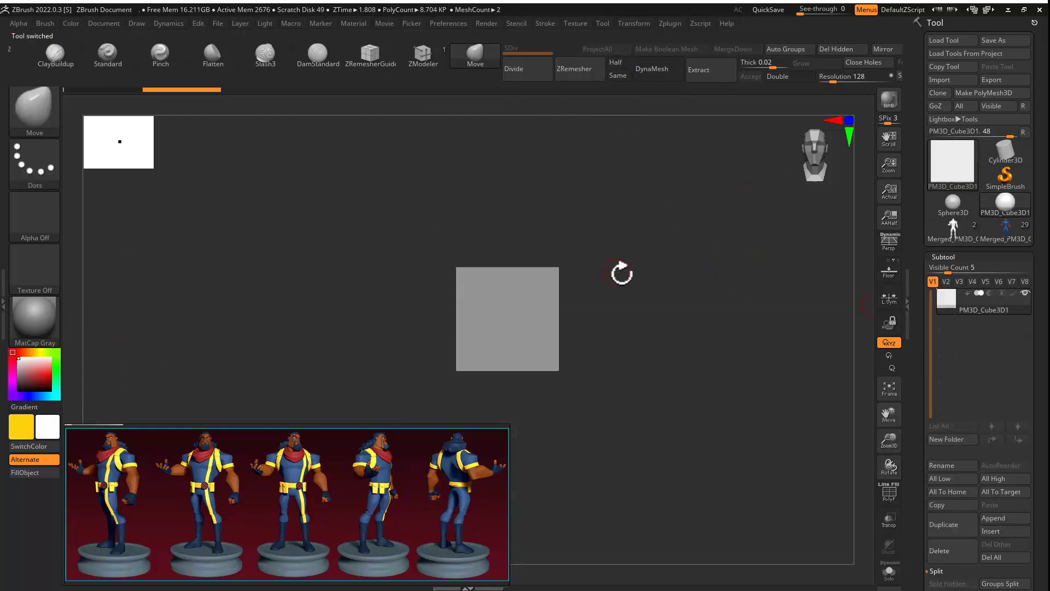
# Step: Flatten and remesh the cube, and shape it into a rounded palm that narrows toward the wrist
pyautogui.press('q')
pyautogui.moveTo(567, 320); pyautogui.dragTo(540, 257)
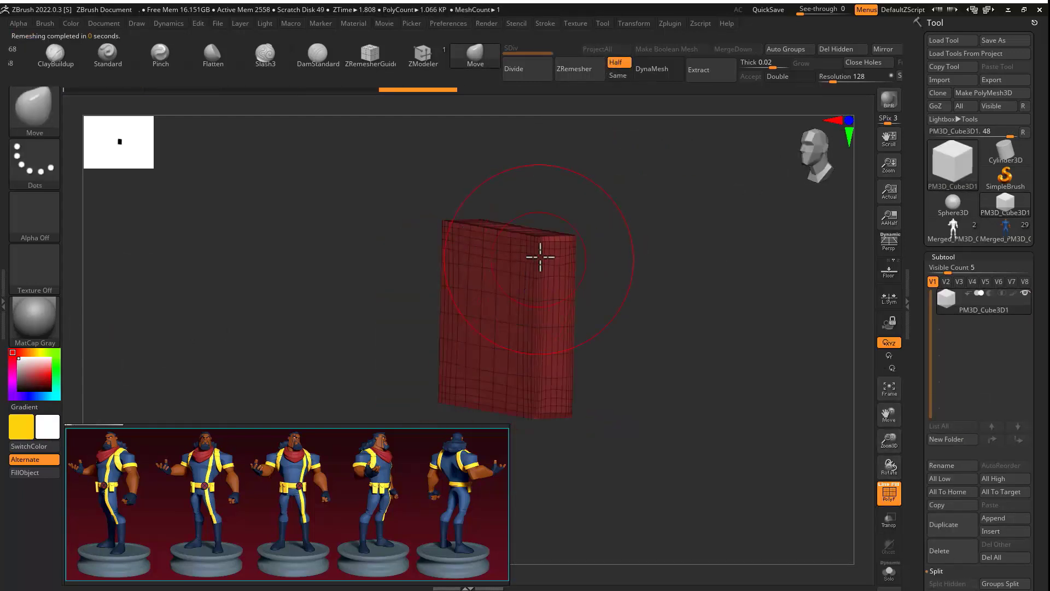
pyautogui.moveTo(538, 303)
pyautogui.keyDown('shift'); pyautogui.mouseDown()
pyautogui.moveTo(692, 263)
pyautogui.moveTo(676, 210)
pyautogui.mouseUp(); pyautogui.keyUp('shift')
pyautogui.keyDown('alt'); pyautogui.moveTo(727, 243); pyautogui.dragTo(705, 321); pyautogui.keyUp('alt')
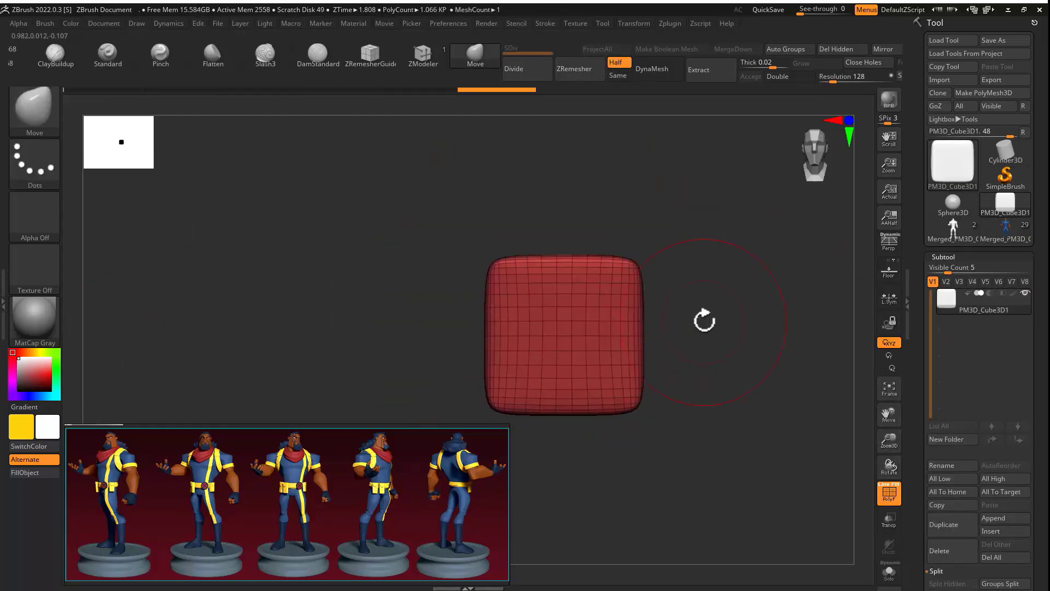
pyautogui.moveTo(563, 257); pyautogui.dragTo(564, 235)
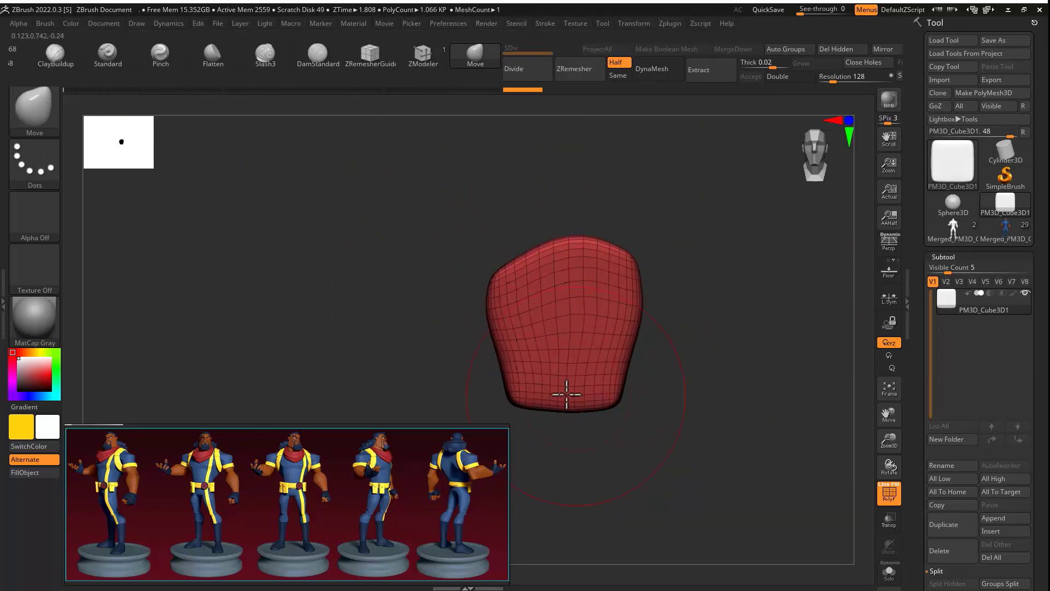
pyautogui.keyDown('shift'); pyautogui.moveTo(691, 354); pyautogui.dragTo(622, 350); pyautogui.keyUp('shift')
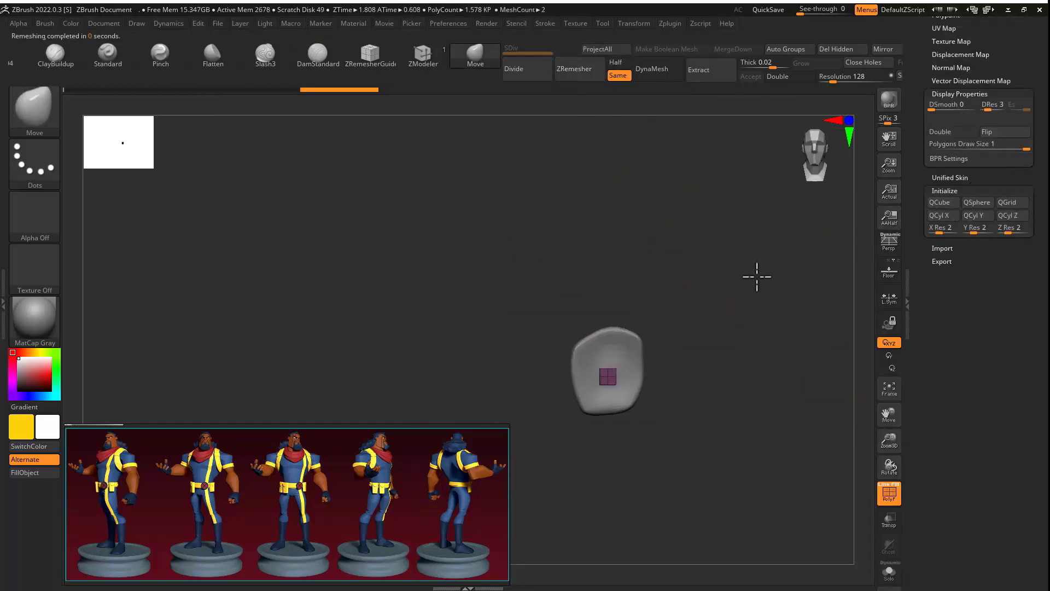
# Step: Place a second cube above the palm and stretch it into a long, narrow finger block
pyautogui.moveTo(603, 245); pyautogui.dragTo(605, 181)
pyautogui.moveTo(684, 296)
pyautogui.keyDown('shift'); pyautogui.mouseDown()
pyautogui.moveTo(746, 298)
pyautogui.moveTo(746, 230)
pyautogui.mouseUp(); pyautogui.keyUp('shift')
pyautogui.moveTo(639, 214); pyautogui.dragTo(641, 311)
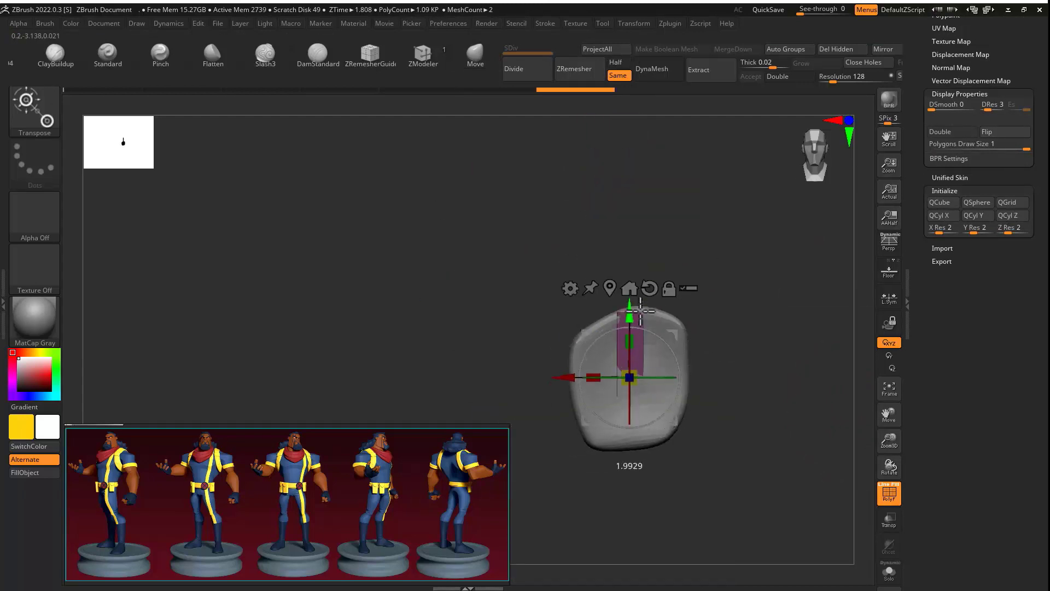
pyautogui.keyDown('shift'); pyautogui.moveTo(659, 182); pyautogui.dragTo(690, 255); pyautogui.keyUp('shift')
pyautogui.press('q')
pyautogui.moveTo(690, 164)
pyautogui.keyDown('ctrl'); pyautogui.mouseDown()
pyautogui.moveTo(703, 263)
pyautogui.moveTo(690, 300)
pyautogui.mouseUp(); pyautogui.keyUp('ctrl')
pyautogui.keyDown('ctrl'); pyautogui.click(704, 262); pyautogui.keyUp('ctrl')
pyautogui.press('w')
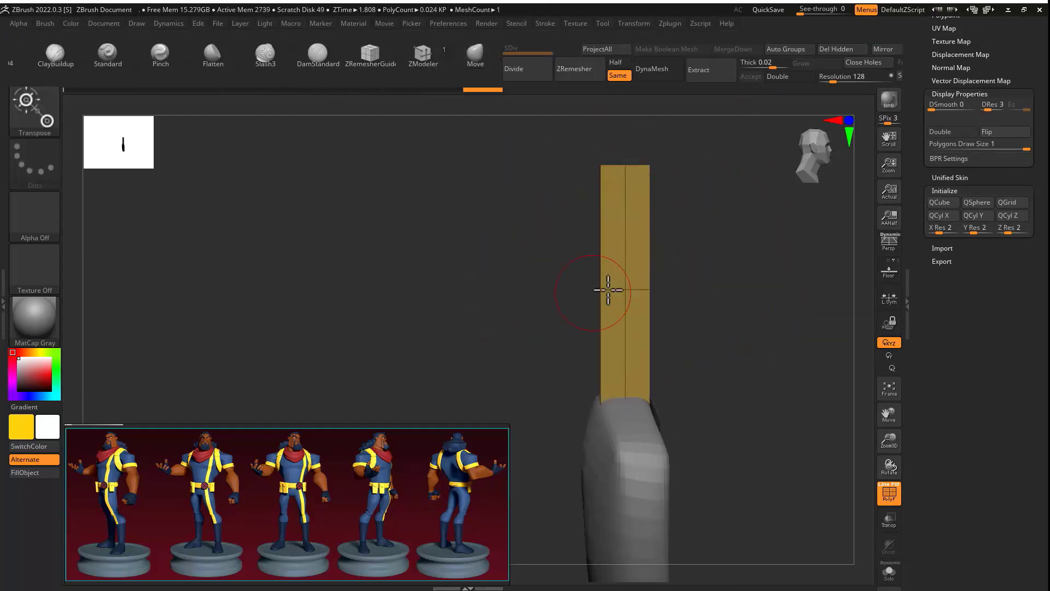
# Step: Bevel the finger block's cross edge loop with ZModeler to form joint segments
pyautogui.press('q')
pyautogui.press('space')
pyautogui.click(576, 249)
pyautogui.moveTo(614, 290); pyautogui.dragTo(667, 288)
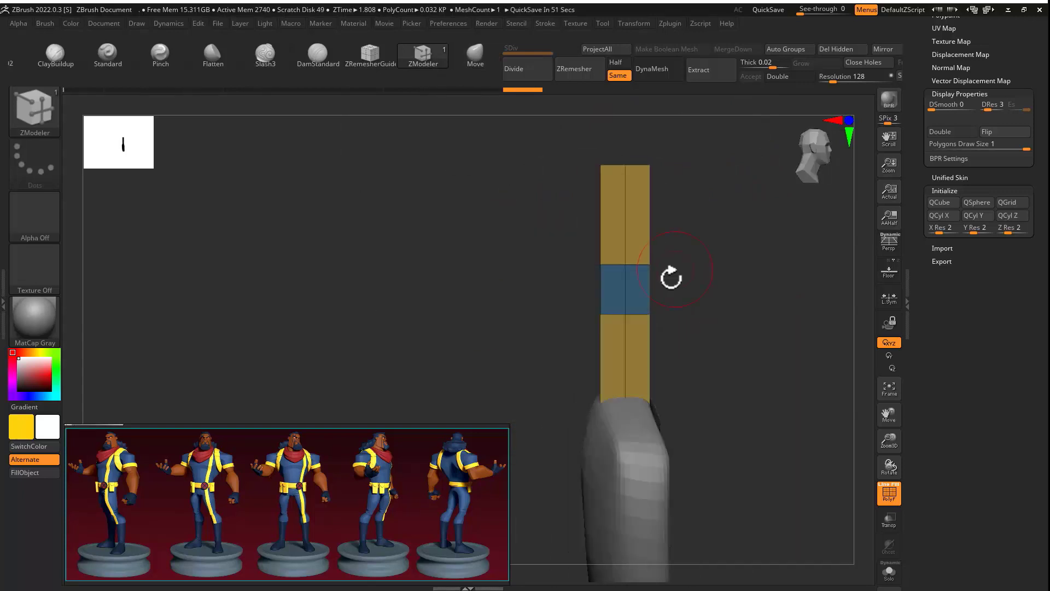
pyautogui.hotkey('ctrl', 'z')
pyautogui.press('q')
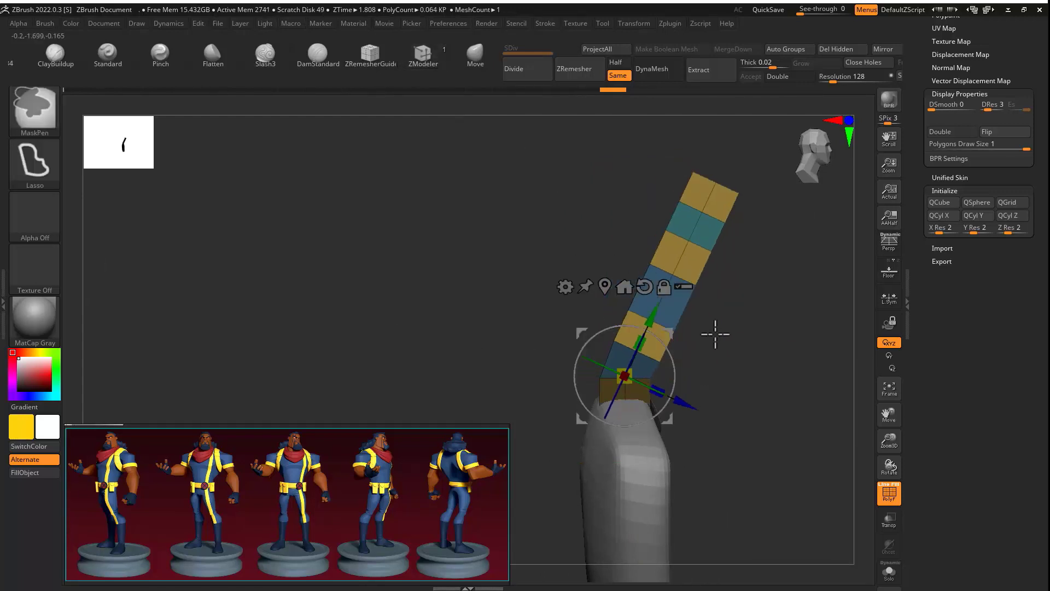
# Step: Bend the finger forward at its joints by masking the lower segments and rotating the rest
pyautogui.moveTo(712, 283); pyautogui.dragTo(625, 364)
pyautogui.hotkey('ctrl', 'z')
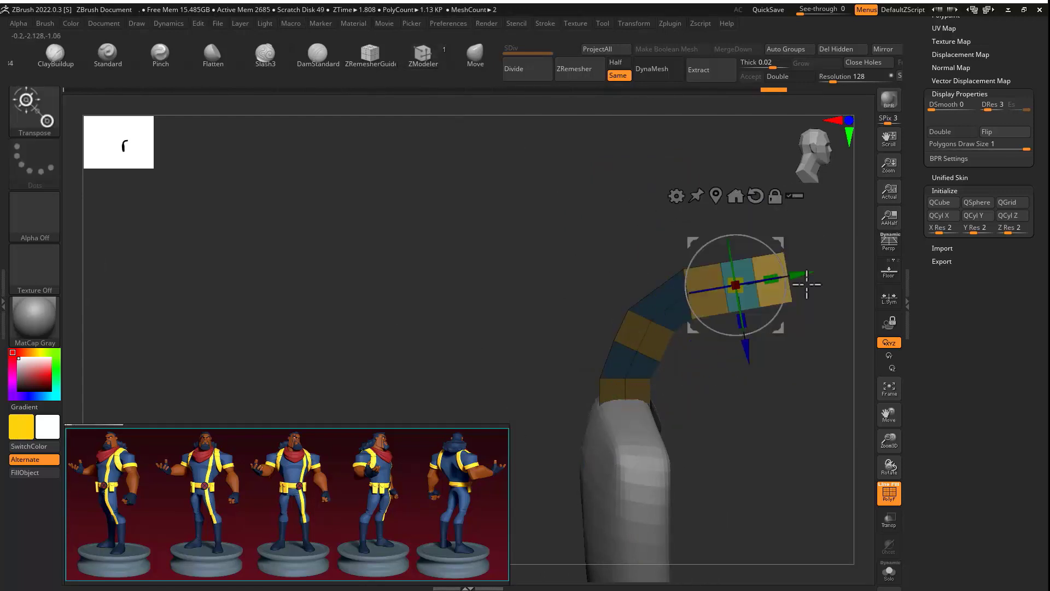
pyautogui.keyDown('ctrl'); pyautogui.moveTo(716, 403); pyautogui.dragTo(740, 323); pyautogui.keyUp('ctrl')
pyautogui.moveTo(793, 290); pyautogui.dragTo(766, 332)
pyautogui.moveTo(766, 331)
pyautogui.keyDown('ctrl'); pyautogui.mouseDown(button='right')
pyautogui.moveTo(760, 379)
pyautogui.moveTo(590, 258)
pyautogui.mouseUp(button='right'); pyautogui.keyUp('ctrl')
pyautogui.press('q')
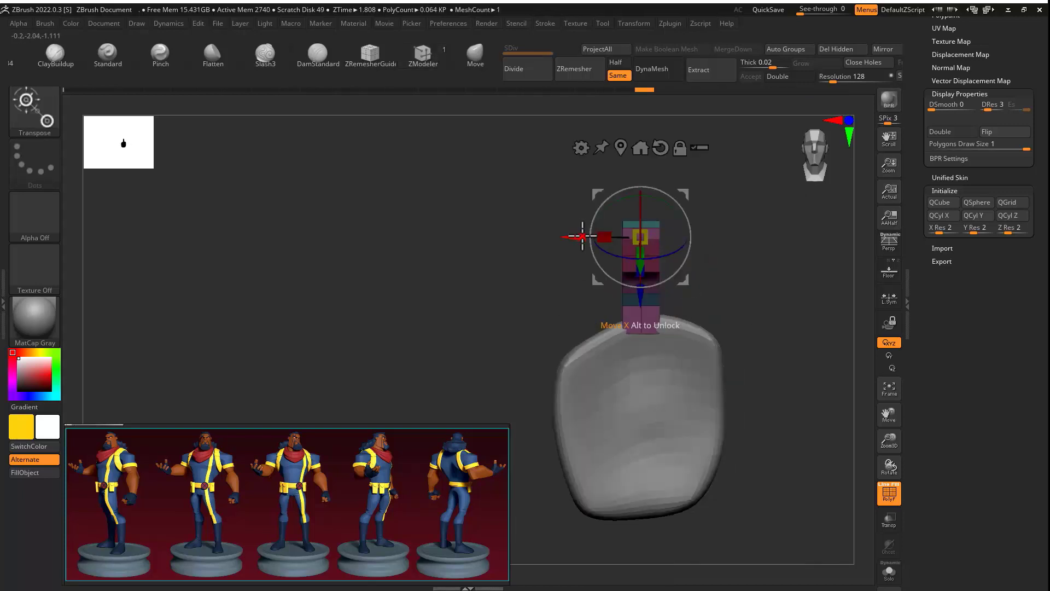
# Step: Duplicate the bent finger to both sides of the middle one and angle the copies outward along the palm's upper edge
pyautogui.keyDown('shift'); pyautogui.moveTo(757, 261); pyautogui.dragTo(711, 257, button='right'); pyautogui.keyUp('shift')
pyautogui.moveTo(734, 195); pyautogui.dragTo(736, 193)
pyautogui.keyDown('shift'); pyautogui.moveTo(708, 278); pyautogui.dragTo(732, 271, button='right'); pyautogui.keyUp('shift')
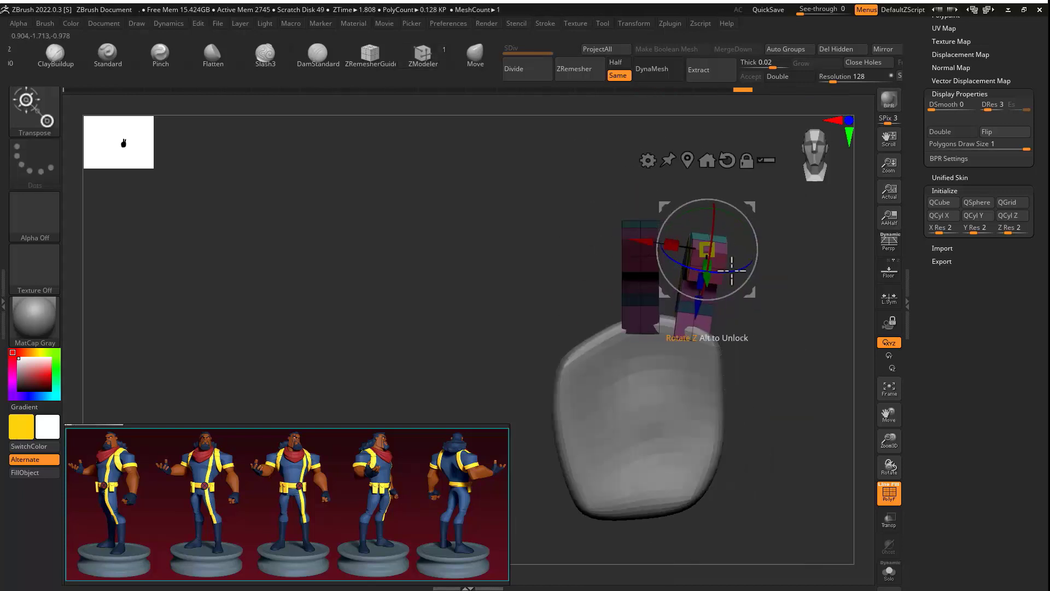
pyautogui.moveTo(618, 241); pyautogui.dragTo(631, 209)
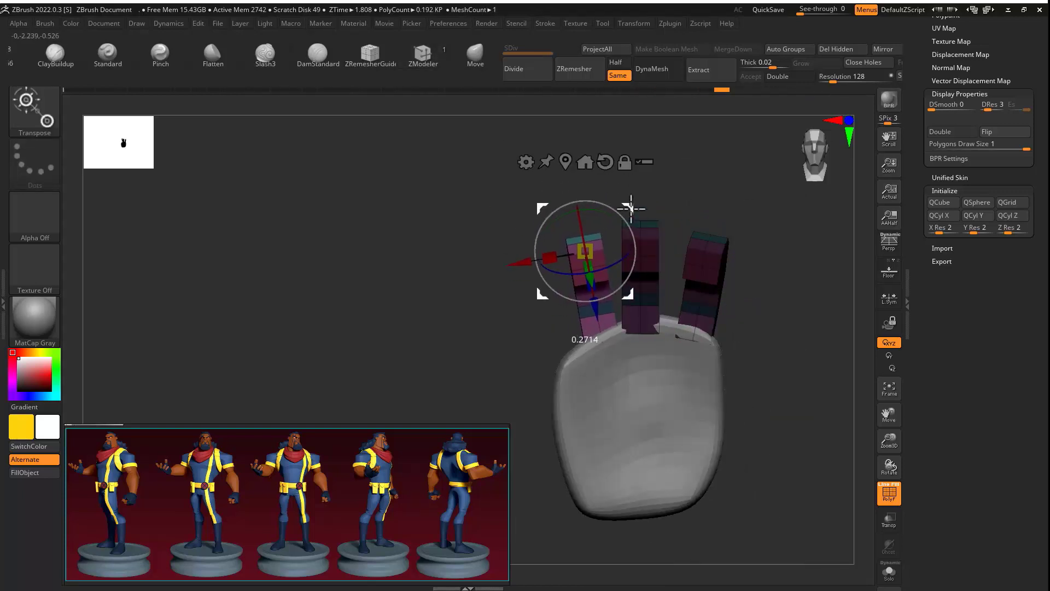
pyautogui.keyDown('shift'); pyautogui.moveTo(624, 214); pyautogui.dragTo(634, 275, button='right'); pyautogui.keyUp('shift')
pyautogui.moveTo(634, 275); pyautogui.dragTo(643, 279)
pyautogui.keyDown('shift'); pyautogui.moveTo(643, 279); pyautogui.dragTo(655, 335, button='right'); pyautogui.keyUp('shift')
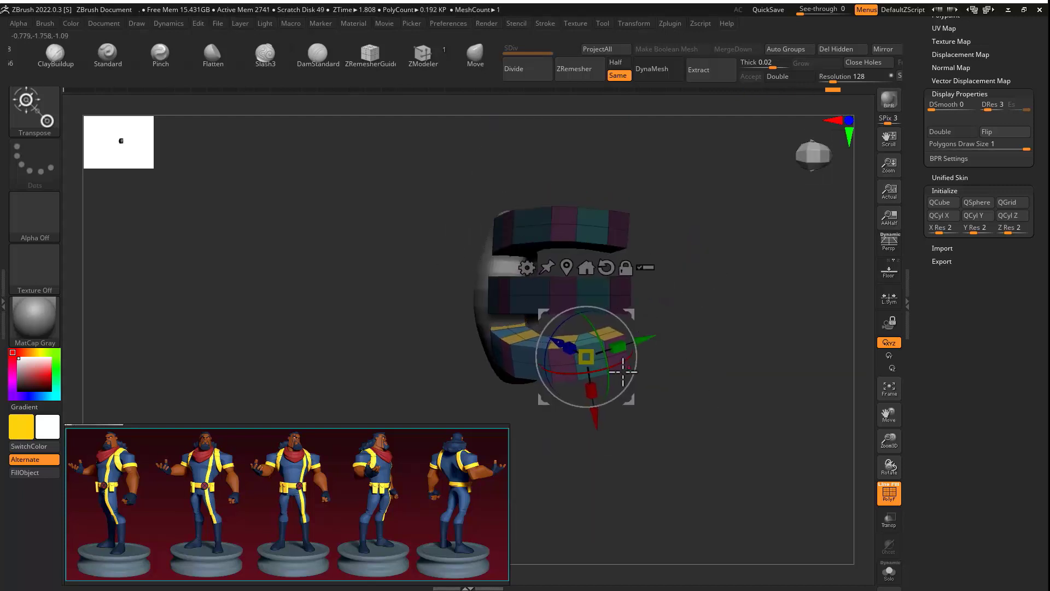
# Step: Duplicate another finger as the little finger, scale it down and tilt it outward at the palm's outer corner
pyautogui.keyDown('ctrl'); pyautogui.moveTo(594, 414); pyautogui.dragTo(604, 465); pyautogui.keyUp('ctrl')
pyautogui.keyDown('shift'); pyautogui.moveTo(644, 458); pyautogui.dragTo(703, 276, button='right'); pyautogui.keyUp('shift')
pyautogui.moveTo(626, 274); pyautogui.dragTo(620, 280)
pyautogui.moveTo(652, 338); pyautogui.dragTo(666, 365)
pyautogui.moveTo(592, 335); pyautogui.dragTo(584, 340)
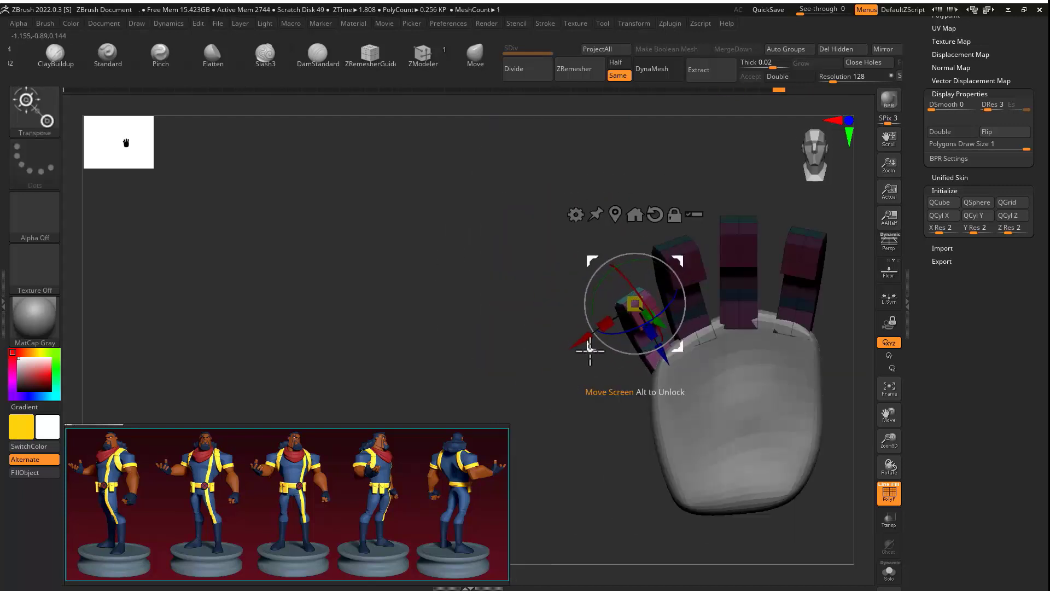
# Step: Duplicate a finger block for the thumb, then rotate and position it against the side of the palm
pyautogui.moveTo(591, 351); pyautogui.dragTo(770, 323, button='right')
pyautogui.keyDown('ctrl'); pyautogui.moveTo(525, 253); pyautogui.dragTo(664, 368); pyautogui.keyUp('ctrl')
pyautogui.moveTo(629, 456); pyautogui.dragTo(667, 351, button='right')
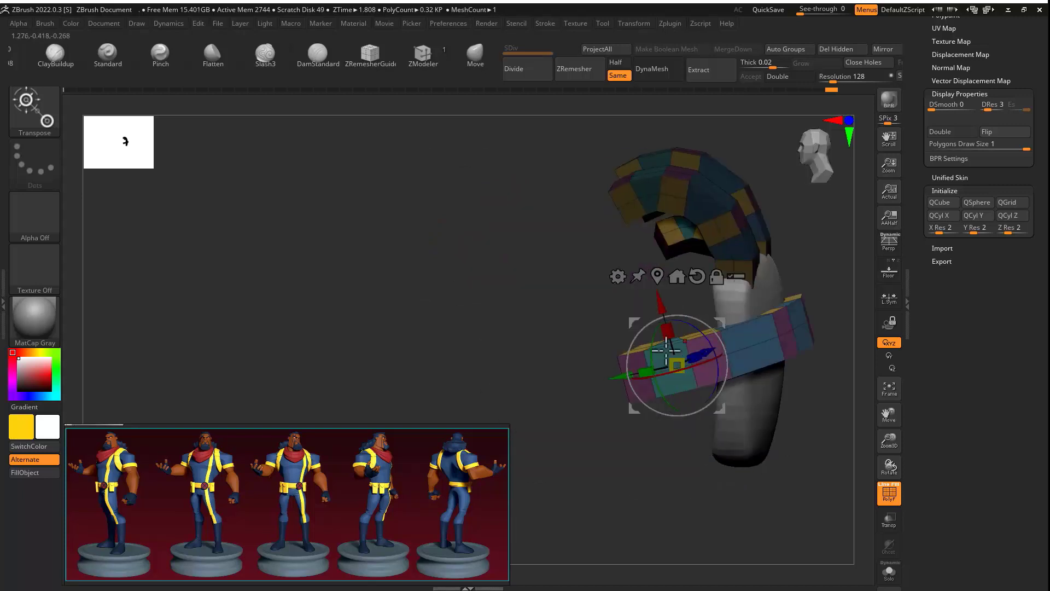
pyautogui.moveTo(723, 347); pyautogui.dragTo(718, 393)
pyautogui.keyDown('shift'); pyautogui.moveTo(755, 383); pyautogui.dragTo(853, 280, button='right'); pyautogui.keyUp('shift')
pyautogui.moveTo(730, 281); pyautogui.dragTo(722, 271)
pyautogui.keyDown('shift'); pyautogui.moveTo(722, 271); pyautogui.dragTo(821, 273, button='right'); pyautogui.keyUp('shift')
pyautogui.moveTo(718, 269); pyautogui.dragTo(744, 239)
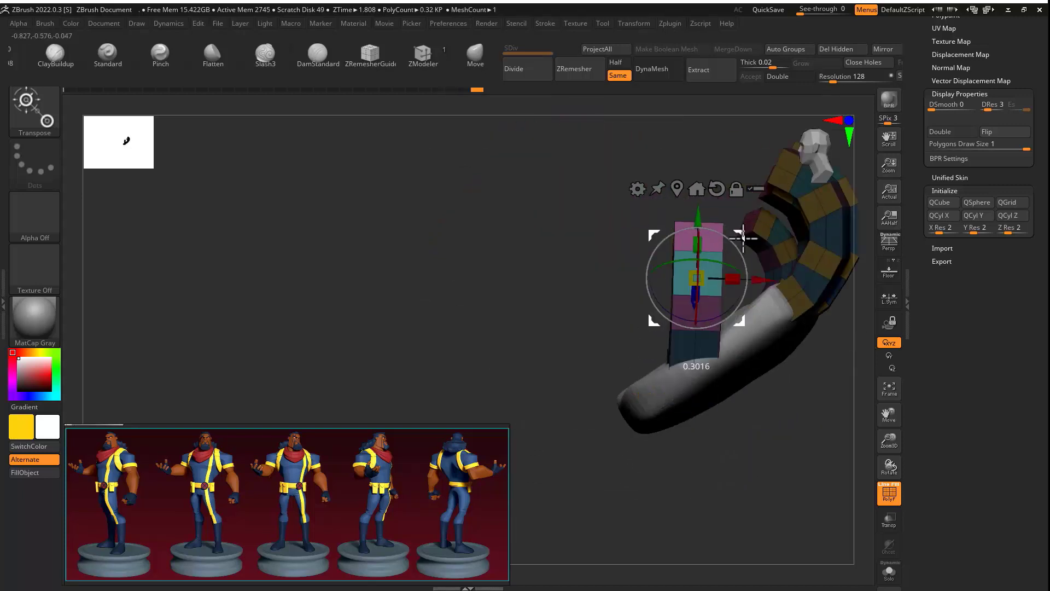
pyautogui.keyDown('ctrl'); pyautogui.moveTo(744, 239); pyautogui.dragTo(507, 77, button='right'); pyautogui.keyUp('ctrl')
# Step: Reshape the thumb with the Move brush so it curves and seats against the palm
pyautogui.press('q')
pyautogui.moveTo(625, 357)
pyautogui.mouseDown(button='right')
pyautogui.moveTo(638, 421)
pyautogui.moveTo(606, 392)
pyautogui.mouseUp(button='right')
pyautogui.moveTo(605, 391); pyautogui.dragTo(629, 399)
pyautogui.moveTo(630, 399); pyautogui.dragTo(727, 436, button='right')
pyautogui.moveTo(727, 436); pyautogui.dragTo(725, 410)
pyautogui.keyDown('ctrl'); pyautogui.moveTo(725, 411); pyautogui.dragTo(775, 319, button='right'); pyautogui.keyUp('ctrl')
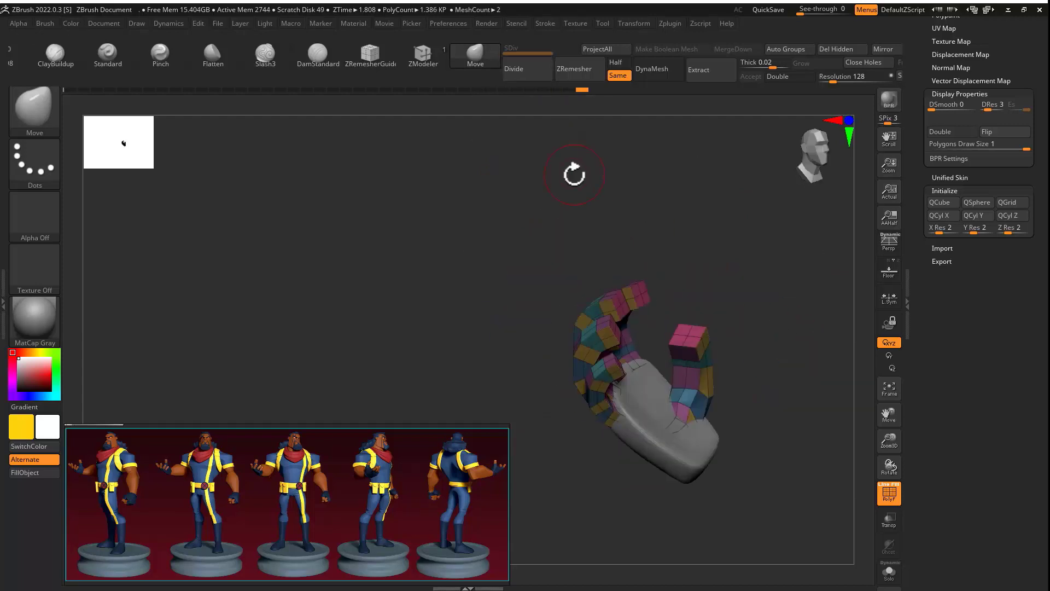
# Step: Subdivide and smooth the fingers and thumb, and sculpt raised fleshy pads into the palm
pyautogui.moveTo(574, 175); pyautogui.dragTo(657, 238, button='right')
pyautogui.moveTo(657, 394); pyautogui.dragTo(679, 312, button='right')
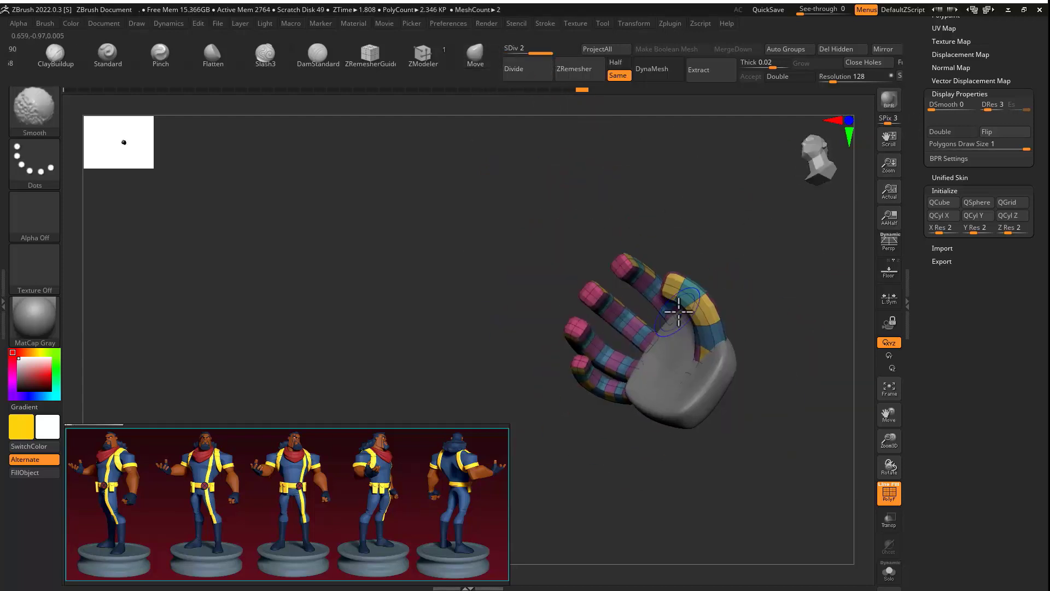
pyautogui.moveTo(765, 277)
pyautogui.mouseDown(button='right')
pyautogui.moveTo(592, 352)
pyautogui.moveTo(732, 355)
pyautogui.mouseUp(button='right')
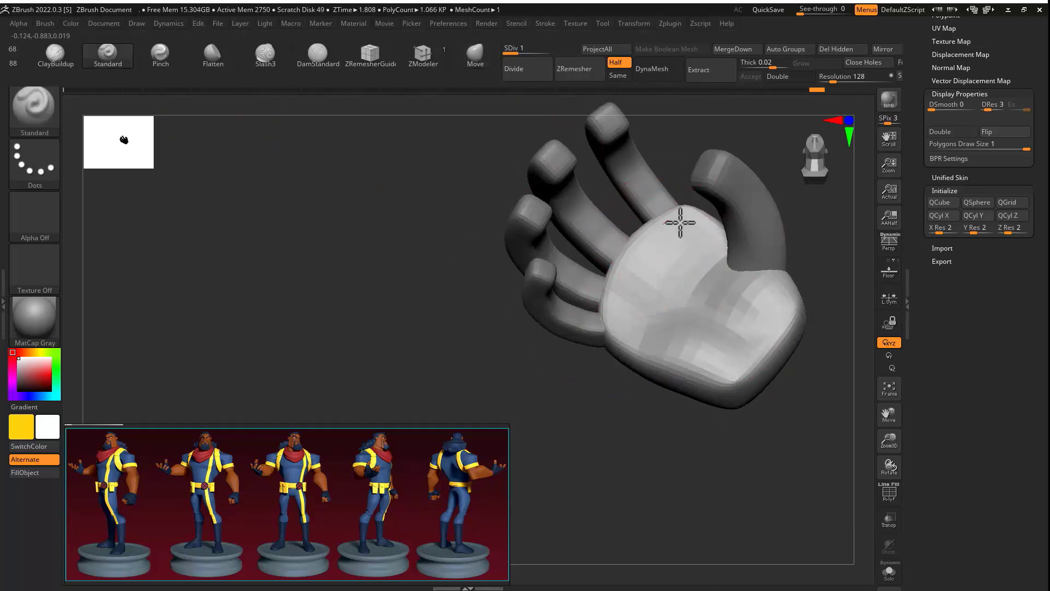
pyautogui.moveTo(680, 223); pyautogui.dragTo(603, 305, button='right')
pyautogui.moveTo(510, 93); pyautogui.dragTo(518, 290, button='right')
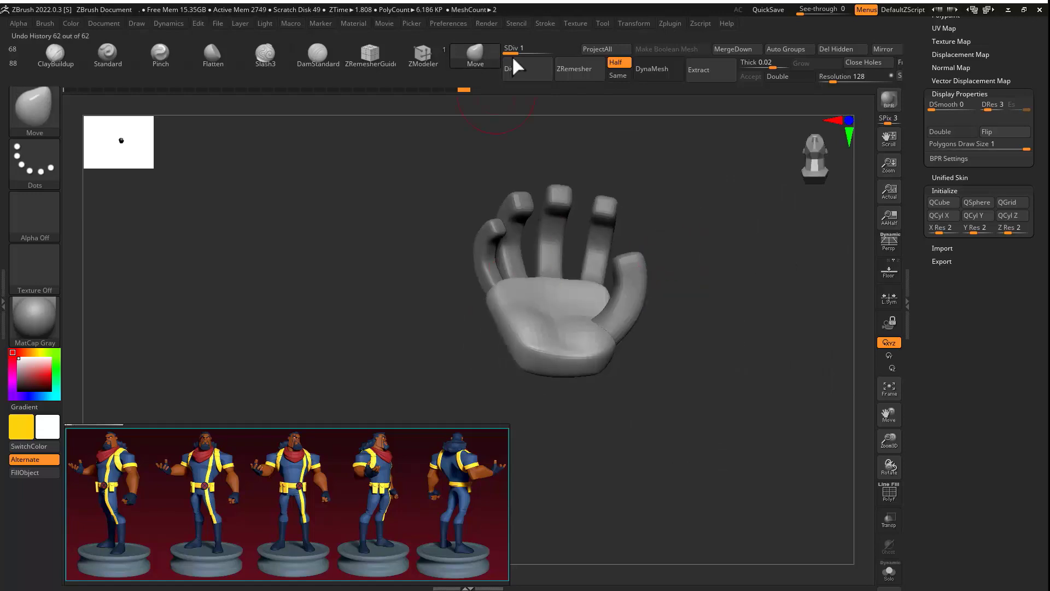
# Step: Duplicate the merged hand as a backup and DynaMesh the copy at resolution 56, freezing its subdivision levels
pyautogui.click(954, 381)
pyautogui.click(1007, 112)
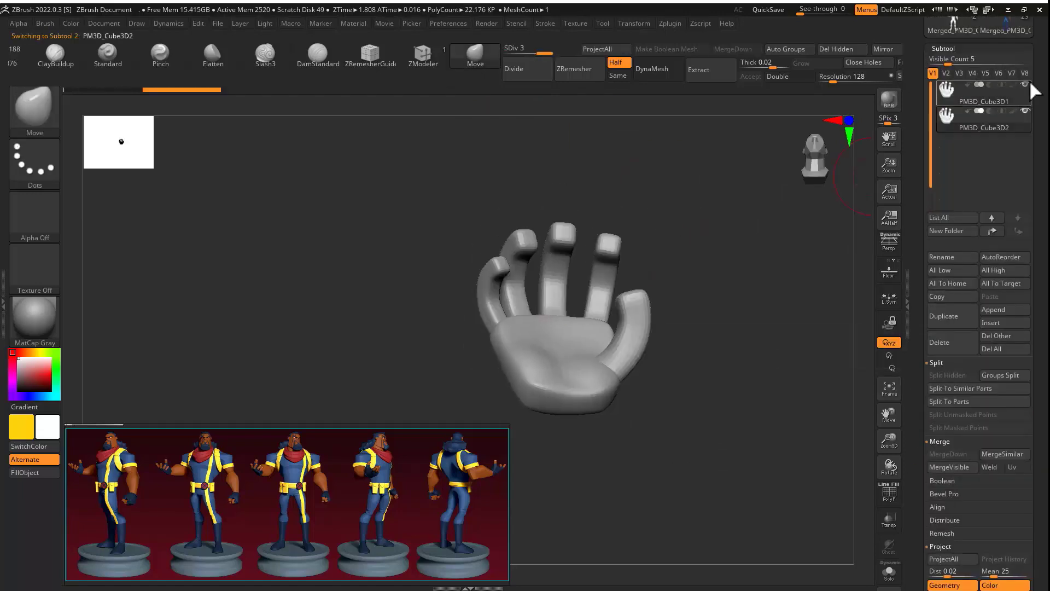
pyautogui.moveTo(930, 306); pyautogui.dragTo(929, 180)
pyautogui.moveTo(942, 361); pyautogui.dragTo(938, 360)
pyautogui.click(952, 336)
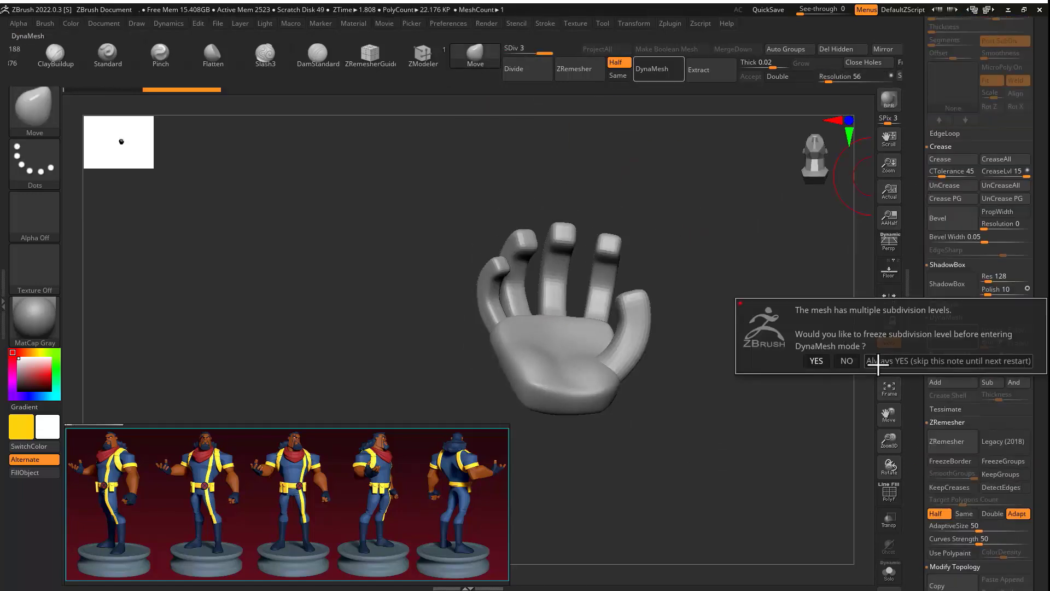
pyautogui.click(819, 360)
# Step: Smooth the hand's joins and build up the web between the thumb and index finger with ClayBuildup
pyautogui.moveTo(788, 378); pyautogui.dragTo(755, 383, button='right')
pyautogui.keyDown('ctrl'); pyautogui.moveTo(755, 383); pyautogui.dragTo(732, 400, button='right'); pyautogui.keyUp('ctrl')
pyautogui.hotkey('ctrl', 'z')
pyautogui.keyDown('shift'); pyautogui.moveTo(739, 356); pyautogui.dragTo(747, 284); pyautogui.keyUp('shift')
pyautogui.moveTo(569, 257)
pyautogui.mouseDown(button='right')
pyautogui.moveTo(518, 241)
pyautogui.moveTo(691, 241)
pyautogui.moveTo(645, 261)
pyautogui.moveTo(680, 277)
pyautogui.mouseUp(button='right')
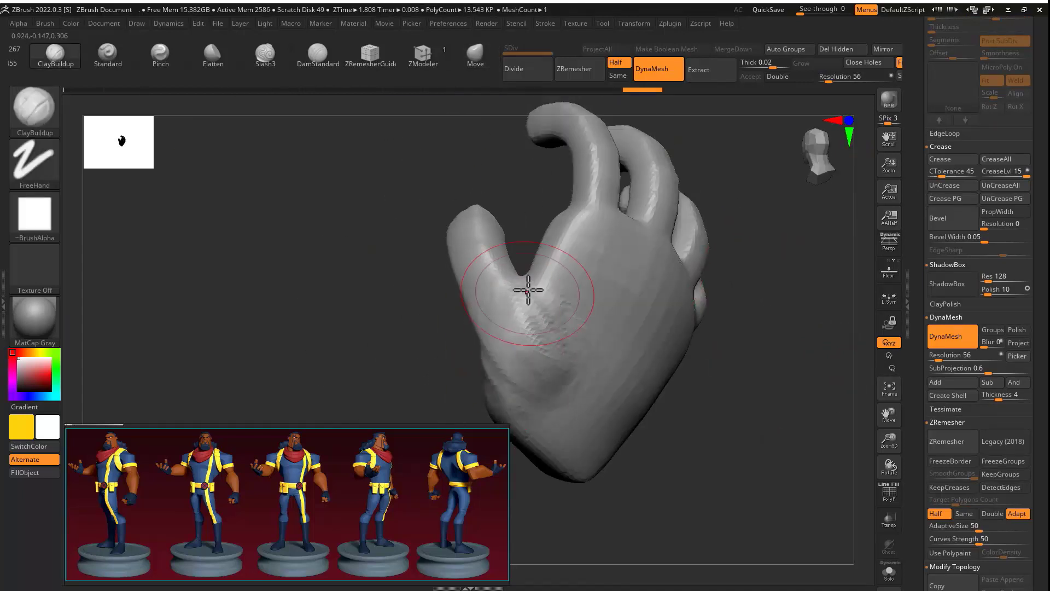
pyautogui.moveTo(528, 290); pyautogui.dragTo(627, 259, button='right')
# Step: Build up clay at the finger bases on the back of the hand and smooth the transitions
pyautogui.moveTo(721, 355)
pyautogui.mouseDown(button='right')
pyautogui.moveTo(668, 457)
pyautogui.moveTo(540, 273)
pyautogui.mouseUp(button='right')
pyautogui.moveTo(624, 399); pyautogui.dragTo(647, 356, button='right')
pyautogui.rightClick(612, 439)
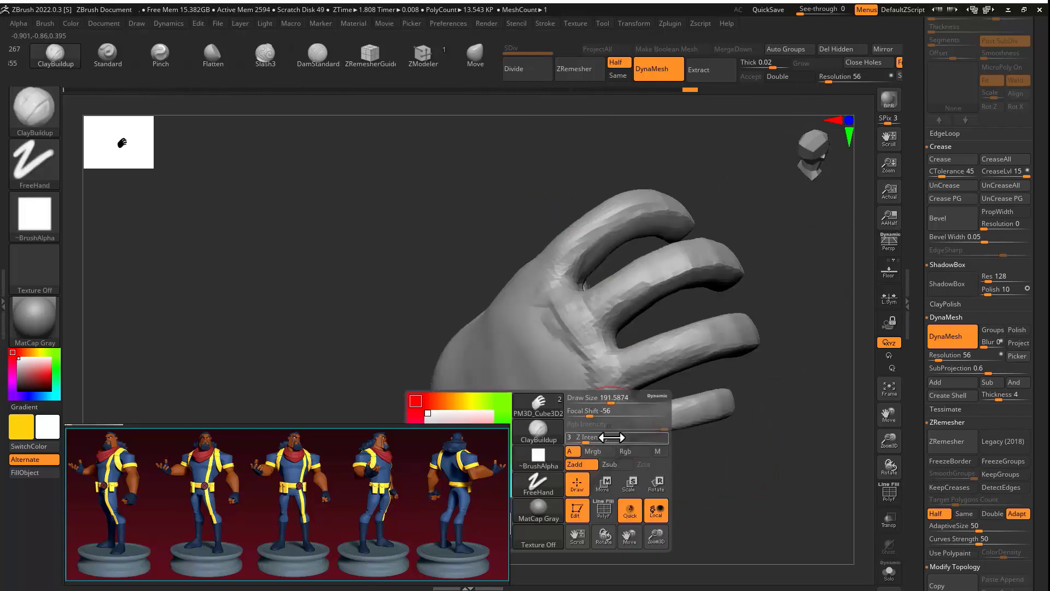
pyautogui.keyDown('shift'); pyautogui.moveTo(613, 421); pyautogui.dragTo(593, 375); pyautogui.keyUp('shift')
pyautogui.keyDown('alt'); pyautogui.moveTo(593, 375); pyautogui.dragTo(656, 416, button='right'); pyautogui.keyUp('alt')
# Step: Mask the palm and lower finger segments and extract them as a fingerless glove with a thickness of 0.01
pyautogui.moveTo(657, 416)
pyautogui.mouseDown(button='right')
pyautogui.moveTo(693, 304)
pyautogui.moveTo(773, 324)
pyautogui.mouseUp(button='right')
pyautogui.moveTo(773, 324)
pyautogui.keyDown('ctrl'); pyautogui.mouseDown()
pyautogui.moveTo(700, 314)
pyautogui.moveTo(795, 354)
pyautogui.mouseUp(); pyautogui.keyUp('ctrl')
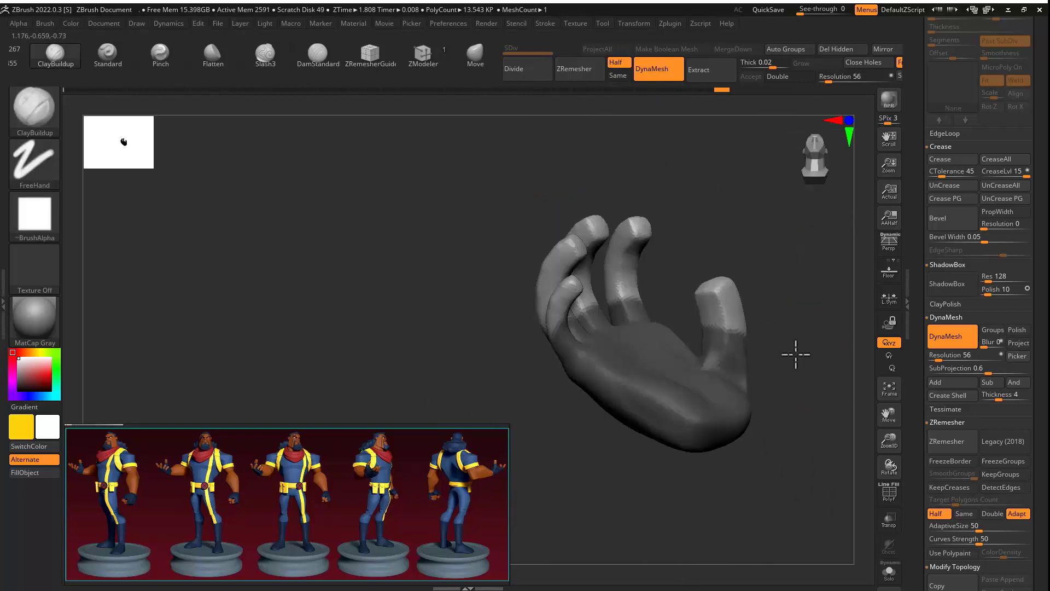
pyautogui.moveTo(795, 354); pyautogui.dragTo(557, 327, button='right')
pyautogui.moveTo(694, 400)
pyautogui.mouseDown(button='right')
pyautogui.moveTo(668, 317)
pyautogui.moveTo(506, 329)
pyautogui.mouseUp(button='right')
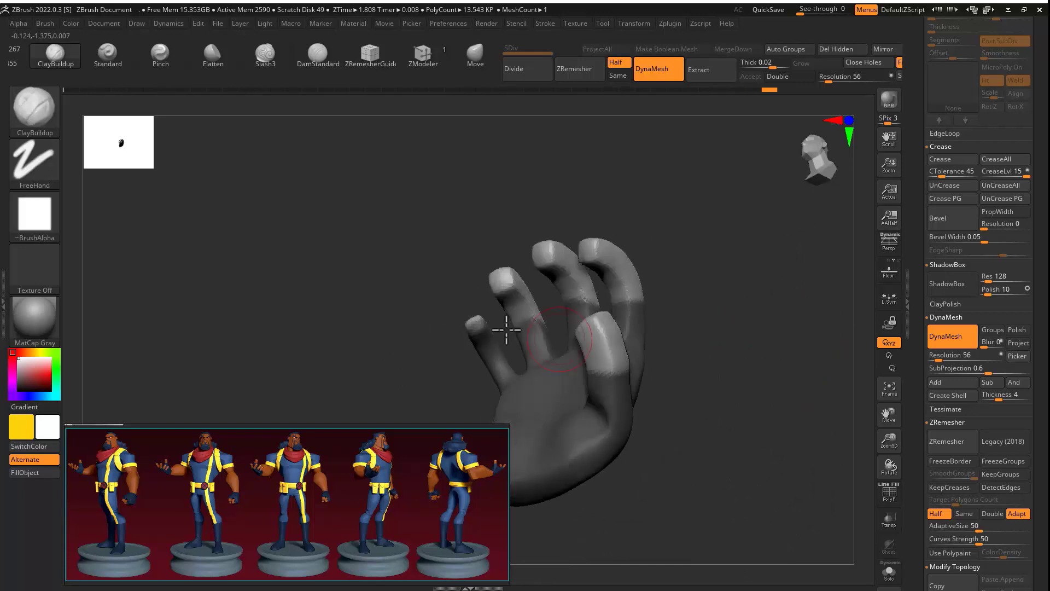
pyautogui.moveTo(565, 301); pyautogui.dragTo(788, 263, button='right')
pyautogui.moveTo(941, 137); pyautogui.dragTo(940, 70)
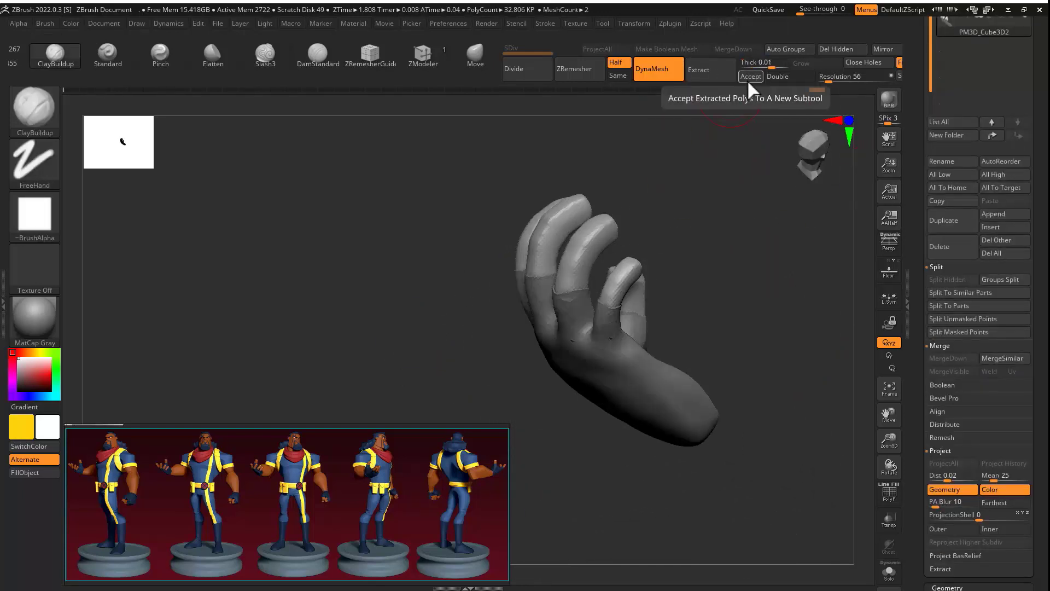
pyautogui.click(750, 76)
# Step: Merge the glove with the hand and add the result to the full figure as a subtool
pyautogui.moveTo(780, 275); pyautogui.dragTo(832, 356, button='right')
pyautogui.hotkey('shift', 'f')
pyautogui.moveTo(920, 381); pyautogui.dragTo(930, 82)
pyautogui.moveTo(975, 80); pyautogui.dragTo(988, 111)
pyautogui.hotkey('shift', 'f')
pyautogui.keyDown('ctrl'); pyautogui.moveTo(757, 255); pyautogui.dragTo(711, 413, button='right'); pyautogui.keyUp('ctrl')
pyautogui.moveTo(930, 136); pyautogui.dragTo(938, 415)
pyautogui.click(983, 328)
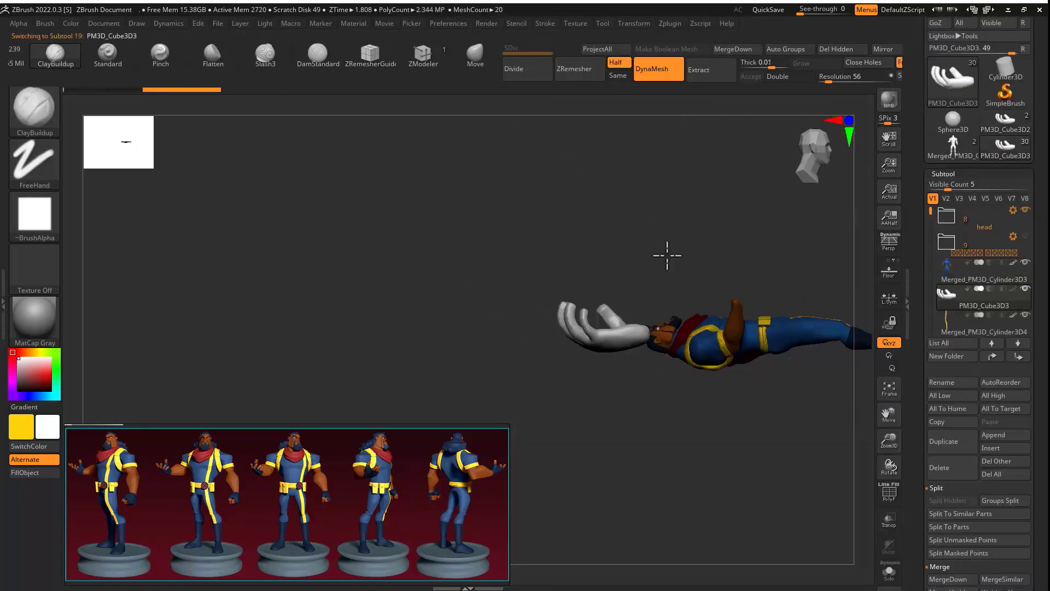
pyautogui.keyDown('shift'); pyautogui.moveTo(666, 253); pyautogui.dragTo(484, 332); pyautogui.keyUp('shift')
# Step: Return to the separate hand tool, delete the gloved copy and split the original hand into similar parts
pyautogui.click(1005, 122)
pyautogui.keyDown('ctrl'); pyautogui.moveTo(743, 276); pyautogui.dragTo(821, 306, button='right'); pyautogui.keyUp('ctrl')
pyautogui.click(941, 468)
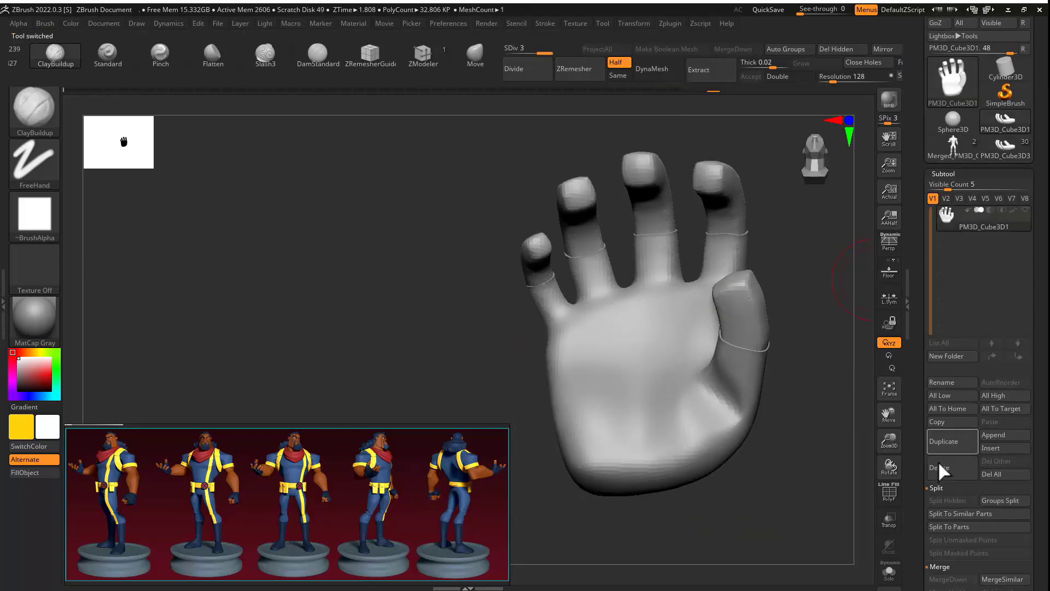
pyautogui.moveTo(919, 462); pyautogui.dragTo(918, 369)
pyautogui.click(961, 421)
pyautogui.click(959, 153)
# Step: Lower the fingers to subdivision level 1, split off the thumb and separate the fingers into individual subtools
pyautogui.hotkey('shift', 'd')
pyautogui.hotkey('shift', 'd')
pyautogui.moveTo(804, 257); pyautogui.dragTo(755, 363, button='right')
pyautogui.hotkey('shift', 'f')
pyautogui.keyDown('ctrl'); pyautogui.keyDown('shift'); pyautogui.moveTo(755, 410); pyautogui.dragTo(574, 492); pyautogui.keyUp('shift'); pyautogui.keyUp('ctrl')
pyautogui.click(947, 408)
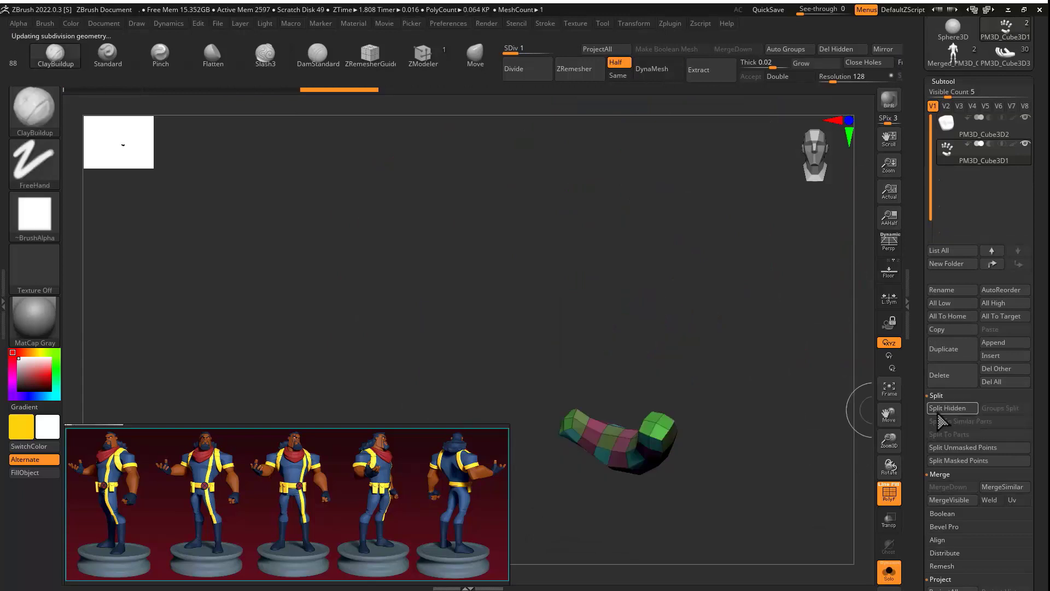
pyautogui.click(957, 434)
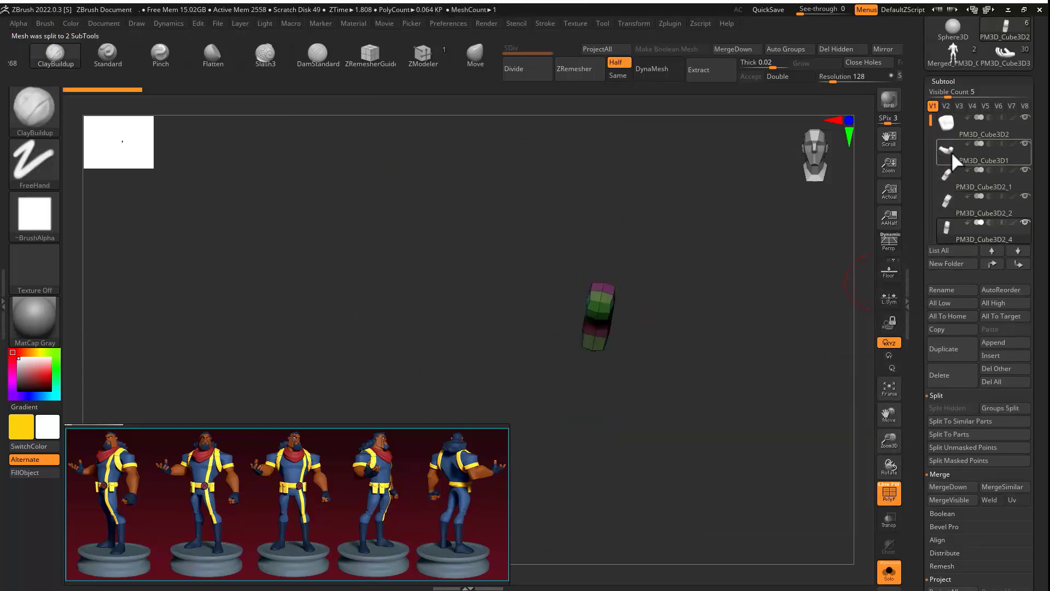
# Step: Curl the index finger into the palm by masking its lower segments and rotating the rest
pyautogui.moveTo(751, 282)
pyautogui.keyDown('ctrl'); pyautogui.mouseDown(button='right')
pyautogui.moveTo(794, 347)
pyautogui.moveTo(766, 328)
pyautogui.mouseUp(button='right'); pyautogui.keyUp('ctrl')
pyautogui.keyDown('ctrl'); pyautogui.moveTo(766, 328); pyautogui.dragTo(551, 422); pyautogui.keyUp('ctrl')
pyautogui.press('w')
pyautogui.moveTo(551, 422)
pyautogui.keyDown('alt'); pyautogui.mouseDown(button='right')
pyautogui.moveTo(596, 363)
pyautogui.moveTo(751, 255)
pyautogui.moveTo(726, 248)
pyautogui.moveTo(664, 365)
pyautogui.mouseUp(button='right'); pyautogui.keyUp('alt')
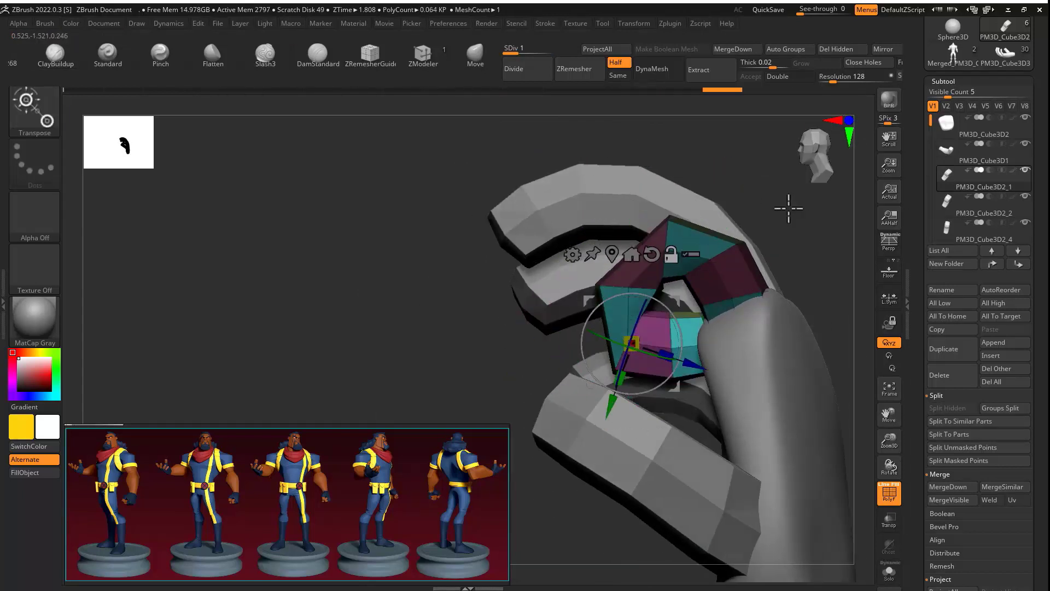
pyautogui.keyDown('alt'); pyautogui.click(711, 218); pyautogui.keyUp('alt')
pyautogui.moveTo(711, 218); pyautogui.dragTo(757, 244, button='right')
# Step: Curl the middle finger into a fist pose beside the index finger, rotating it segment by segment
pyautogui.keyDown('alt'); pyautogui.click(653, 300); pyautogui.keyUp('alt')
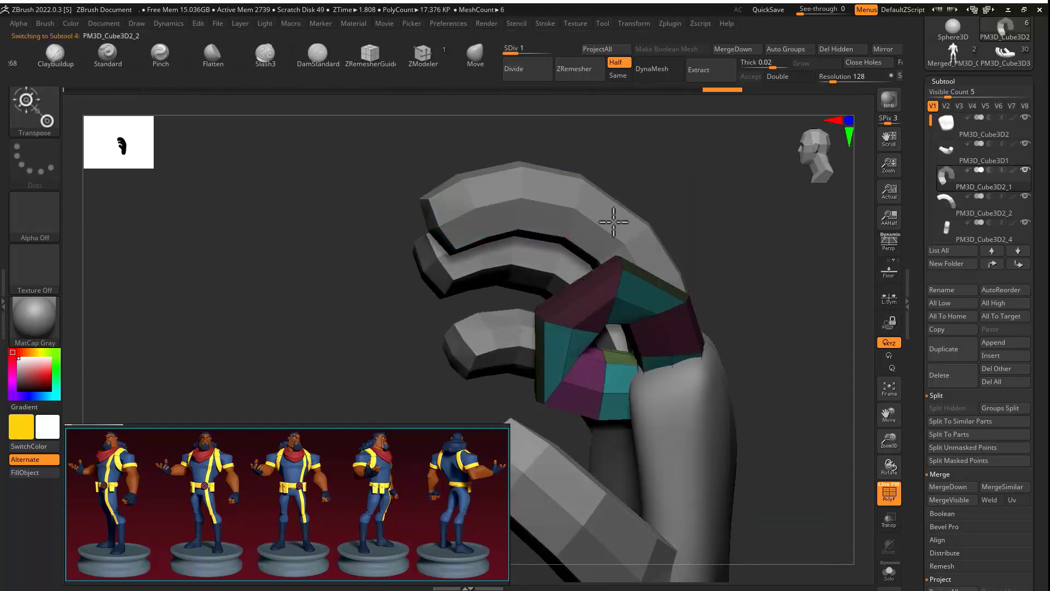
pyautogui.keyDown('alt'); pyautogui.click(614, 223); pyautogui.keyUp('alt')
pyautogui.moveTo(614, 222); pyautogui.dragTo(684, 257, button='right')
pyautogui.moveTo(704, 261); pyautogui.dragTo(708, 232)
pyautogui.moveTo(750, 229); pyautogui.dragTo(700, 207, button='right')
pyautogui.moveTo(695, 204); pyautogui.dragTo(635, 209)
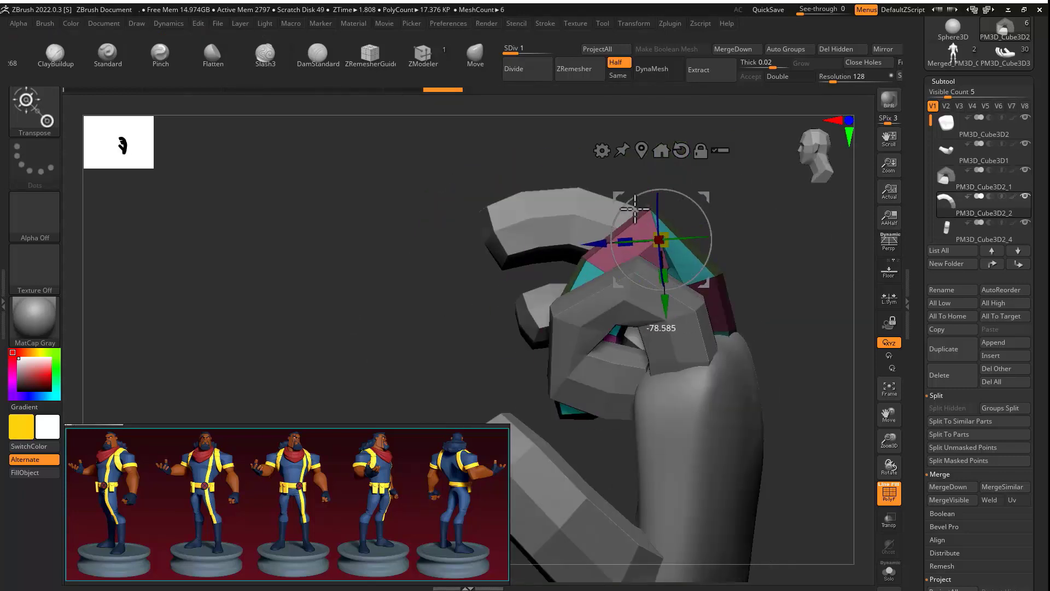
pyautogui.moveTo(635, 209)
pyautogui.mouseDown(button='right')
pyautogui.moveTo(762, 195)
pyautogui.moveTo(779, 381)
pyautogui.moveTo(782, 200)
pyautogui.mouseUp(button='right')
pyautogui.keyDown('ctrl'); pyautogui.moveTo(669, 221); pyautogui.dragTo(707, 187); pyautogui.keyUp('ctrl')
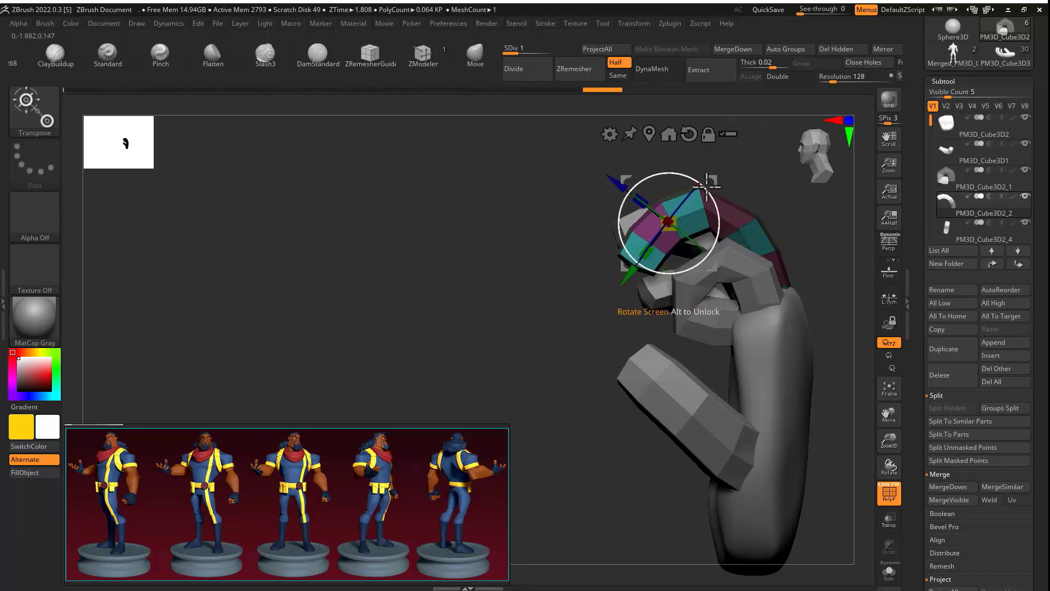
# Step: Curl the ring finger into the palm with masked rotations and align it beside the middle finger
pyautogui.moveTo(779, 235); pyautogui.dragTo(804, 324, button='right')
pyautogui.keyDown('alt'); pyautogui.click(696, 164); pyautogui.keyUp('alt')
pyautogui.keyDown('ctrl'); pyautogui.moveTo(720, 281); pyautogui.dragTo(687, 258); pyautogui.keyUp('ctrl')
pyautogui.moveTo(686, 257); pyautogui.dragTo(704, 304, button='right')
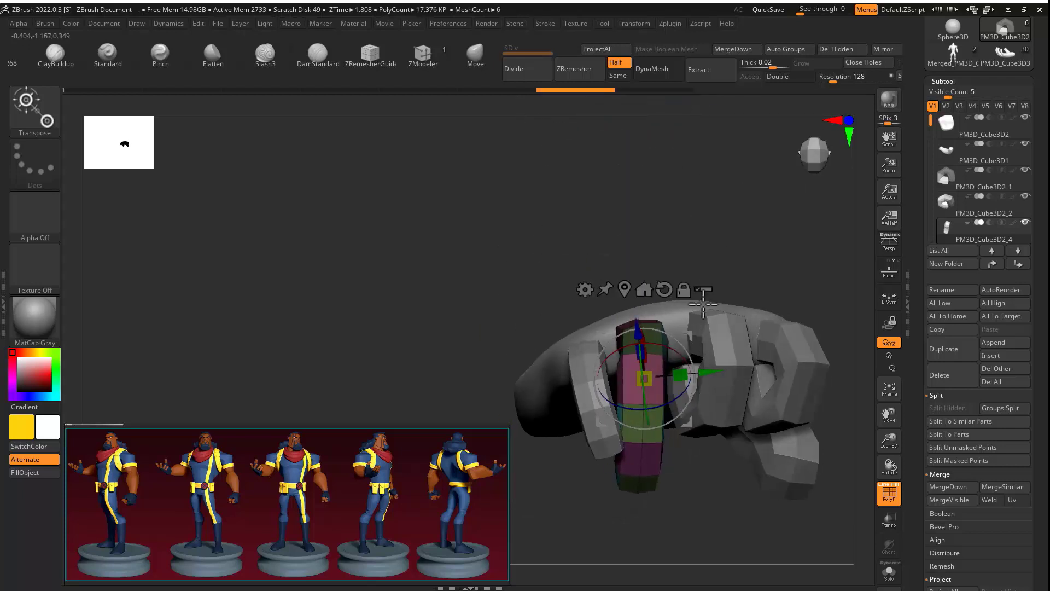
pyautogui.moveTo(647, 412); pyautogui.dragTo(647, 414)
pyautogui.moveTo(647, 414); pyautogui.dragTo(560, 241, button='right')
pyautogui.moveTo(840, 252); pyautogui.dragTo(812, 326)
# Step: Curl the little finger into the fist, undoing and redoing its masked rotations to fit beside the ring finger
pyautogui.moveTo(776, 322); pyautogui.dragTo(597, 240, button='right')
pyautogui.keyDown('alt'); pyautogui.click(596, 240); pyautogui.keyUp('alt')
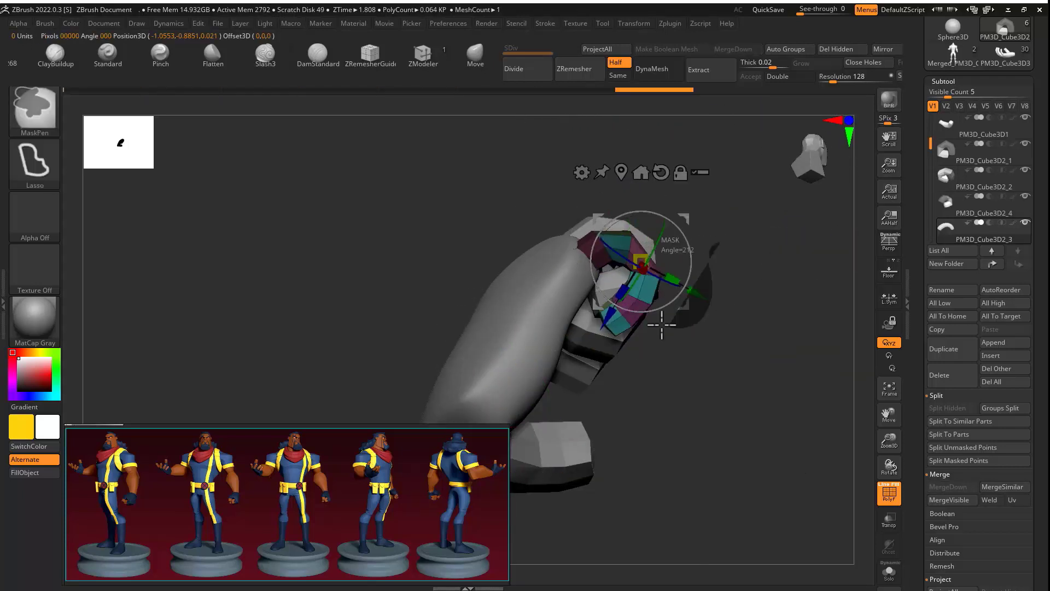
pyautogui.hotkey('ctrl', 'z')
pyautogui.hotkey('ctrl', 'z')
pyautogui.hotkey('ctrl', 'z')
pyautogui.keyDown('ctrl'); pyautogui.moveTo(689, 321); pyautogui.dragTo(720, 251); pyautogui.keyUp('ctrl')
pyautogui.moveTo(720, 251)
pyautogui.keyDown('ctrl'); pyautogui.mouseDown(button='right')
pyautogui.moveTo(443, 298)
pyautogui.moveTo(701, 247)
pyautogui.mouseUp(button='right'); pyautogui.keyUp('ctrl')
pyautogui.moveTo(420, 310); pyautogui.dragTo(429, 299)
pyautogui.moveTo(702, 268)
pyautogui.mouseDown(button='right')
pyautogui.moveTo(698, 222)
pyautogui.moveTo(706, 282)
pyautogui.mouseUp(button='right')
# Step: Bend the thumb inward and place it across the palm to close the fist
pyautogui.keyDown('alt'); pyautogui.click(640, 258); pyautogui.keyUp('alt')
pyautogui.moveTo(641, 245); pyautogui.dragTo(654, 253, button='right')
pyautogui.moveTo(654, 253); pyautogui.dragTo(616, 232)
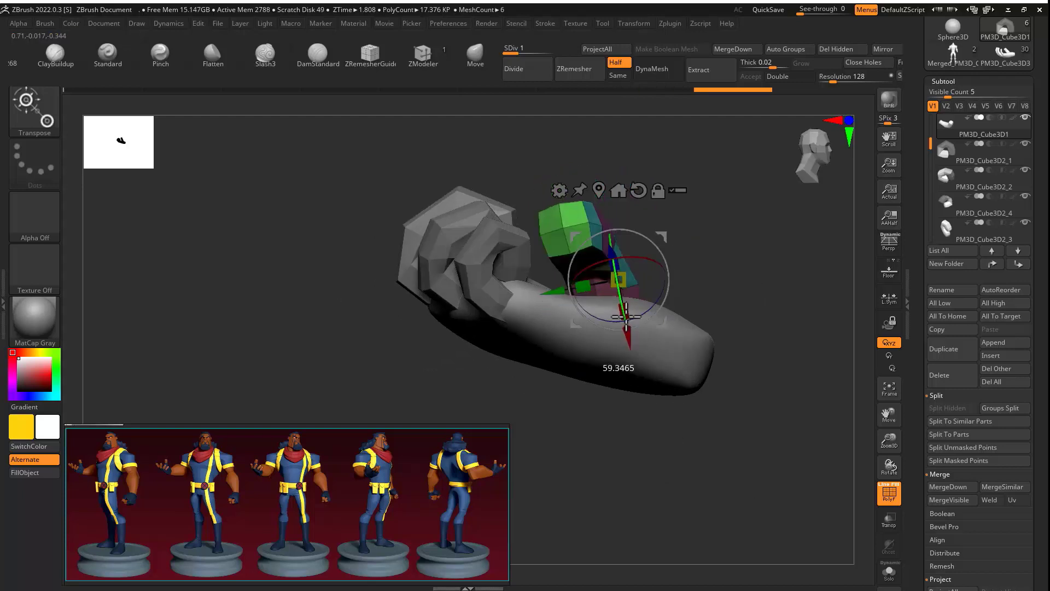
pyautogui.moveTo(615, 232); pyautogui.dragTo(661, 233, button='right')
pyautogui.moveTo(661, 233); pyautogui.dragTo(620, 195)
pyautogui.keyDown('ctrl'); pyautogui.moveTo(619, 195); pyautogui.dragTo(586, 244, button='right'); pyautogui.keyUp('ctrl')
pyautogui.moveTo(586, 244); pyautogui.dragTo(569, 240)
pyautogui.moveTo(569, 241); pyautogui.dragTo(875, 192, button='right')
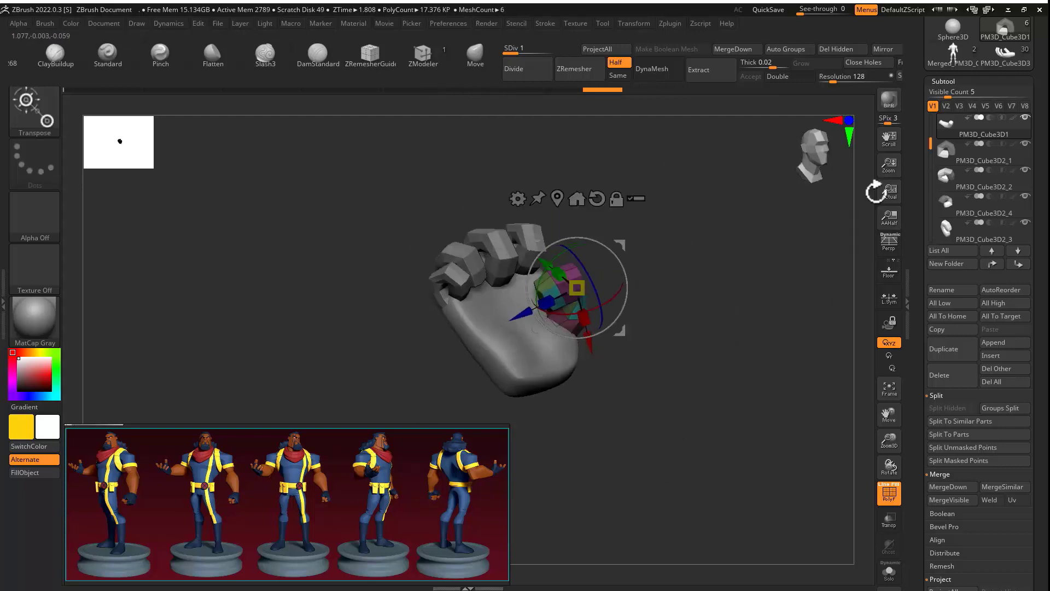
# Step: Merge the palm, fingers and thumb into one subtool, then duplicate the fist and hide the original
pyautogui.click(947, 123)
pyautogui.click(952, 487)
pyautogui.click(952, 487)
pyautogui.click(952, 487)
pyautogui.click(952, 487)
pyautogui.click(952, 487)
pyautogui.click(952, 348)
pyautogui.click(1024, 118)
# Step: DynaMesh the duplicated fist at resolution 48 and inflate it slightly to thicken the fingers
pyautogui.moveTo(938, 193); pyautogui.dragTo(933, 367)
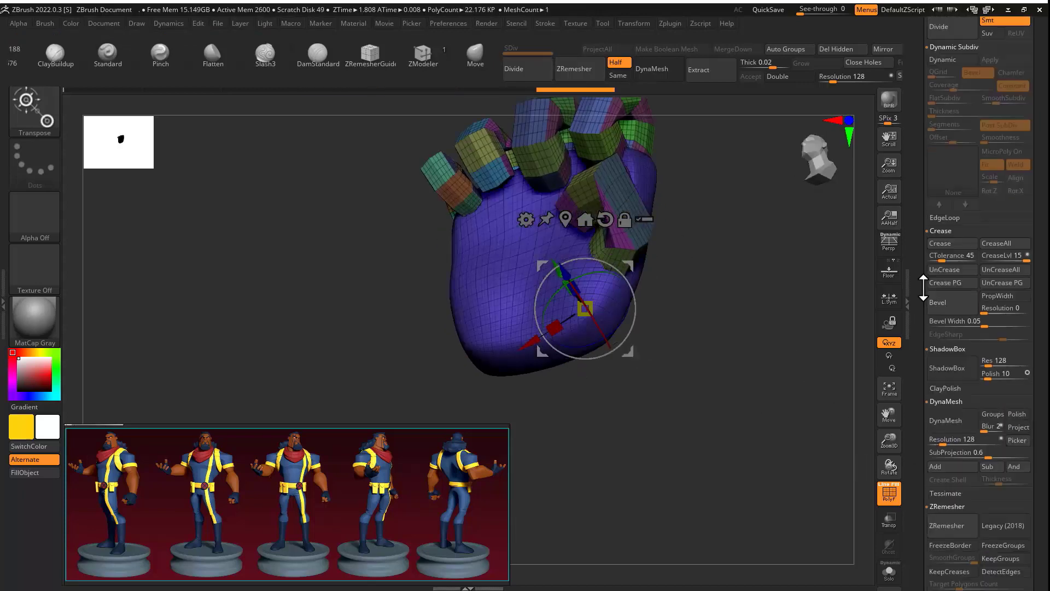
pyautogui.keyDown('ctrl'); pyautogui.moveTo(723, 213); pyautogui.dragTo(643, 257, button='right'); pyautogui.keyUp('ctrl')
pyautogui.press('q')
pyautogui.press('s')
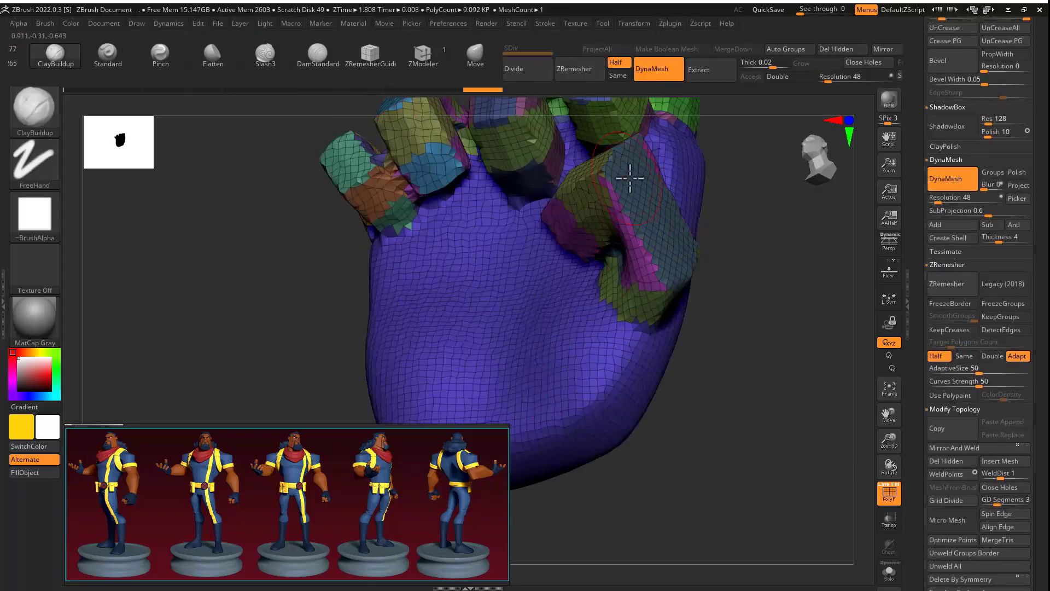
pyautogui.moveTo(630, 178)
pyautogui.keyDown('ctrl'); pyautogui.mouseDown(button='right')
pyautogui.moveTo(619, 270)
pyautogui.moveTo(704, 381)
pyautogui.moveTo(645, 351)
pyautogui.moveTo(667, 398)
pyautogui.moveTo(511, 294)
pyautogui.moveTo(626, 212)
pyautogui.moveTo(747, 257)
pyautogui.moveTo(695, 274)
pyautogui.moveTo(706, 295)
pyautogui.moveTo(530, 399)
pyautogui.moveTo(677, 331)
pyautogui.mouseUp(button='right'); pyautogui.keyUp('ctrl')
pyautogui.moveTo(931, 432); pyautogui.dragTo(931, 357)
pyautogui.moveTo(980, 307); pyautogui.dragTo(988, 307)
pyautogui.moveTo(788, 339); pyautogui.dragTo(766, 334, button='right')
# Step: Turn off the mask display and mask the fist's palm and lower finger segments in the shape of a glove
pyautogui.moveTo(766, 334)
pyautogui.keyDown('ctrl'); pyautogui.mouseDown(button='right')
pyautogui.moveTo(797, 346)
pyautogui.moveTo(657, 394)
pyautogui.moveTo(664, 313)
pyautogui.moveTo(450, 263)
pyautogui.moveTo(547, 306)
pyautogui.moveTo(622, 382)
pyautogui.moveTo(602, 369)
pyautogui.moveTo(645, 322)
pyautogui.moveTo(771, 317)
pyautogui.moveTo(845, 364)
pyautogui.moveTo(673, 307)
pyautogui.mouseUp(button='right'); pyautogui.keyUp('ctrl')
pyautogui.hotkey('ctrl', 'h')
pyautogui.press('s')
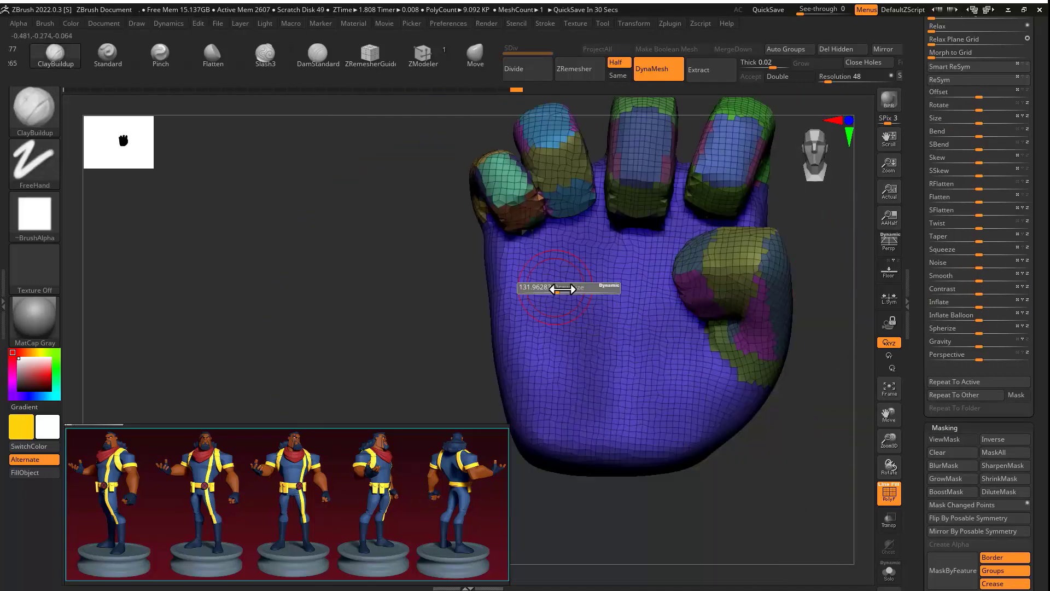
pyautogui.moveTo(686, 405); pyautogui.dragTo(771, 343, button='right')
pyautogui.keyDown('ctrl'); pyautogui.moveTo(583, 199); pyautogui.dragTo(724, 412); pyautogui.keyUp('ctrl')
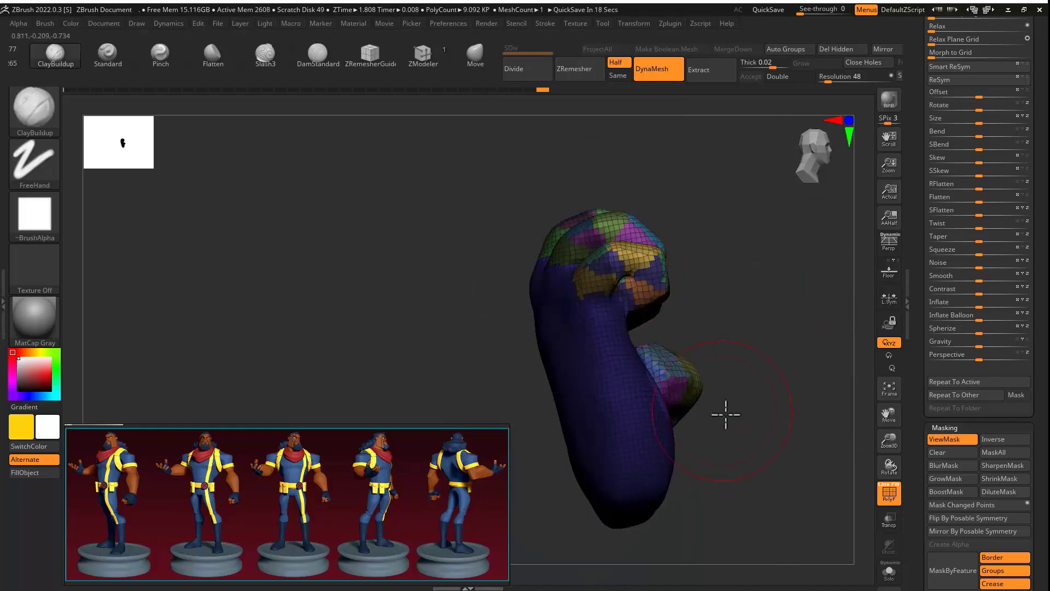
pyautogui.moveTo(725, 413)
pyautogui.mouseDown(button='right')
pyautogui.moveTo(774, 422)
pyautogui.moveTo(864, 307)
pyautogui.mouseUp(button='right')
# Step: Extract the masked area as a separate fingerless glove subtool and reselect the fist
pyautogui.moveTo(919, 172); pyautogui.dragTo(919, 394)
pyautogui.click(711, 70)
pyautogui.moveTo(728, 329); pyautogui.dragTo(718, 288, button='right')
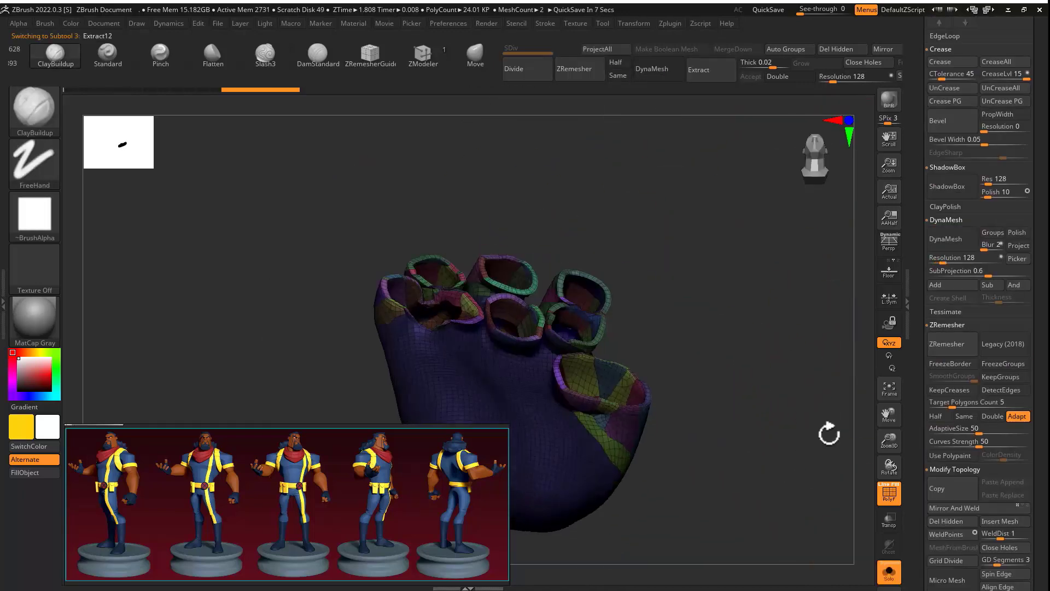
pyautogui.keyDown('ctrl'); pyautogui.moveTo(375, 261); pyautogui.dragTo(416, 298); pyautogui.keyUp('ctrl')
pyautogui.moveTo(923, 154); pyautogui.dragTo(925, 383)
pyautogui.click(968, 277)
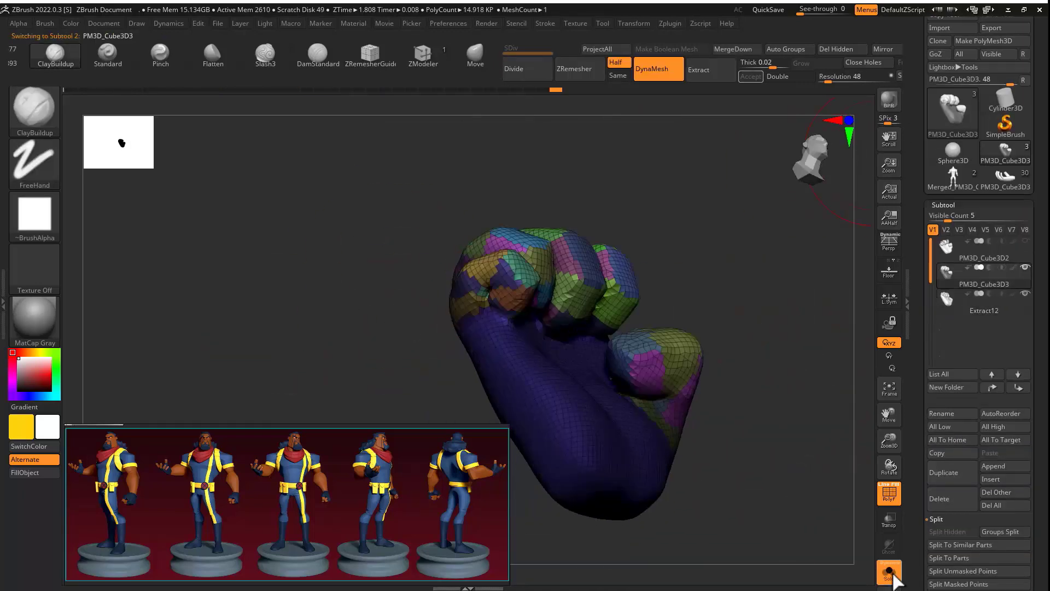
# Step: Leave the isolated view and merge the extracted glove into the fist subtool
pyautogui.click(890, 572)
pyautogui.moveTo(755, 371); pyautogui.dragTo(792, 429, button='right')
pyautogui.moveTo(773, 347); pyautogui.dragTo(870, 337, button='right')
pyautogui.scroll(-5, 964, 411)
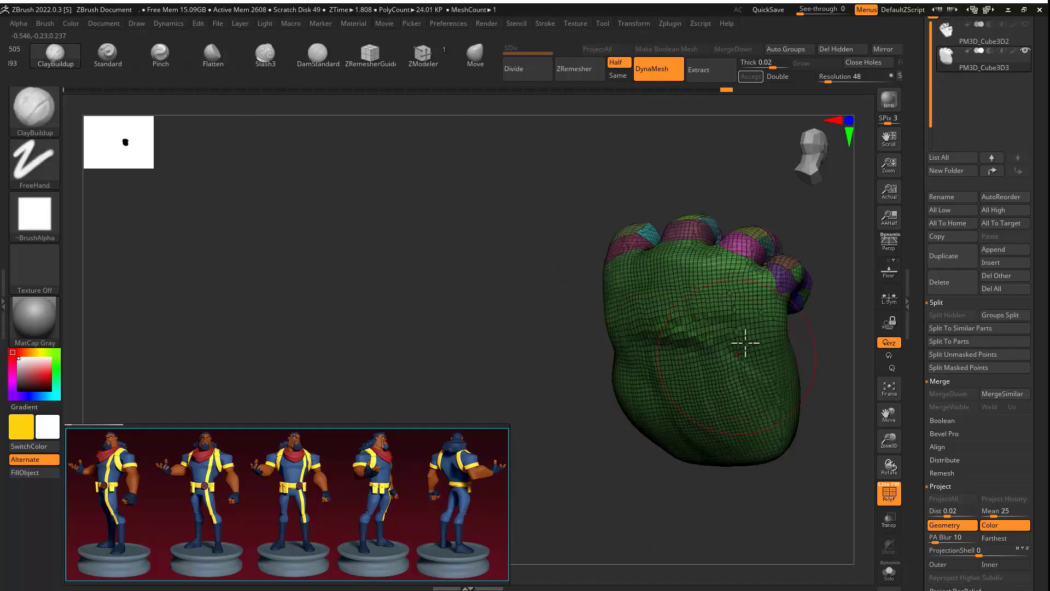
pyautogui.keyDown('ctrl'); pyautogui.moveTo(792, 311); pyautogui.dragTo(743, 313, button='right'); pyautogui.keyUp('ctrl')
pyautogui.keyDown('ctrl'); pyautogui.keyDown('shift'); pyautogui.click(744, 313); pyautogui.keyUp('shift'); pyautogui.keyUp('ctrl')
pyautogui.keyDown('ctrl'); pyautogui.keyDown('shift'); pyautogui.click(489, 304); pyautogui.keyUp('shift'); pyautogui.keyUp('ctrl')
pyautogui.keyDown('ctrl'); pyautogui.moveTo(489, 304); pyautogui.dragTo(716, 389, button='right'); pyautogui.keyUp('ctrl')
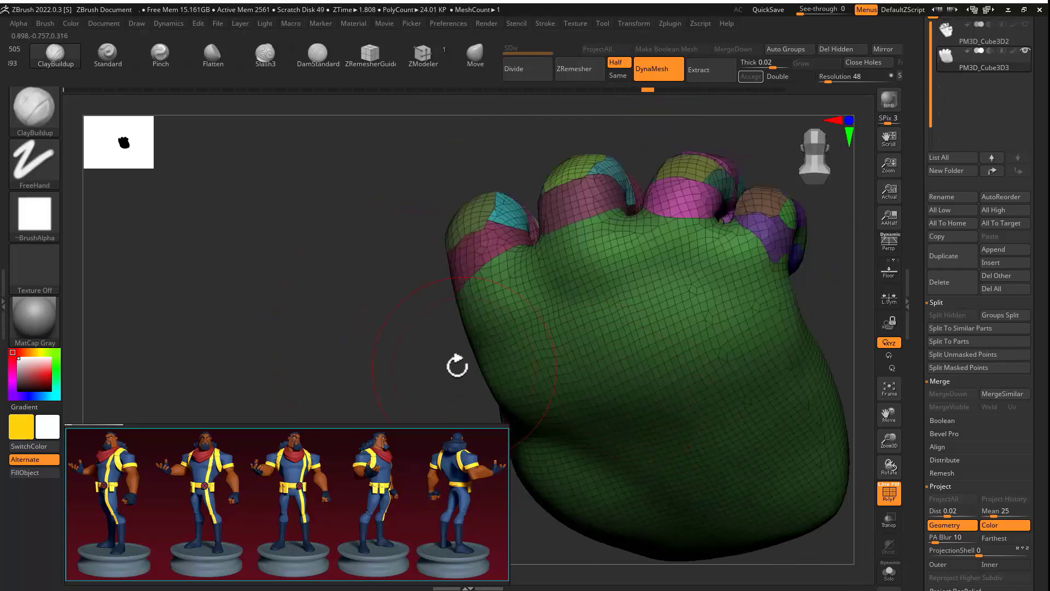
pyautogui.moveTo(457, 363); pyautogui.dragTo(442, 75, button='right')
pyautogui.moveTo(666, 293); pyautogui.dragTo(436, 291, button='right')
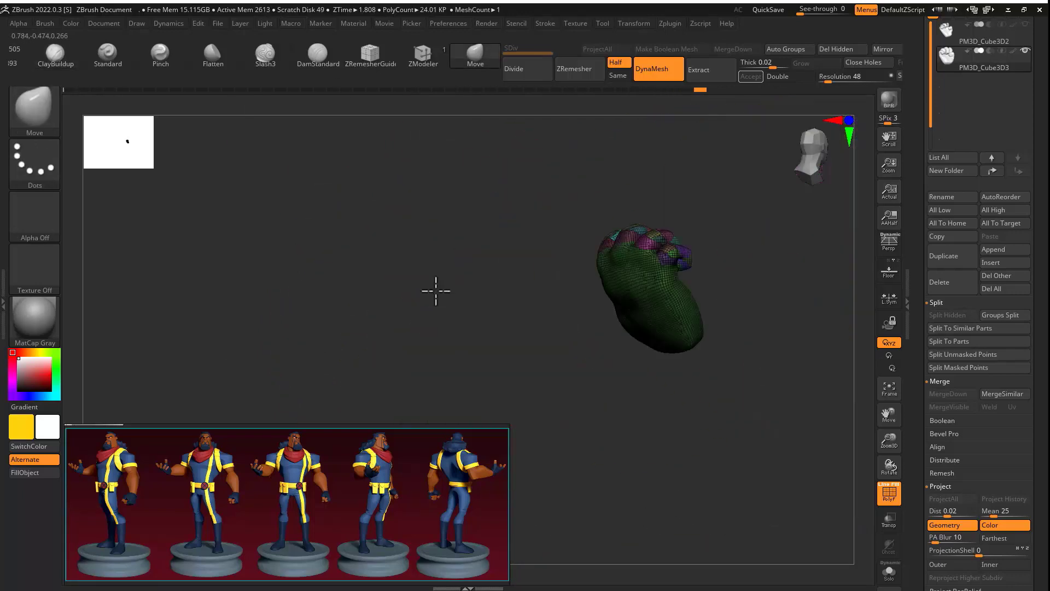
# Step: Switch to the full figure's tool and insert the gloved fist as a subtool below the open hand
pyautogui.moveTo(814, 245); pyautogui.dragTo(815, 212, button='right')
pyautogui.moveTo(914, 108); pyautogui.dragTo(914, 377)
pyautogui.click(953, 230)
pyautogui.click(1006, 234)
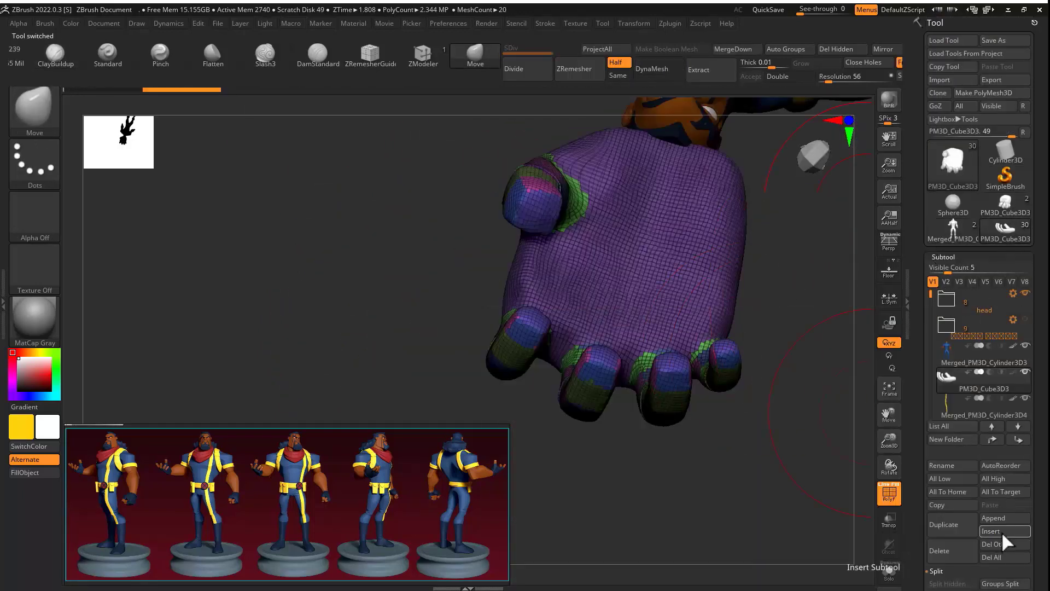
pyautogui.click(1002, 531)
pyautogui.click(667, 344)
# Step: Show the body with the hands, then move and rotate the inserted fist beside the lowered arm
pyautogui.keyDown('ctrl'); pyautogui.moveTo(755, 187); pyautogui.dragTo(732, 316, button='right'); pyautogui.keyUp('ctrl')
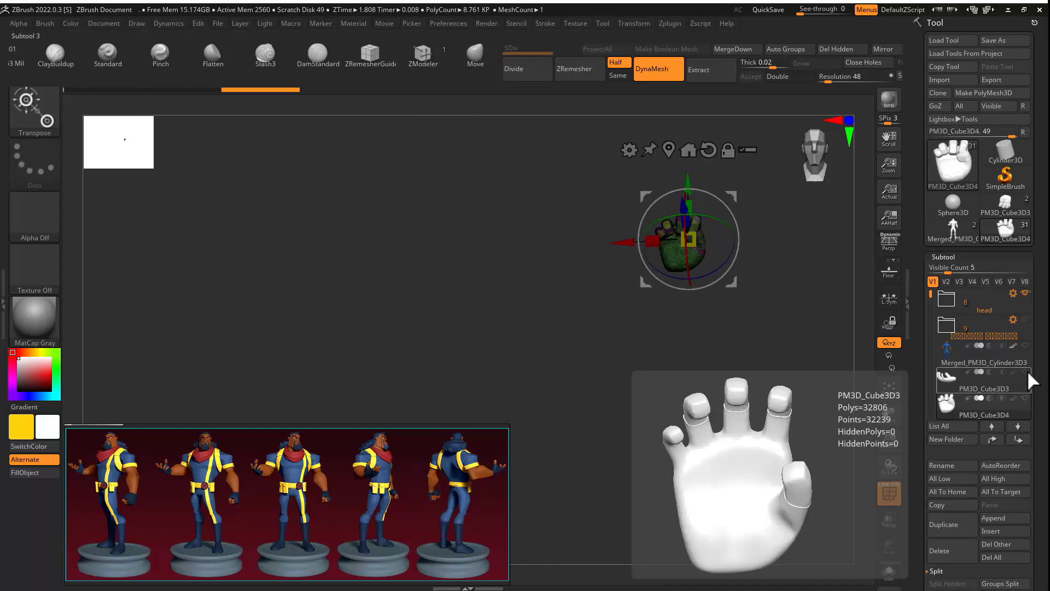
pyautogui.click(950, 378)
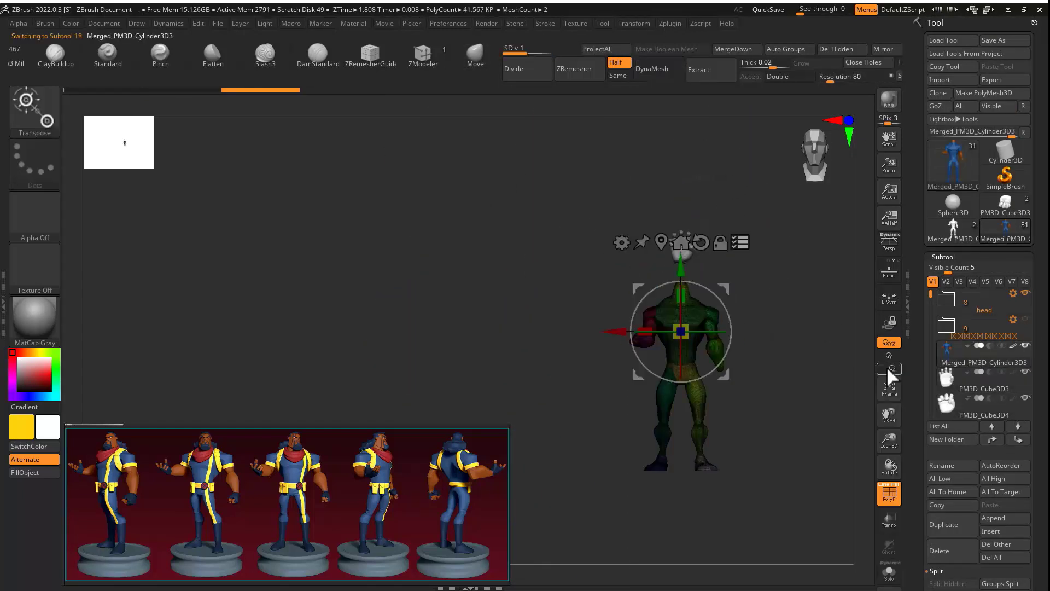
pyautogui.keyDown('alt'); pyautogui.click(684, 247); pyautogui.keyUp('alt')
pyautogui.keyDown('ctrl'); pyautogui.moveTo(708, 294); pyautogui.dragTo(740, 150, button='right'); pyautogui.keyUp('ctrl')
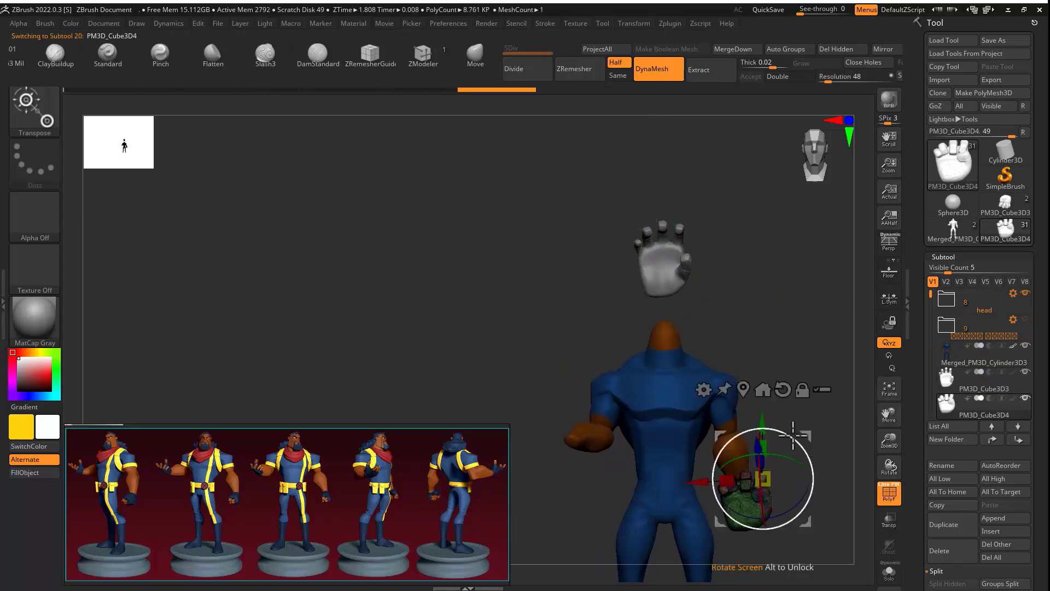
pyautogui.moveTo(846, 414); pyautogui.dragTo(777, 383, button='right')
pyautogui.keyDown('ctrl'); pyautogui.moveTo(777, 383); pyautogui.dragTo(690, 345, button='right'); pyautogui.keyUp('ctrl')
pyautogui.moveTo(690, 345); pyautogui.dragTo(709, 350)
pyautogui.moveTo(708, 351); pyautogui.dragTo(694, 334, button='right')
# Step: Duplicate the fist and place the copy at the wrist of the lowered arm
pyautogui.hotkey('ctrl', 'shift', 'd')
pyautogui.keyDown('ctrl'); pyautogui.moveTo(624, 286); pyautogui.dragTo(656, 383, button='right'); pyautogui.keyUp('ctrl')
pyautogui.click(945, 404)
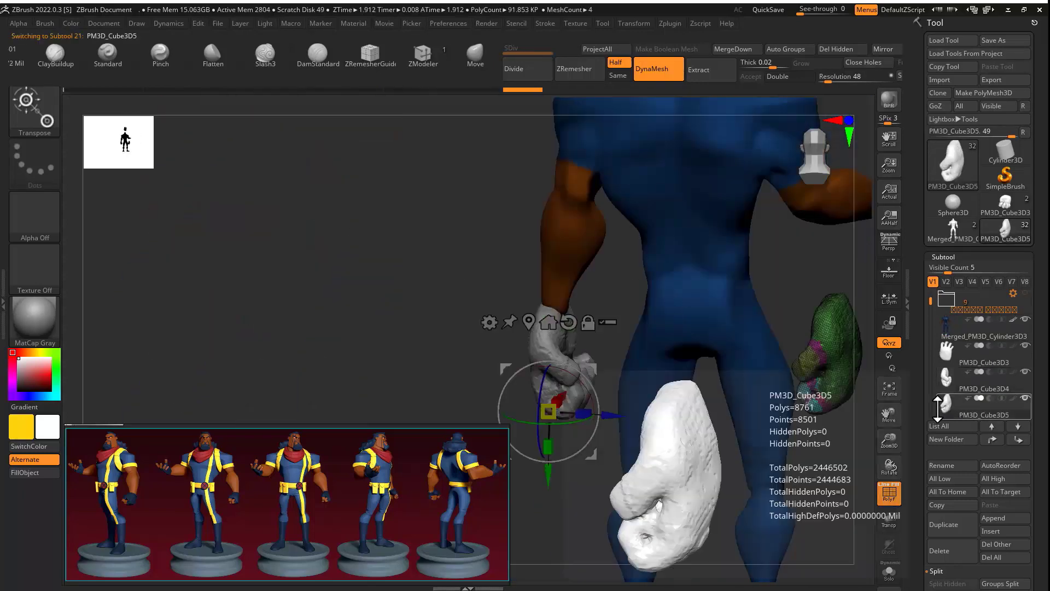
pyautogui.moveTo(625, 430); pyautogui.dragTo(327, 311)
pyautogui.moveTo(669, 252); pyautogui.dragTo(755, 263, button='right')
pyautogui.keyDown('ctrl'); pyautogui.moveTo(755, 263); pyautogui.dragTo(788, 315, button='right'); pyautogui.keyUp('ctrl')
pyautogui.moveTo(591, 362); pyautogui.dragTo(634, 367, button='right')
pyautogui.keyDown('ctrl'); pyautogui.moveTo(635, 366); pyautogui.dragTo(609, 434, button='right'); pyautogui.keyUp('ctrl')
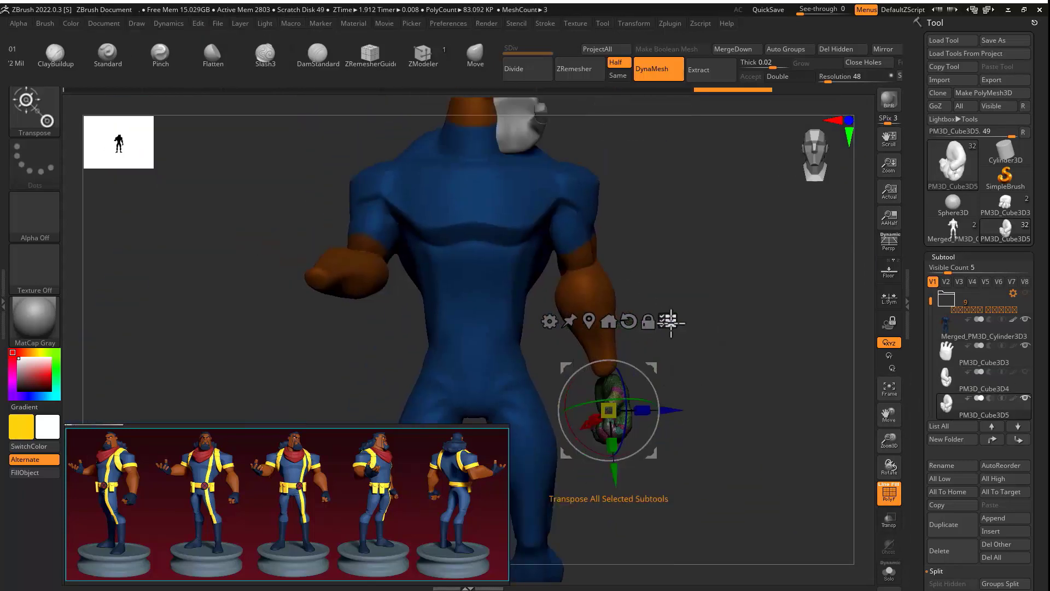
# Step: Rotate and shift the duplicated fist so it lines up with the forearm of the lowered arm
pyautogui.moveTo(672, 323); pyautogui.dragTo(657, 300, button='right')
pyautogui.moveTo(660, 300); pyautogui.dragTo(680, 297)
pyautogui.moveTo(680, 298); pyautogui.dragTo(618, 306, button='right')
pyautogui.keyDown('ctrl'); pyautogui.moveTo(619, 307); pyautogui.dragTo(684, 323, button='right'); pyautogui.keyUp('ctrl')
pyautogui.keyDown('ctrl'); pyautogui.moveTo(684, 322); pyautogui.dragTo(680, 298, button='right'); pyautogui.keyUp('ctrl')
pyautogui.moveTo(680, 298); pyautogui.dragTo(684, 301)
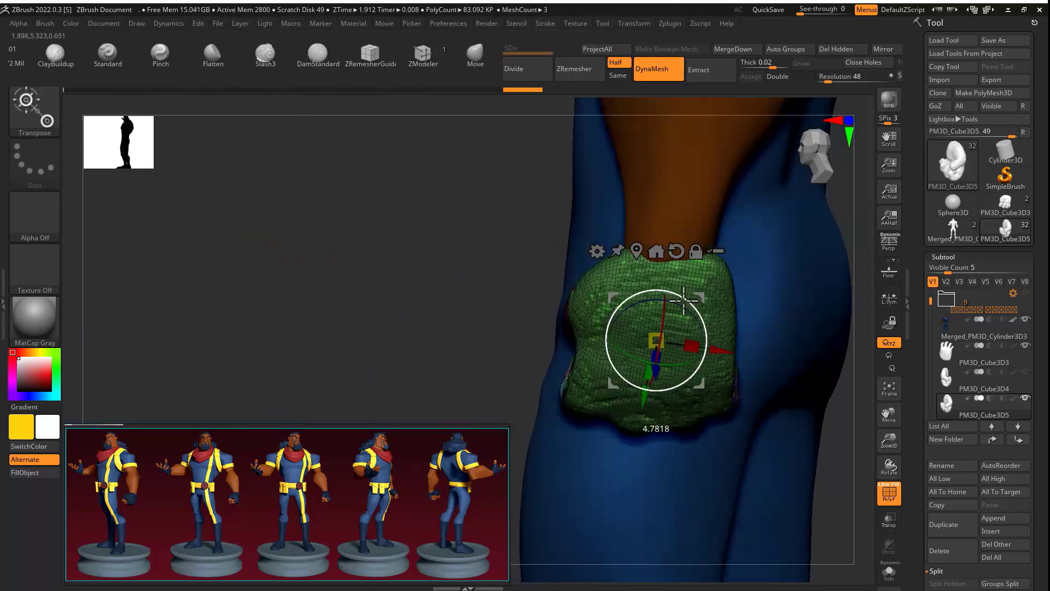
pyautogui.moveTo(683, 301); pyautogui.dragTo(727, 301, button='right')
pyautogui.keyDown('ctrl'); pyautogui.moveTo(727, 301); pyautogui.dragTo(690, 274, button='right'); pyautogui.keyUp('ctrl')
pyautogui.keyDown('alt'); pyautogui.click(683, 276); pyautogui.keyUp('alt')
pyautogui.keyDown('ctrl'); pyautogui.moveTo(766, 257); pyautogui.dragTo(711, 244, button='right'); pyautogui.keyUp('ctrl')
pyautogui.moveTo(711, 244); pyautogui.dragTo(714, 242)
pyautogui.moveTo(649, 374); pyautogui.dragTo(621, 352, button='right')
# Step: Fill the open hand with brown, isolate its glove area and fill that with blue
pyautogui.keyDown('alt'); pyautogui.click(621, 353); pyautogui.keyUp('alt')
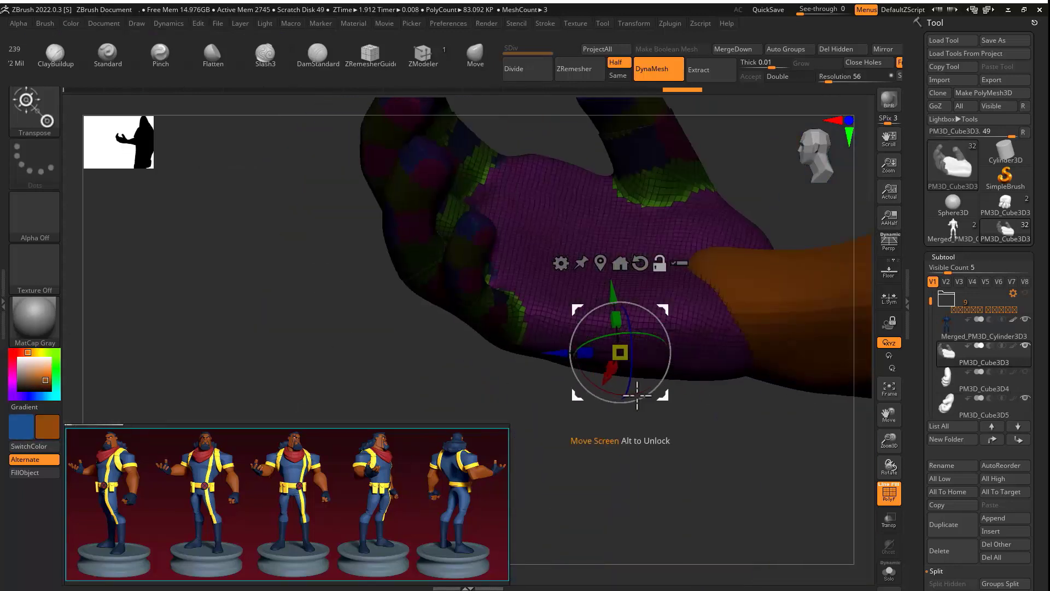
pyautogui.hotkey('shift', 'f')
pyautogui.hotkey('shift', 'f')
pyautogui.keyDown('alt'); pyautogui.moveTo(489, 389); pyautogui.dragTo(568, 290, button='right'); pyautogui.keyUp('alt')
pyautogui.press('q')
pyautogui.keyDown('ctrl'); pyautogui.keyDown('shift'); pyautogui.click(567, 291); pyautogui.keyUp('shift'); pyautogui.keyUp('ctrl')
pyautogui.hotkey('ctrl', 'shift', 'a')
pyautogui.hotkey('ctrl', 'z')
pyautogui.hotkey('ctrl', 'z')
pyautogui.hotkey('ctrl', 'z')
pyautogui.hotkey('ctrl', 'z')
pyautogui.hotkey('ctrl', 'z')
pyautogui.hotkey('ctrl', 'z')
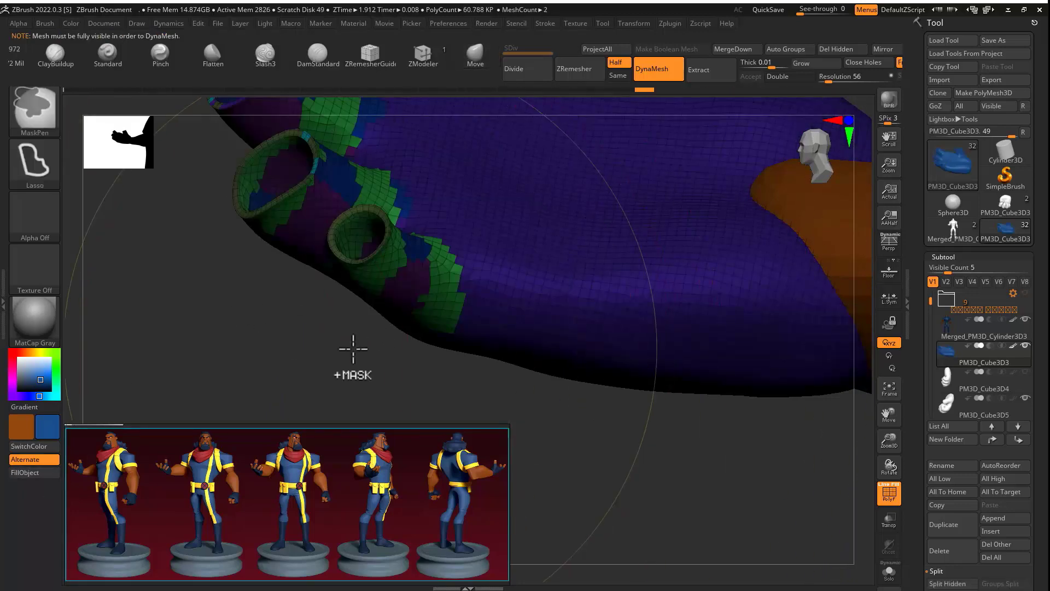
pyautogui.hotkey('shift', 'f')
pyautogui.press('v')
# Step: Switch to the separate gloved fist tool and fill the whole fist with the brown skin colour
pyautogui.moveTo(327, 337); pyautogui.dragTo(427, 351, button='right')
pyautogui.keyDown('ctrl'); pyautogui.moveTo(427, 351); pyautogui.dragTo(738, 361, button='right'); pyautogui.keyUp('ctrl')
pyautogui.keyDown('alt'); pyautogui.click(624, 389); pyautogui.keyUp('alt')
pyautogui.press('f')
pyautogui.moveTo(738, 361)
pyautogui.keyDown('ctrl'); pyautogui.mouseDown(button='right')
pyautogui.moveTo(704, 274)
pyautogui.moveTo(725, 356)
pyautogui.mouseUp(button='right'); pyautogui.keyUp('ctrl')
pyautogui.hotkey('shift', 'f')
pyautogui.click(1005, 204)
pyautogui.keyDown('ctrl'); pyautogui.keyDown('shift'); pyautogui.click(607, 372); pyautogui.keyUp('shift'); pyautogui.keyUp('ctrl')
pyautogui.moveTo(607, 372); pyautogui.dragTo(589, 402, button='right')
pyautogui.hotkey('ctrl', 'z')
pyautogui.hotkey('shift', 'f')
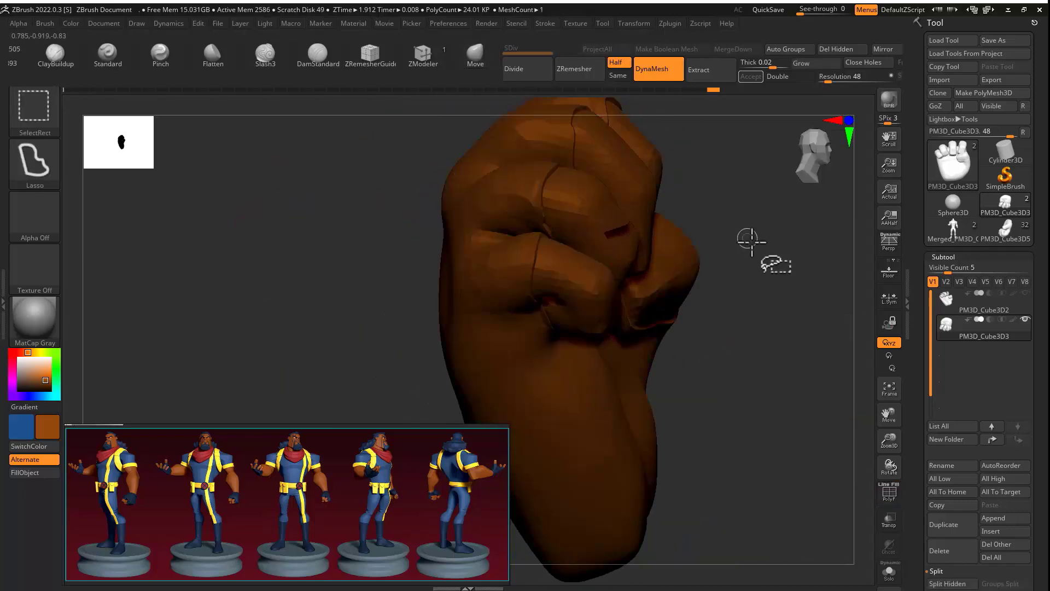
# Step: Isolate the fist's glove area, fill it with blue and show the whole fist again
pyautogui.keyDown('ctrl'); pyautogui.keyDown('shift'); pyautogui.click(664, 251); pyautogui.keyUp('shift'); pyautogui.keyUp('ctrl')
pyautogui.click(34, 472)
pyautogui.keyDown('ctrl'); pyautogui.keyDown('shift'); pyautogui.moveTo(372, 340); pyautogui.dragTo(389, 352); pyautogui.keyUp('shift'); pyautogui.keyUp('ctrl')
pyautogui.press('v')
pyautogui.click(34, 472)
pyautogui.keyDown('ctrl'); pyautogui.keyDown('shift'); pyautogui.click(416, 328); pyautogui.keyUp('shift'); pyautogui.keyUp('ctrl')
pyautogui.keyDown('ctrl'); pyautogui.moveTo(470, 328); pyautogui.dragTo(493, 368, button='right'); pyautogui.keyUp('ctrl')
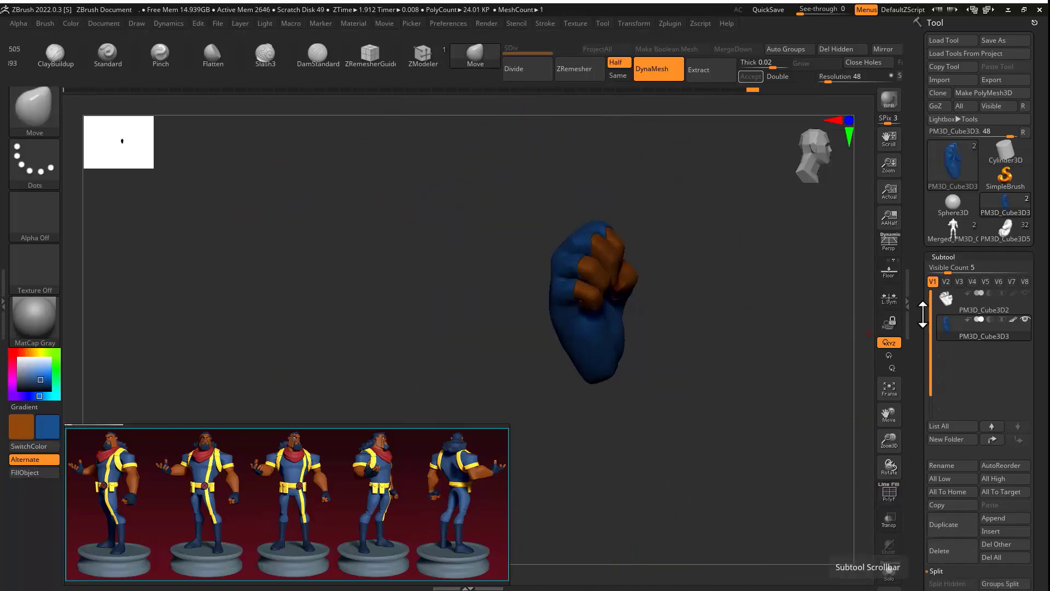
# Step: Insert the coloured fist into the figure's tool and create a mirrored copy of it
pyautogui.click(1005, 230)
pyautogui.click(891, 409)
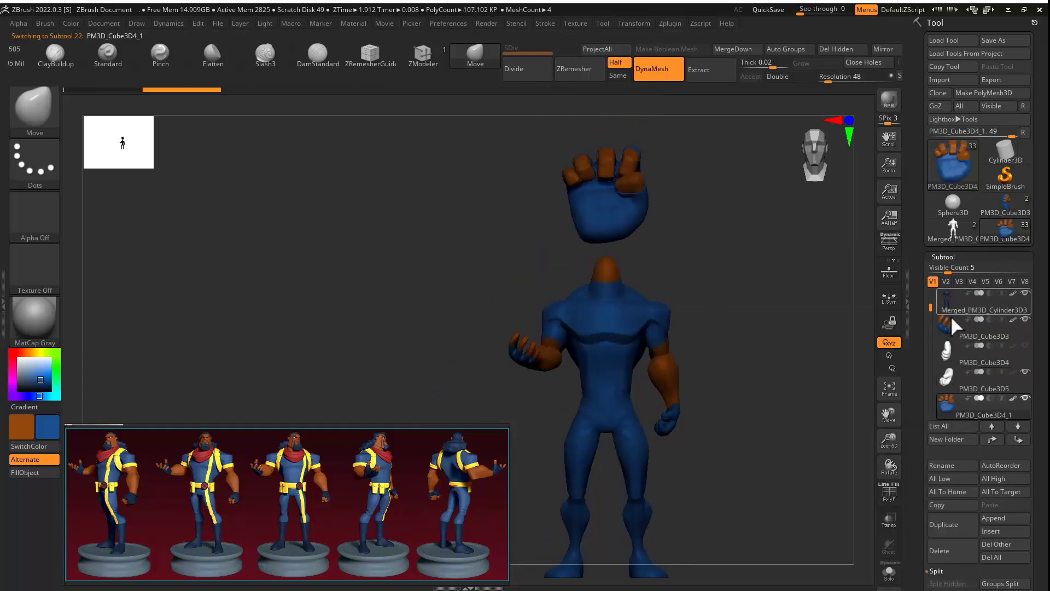
pyautogui.click(883, 49)
pyautogui.click(462, 281)
pyautogui.click(1003, 320)
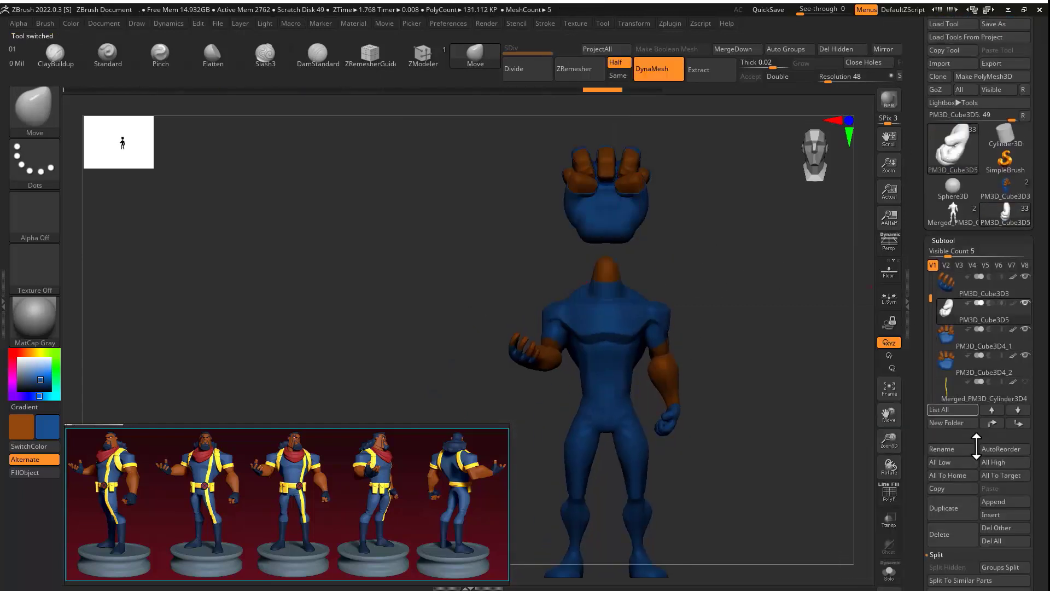
# Step: Replace the uncoloured fist with the mirrored coloured one, moving and rotating it to fit the lowered arm's wrist
pyautogui.moveTo(577, 182); pyautogui.dragTo(680, 399)
pyautogui.keyDown('shift'); pyautogui.moveTo(766, 383); pyautogui.dragTo(727, 329); pyautogui.keyUp('shift')
pyautogui.moveTo(659, 351); pyautogui.dragTo(684, 372)
pyautogui.keyDown('alt'); pyautogui.moveTo(716, 363); pyautogui.dragTo(686, 342); pyautogui.keyUp('alt')
pyautogui.moveTo(766, 307)
pyautogui.keyDown('alt'); pyautogui.mouseDown()
pyautogui.moveTo(811, 290)
pyautogui.moveTo(766, 301)
pyautogui.mouseUp(); pyautogui.keyUp('alt')
pyautogui.moveTo(712, 312)
pyautogui.mouseDown()
pyautogui.moveTo(702, 302)
pyautogui.moveTo(755, 314)
pyautogui.moveTo(755, 356)
pyautogui.mouseUp()
pyautogui.moveTo(634, 395); pyautogui.dragTo(639, 386)
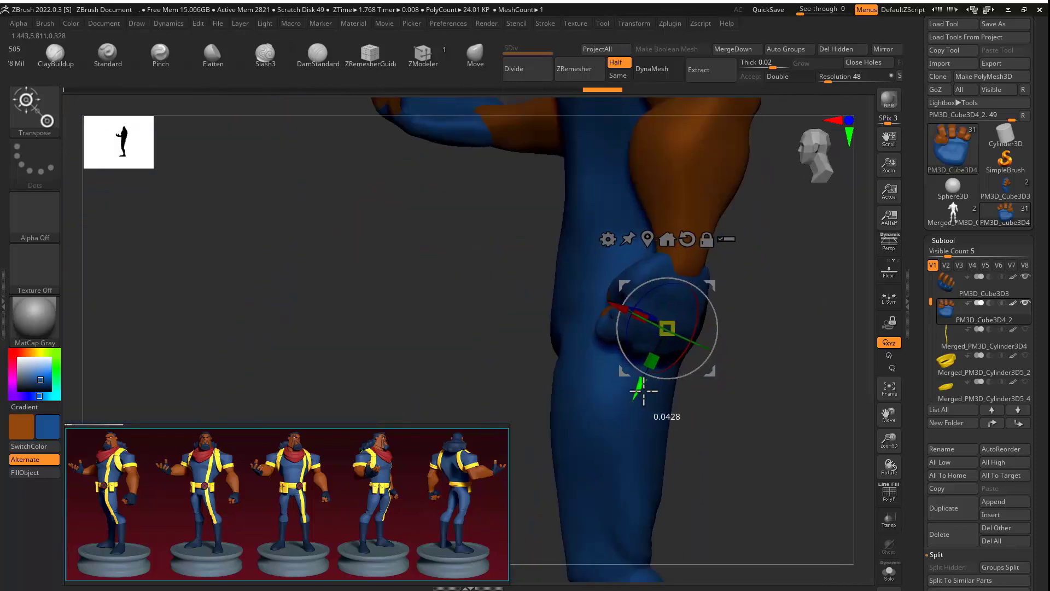
pyautogui.press('q')
pyautogui.moveTo(701, 334)
pyautogui.keyDown('shift'); pyautogui.mouseDown()
pyautogui.moveTo(745, 326)
pyautogui.moveTo(711, 322)
pyautogui.mouseUp(); pyautogui.keyUp('shift')
pyautogui.keyDown('alt'); pyautogui.moveTo(765, 296); pyautogui.dragTo(569, 377); pyautogui.keyUp('alt')
# Step: Select the eyeballs and subdivide them to level 4
pyautogui.click(946, 334)
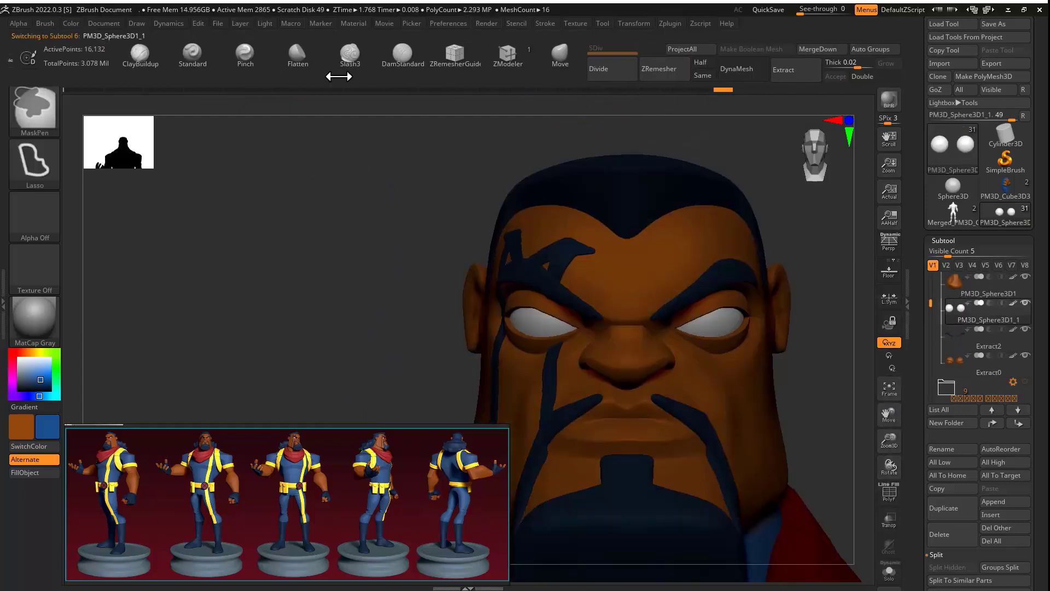
pyautogui.moveTo(339, 77); pyautogui.dragTo(301, 76)
pyautogui.hotkey('ctrl', 'd')
pyautogui.hotkey('ctrl', 'd')
pyautogui.hotkey('ctrl', 'd')
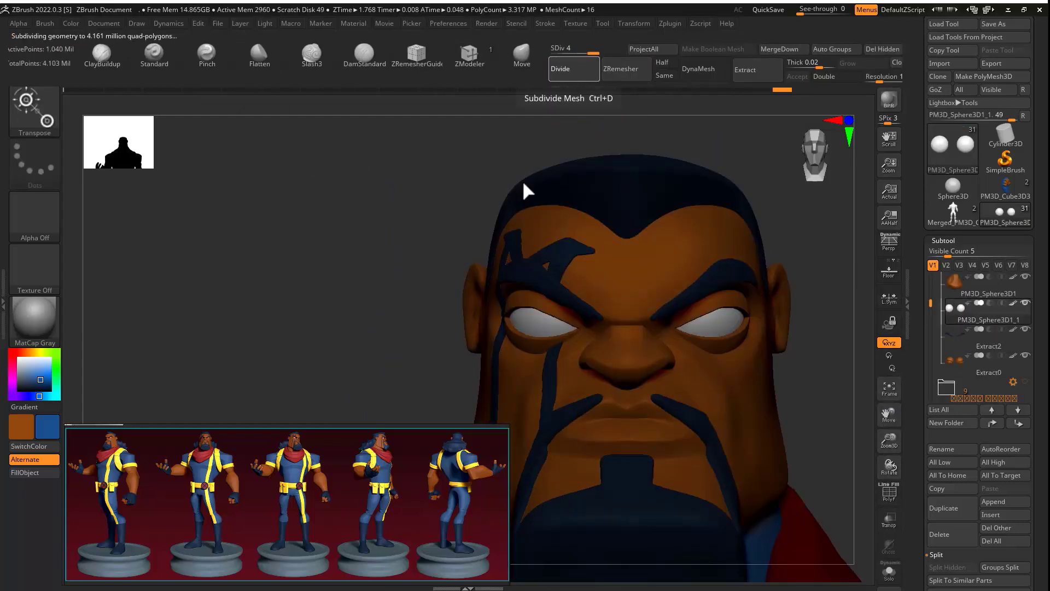
pyautogui.press('f')
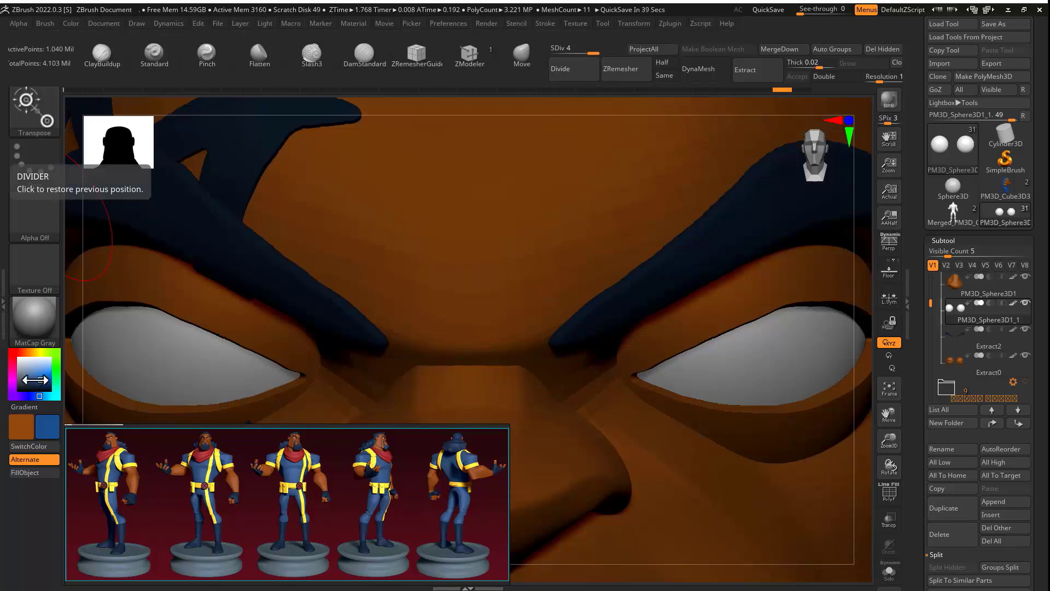
# Step: Colour the eyeballs a pale pink and paint white over their visible areas with the Standard brush
pyautogui.click(39, 367)
pyautogui.press('q')
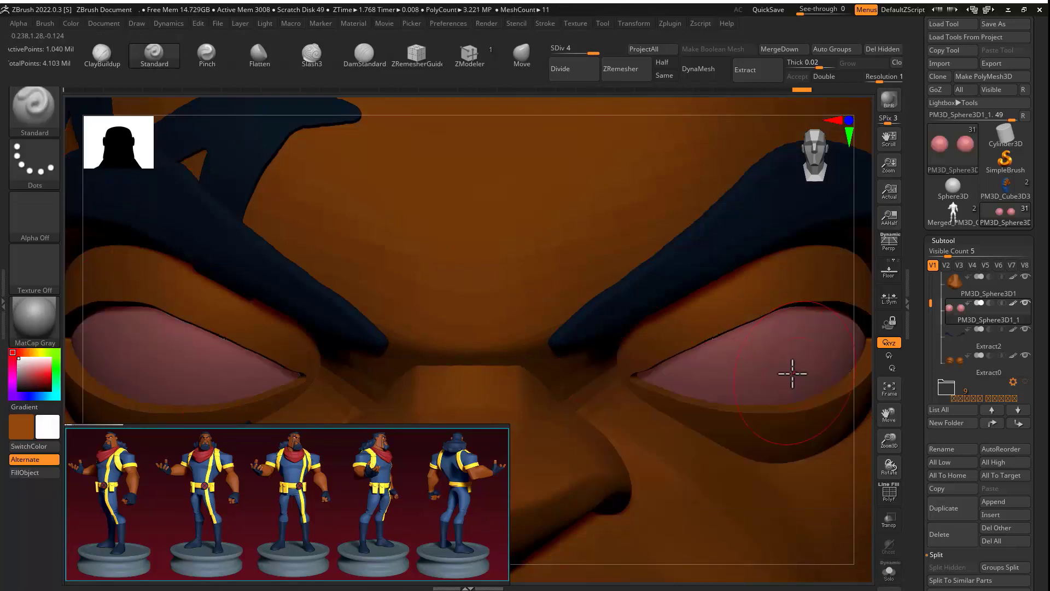
pyautogui.hotkey('ctrl', 'z')
pyautogui.moveTo(804, 353)
pyautogui.mouseDown()
pyautogui.moveTo(797, 339)
pyautogui.moveTo(787, 350)
pyautogui.mouseUp()
pyautogui.press('f')
pyautogui.moveTo(717, 329)
pyautogui.mouseDown()
pyautogui.moveTo(684, 328)
pyautogui.moveTo(697, 291)
pyautogui.mouseUp()
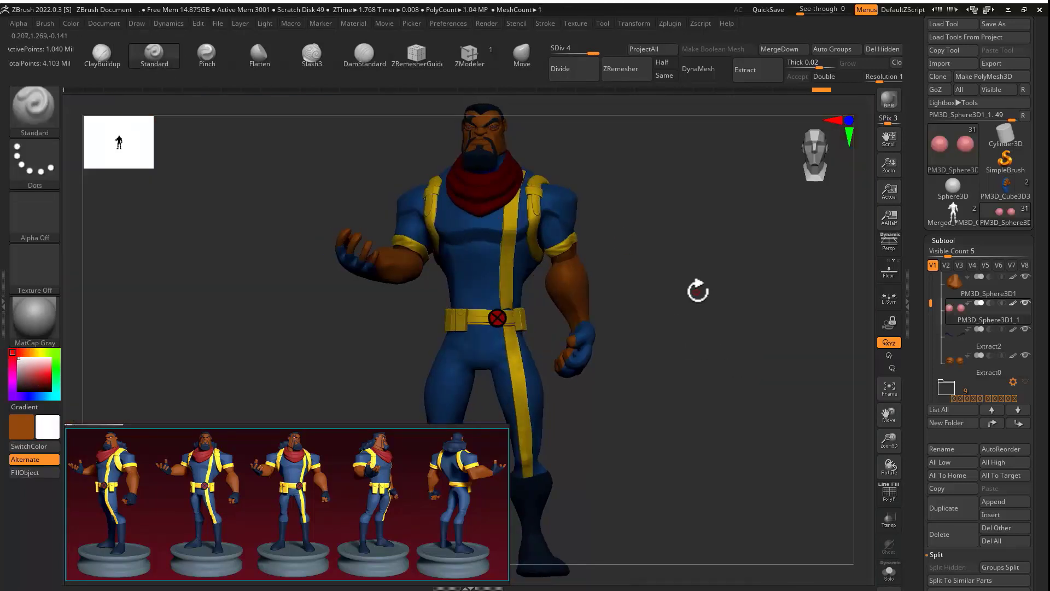
# Step: Append a sphere subtool and place it behind the head and upper back
pyautogui.press('f')
pyautogui.moveTo(785, 339); pyautogui.dragTo(769, 322)
pyautogui.press('f')
pyautogui.moveTo(285, 277); pyautogui.dragTo(700, 372)
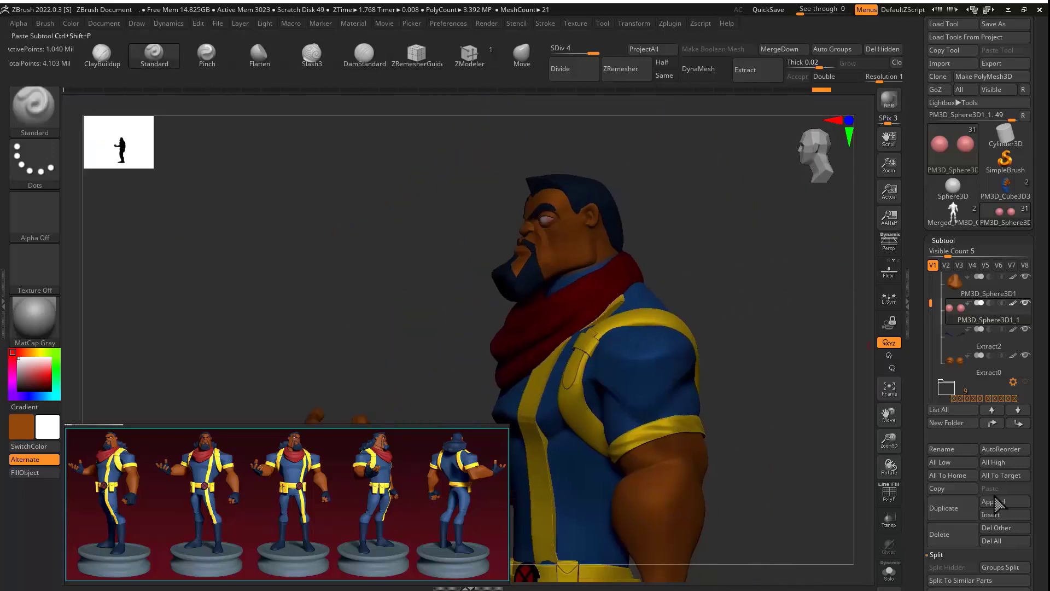
pyautogui.click(997, 502)
pyautogui.click(575, 340)
pyautogui.press('w')
pyautogui.moveTo(599, 205); pyautogui.dragTo(701, 377)
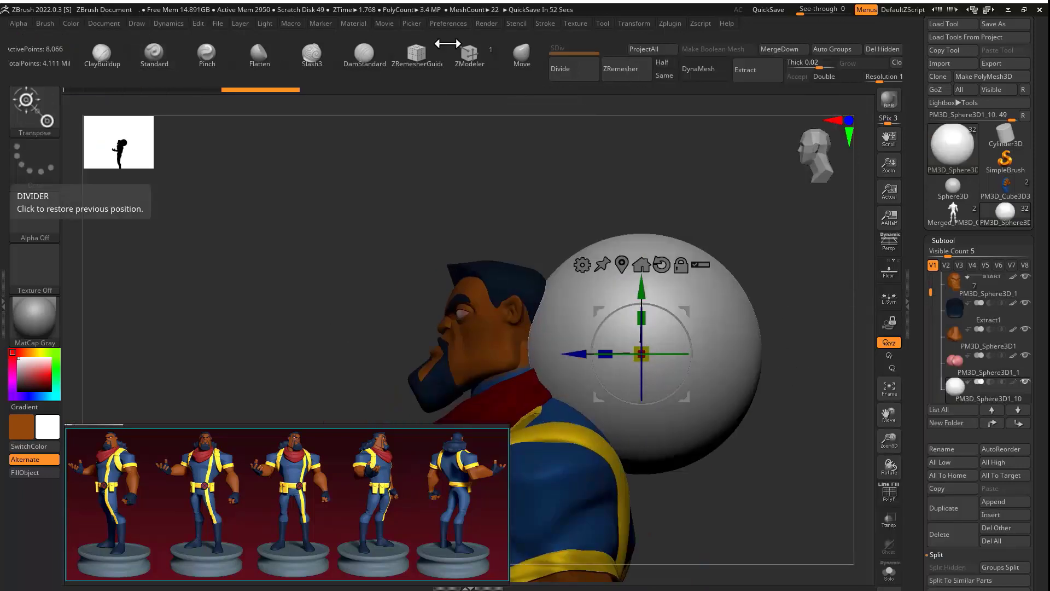
pyautogui.hotkey('ctrl', 'z')
pyautogui.hotkey('ctrl', 'z')
pyautogui.hotkey('ctrl', 'z')
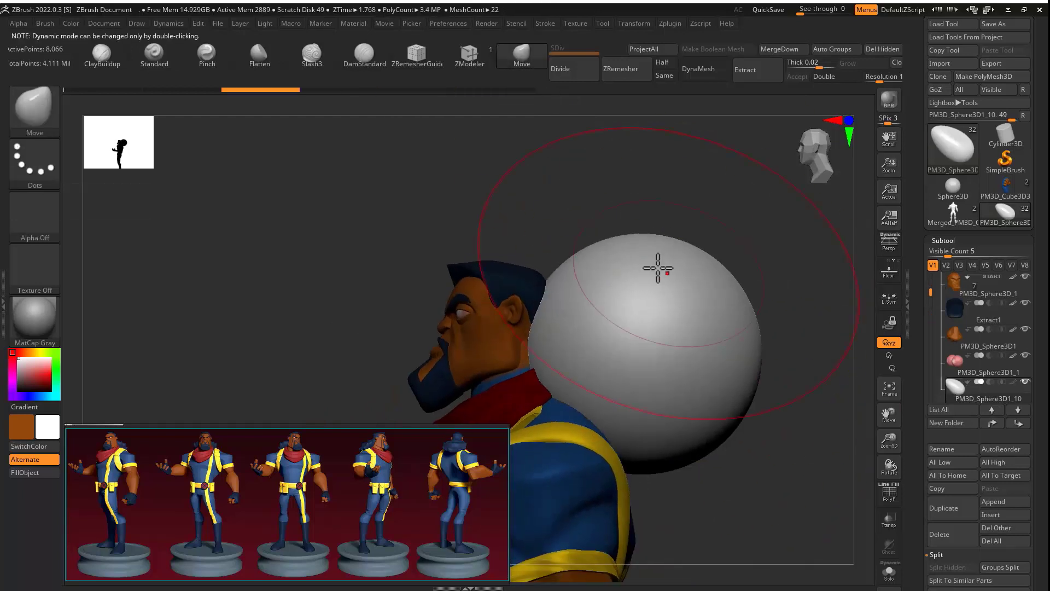
# Step: Flatten and reshape the sphere with the Move brush into a rounded hair mass draped over the upper back
pyautogui.moveTo(659, 267)
pyautogui.mouseDown()
pyautogui.moveTo(725, 520)
pyautogui.moveTo(570, 262)
pyautogui.moveTo(653, 428)
pyautogui.mouseUp()
pyautogui.moveTo(746, 413); pyautogui.dragTo(659, 378)
pyautogui.moveTo(679, 306)
pyautogui.keyDown('shift'); pyautogui.mouseDown()
pyautogui.moveTo(638, 295)
pyautogui.moveTo(657, 224)
pyautogui.mouseUp(); pyautogui.keyUp('shift')
pyautogui.moveTo(720, 225)
pyautogui.mouseDown()
pyautogui.moveTo(755, 225)
pyautogui.moveTo(704, 221)
pyautogui.mouseUp()
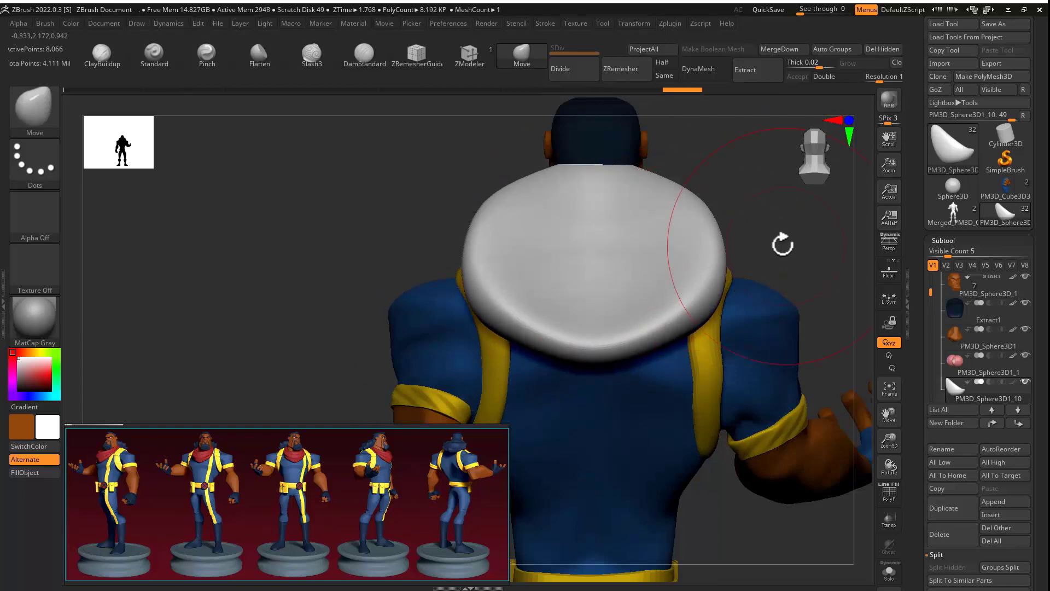
pyautogui.moveTo(782, 245); pyautogui.dragTo(732, 228)
# Step: ZRemesh the hair mass with the Same density option, try carving and waving its edges, and undo the last strokes
pyautogui.click(626, 69)
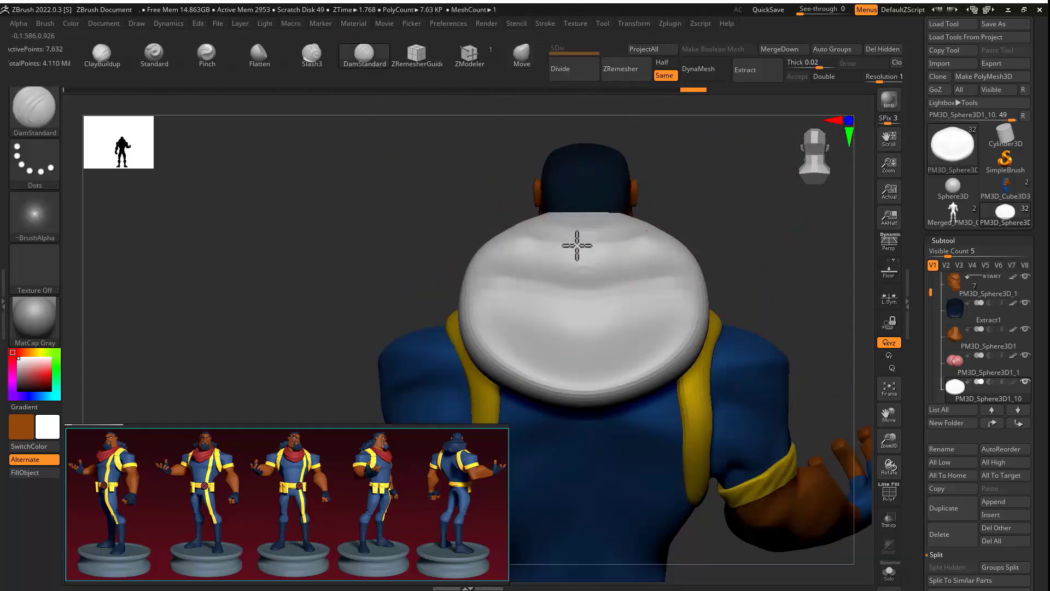
pyautogui.moveTo(577, 245)
pyautogui.mouseDown()
pyautogui.moveTo(464, 268)
pyautogui.moveTo(569, 241)
pyautogui.mouseUp()
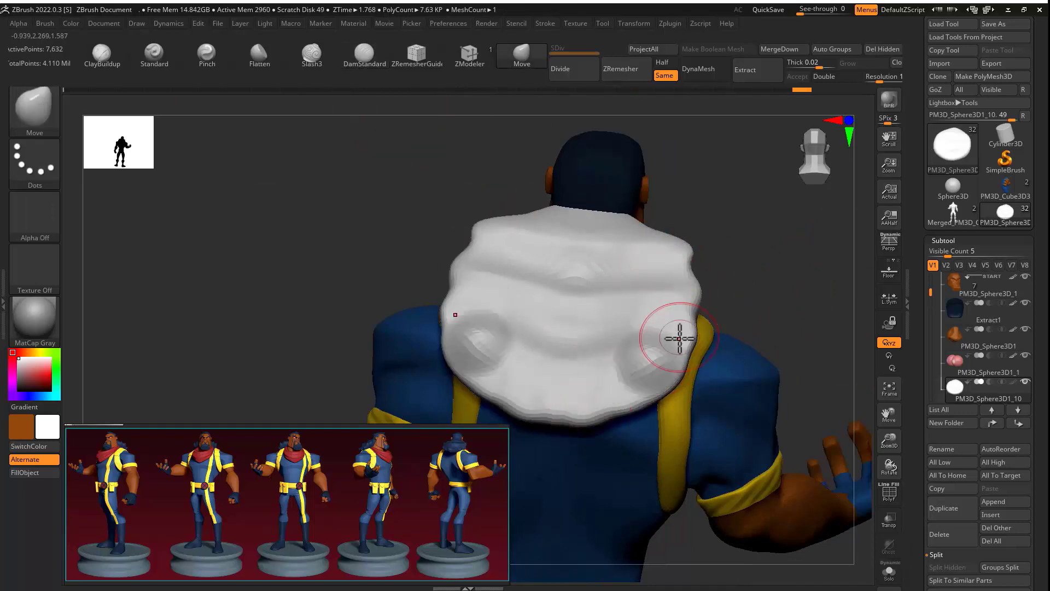
pyautogui.hotkey('ctrl', 'z')
pyautogui.hotkey('ctrl', 'z')
pyautogui.hotkey('ctrl', 'z')
# Step: Adjust the hair mass around the neck and carve a groove along its side with the DamStandard brush
pyautogui.moveTo(582, 380)
pyautogui.mouseDown(button='right')
pyautogui.moveTo(624, 389)
pyautogui.moveTo(706, 328)
pyautogui.moveTo(659, 289)
pyautogui.moveTo(797, 207)
pyautogui.moveTo(568, 262)
pyautogui.moveTo(546, 241)
pyautogui.moveTo(694, 298)
pyautogui.moveTo(662, 185)
pyautogui.moveTo(800, 336)
pyautogui.moveTo(762, 268)
pyautogui.moveTo(598, 253)
pyautogui.mouseUp(button='right')
pyautogui.press('s')
pyautogui.moveTo(699, 311); pyautogui.dragTo(508, 250, button='right')
pyautogui.press('b')
pyautogui.press('d')
pyautogui.press('s')
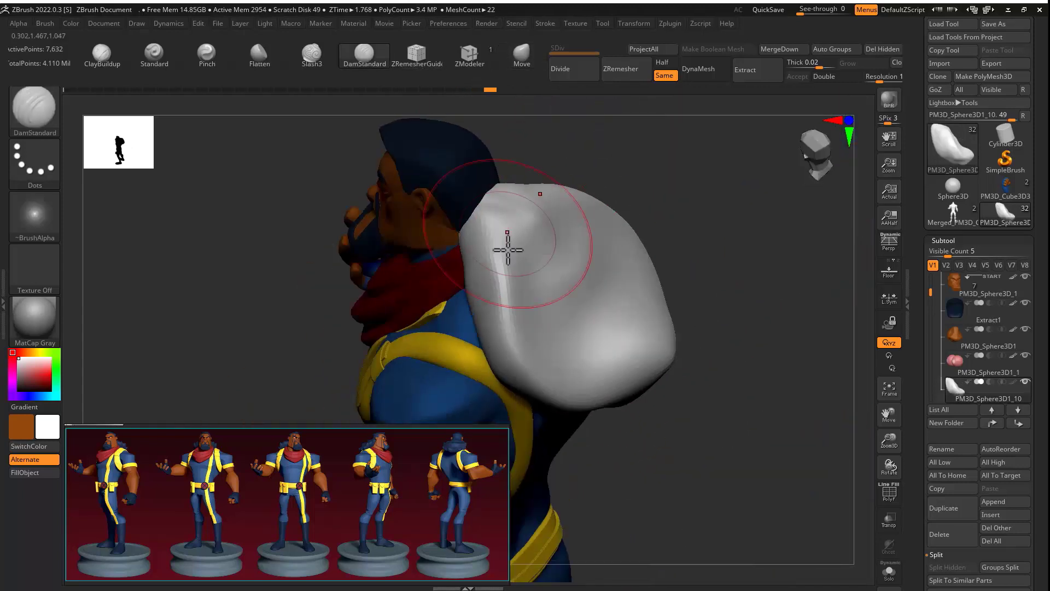
# Step: Pull wavy lumps along the hair mass with the Move brush, smooth them and shape the hair around the neck
pyautogui.moveTo(642, 316); pyautogui.dragTo(493, 290, button='right')
pyautogui.press('b')
pyautogui.press('m')
pyautogui.press('v')
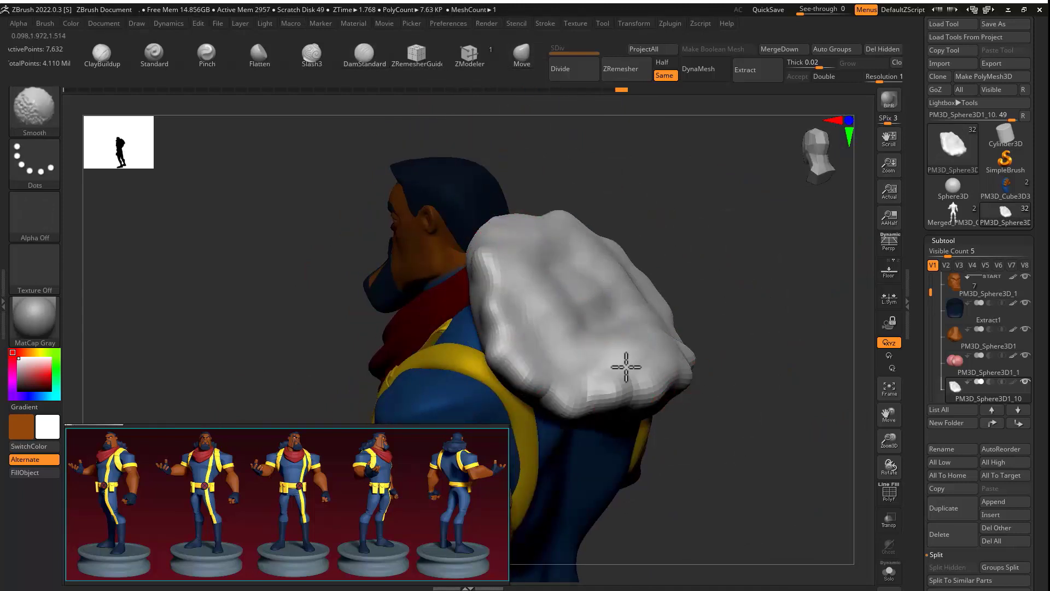
pyautogui.moveTo(627, 366)
pyautogui.mouseDown(button='right')
pyautogui.moveTo(422, 159)
pyautogui.moveTo(562, 246)
pyautogui.mouseUp(button='right')
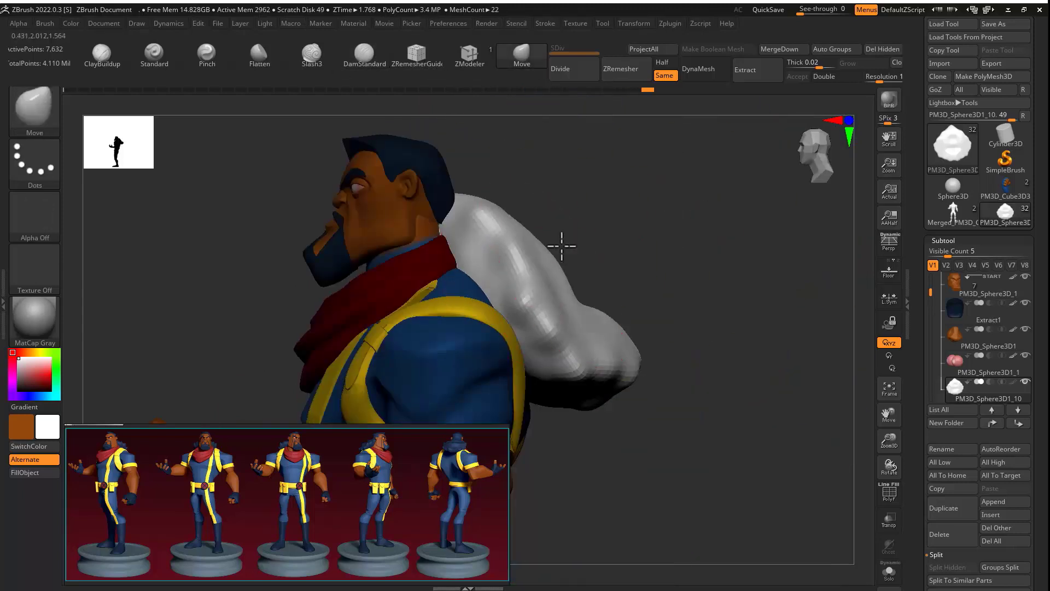
pyautogui.moveTo(589, 374); pyautogui.dragTo(96, 319, button='right')
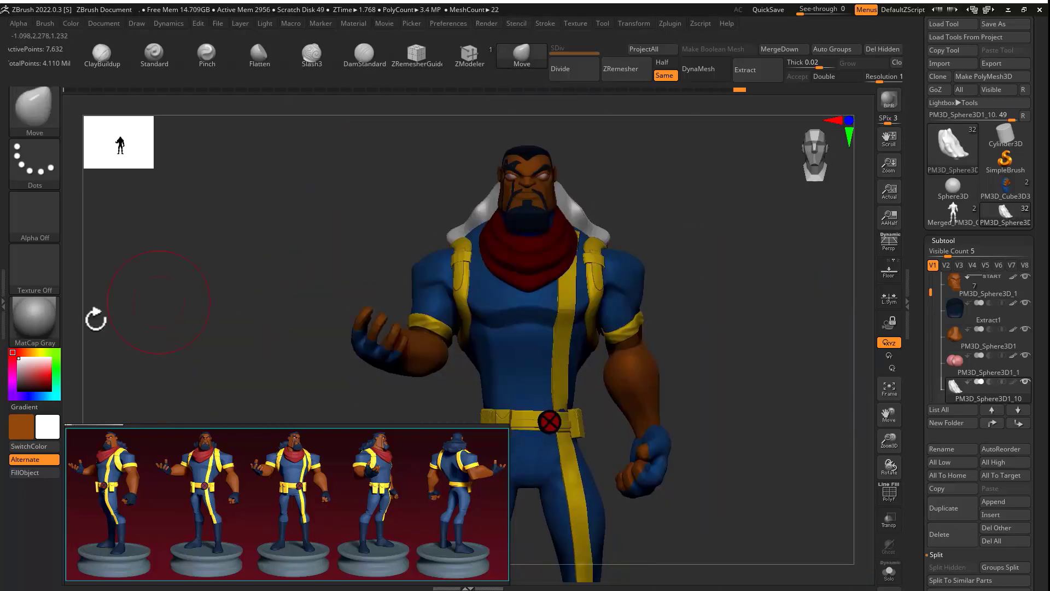
pyautogui.moveTo(575, 253); pyautogui.dragTo(727, 281, button='right')
pyautogui.moveTo(931, 575); pyautogui.dragTo(931, 409)
pyautogui.moveTo(842, 323); pyautogui.dragTo(772, 367, button='right')
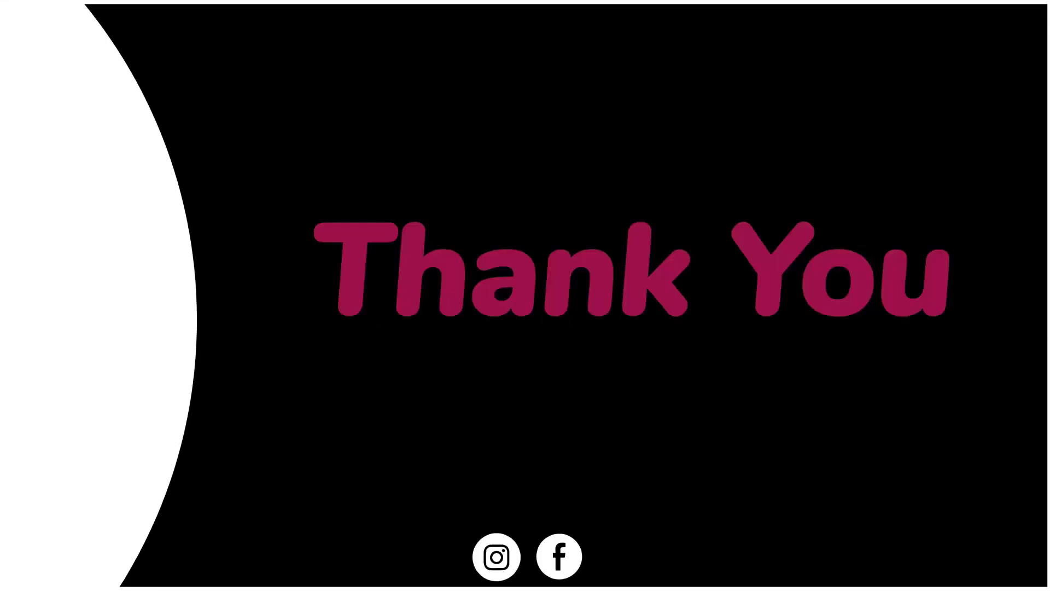